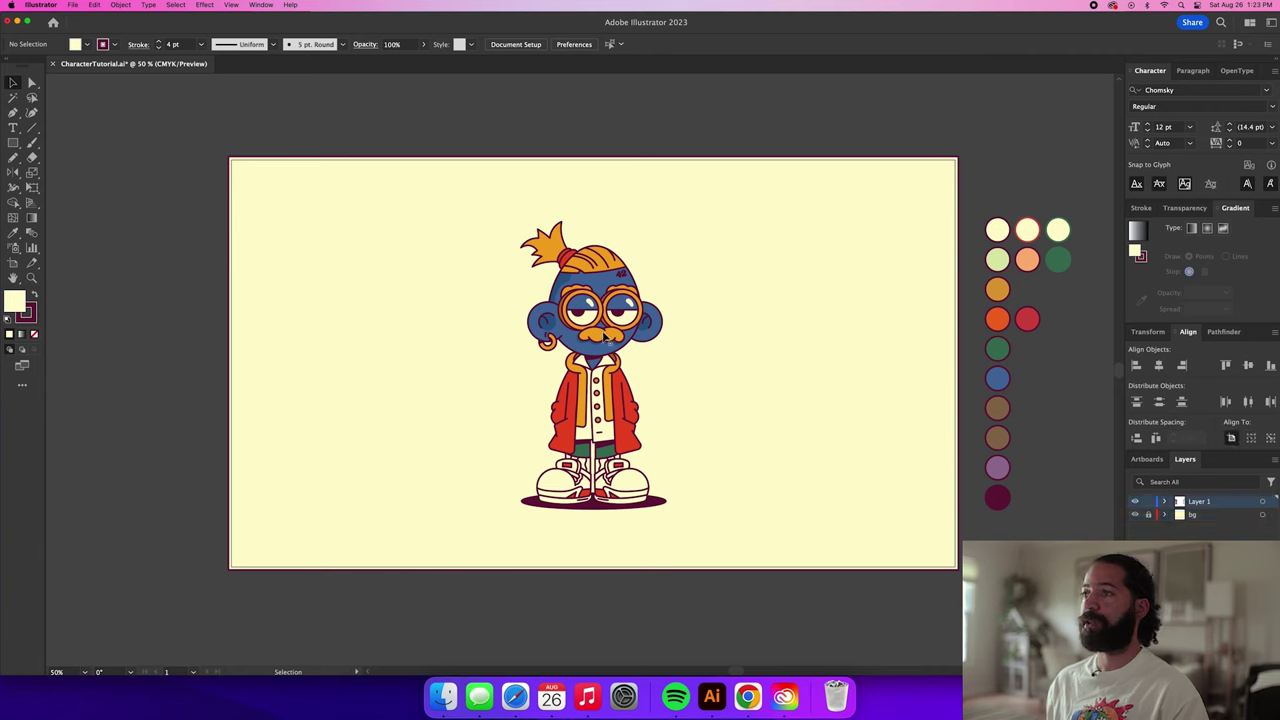
# Move the finished character group horizontally from the artboard's center to its left side.
pyautogui.click(608, 338)
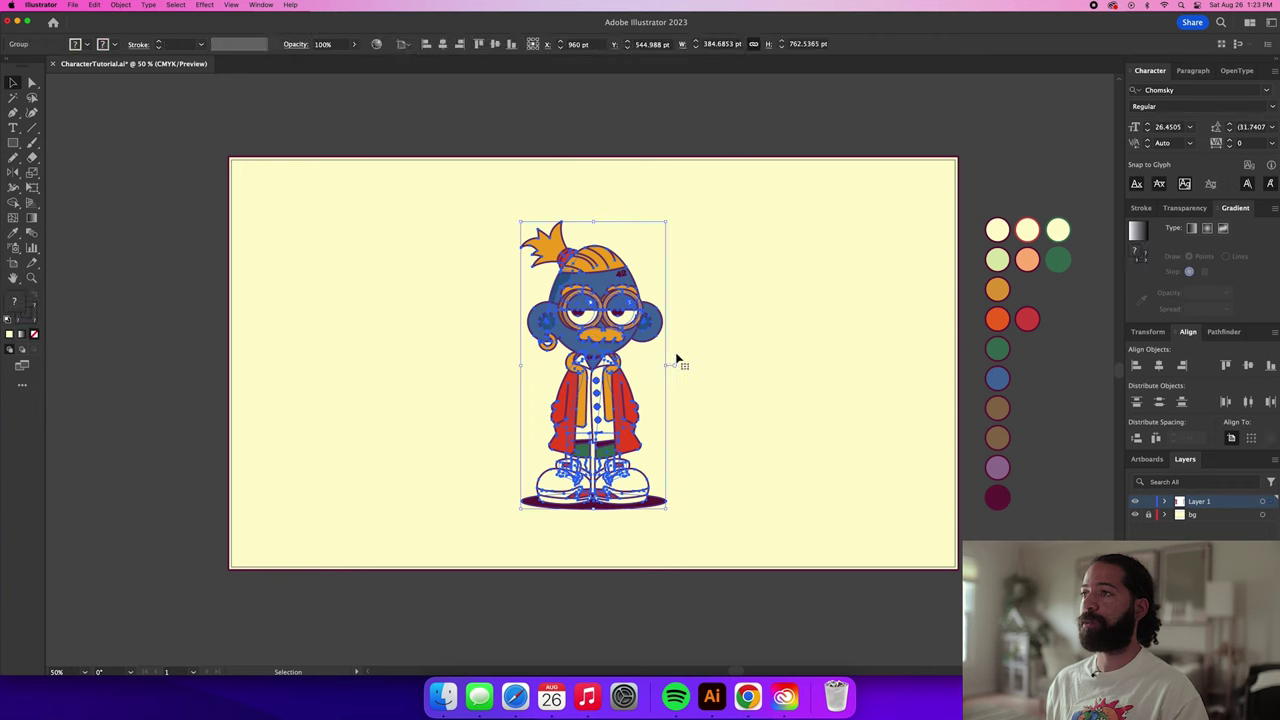
pyautogui.click(686, 354)
pyautogui.click(608, 338)
pyautogui.click(720, 352)
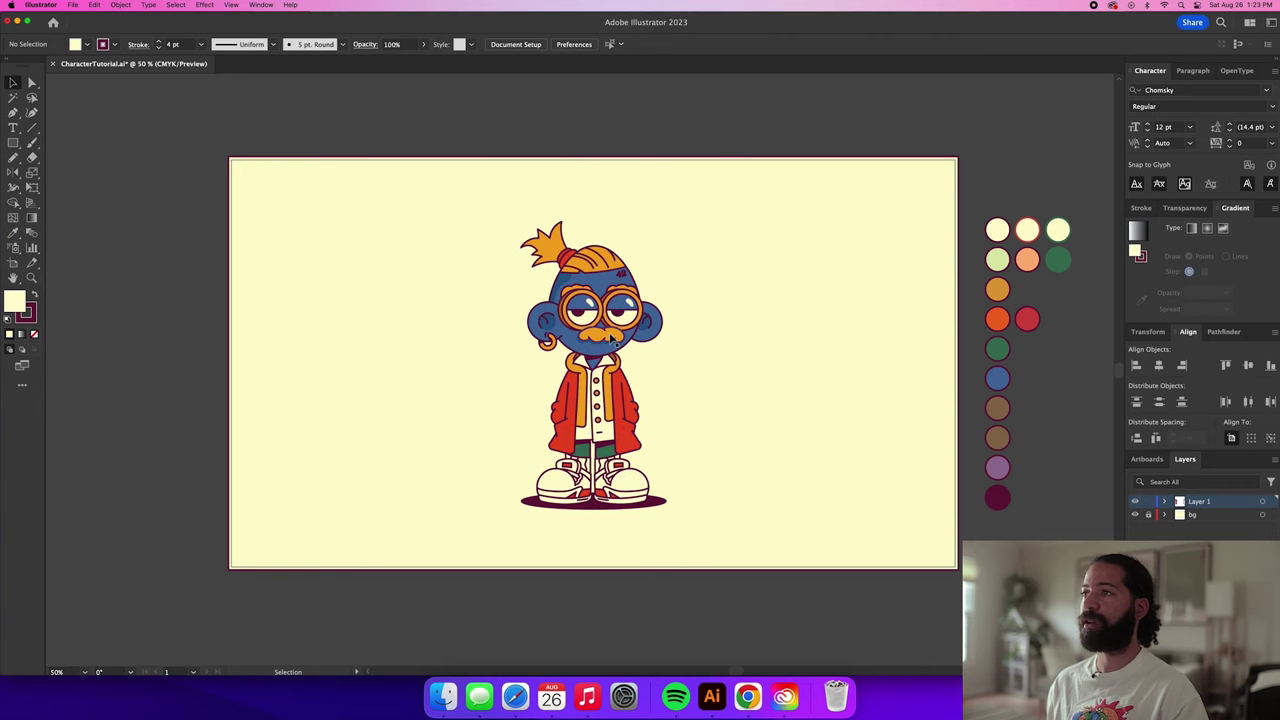
pyautogui.moveTo(610, 338); pyautogui.dragTo(421, 340)
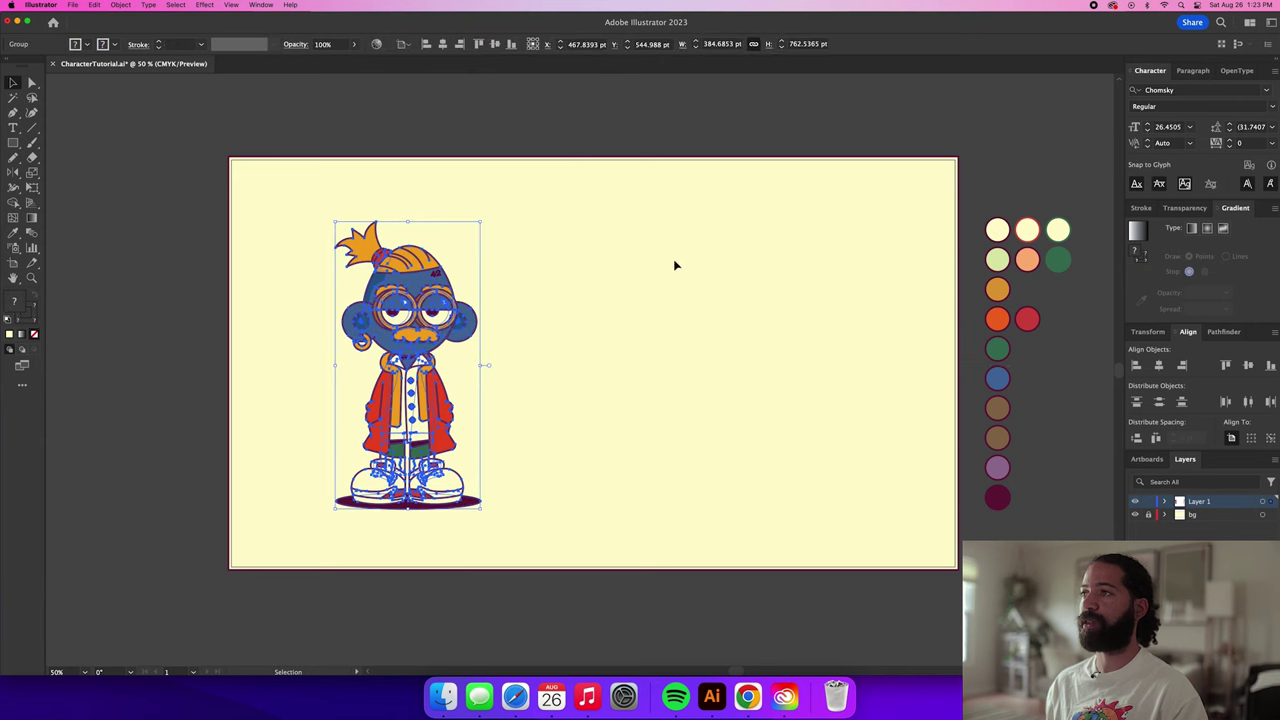
pyautogui.click(672, 313)
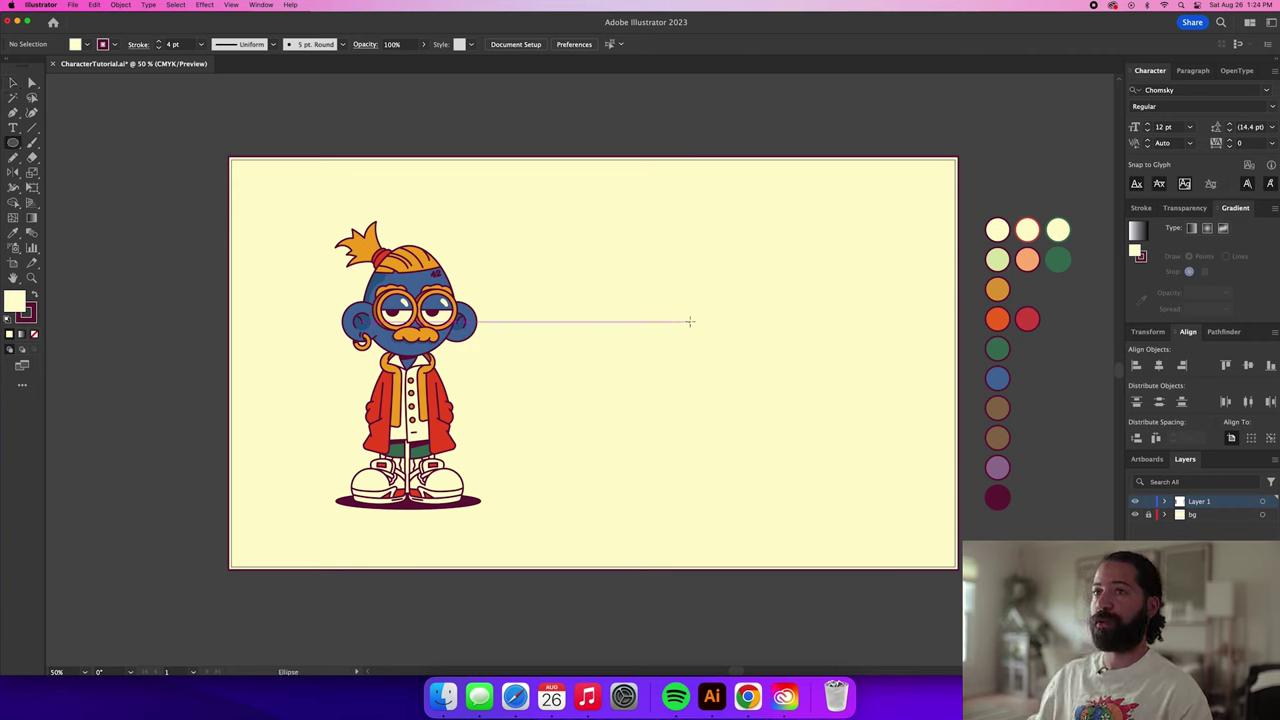
# Draw a blue head circle about 285 pt across with a 4 pt dark maroon stroke beside the character.
pyautogui.press('l')
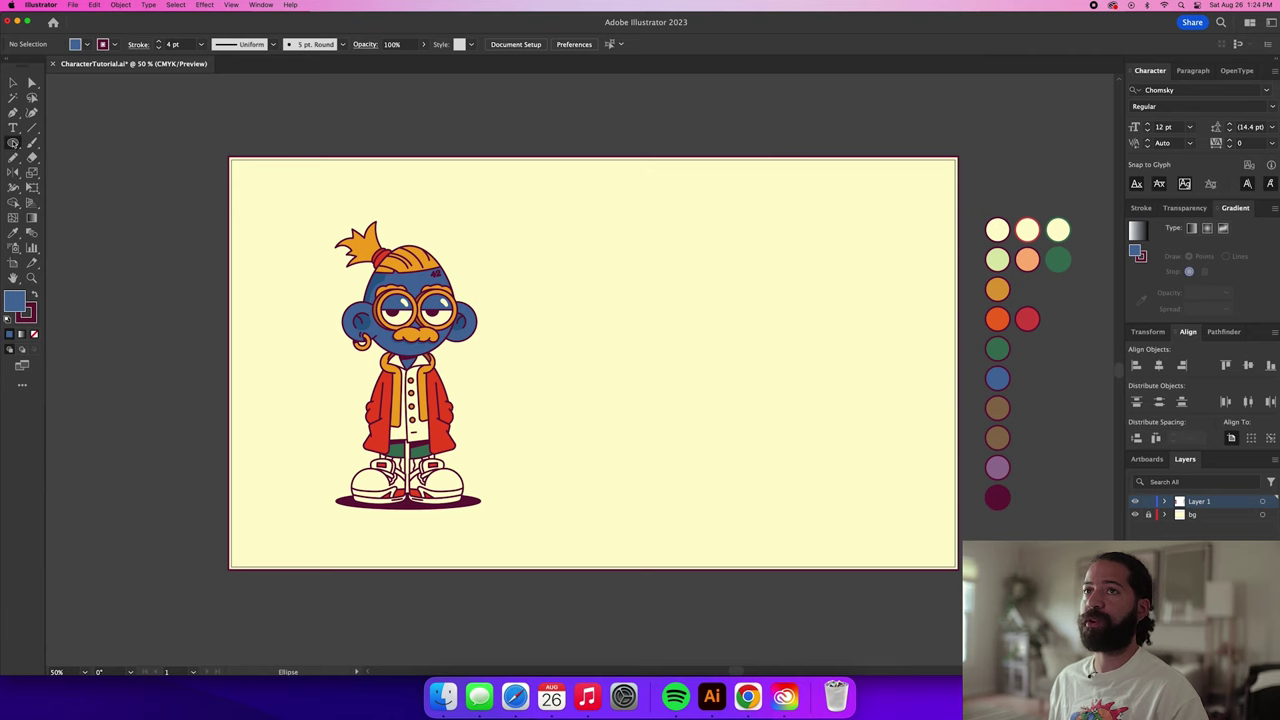
pyautogui.click(12, 143)
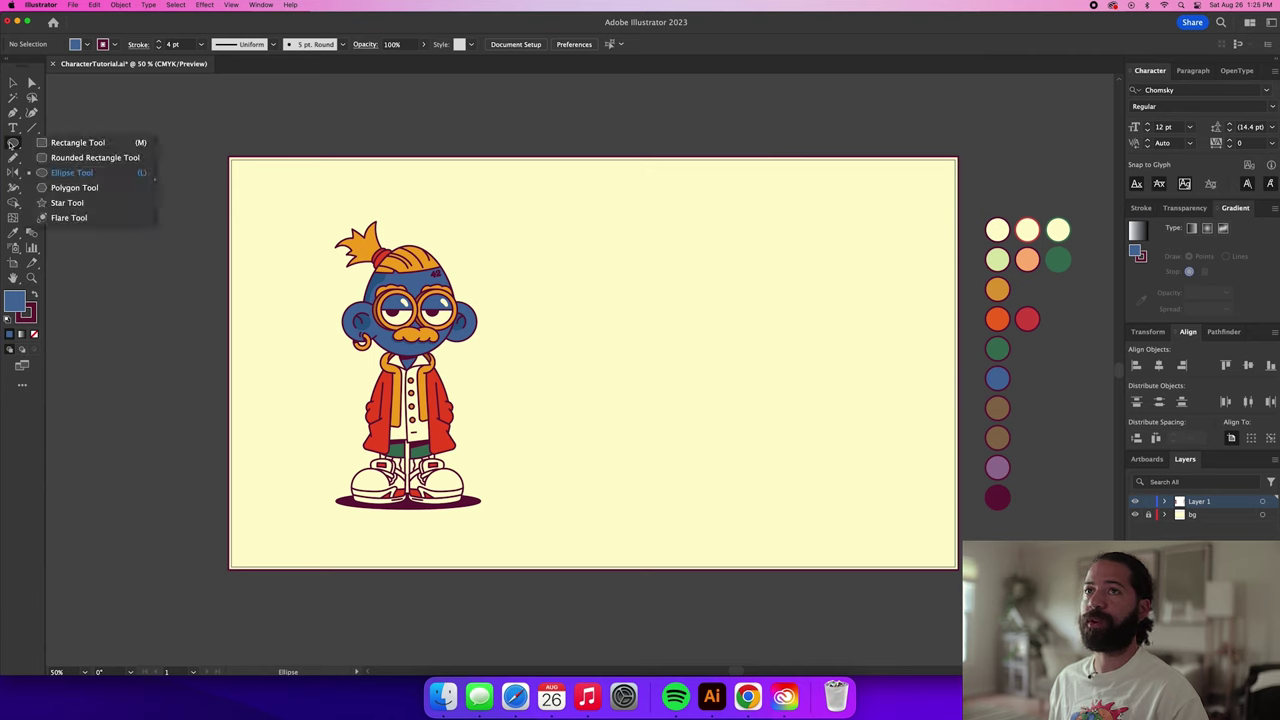
pyautogui.click(76, 174)
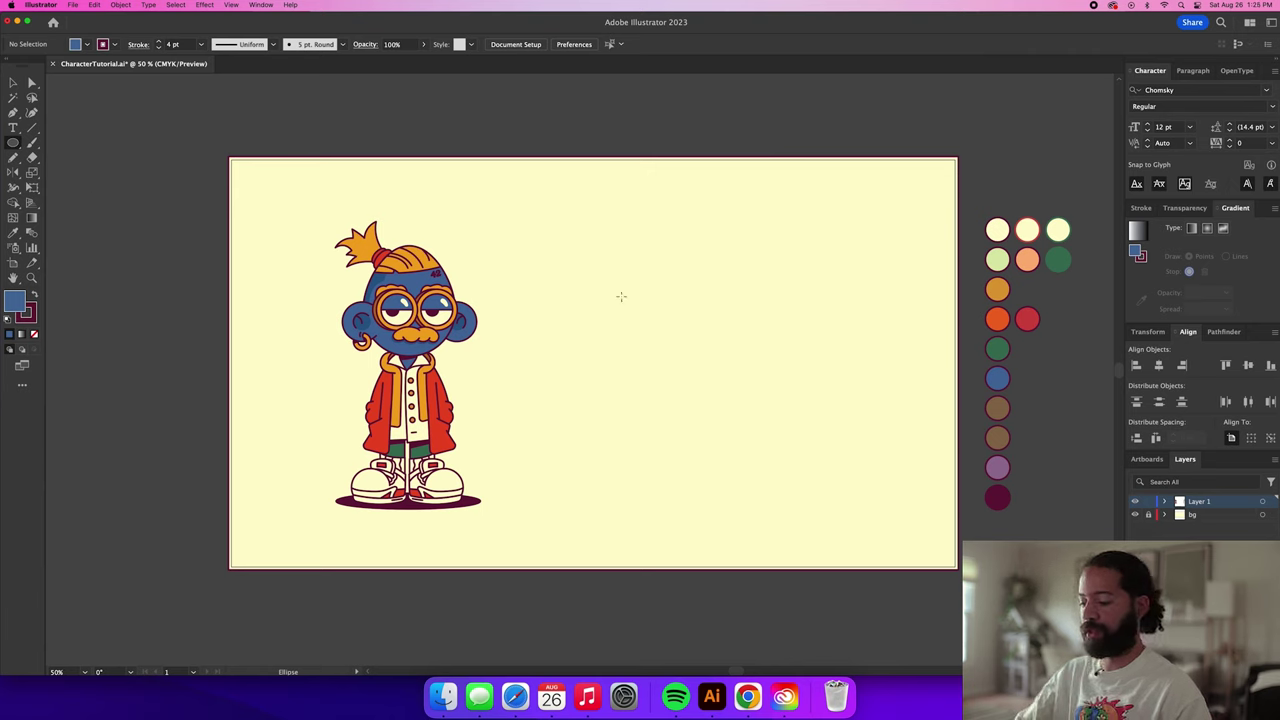
pyautogui.press('l')
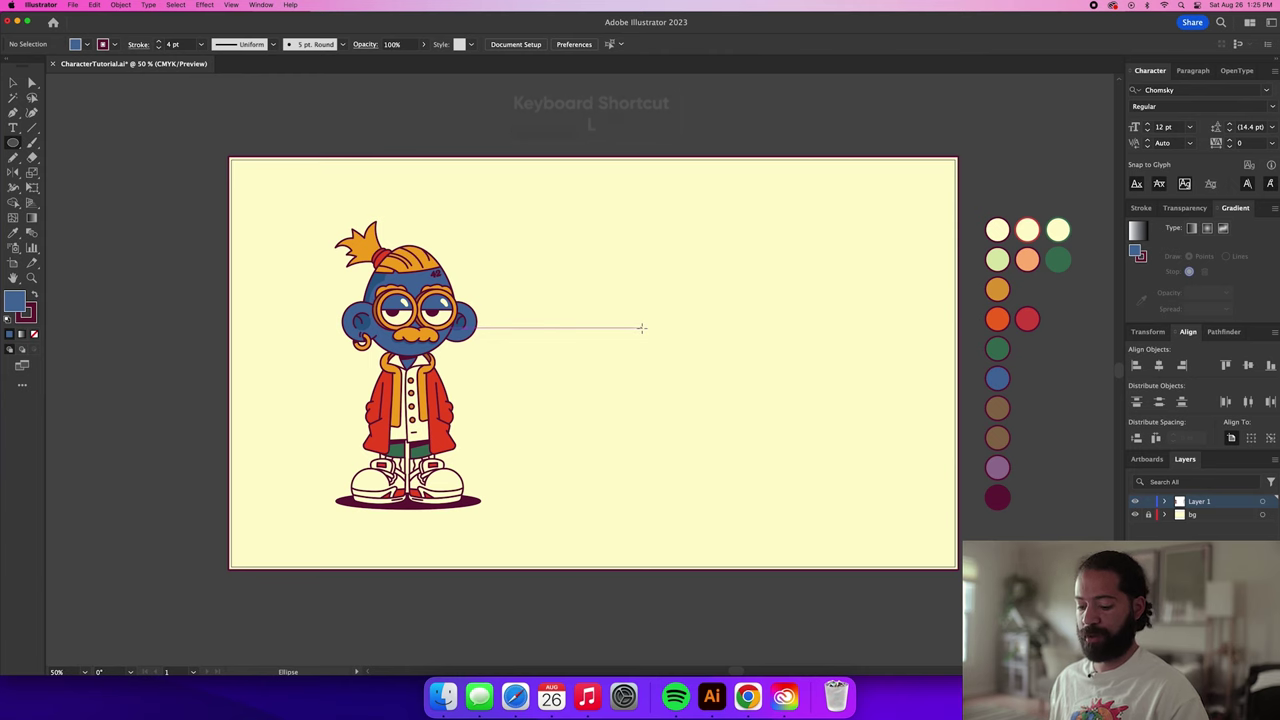
pyautogui.moveTo(641, 327); pyautogui.dragTo(698, 379)
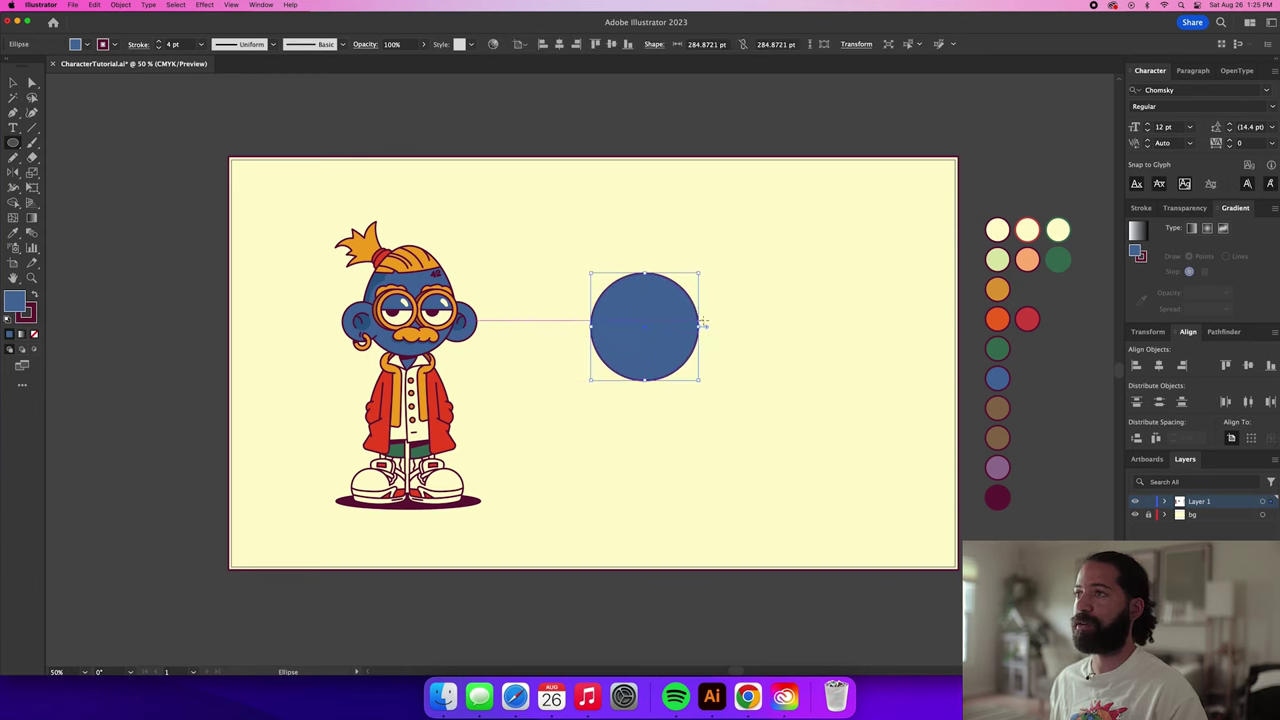
pyautogui.press('v')
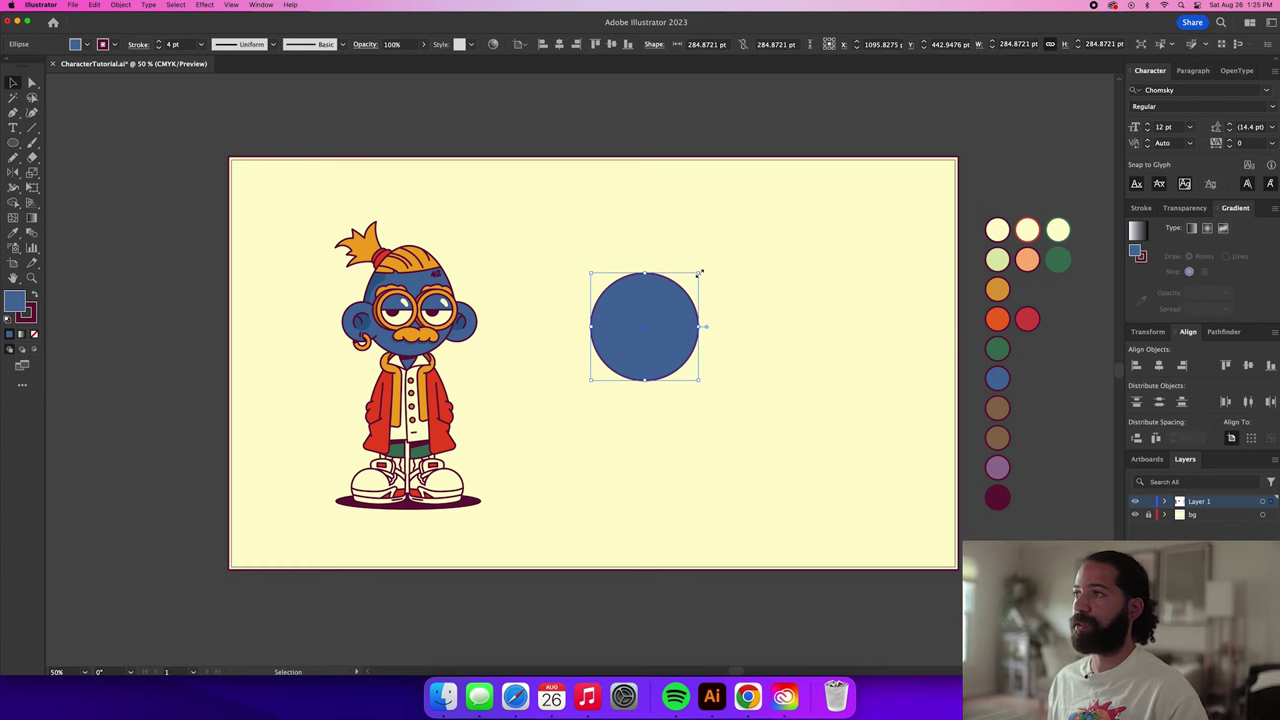
# Draw an ear circle about 110 pt across between the character and the large head circle.
pyautogui.press('l')
pyautogui.press('super+equal')
pyautogui.press('super+equal')
pyautogui.press('super+equal')
pyautogui.press('super+equal')
pyautogui.moveTo(512, 272); pyautogui.dragTo(575, 356)
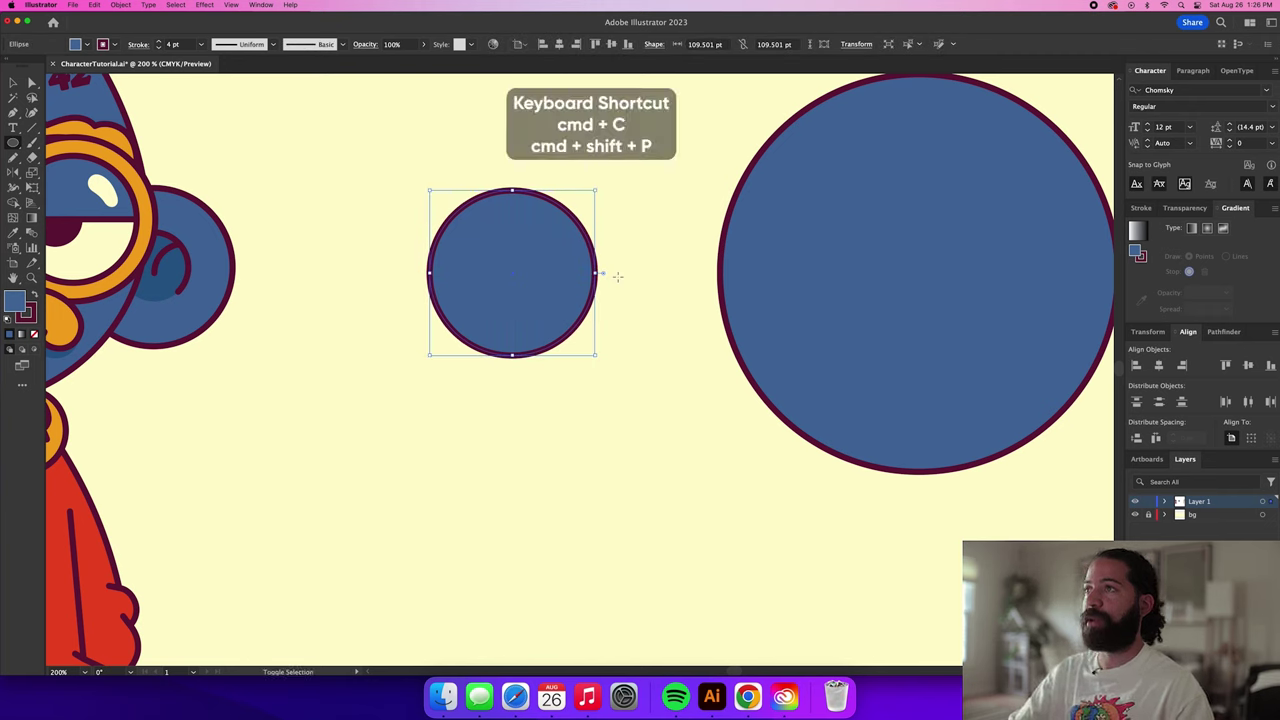
# Scale a concentric copy of the ear circle to about 54 pt and rotate both circles 45 degrees.
pyautogui.moveTo(597, 190); pyautogui.dragTo(556, 231)
pyautogui.press('v')
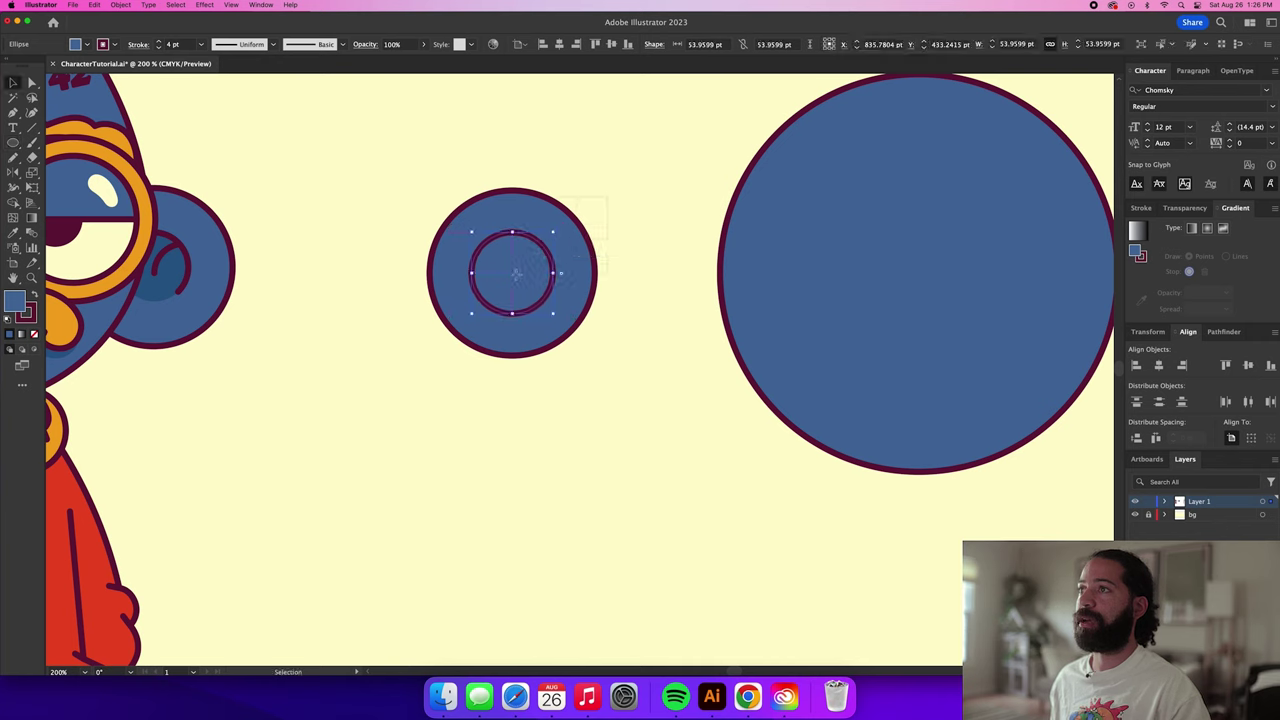
pyautogui.moveTo(607, 196); pyautogui.dragTo(514, 271)
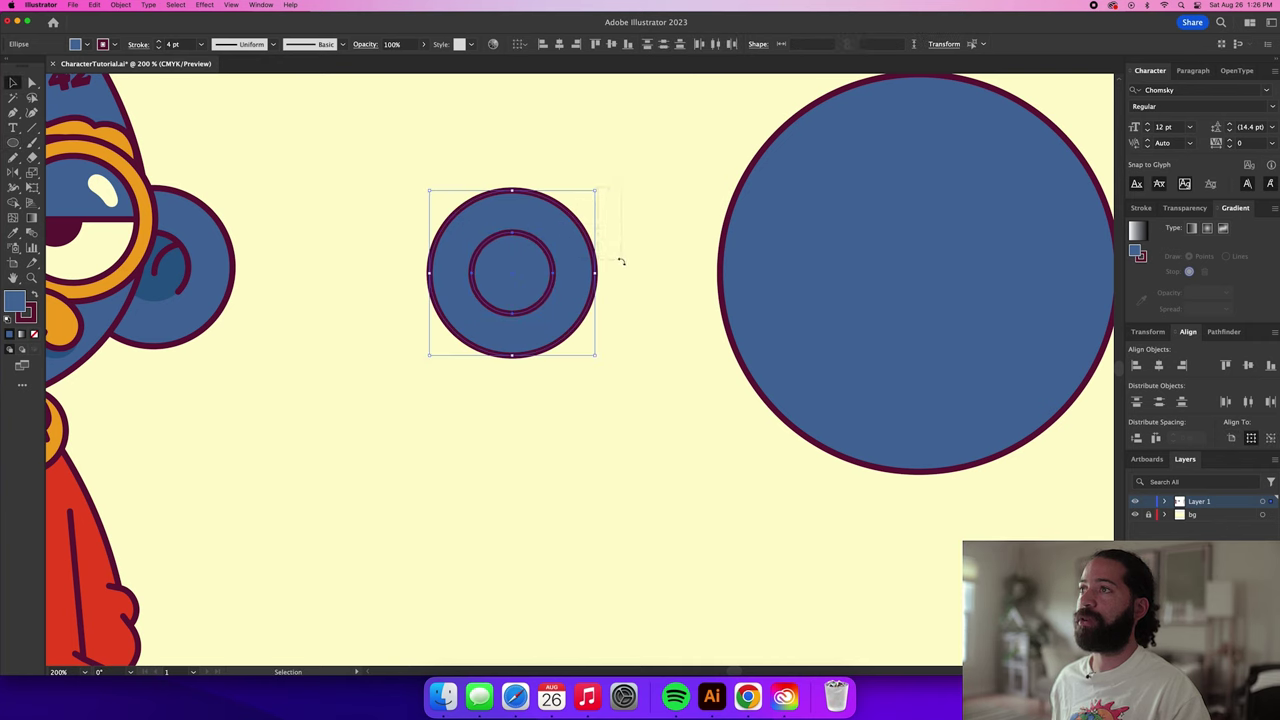
pyautogui.moveTo(599, 187); pyautogui.dragTo(610, 236)
# Open the outer ear circle on its right side by adding an anchor point there and deleting it with its segments.
pyautogui.press('p')
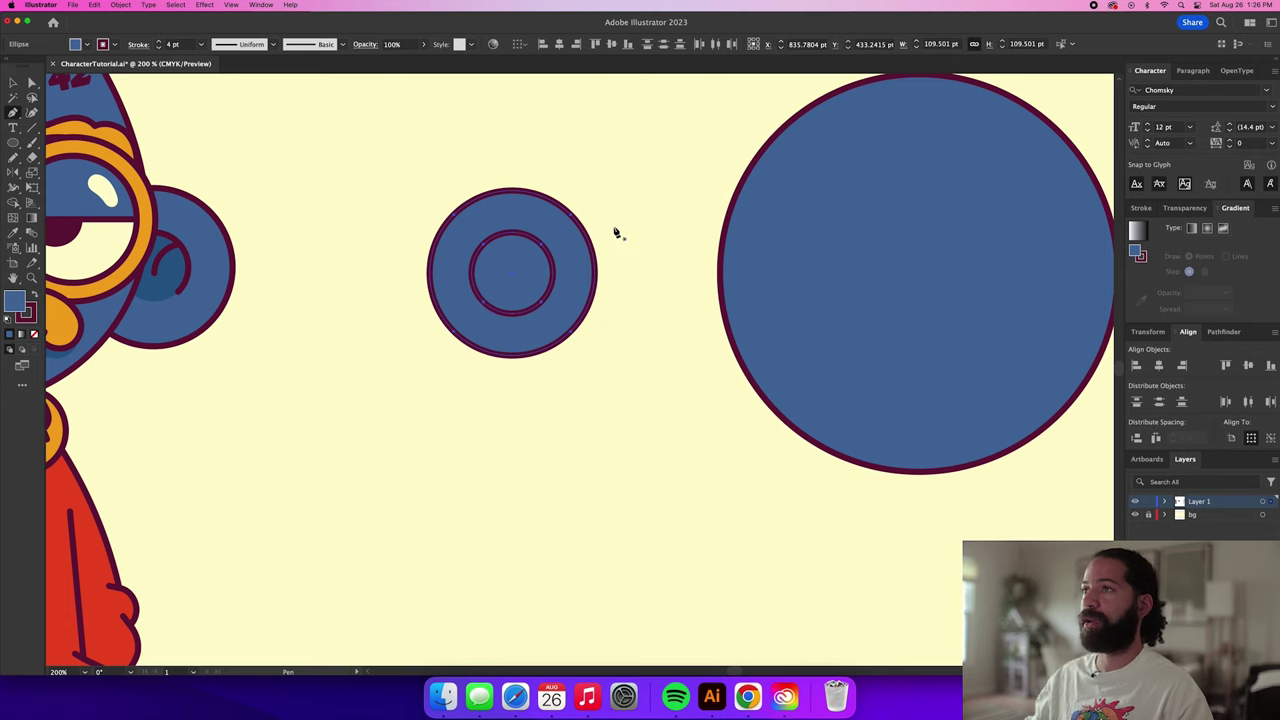
pyautogui.scroll(-1, 598, 277)
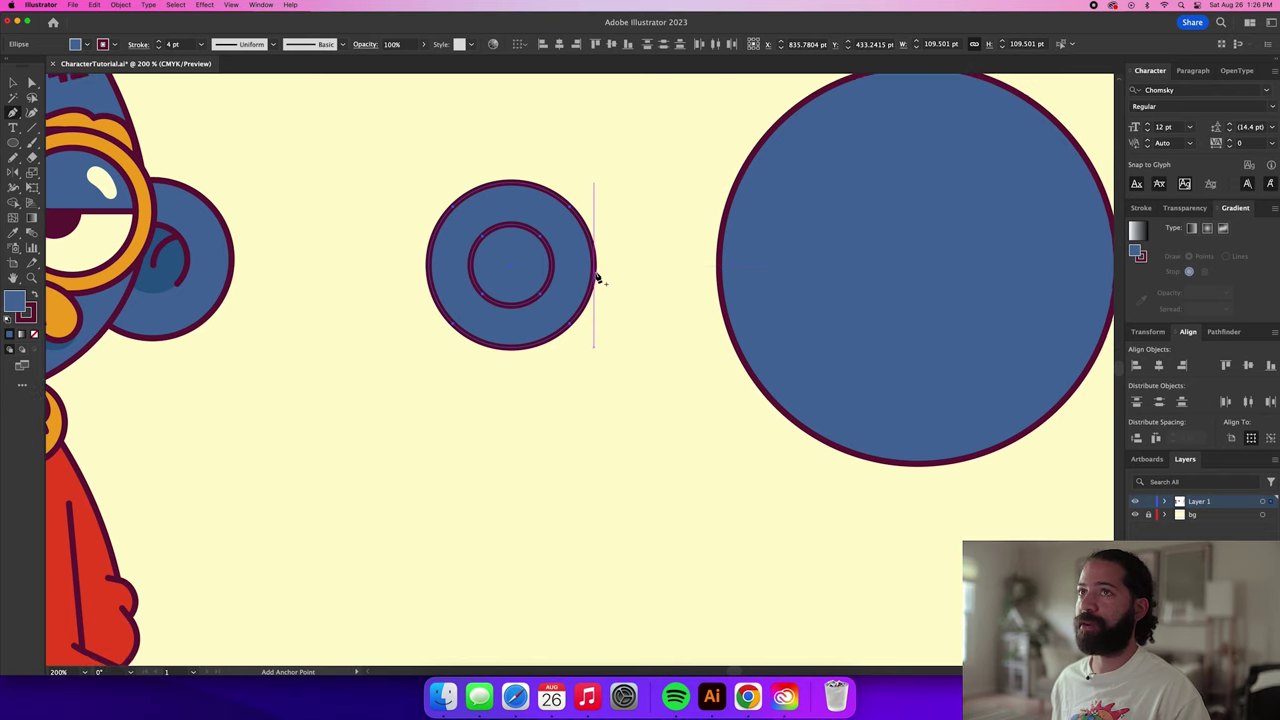
pyautogui.click(594, 265)
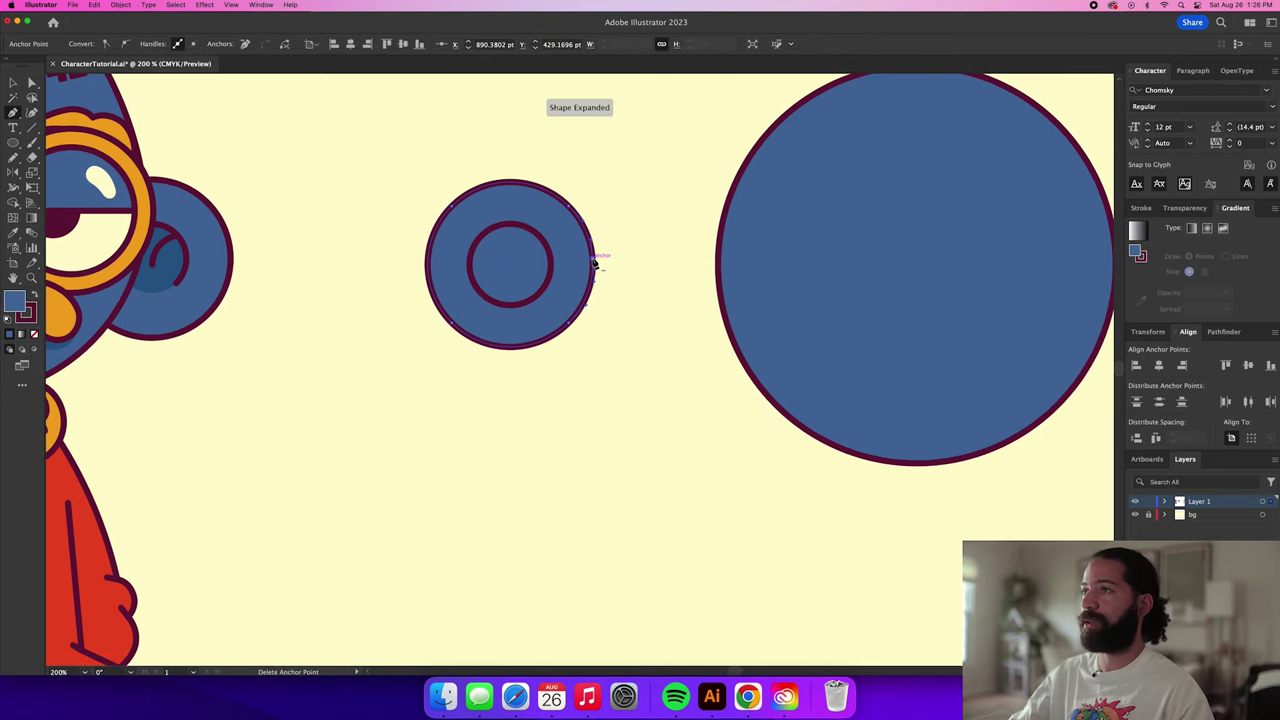
pyautogui.click(594, 265)
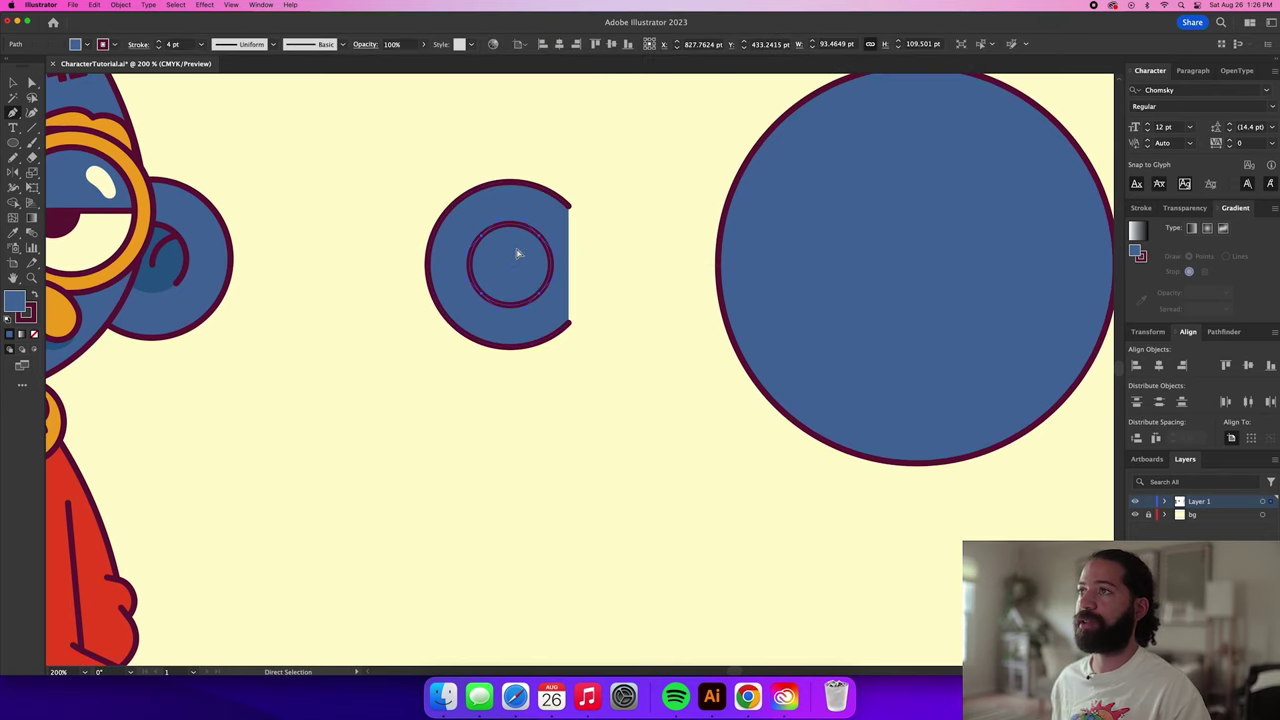
# Delete the inner circle's lower-right anchor point to leave an open arc.
pyautogui.press('a')
pyautogui.click(541, 298)
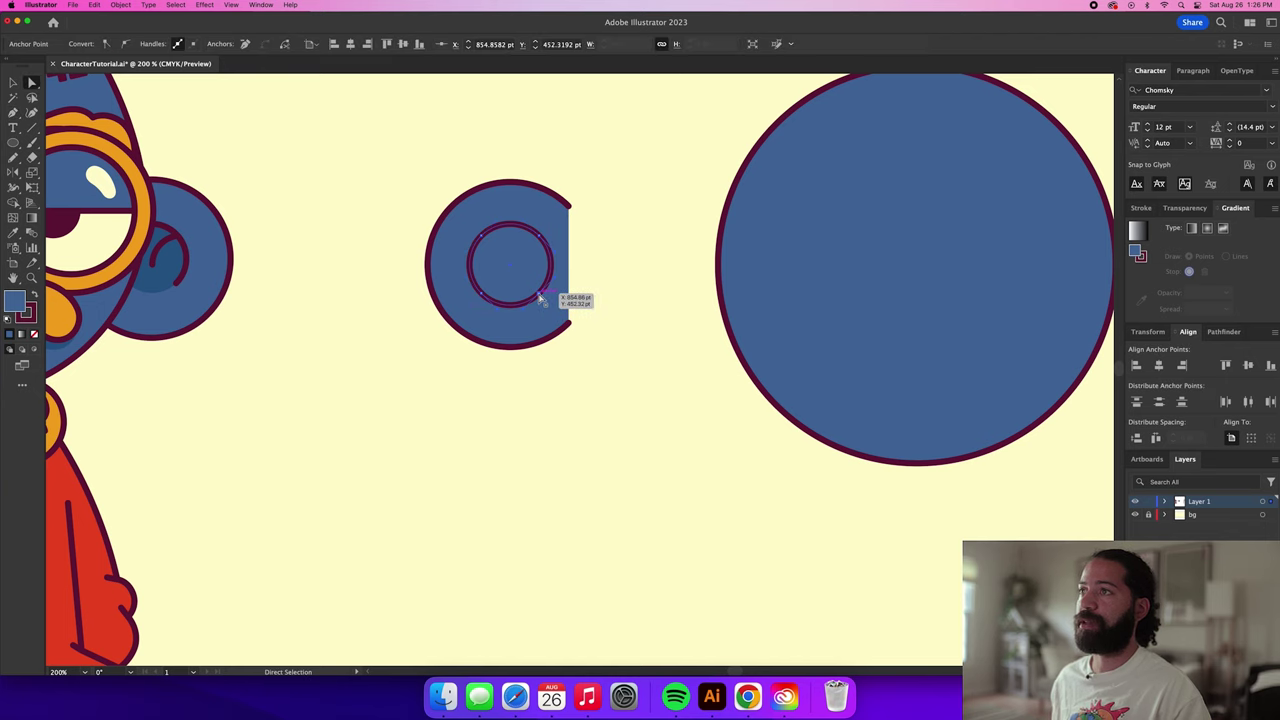
pyautogui.press('Delete')
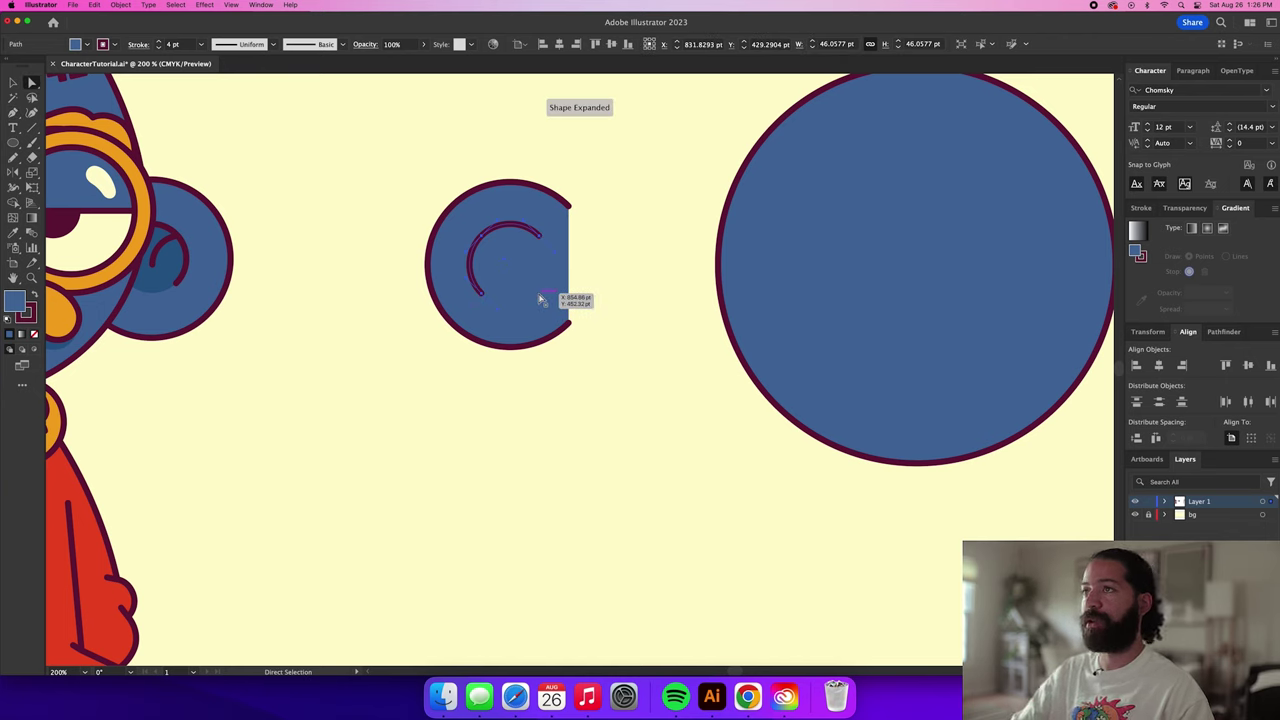
# Draw a curved Pencil line about 19 by 28 pt from the inner arc's upper left toward the ear's center.
pyautogui.press('n')
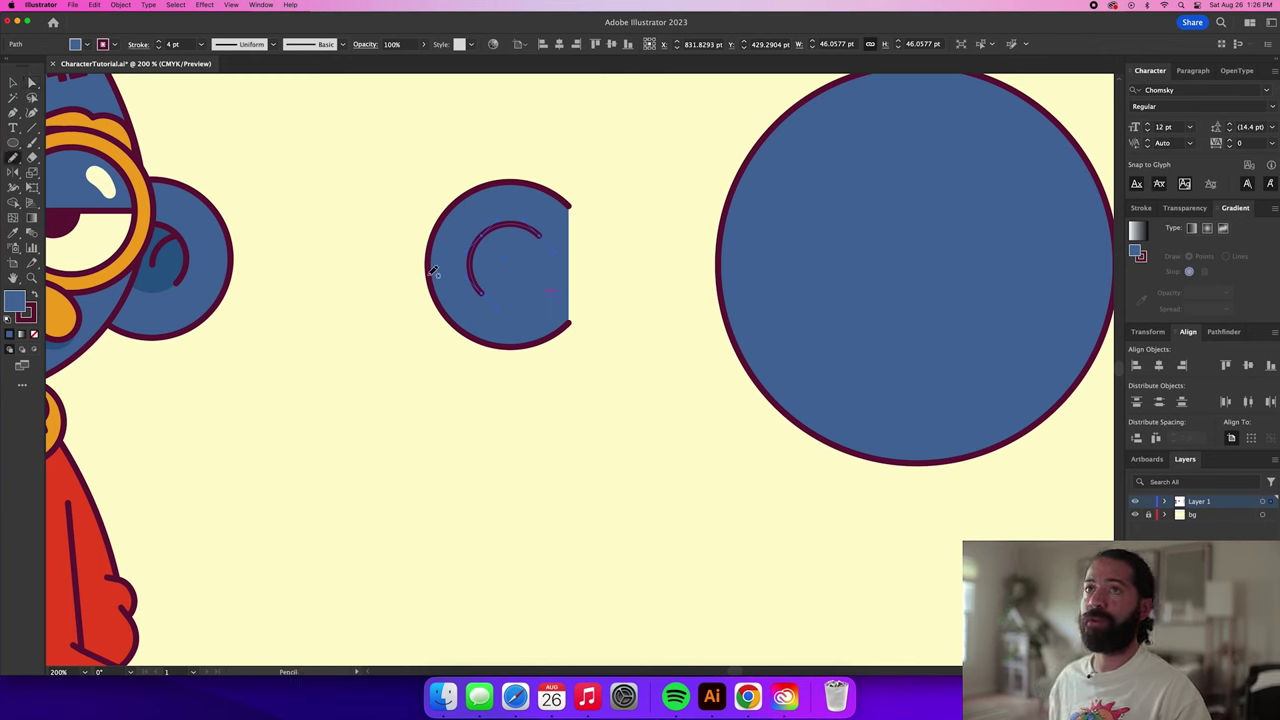
pyautogui.keyDown('super'); pyautogui.click(516, 153); pyautogui.keyUp('super')
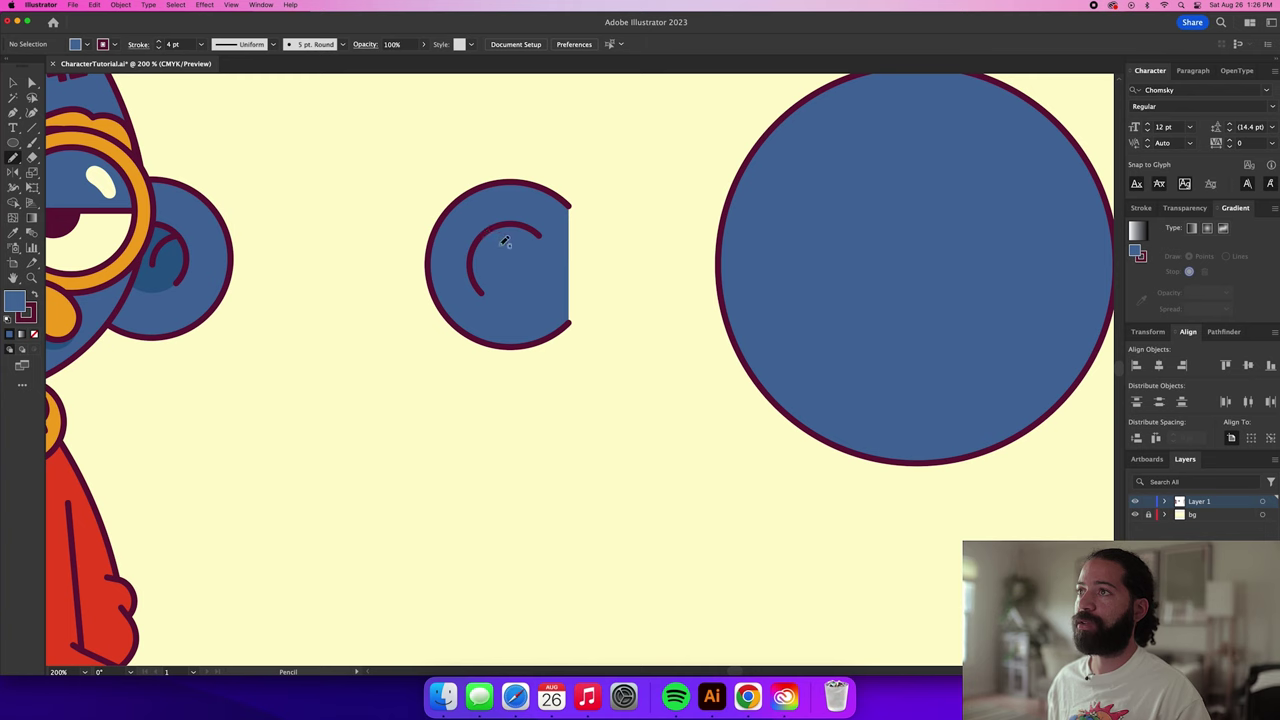
pyautogui.moveTo(482, 236); pyautogui.dragTo(511, 280)
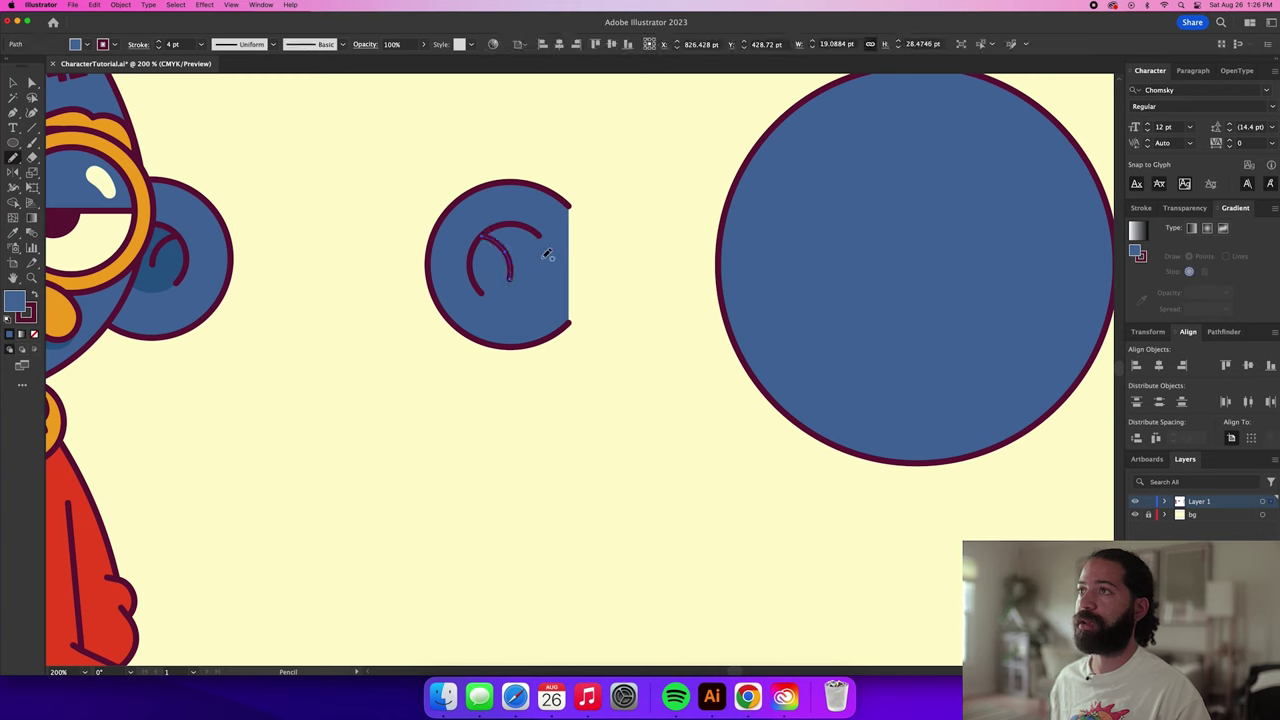
pyautogui.press('v')
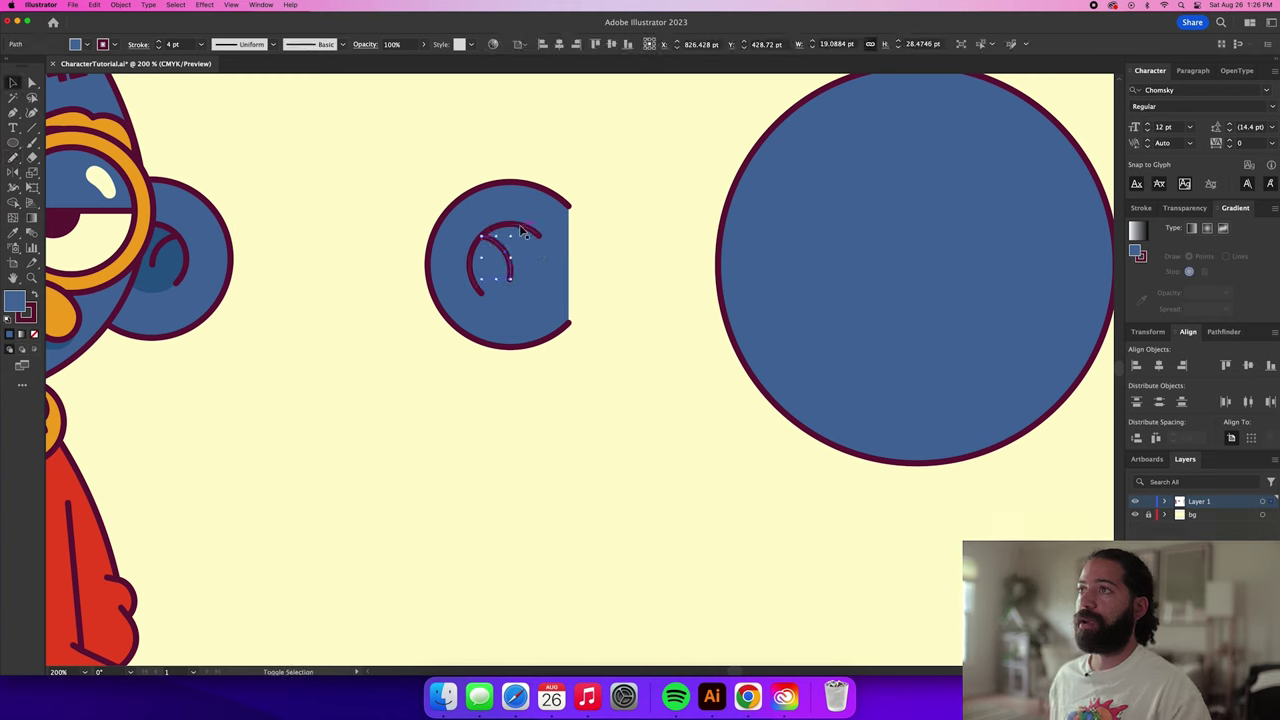
# Draw a circle about 53 pt across at the ear's center and send it behind the inner ear lines.
pyautogui.press('l')
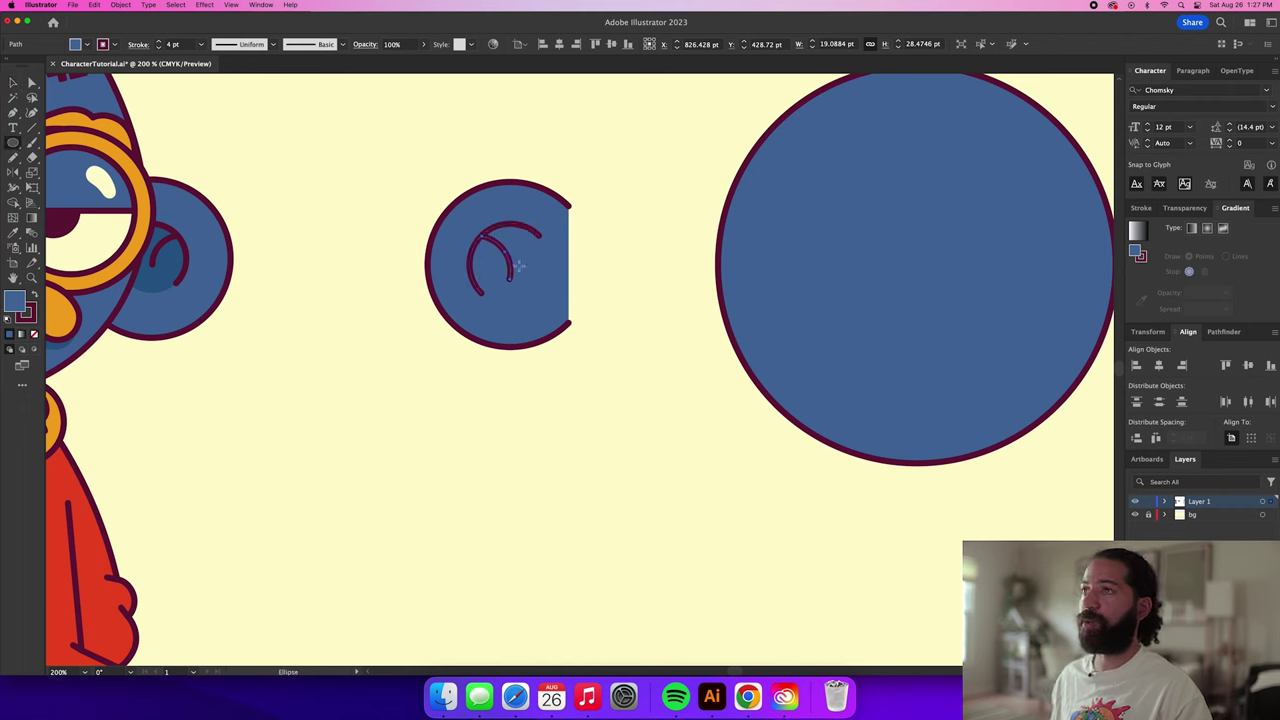
pyautogui.moveTo(513, 262)
pyautogui.mouseDown()
pyautogui.moveTo(552, 290)
pyautogui.moveTo(523, 268)
pyautogui.mouseUp()
pyautogui.press('v')
pyautogui.press('super+[')
pyautogui.press('v')
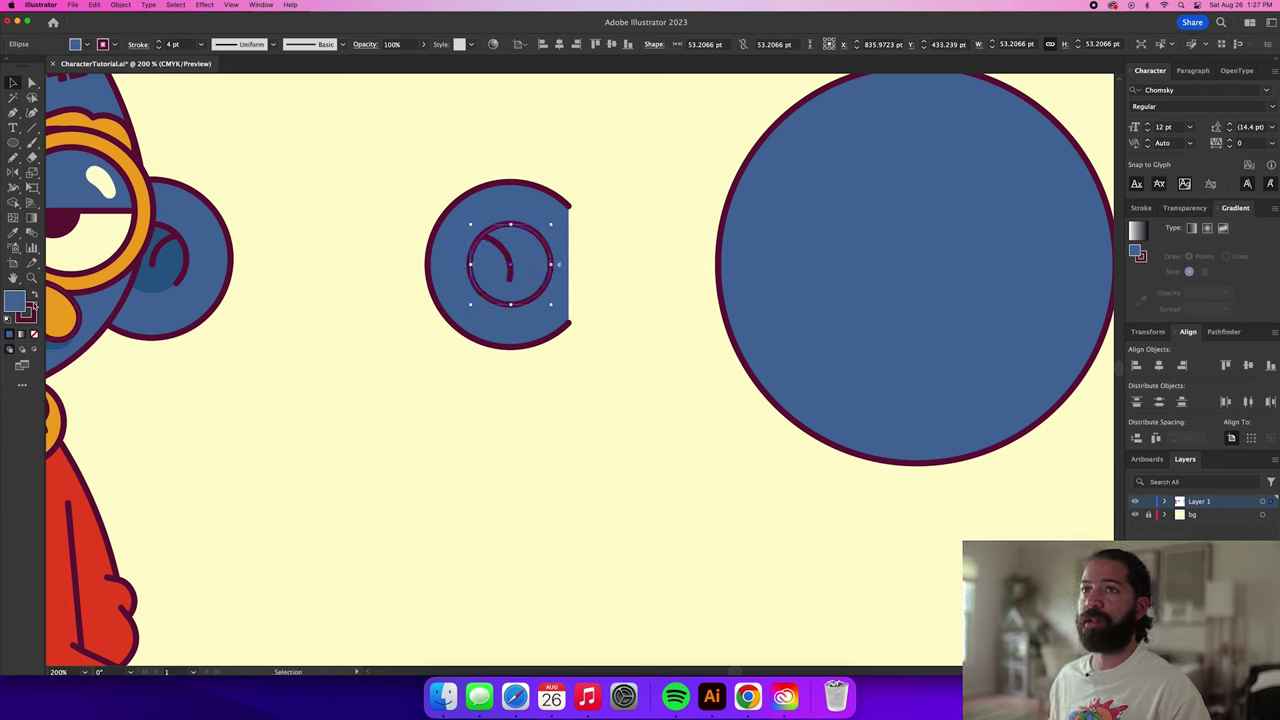
# Remove the stroke from the small center circle and fill it with the darker blue 426c96.
pyautogui.press('x')
pyautogui.press('F6')
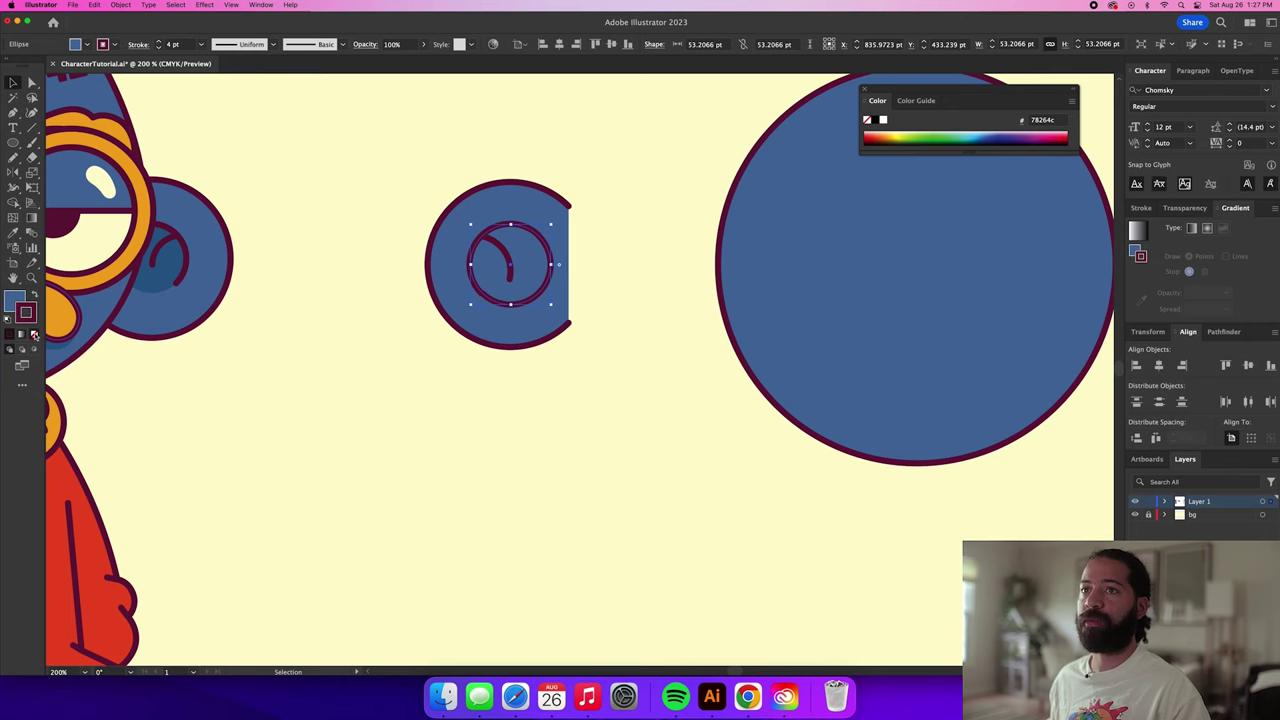
pyautogui.click(34, 335)
pyautogui.doubleClick(17, 300)
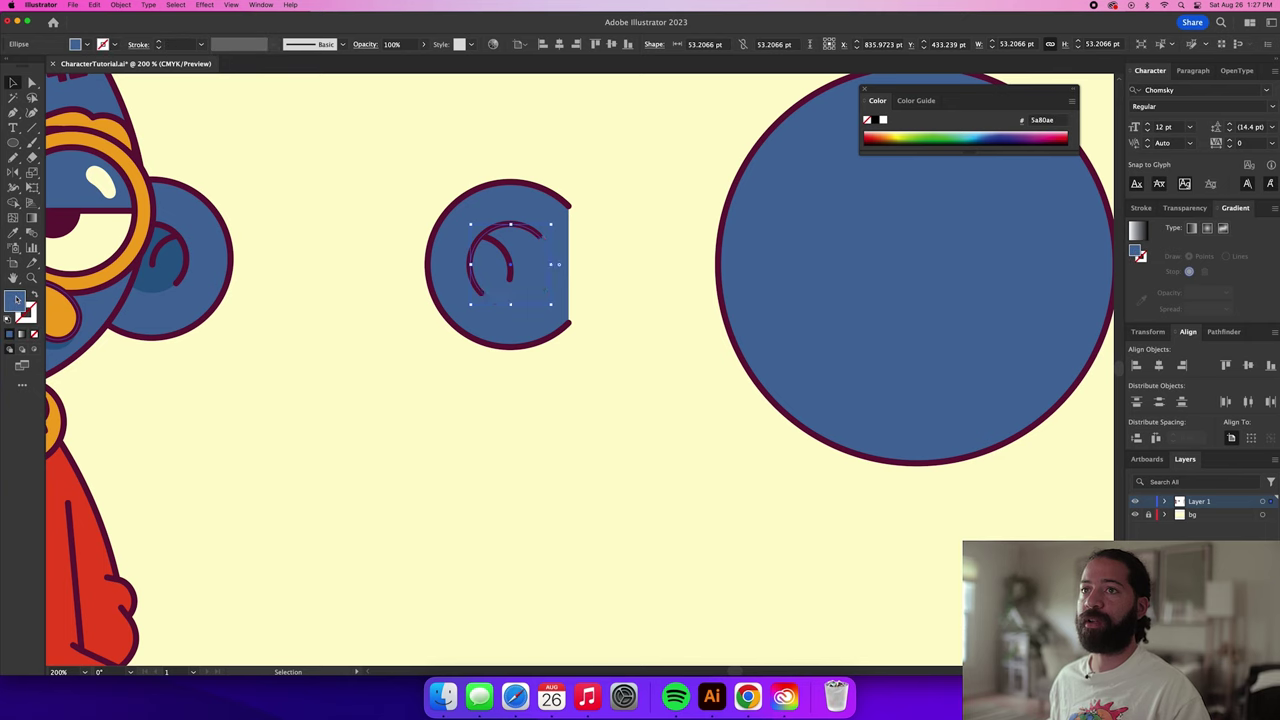
pyautogui.moveTo(526, 205); pyautogui.dragTo(532, 211)
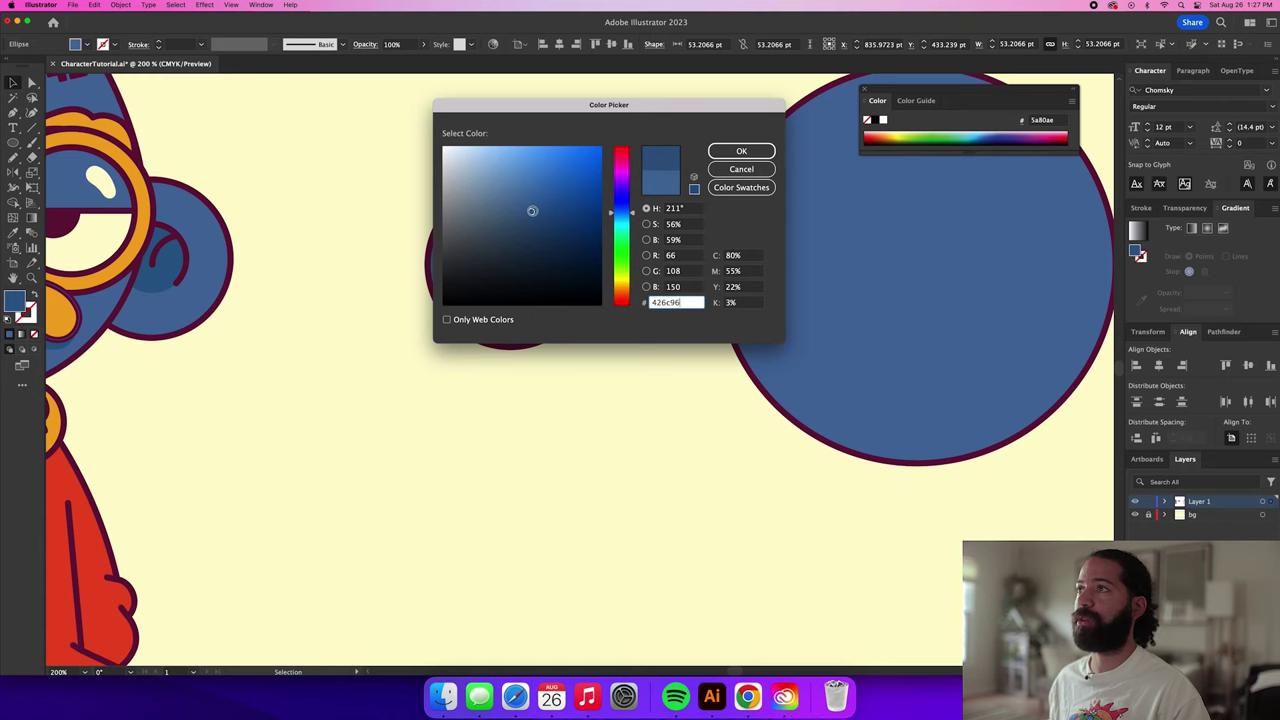
pyautogui.click(739, 152)
# Remove the fill from the inner arc and the curved line of the ear.
pyautogui.press('a')
pyautogui.click(614, 200)
pyautogui.press('v')
pyautogui.click(520, 243)
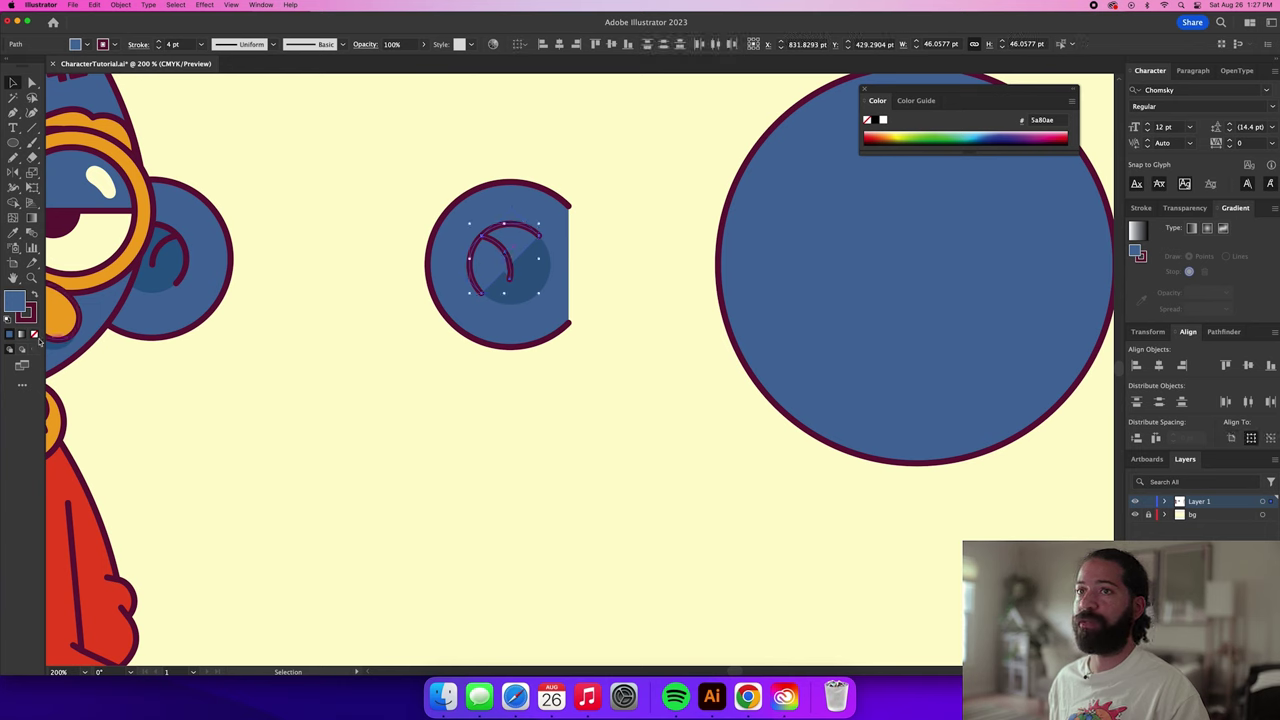
pyautogui.click(34, 334)
pyautogui.click(370, 318)
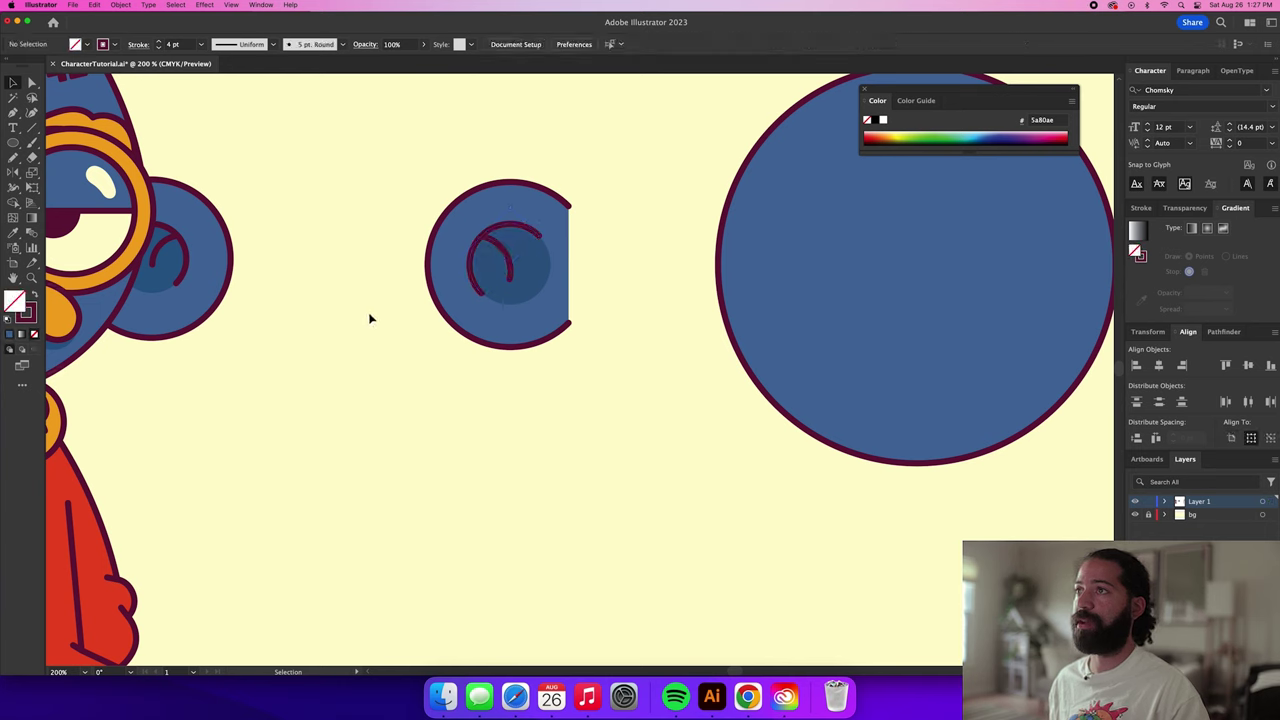
# Group all the ear shapes and place the group over the left edge of the head circle.
pyautogui.moveTo(417, 168); pyautogui.dragTo(615, 386)
pyautogui.press('a')
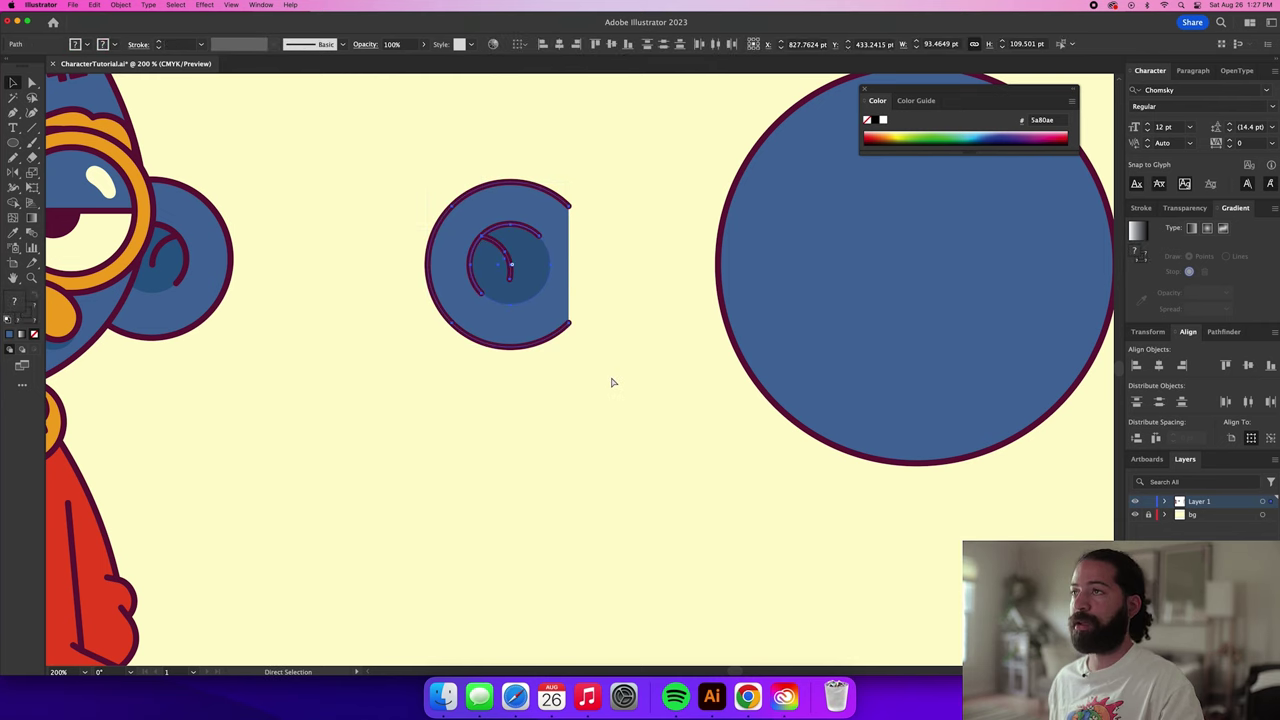
pyautogui.press('super+g')
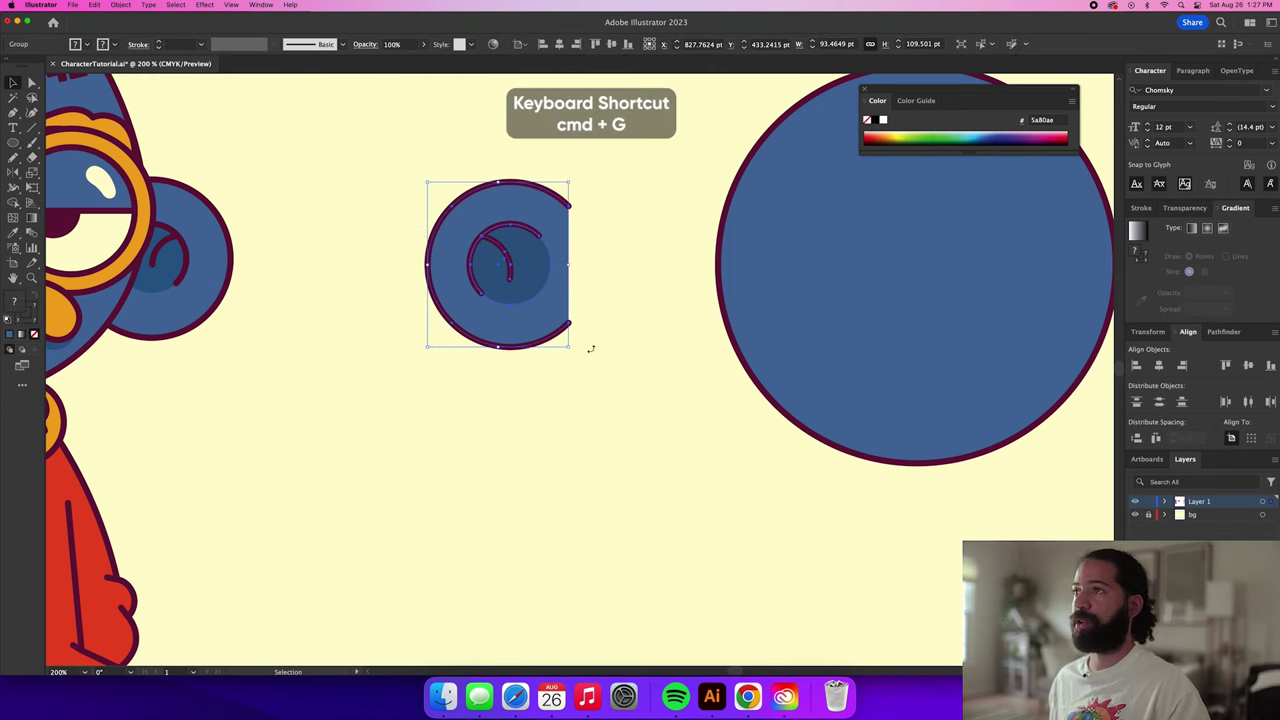
pyautogui.moveTo(530, 323); pyautogui.dragTo(718, 350)
pyautogui.moveTo(592, 362); pyautogui.dragTo(549, 376)
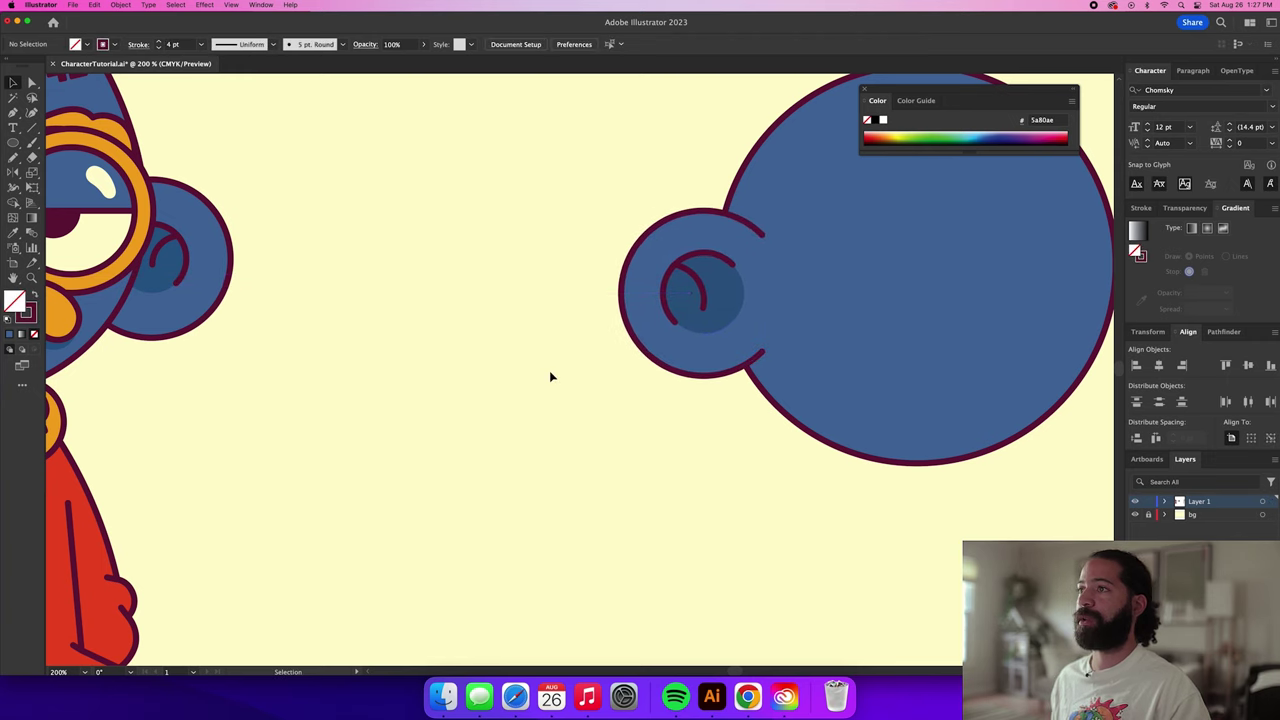
# Duplicate the ear group straight across to the head circle's right edge and reflect the copy about the vertical axis.
pyautogui.hscroll(5, 600, 400)
pyautogui.scroll(-2, 445, 405)
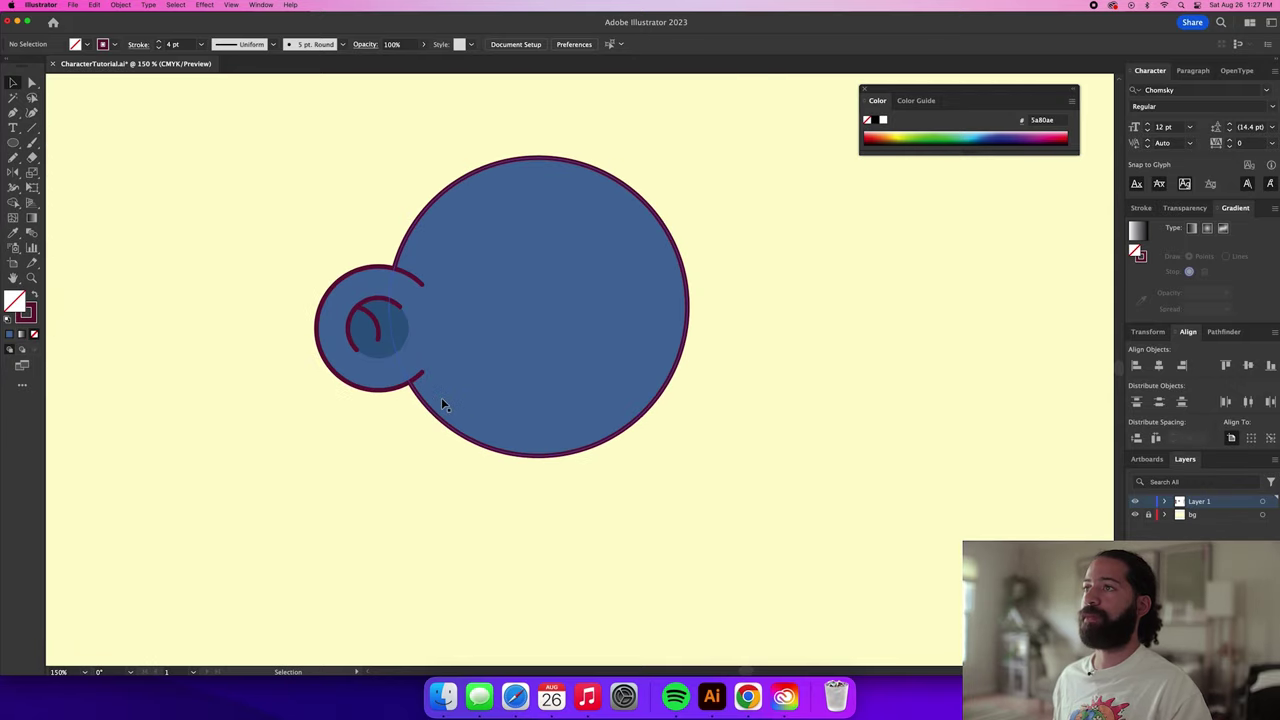
pyautogui.scroll(-2, 389, 397)
pyautogui.click(362, 377)
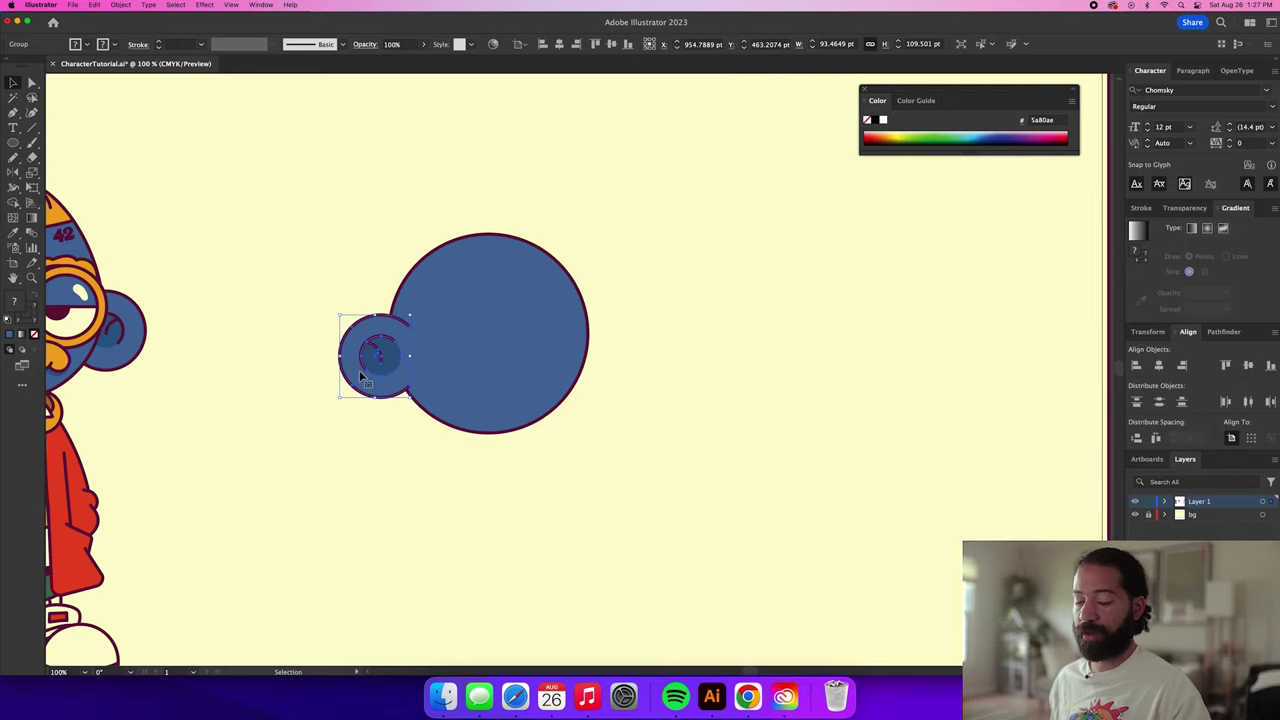
pyautogui.moveTo(353, 373); pyautogui.dragTo(556, 373)
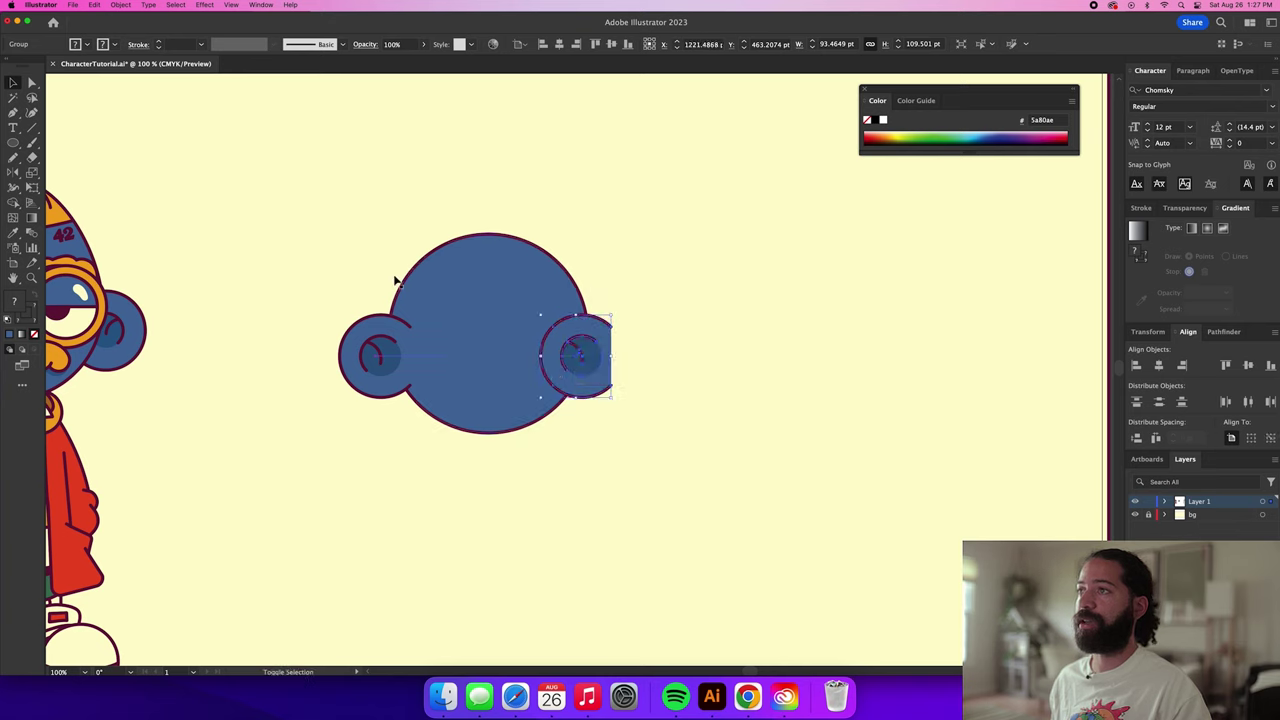
pyautogui.click(120, 5)
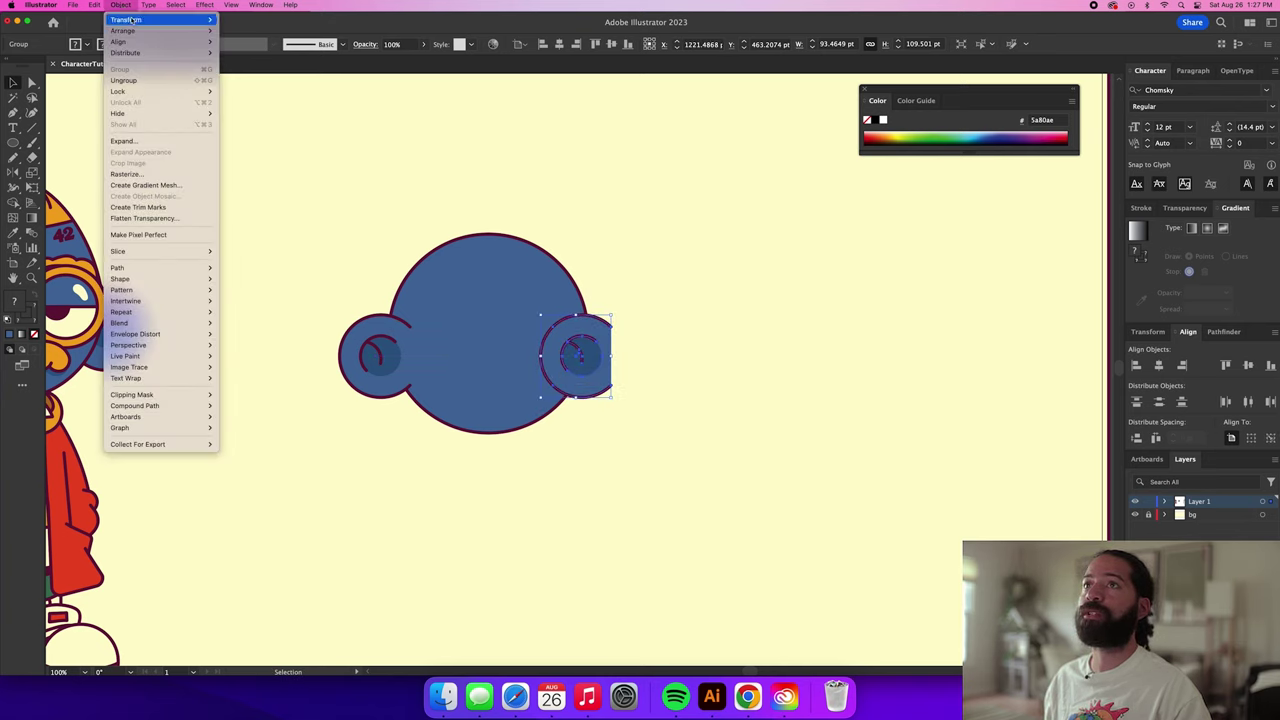
pyautogui.moveTo(130, 20)
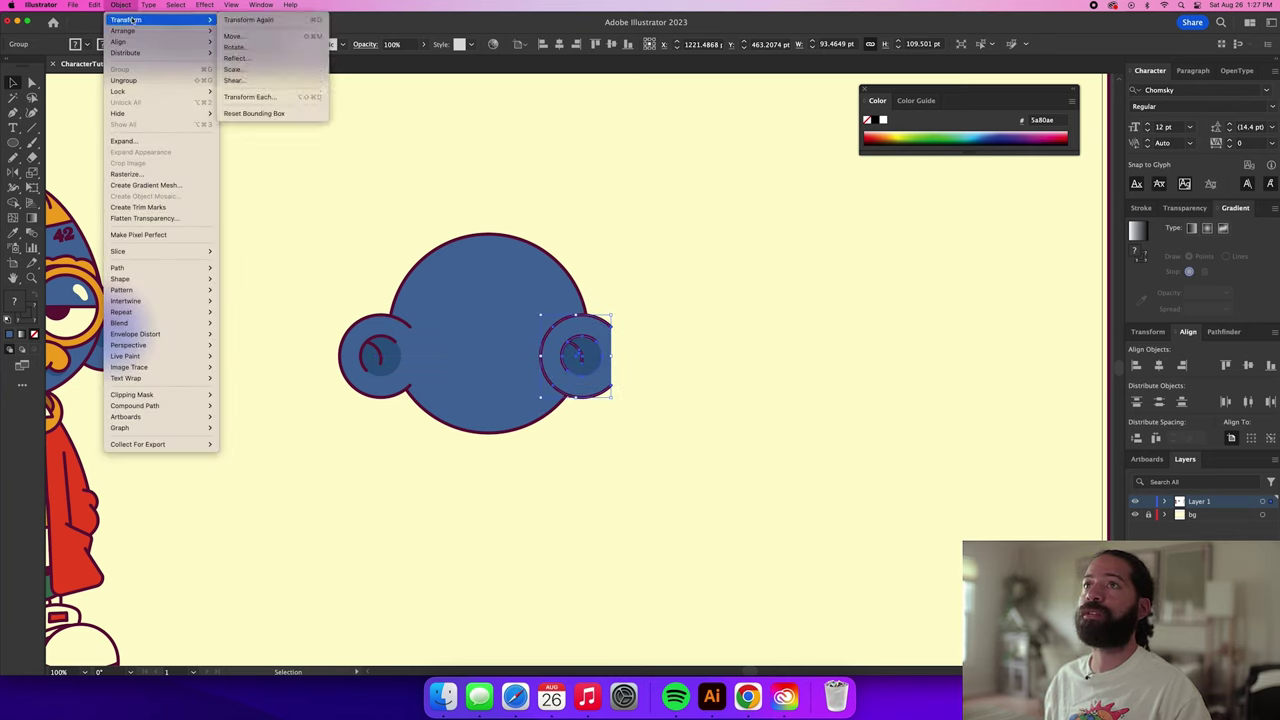
pyautogui.click(237, 58)
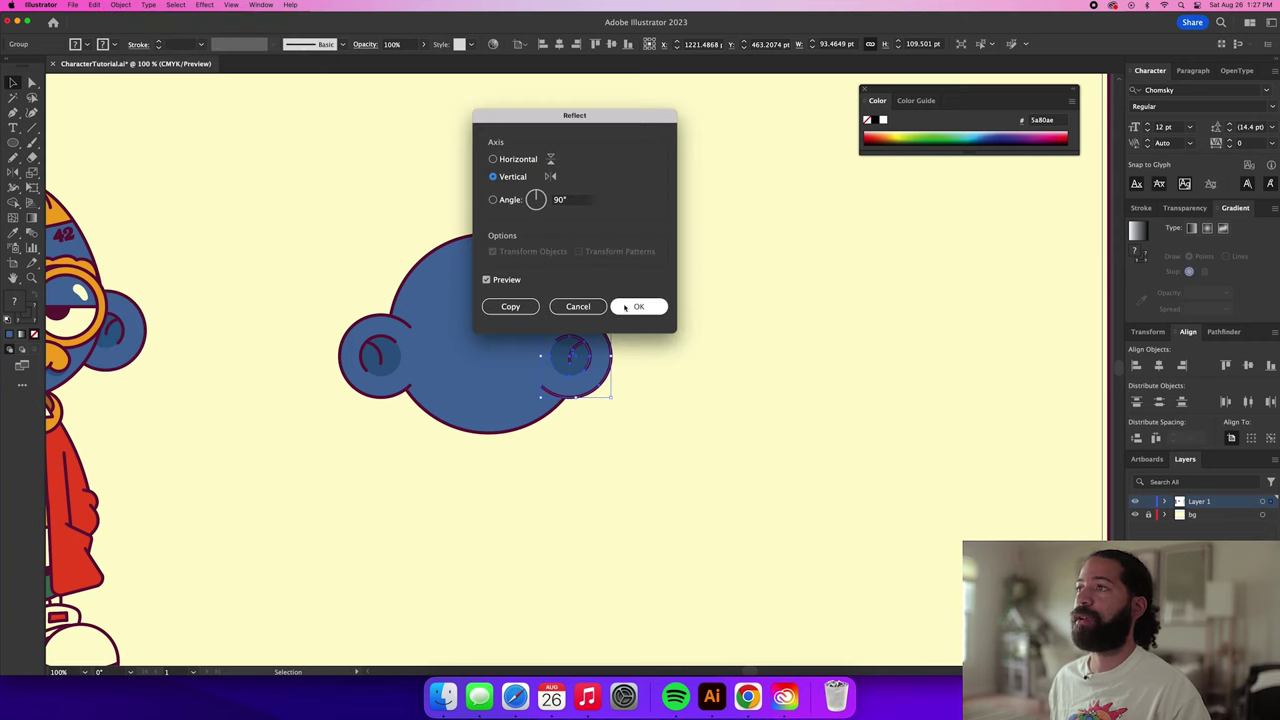
pyautogui.click(639, 306)
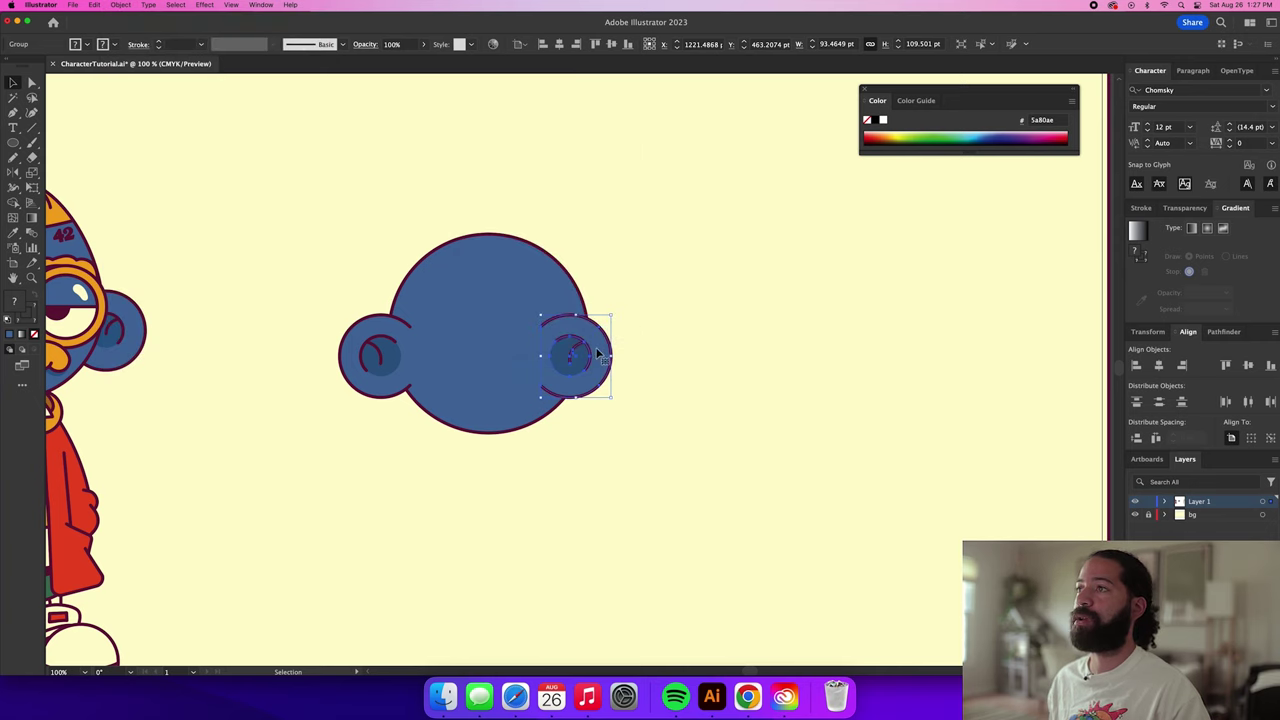
# Send the mirrored ear behind the head circle and shift it about 11 pt outward.
pyautogui.press('super+shift+bracketleft')
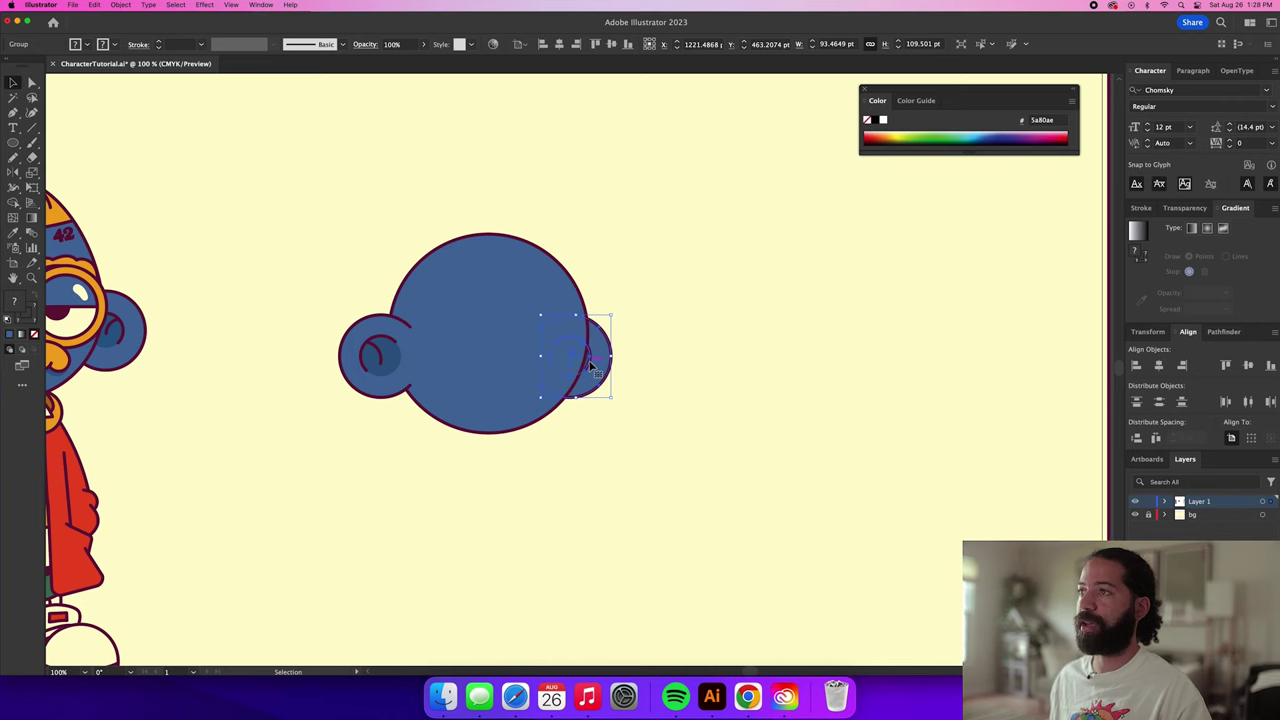
pyautogui.moveTo(600, 358); pyautogui.dragTo(608, 358)
pyautogui.click(120, 5)
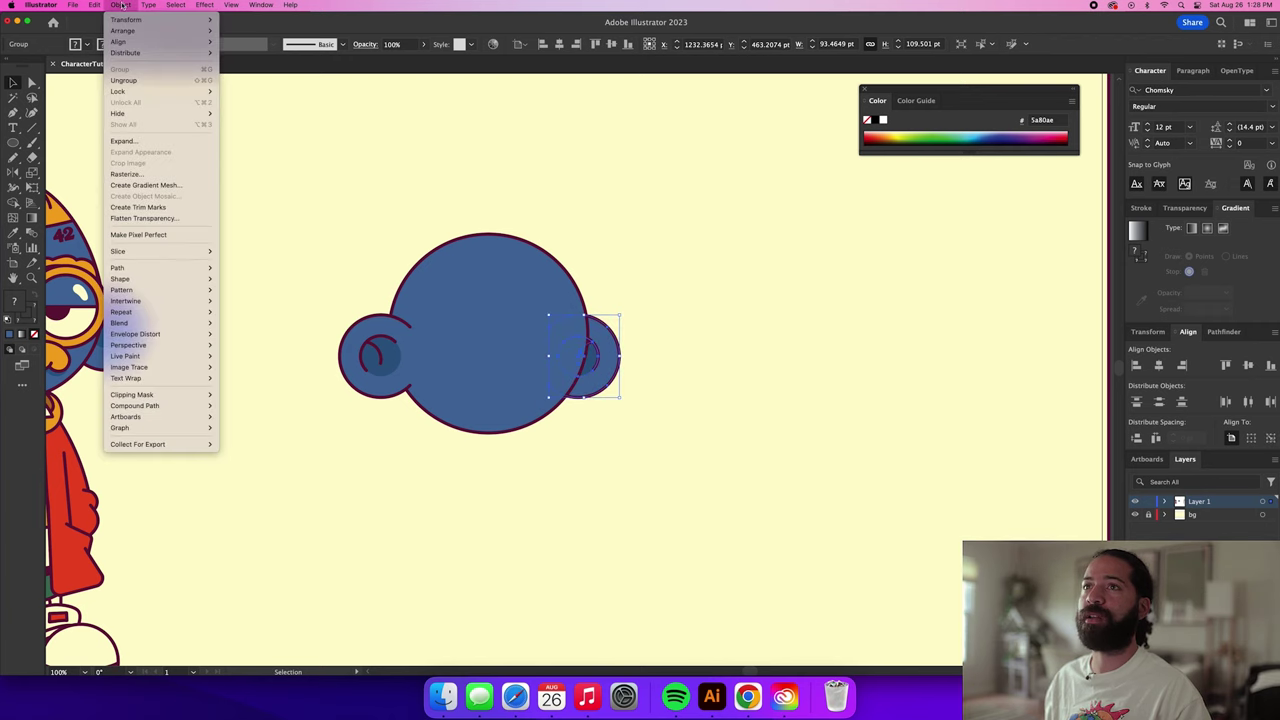
pyautogui.moveTo(145, 31)
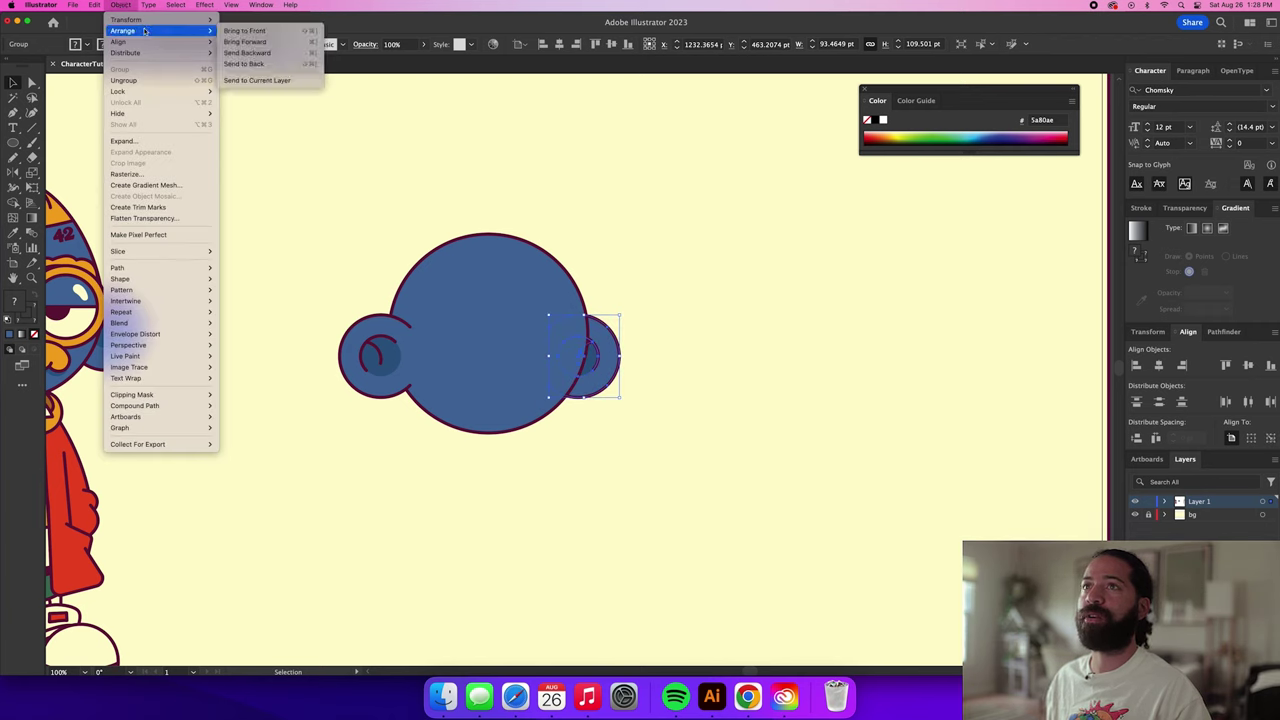
pyautogui.click(312, 64)
pyautogui.click(676, 320)
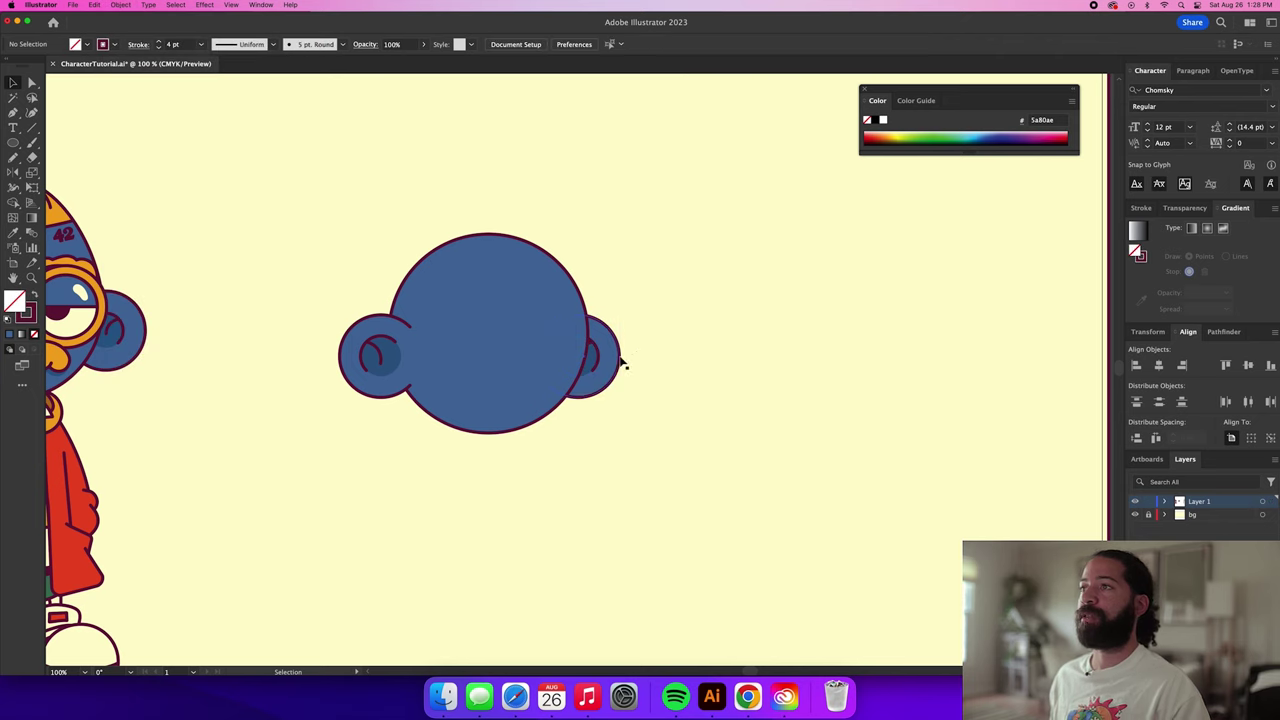
pyautogui.moveTo(610, 362); pyautogui.dragTo(610, 364)
pyautogui.click(373, 358)
pyautogui.press('super+minus')
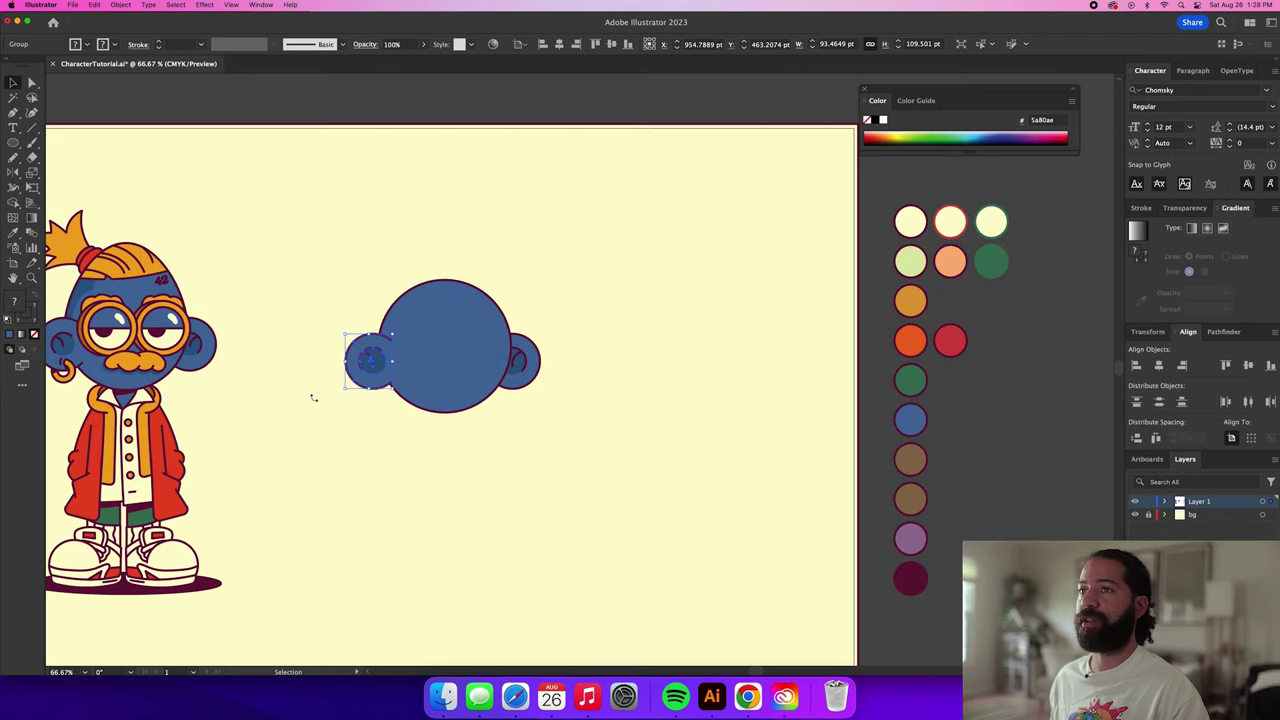
pyautogui.click(614, 419)
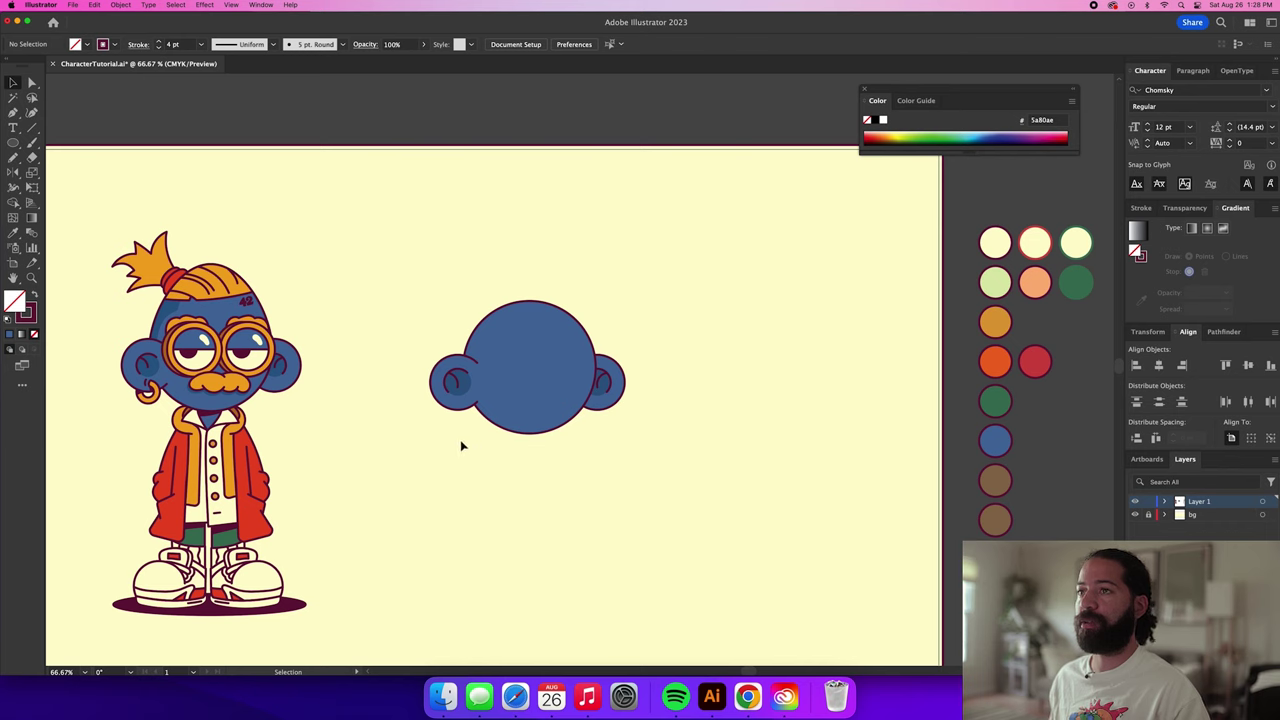
# Draw a circle about 122 pt across on the head, slightly left of center, with the palette's orange fill e3ac4a and dark outline.
pyautogui.press('l')
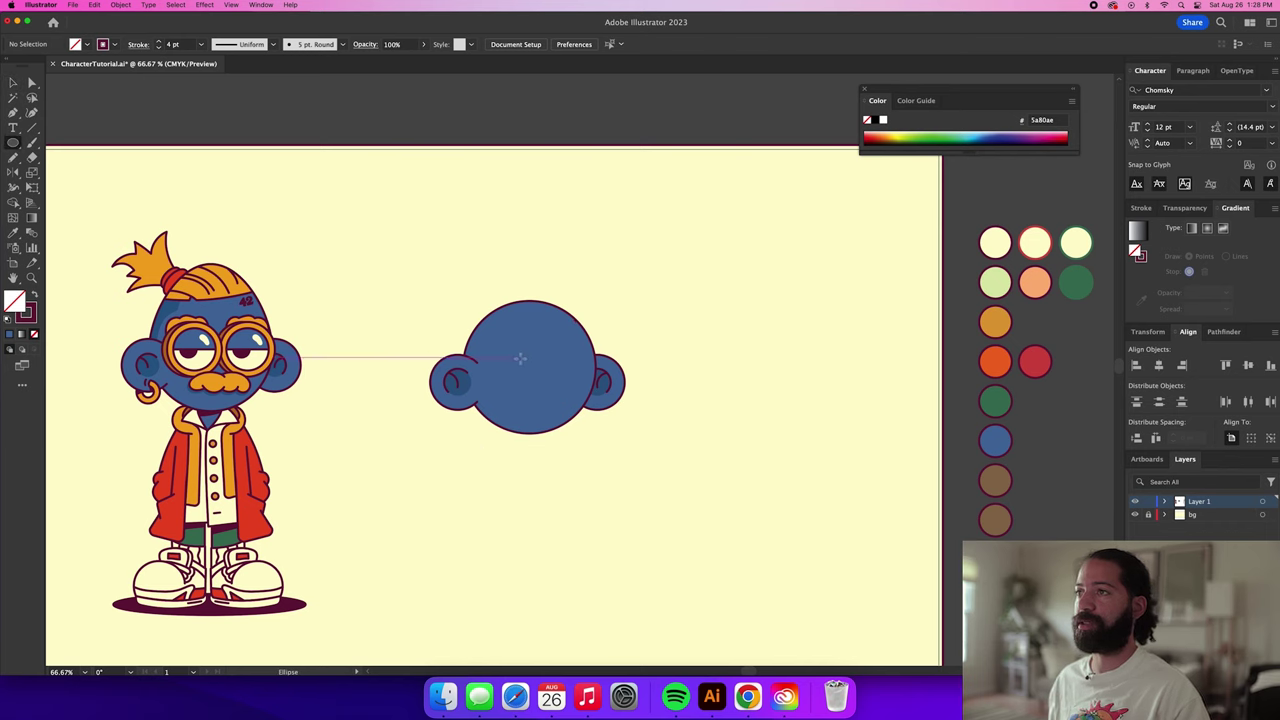
pyautogui.press('i')
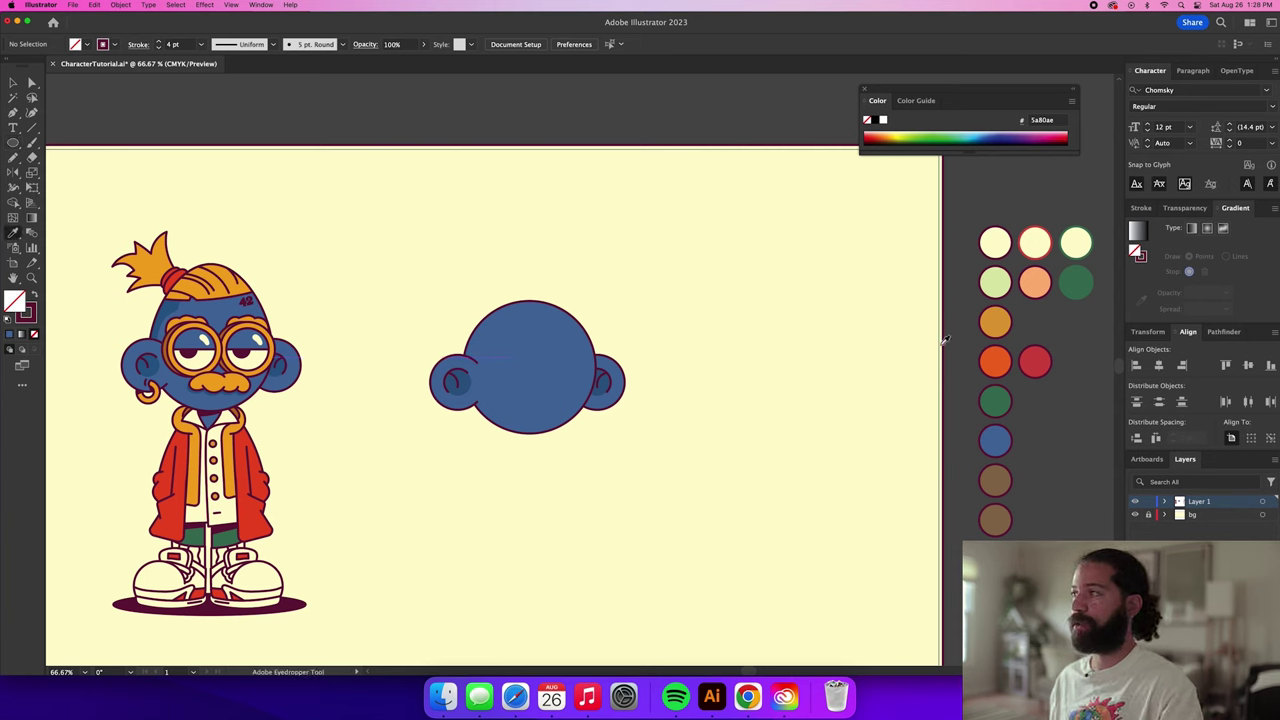
pyautogui.click(994, 320)
pyautogui.press('l')
pyautogui.moveTo(518, 358)
pyautogui.mouseDown()
pyautogui.moveTo(551, 385)
pyautogui.moveTo(528, 358)
pyautogui.mouseUp()
pyautogui.press('v')
pyautogui.click(614, 294)
pyautogui.scroll(1, 533, 362)
pyautogui.hscroll(-5, 532, 365)
pyautogui.click(546, 367)
# Make the eyeball from an in-place copy of the orange circle, scaled to about 92 pt and filled with cream fefad7.
pyautogui.press('a')
pyautogui.press('super+c')
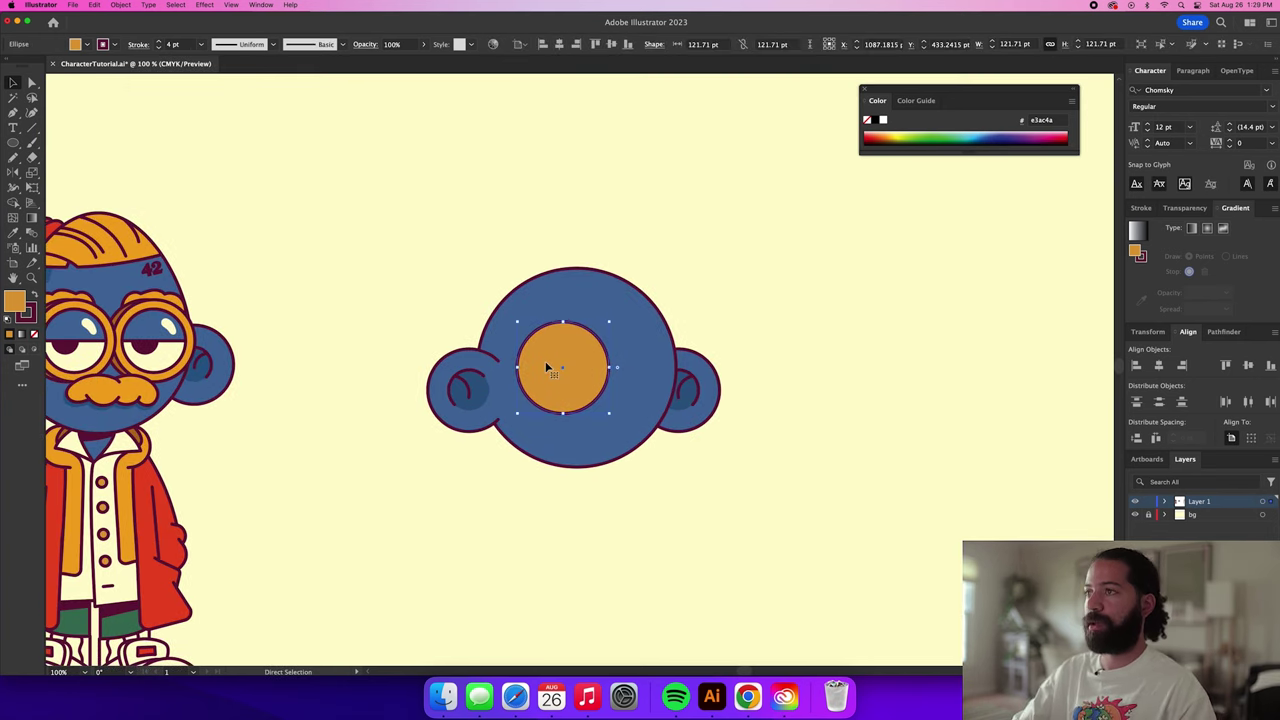
pyautogui.press('super+shift+p')
pyautogui.moveTo(609, 322); pyautogui.dragTo(601, 332)
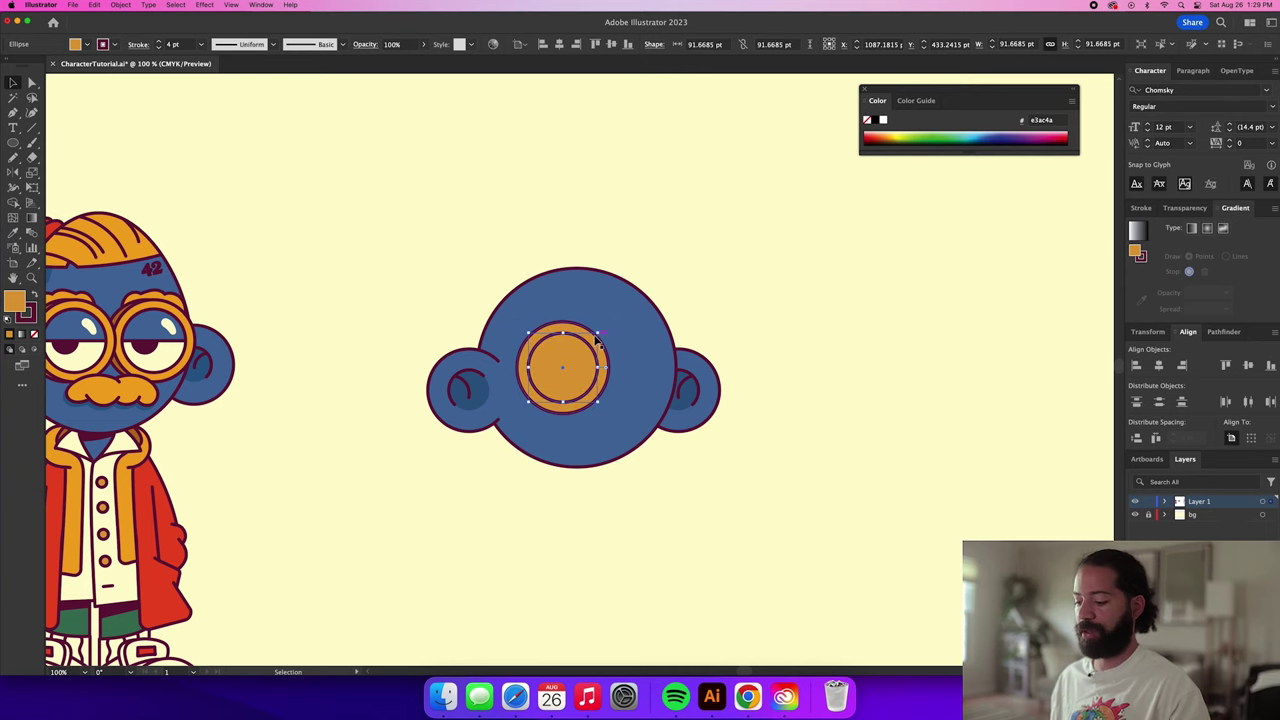
pyautogui.press('i')
pyautogui.click(714, 238)
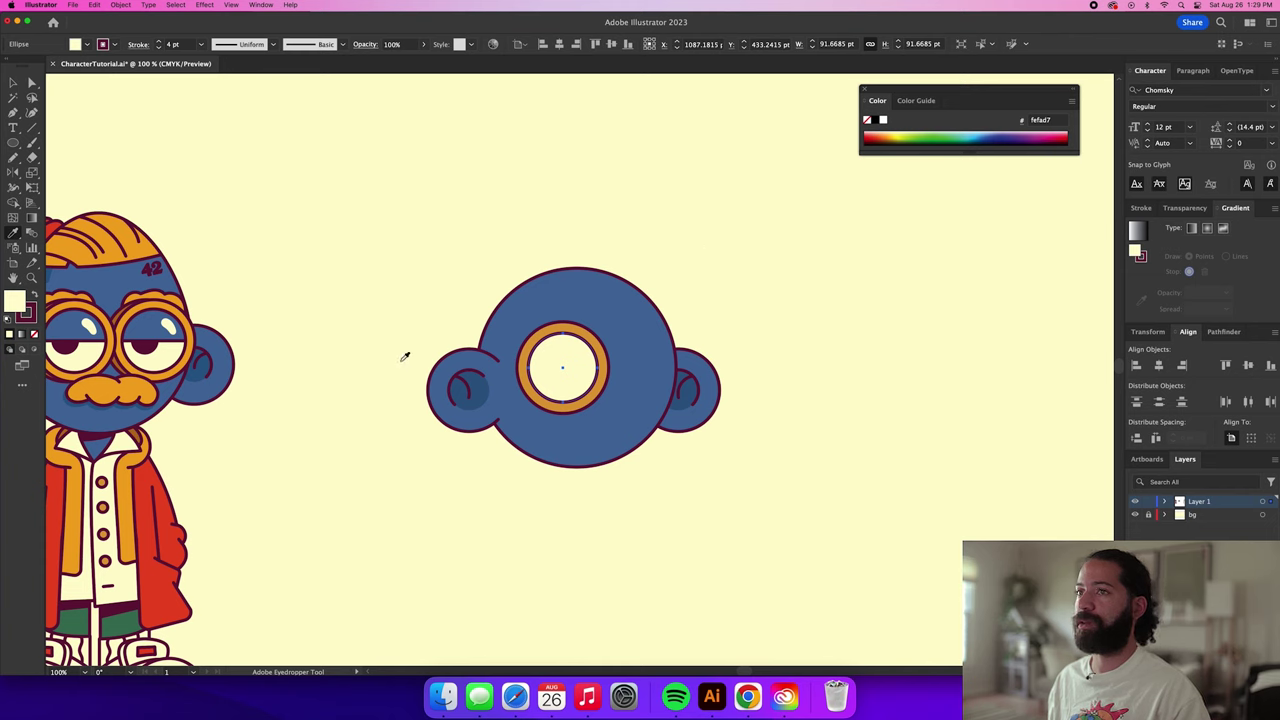
pyautogui.press('v')
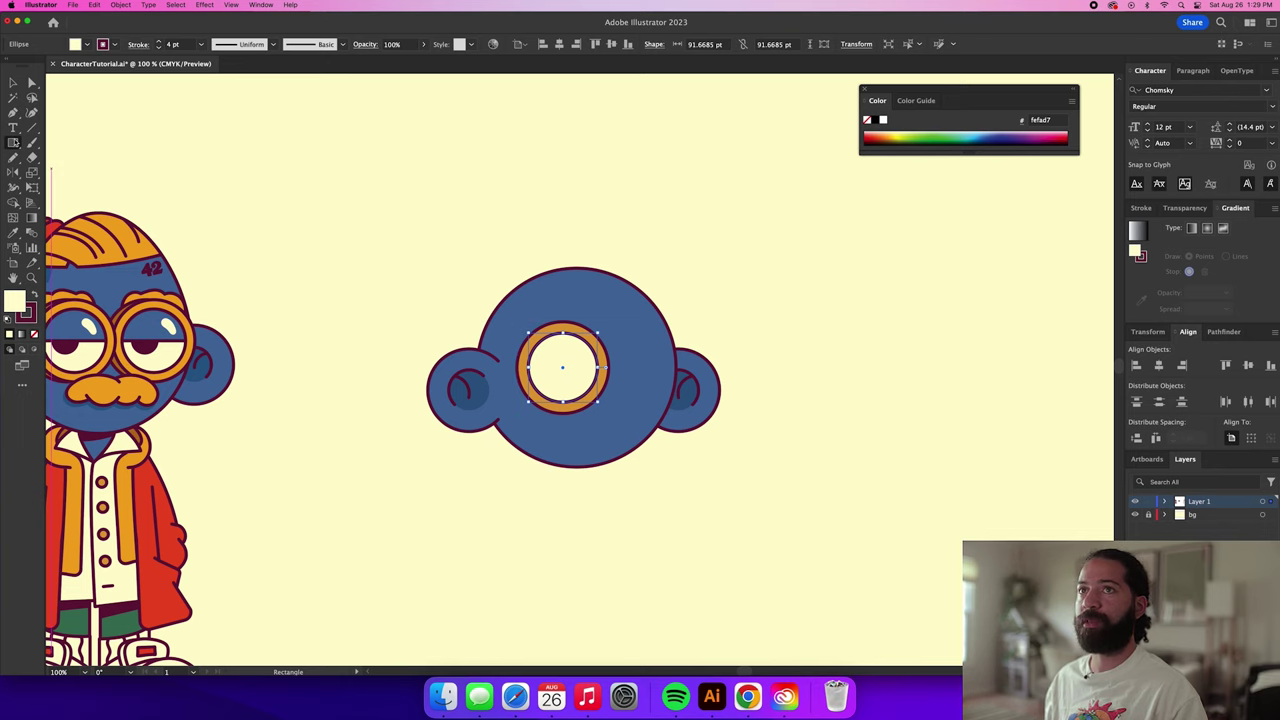
# Draw a rectangle about 127 pt wide covering the upper half of the eye, with its lower edge at the eye's center.
pyautogui.moveTo(14, 145); pyautogui.dragTo(95, 145)
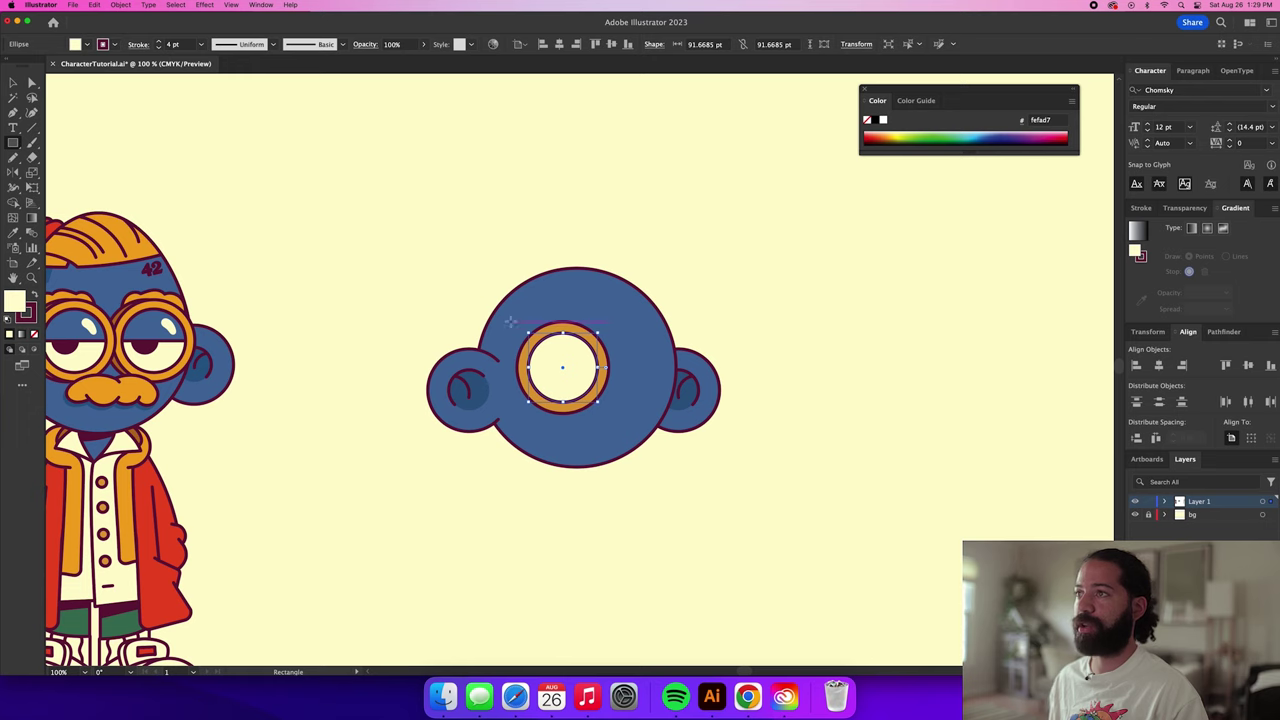
pyautogui.moveTo(513, 317); pyautogui.dragTo(609, 367)
pyautogui.press('v')
# Duplicate the cream eye circle in place on top and intersect the copy with the rectangle to form a half-circle eyelid.
pyautogui.click(560, 388)
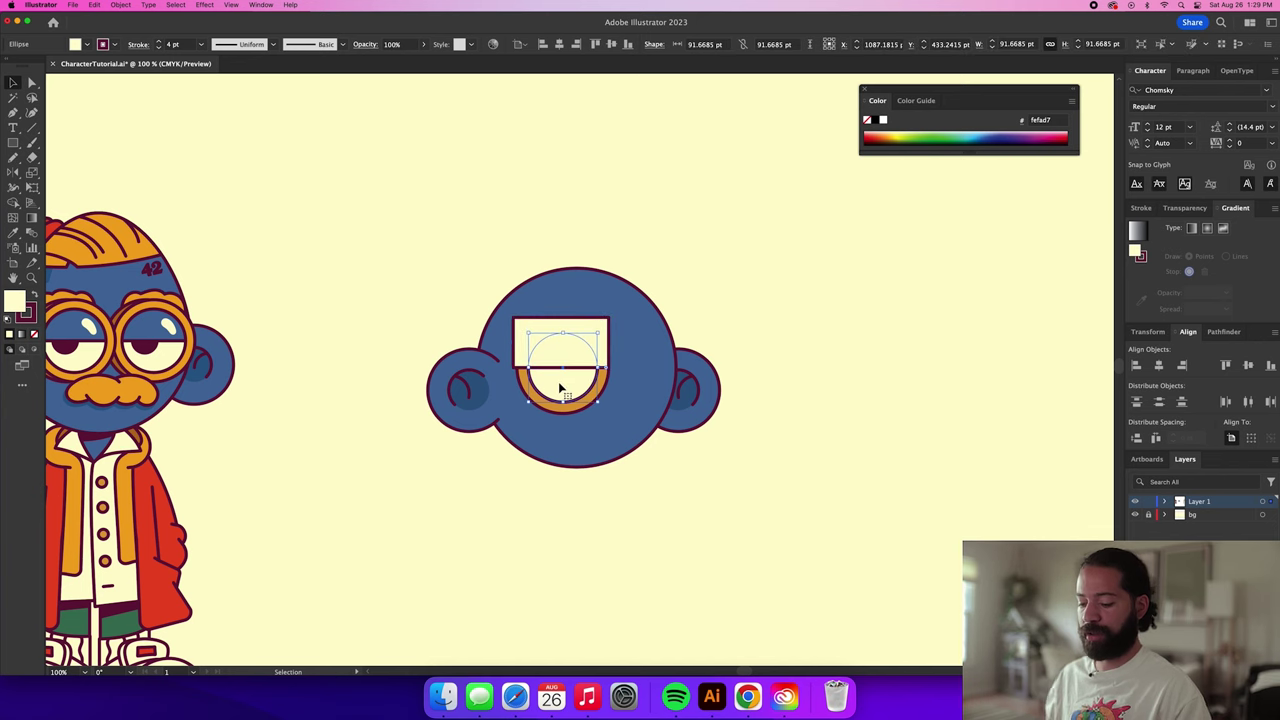
pyautogui.press('a')
pyautogui.press('v')
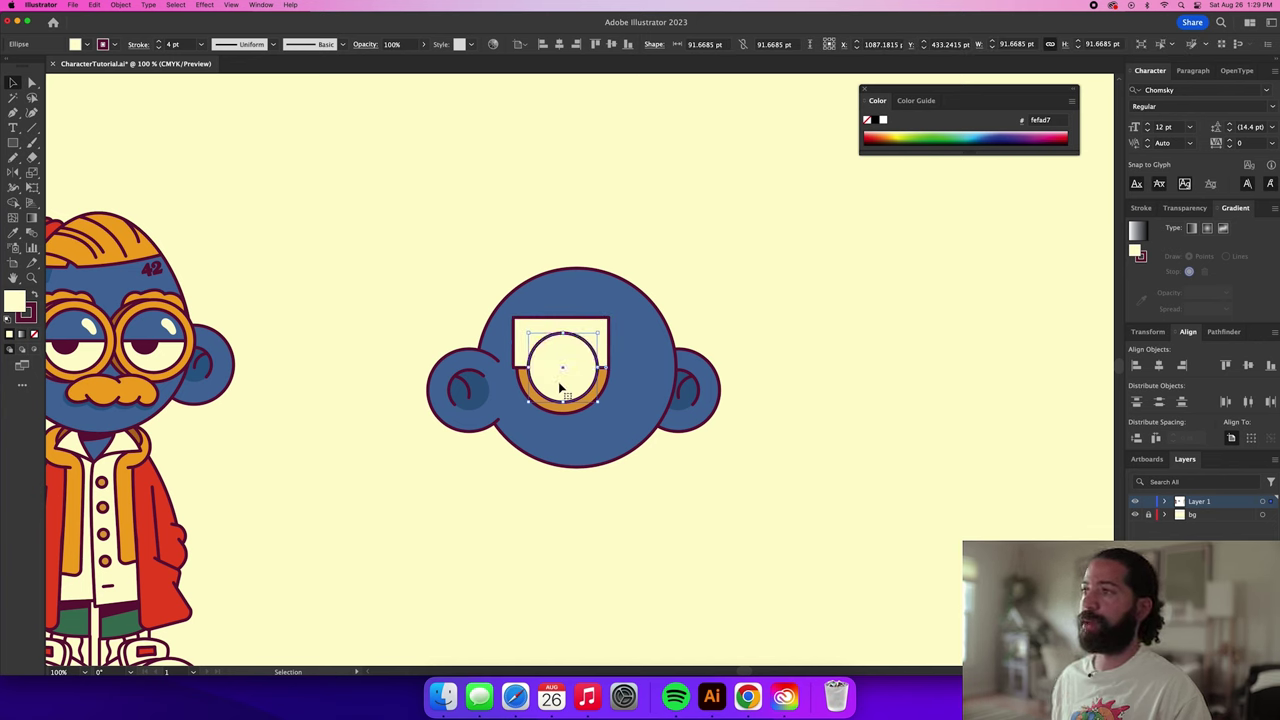
pyautogui.keyDown('shift'); pyautogui.click(603, 326); pyautogui.keyUp('shift')
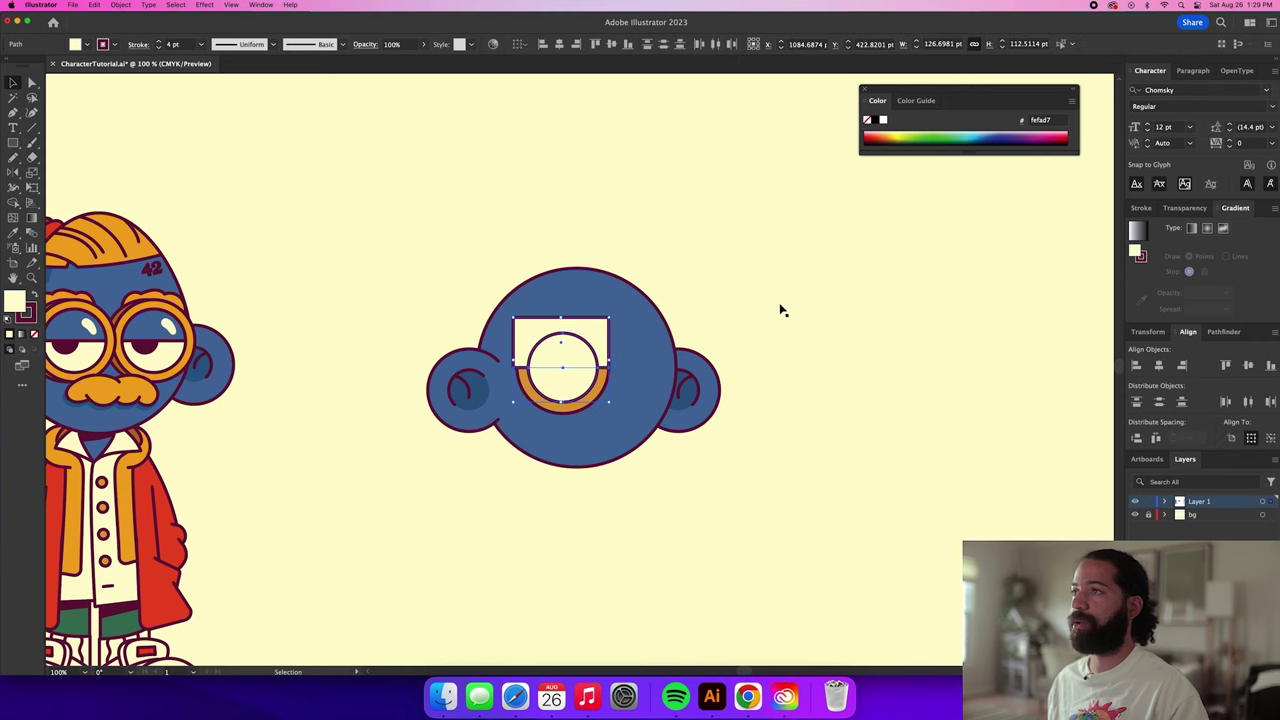
pyautogui.click(1222, 332)
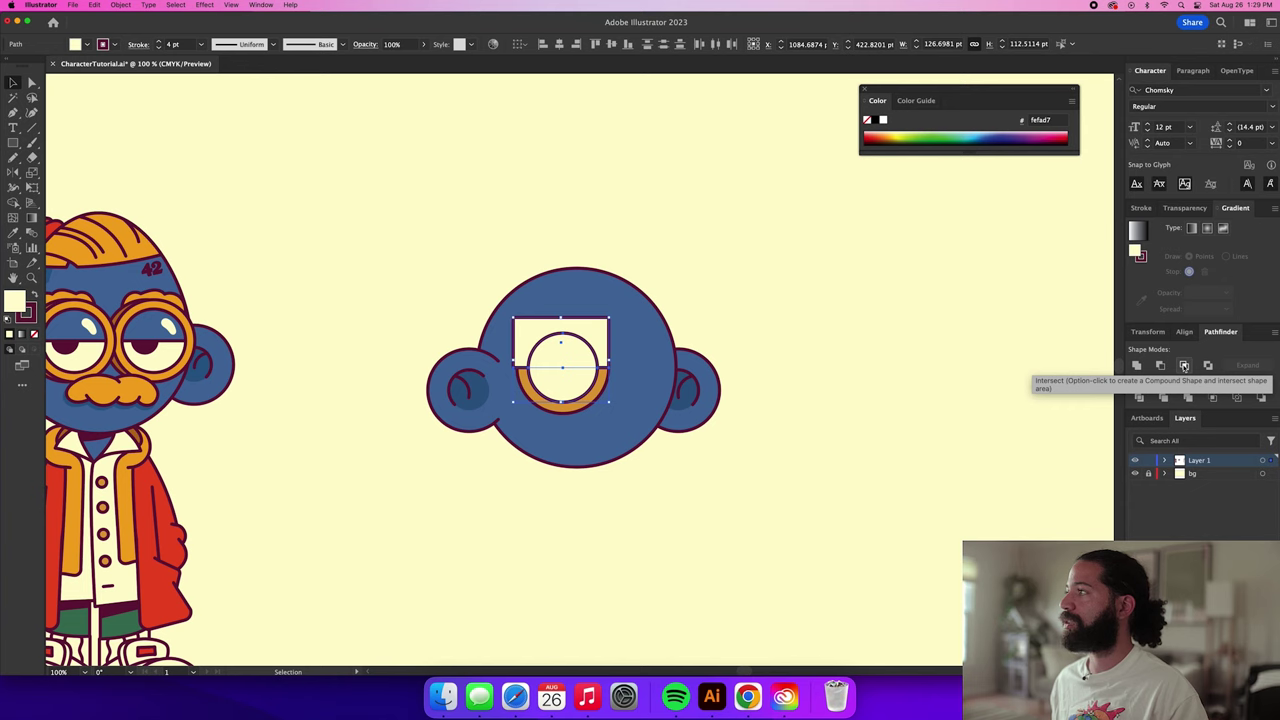
pyautogui.click(1184, 366)
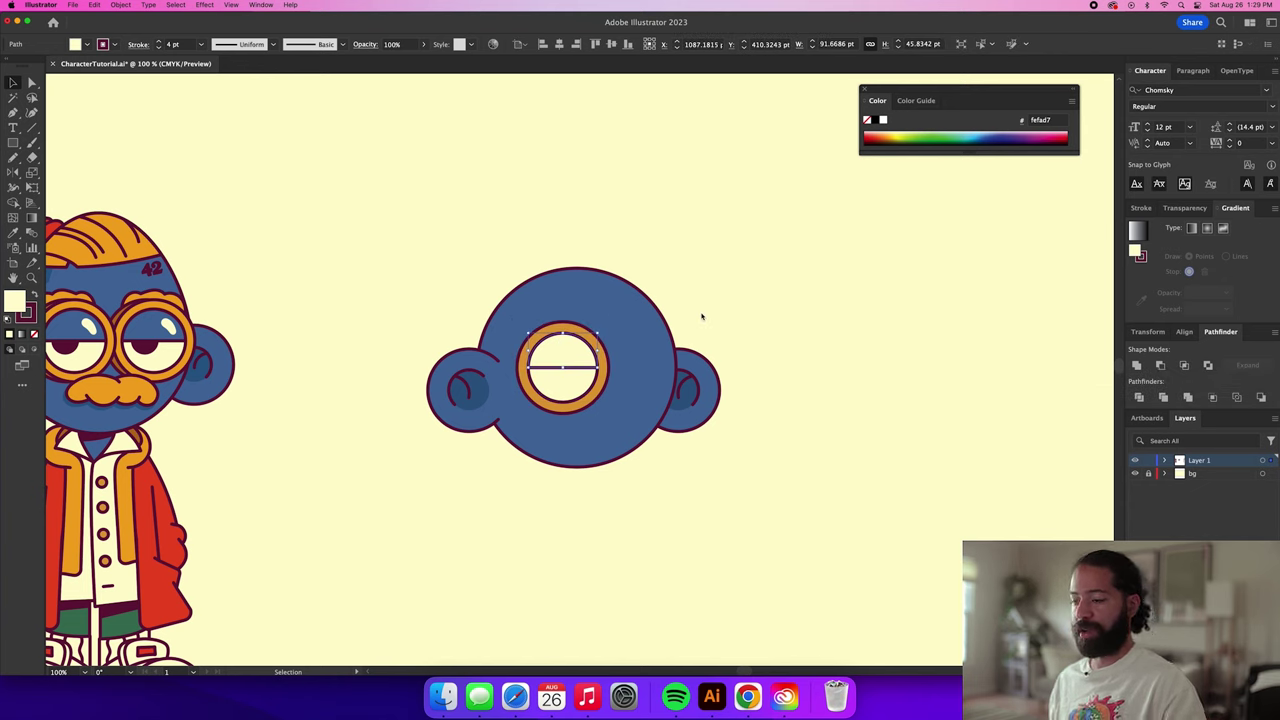
# Fill the half-circle eyelid with the head's blue 5a80ae.
pyautogui.press('i')
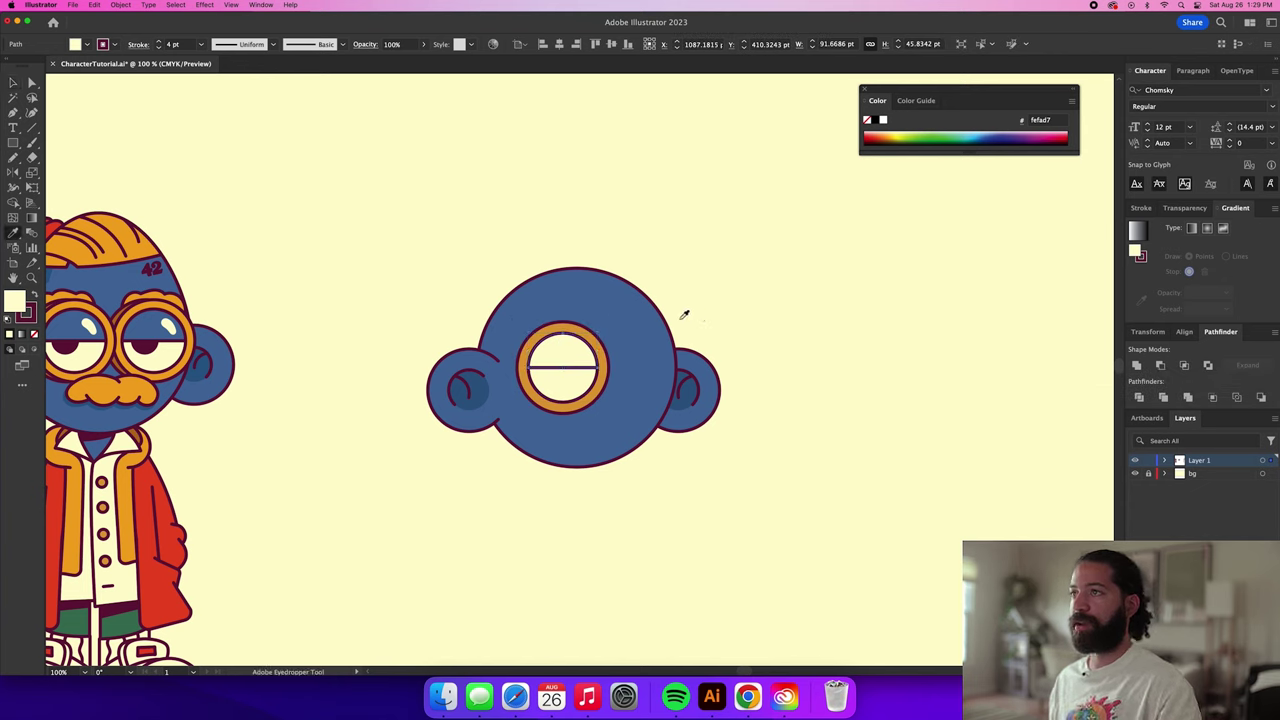
pyautogui.click(620, 311)
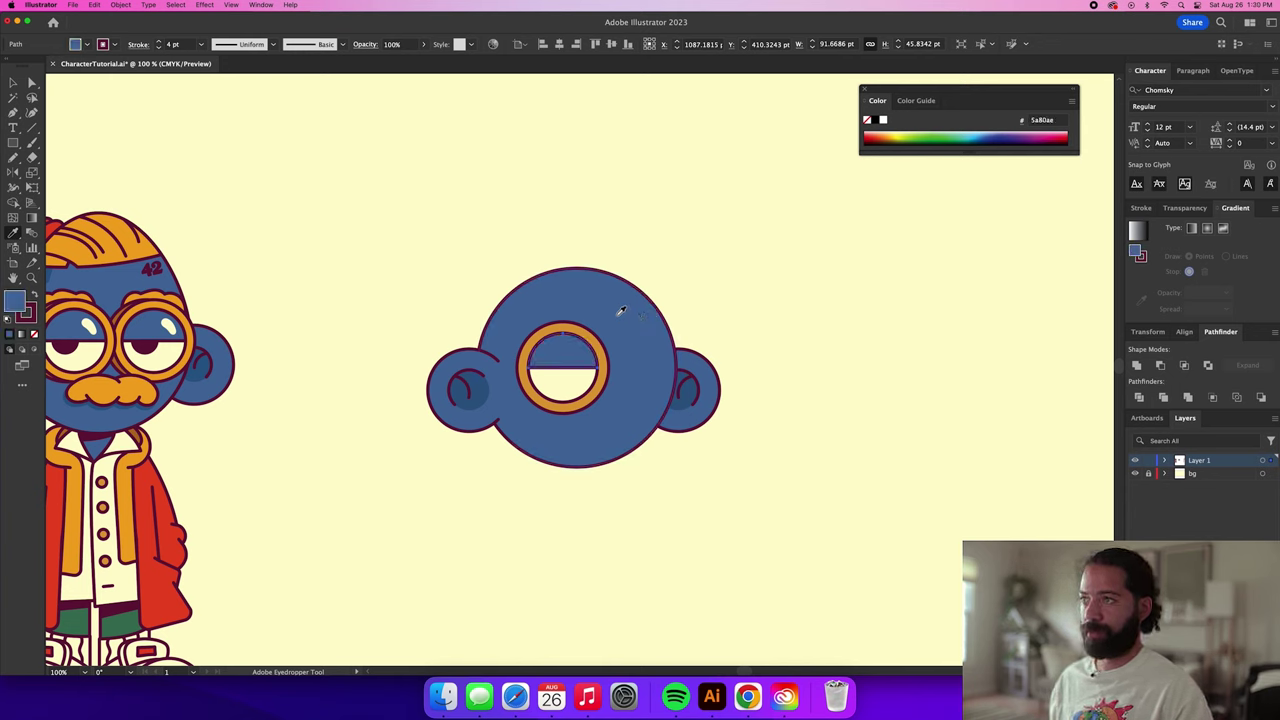
pyautogui.press('v')
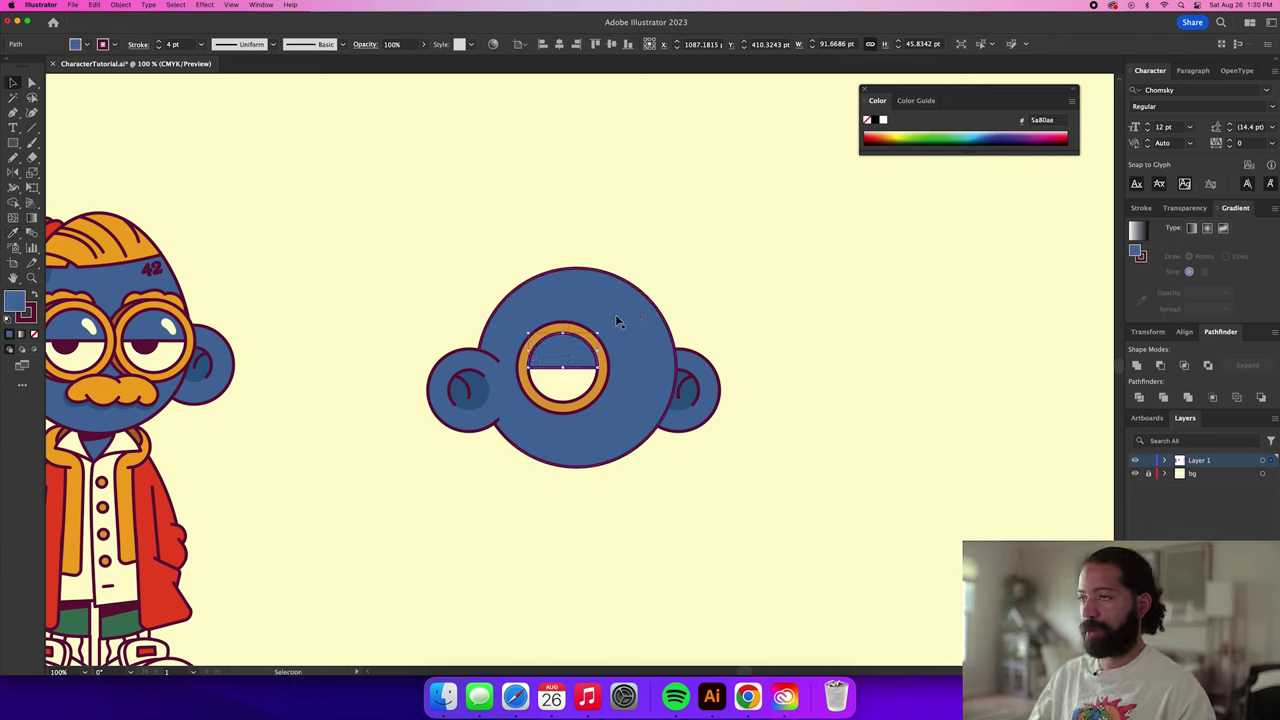
# Make the pupil from an in-place copy of the cream eye circle, scaled to about 43 pt and filled with maroon 78264c.
pyautogui.click(567, 385)
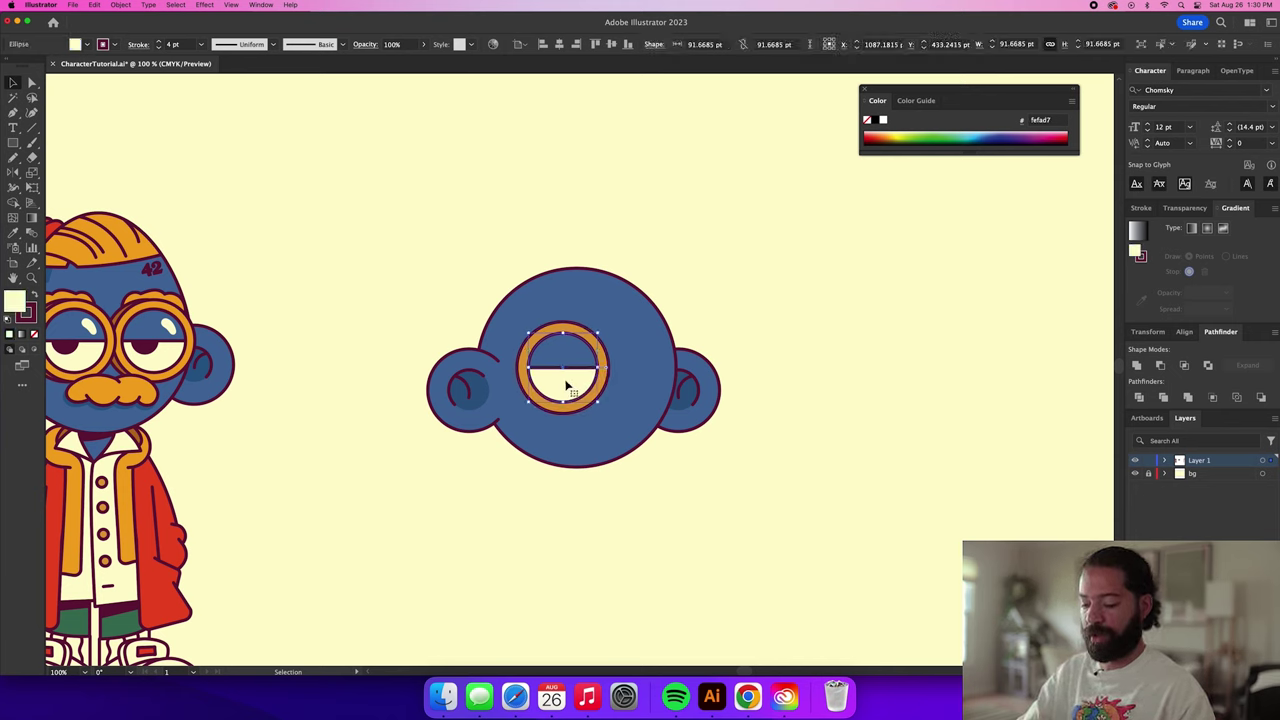
pyautogui.press('super+shift+bracketright')
pyautogui.moveTo(598, 331); pyautogui.dragTo(581, 346)
pyautogui.press('i')
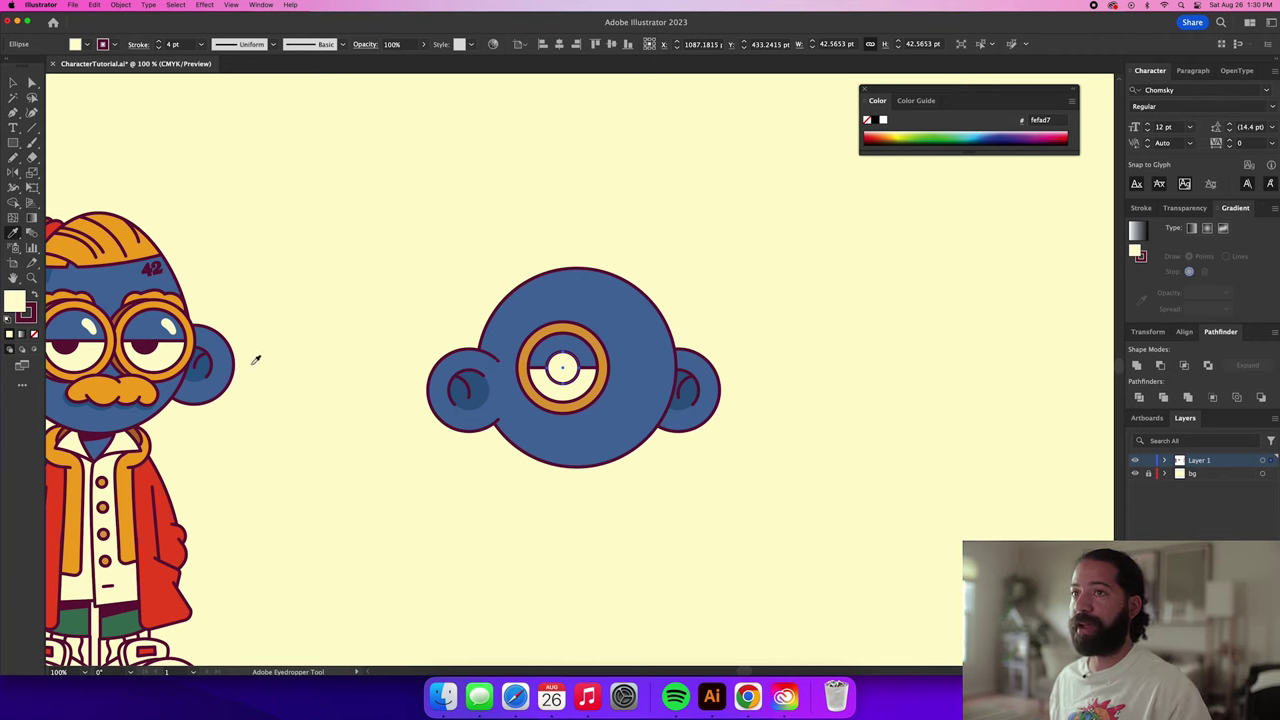
pyautogui.click(153, 347)
pyautogui.press('v')
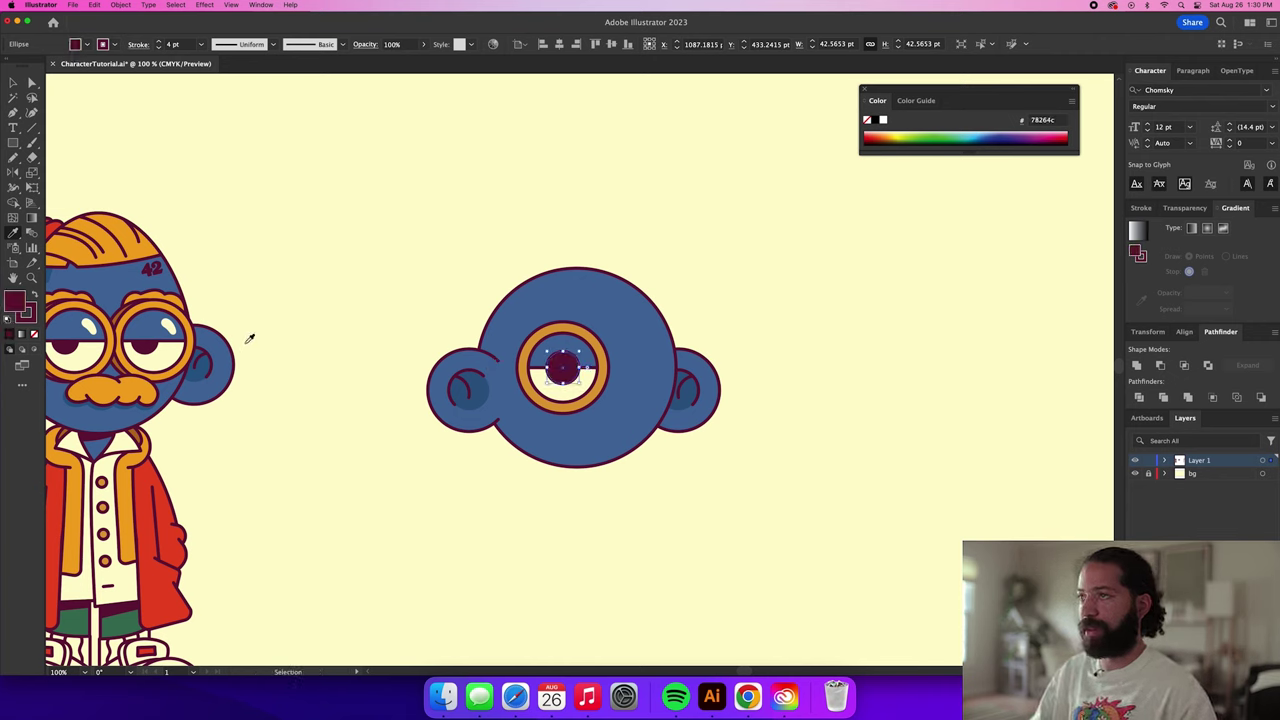
# Send the pupil backward so it sits behind the blue eyelid and in front of the cream eyeball.
pyautogui.press('super+bracketleft')
pyautogui.press('super+bracketleft')
pyautogui.click(121, 5)
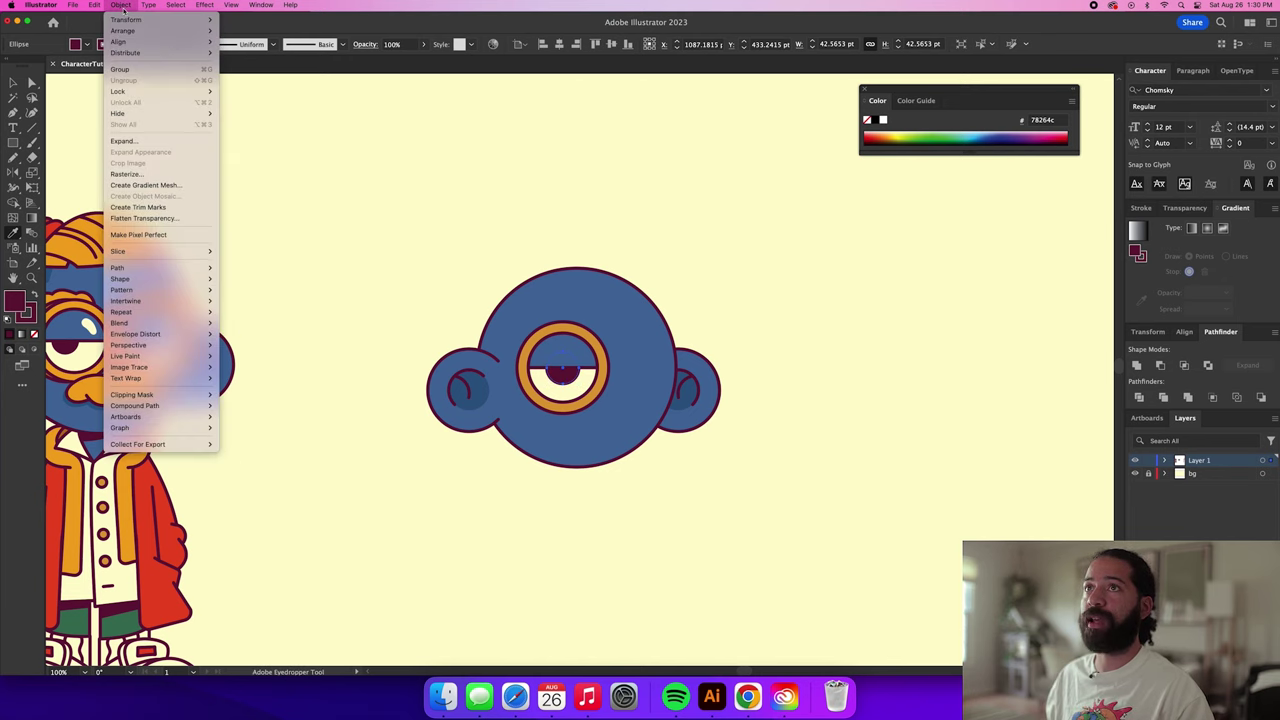
pyautogui.moveTo(127, 20)
pyautogui.moveTo(185, 31)
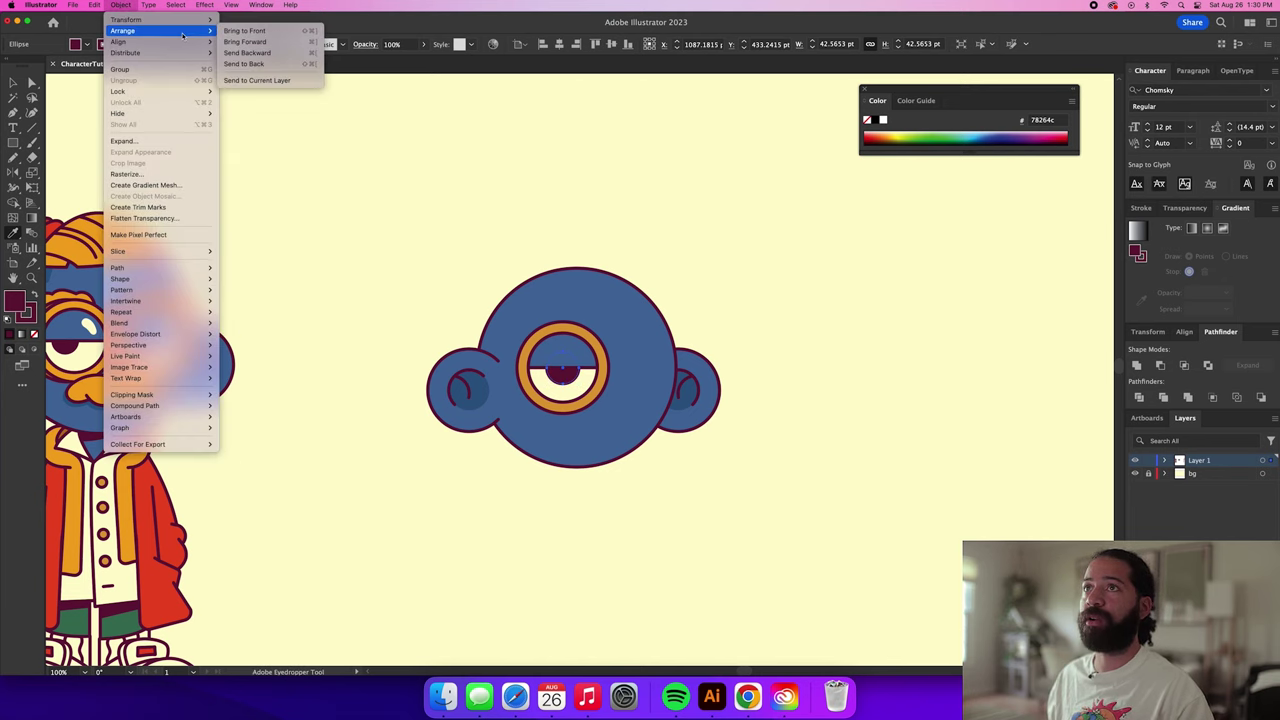
pyautogui.click(261, 54)
pyautogui.press('super+]')
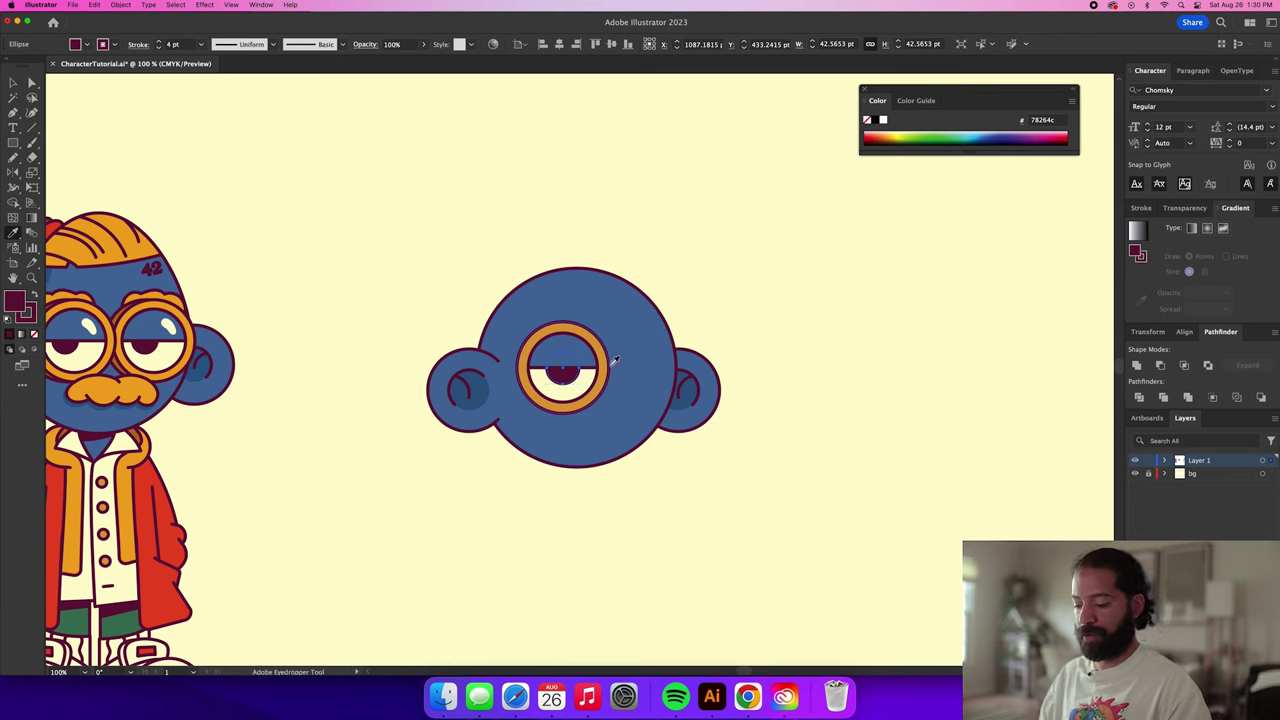
# Nudge the pupil about 11 pt to the left inside the eye.
pyautogui.press('v')
pyautogui.press('Left')
pyautogui.press('Left')
pyautogui.press('Left')
pyautogui.press('Left')
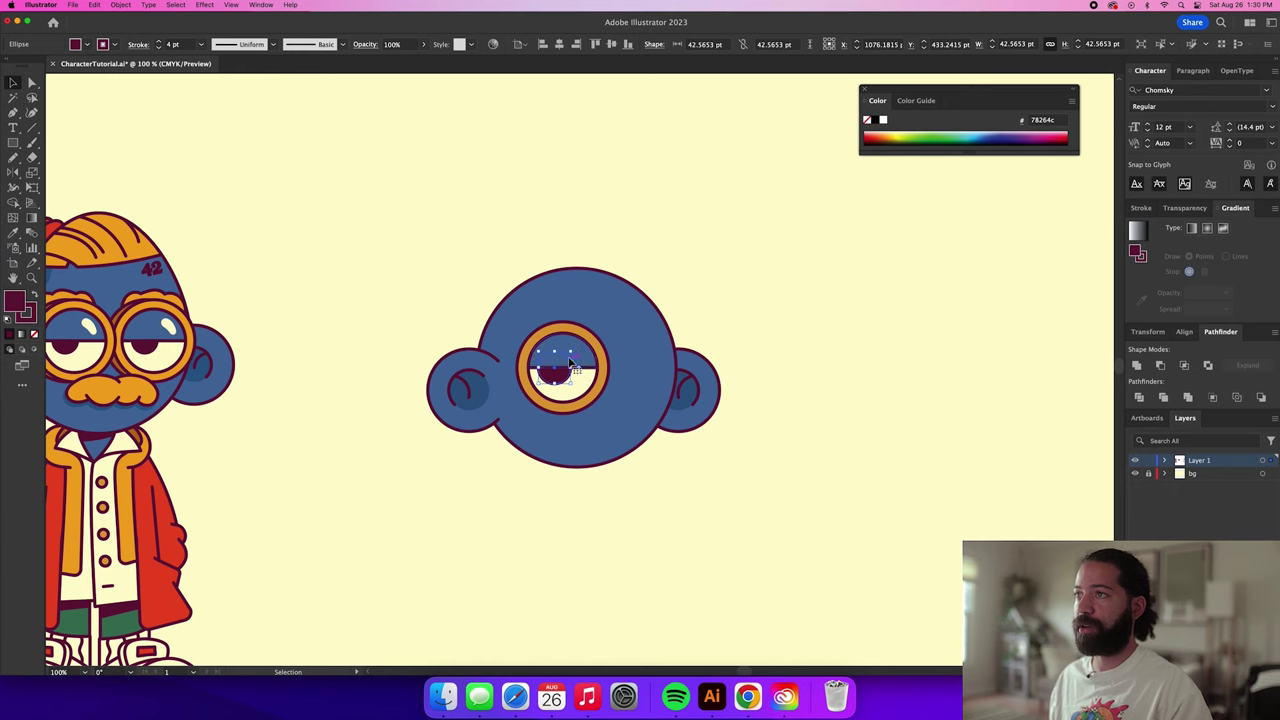
# Duplicate the orange glasses rim about 12 pt to the left and send the copy behind the original rim.
pyautogui.moveTo(572, 350); pyautogui.dragTo(567, 356)
pyautogui.hscroll(-3, 620, 380)
pyautogui.click(642, 412)
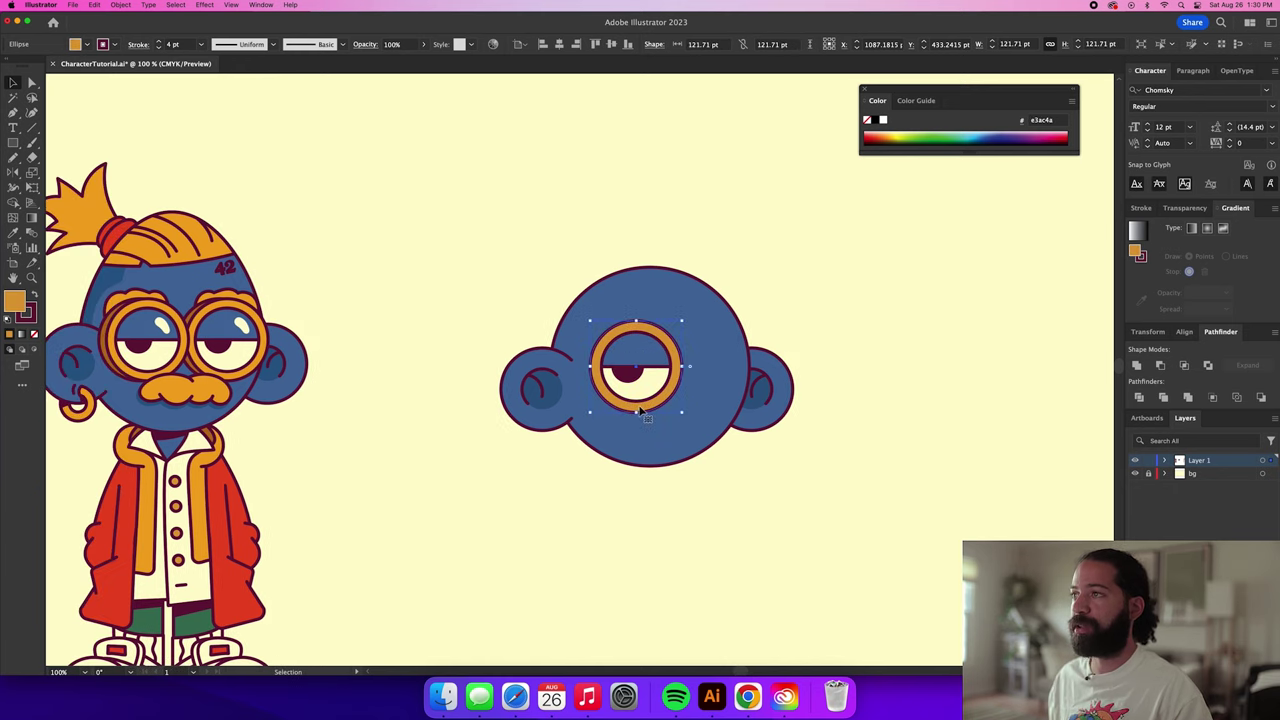
pyautogui.moveTo(645, 410); pyautogui.dragTo(646, 412)
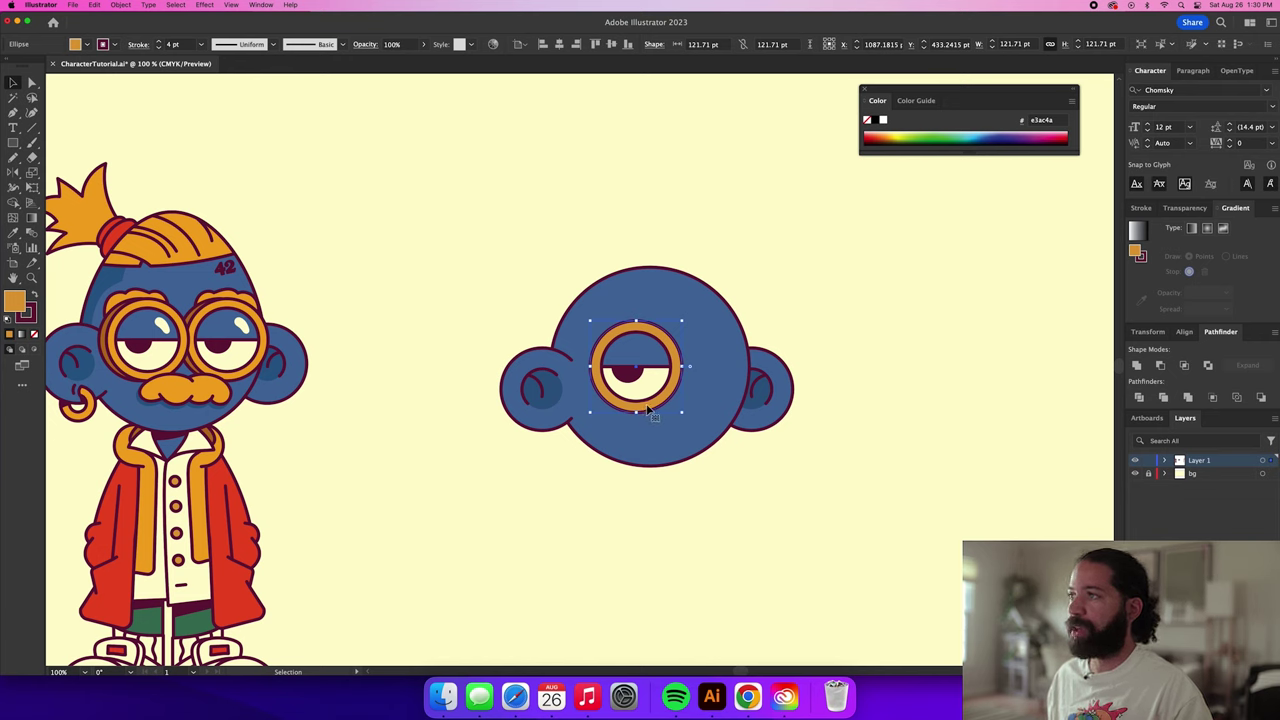
pyautogui.moveTo(650, 409); pyautogui.dragTo(641, 410)
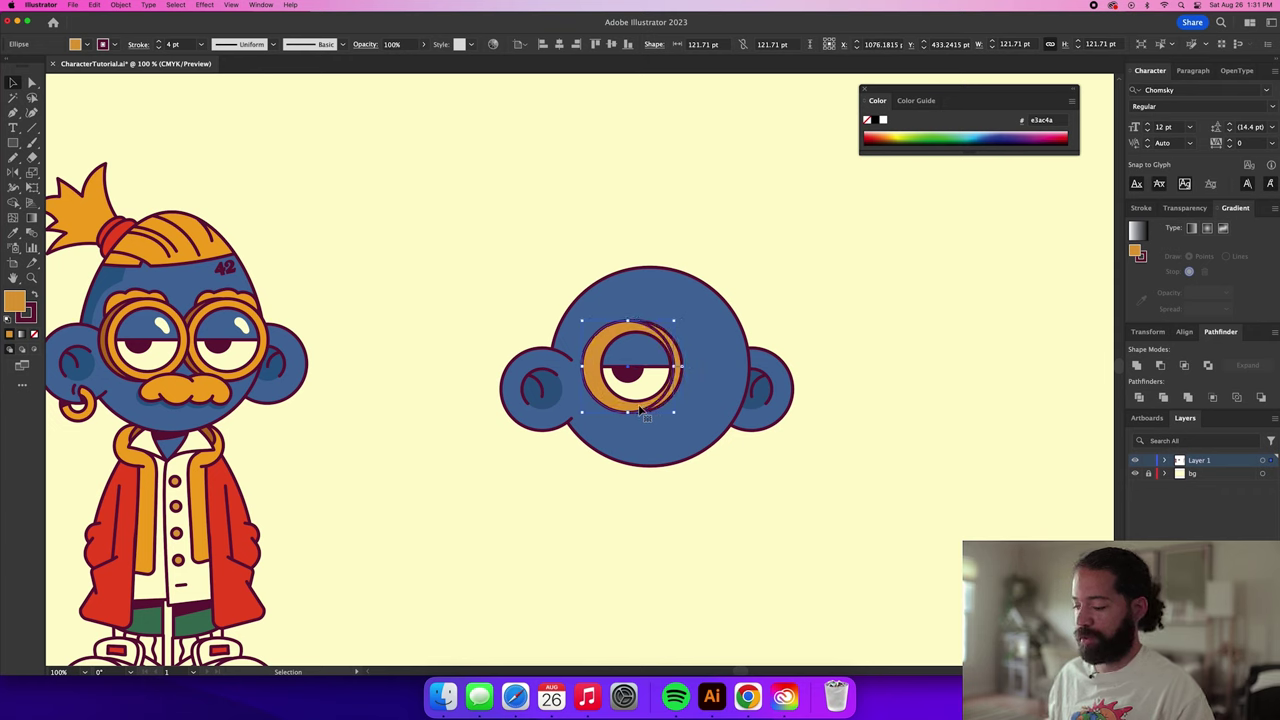
pyautogui.press('super+[')
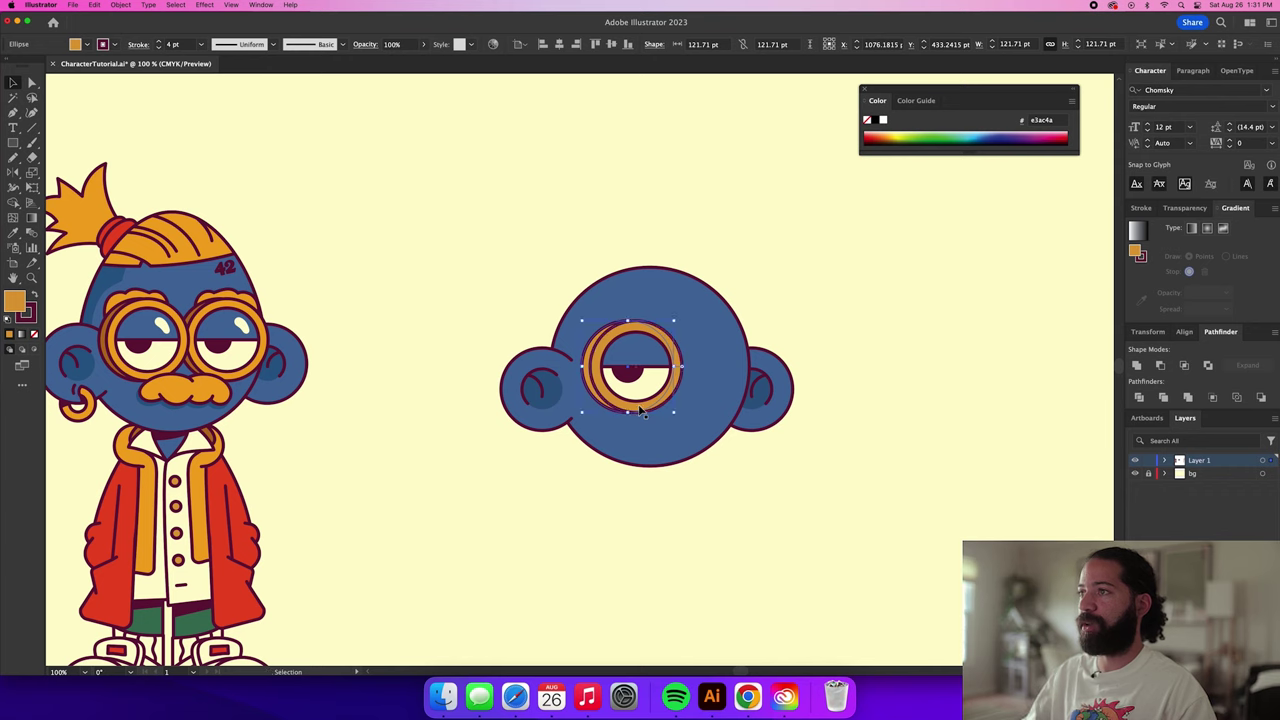
pyautogui.press('Left')
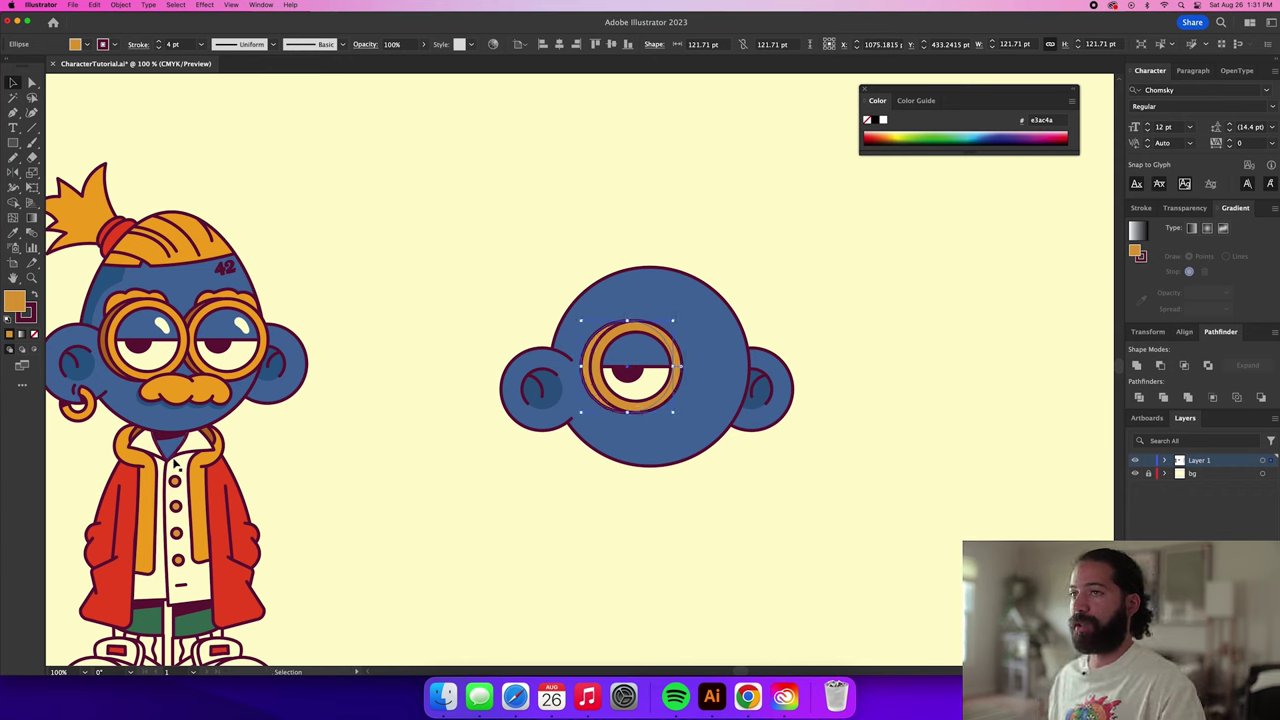
# Fill the rear rim copy with the darker orange bf8322.
pyautogui.doubleClick(13, 300)
pyautogui.moveTo(557, 164); pyautogui.dragTo(575, 185)
pyautogui.click(730, 153)
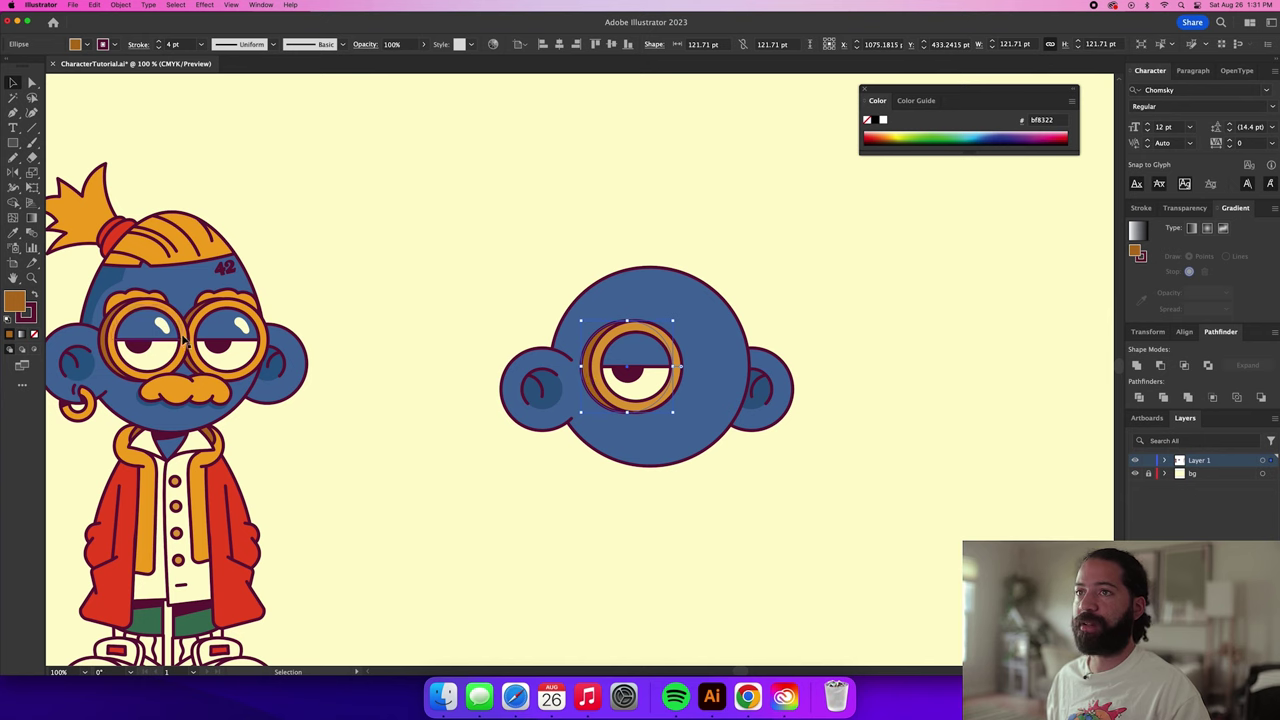
# Sketch a small bean-shaped highlight about 15 by 15 pt on the eyelid with the Pencil tool and match its fill to the cream eyeball.
pyautogui.press('super+equal')
pyautogui.press('super+equal')
pyautogui.press('n')
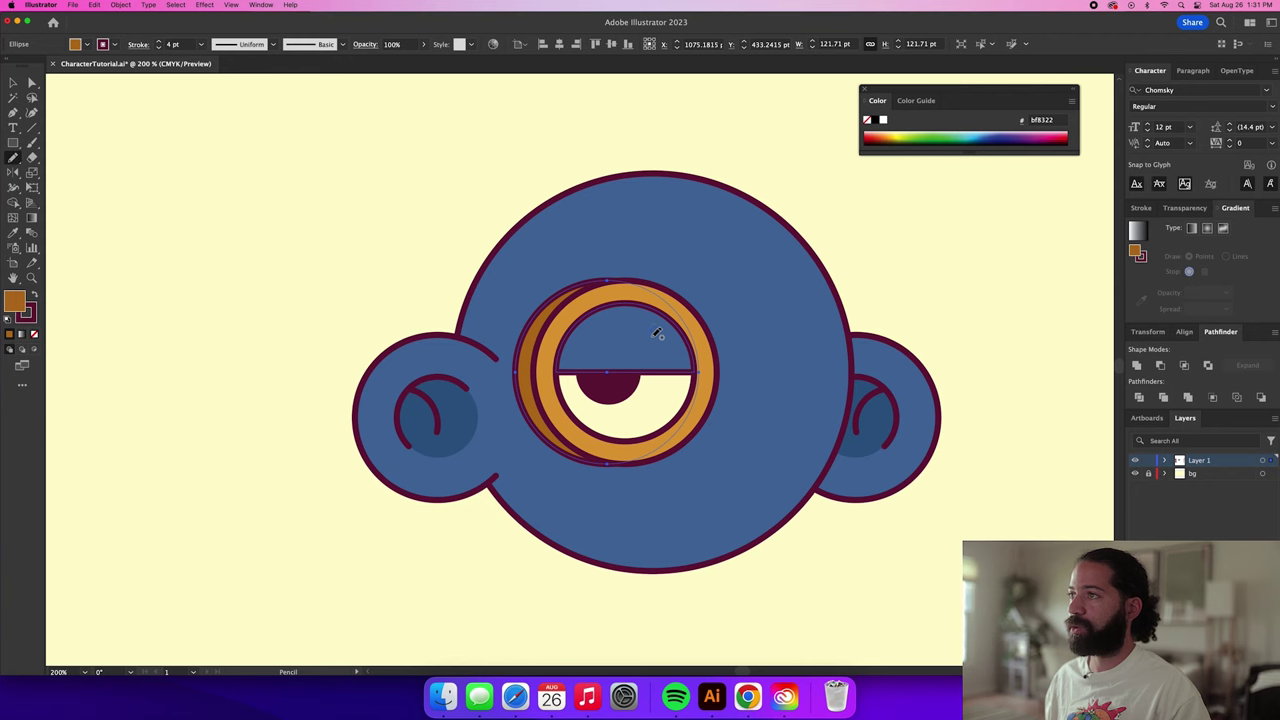
pyautogui.moveTo(652, 320)
pyautogui.mouseDown()
pyautogui.moveTo(646, 338)
pyautogui.moveTo(668, 336)
pyautogui.mouseUp()
pyautogui.press('i')
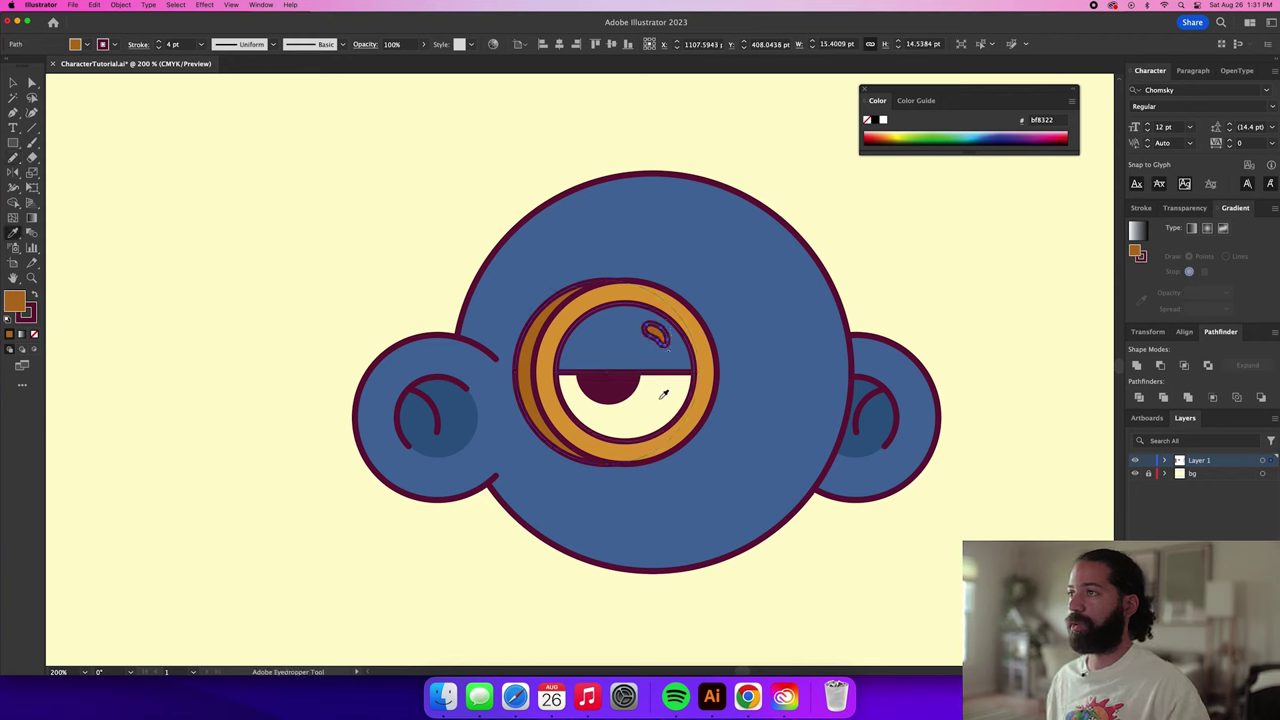
pyautogui.click(660, 397)
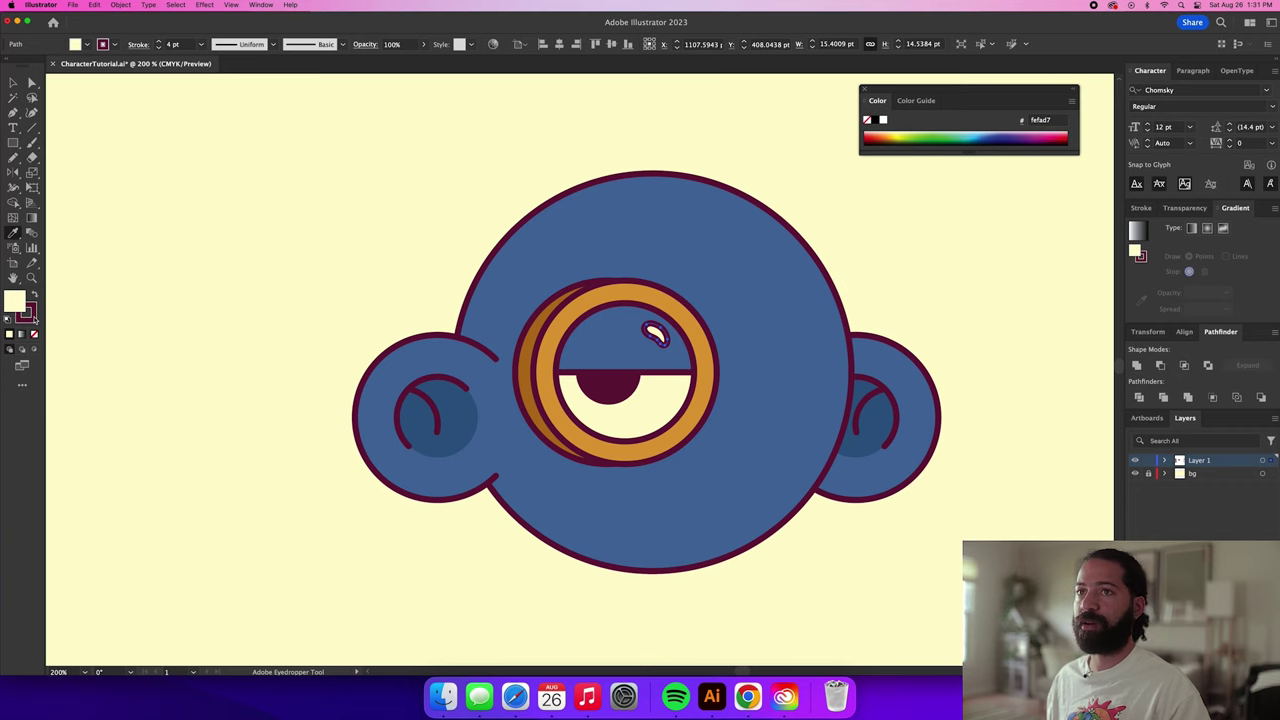
# Set the highlight's outline to the same cream as its fill, fefad7.
pyautogui.doubleClick(15, 302)
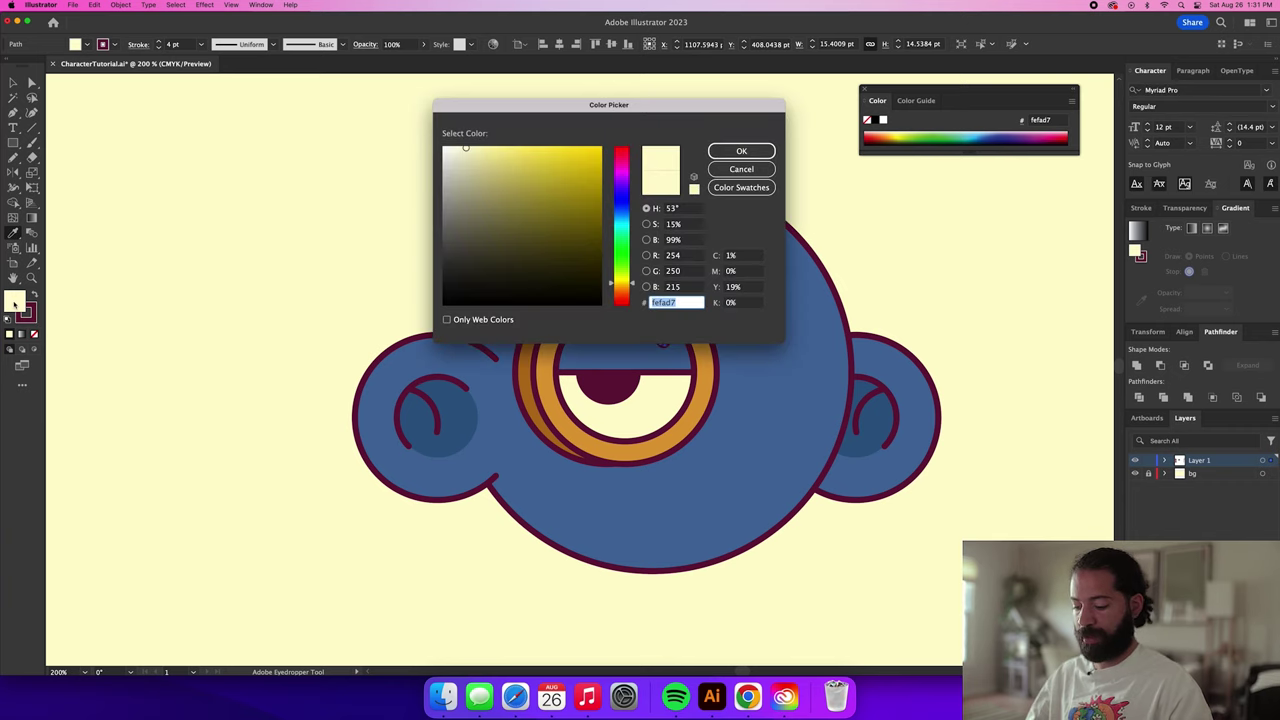
pyautogui.press('Return')
pyautogui.doubleClick(29, 316)
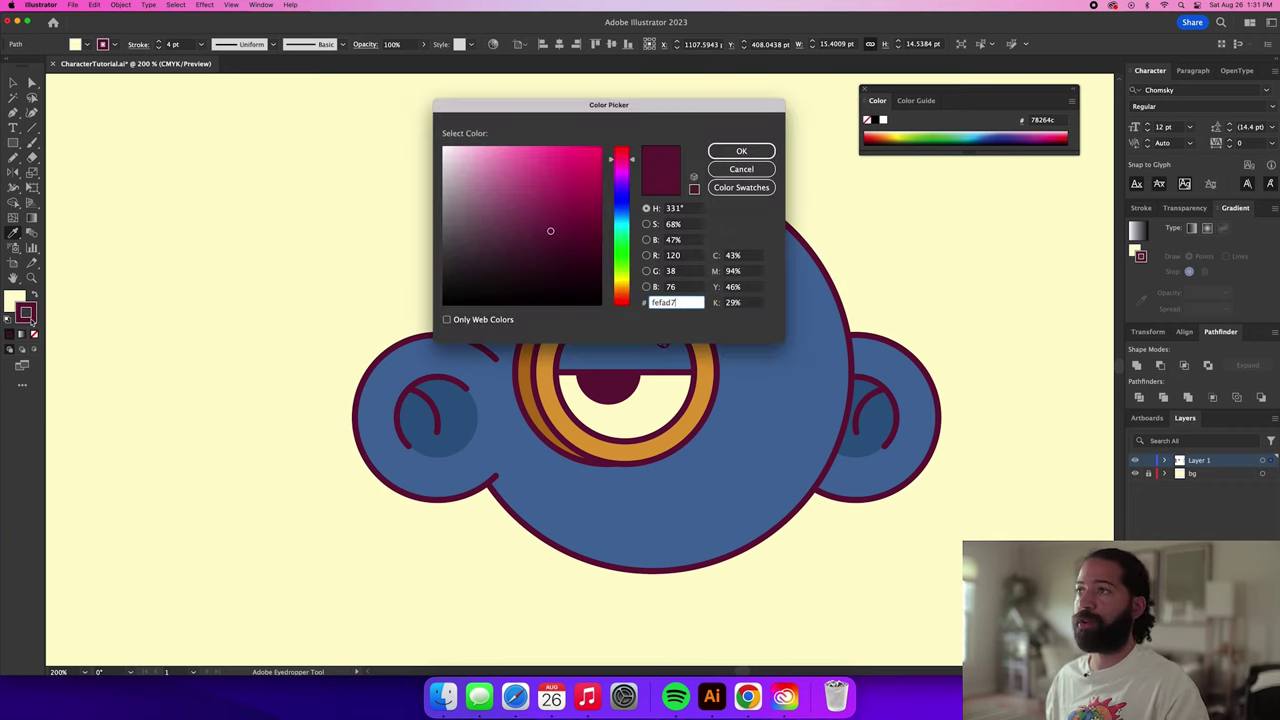
pyautogui.press('Return')
# Group the highlight, eyelid, pupil, eyeball and both glasses rims into one eye.
pyautogui.press('v')
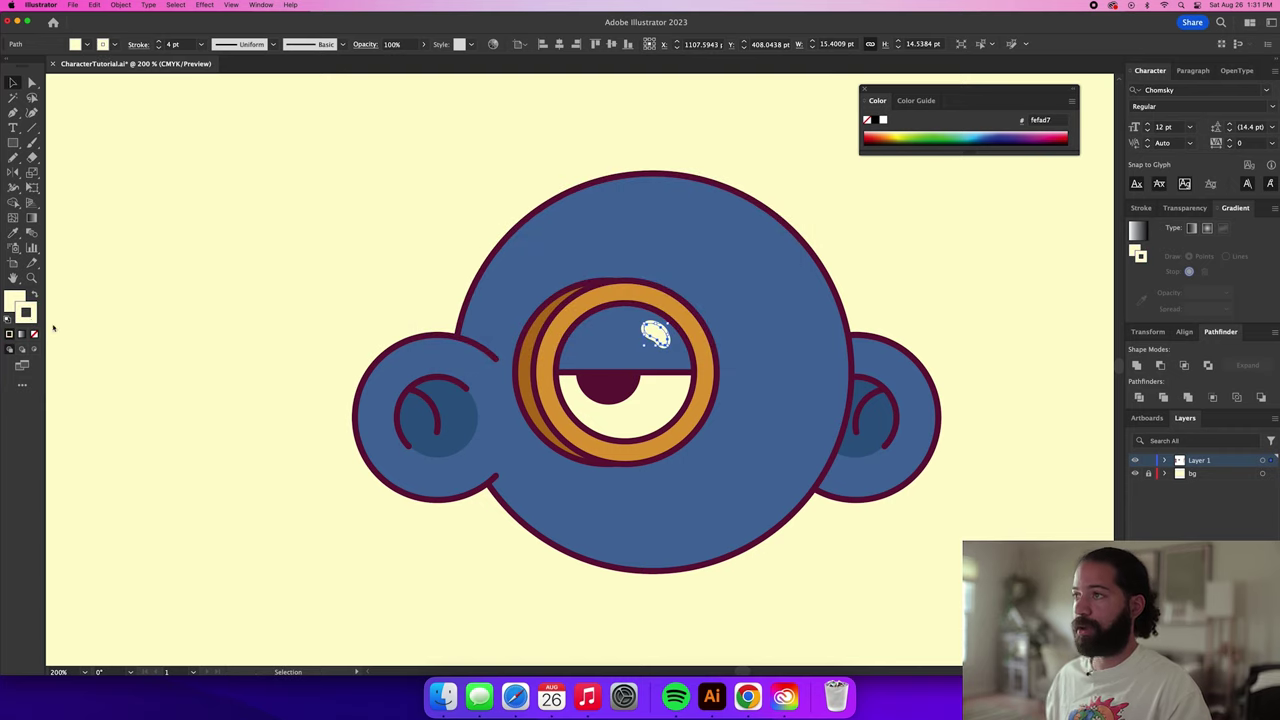
pyautogui.press('shift')
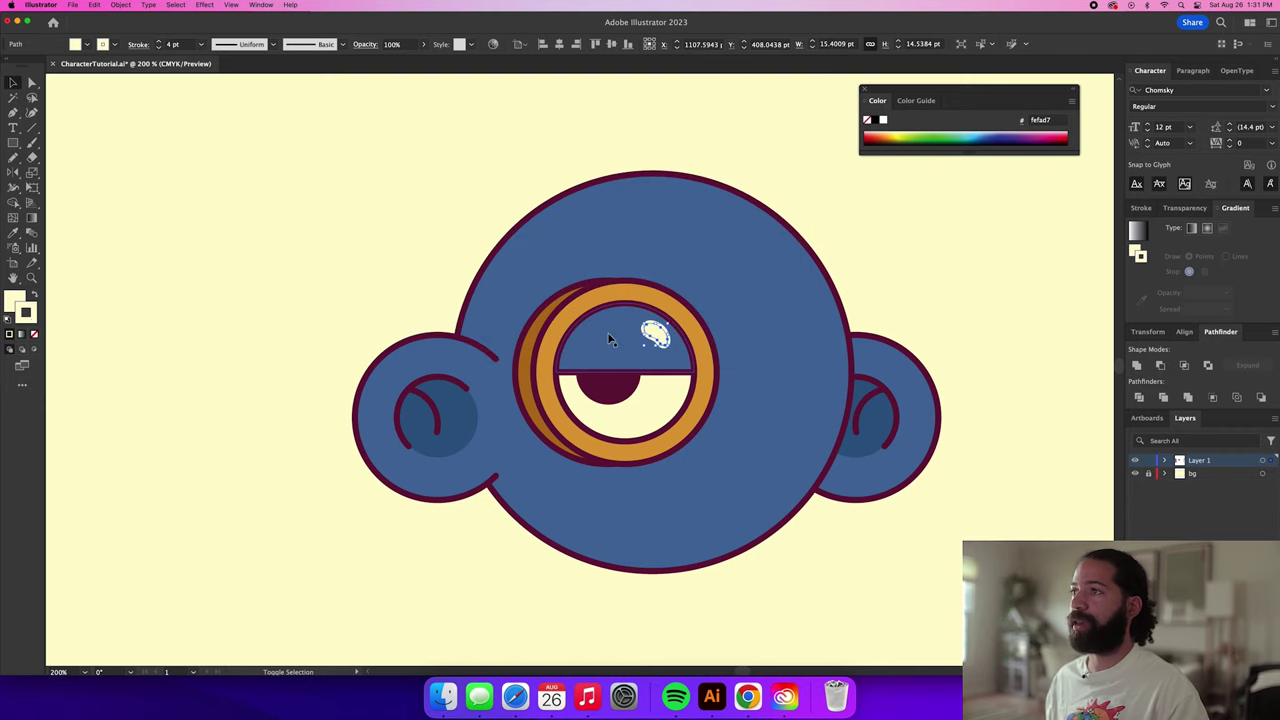
pyautogui.keyDown('shift'); pyautogui.click(607, 338); pyautogui.keyUp('shift')
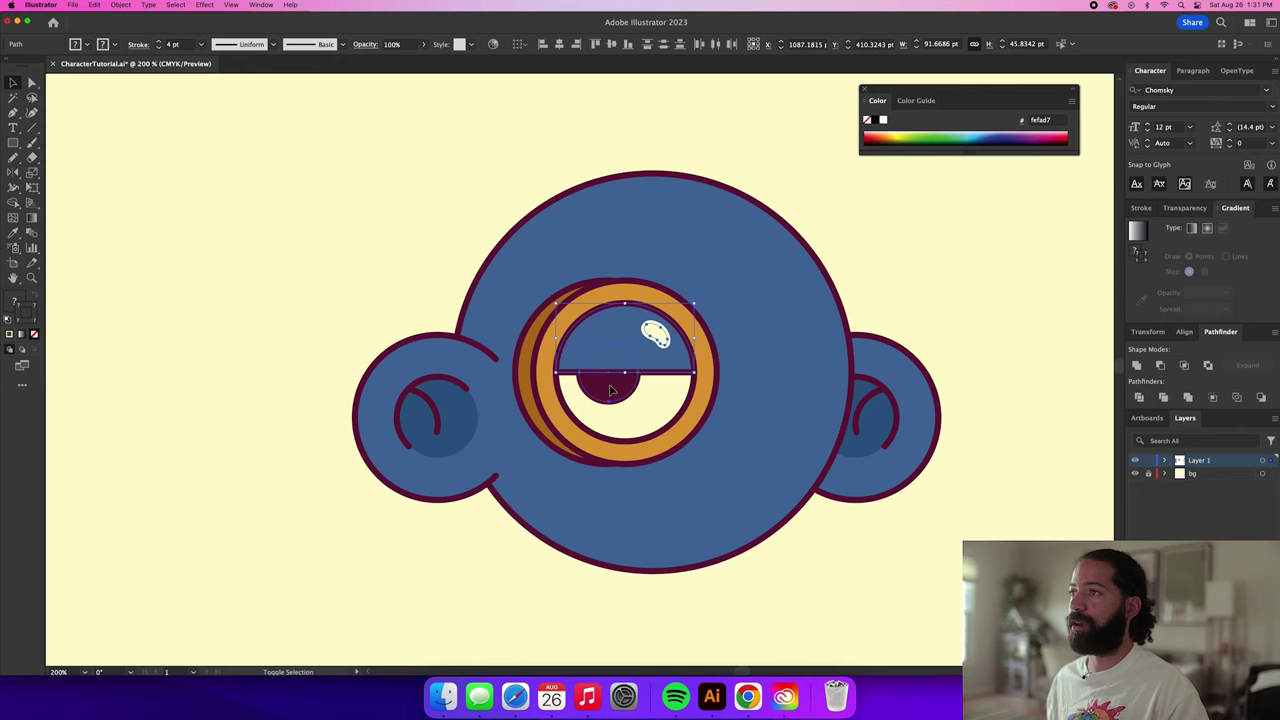
pyautogui.keyDown('shift'); pyautogui.click(535, 405); pyautogui.keyUp('shift')
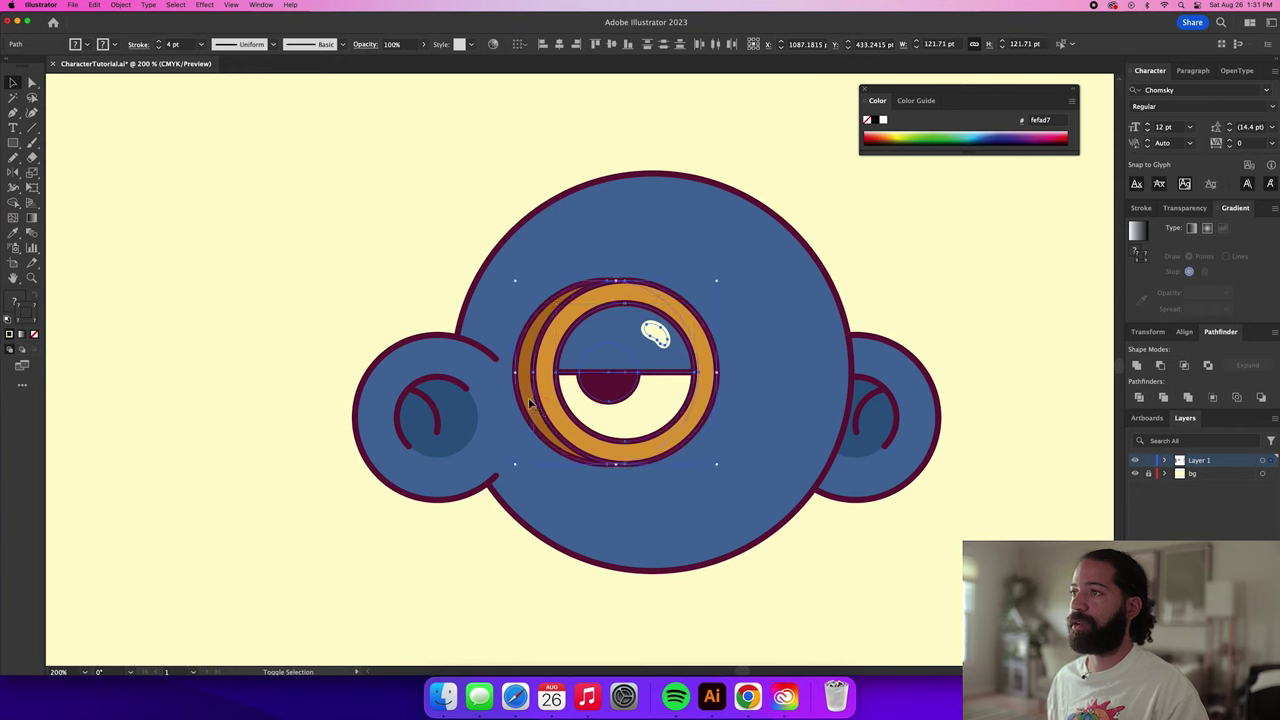
pyautogui.press('super+g')
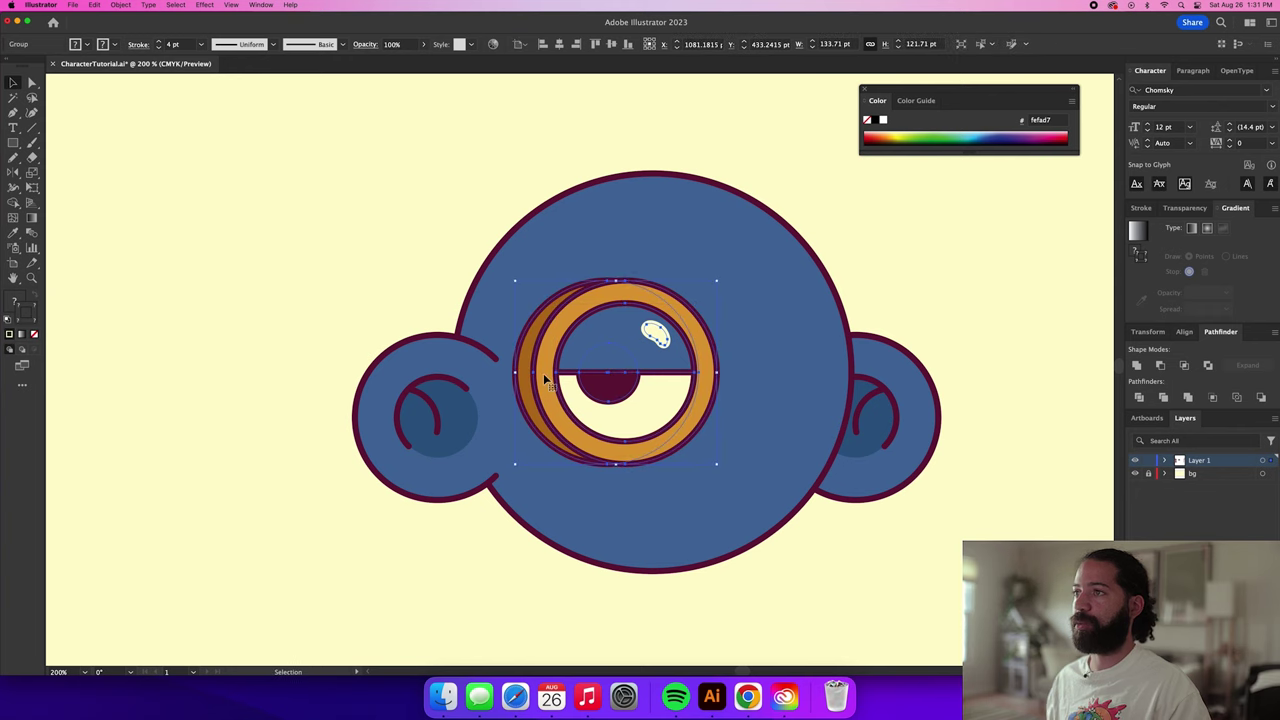
# Shift the eye group left on the face and place a duplicate about 128 pt to its right as the second eye.
pyautogui.moveTo(657, 370); pyautogui.dragTo(617, 352)
pyautogui.keyDown('shift'); pyautogui.click(577, 363); pyautogui.keyUp('shift')
pyautogui.press('super+minus')
pyautogui.press('super+minus')
pyautogui.press('super+minus')
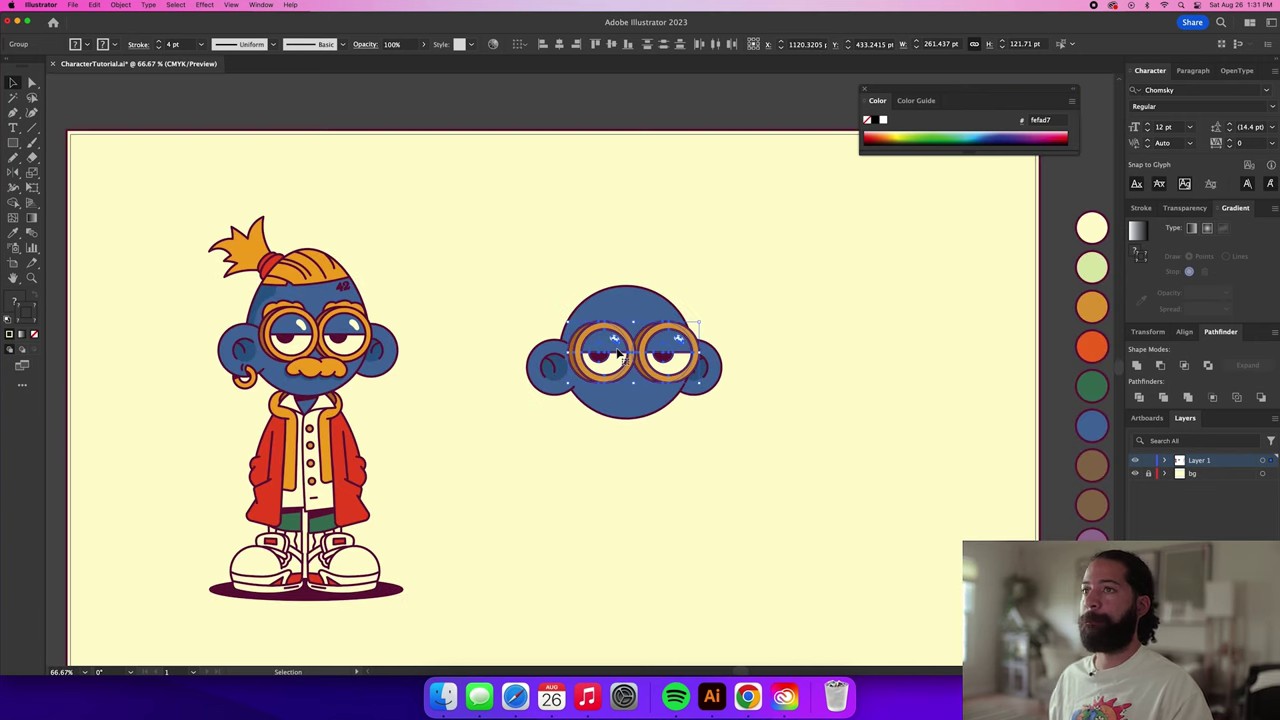
# Scale both eye groups down together to about 252 pt wide, keeping them centred in place.
pyautogui.click(726, 303)
pyautogui.click(662, 354)
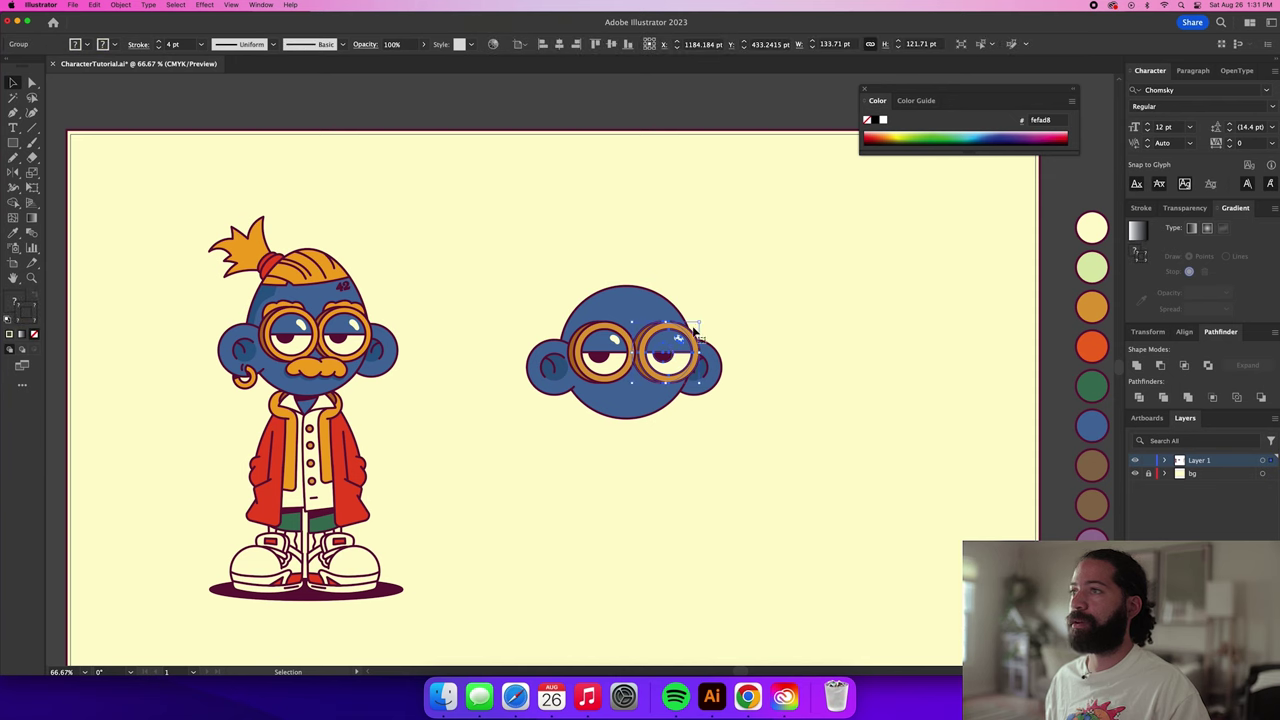
pyautogui.moveTo(700, 323); pyautogui.dragTo(700, 323)
pyautogui.keyDown('shift'); pyautogui.click(604, 345); pyautogui.keyUp('shift')
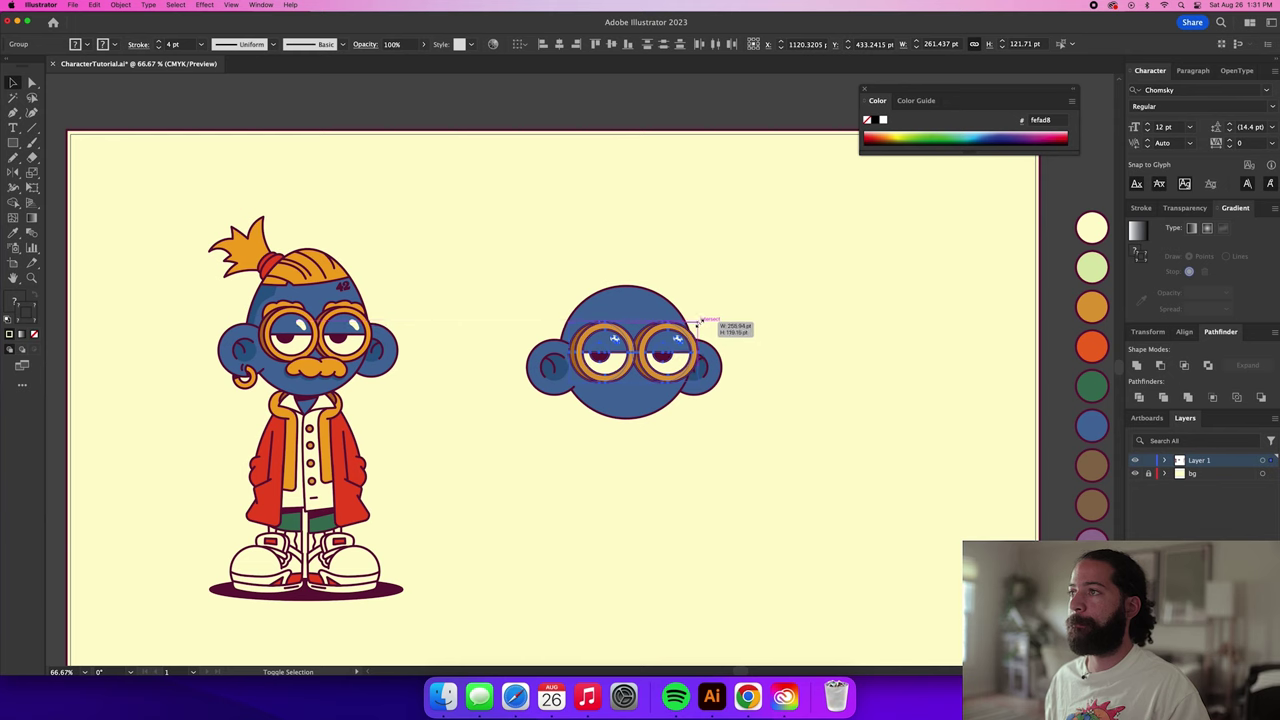
pyautogui.click(722, 302)
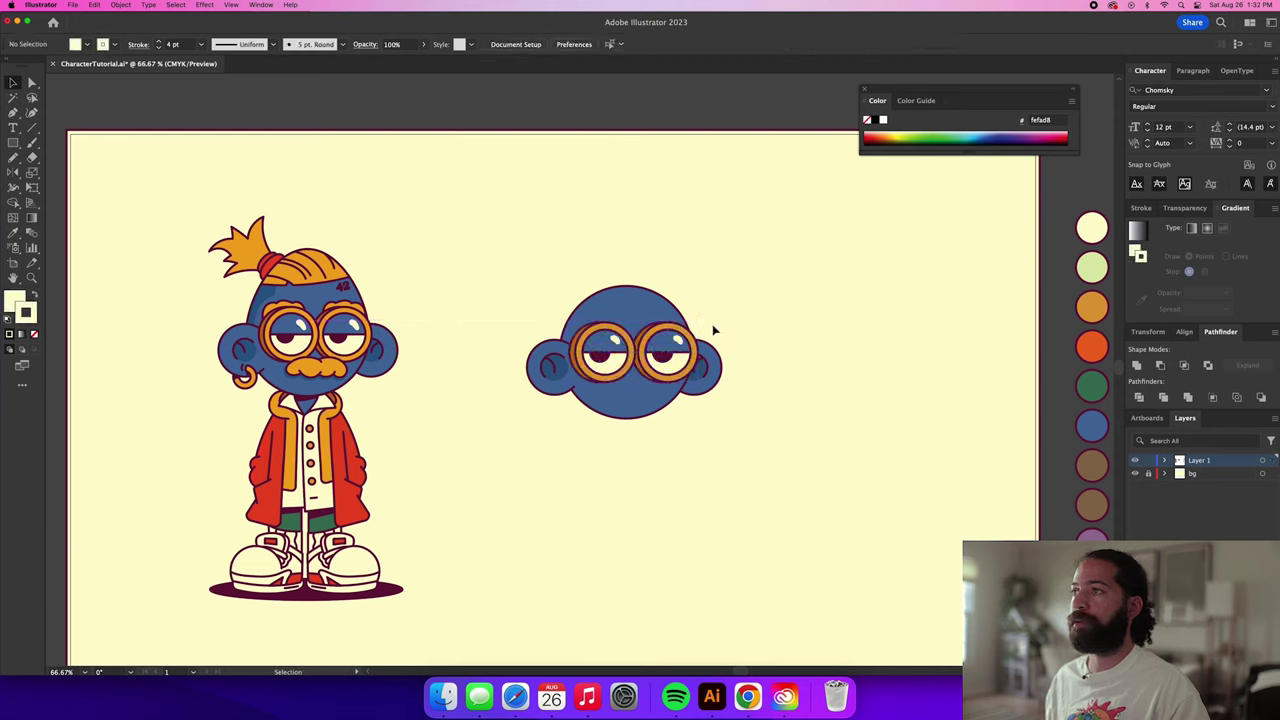
pyautogui.click(678, 343)
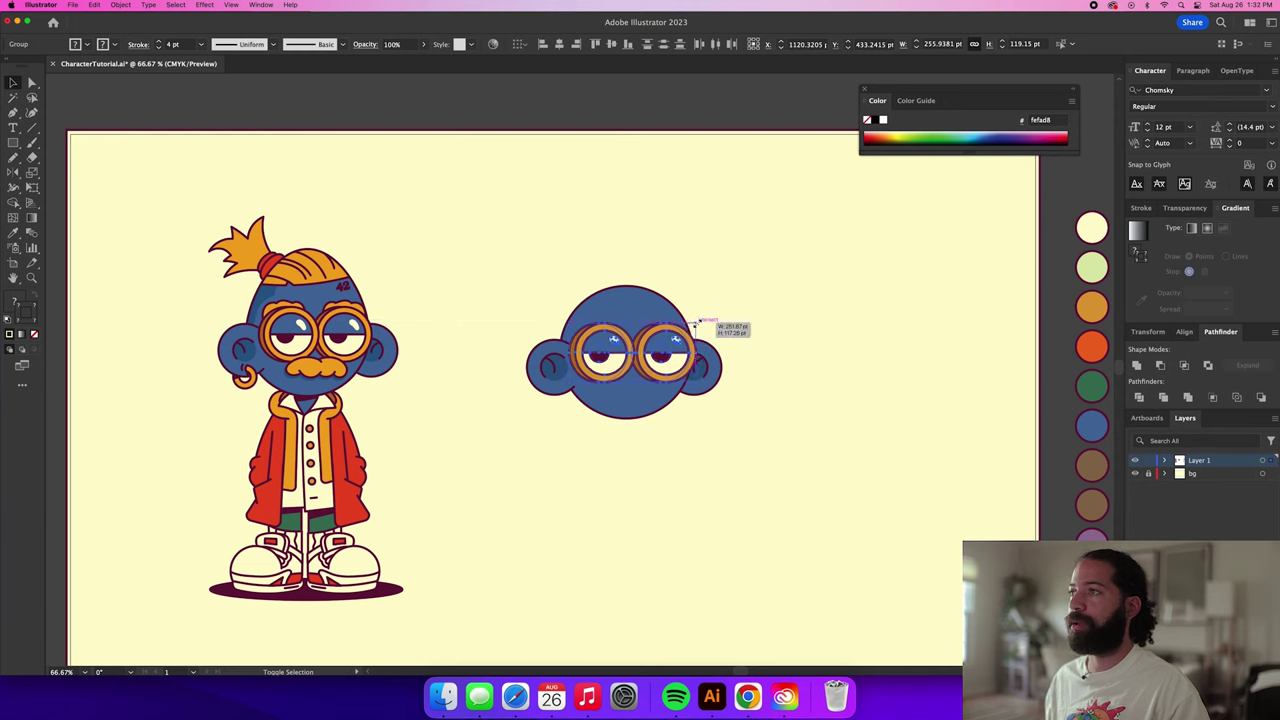
pyautogui.click(727, 302)
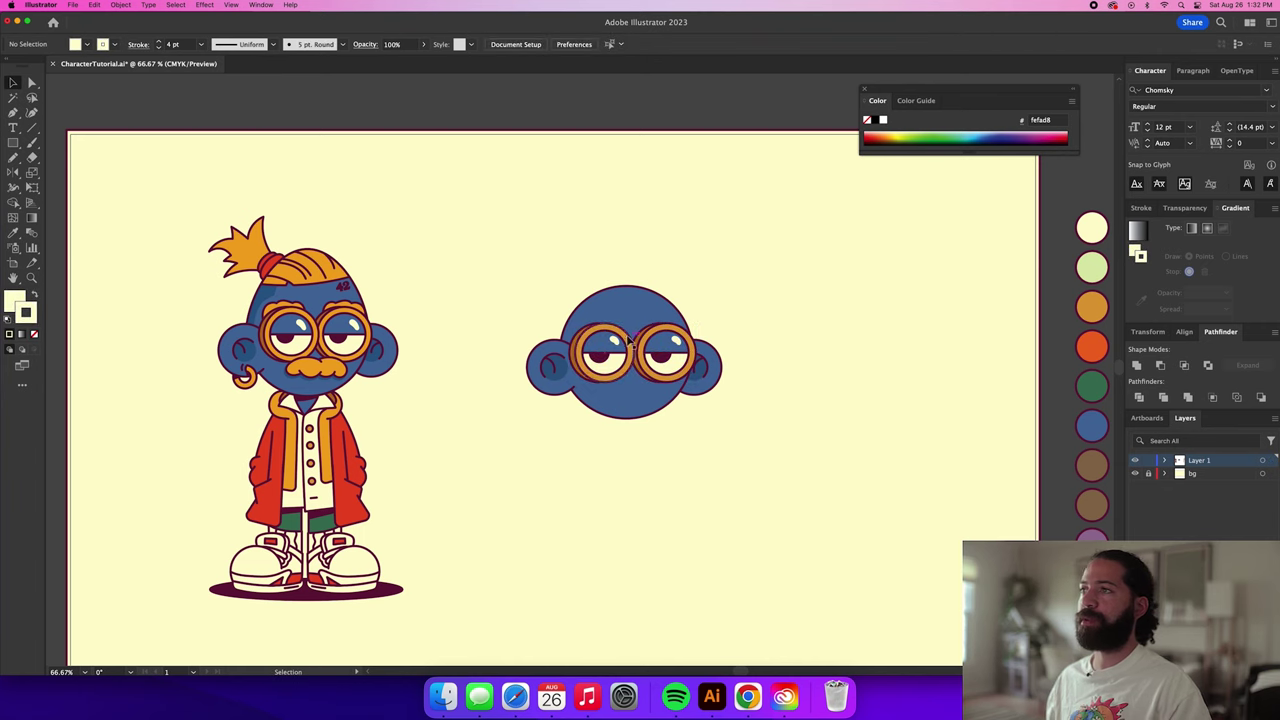
# Sample the glasses rim's orange fill and maroon 78264c outline as the colours for the eyebrow.
pyautogui.scroll(2, 617, 342)
pyautogui.hscroll(-5, 617, 342)
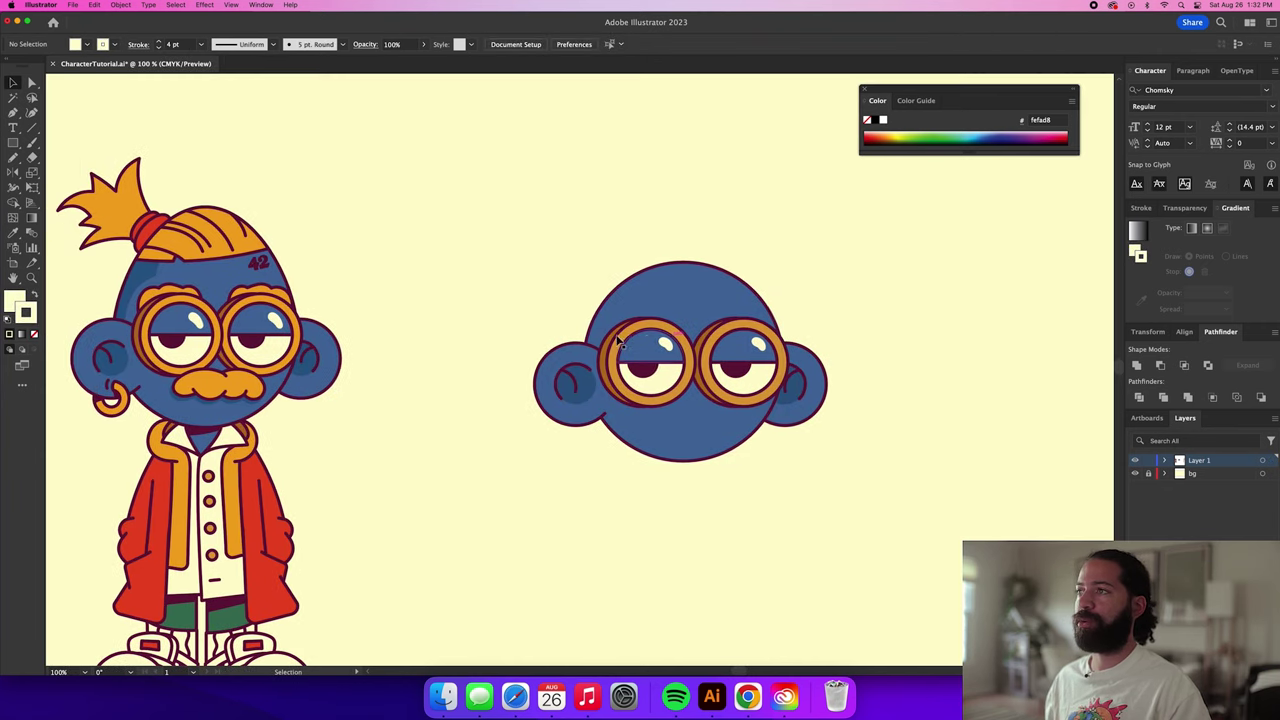
pyautogui.scroll(1, 688, 318)
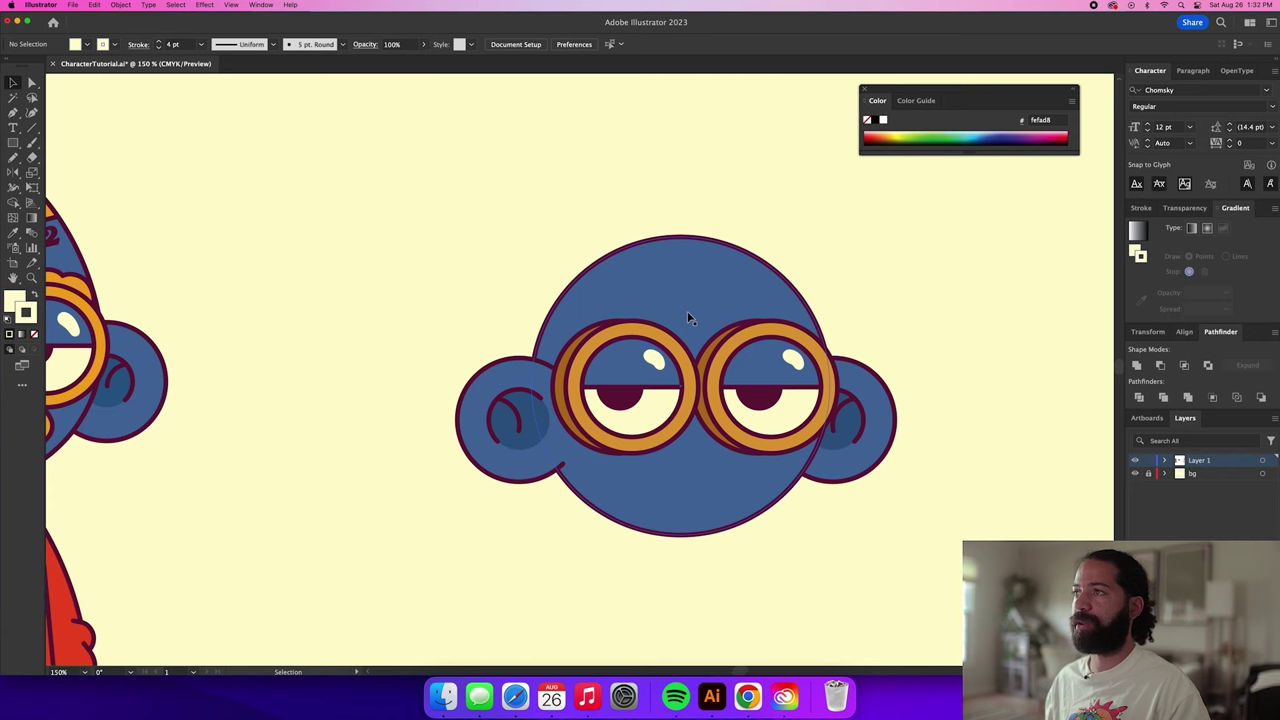
pyautogui.press('n')
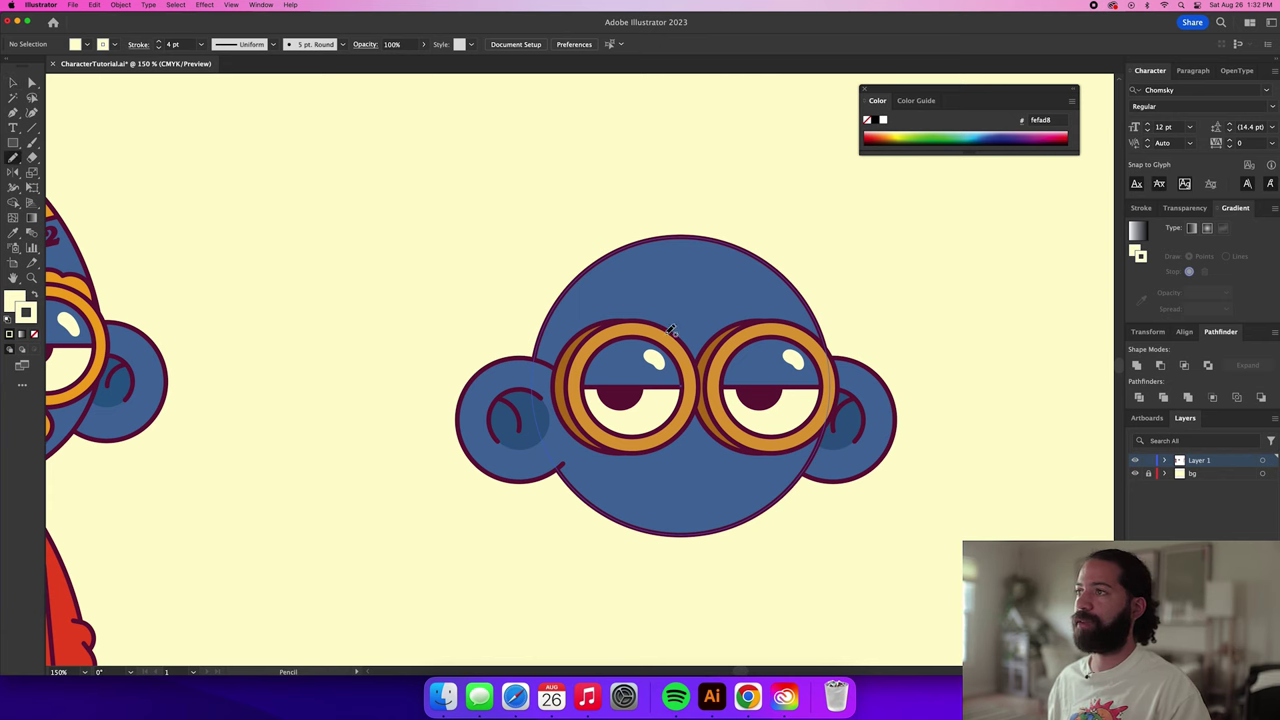
pyautogui.hscroll(-10, 425, 280)
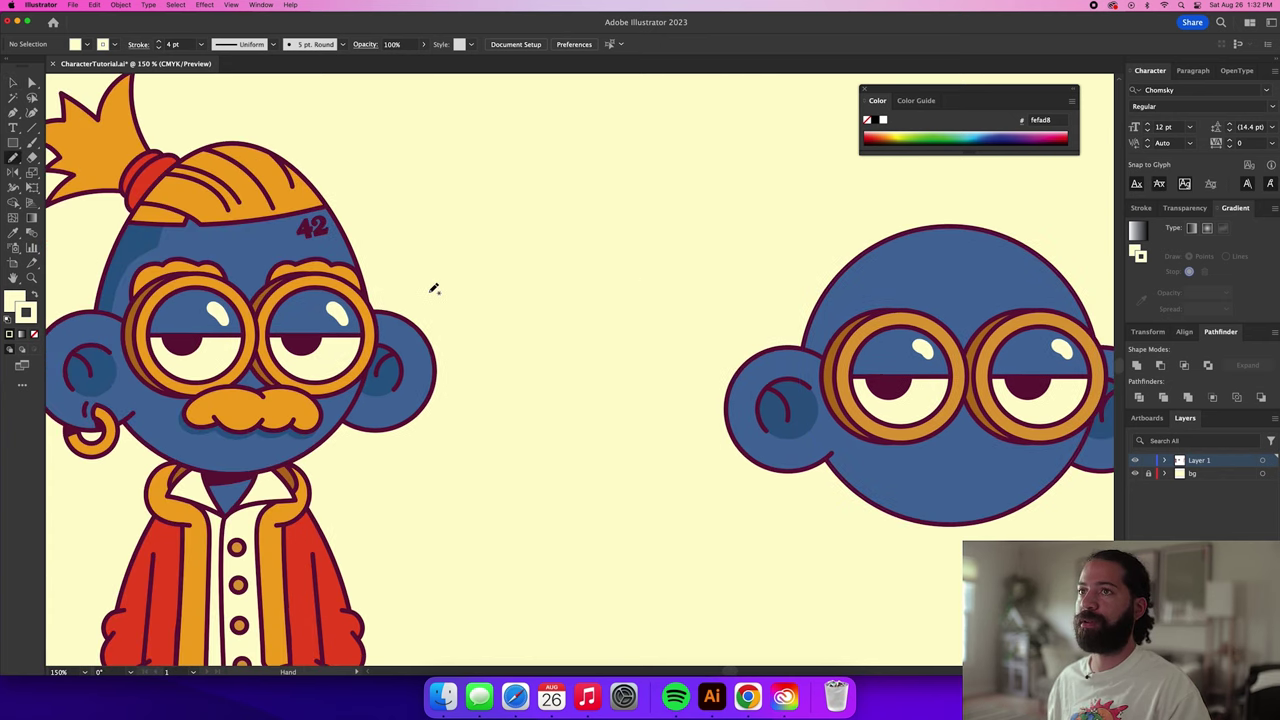
pyautogui.click(14, 160)
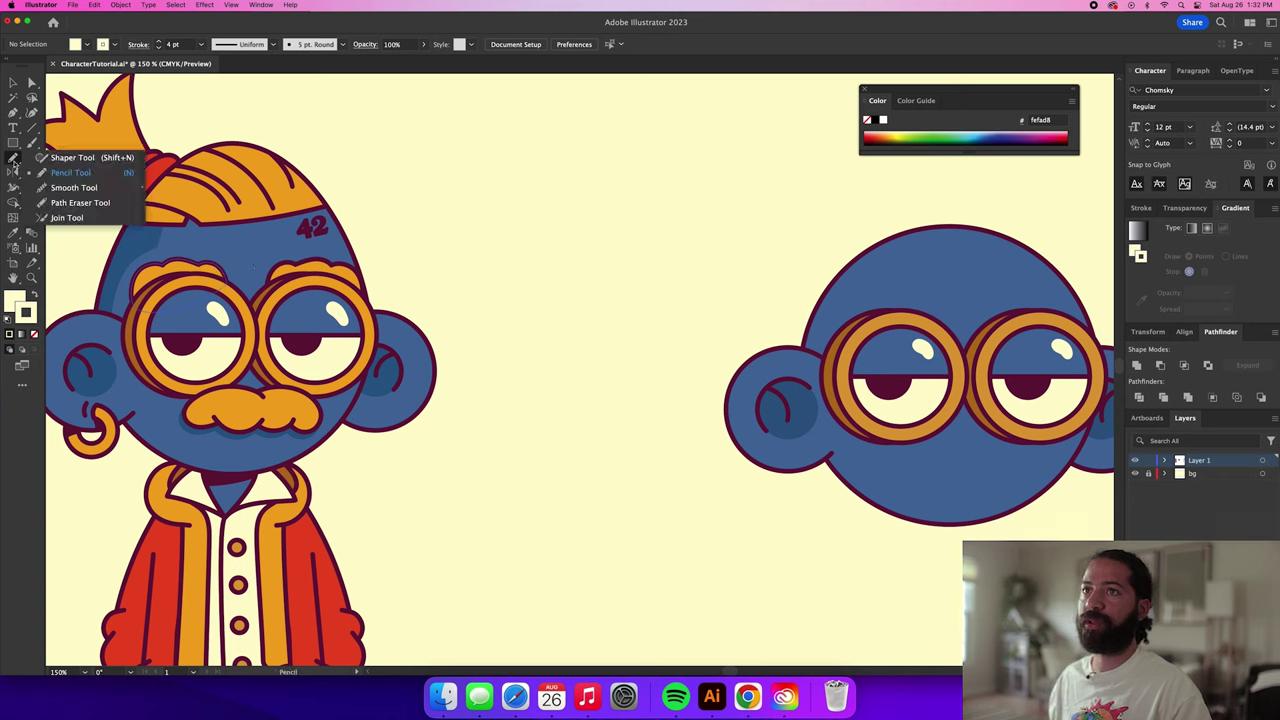
pyautogui.click(97, 180)
pyautogui.moveTo(836, 306)
pyautogui.mouseDown()
pyautogui.moveTo(623, 303)
pyautogui.moveTo(570, 317)
pyautogui.mouseUp()
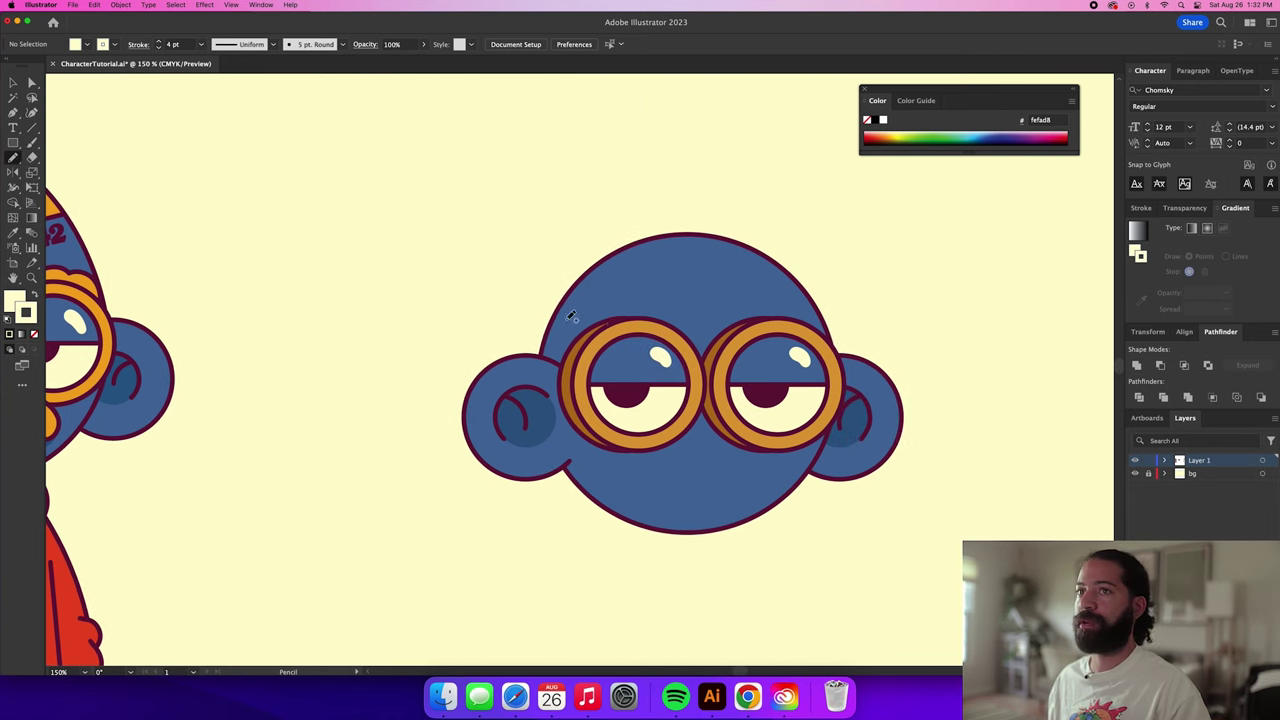
pyautogui.press('a')
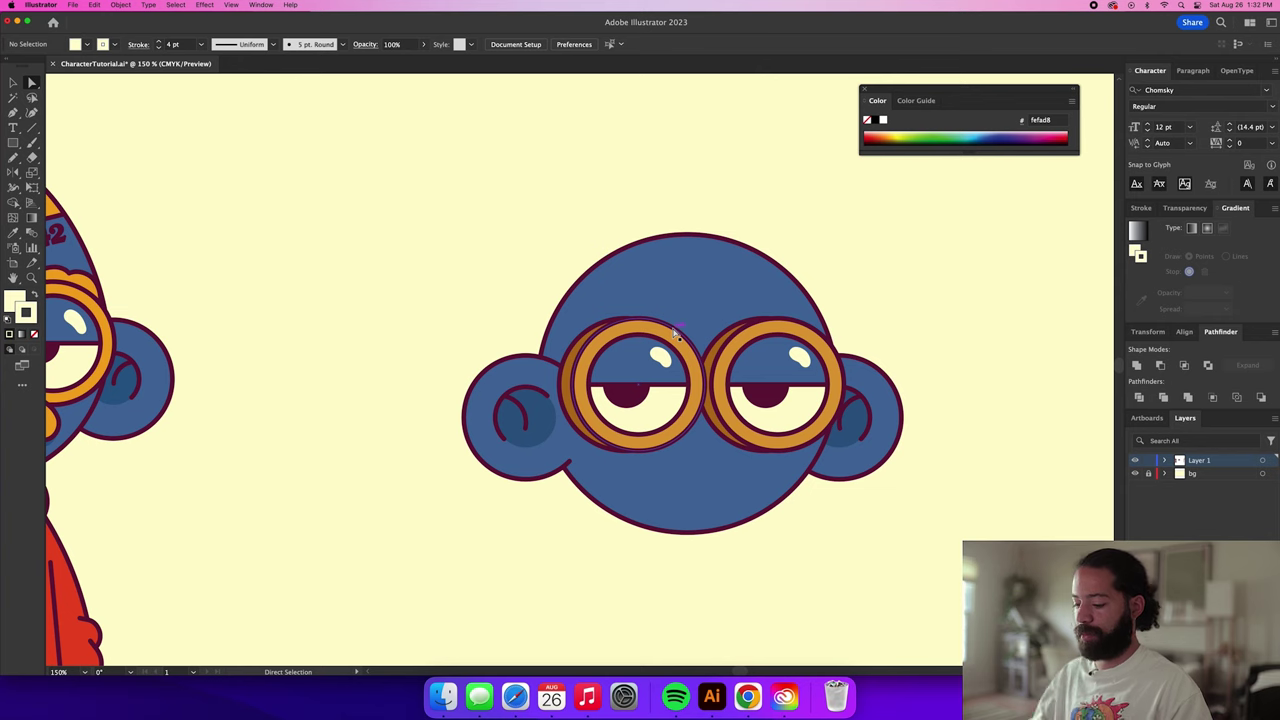
pyautogui.press('i')
pyautogui.click(676, 335)
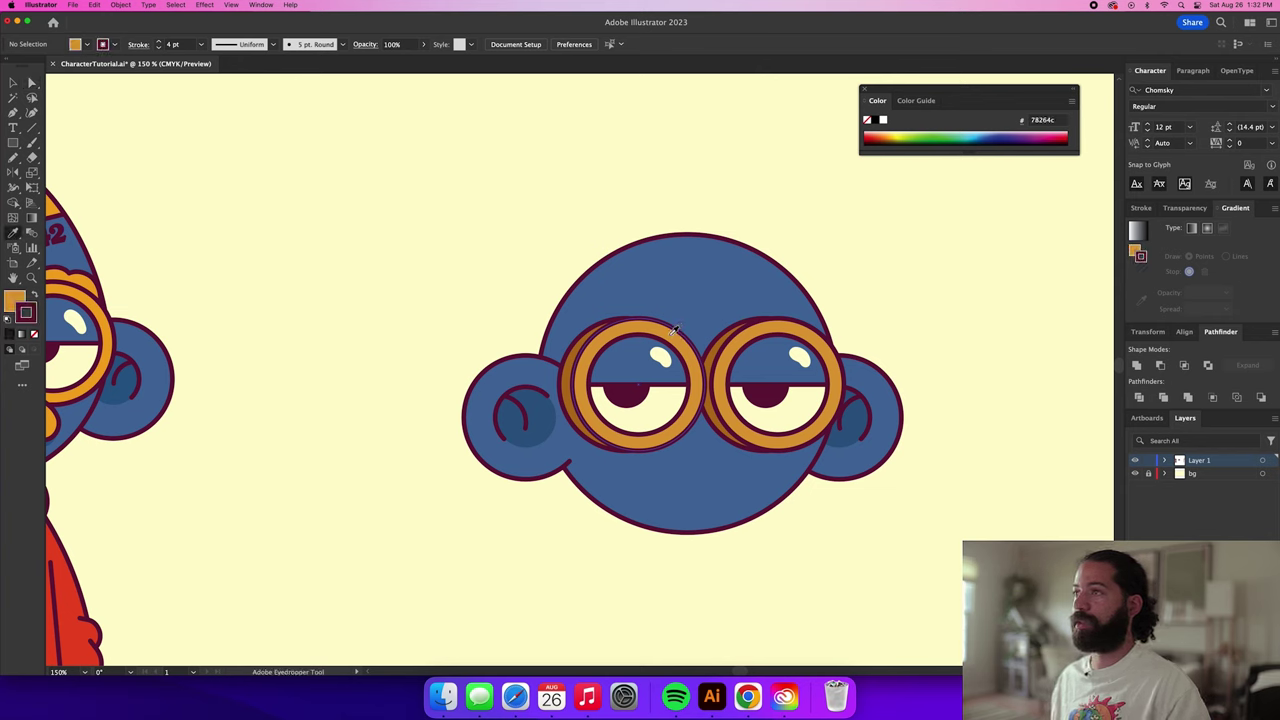
# Draw a bumpy cloud-shaped eyebrow about 93 by 52 pt over the left eye with the Pencil tool and send it behind the glasses.
pyautogui.press('n')
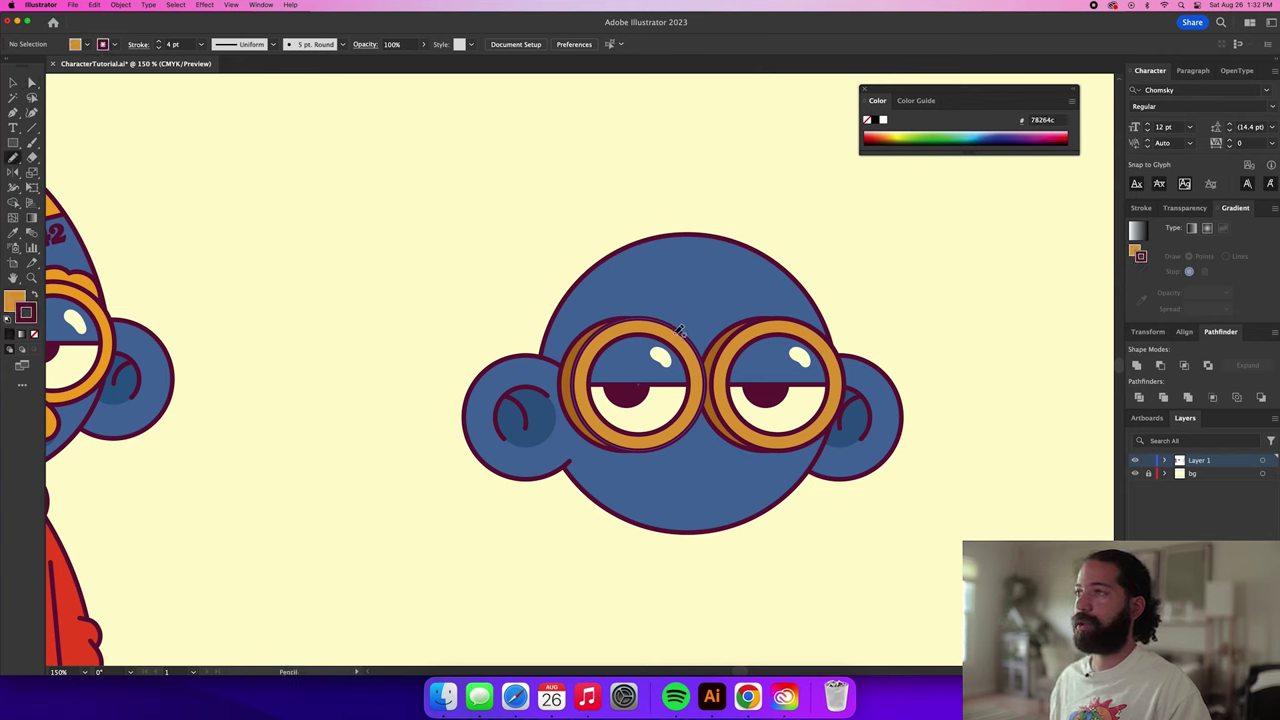
pyautogui.moveTo(678, 330); pyautogui.dragTo(768, 328)
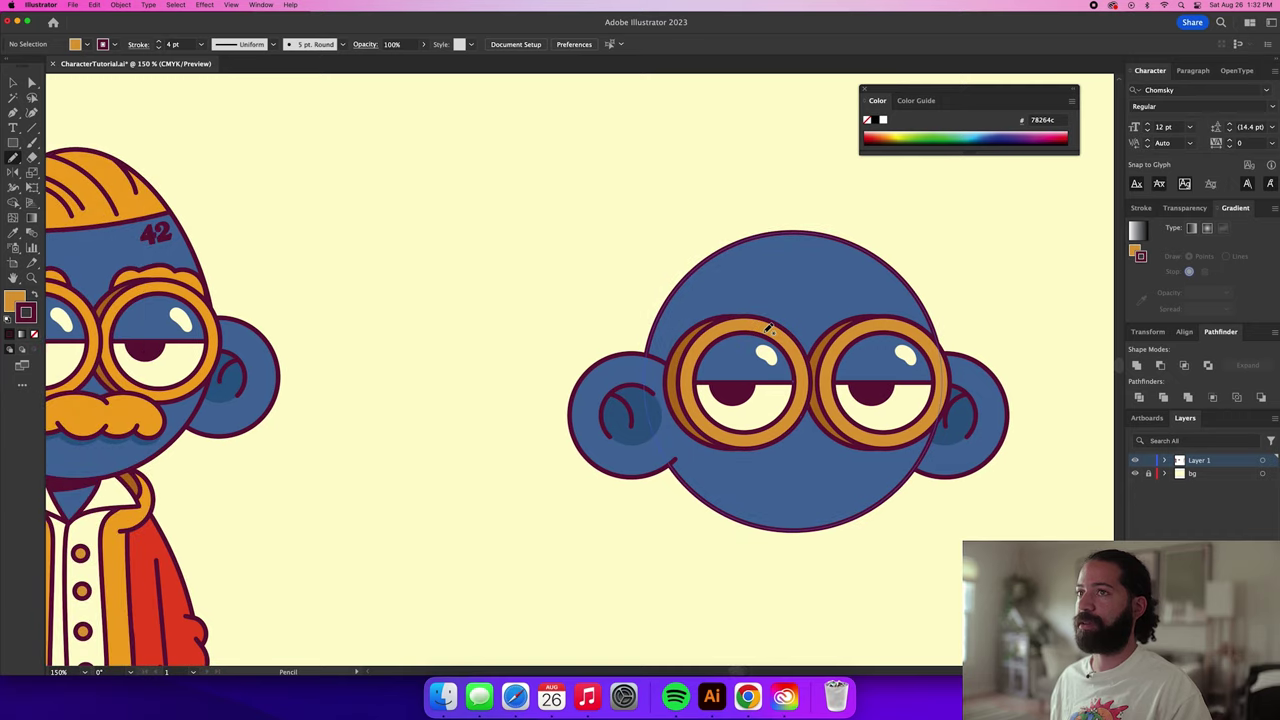
pyautogui.scroll(-1, 768, 328)
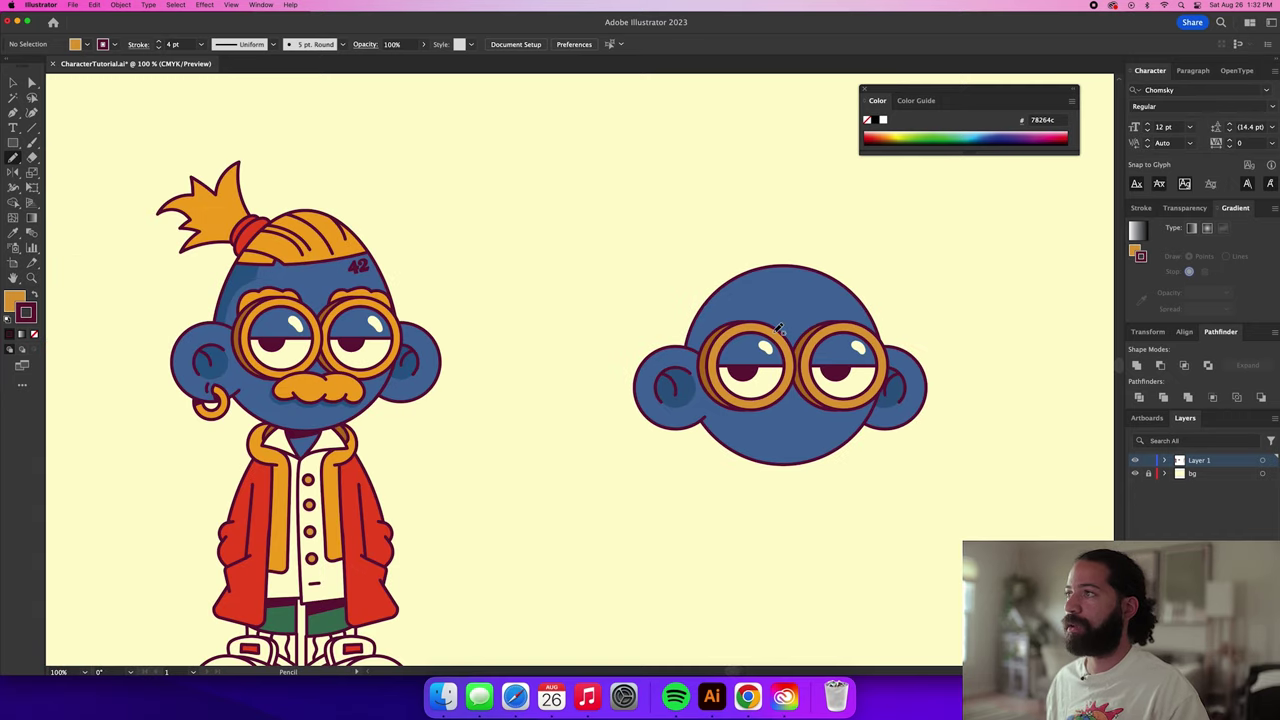
pyautogui.moveTo(778, 326)
pyautogui.mouseDown()
pyautogui.moveTo(718, 317)
pyautogui.moveTo(709, 339)
pyautogui.moveTo(805, 337)
pyautogui.mouseUp()
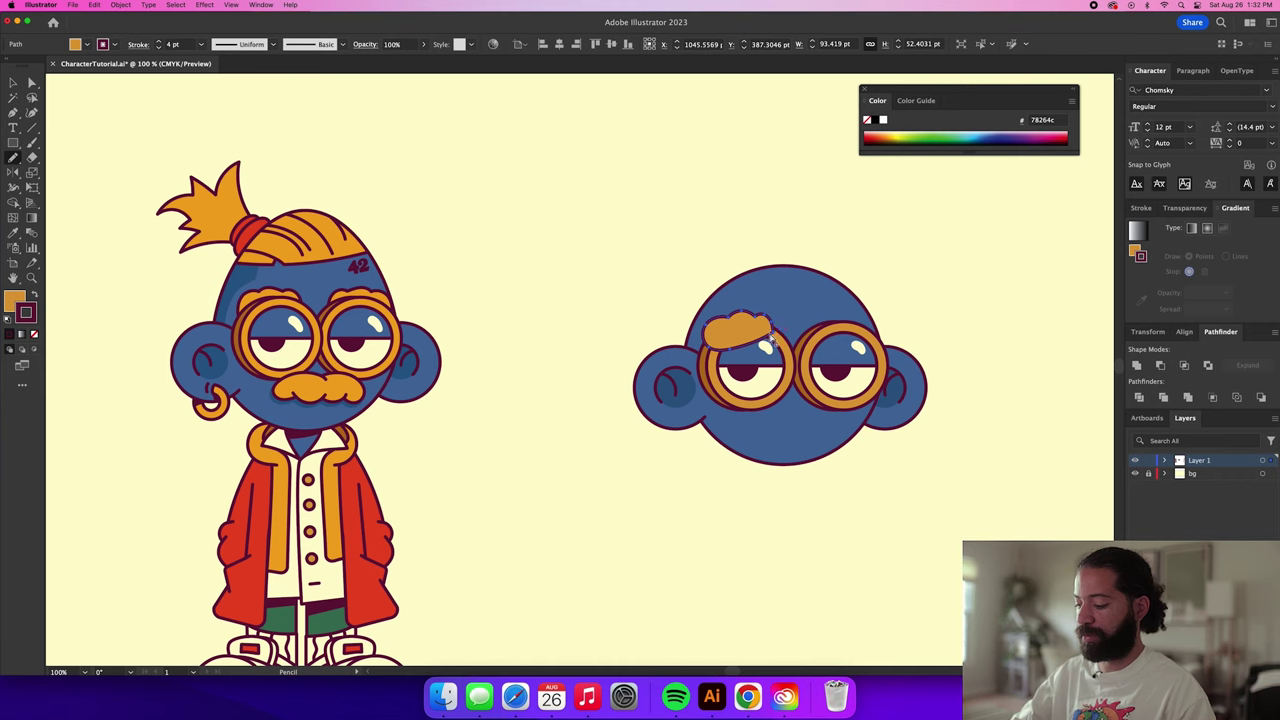
pyautogui.press('super')
pyautogui.press('super+bracketleft')
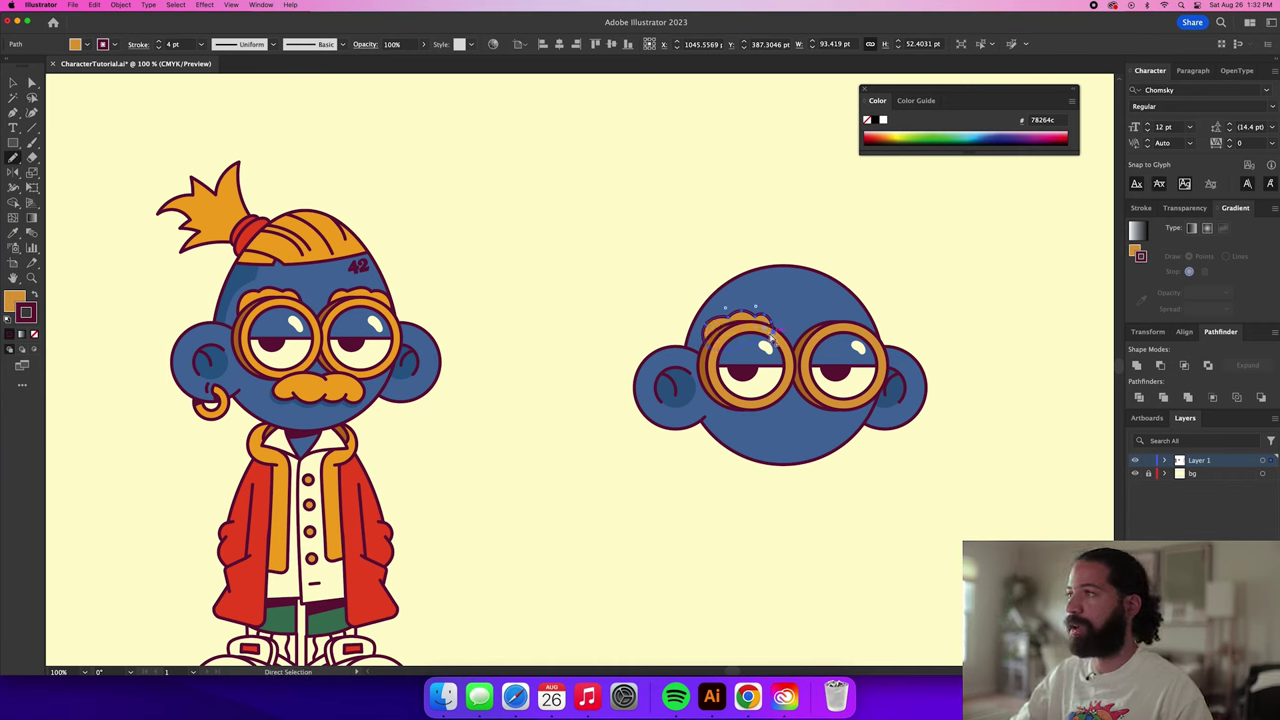
# Nudge the left eyebrow up about 2 pt and restack it in front of the head but behind the glasses.
pyautogui.press('v')
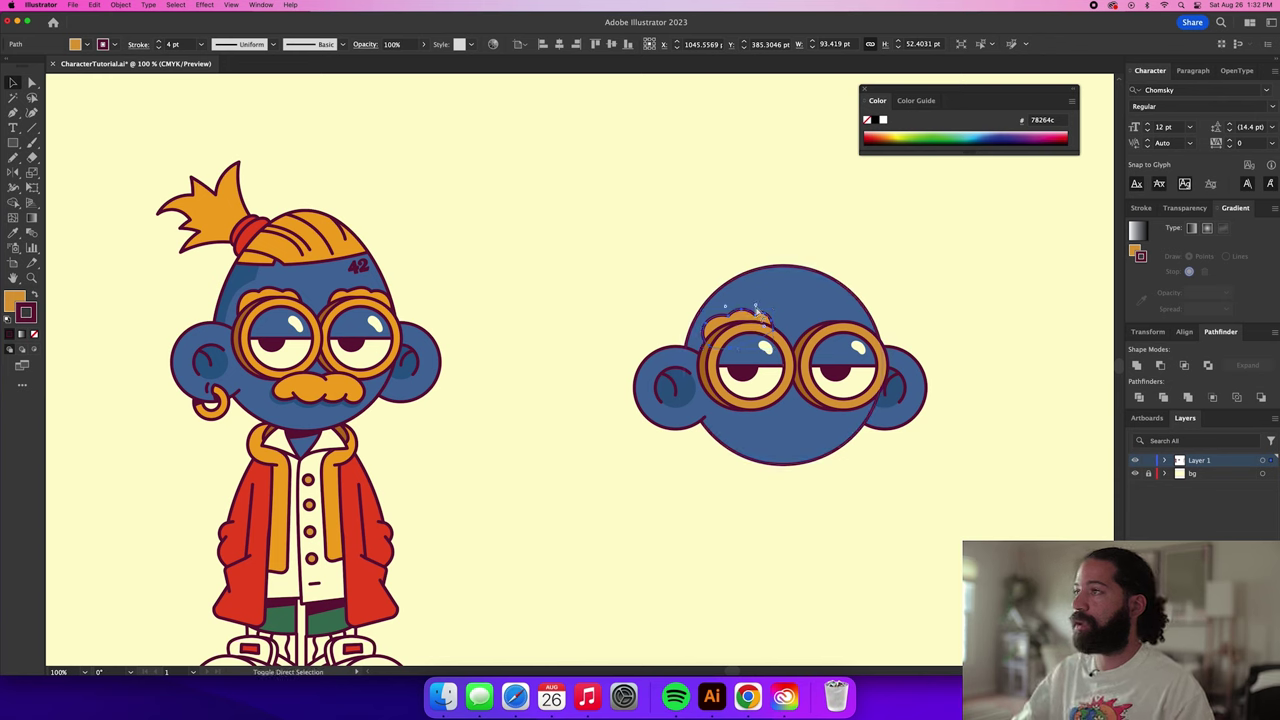
pyautogui.press('super+shift+bracketleft')
pyautogui.press('a')
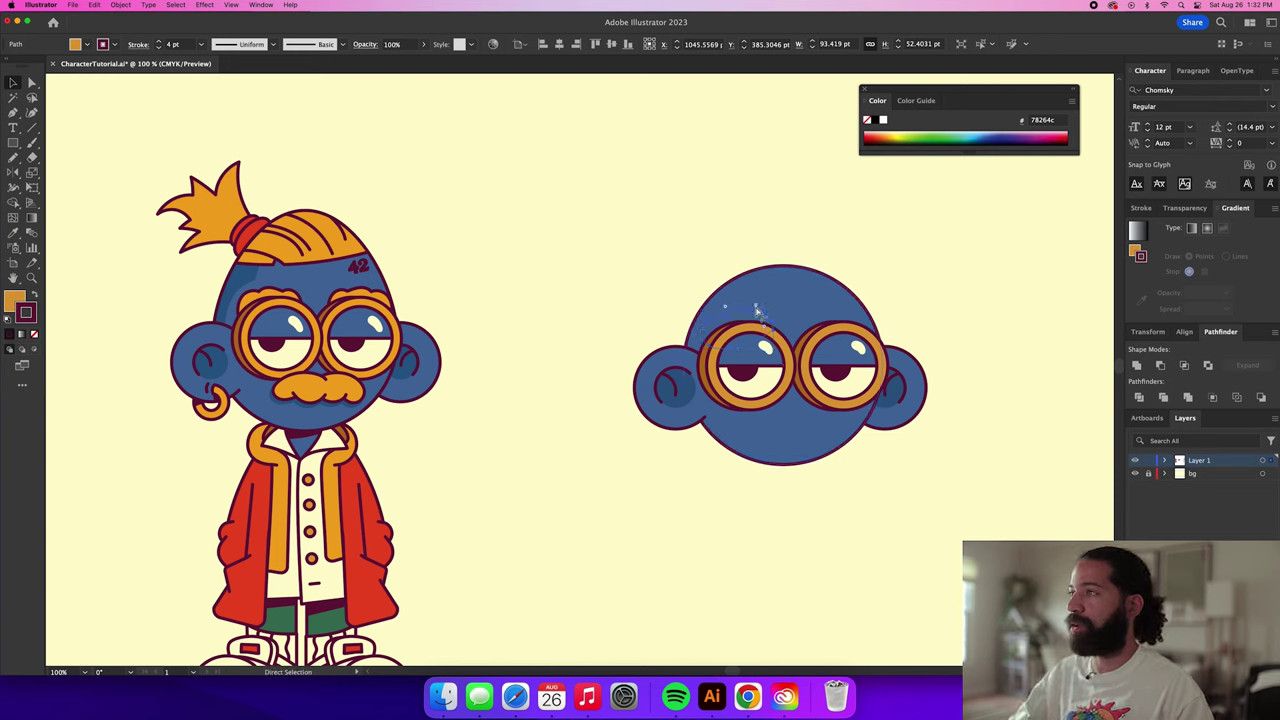
pyautogui.press('super+bracketright')
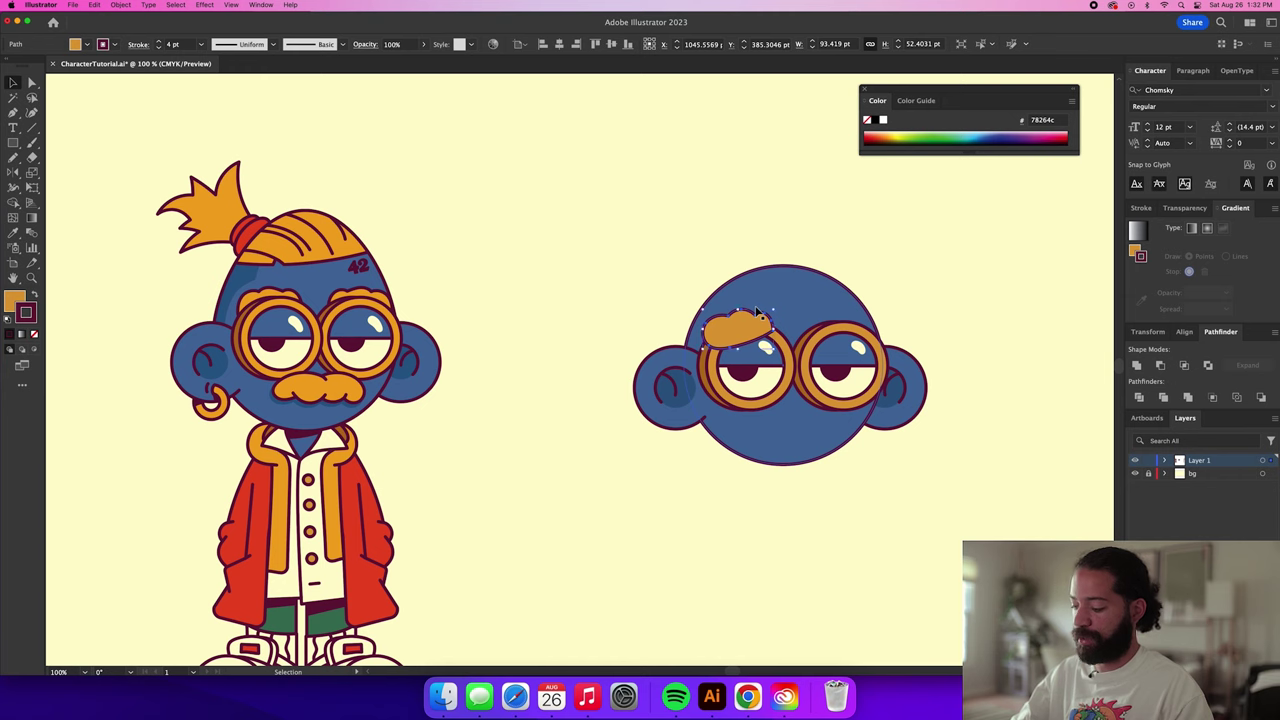
pyautogui.press('super+bracketleft')
pyautogui.press('v')
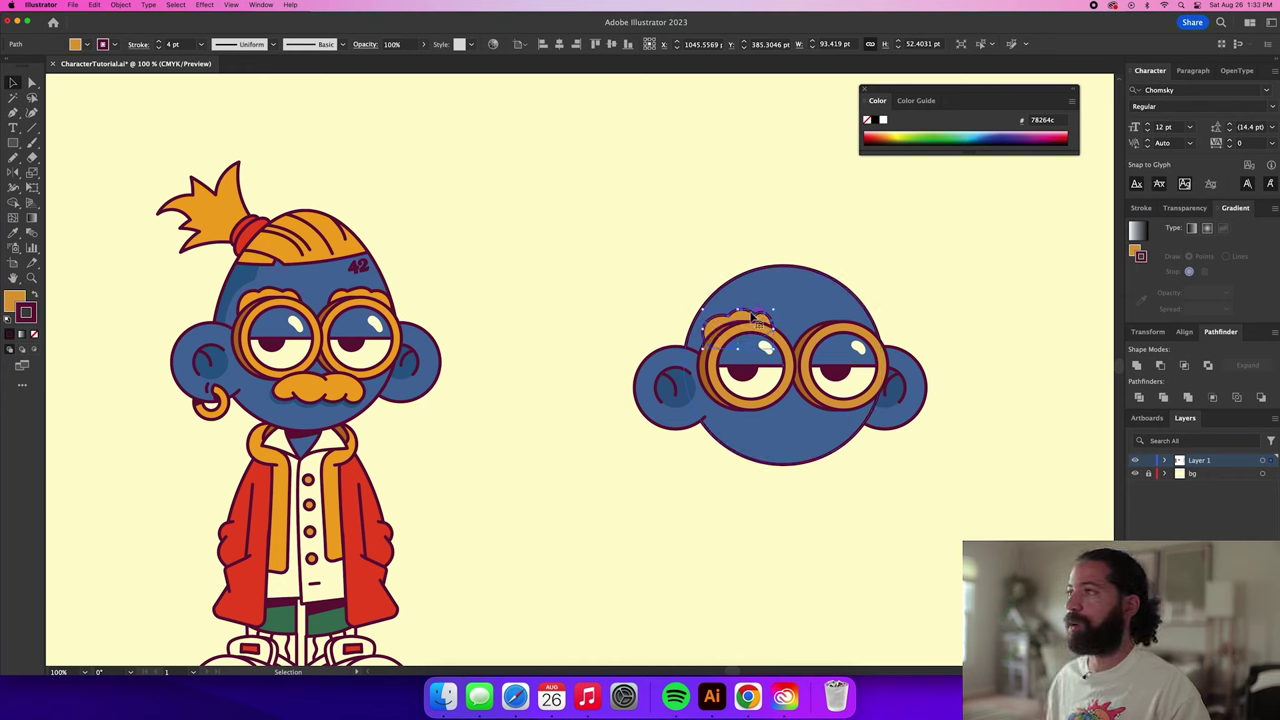
# Place a duplicate of the eyebrow about 129 pt to its right over the other eye and reflect it left to right.
pyautogui.moveTo(742, 318); pyautogui.dragTo(840, 320)
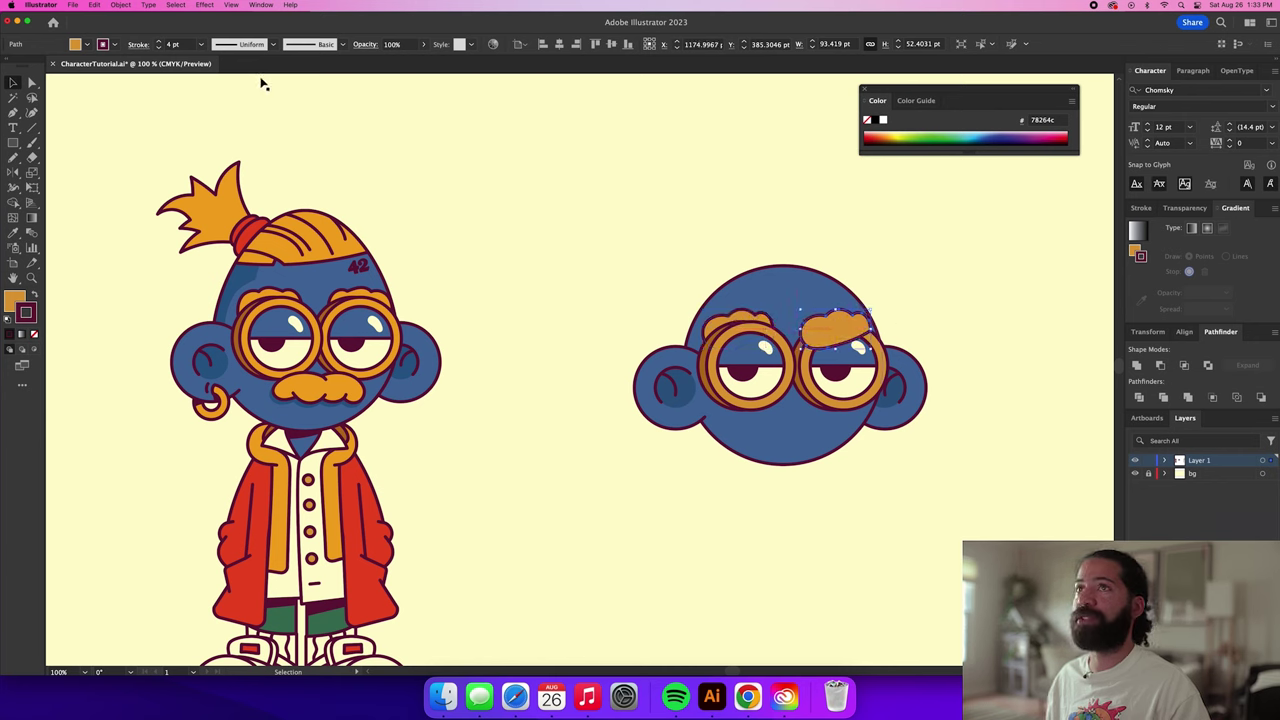
pyautogui.click(125, 6)
pyautogui.moveTo(128, 19)
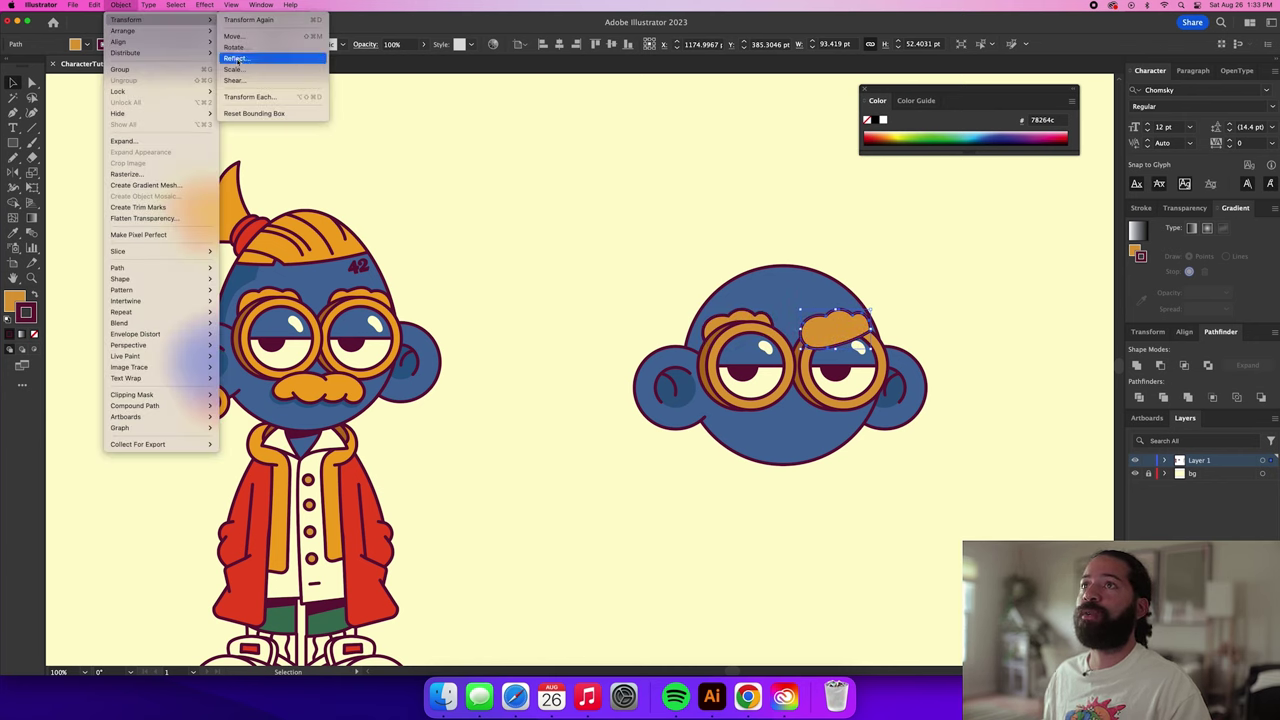
pyautogui.click(240, 59)
pyautogui.click(635, 310)
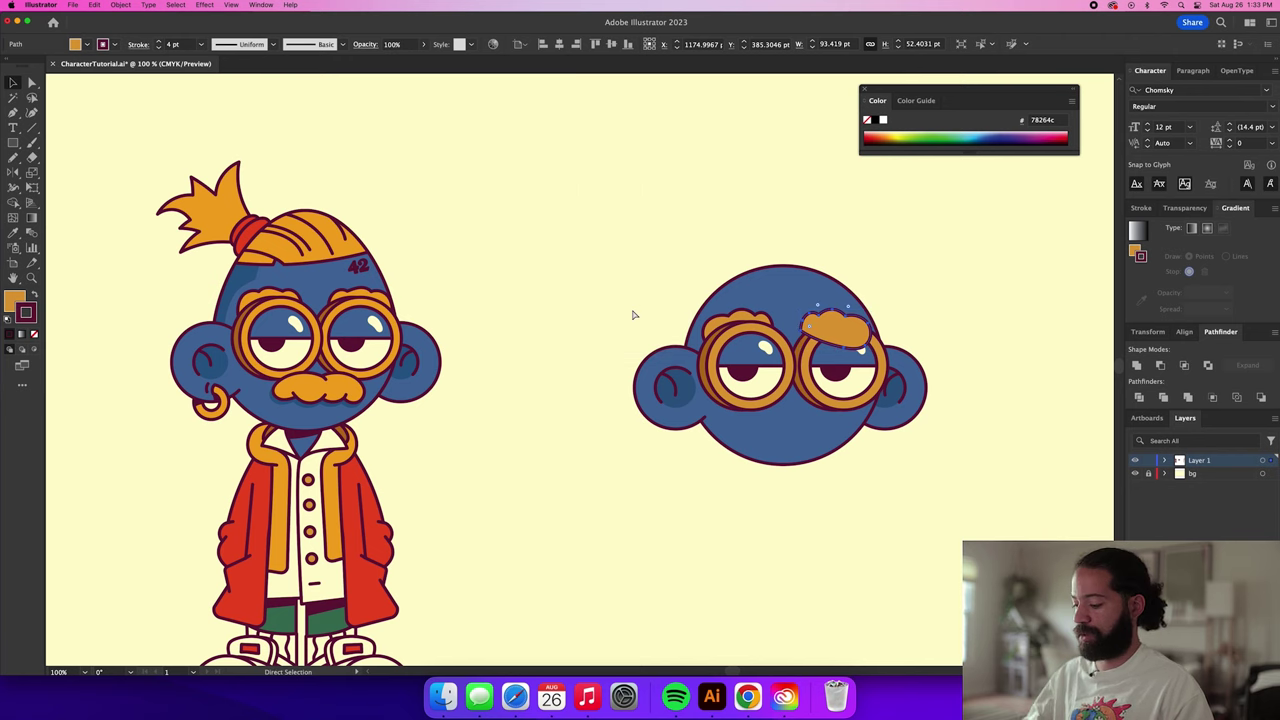
# Send the mirrored eyebrow behind the glasses and nudge it about 6 pt to the right.
pyautogui.hotkey('shift', 'Up')
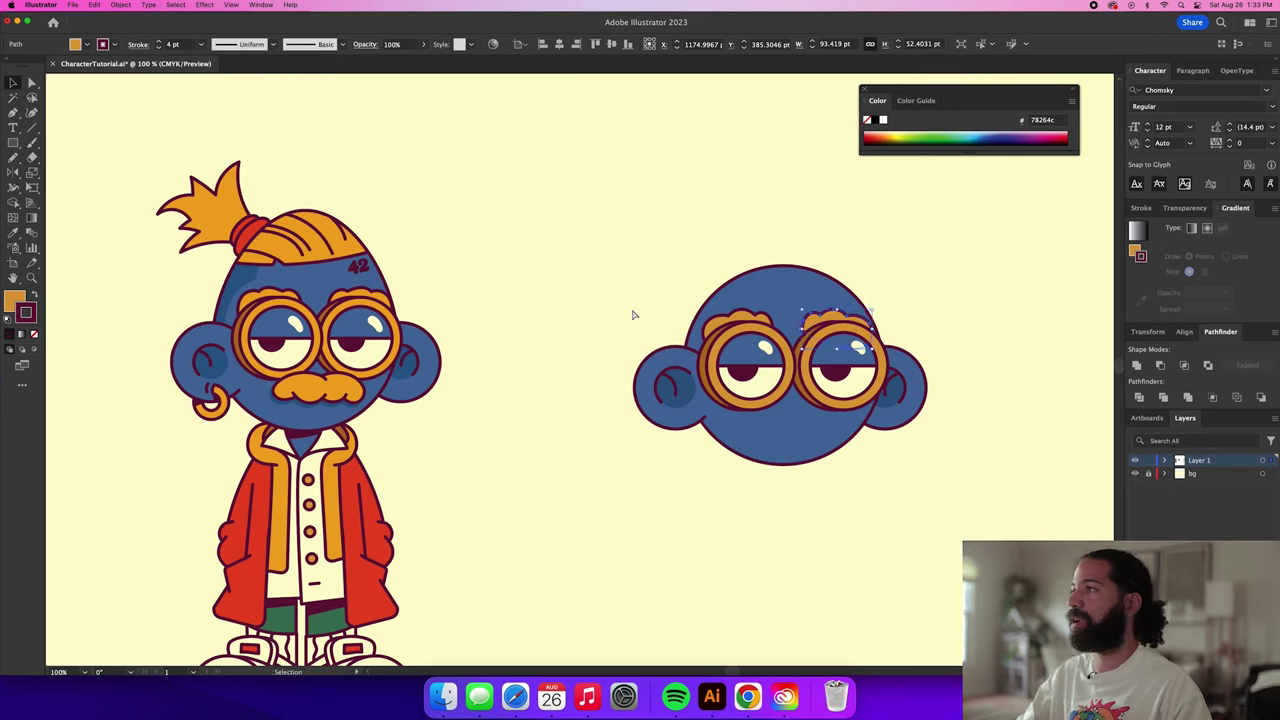
pyautogui.press('Right')
pyautogui.press('Right')
pyautogui.press('Right')
pyautogui.press('Right')
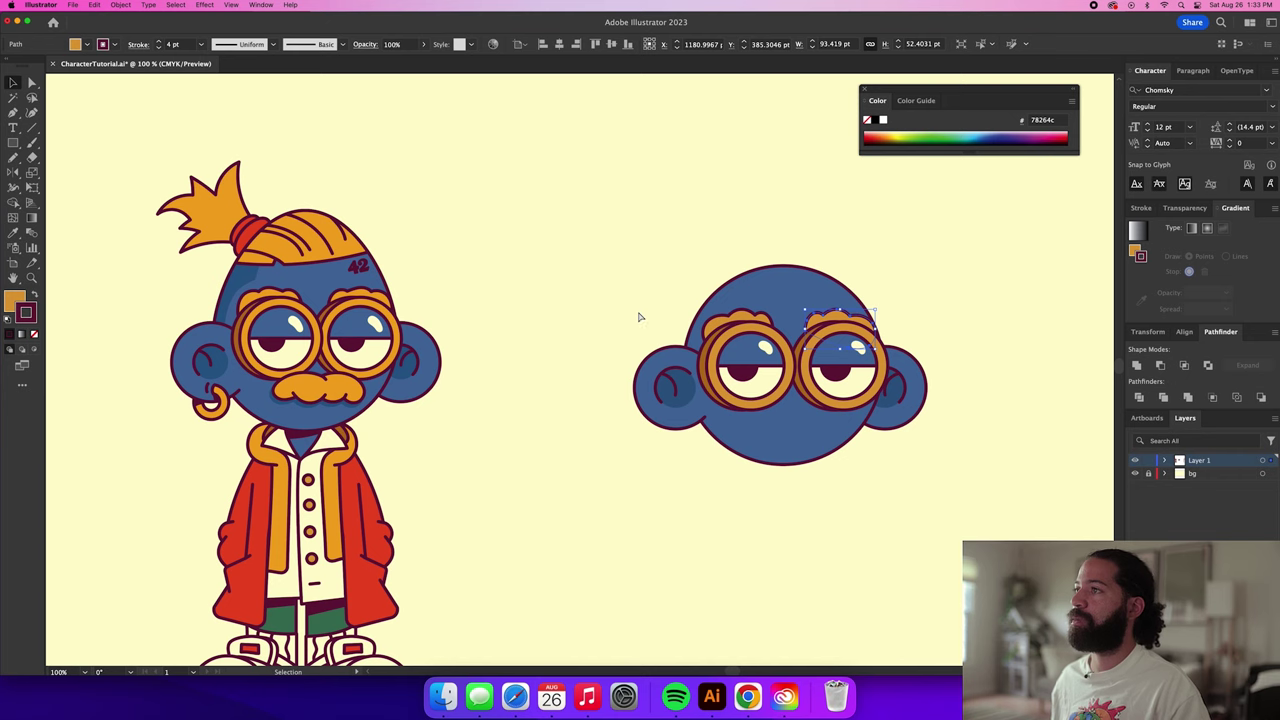
# Select both eyebrows and scale them down together to about 211 by 48 pt.
pyautogui.keyDown('shift'); pyautogui.click(770, 320); pyautogui.keyUp('shift')
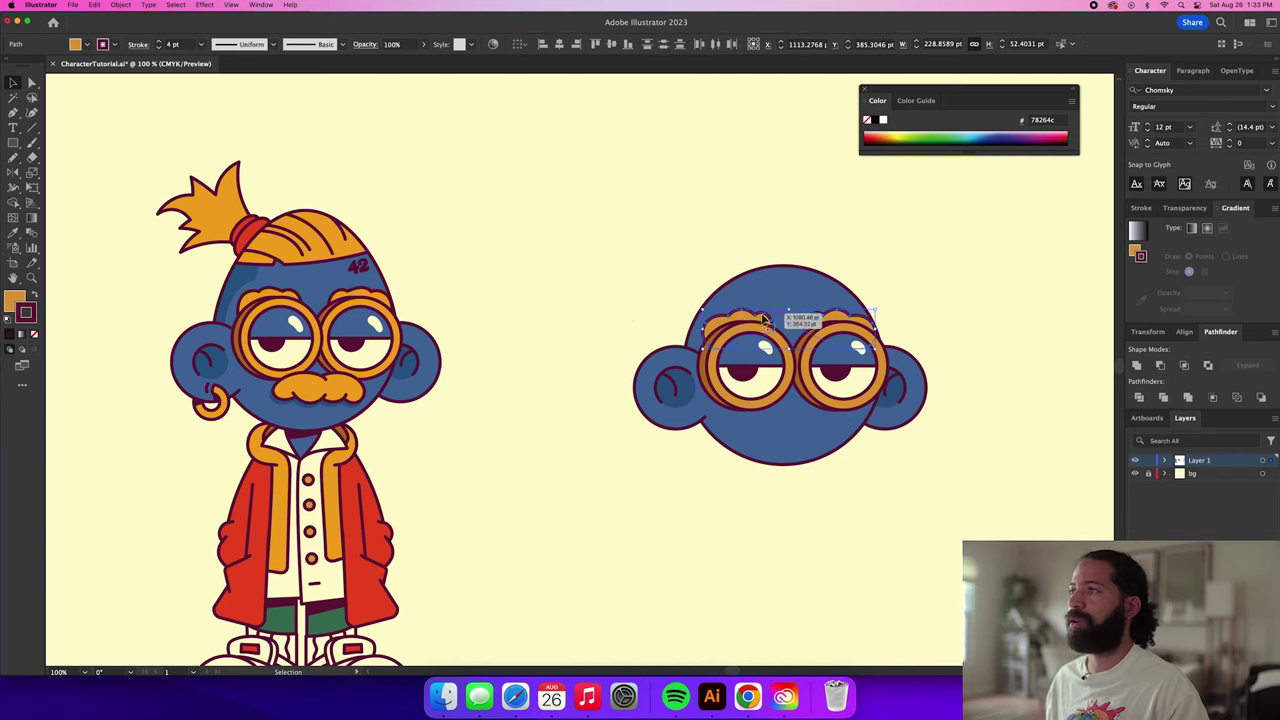
pyautogui.moveTo(702, 308); pyautogui.dragTo(710, 312)
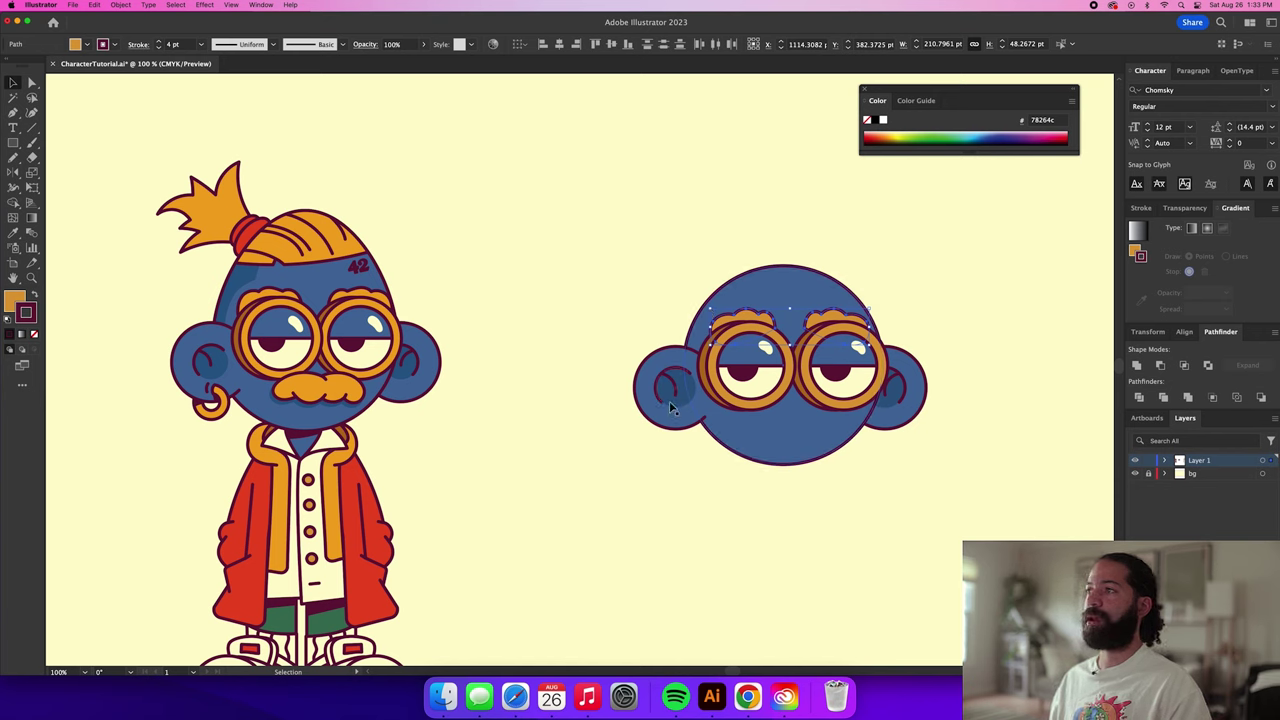
pyautogui.press('super+shift+a')
# Draw a bumpy orange mustache about 129 by 47 pt below the glasses with the Pencil tool.
pyautogui.press('n')
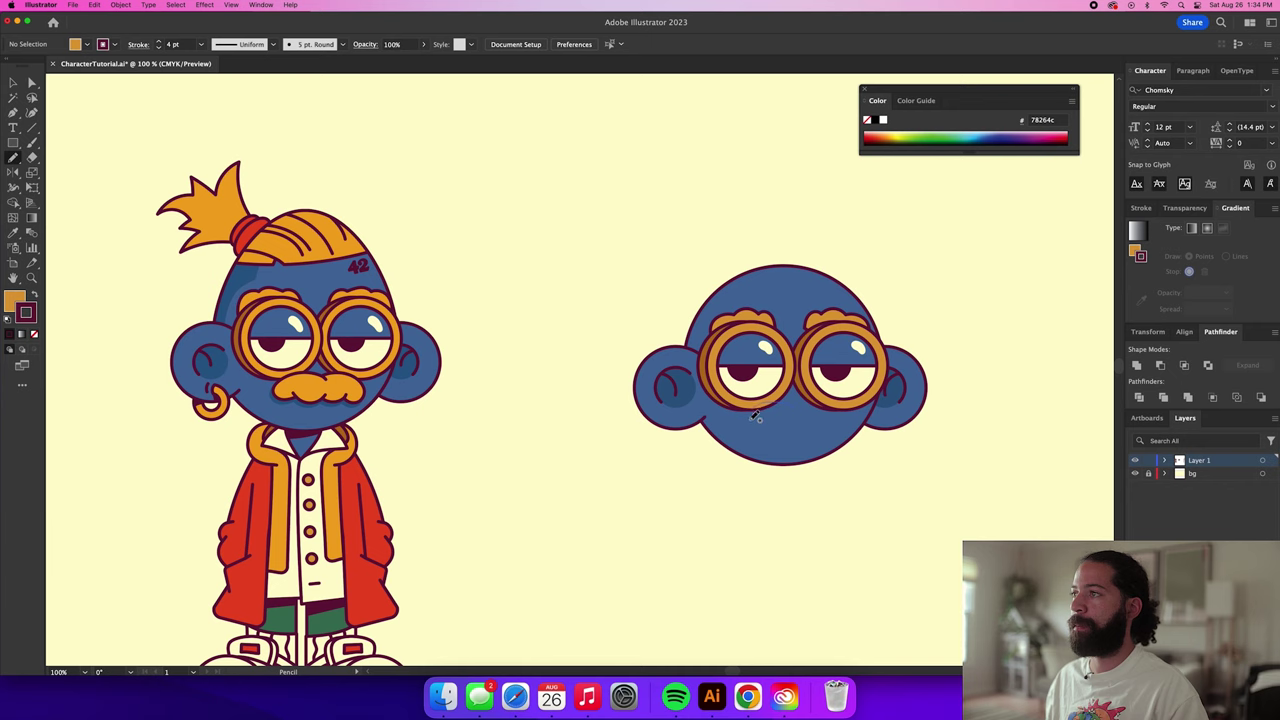
pyautogui.moveTo(773, 430); pyautogui.dragTo(846, 420)
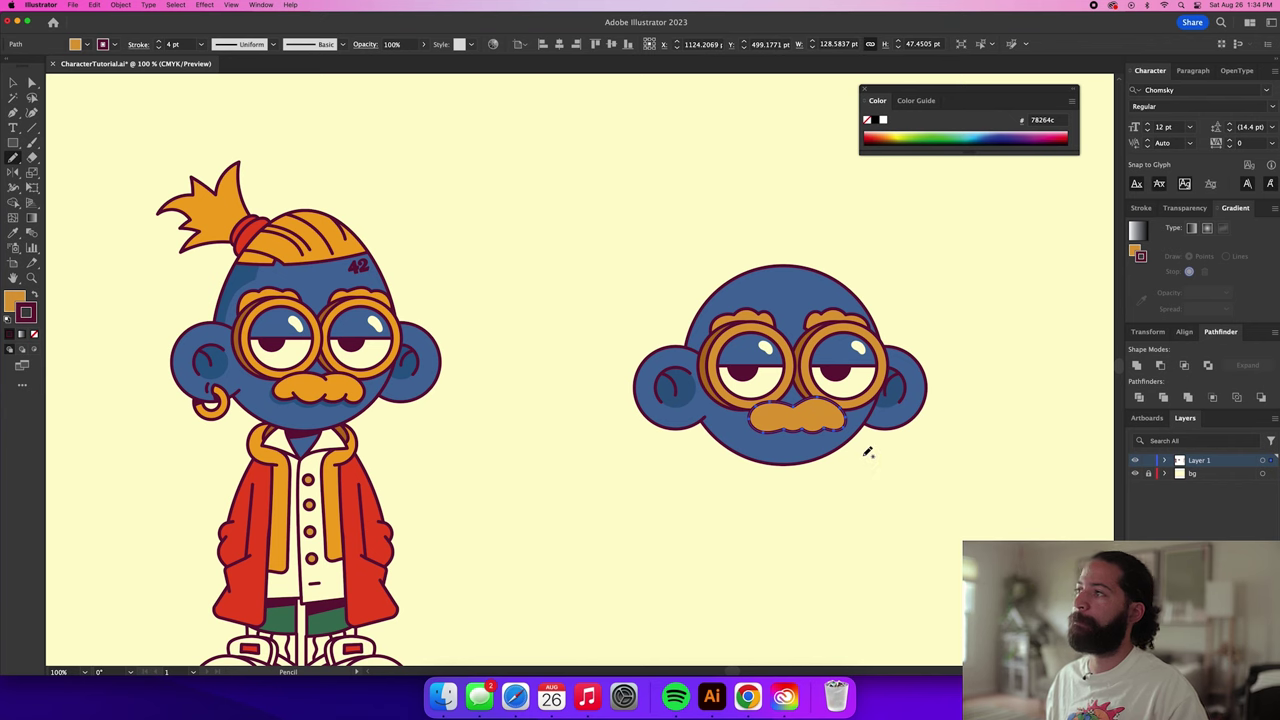
# Lower and smooth the mustache's upper right hump by shifting its anchor points and deleting the surplus one.
pyautogui.press('a')
pyautogui.scroll(3, 818, 405)
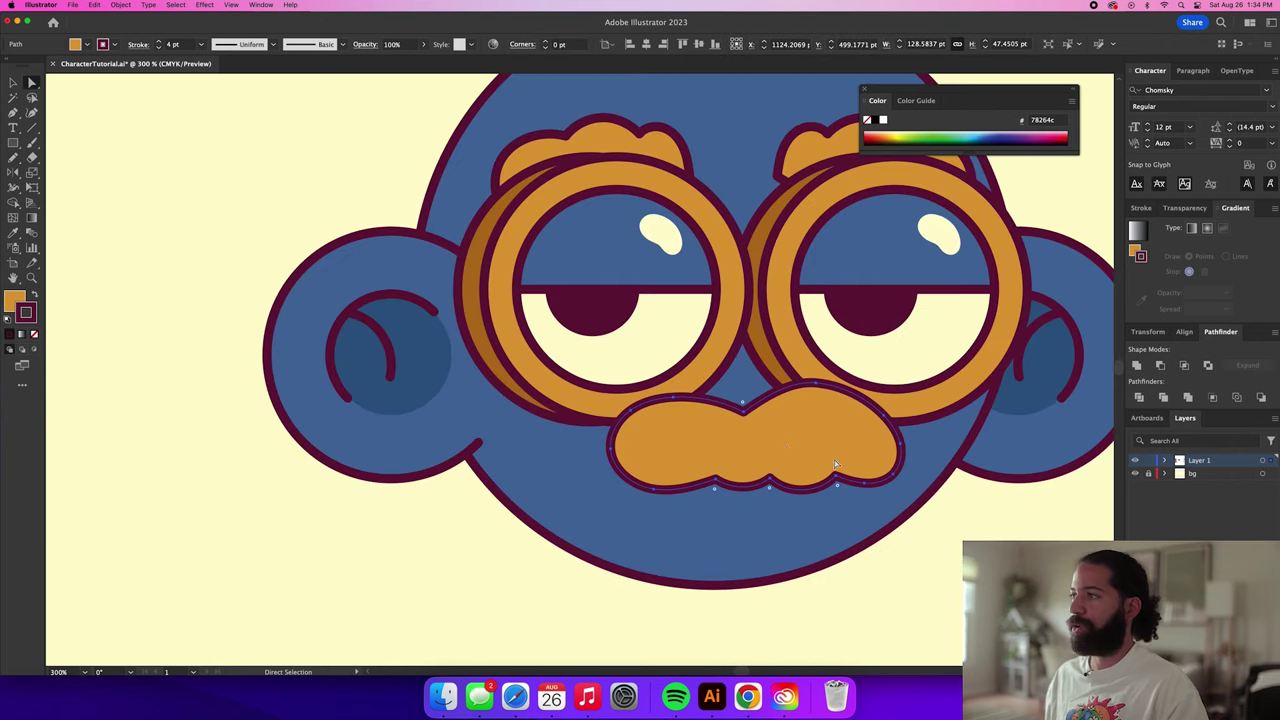
pyautogui.scroll(-2, 786, 446)
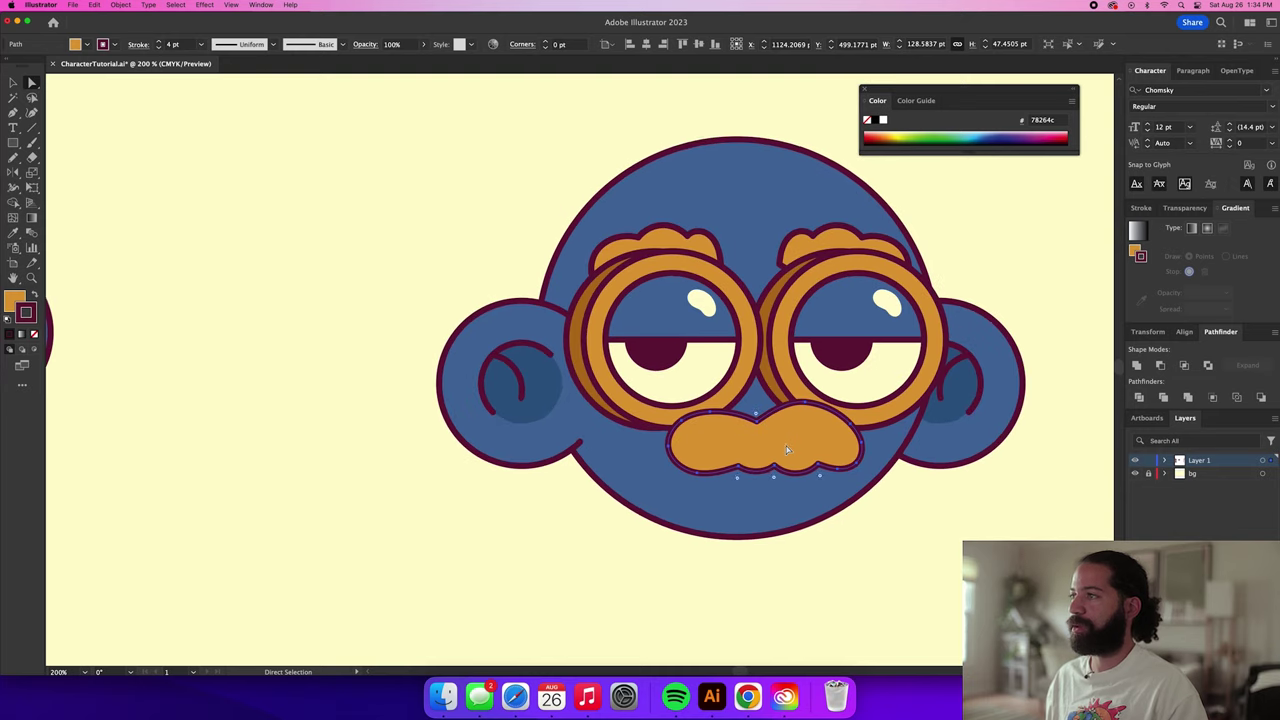
pyautogui.scroll(2, 786, 446)
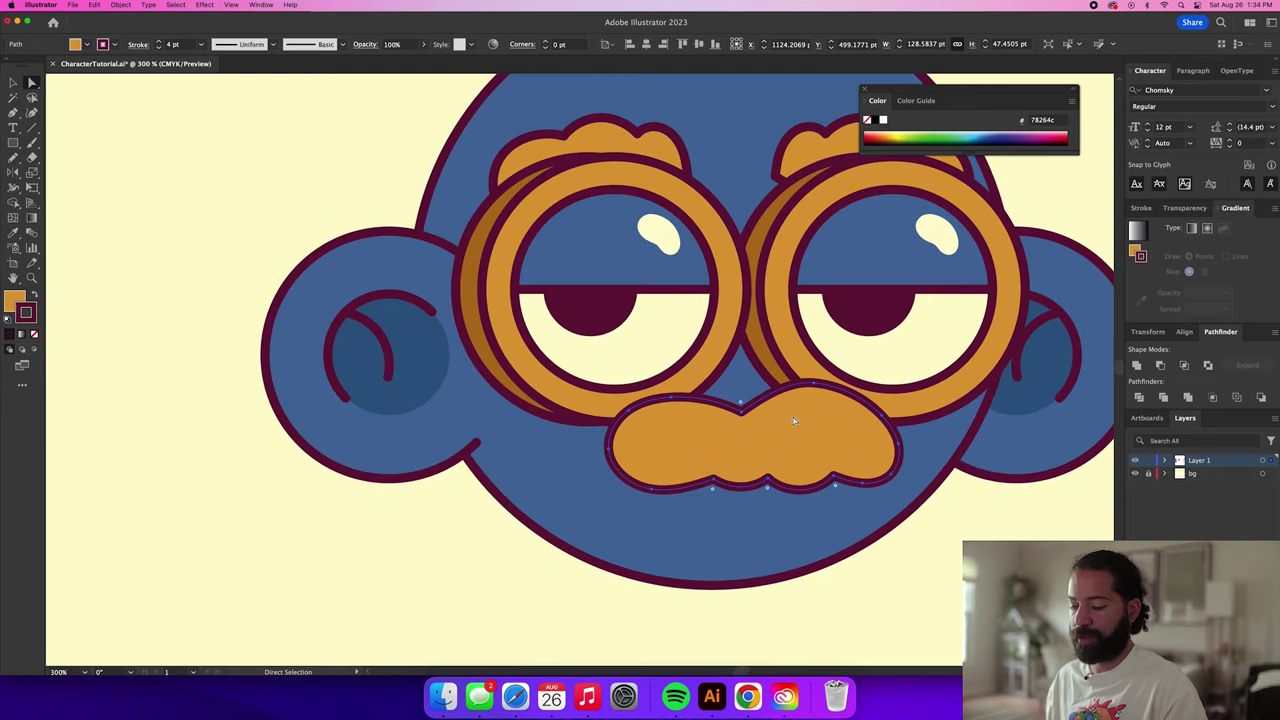
pyautogui.press('a')
pyautogui.click(813, 386)
pyautogui.moveTo(815, 390); pyautogui.dragTo(814, 393)
pyautogui.moveTo(881, 414); pyautogui.dragTo(882, 418)
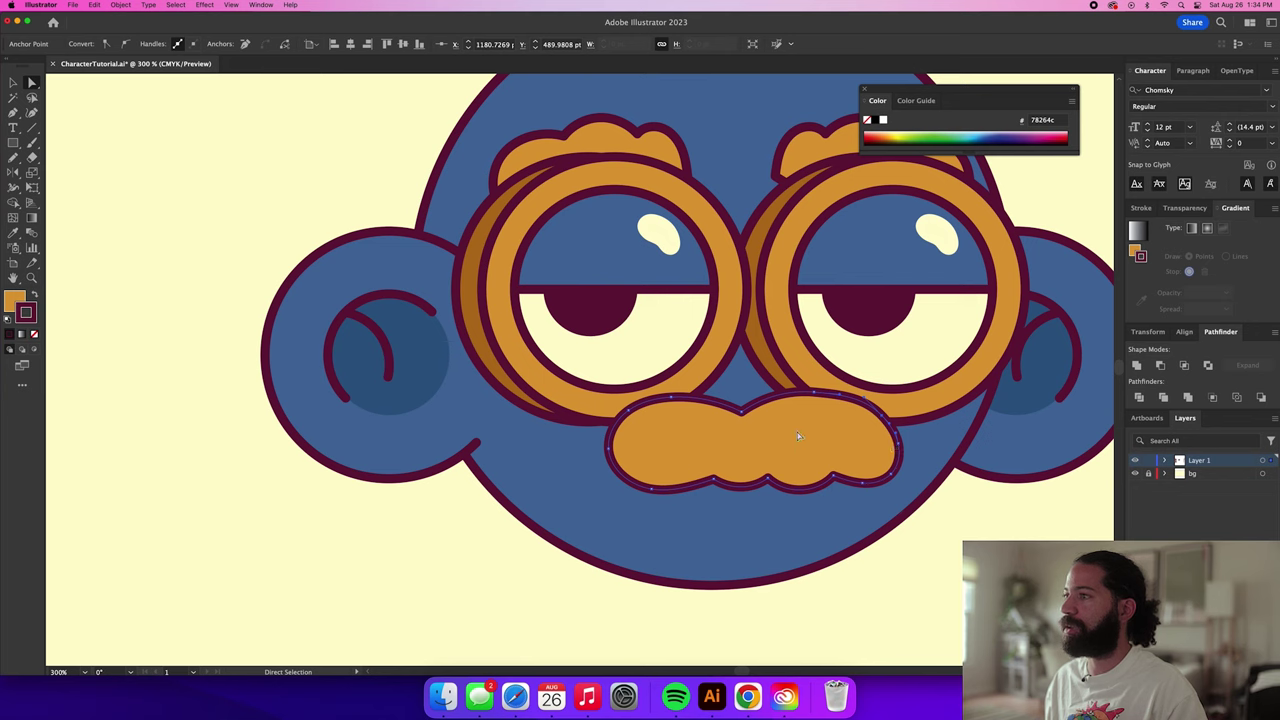
pyautogui.moveTo(814, 392); pyautogui.dragTo(817, 399)
pyautogui.press('-')
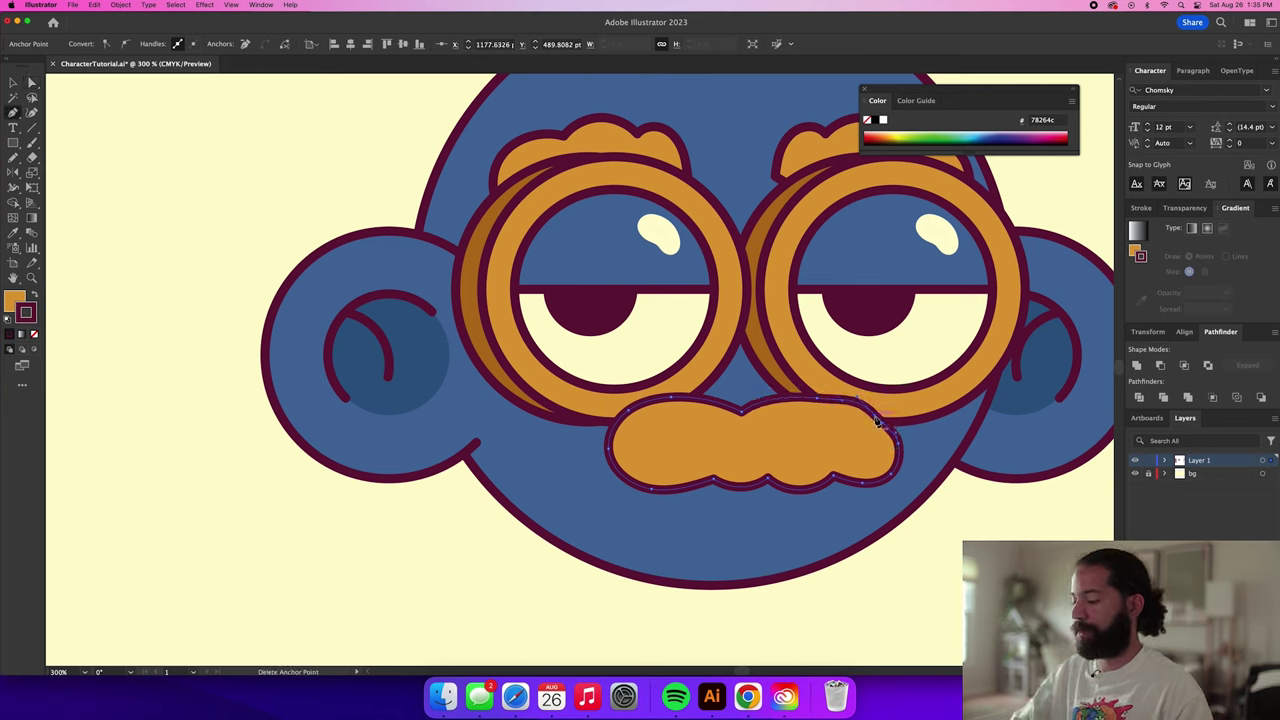
pyautogui.click(877, 422)
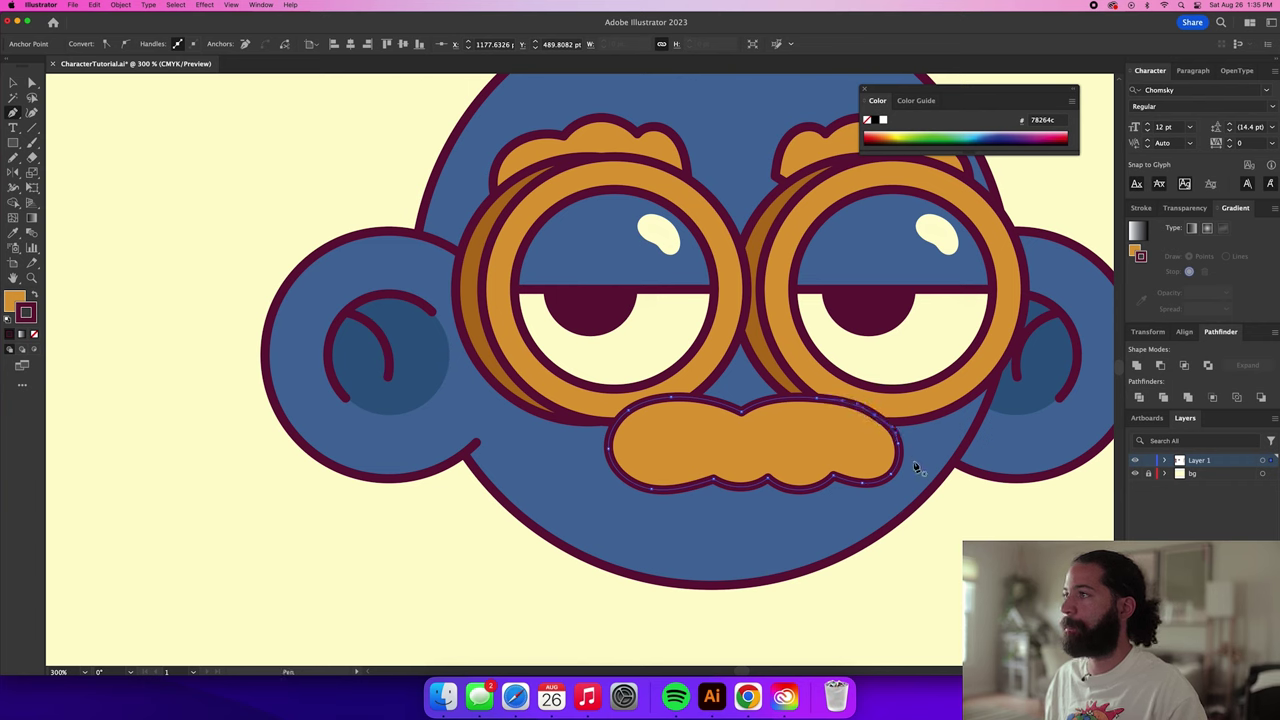
pyautogui.keyDown('super'); pyautogui.click(955, 510); pyautogui.keyUp('super')
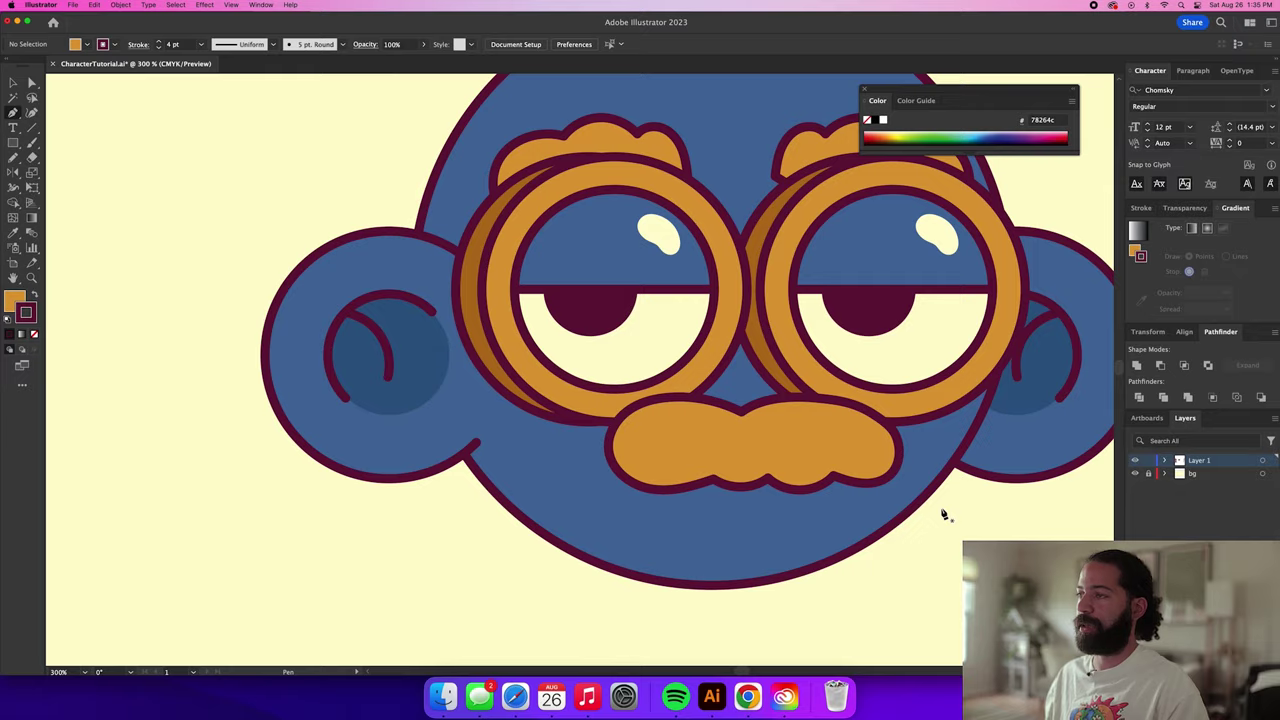
# Compare the new mustache with the one on the finished character.
pyautogui.scroll(-3, 945, 515)
pyautogui.scroll(3, 812, 510)
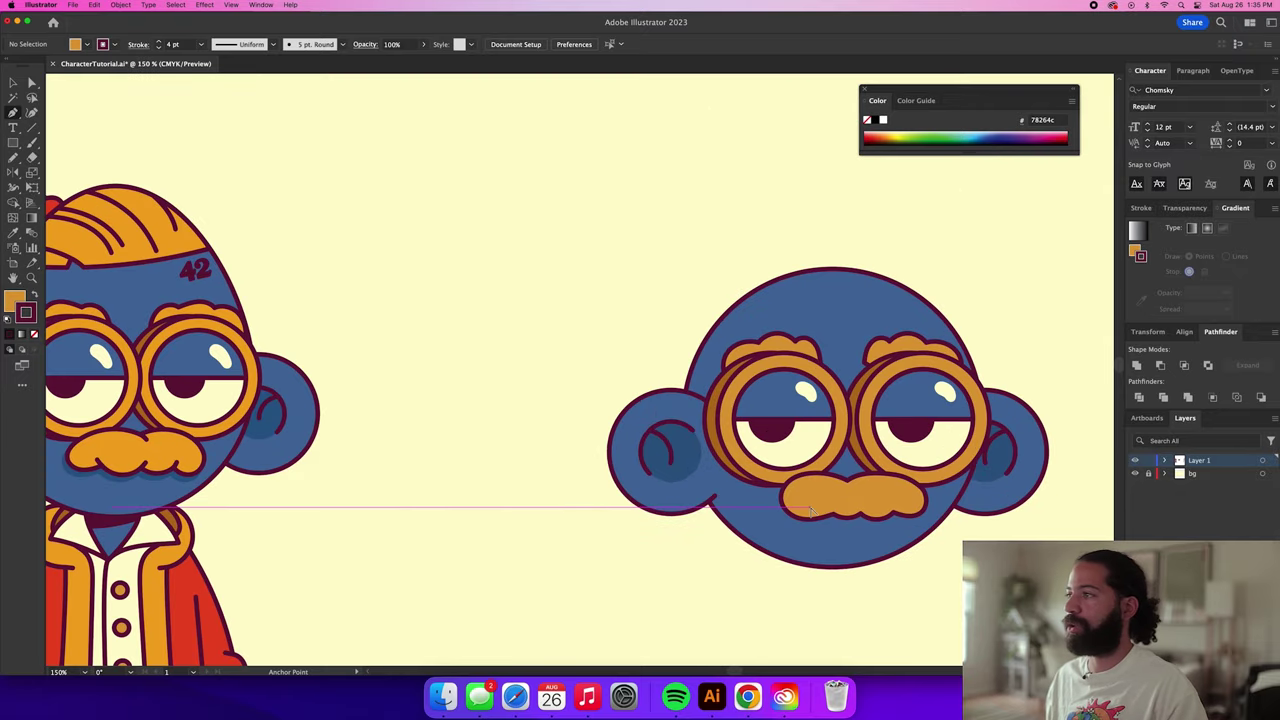
pyautogui.press('v')
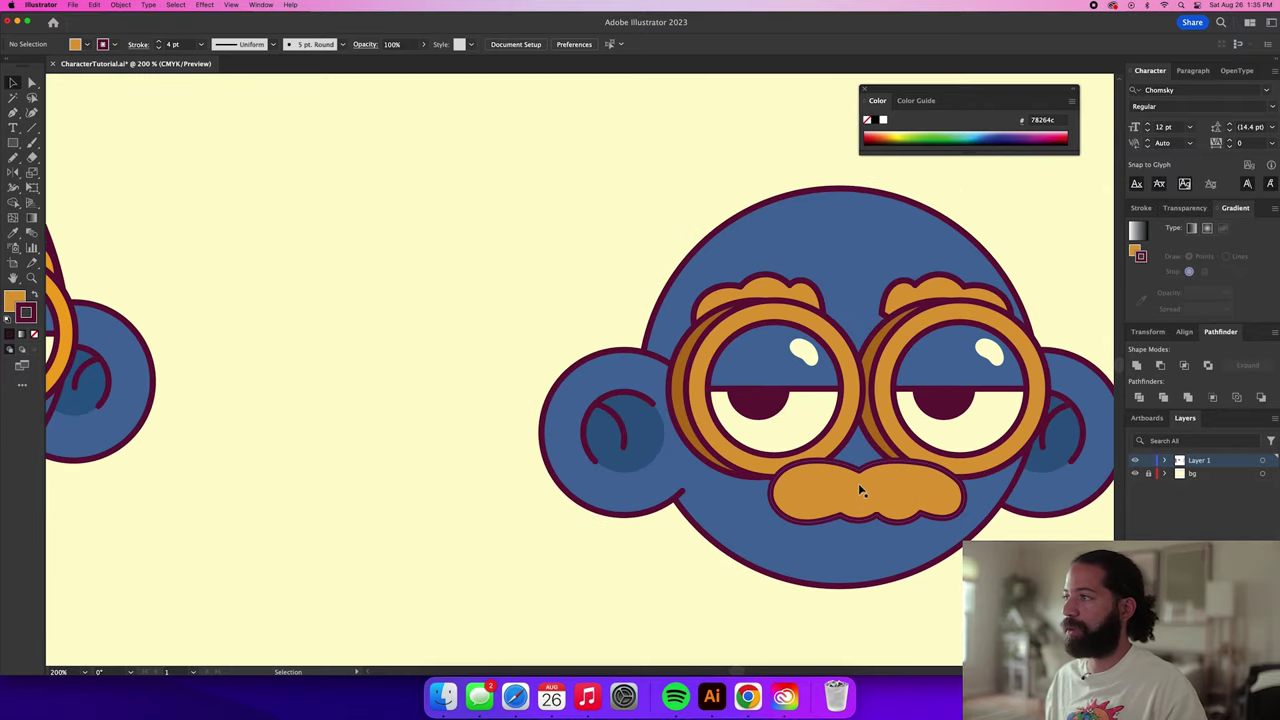
pyautogui.scroll(-1, 440, 474)
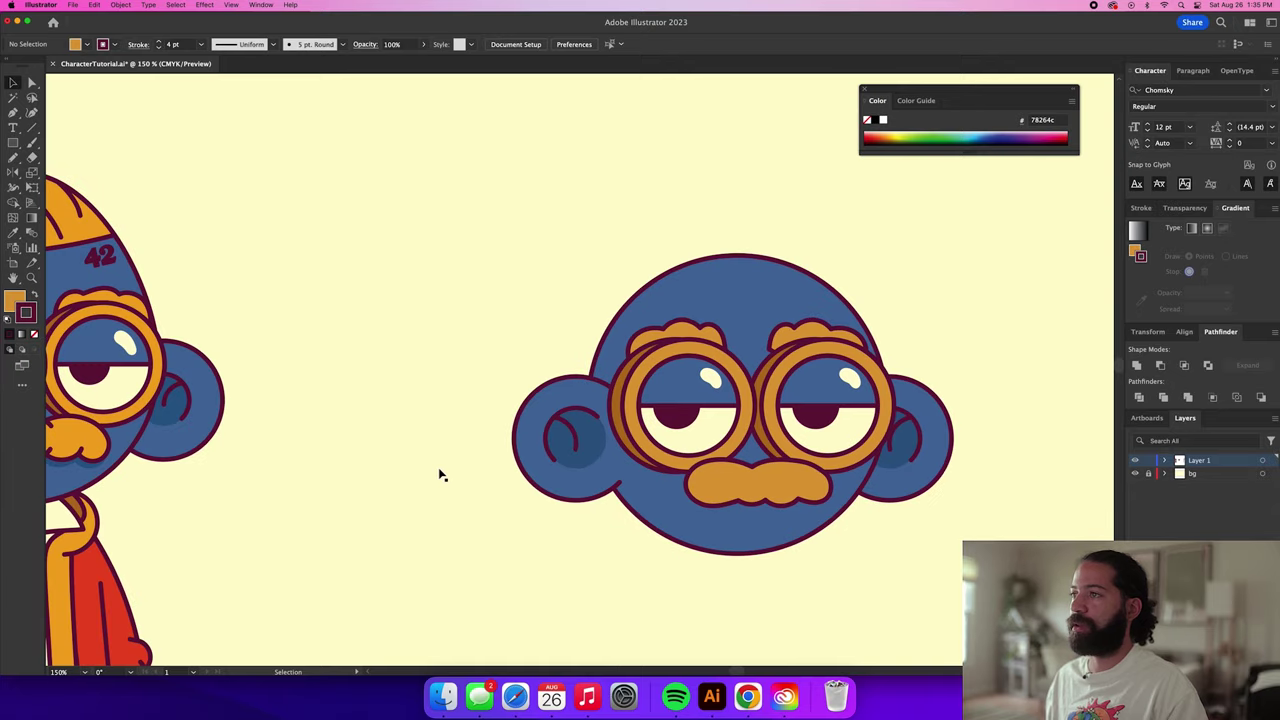
pyautogui.moveTo(440, 474); pyautogui.dragTo(743, 469)
pyautogui.moveTo(363, 432); pyautogui.dragTo(355, 458)
pyautogui.hscroll(5, 608, 449)
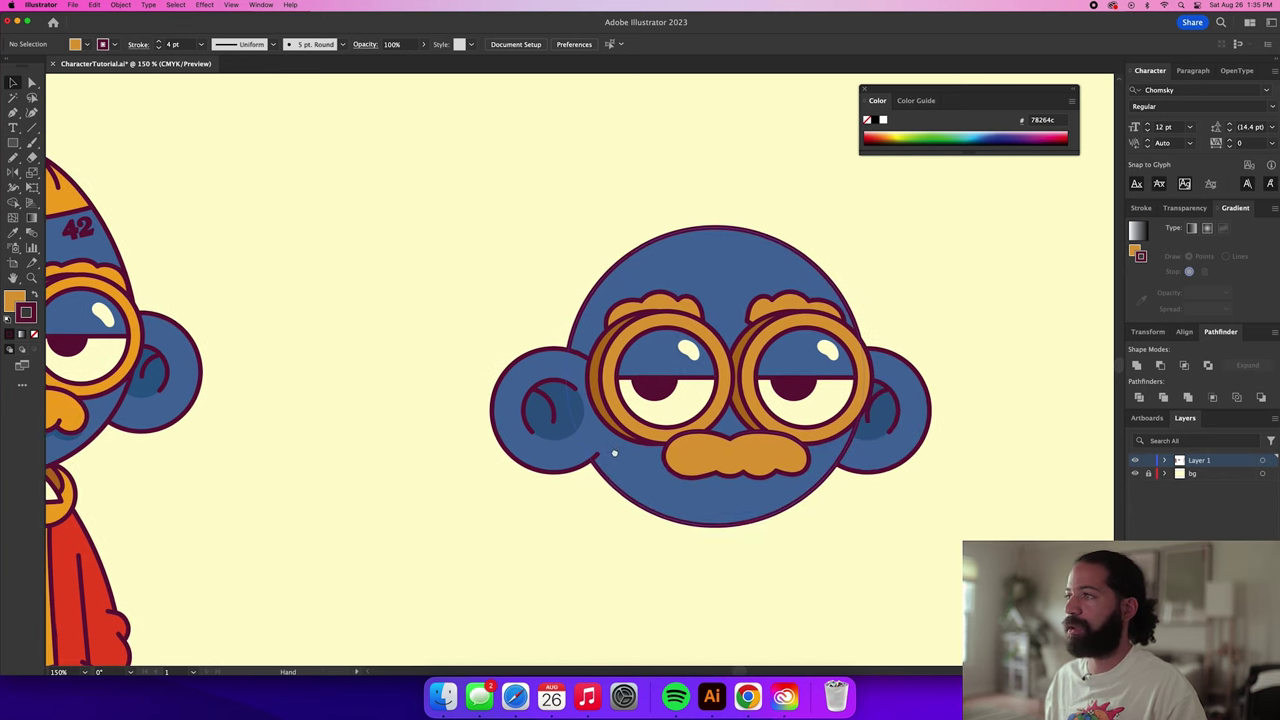
pyautogui.scroll(-3, 729, 453)
# Draw short crease strokes into the mustache at its top notch and its three lower notches with the Pen tool.
pyautogui.press('p')
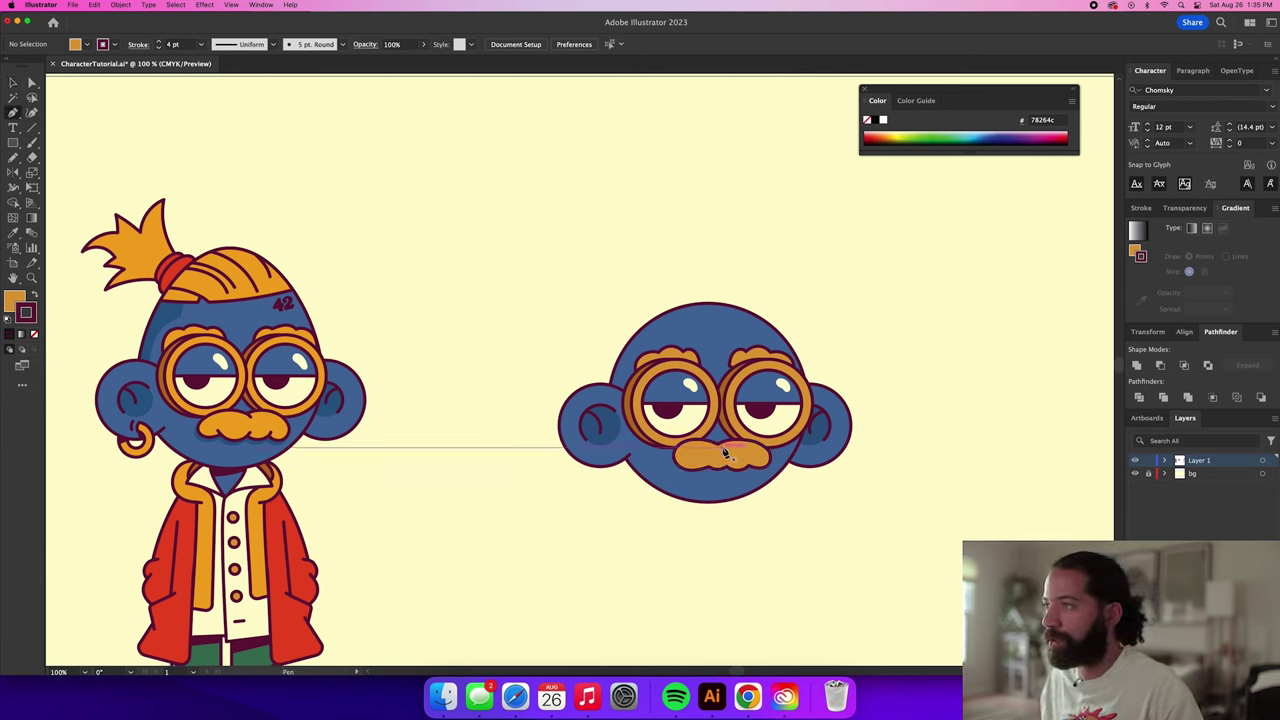
pyautogui.click(722, 450)
pyautogui.press('super+z')
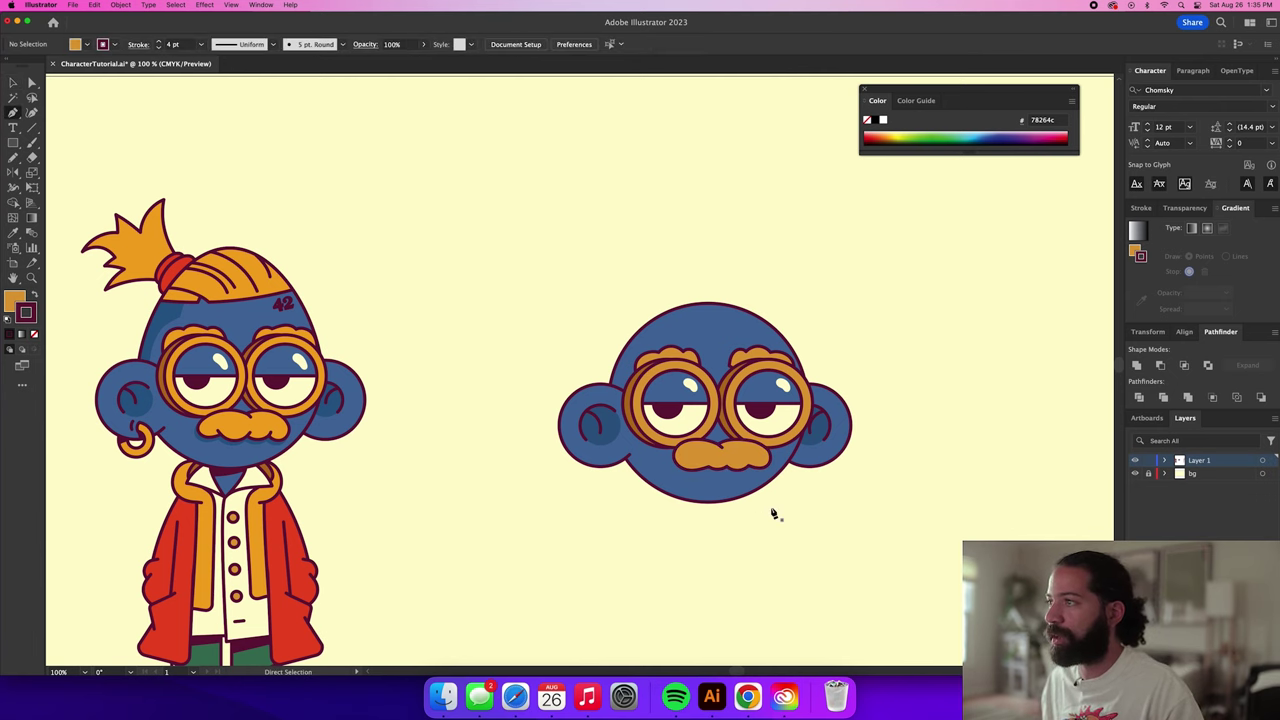
pyautogui.keyDown('alt'); pyautogui.scroll(4, 710, 465); pyautogui.keyUp('alt')
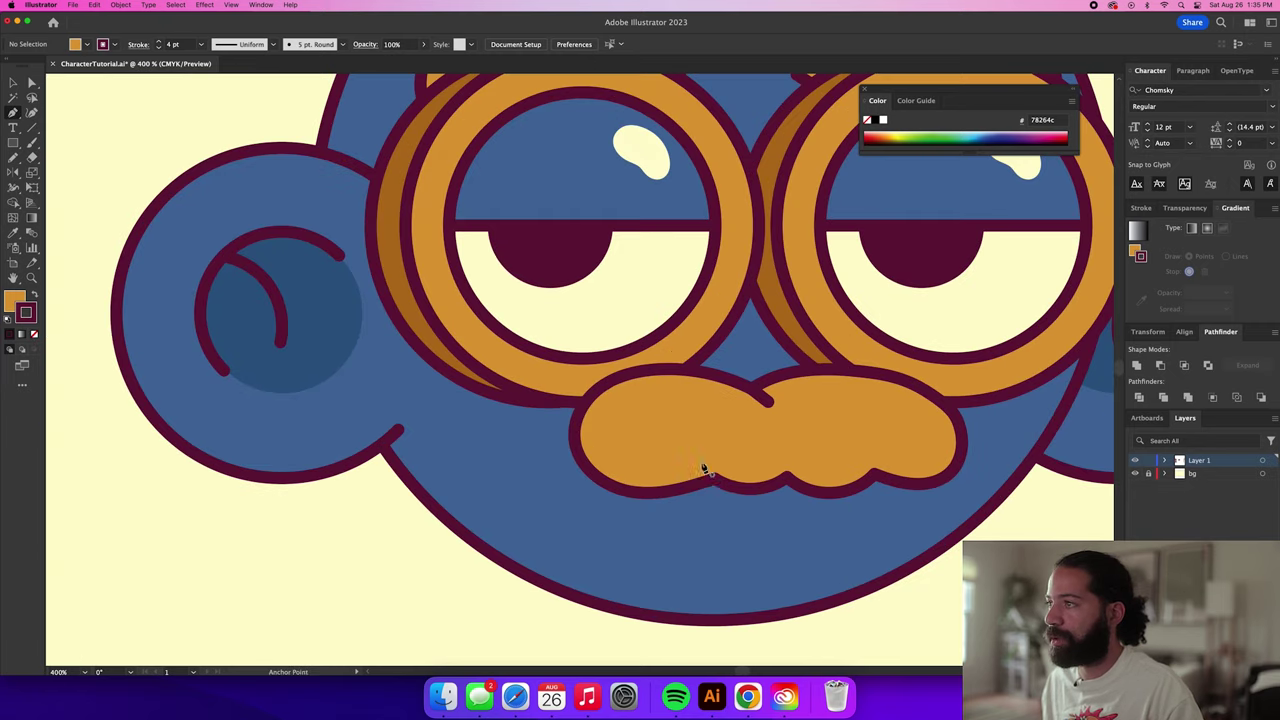
pyautogui.click(700, 468)
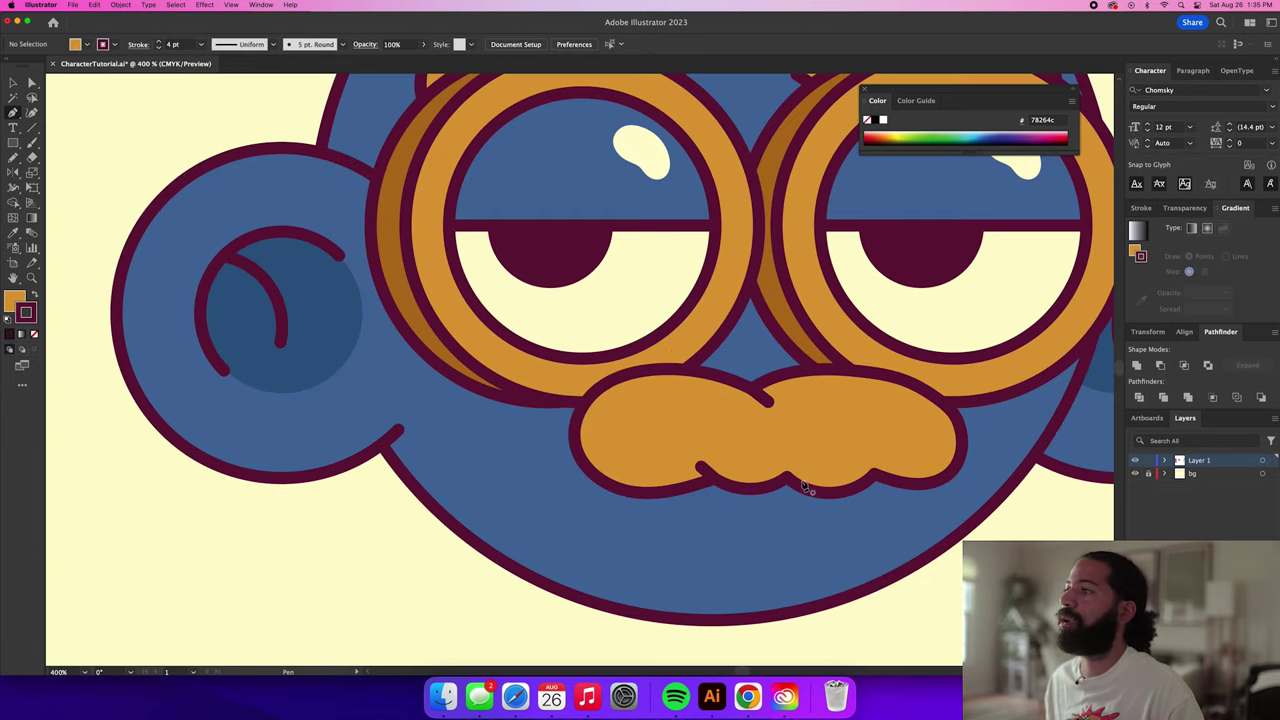
pyautogui.moveTo(796, 467); pyautogui.dragTo(788, 479)
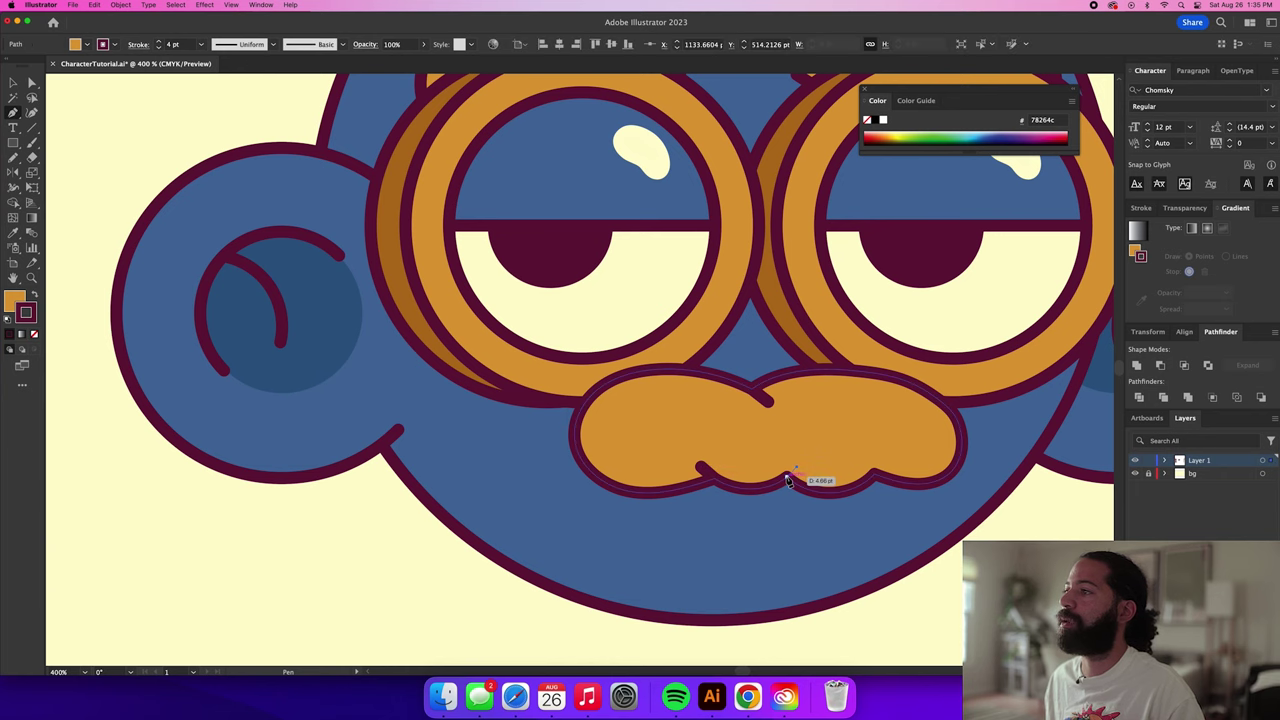
pyautogui.click(788, 479)
pyautogui.keyDown('alt'); pyautogui.scroll(-3, 886, 527); pyautogui.keyUp('alt')
pyautogui.press('Escape')
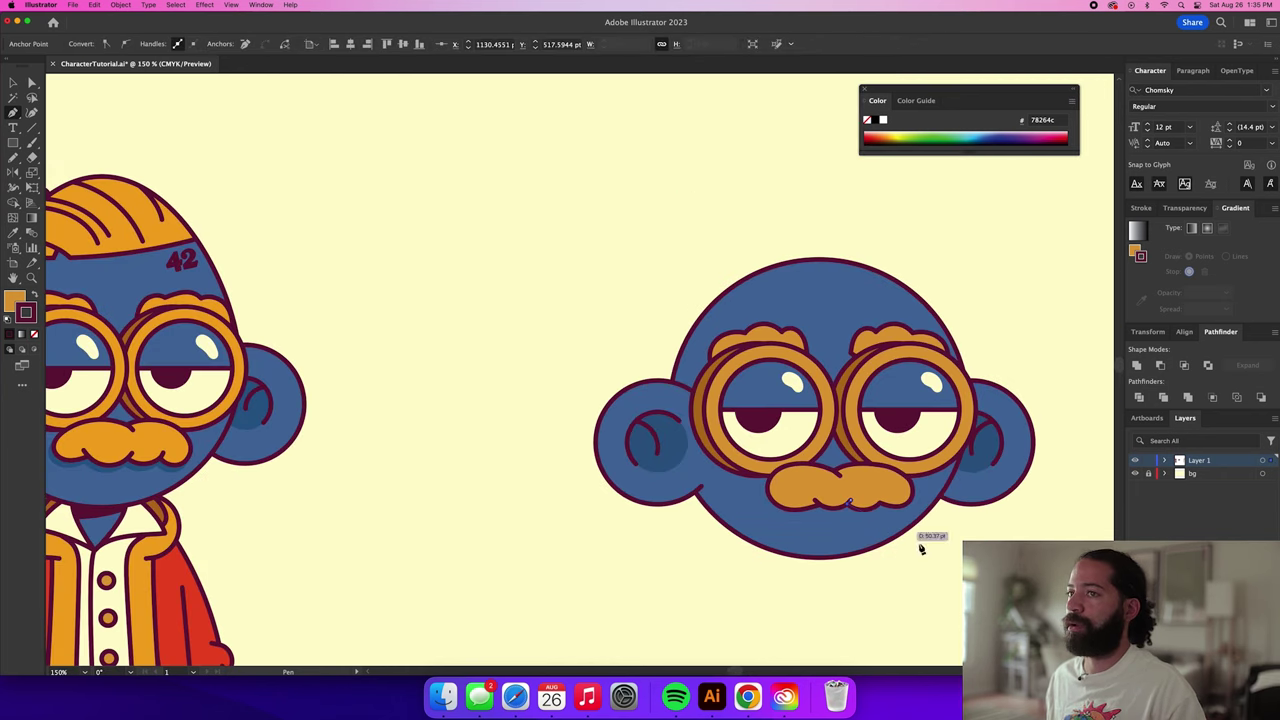
pyautogui.keyDown('alt'); pyautogui.scroll(2, 886, 524); pyautogui.keyUp('alt')
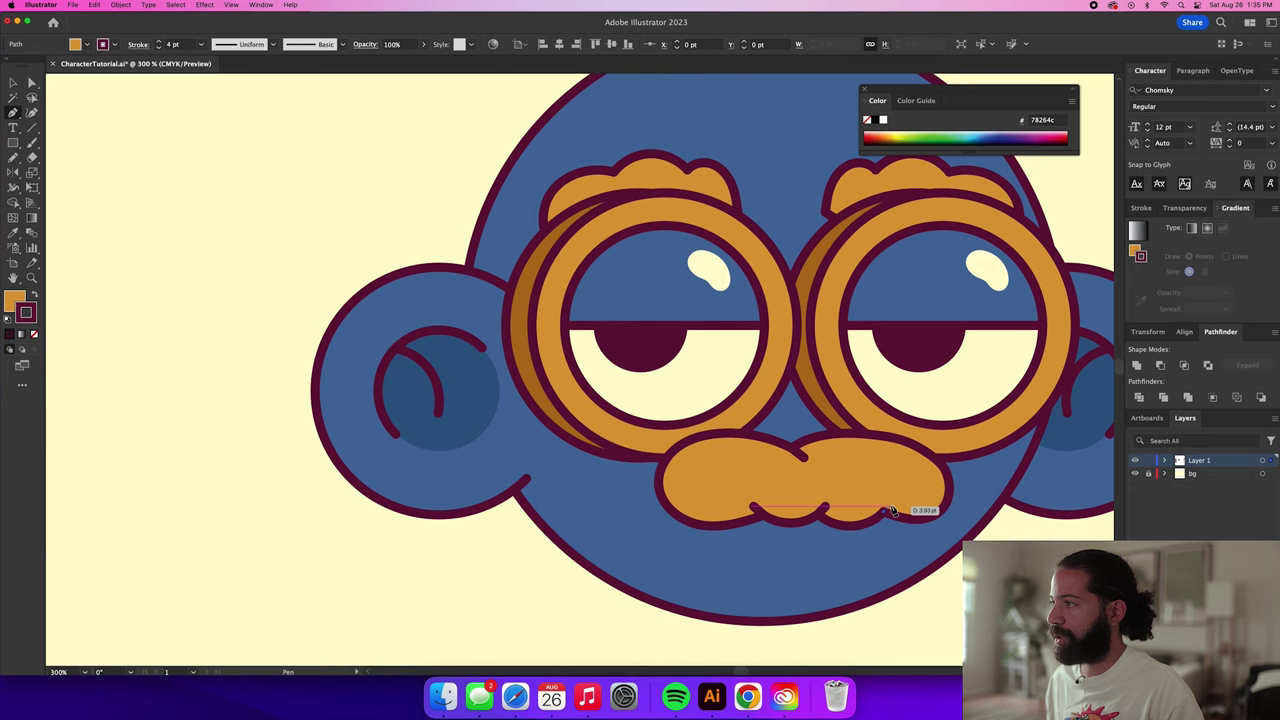
pyautogui.hotkey('shift', 'c')
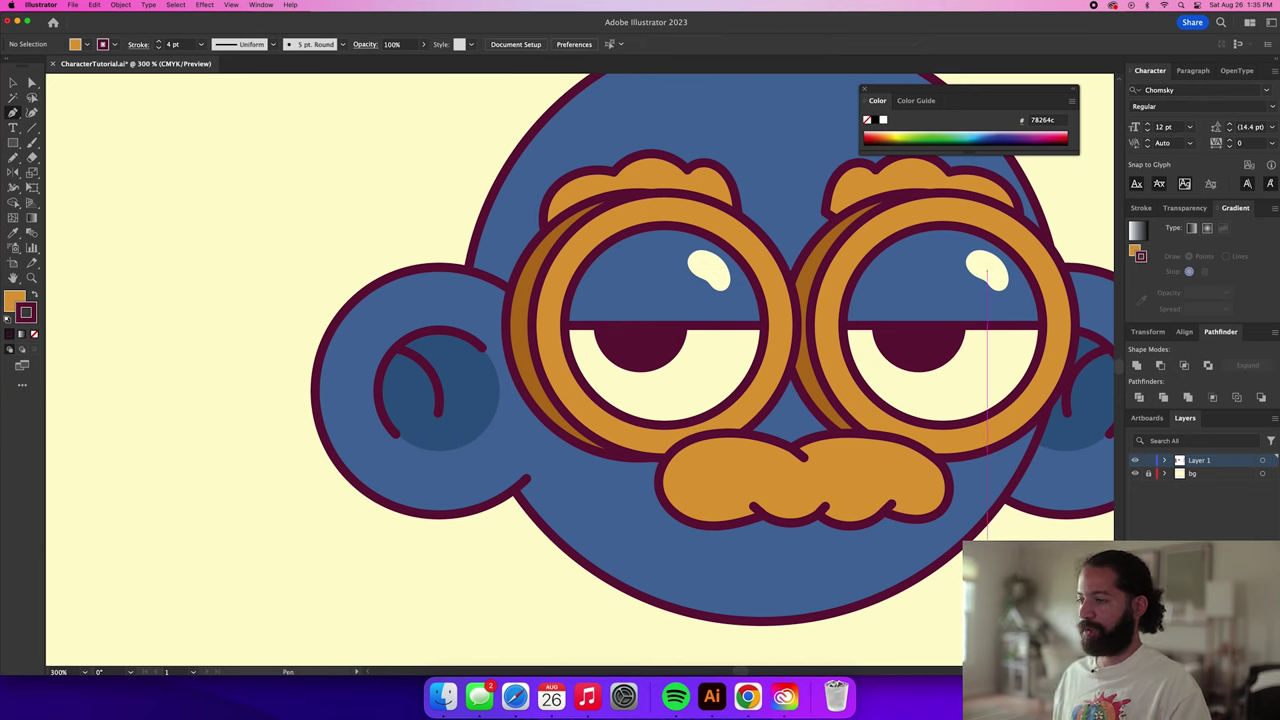
# Select the mustache together with its crease strokes and shift them slightly left and up on the face.
pyautogui.keyDown('super'); pyautogui.click(835, 515); pyautogui.keyUp('super')
pyautogui.keyDown('shift'); pyautogui.click(824, 509); pyautogui.keyUp('shift')
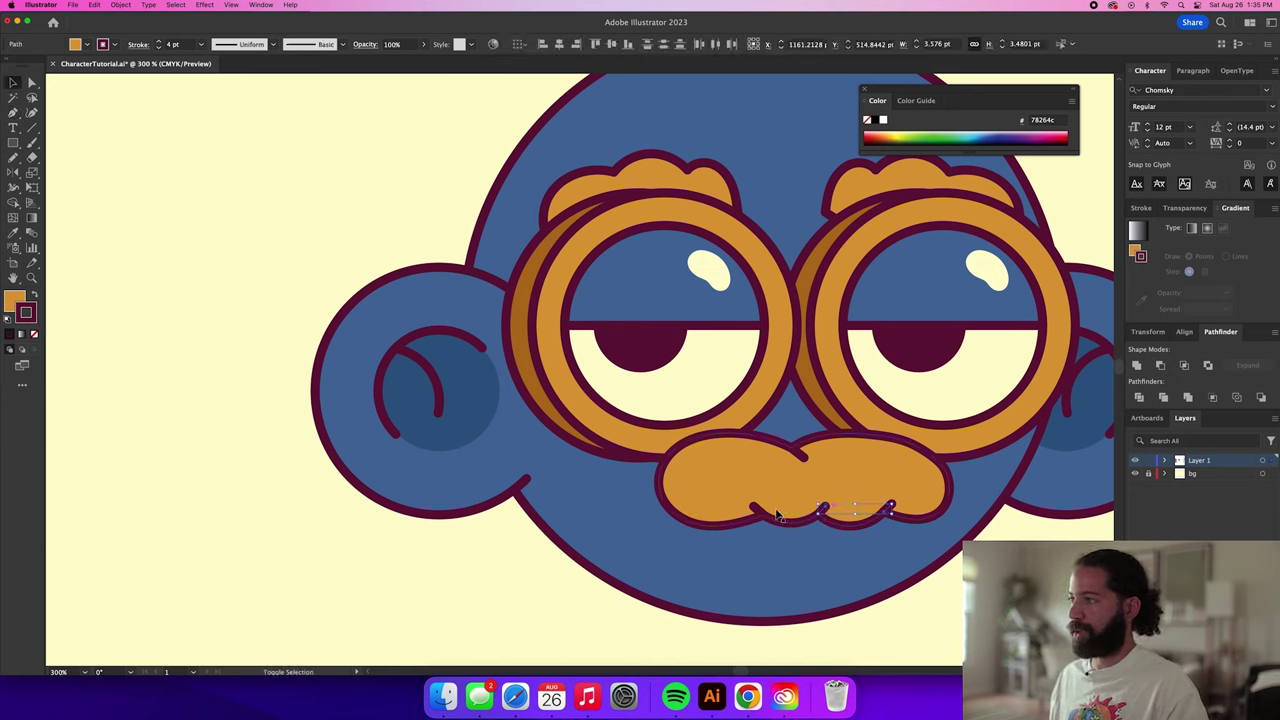
pyautogui.keyDown('shift'); pyautogui.click(757, 509); pyautogui.keyUp('shift')
pyautogui.keyDown('shift'); pyautogui.click(801, 456); pyautogui.keyUp('shift')
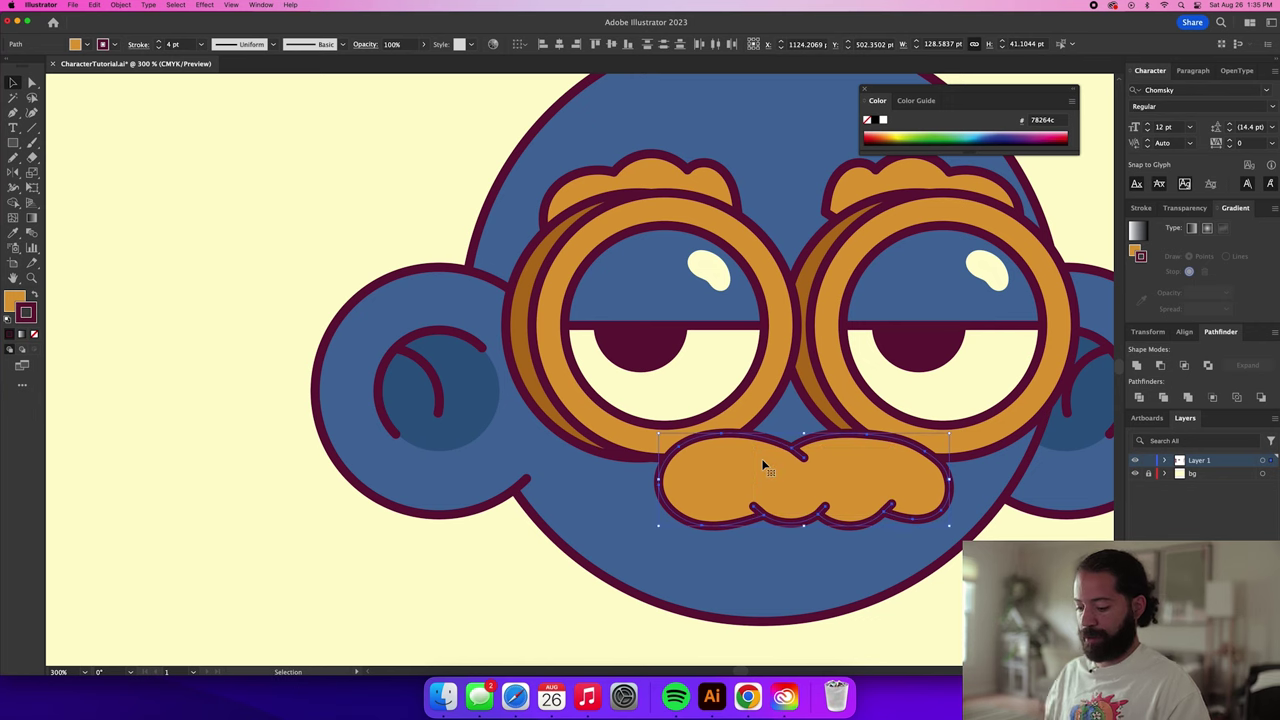
pyautogui.click(763, 463)
pyautogui.moveTo(858, 479); pyautogui.dragTo(848, 475)
pyautogui.press('super+shift+a')
pyautogui.press('super+minus')
pyautogui.press('super+minus')
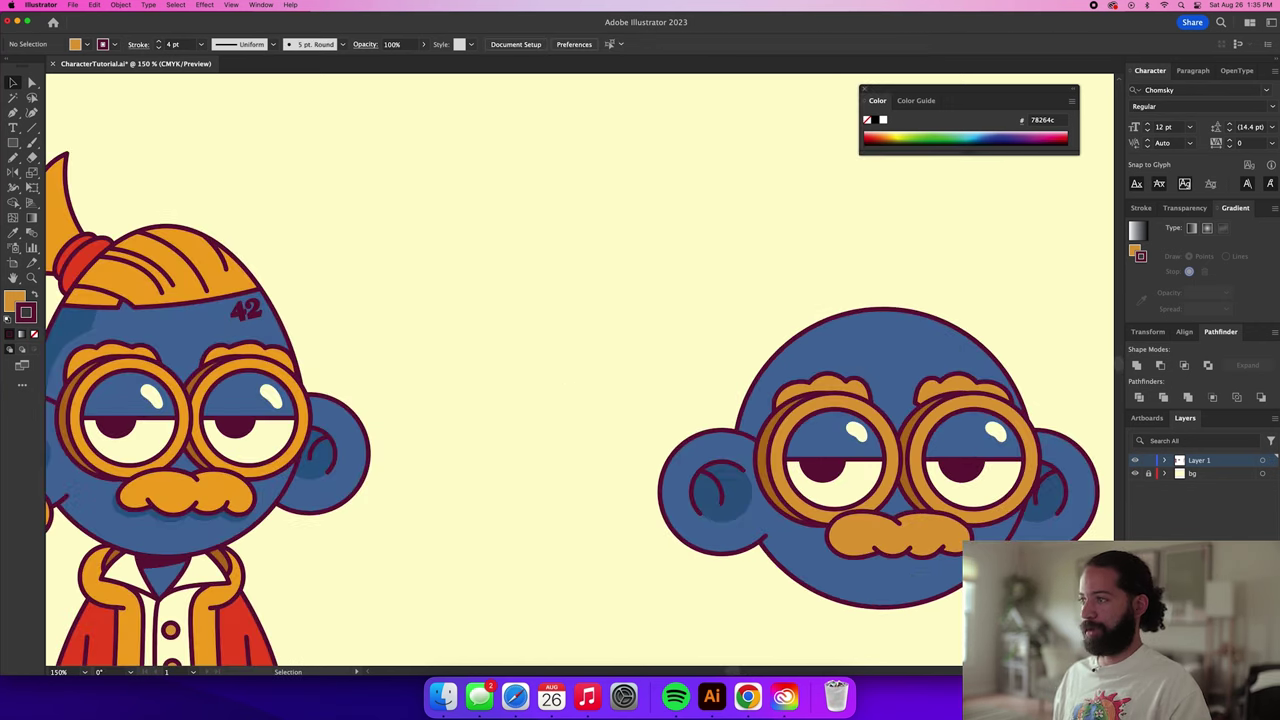
# Pull the head circle's top anchor point straight up to stretch the head into an egg shape.
pyautogui.press('super+minus')
pyautogui.scroll(-3, 924, 547)
pyautogui.hscroll(2, 924, 547)
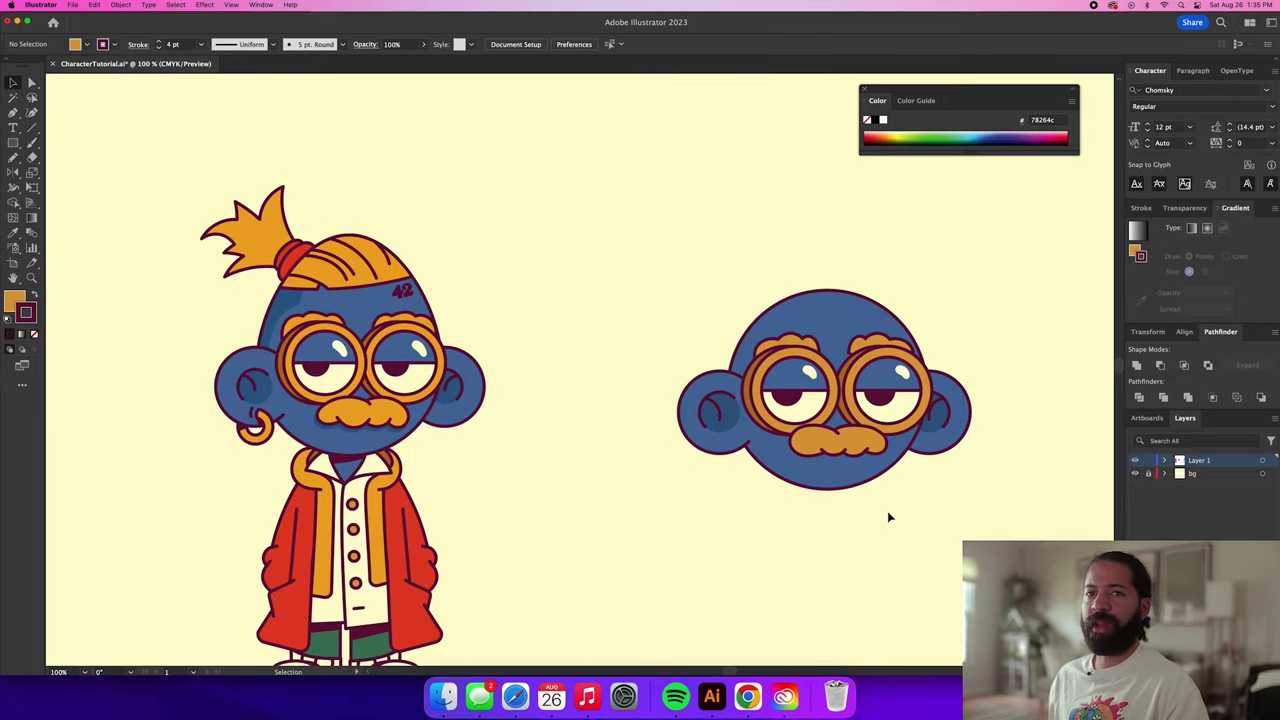
pyautogui.press('a')
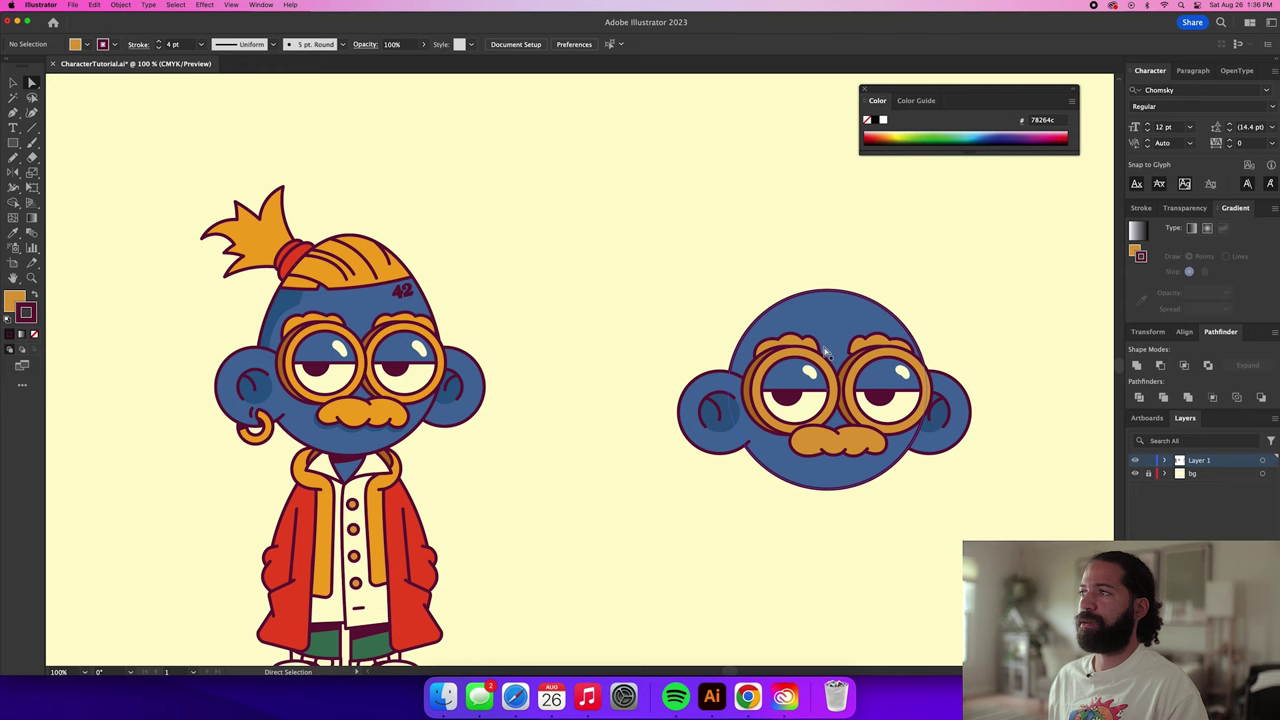
pyautogui.click(827, 290)
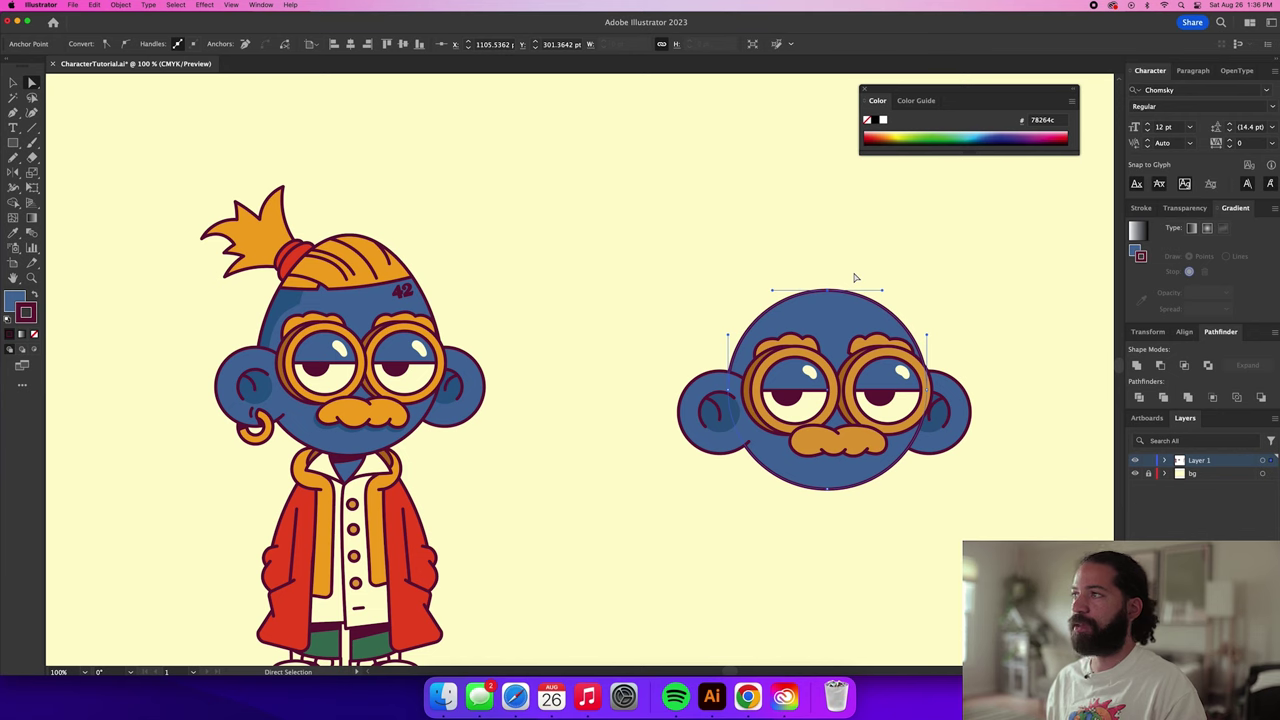
pyautogui.moveTo(829, 294); pyautogui.dragTo(827, 238)
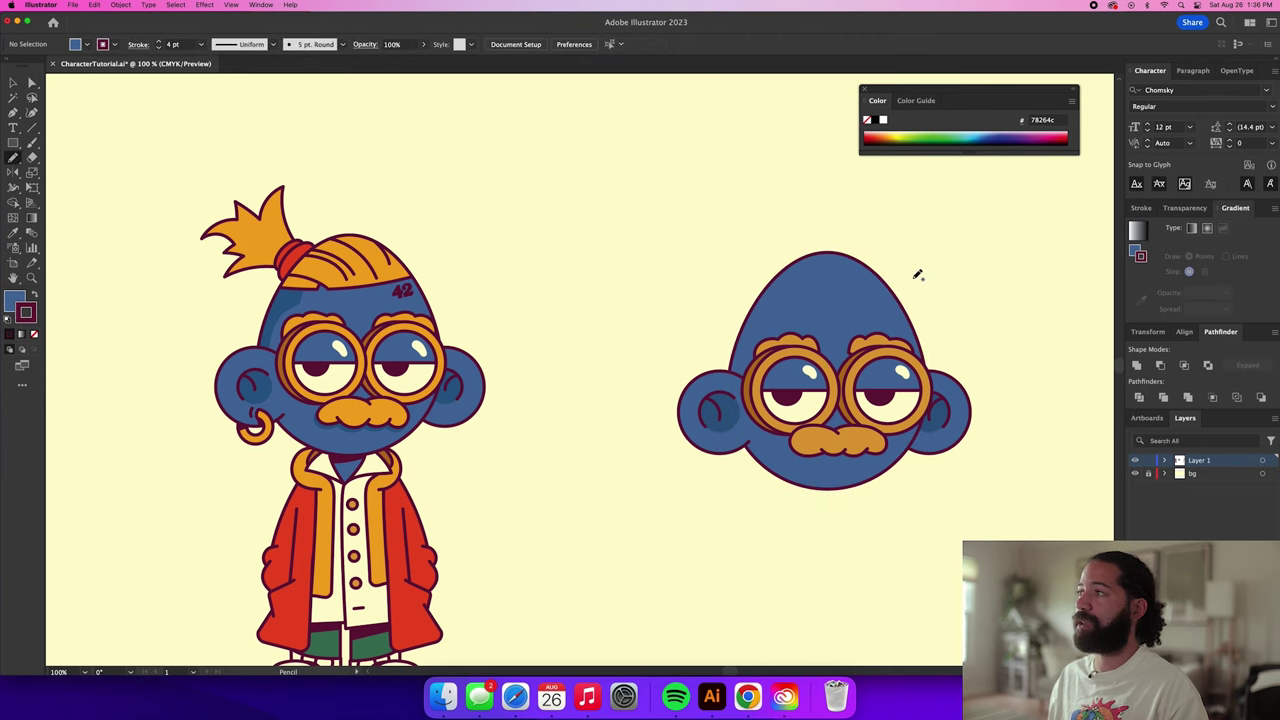
# Draw a freehand shape over the top of the head with the Pencil tool and intersect it with a front copy of the head.
pyautogui.moveTo(744, 295)
pyautogui.mouseDown()
pyautogui.moveTo(779, 238)
pyautogui.moveTo(822, 226)
pyautogui.moveTo(926, 279)
pyautogui.mouseUp()
pyautogui.press('v')
pyautogui.click(875, 316)
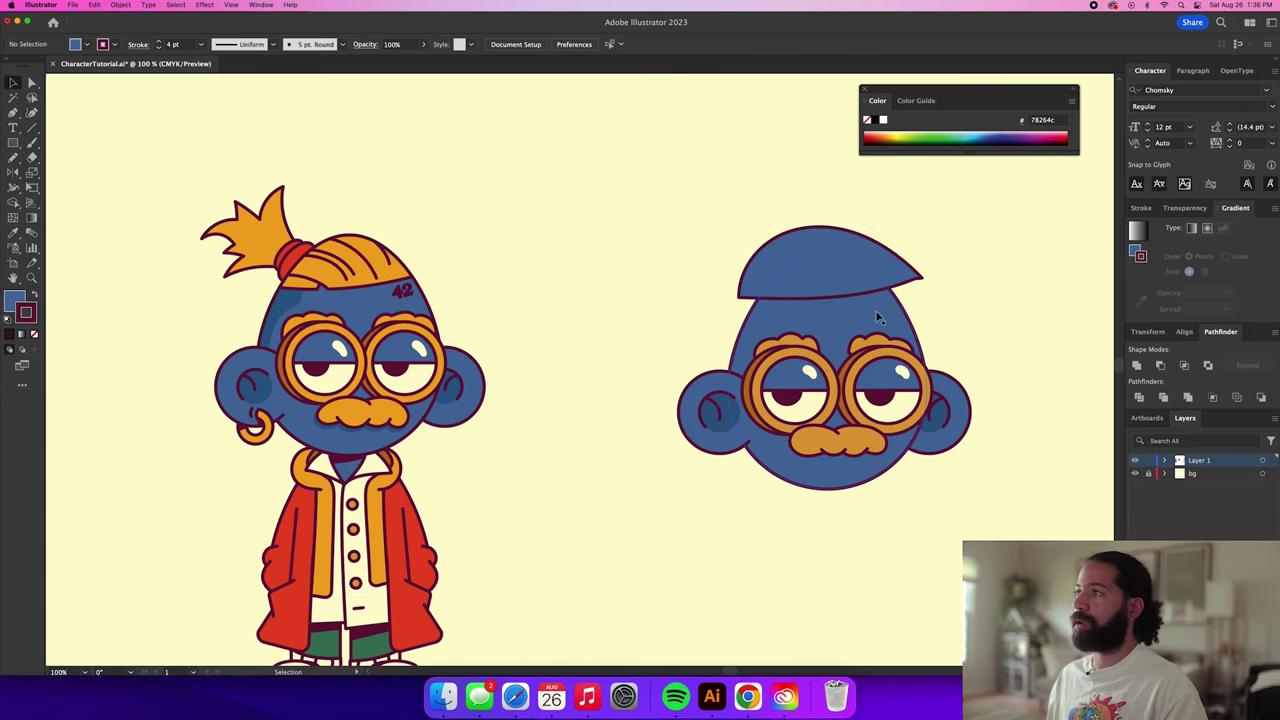
pyautogui.press('a')
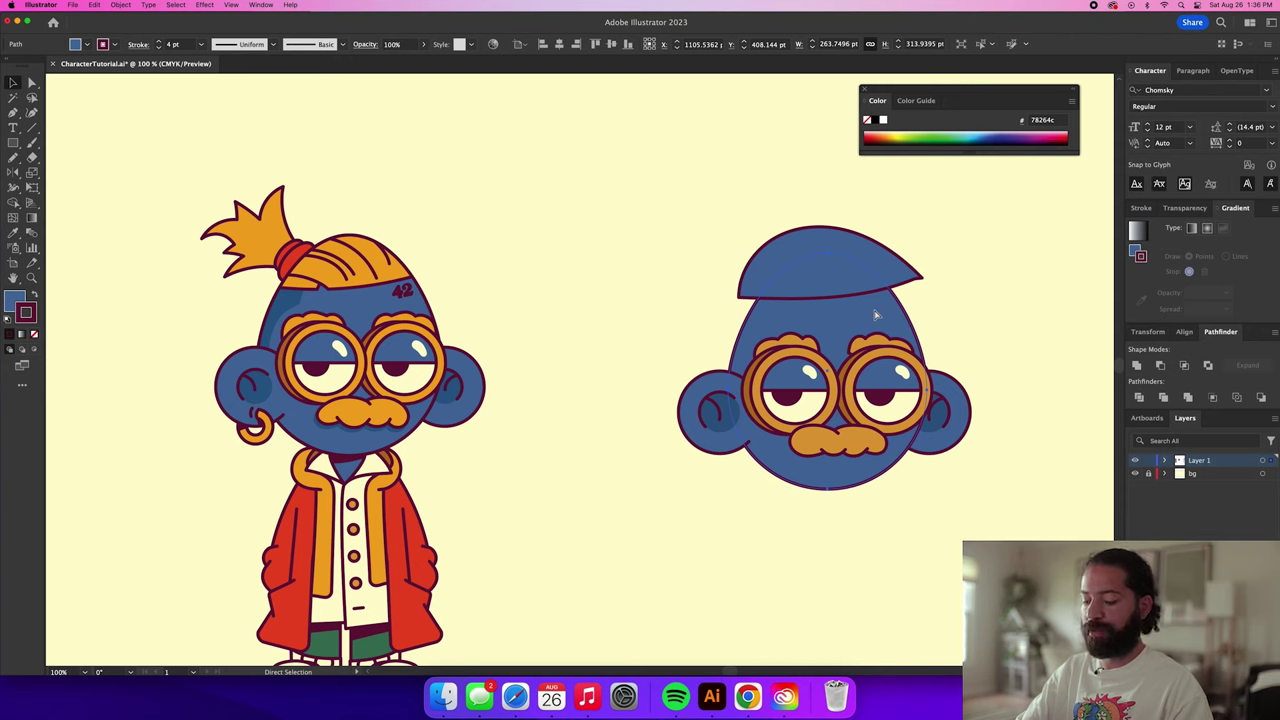
pyautogui.press('v')
pyautogui.press('super+shift+bracketright')
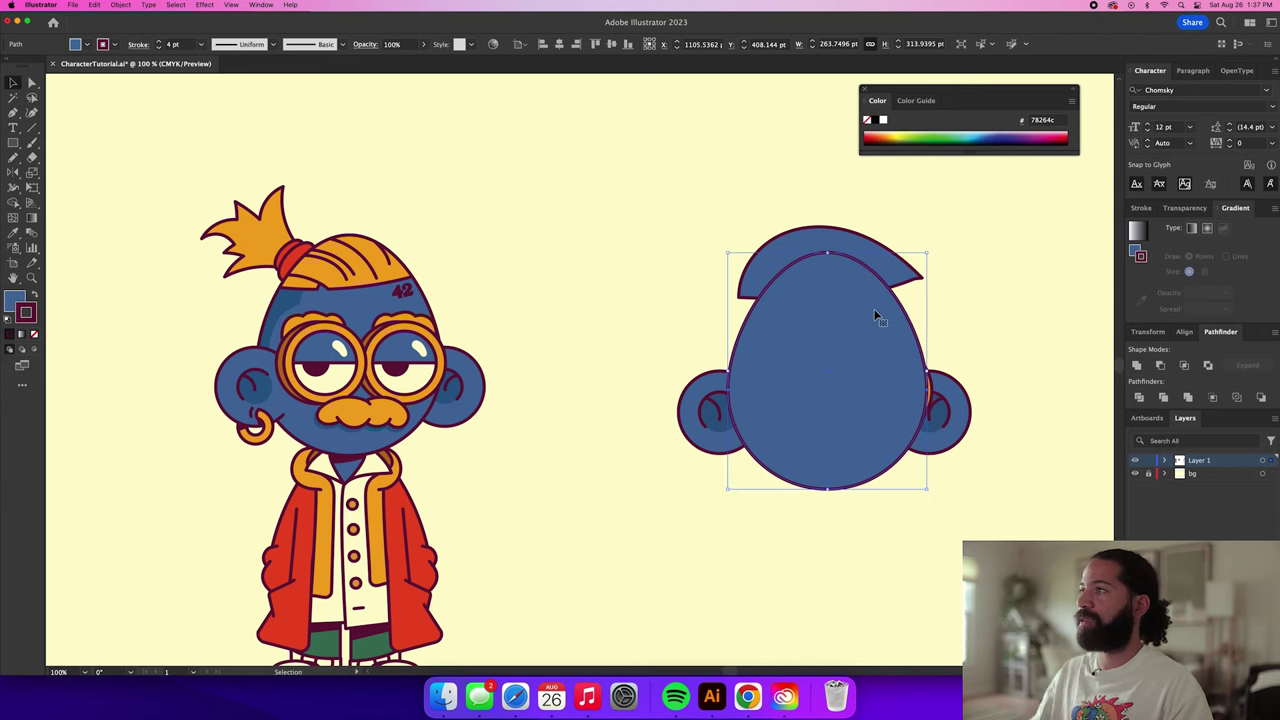
pyautogui.keyDown('shift'); pyautogui.click(886, 268); pyautogui.keyUp('shift')
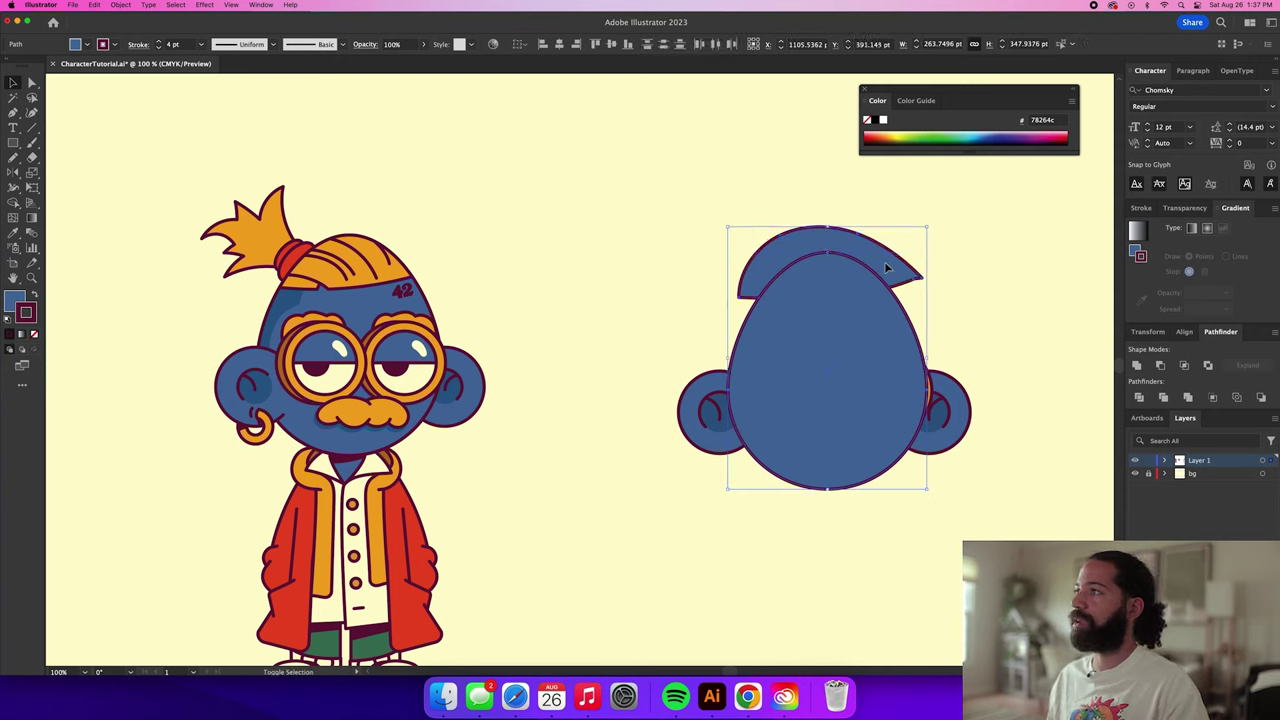
pyautogui.click(1183, 366)
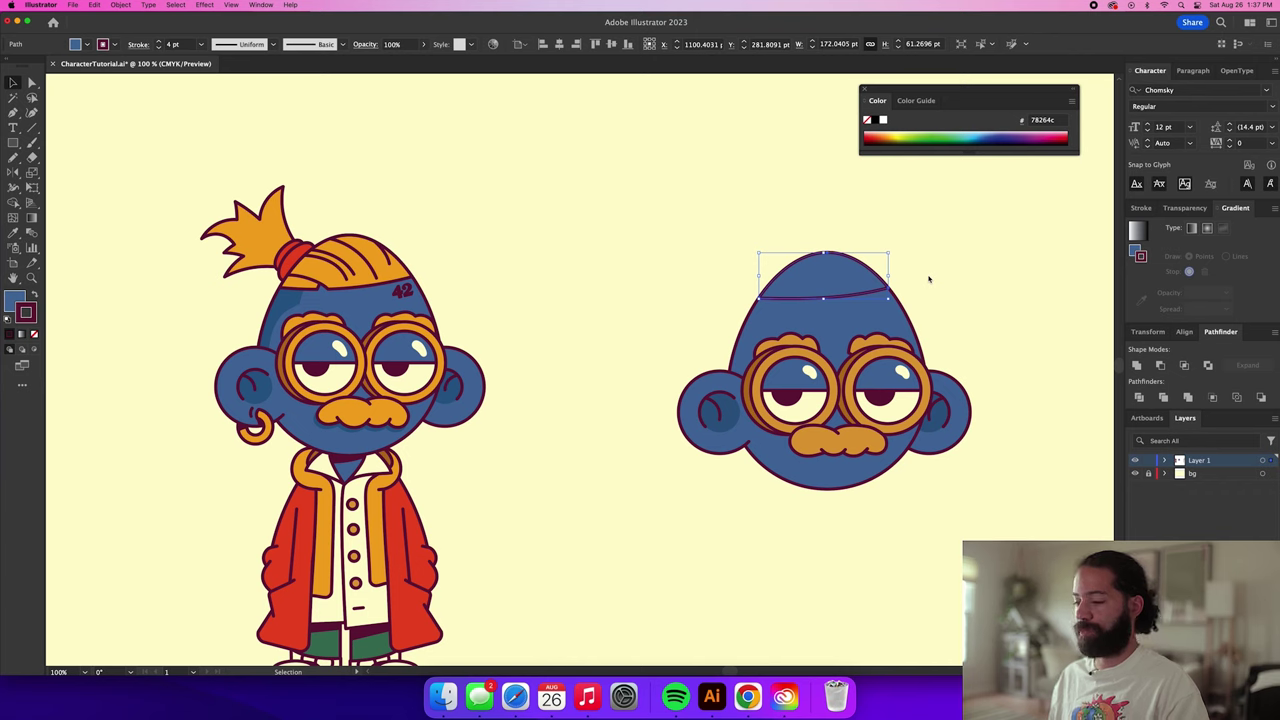
# Fill the hair cap with the orange sampled from the eyebrow.
pyautogui.press('i')
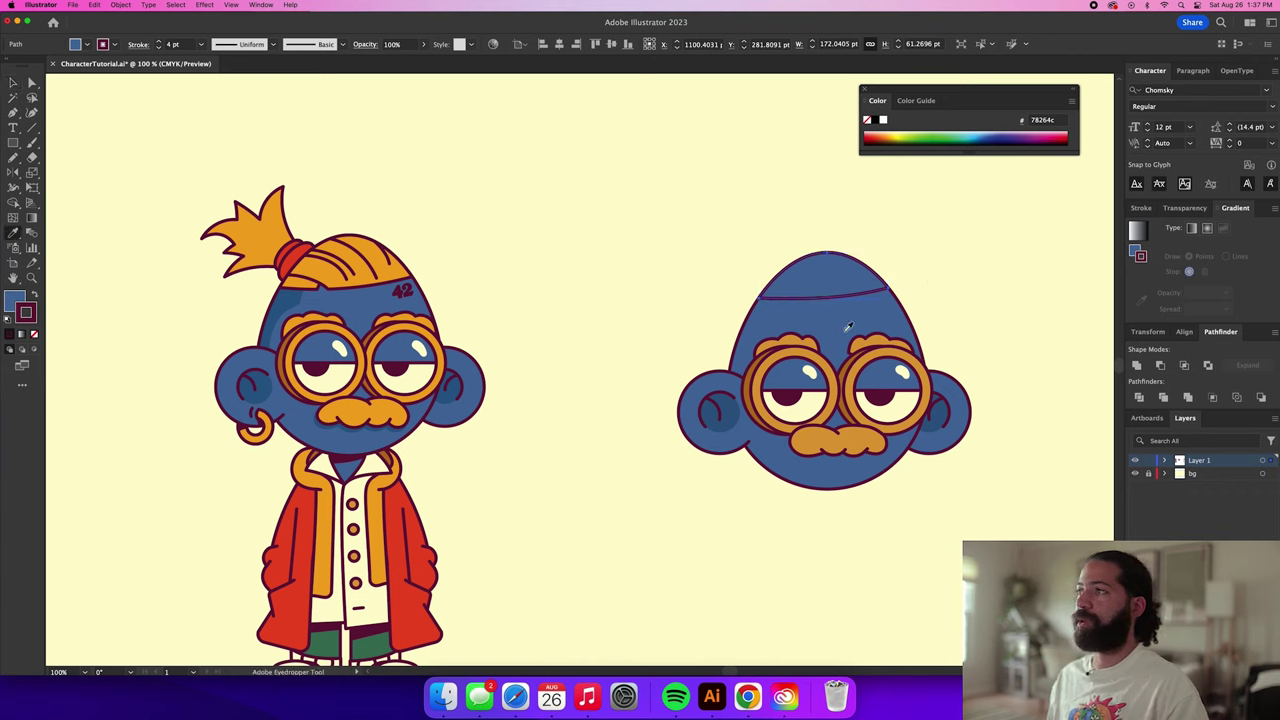
pyautogui.click(797, 337)
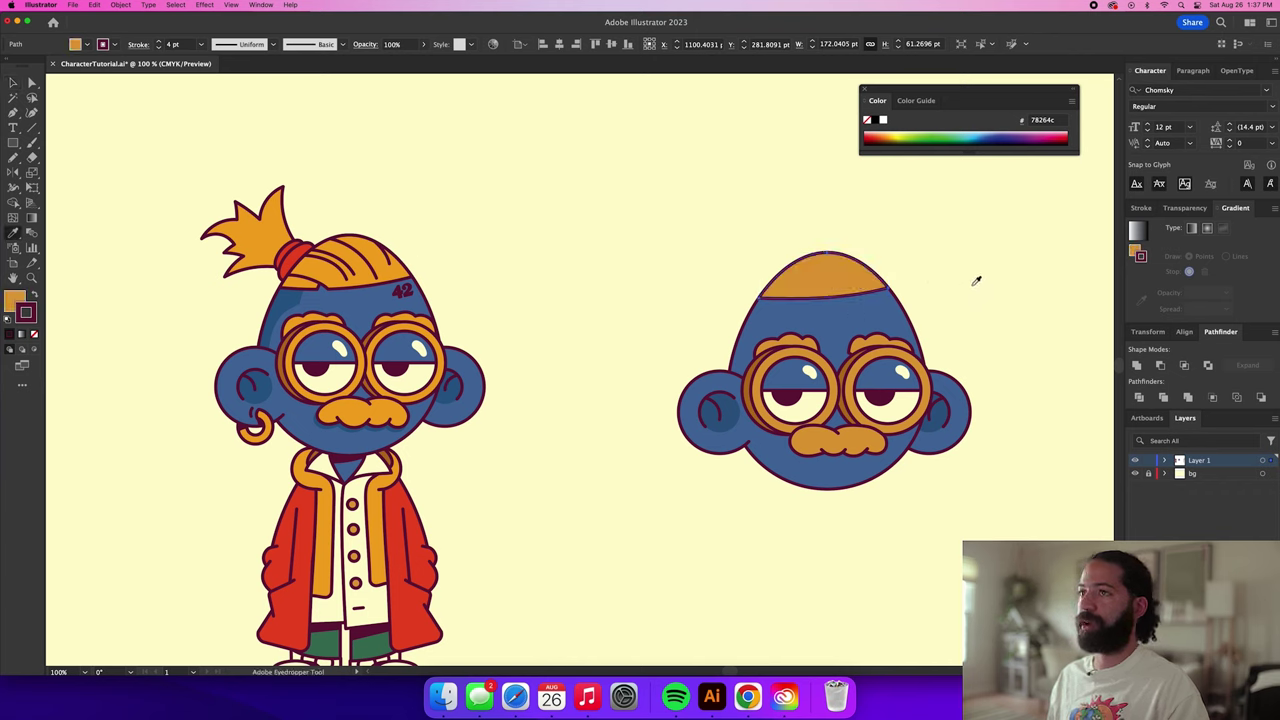
pyautogui.press('v')
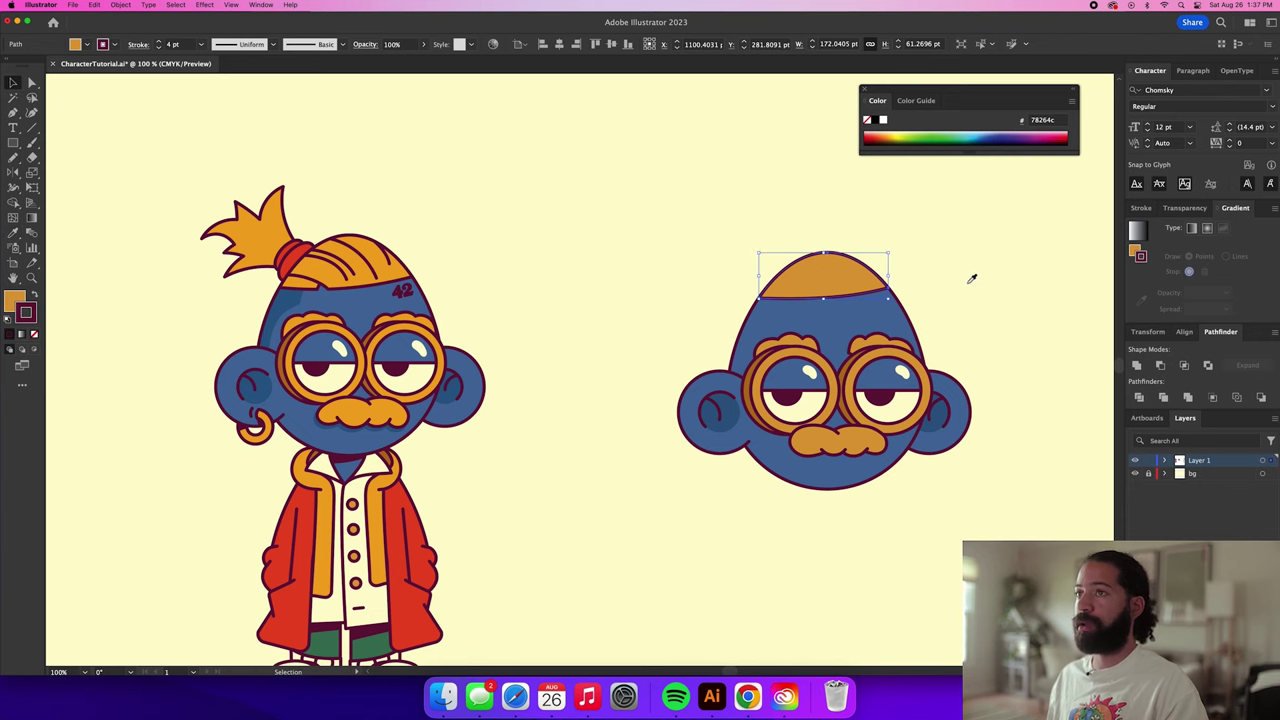
pyautogui.click(922, 258)
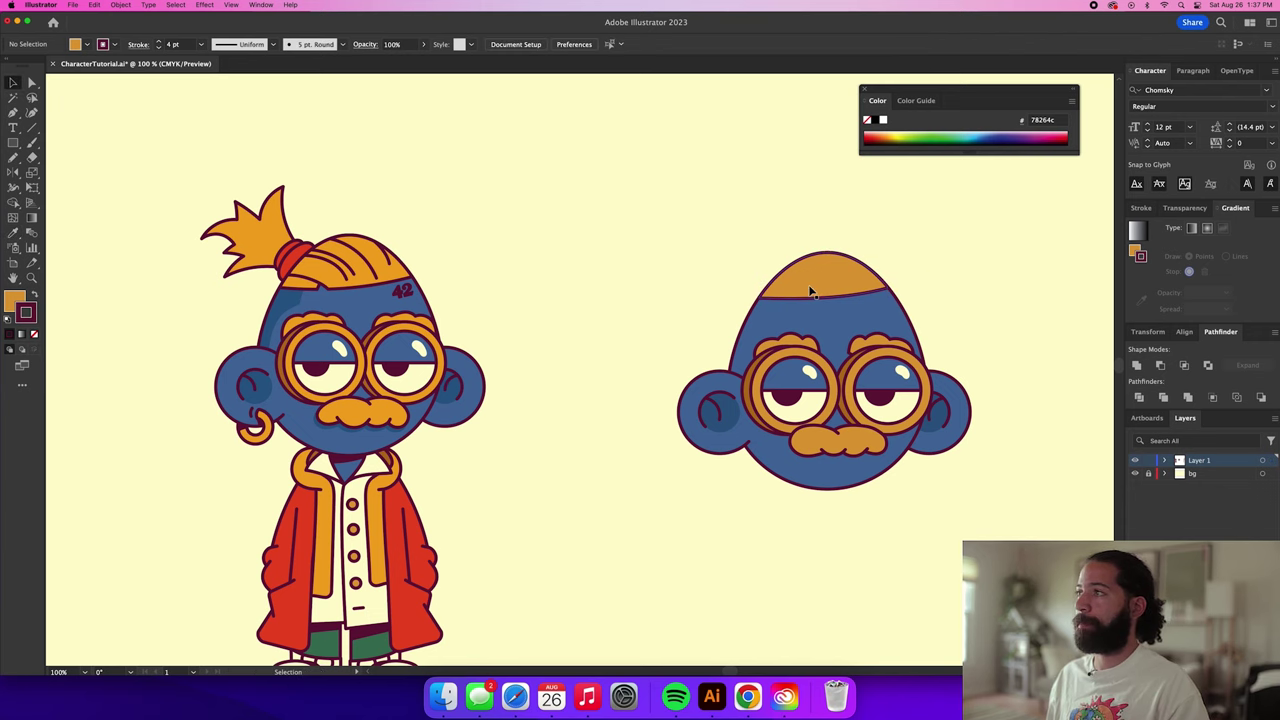
# Add anchor points along the hair cap's lower edge and raise the middle one to form a small notch.
pyautogui.scroll(3, 808, 284)
pyautogui.scroll(-5, 810, 287)
pyautogui.scroll(3, 556, 288)
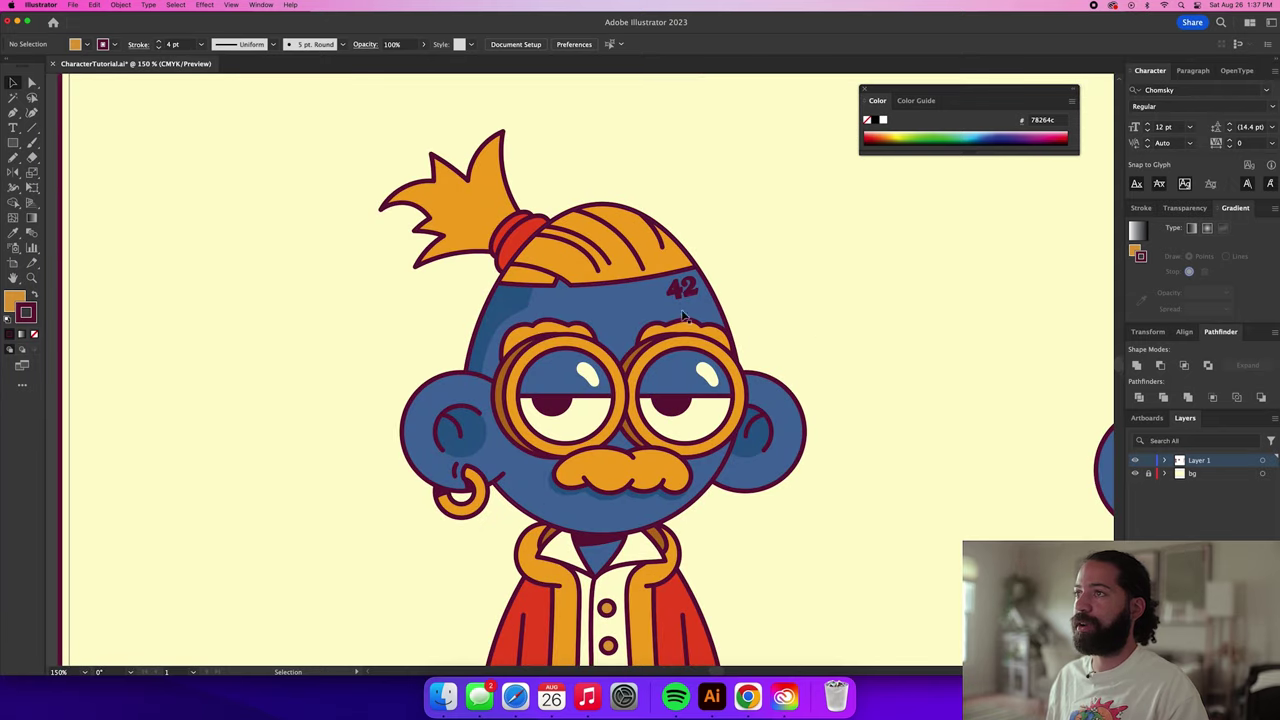
pyautogui.moveTo(1011, 320); pyautogui.dragTo(604, 337)
pyautogui.press('p')
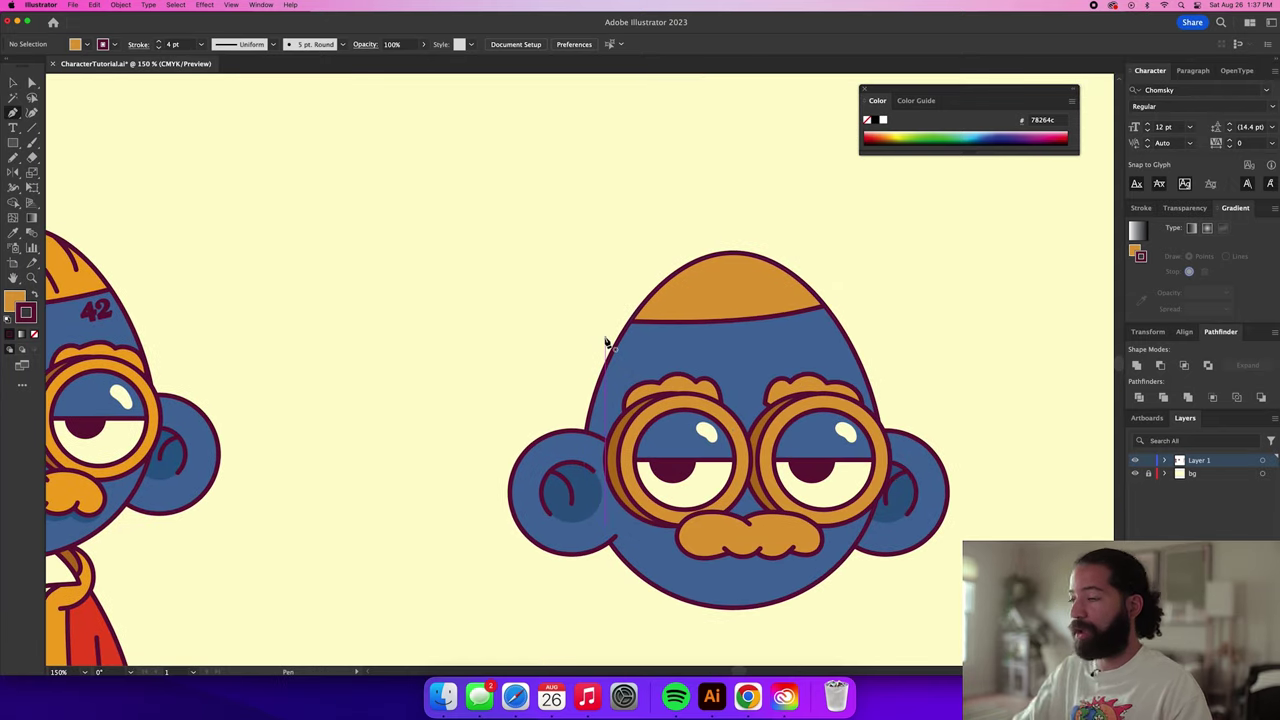
pyautogui.scroll(3, 694, 336)
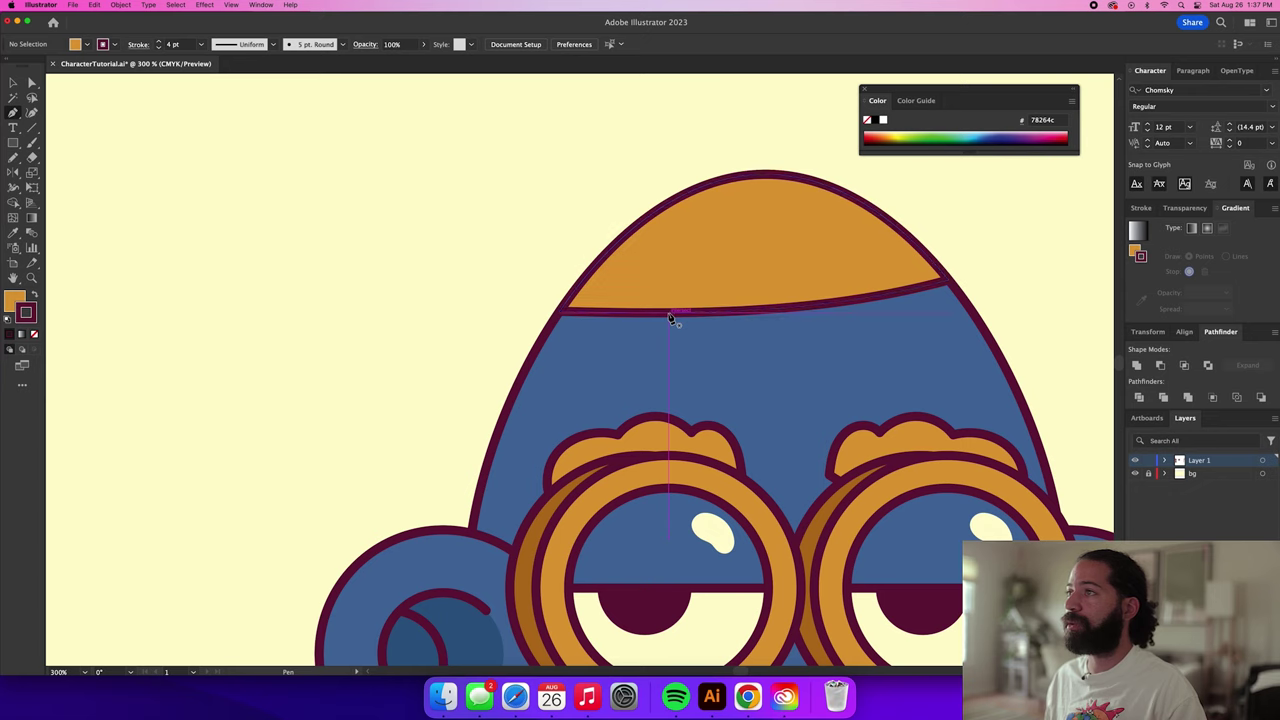
pyautogui.keyDown('super'); pyautogui.click(672, 318); pyautogui.keyUp('super')
pyautogui.click(674, 315)
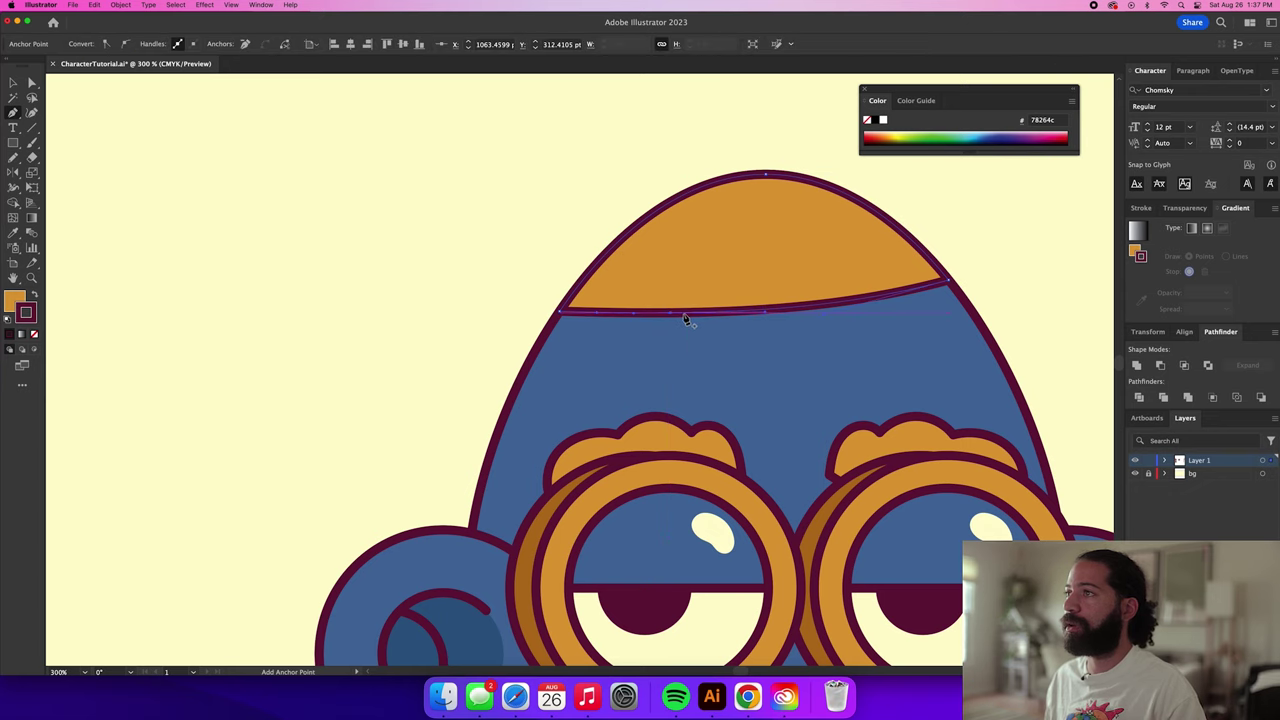
pyautogui.click(713, 313)
pyautogui.press('a')
pyautogui.moveTo(690, 316); pyautogui.dragTo(690, 295)
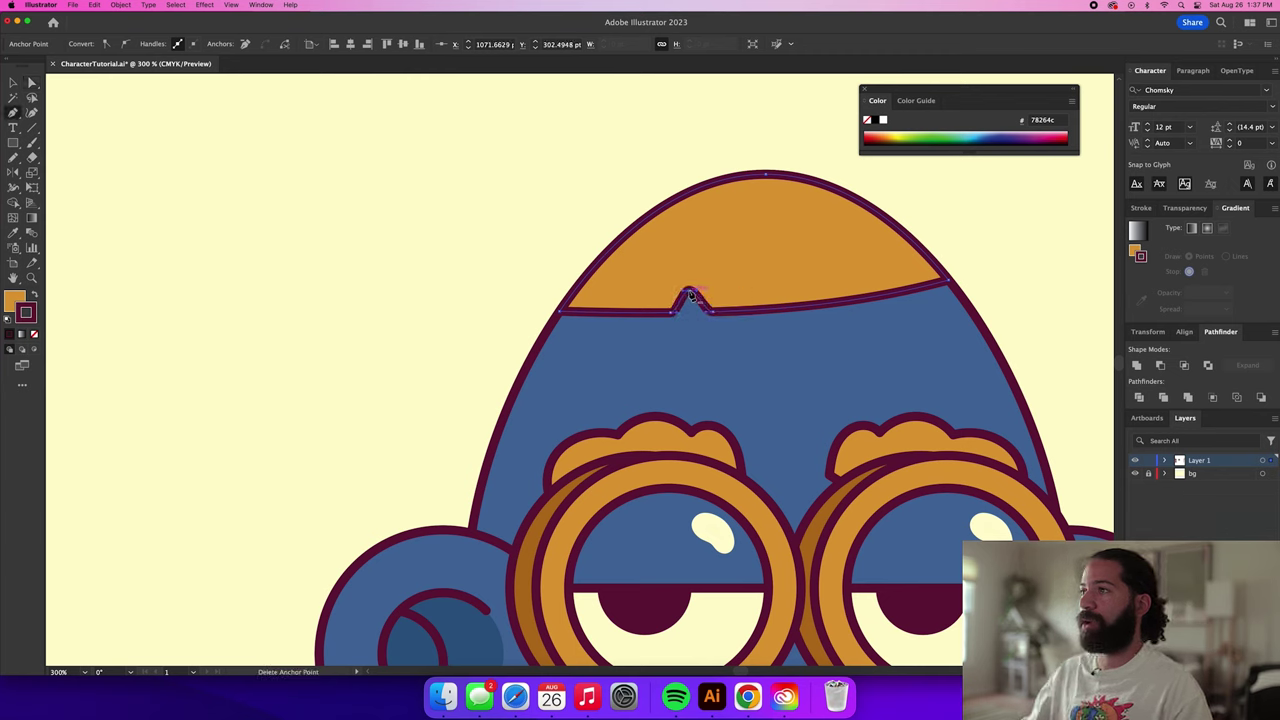
# Convert the curved anchor points of the hairline notch to sharp corners.
pyautogui.press('p')
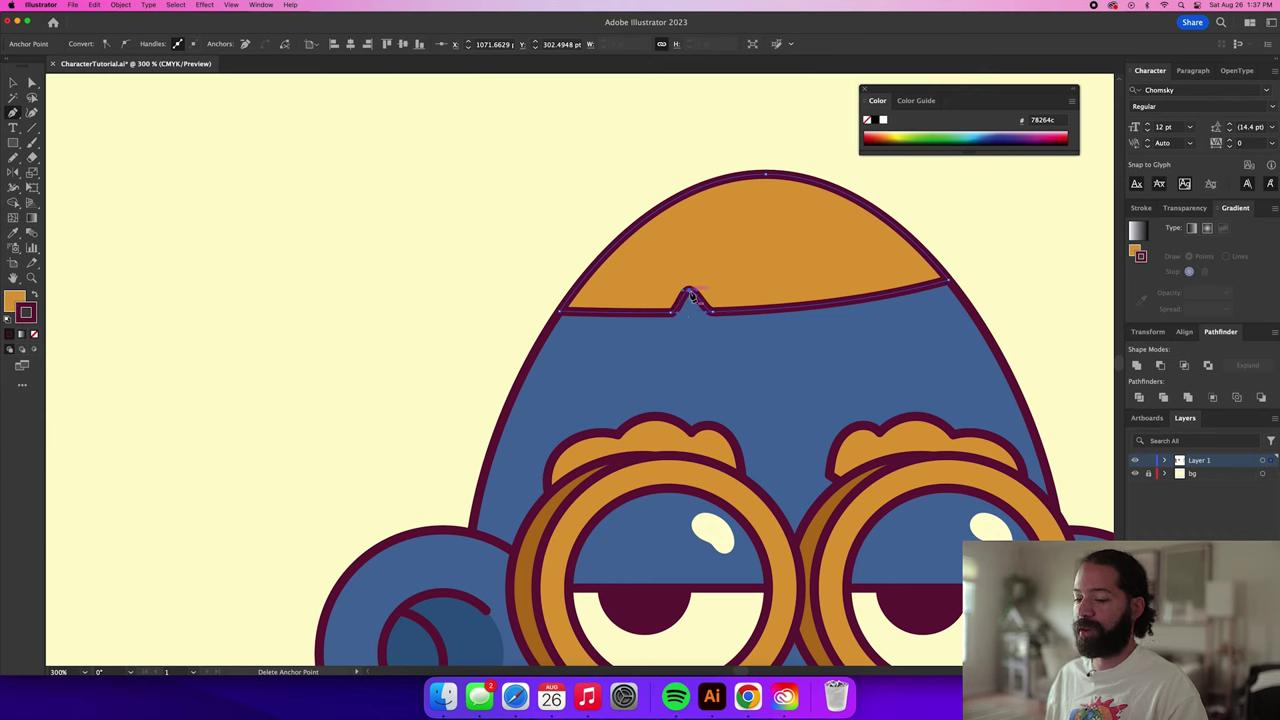
pyautogui.press('alt')
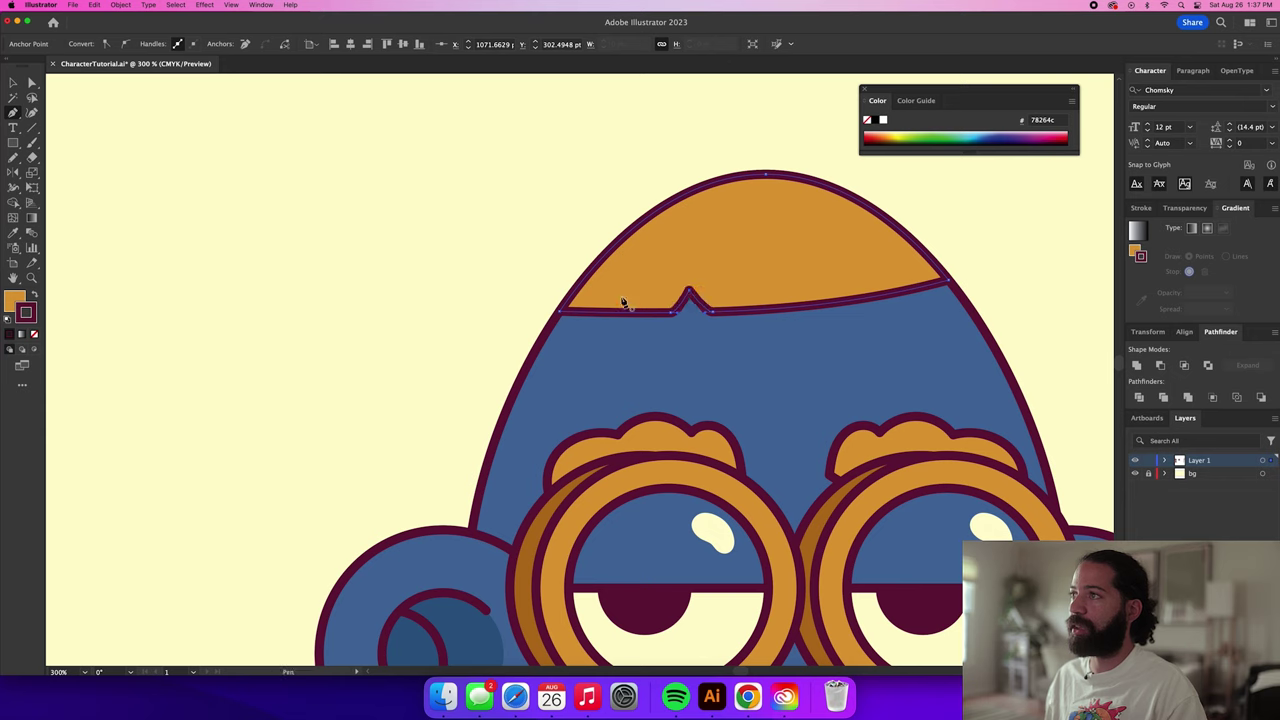
pyautogui.click(673, 313)
pyautogui.click(713, 312)
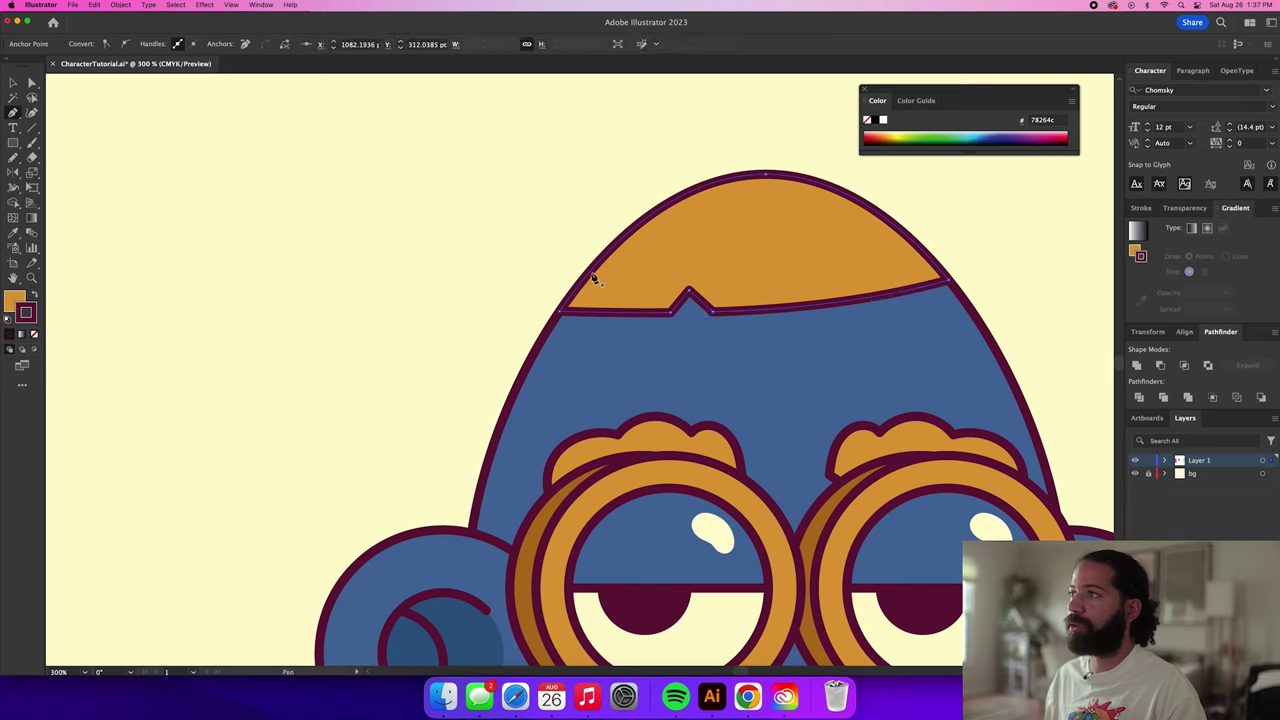
pyautogui.press('v')
pyautogui.click(515, 254)
# Draw an ellipse about 69 by 34 px between the two characters and fill it with the jacket's red.
pyautogui.press('super+minus')
pyautogui.press('super+minus')
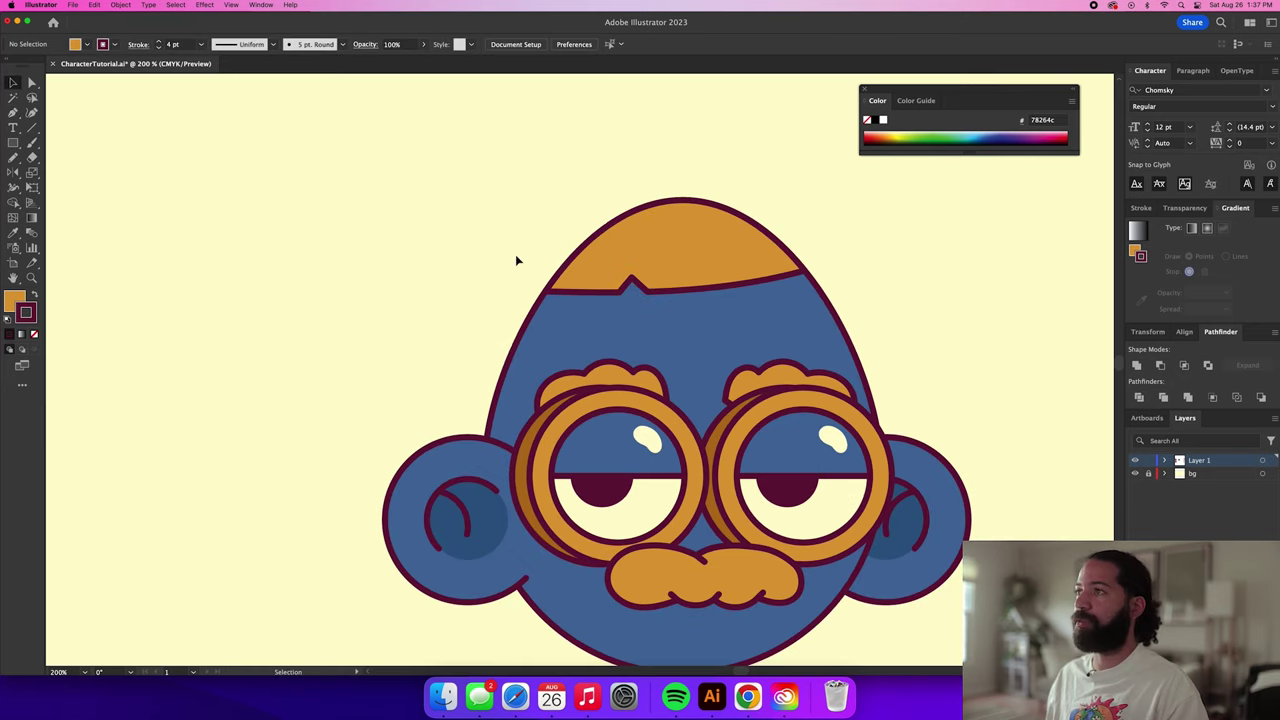
pyautogui.press('super+minus')
pyautogui.press('super+minus')
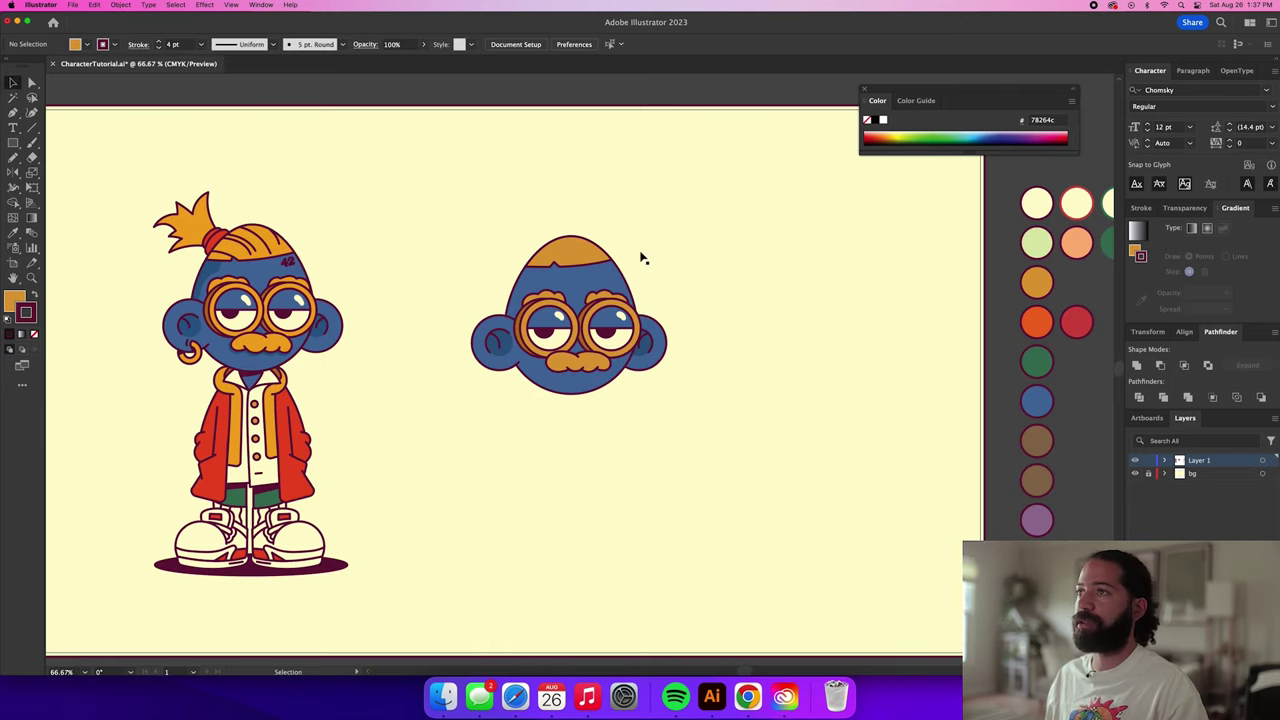
pyautogui.press('super+equal')
pyautogui.moveTo(643, 258); pyautogui.dragTo(847, 283)
pyautogui.press('l')
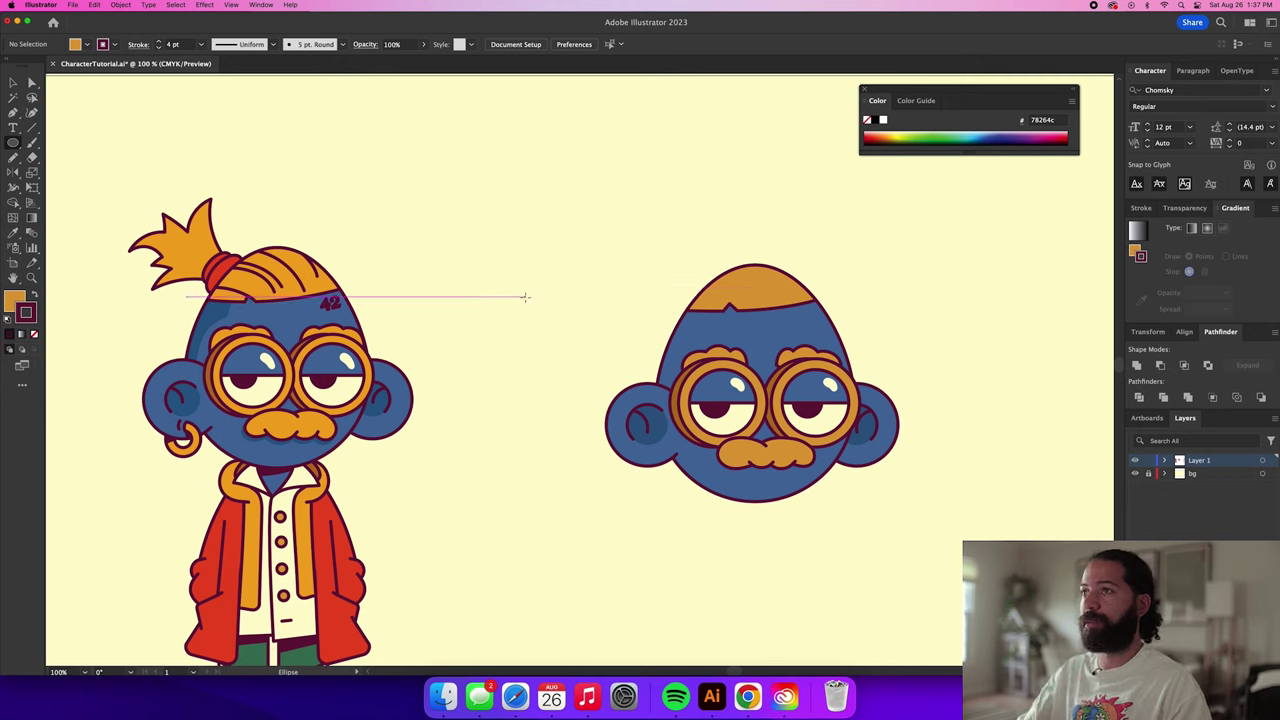
pyautogui.moveTo(524, 297); pyautogui.dragTo(577, 321)
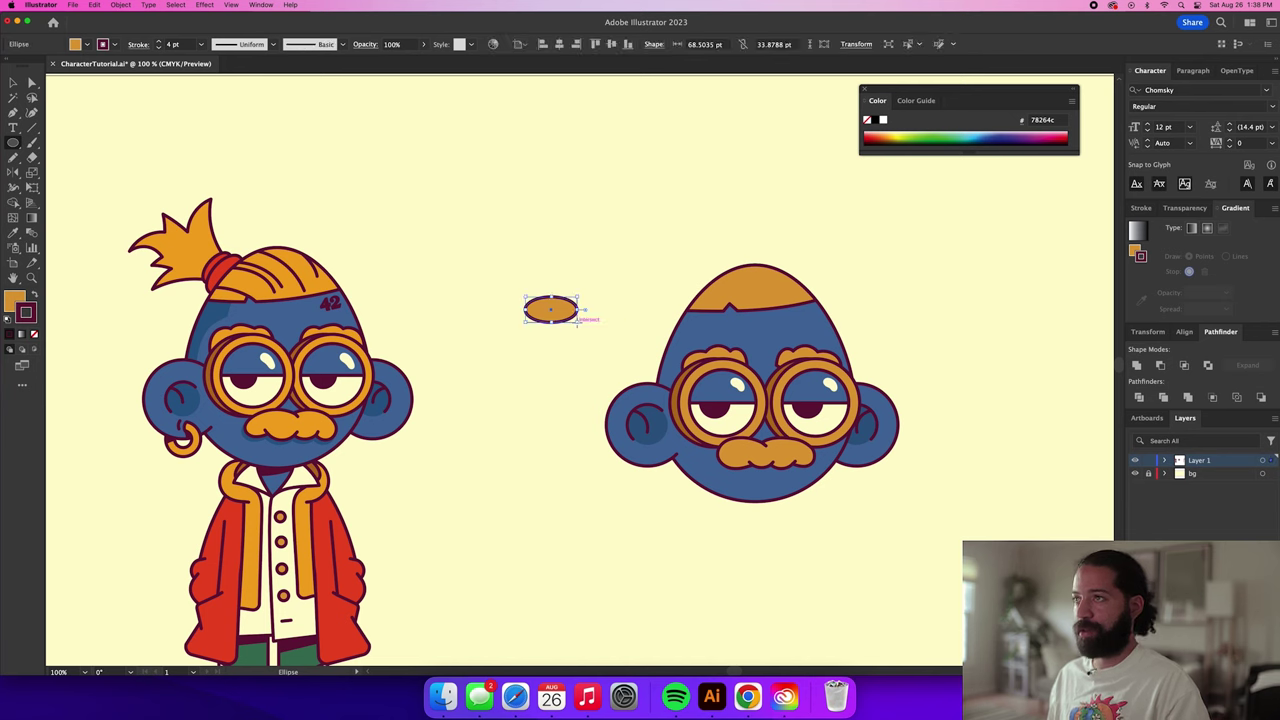
pyautogui.press('i')
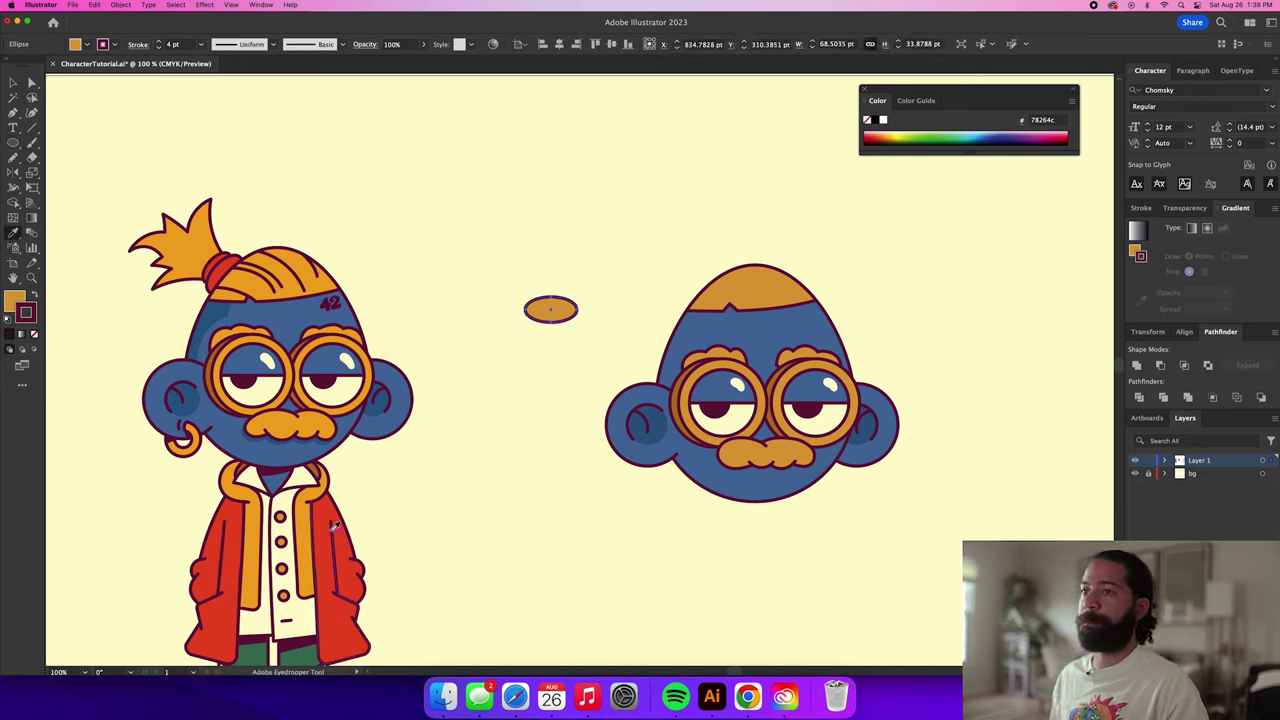
pyautogui.click(322, 530)
pyautogui.press('v')
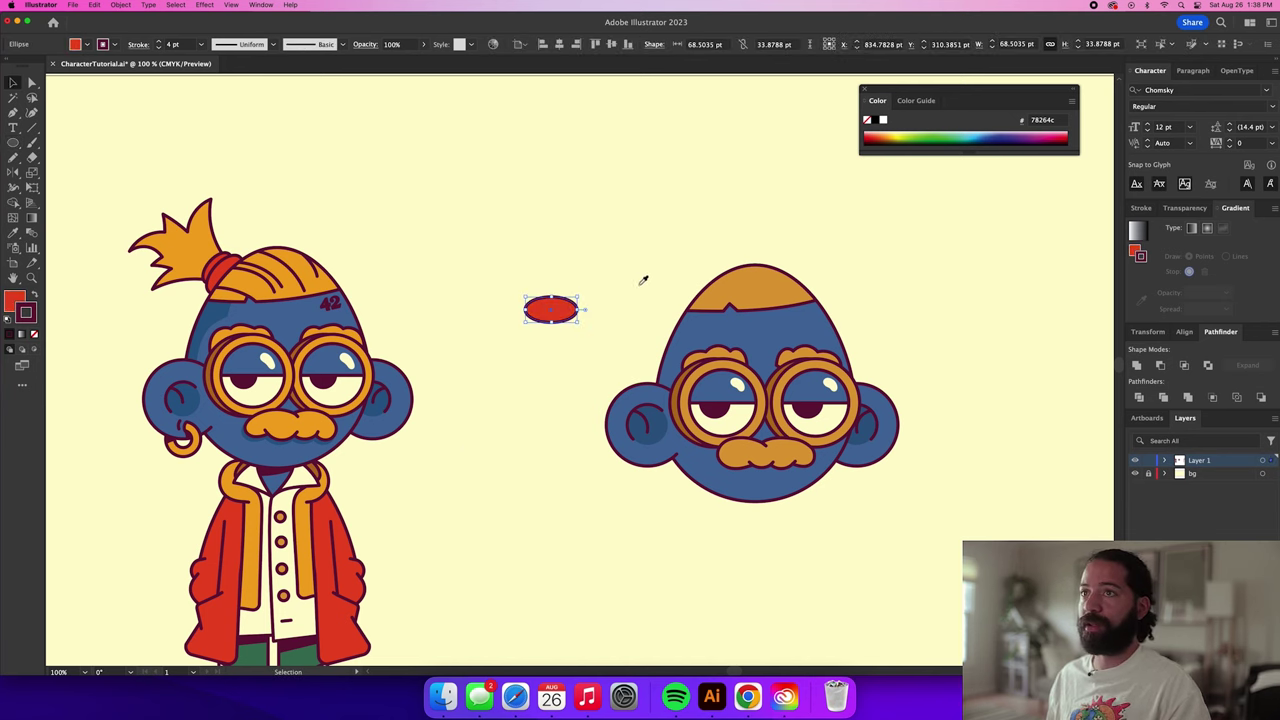
# Place a smaller copy of the red ellipse, about 54 by 27 px, behind the original and slightly above it.
pyautogui.moveTo(557, 314); pyautogui.dragTo(575, 288)
pyautogui.press('super+[')
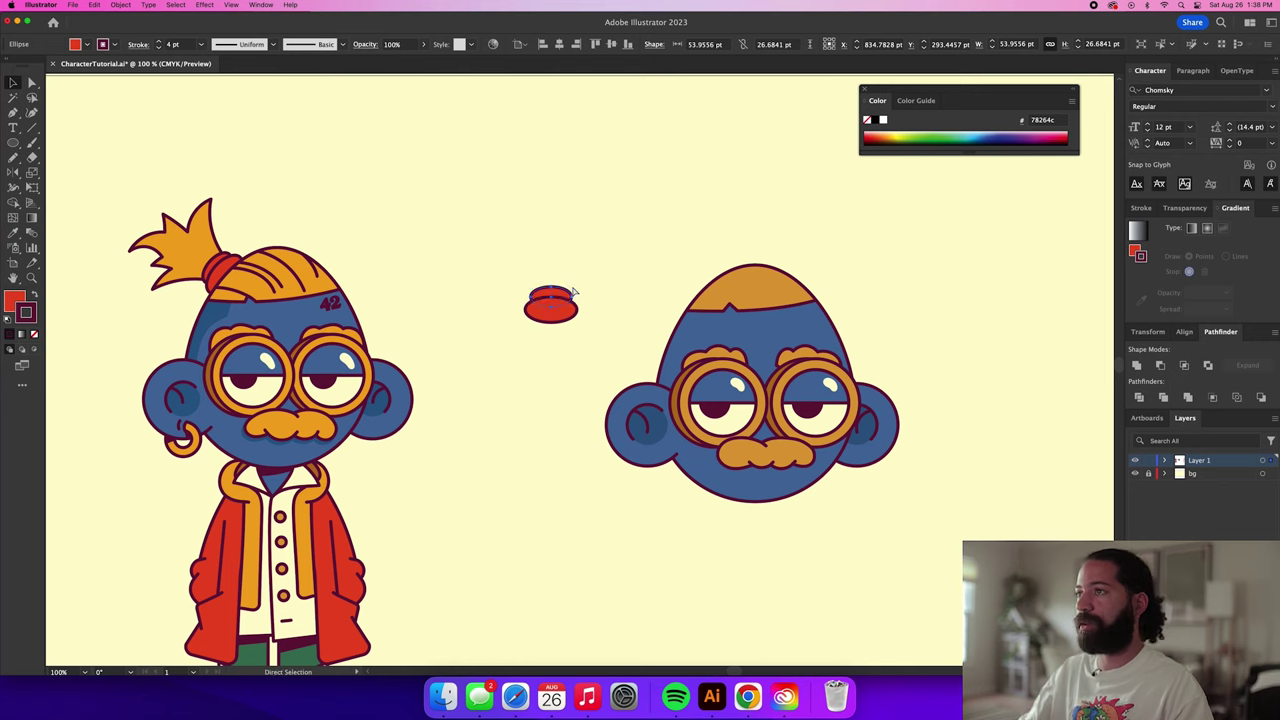
pyautogui.press('Down')
pyautogui.press('Down')
# Group the two red ellipses into one hair tie.
pyautogui.click(562, 313)
pyautogui.moveTo(580, 295); pyautogui.dragTo(509, 316)
pyautogui.scroll(3, 577, 297)
pyautogui.press('super+g')
pyautogui.press('super+0')
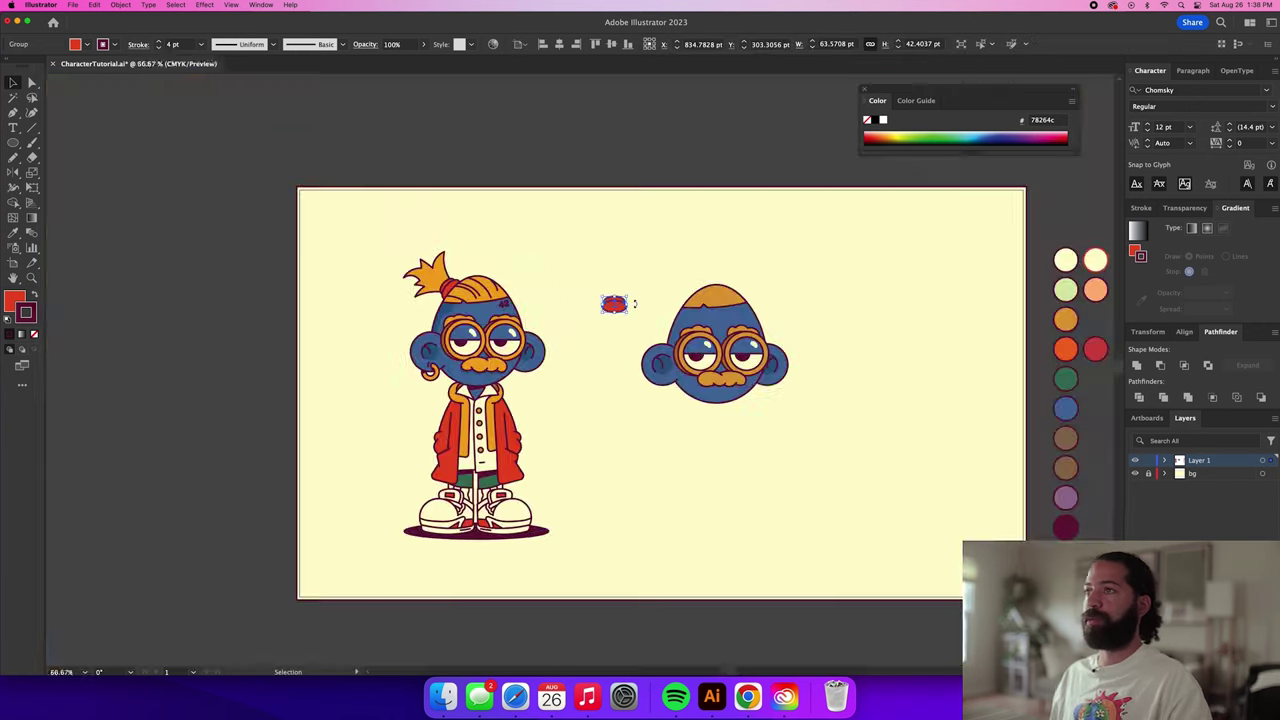
# Move the hair tie to the head's upper left edge, tilt it to follow the outline, and send it behind the head.
pyautogui.moveTo(630, 297); pyautogui.dragTo(697, 302)
pyautogui.press('super+1')
pyautogui.press('super+shift+bracketleft')
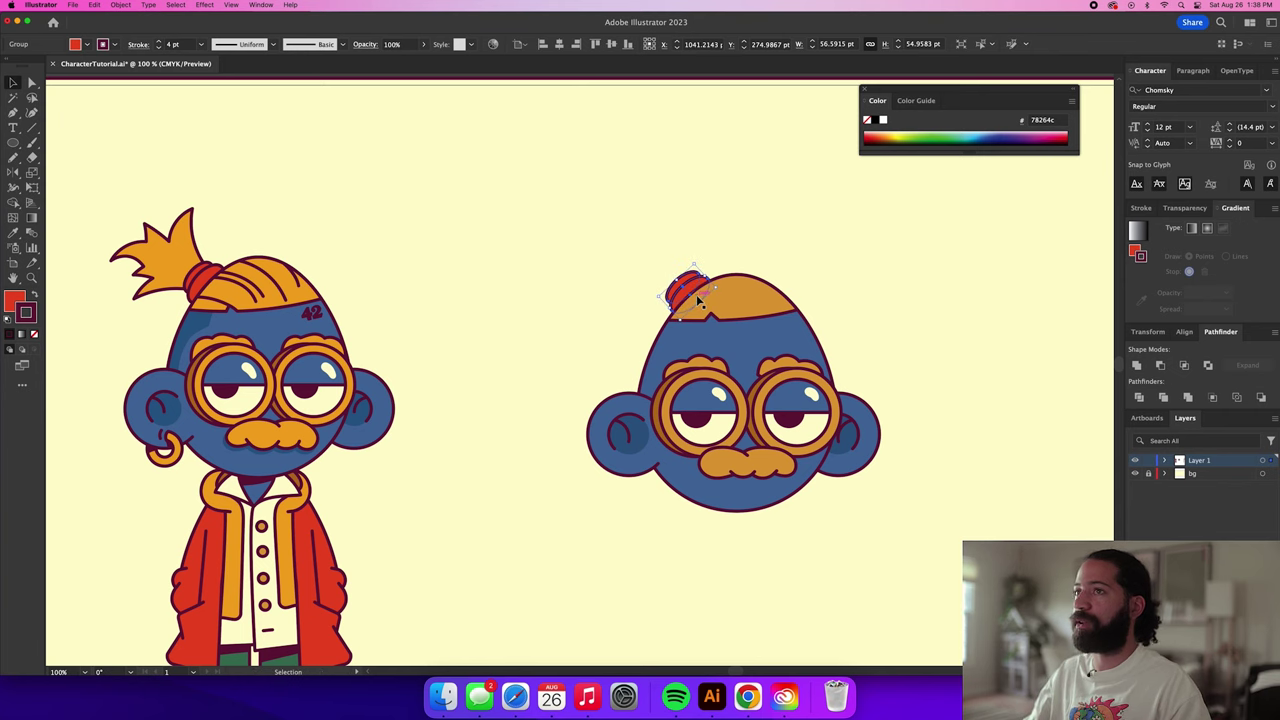
pyautogui.click(733, 230)
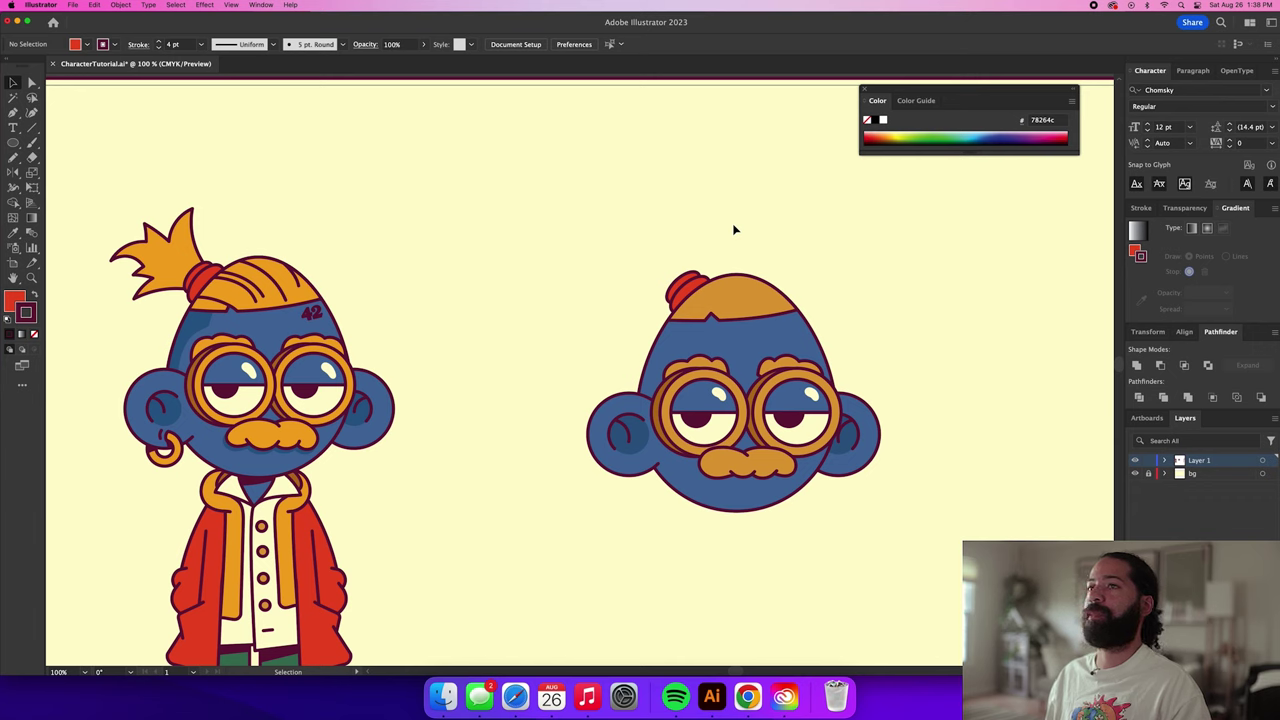
# Draw a spiky ponytail about 149 by 131 px from the hair tie in the finished ponytail's orange with the Pencil tool and send it to the back.
pyautogui.press('n')
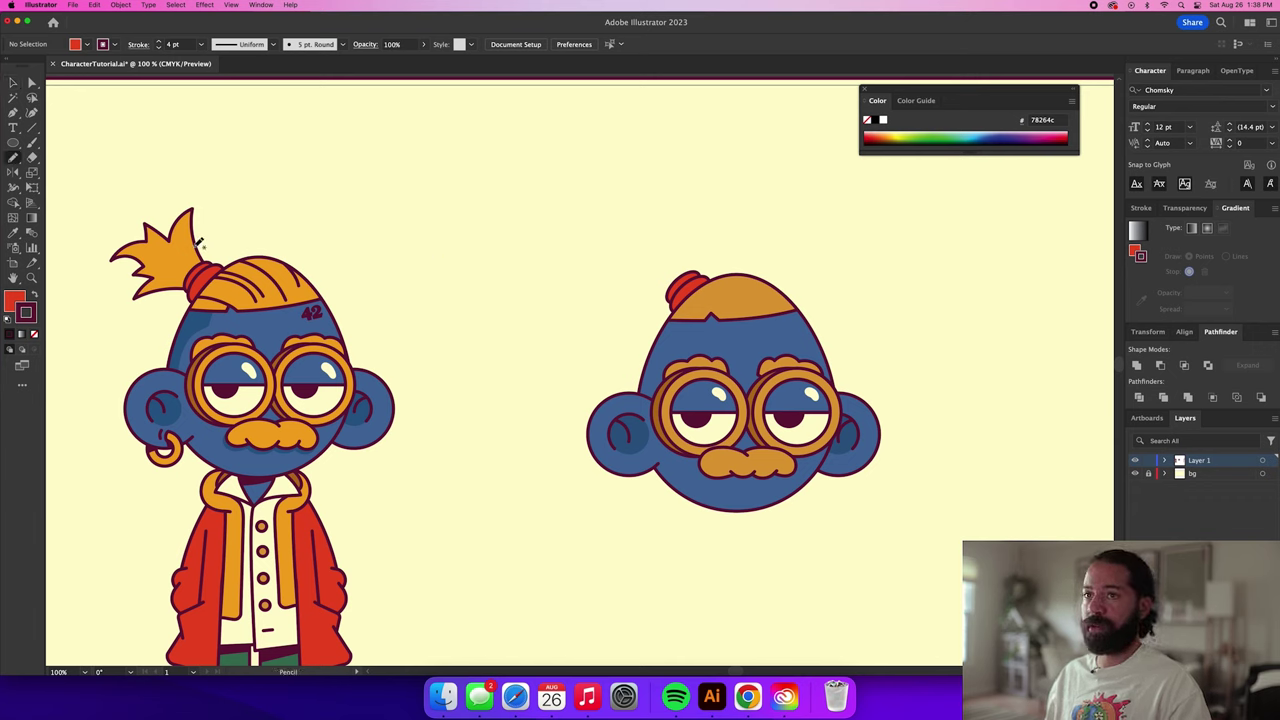
pyautogui.press('a')
pyautogui.click(189, 251)
pyautogui.click(362, 228)
pyautogui.press('n')
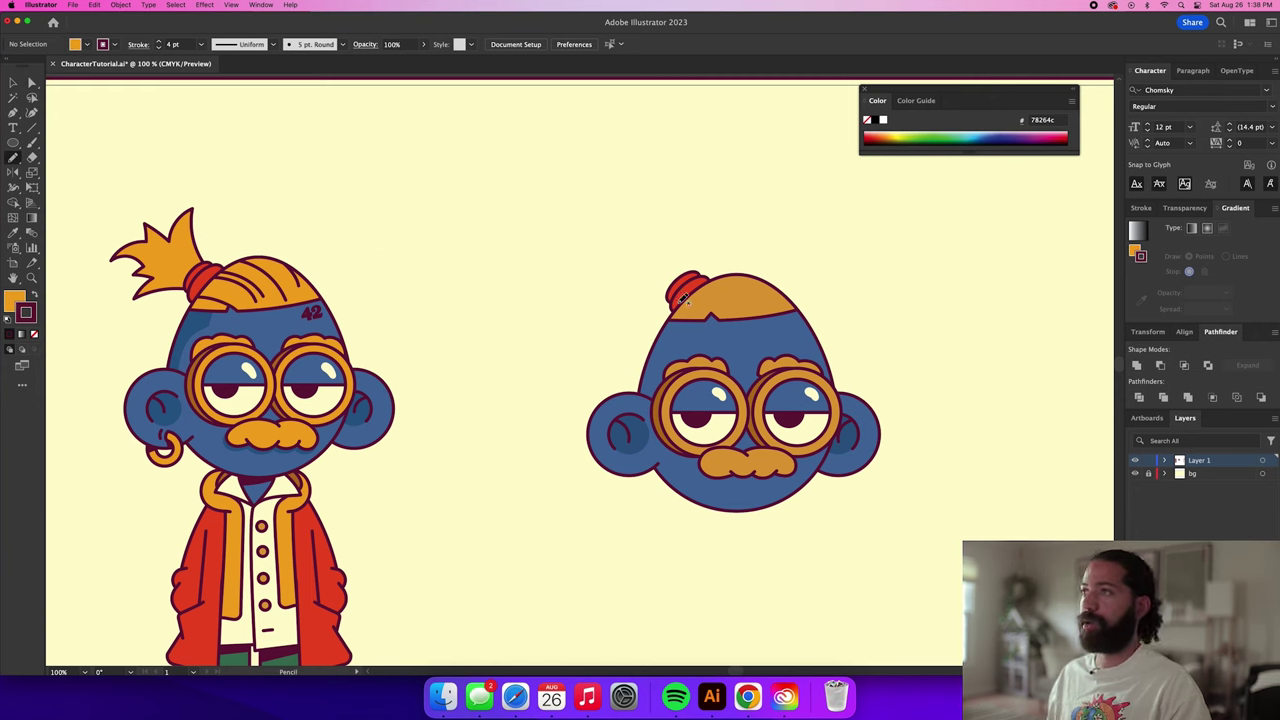
pyautogui.moveTo(681, 300)
pyautogui.mouseDown()
pyautogui.moveTo(623, 296)
pyautogui.moveTo(632, 273)
pyautogui.moveTo(618, 272)
pyautogui.moveTo(634, 265)
pyautogui.moveTo(592, 253)
pyautogui.moveTo(633, 231)
pyautogui.moveTo(652, 240)
pyautogui.moveTo(651, 218)
pyautogui.moveTo(670, 235)
pyautogui.moveTo(694, 202)
pyautogui.moveTo(687, 295)
pyautogui.mouseUp()
pyautogui.press('super+shift+[')
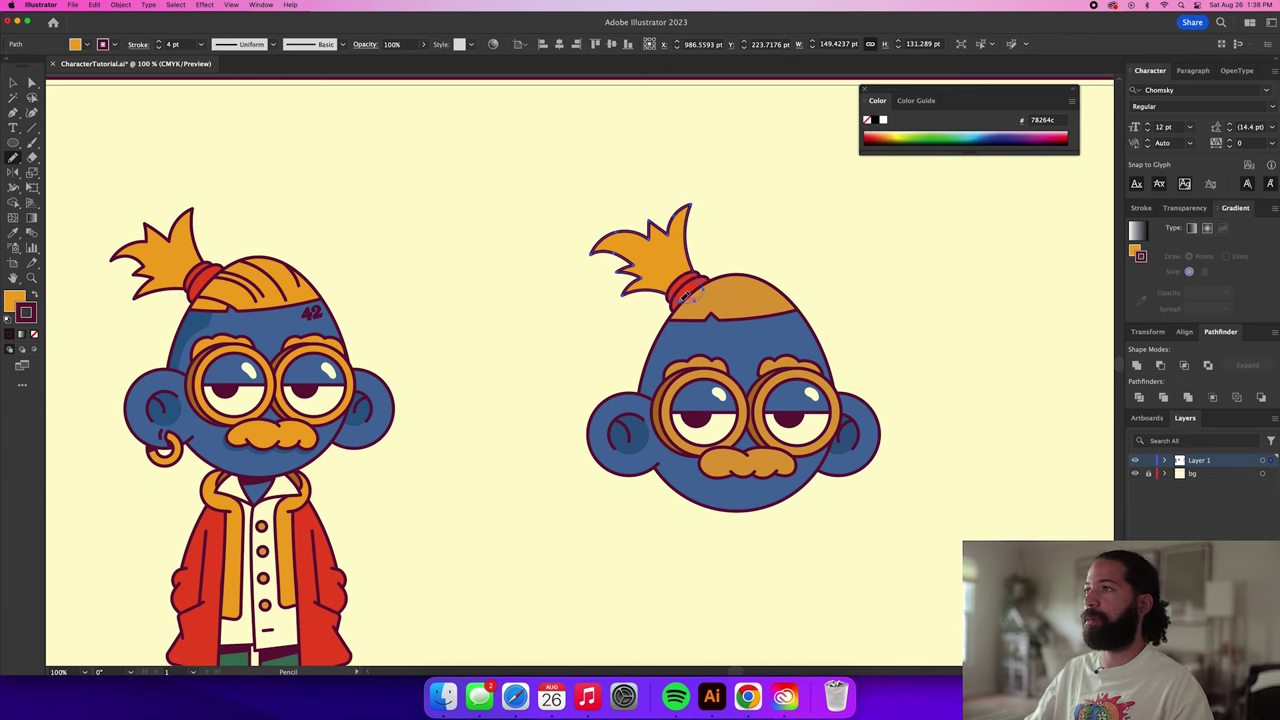
pyautogui.press('v')
pyautogui.click(752, 229)
pyautogui.click(690, 212)
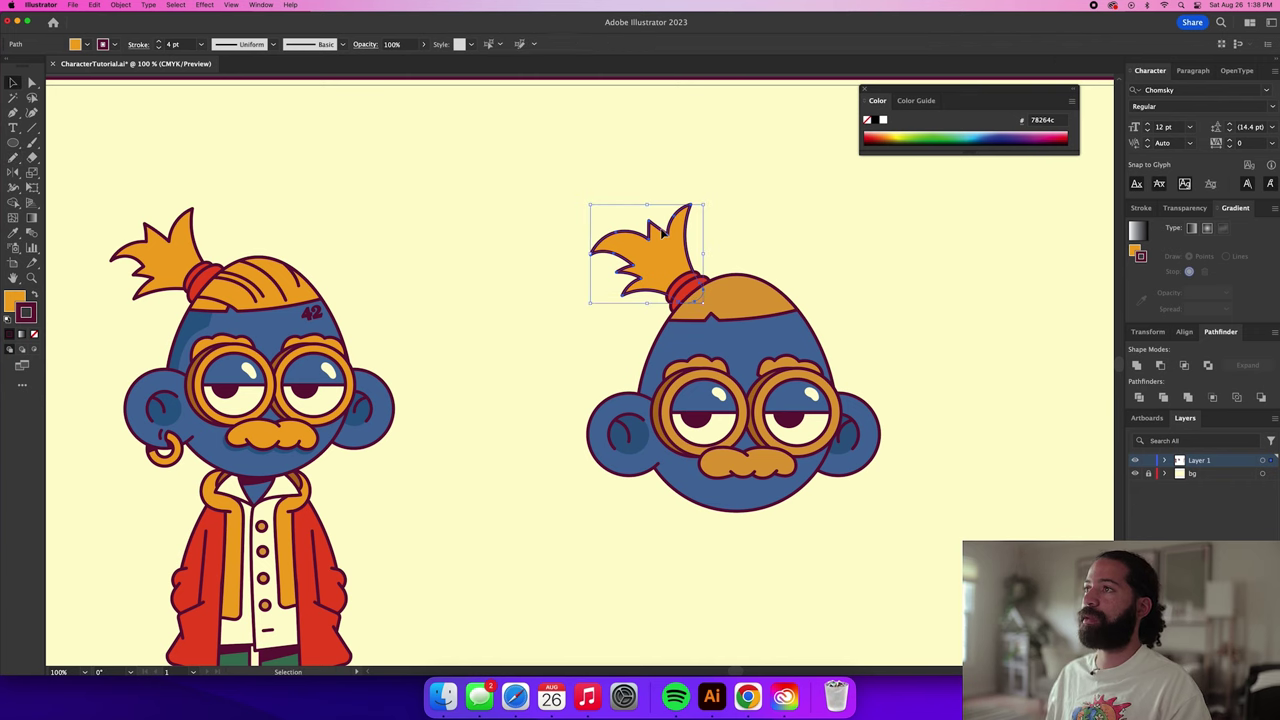
# Scale the ponytail down slightly and move it so its base sits against the hair tie.
pyautogui.moveTo(705, 205); pyautogui.dragTo(696, 212)
pyautogui.moveTo(658, 252); pyautogui.dragTo(664, 259)
pyautogui.click(786, 230)
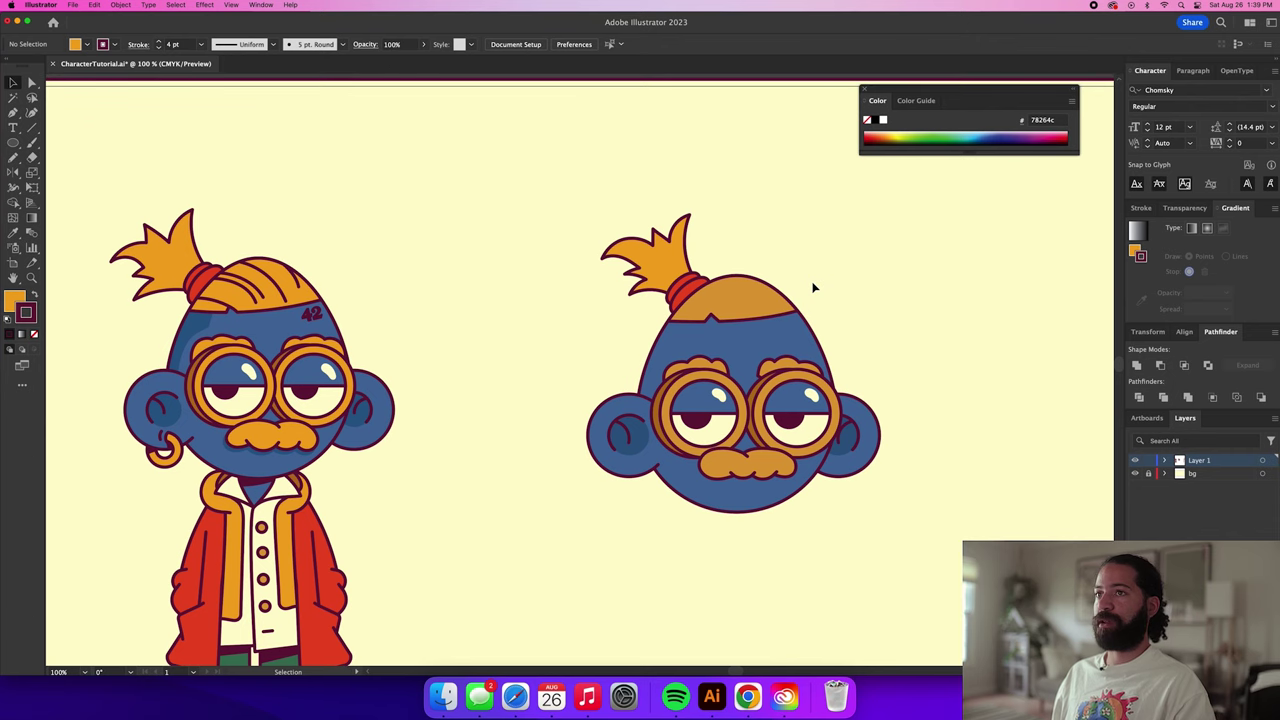
# Draw two curved strand lines from beside the hair tie down across the hair cap with the Pen tool.
pyautogui.press('p')
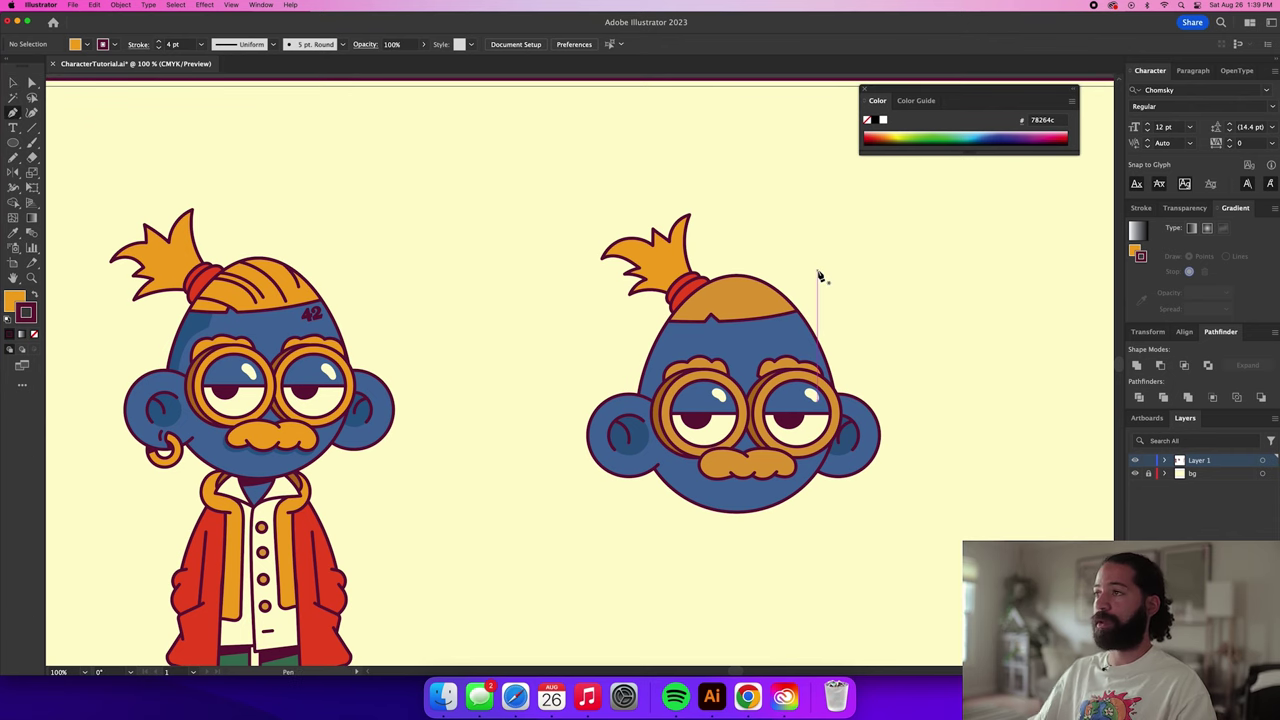
pyautogui.scroll(1, 637, 314)
pyautogui.click(745, 337)
pyautogui.moveTo(543, 331); pyautogui.dragTo(613, 344)
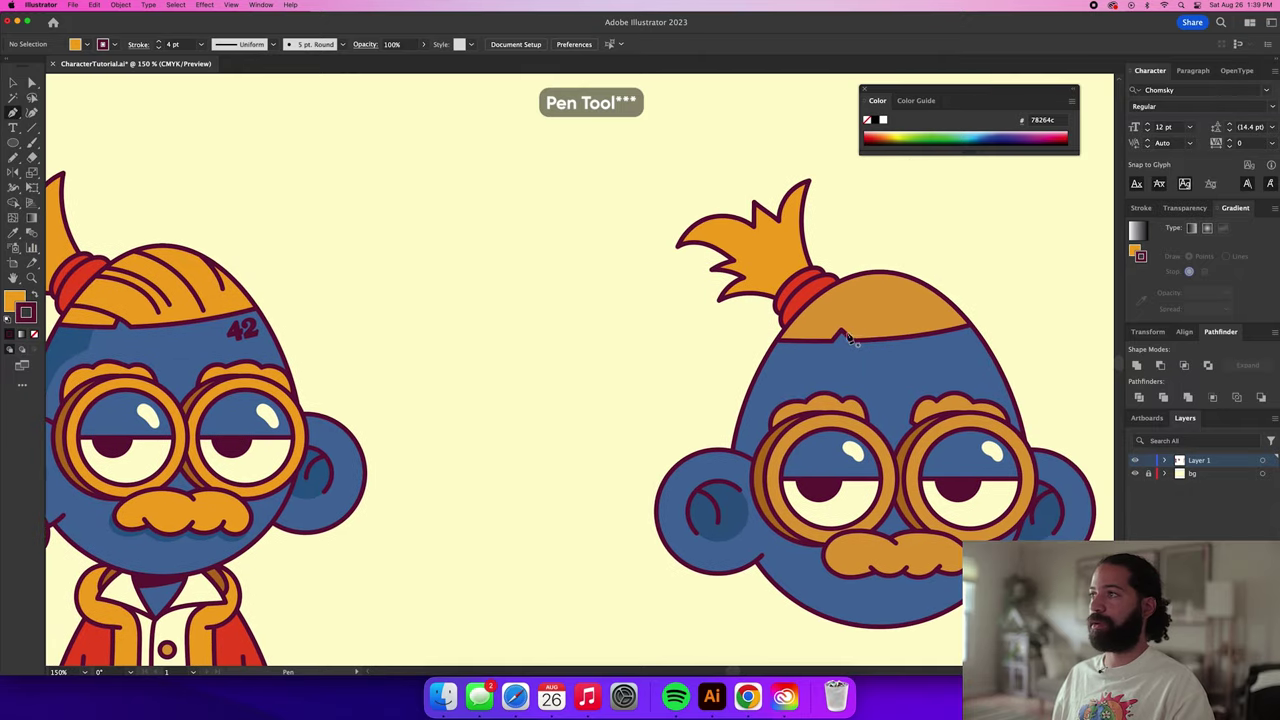
pyautogui.click(841, 331)
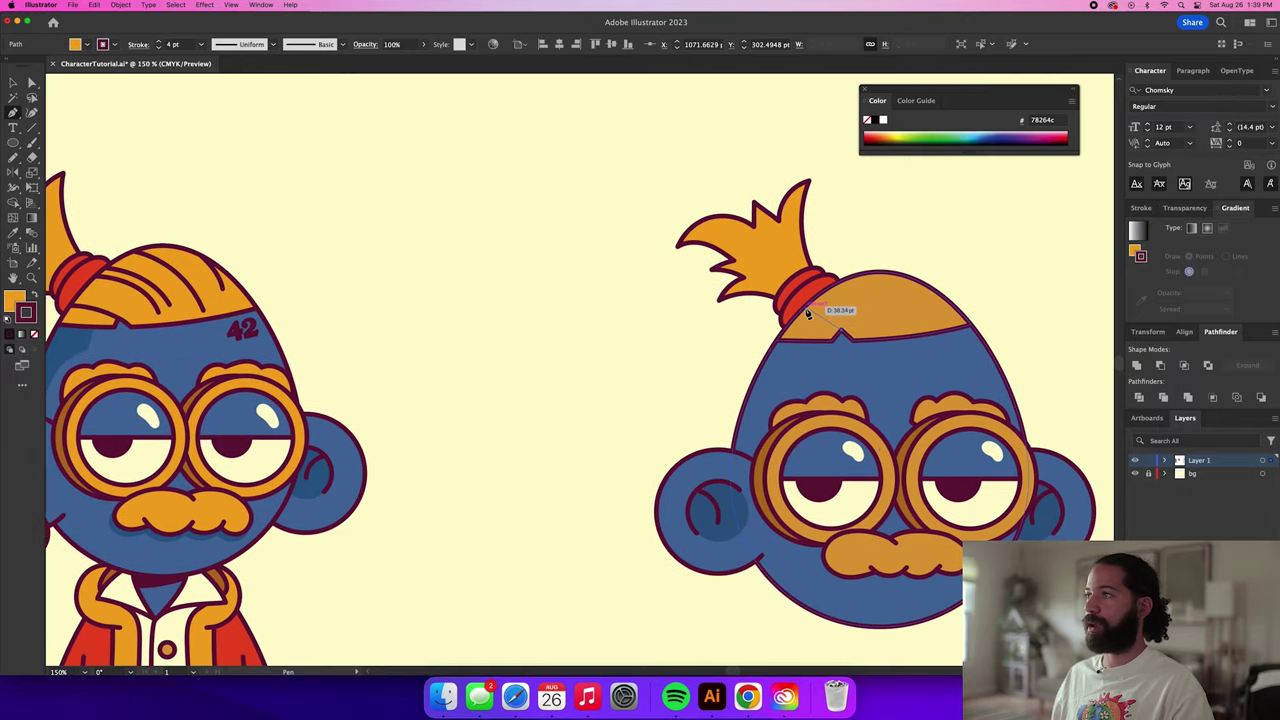
pyautogui.press('Escape')
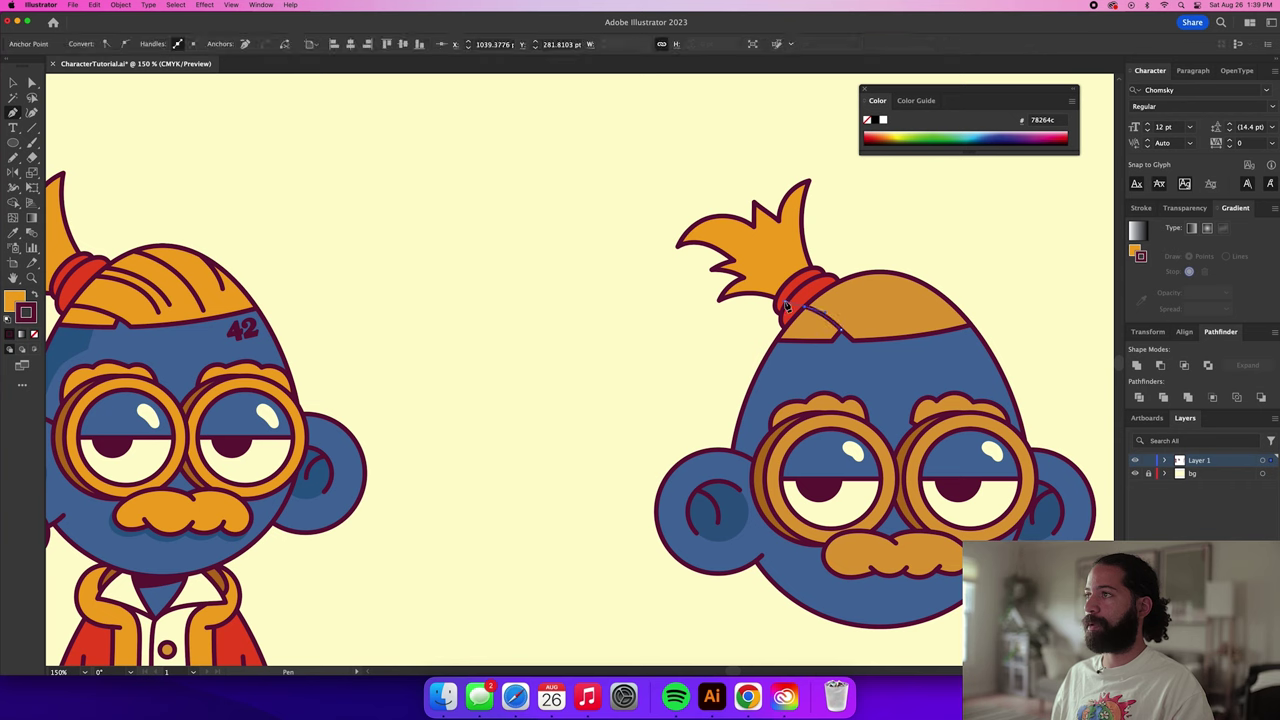
pyautogui.click(868, 323)
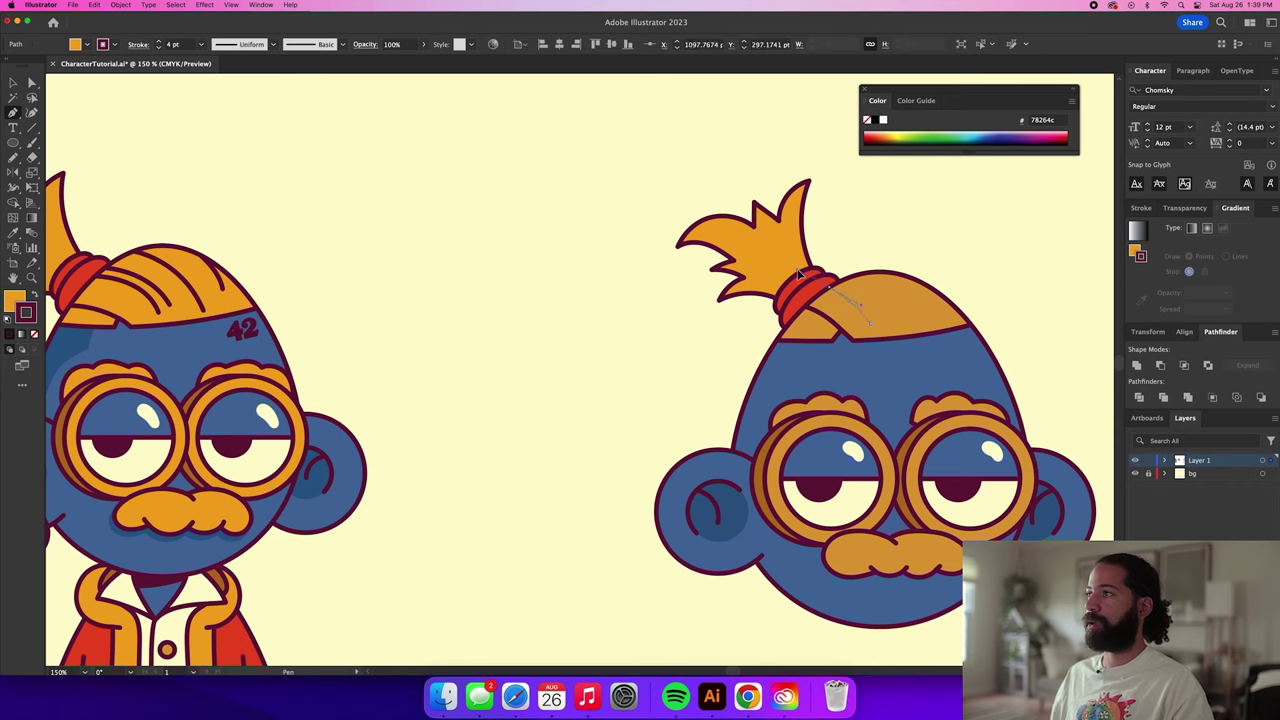
pyautogui.click(797, 273)
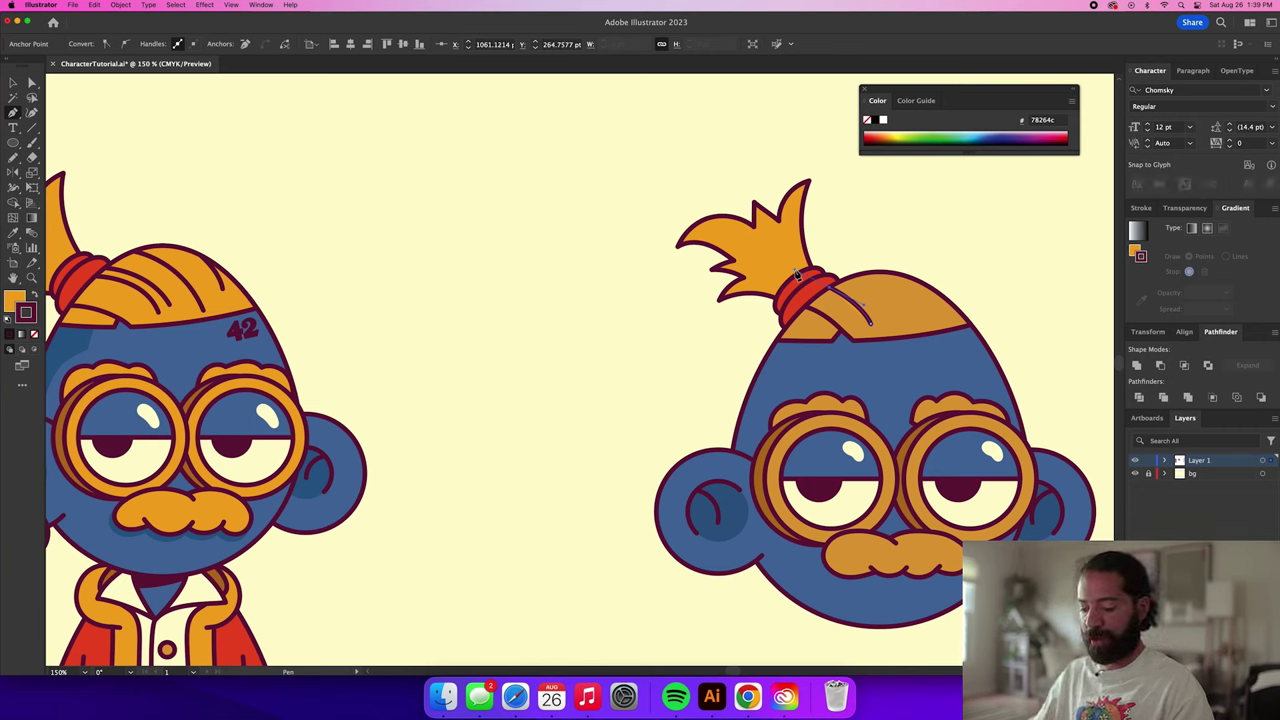
pyautogui.keyDown('super'); pyautogui.click(909, 228); pyautogui.keyUp('super')
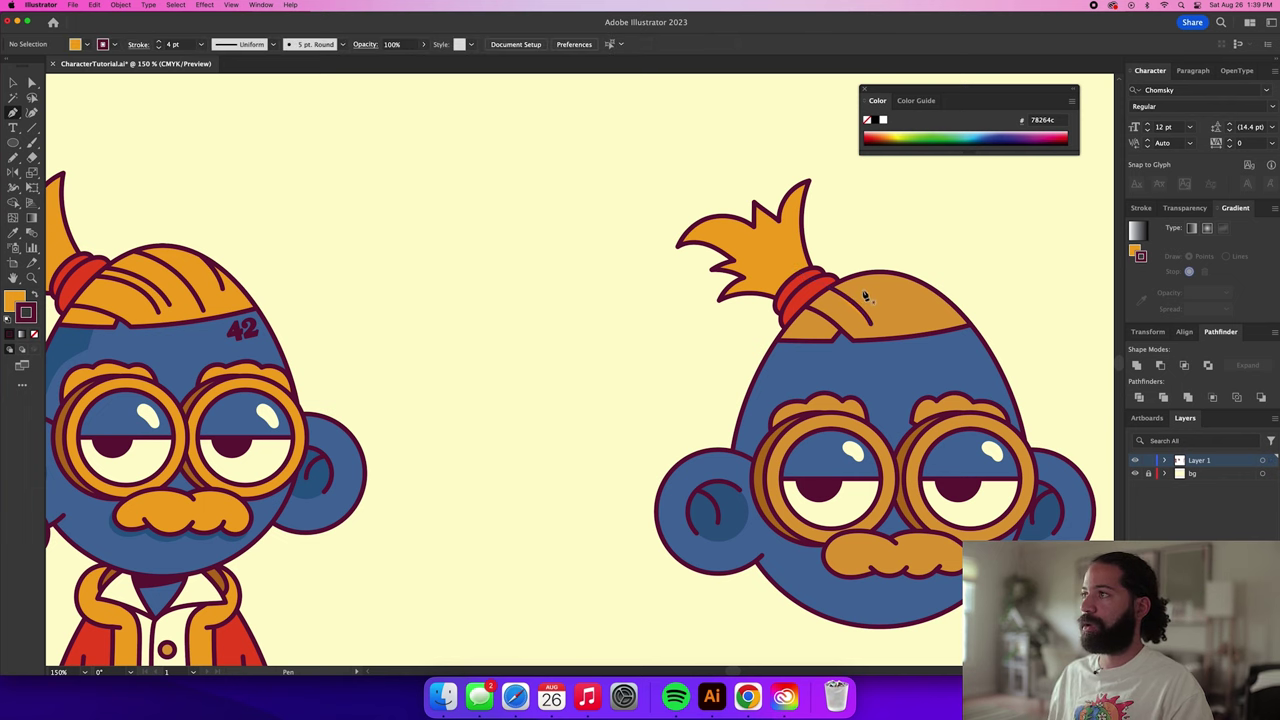
# Remove the fill from both new strand lines, leaving only their dark strokes.
pyautogui.keyDown('super'); pyautogui.click(856, 308); pyautogui.keyUp('super')
pyautogui.press('v')
pyautogui.keyDown('shift'); pyautogui.click(824, 320); pyautogui.keyUp('shift')
pyautogui.click(15, 298)
pyautogui.press('/')
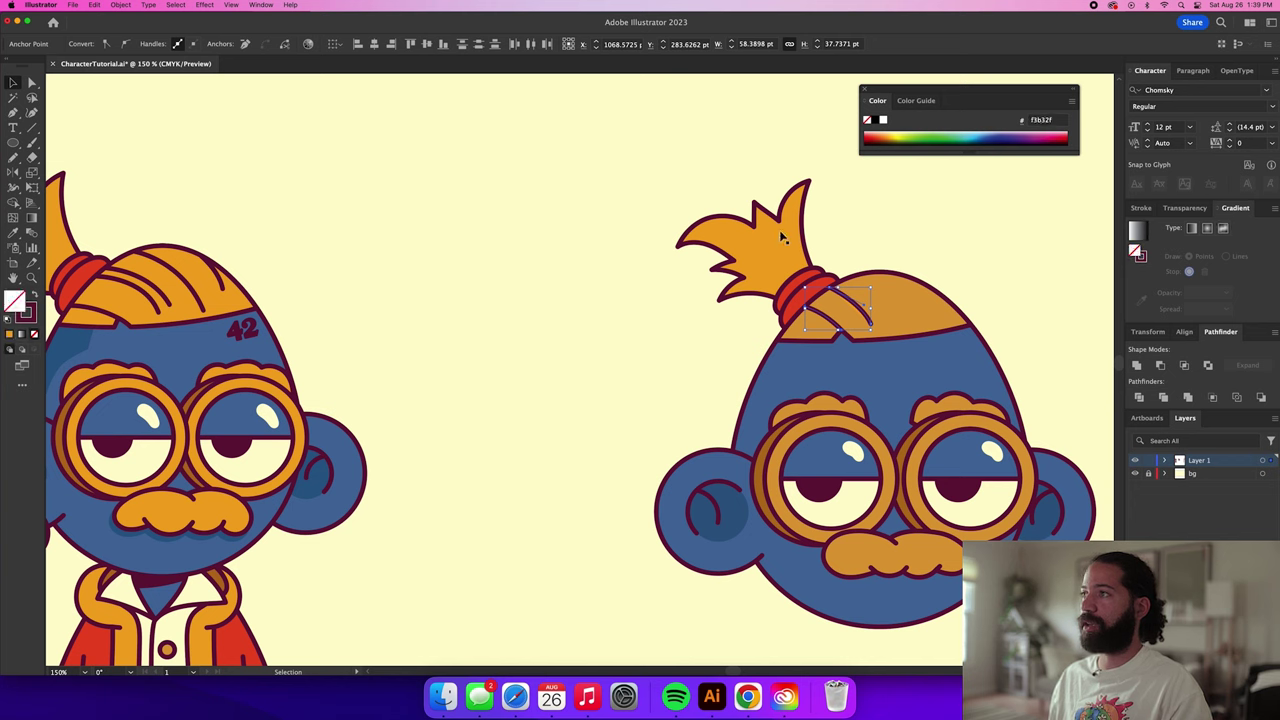
# Draw three more unfilled curved strand lines across the middle and right of the hair cap with the Pen tool.
pyautogui.press('p')
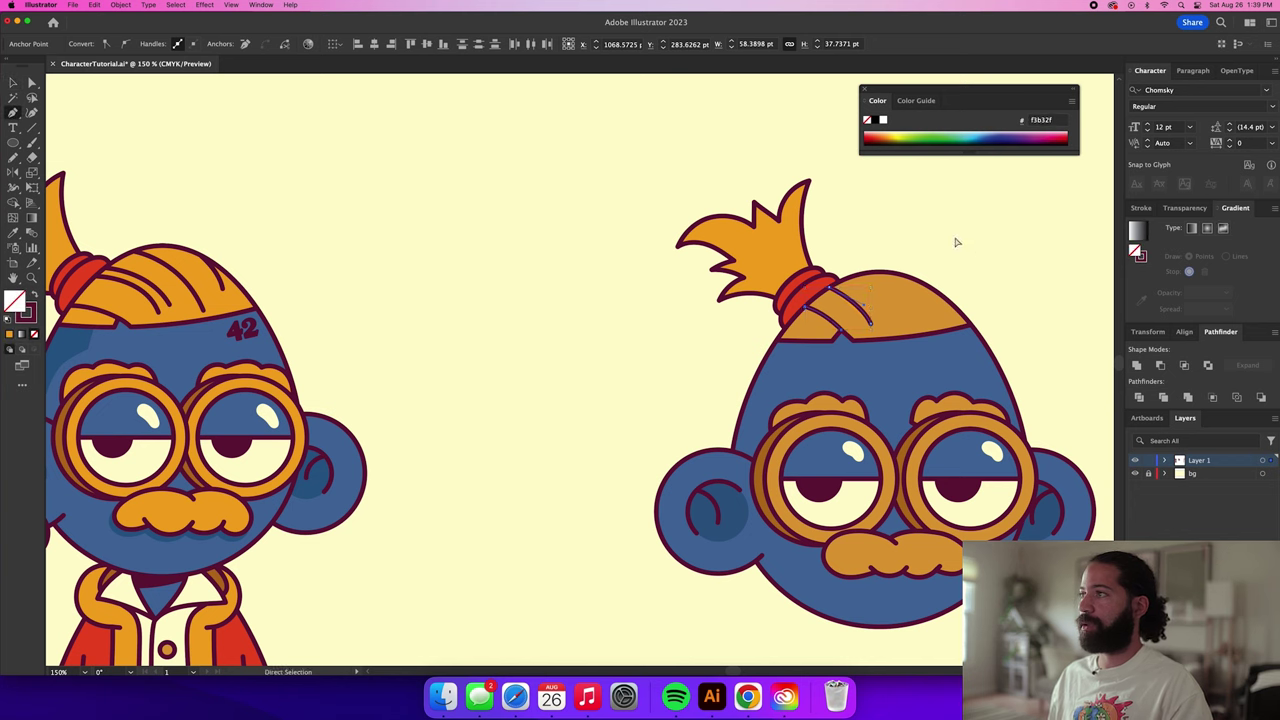
pyautogui.press('super+shift+a')
pyautogui.click(885, 324)
pyautogui.moveTo(842, 282); pyautogui.dragTo(809, 267)
pyautogui.keyDown('super'); pyautogui.click(937, 257); pyautogui.keyUp('super')
pyautogui.click(876, 272)
pyautogui.moveTo(925, 323); pyautogui.dragTo(942, 357)
pyautogui.keyDown('super'); pyautogui.click(970, 280); pyautogui.keyUp('super')
pyautogui.click(928, 287)
pyautogui.moveTo(939, 306); pyautogui.dragTo(941, 316)
pyautogui.press('super+shift+a')
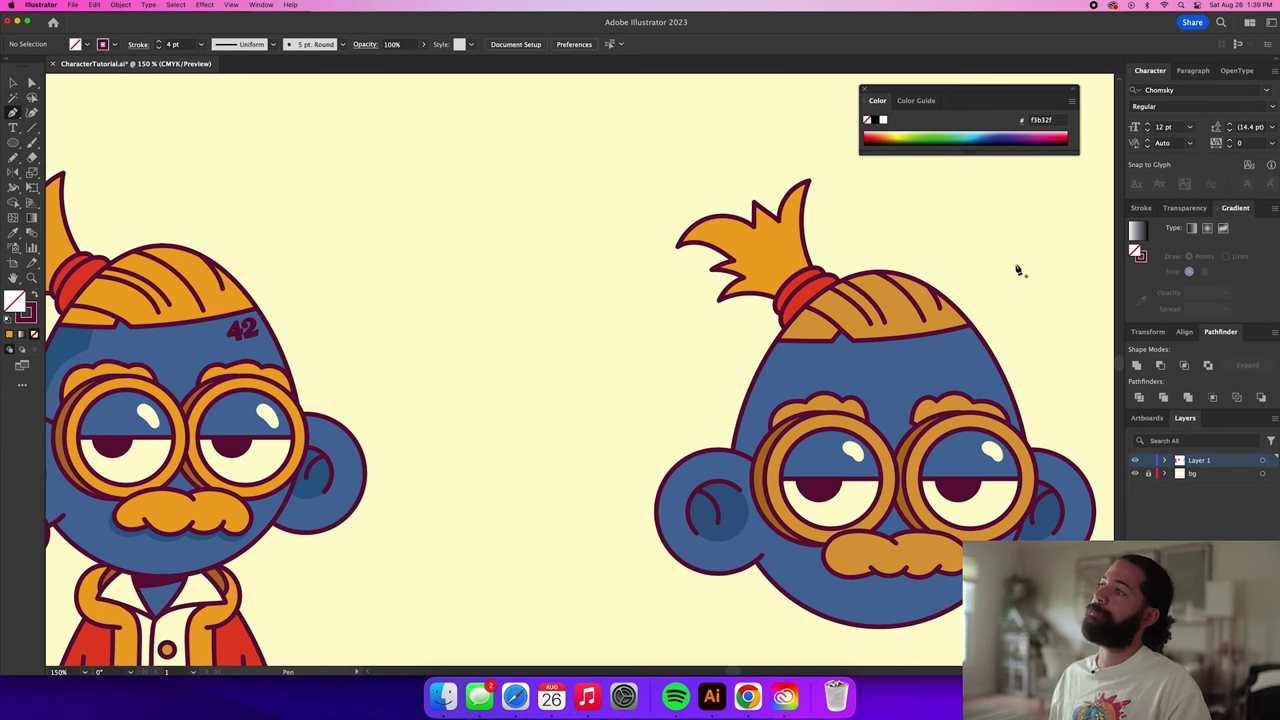
# Take the left ear's inner shadow blue (426c97) without a stroke as the current colours for the Pencil tool.
pyautogui.scroll(-2, 997, 254)
pyautogui.hscroll(3, 997, 254)
pyautogui.press('super+minus')
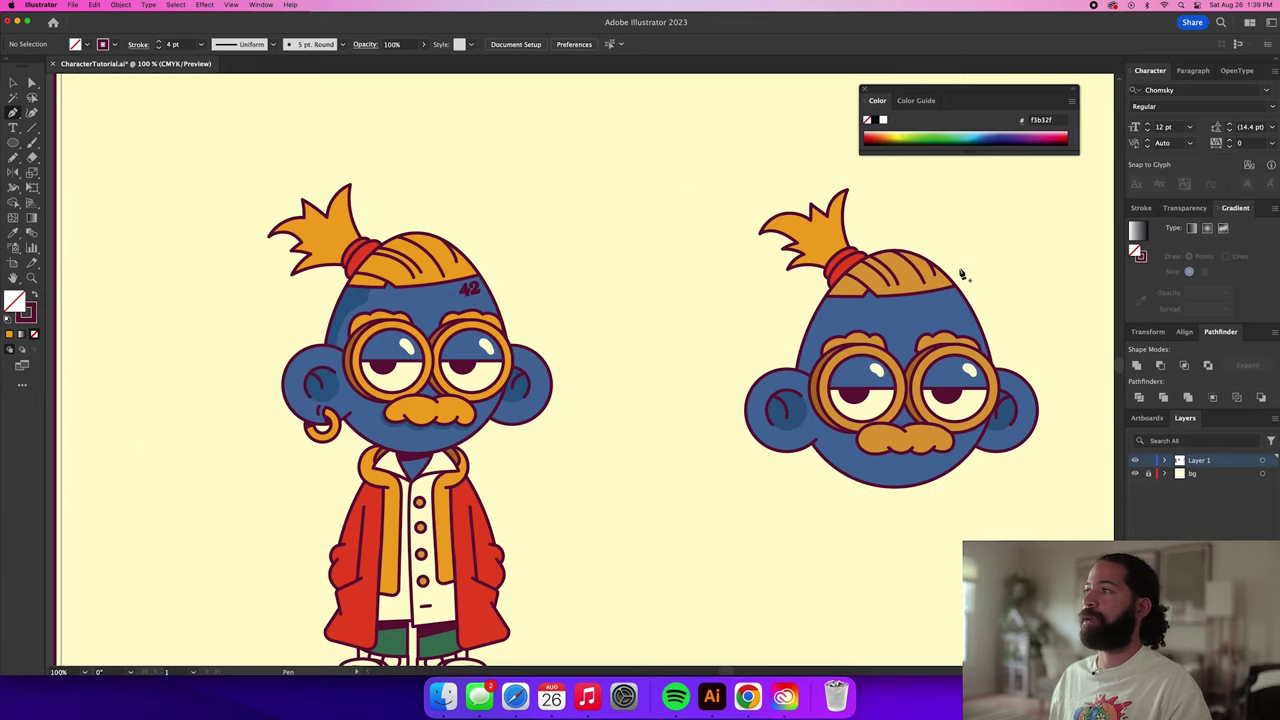
pyautogui.moveTo(966, 271); pyautogui.dragTo(828, 257)
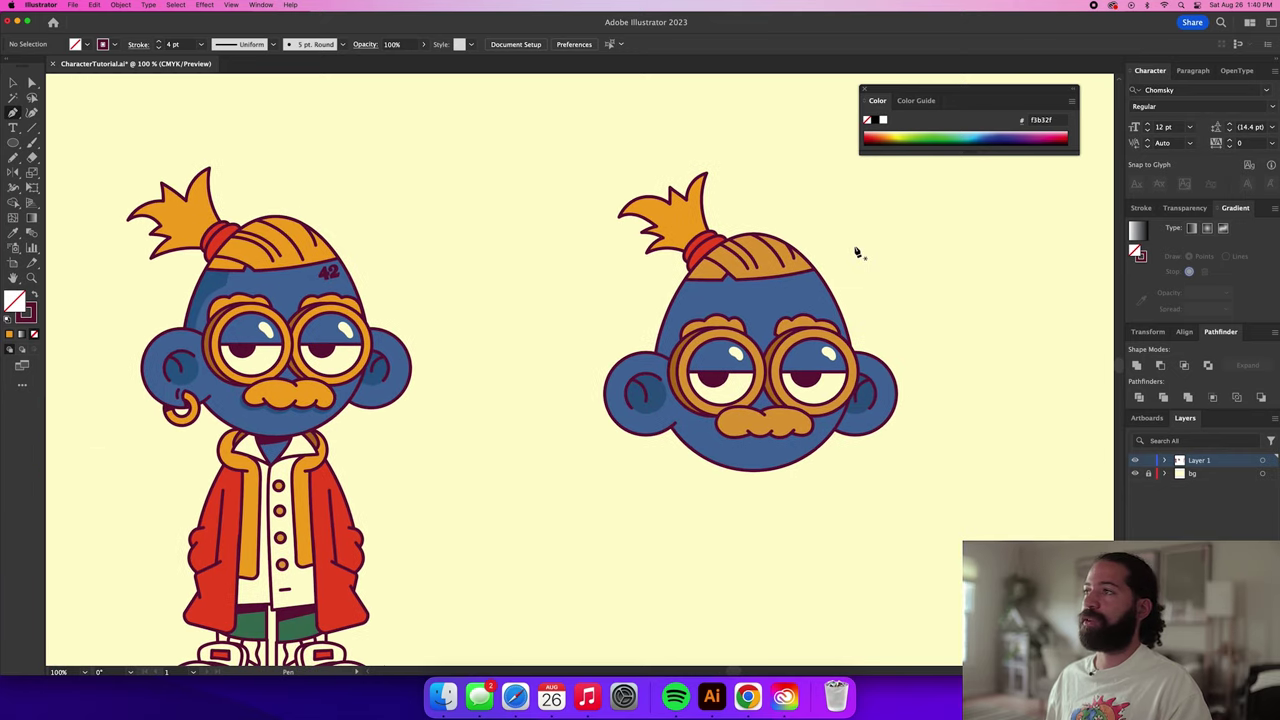
pyautogui.press('n')
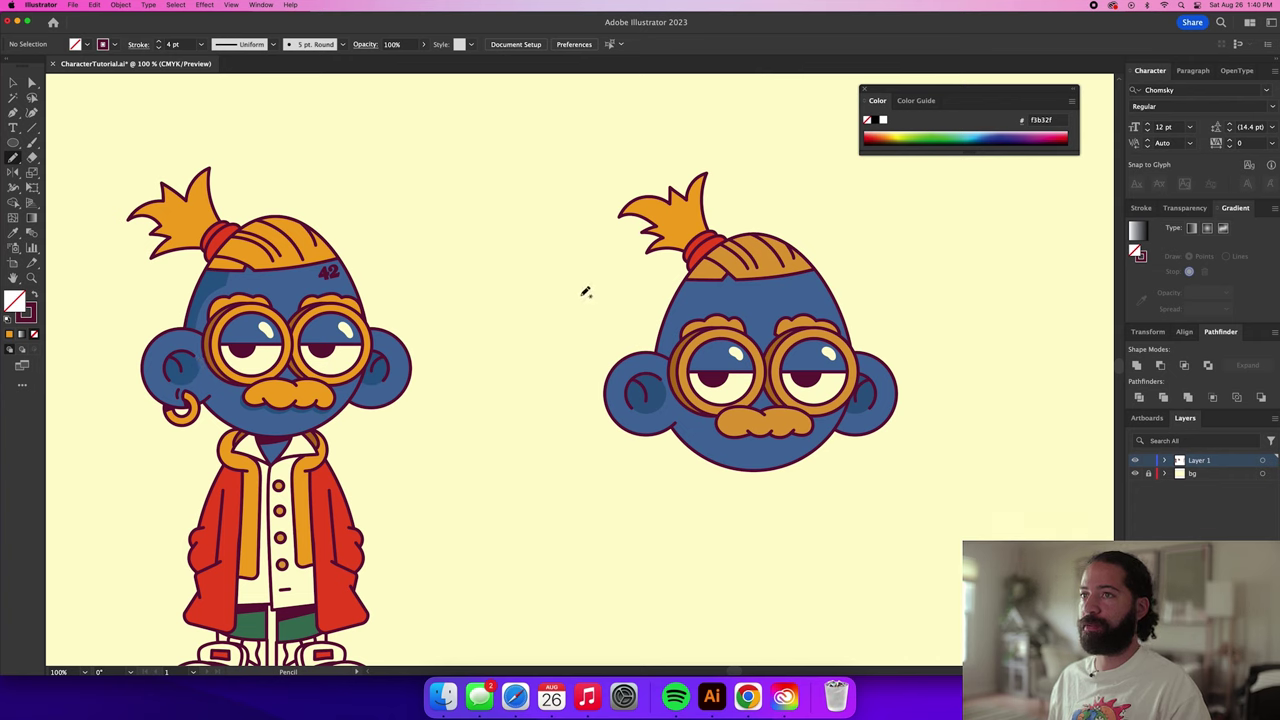
pyautogui.press('a')
pyautogui.click(660, 400)
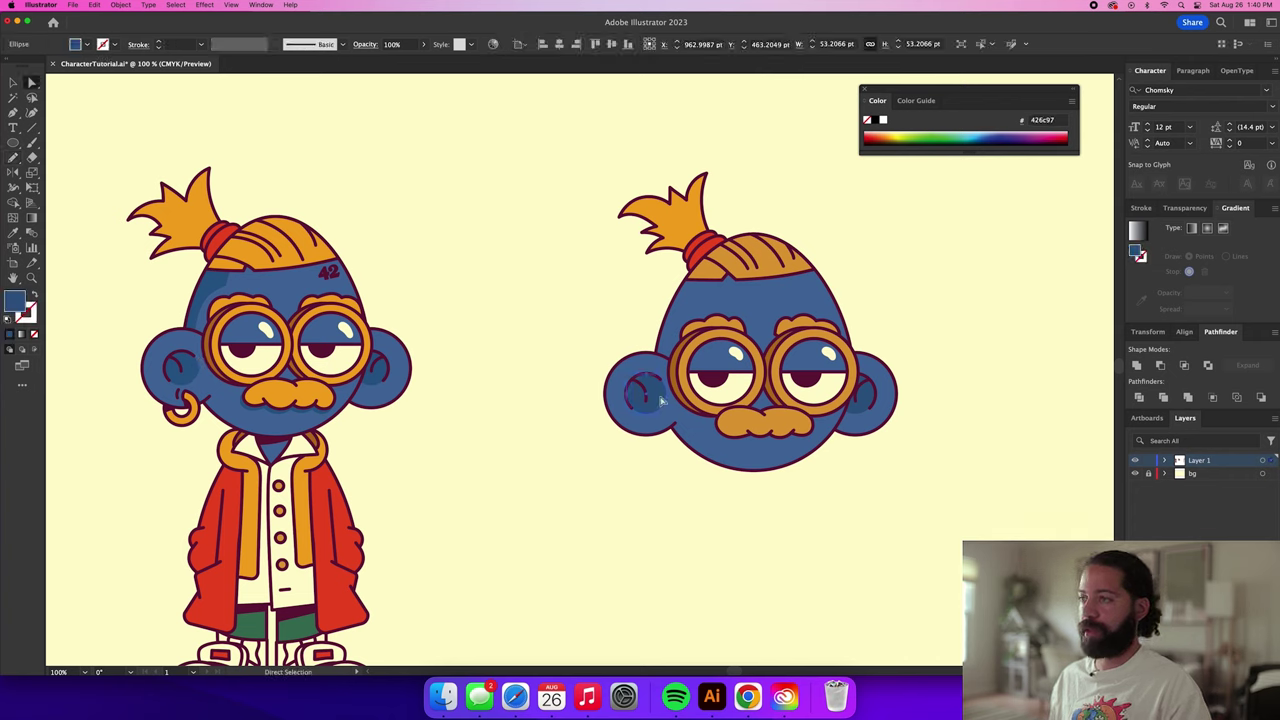
pyautogui.press('n')
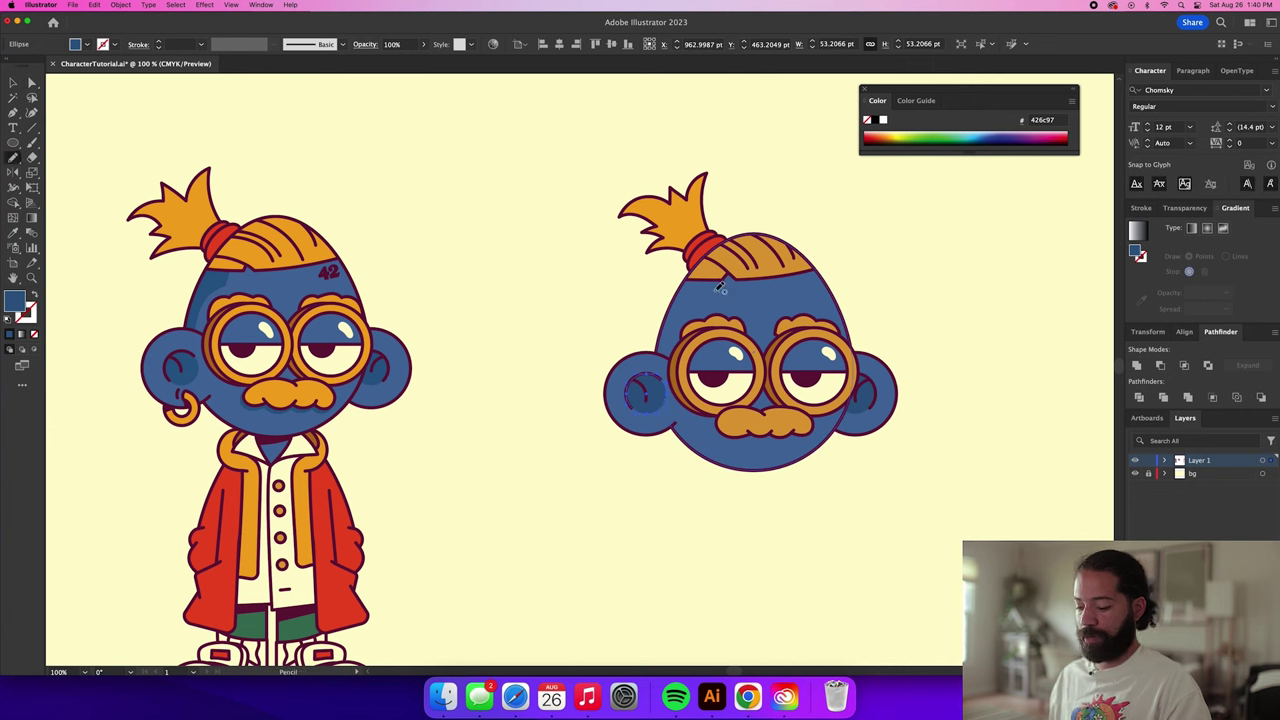
pyautogui.press('v')
pyautogui.press('n')
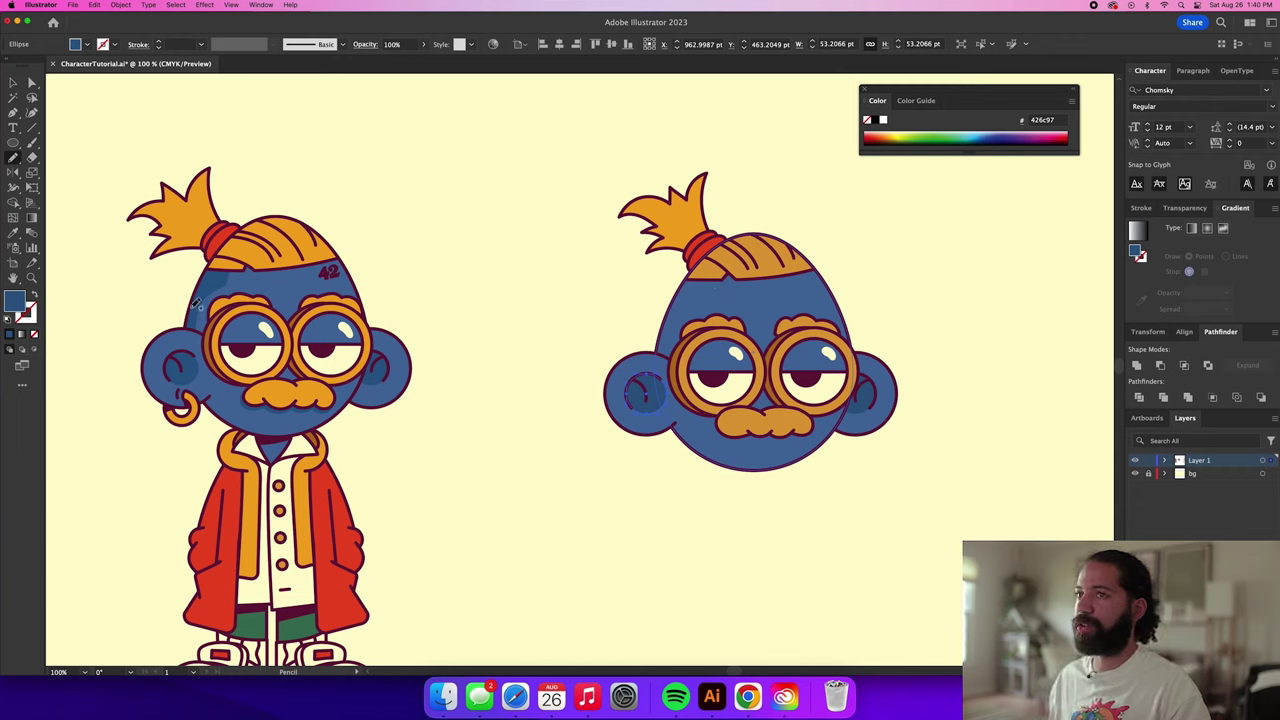
pyautogui.scroll(-1, 589, 274)
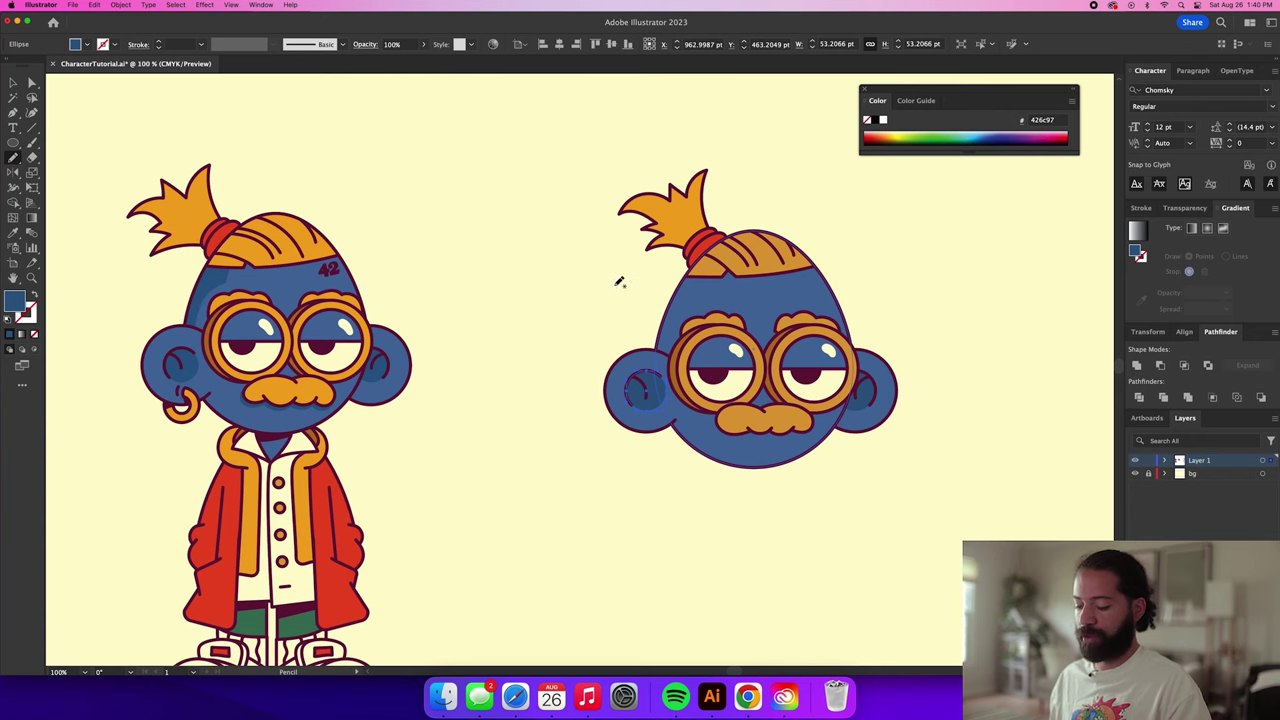
pyautogui.press('v')
pyautogui.press('n')
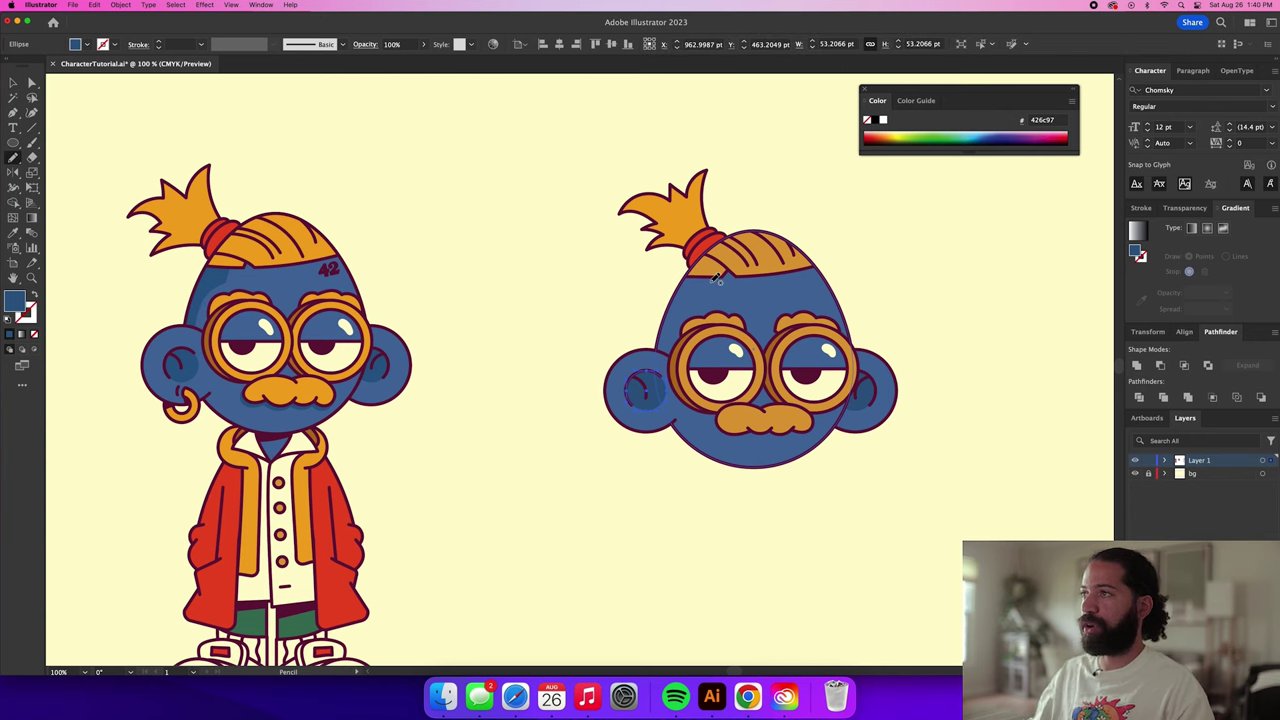
pyautogui.keyDown('super'); pyautogui.click(581, 298); pyautogui.keyUp('super')
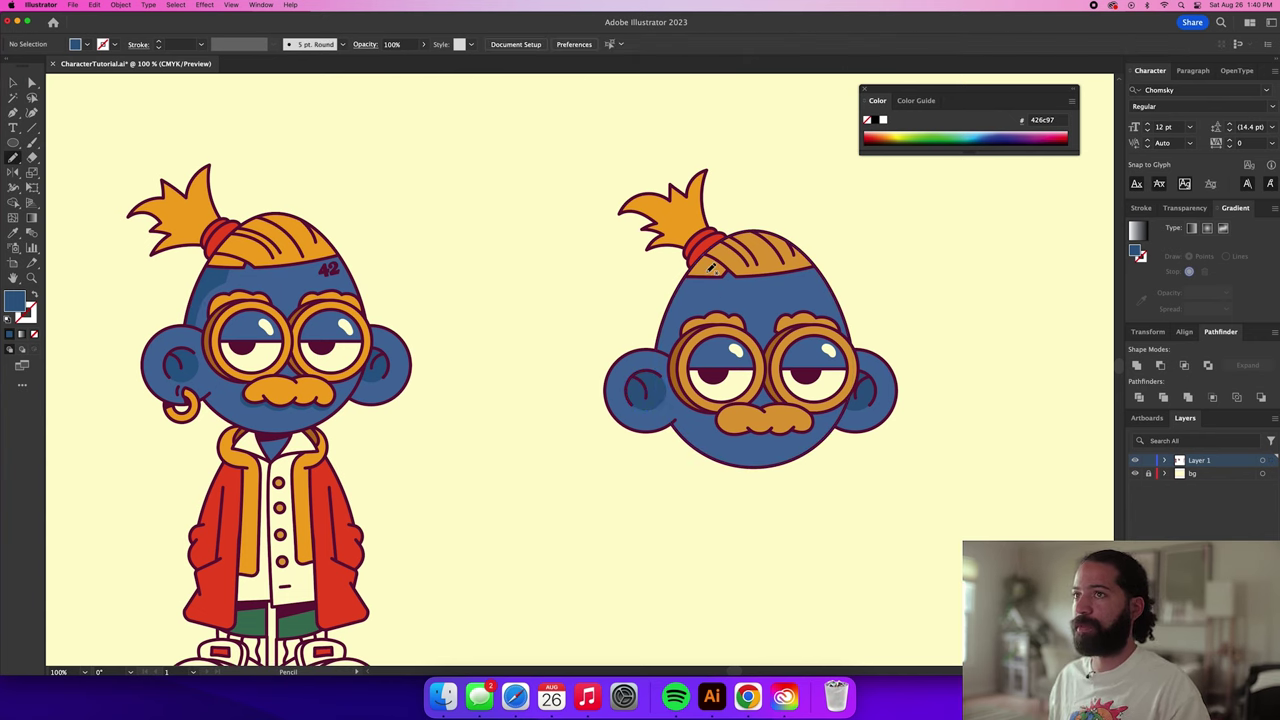
# Draw a curved shadow about 67 by 119 pt along the forehead's left edge, below the hair cap, with the Pencil tool.
pyautogui.moveTo(708, 265); pyautogui.dragTo(710, 292)
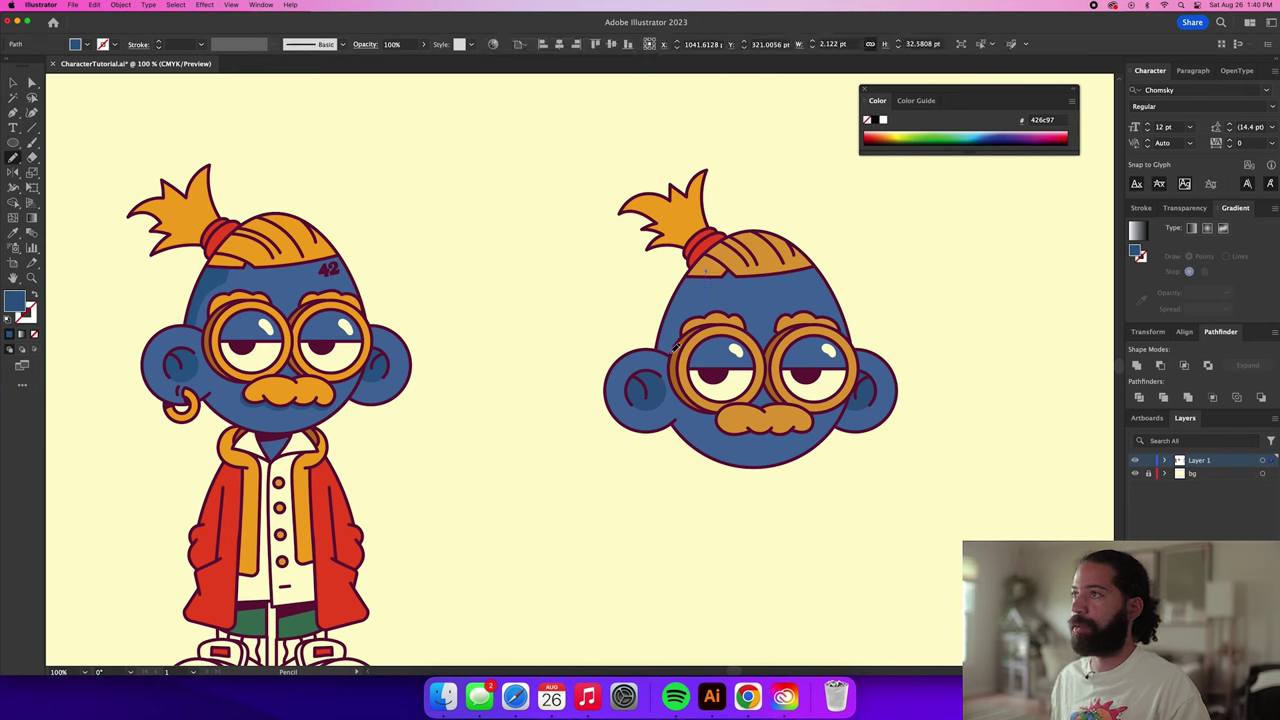
pyautogui.moveTo(705, 272); pyautogui.dragTo(662, 349)
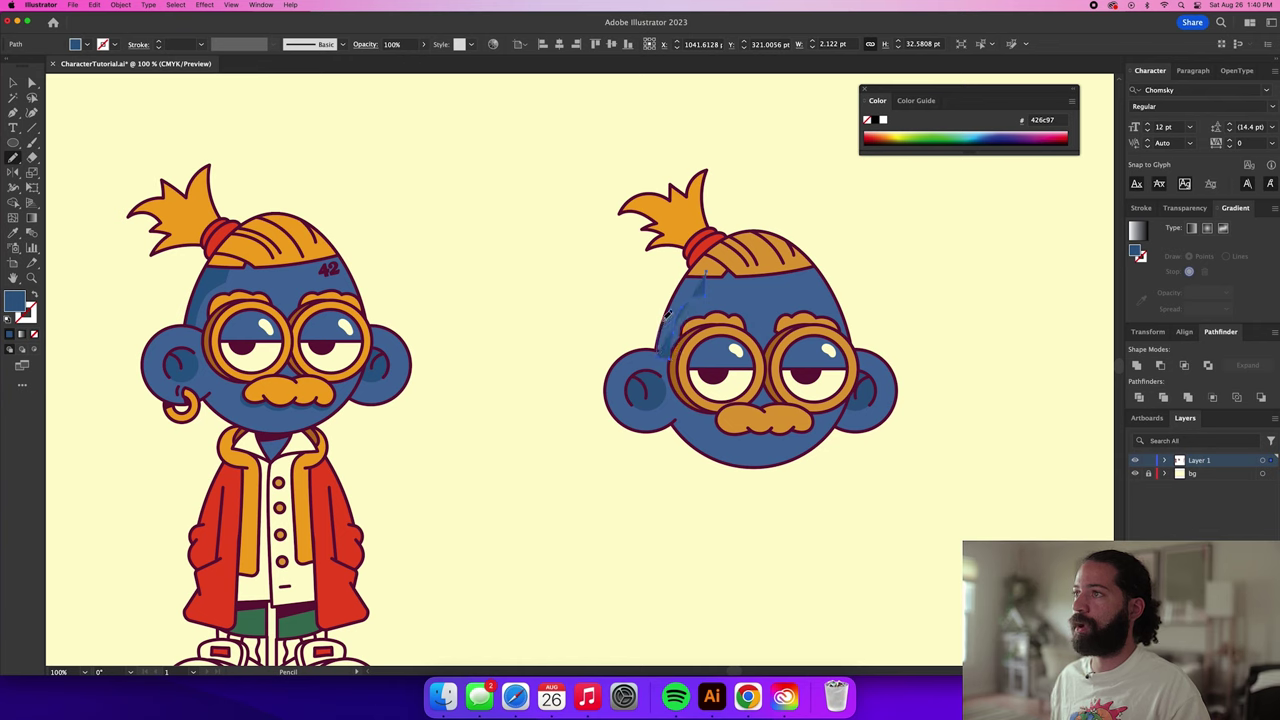
pyautogui.moveTo(698, 263); pyautogui.dragTo(698, 265)
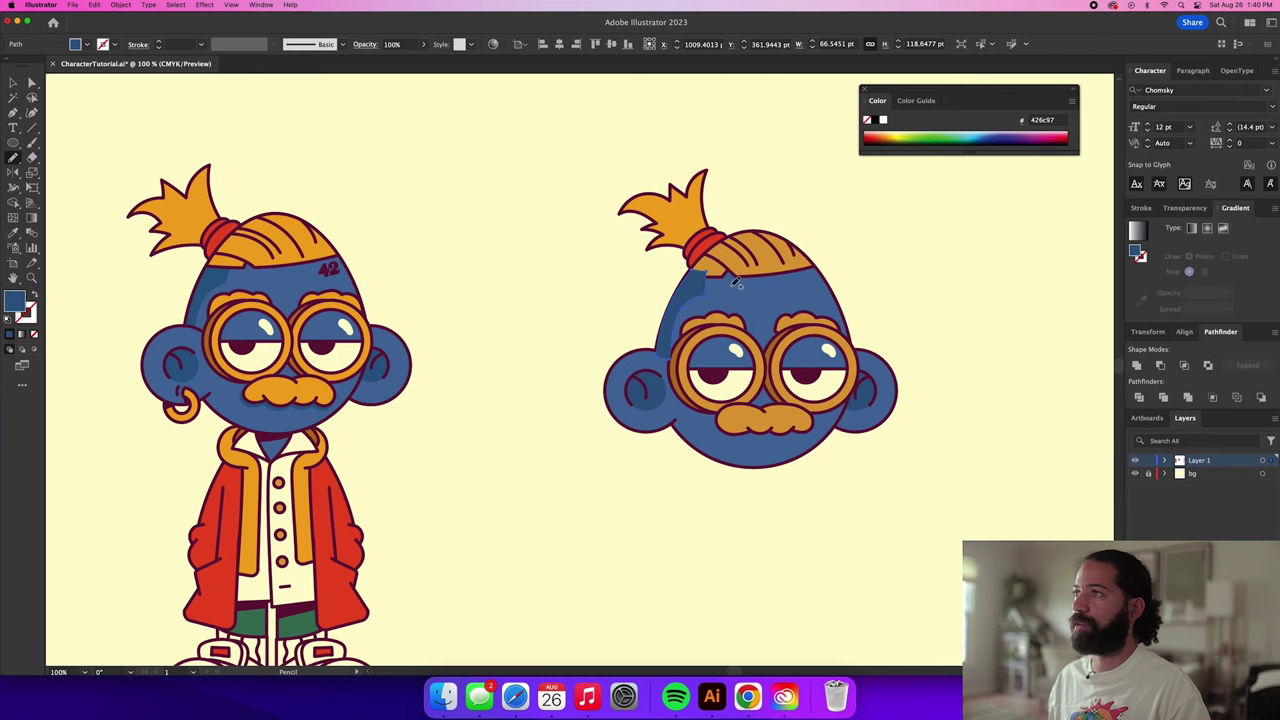
# Cut the forehead shadow and paste it in place above the head shape in the head's isolation mode.
pyautogui.press('v')
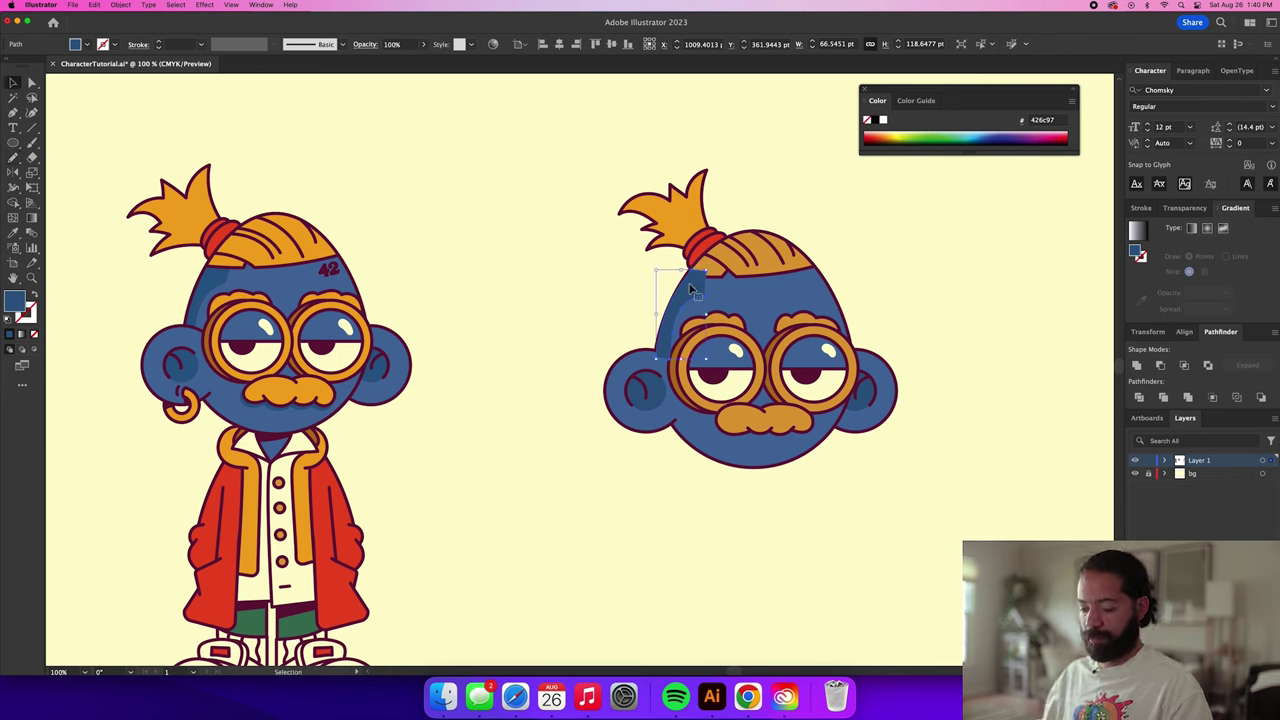
pyautogui.press('a')
pyautogui.press('v')
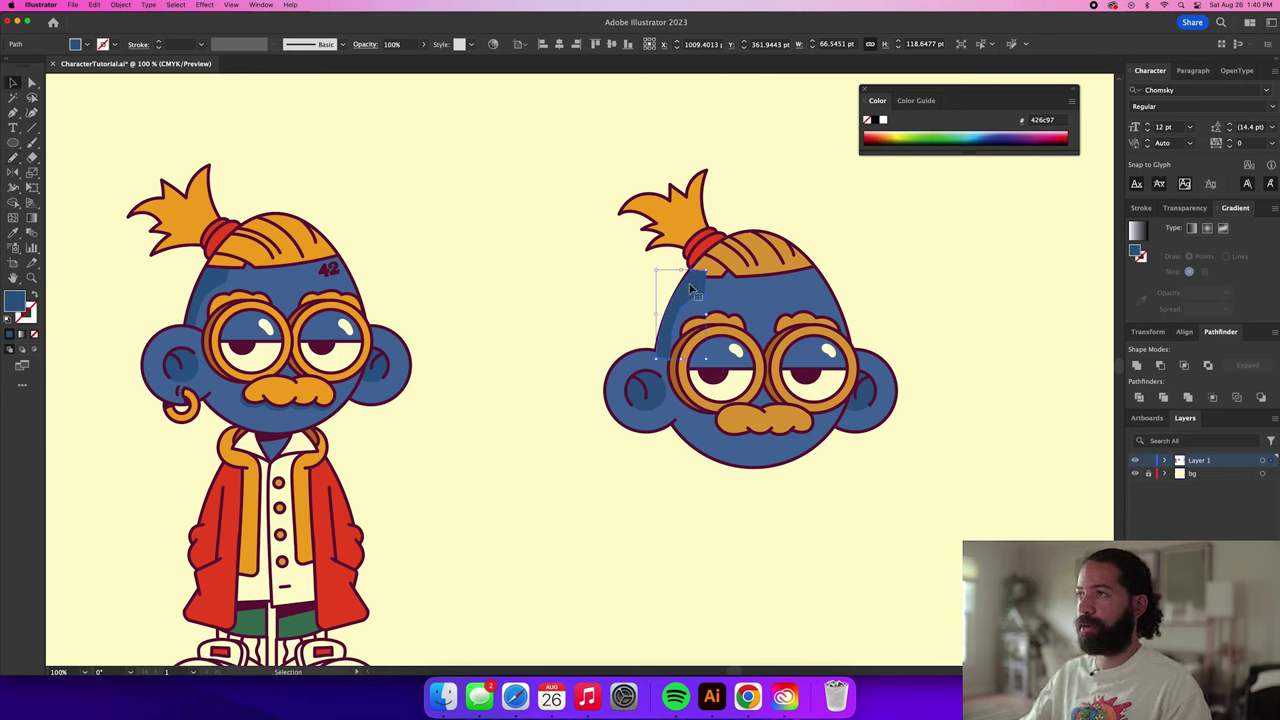
pyautogui.press('Delete')
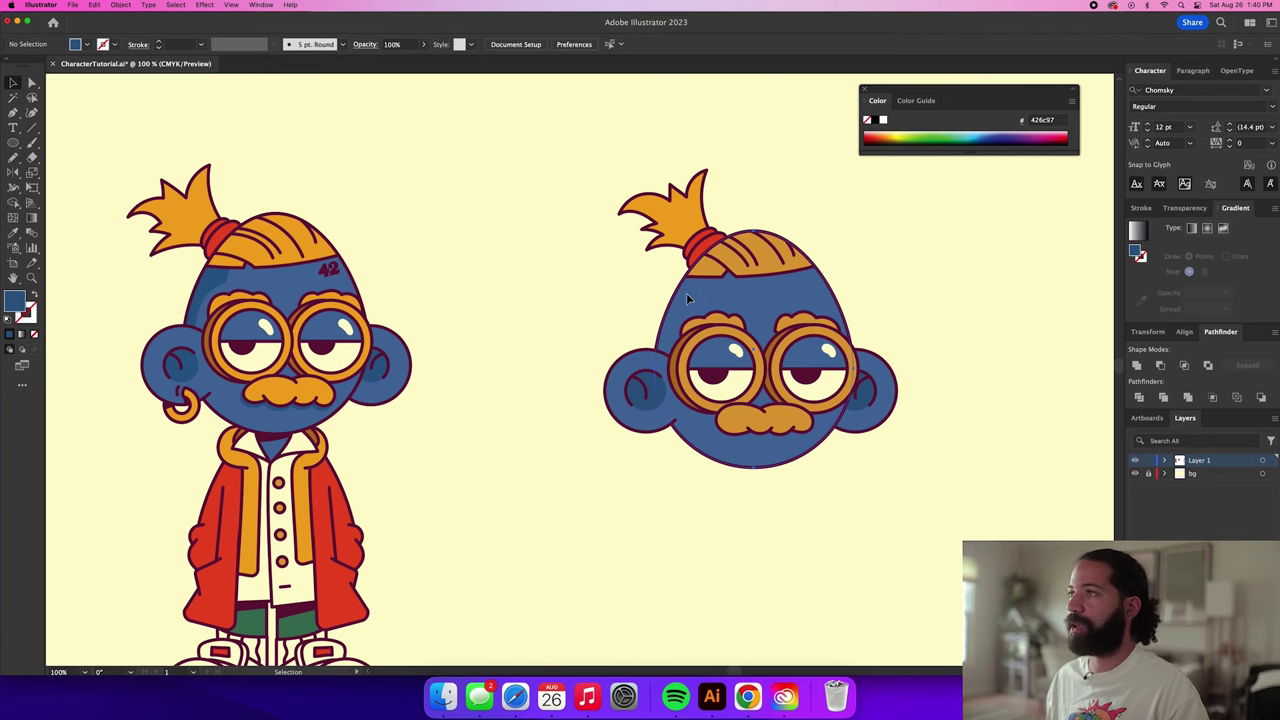
pyautogui.click(685, 296)
pyautogui.doubleClick(689, 292)
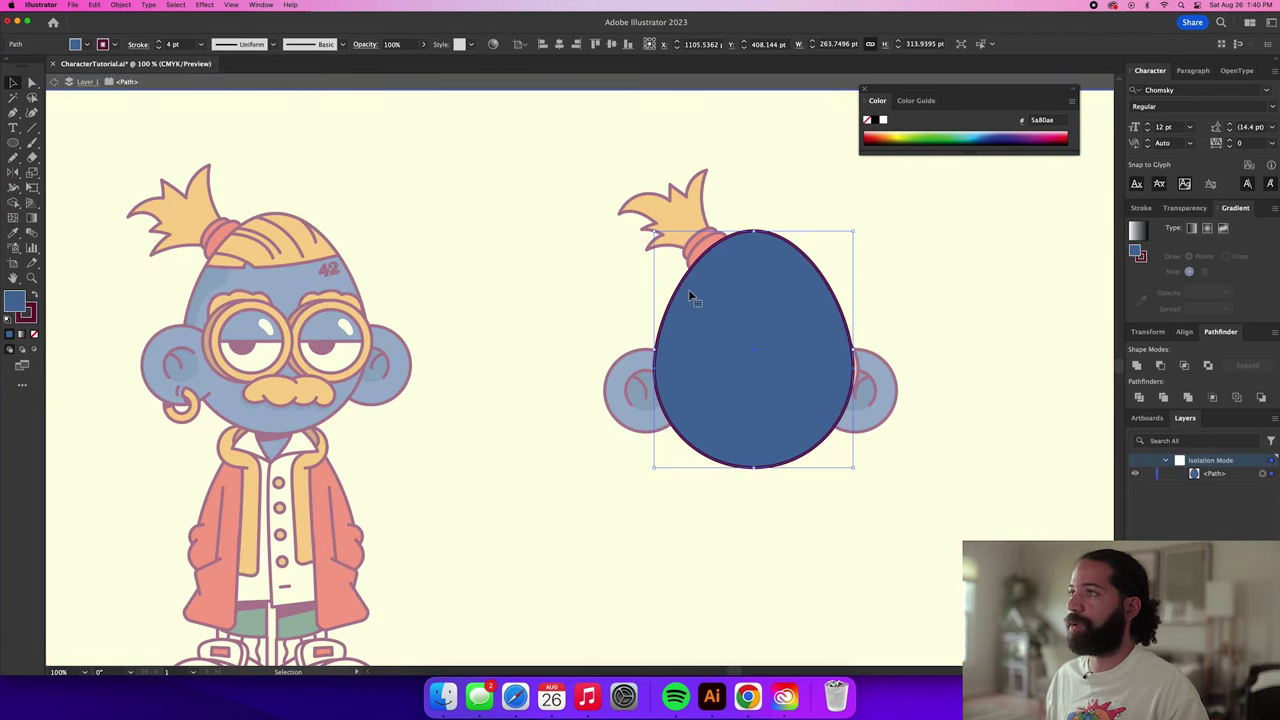
pyautogui.press('super+shift+a')
pyautogui.press('super+f')
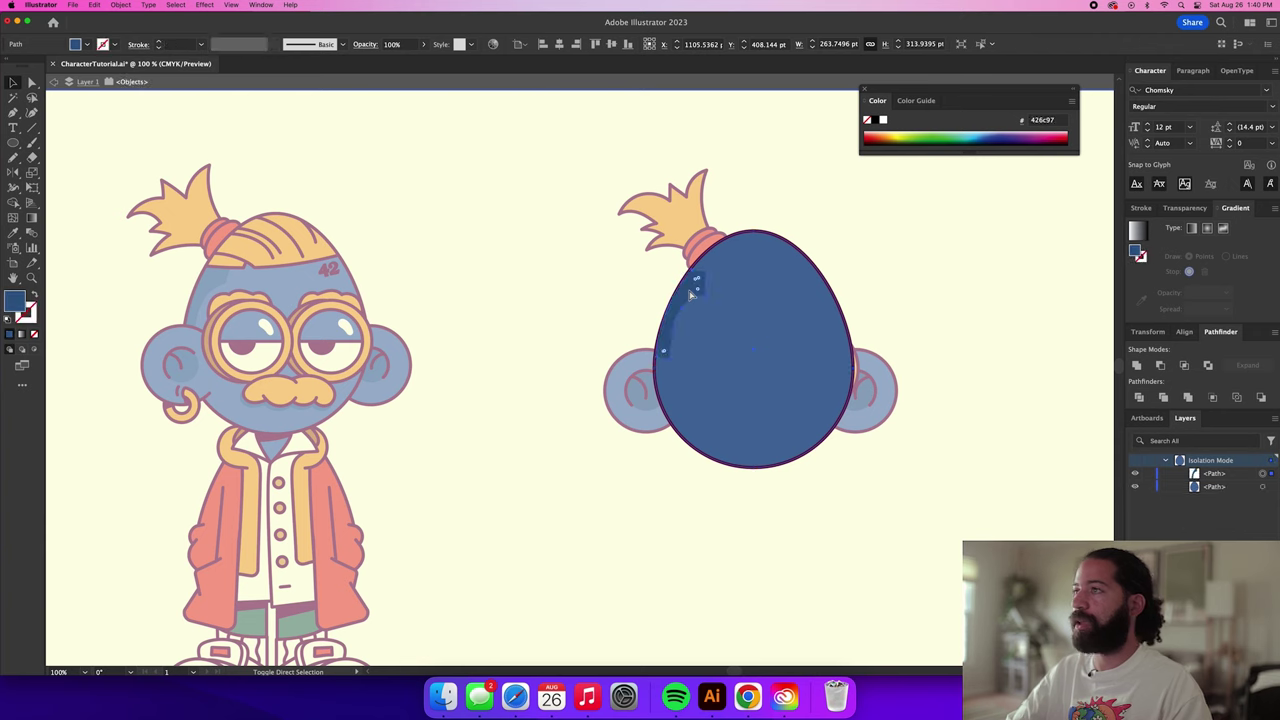
# Paste a copy of the head shape in front of the shadow and remove its fill to leave only the outline.
pyautogui.click(766, 324)
pyautogui.press('a')
pyautogui.press('v')
pyautogui.press('super+c')
pyautogui.press('super+f')
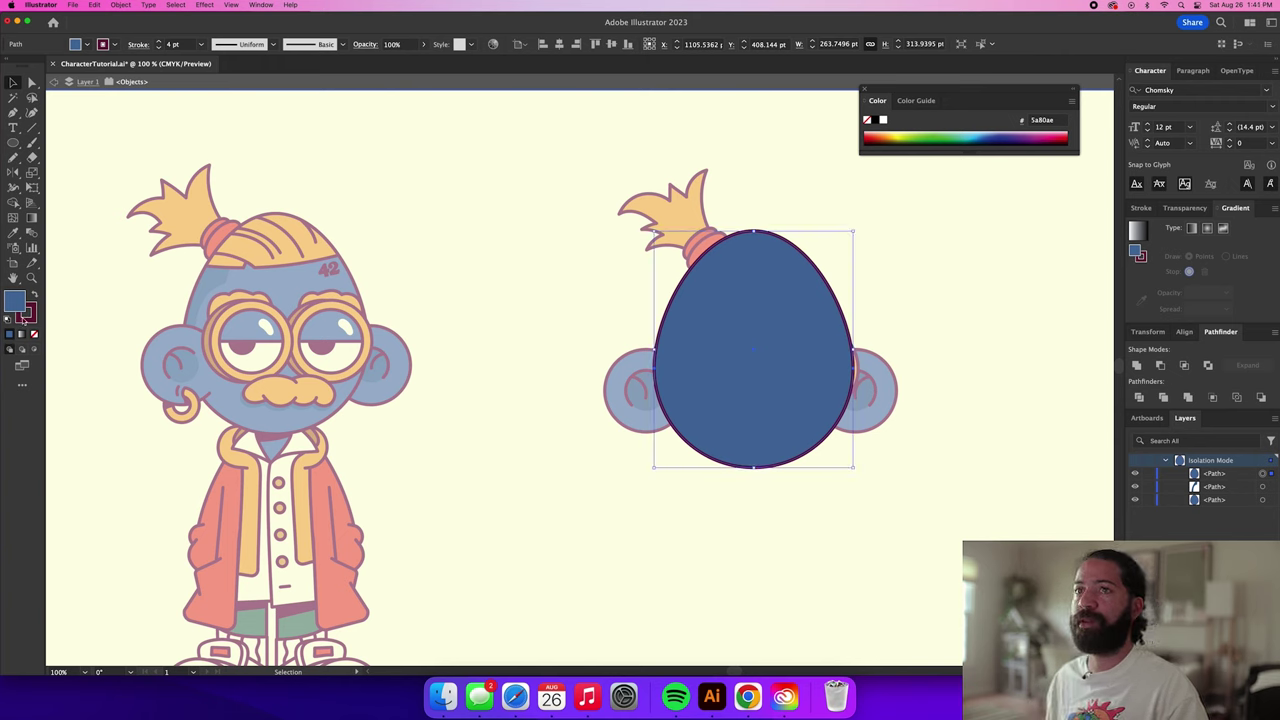
pyautogui.click(35, 337)
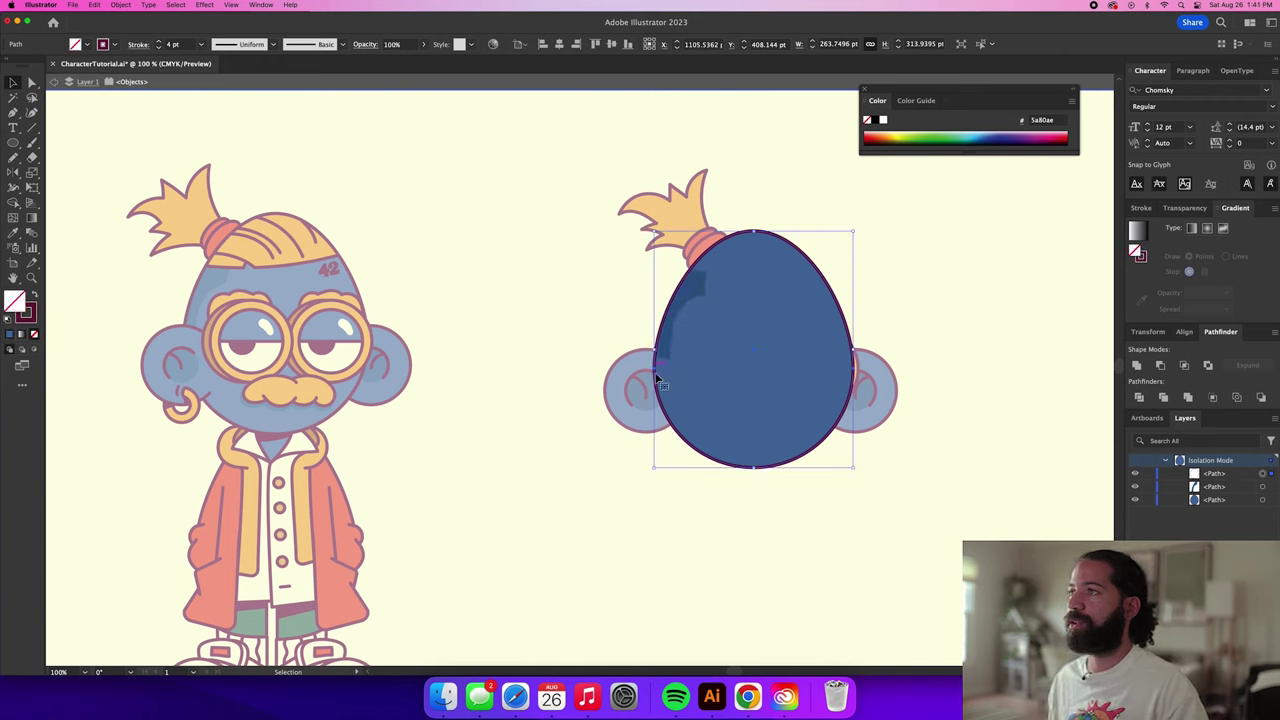
pyautogui.moveTo(656, 385)
pyautogui.mouseDown()
pyautogui.moveTo(603, 383)
pyautogui.moveTo(648, 382)
pyautogui.mouseUp()
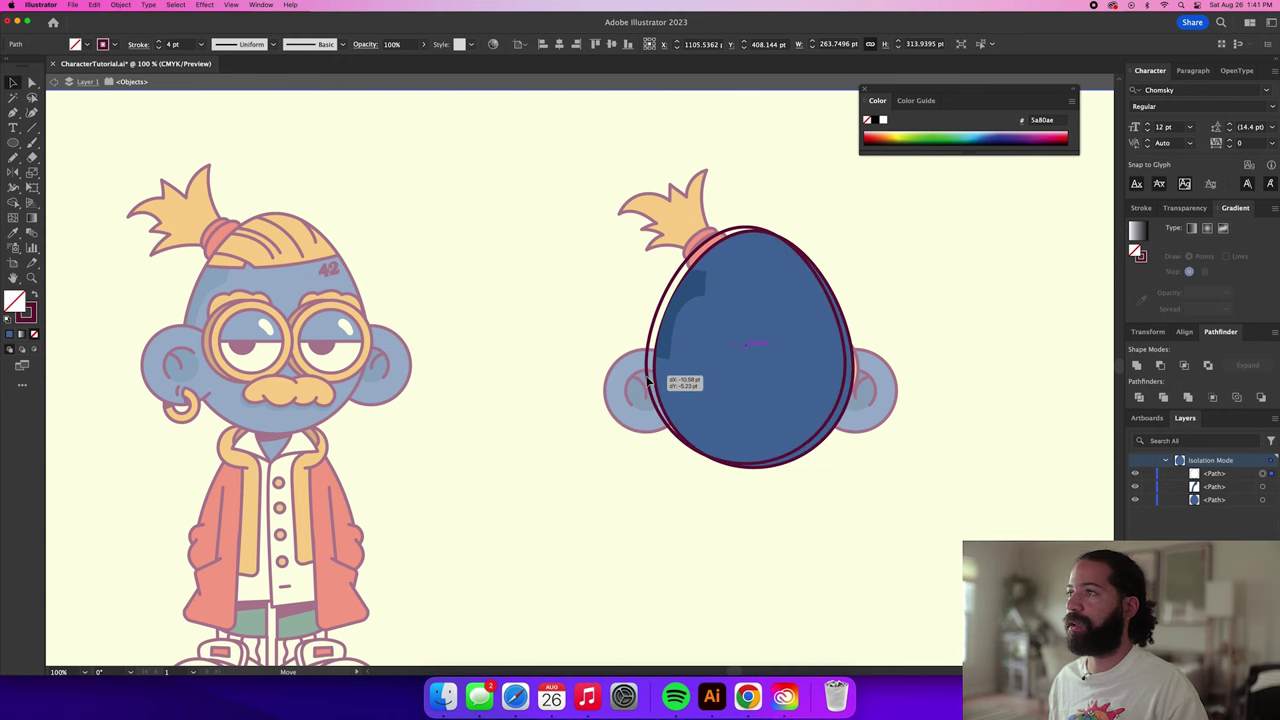
pyautogui.moveTo(648, 382); pyautogui.dragTo(618, 374)
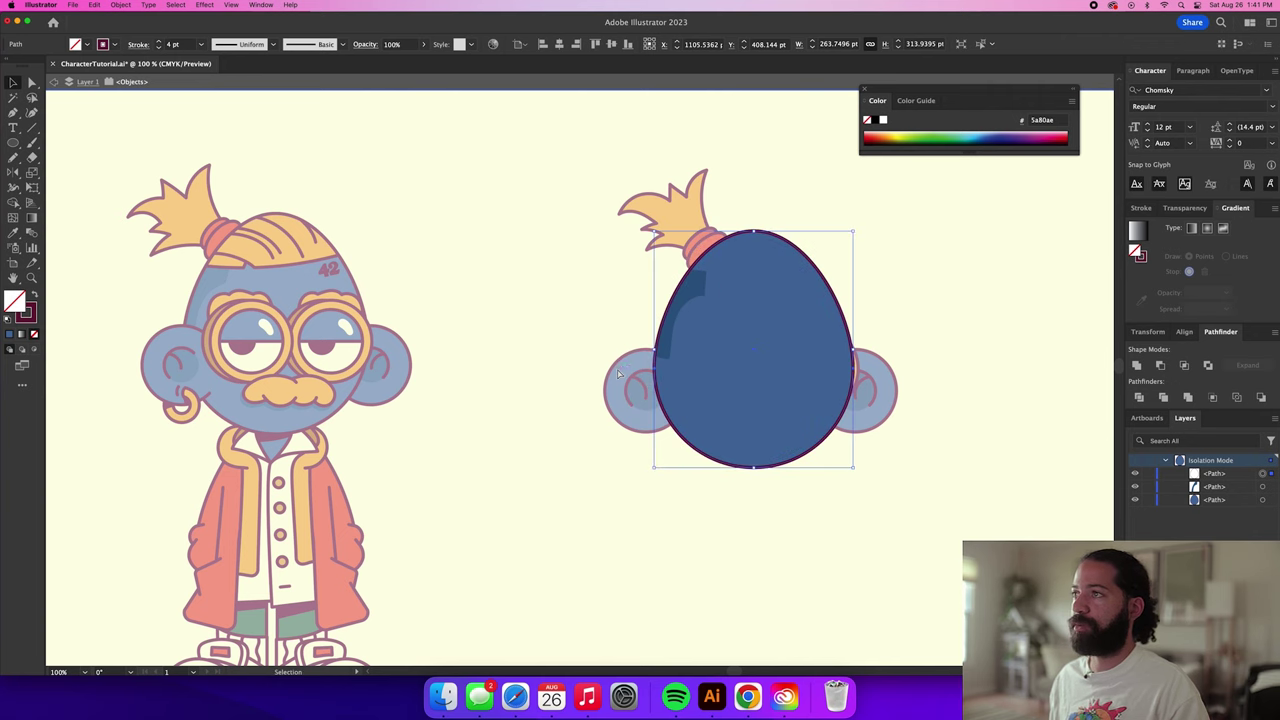
# Group the head shape, forehead shadow and outline copy, and leave isolation mode.
pyautogui.press('super+g')
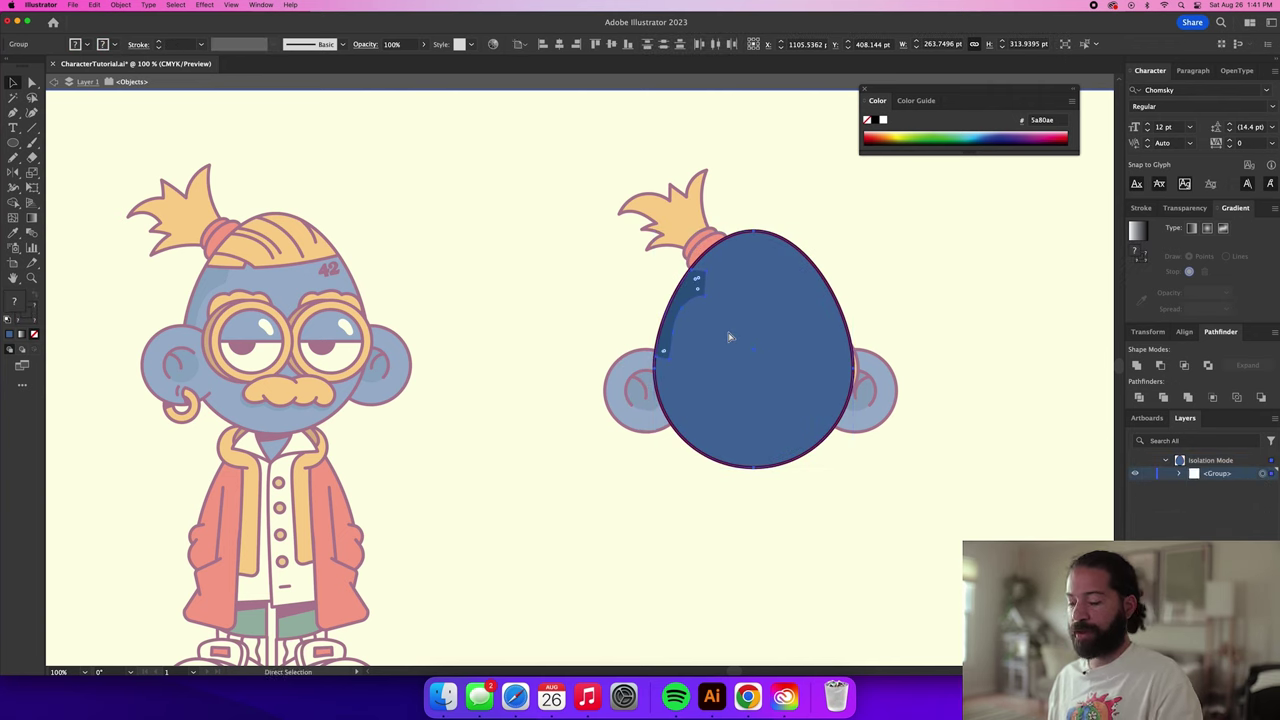
pyautogui.click(611, 303)
pyautogui.doubleClick(612, 305)
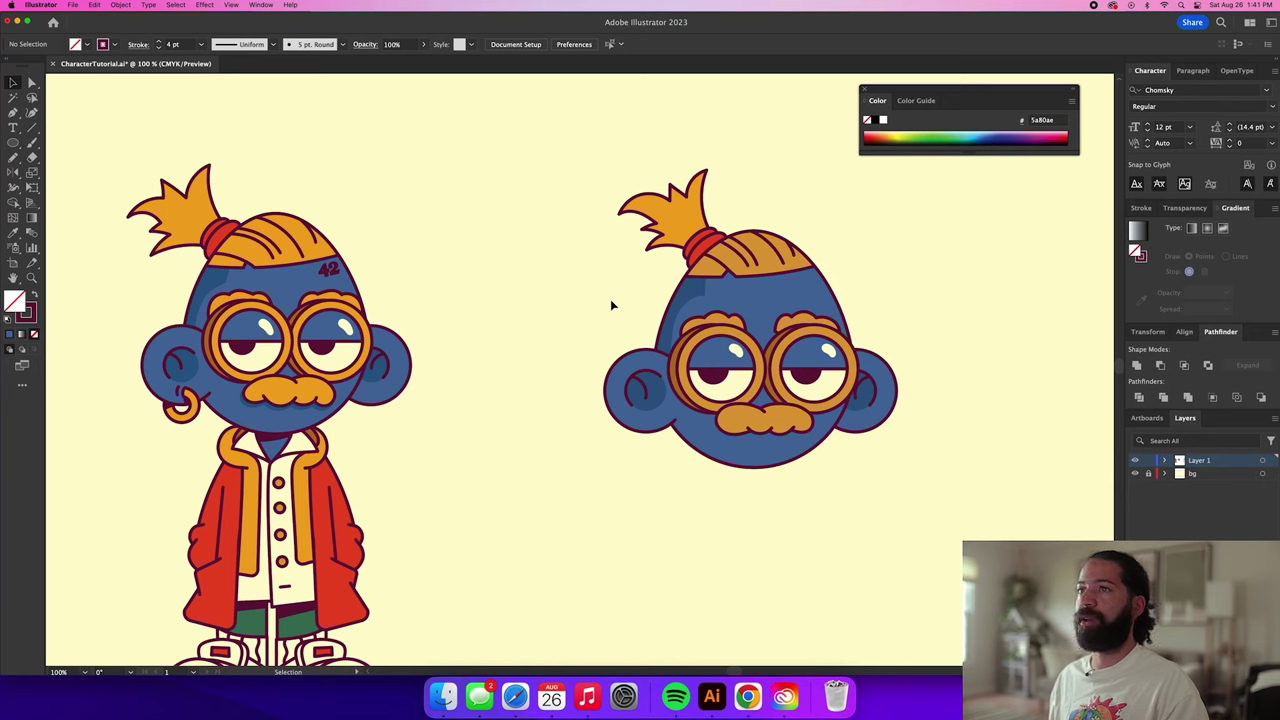
# Select only the forehead shadow within the head group, and clear the selection.
pyautogui.press('a')
pyautogui.click(705, 302)
pyautogui.click(903, 276)
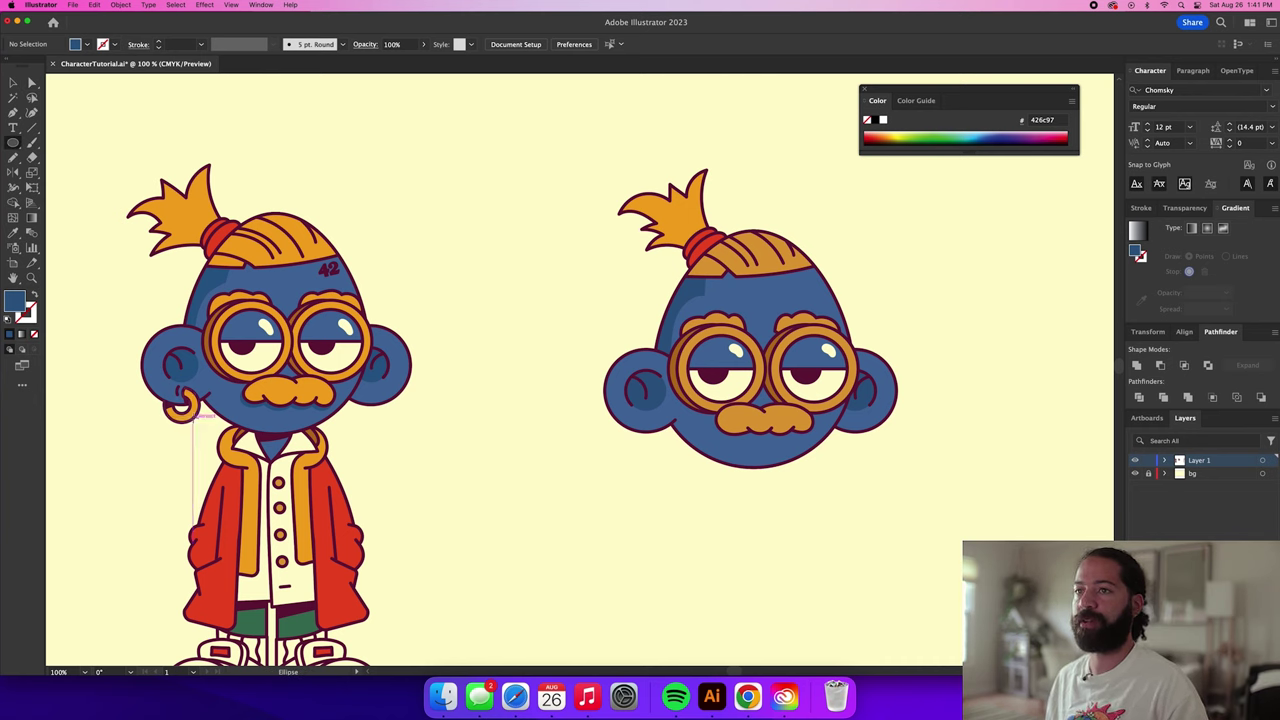
# Draw an earring circle about 60 pt wide below the new head's left ear, using the finished earring's orange fill and dark outline.
pyautogui.click(194, 422)
pyautogui.press('l')
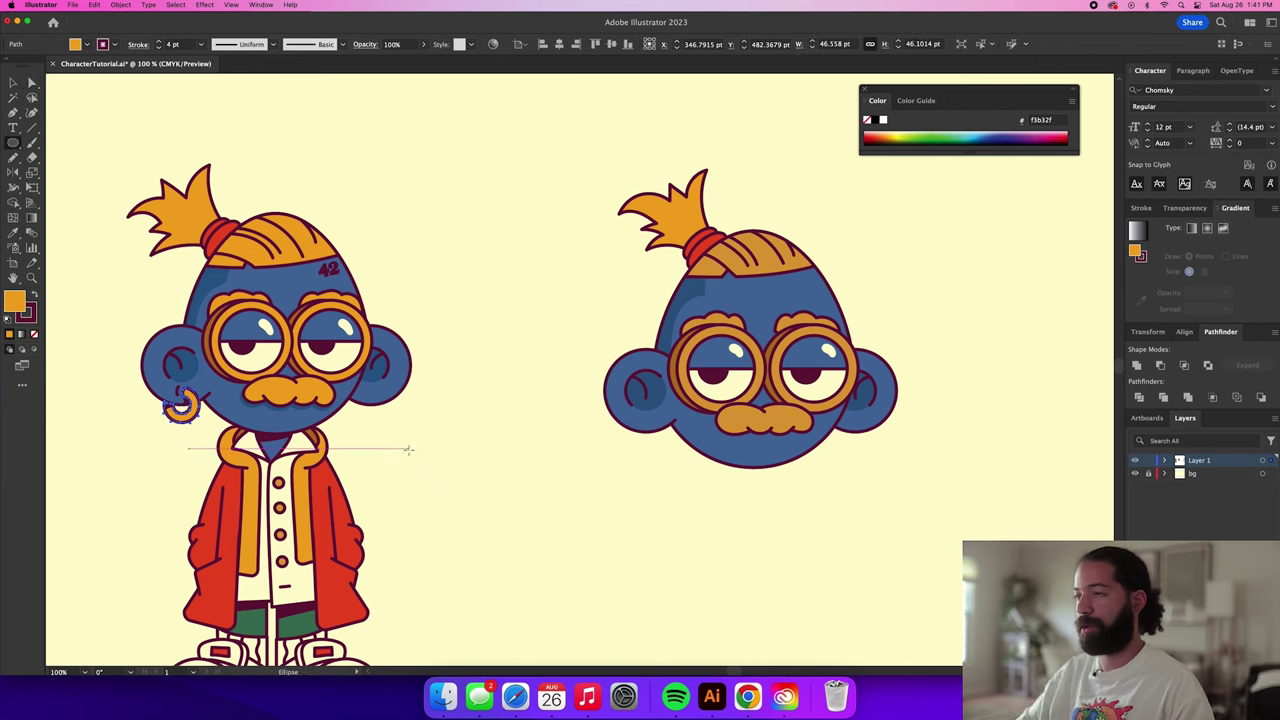
pyautogui.moveTo(621, 462); pyautogui.dragTo(645, 474)
pyautogui.press('v')
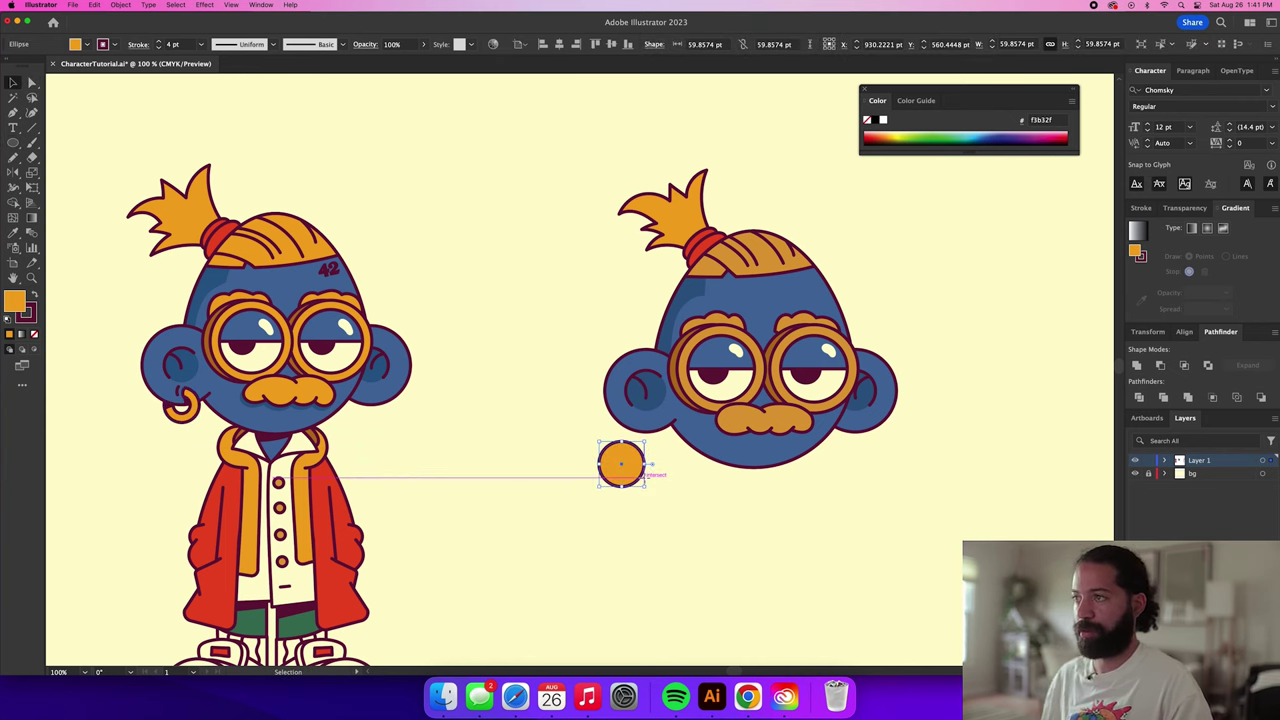
# Make a smaller concentric copy of the earring circle and subtract it from the larger one to form a ring.
pyautogui.press('super+f')
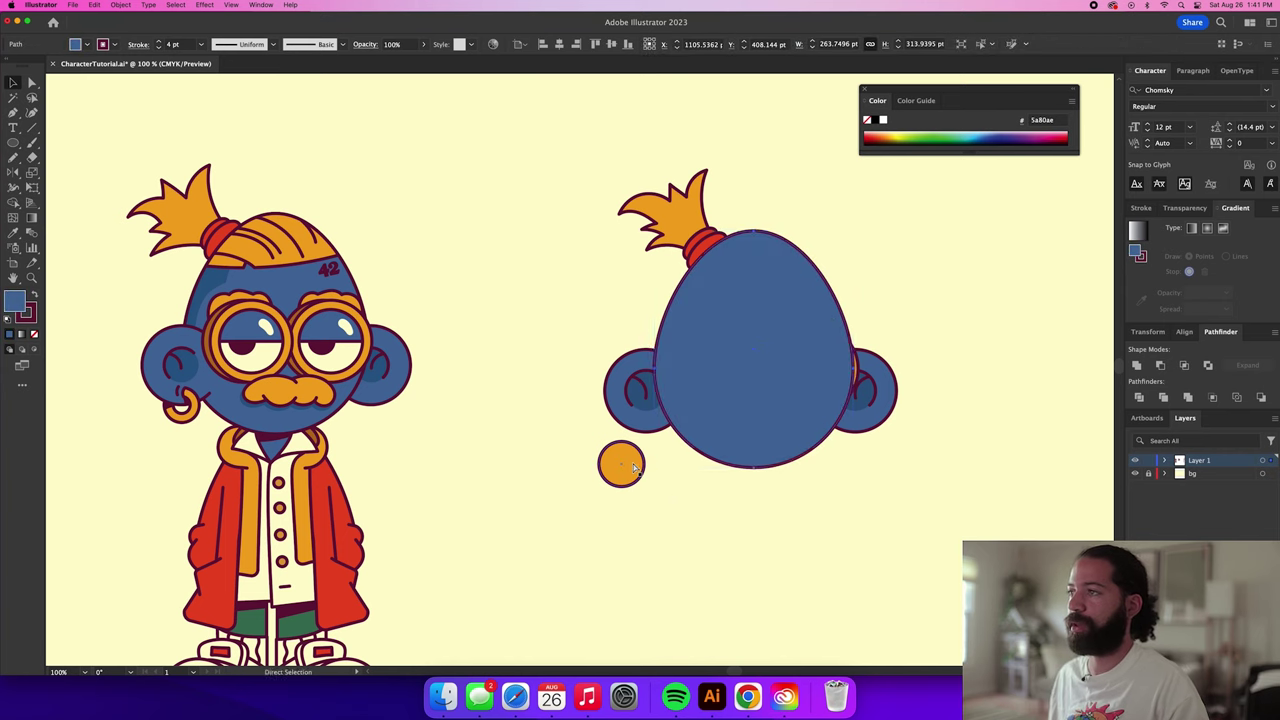
pyautogui.press('super+z')
pyautogui.press('a')
pyautogui.click(617, 468)
pyautogui.press('v')
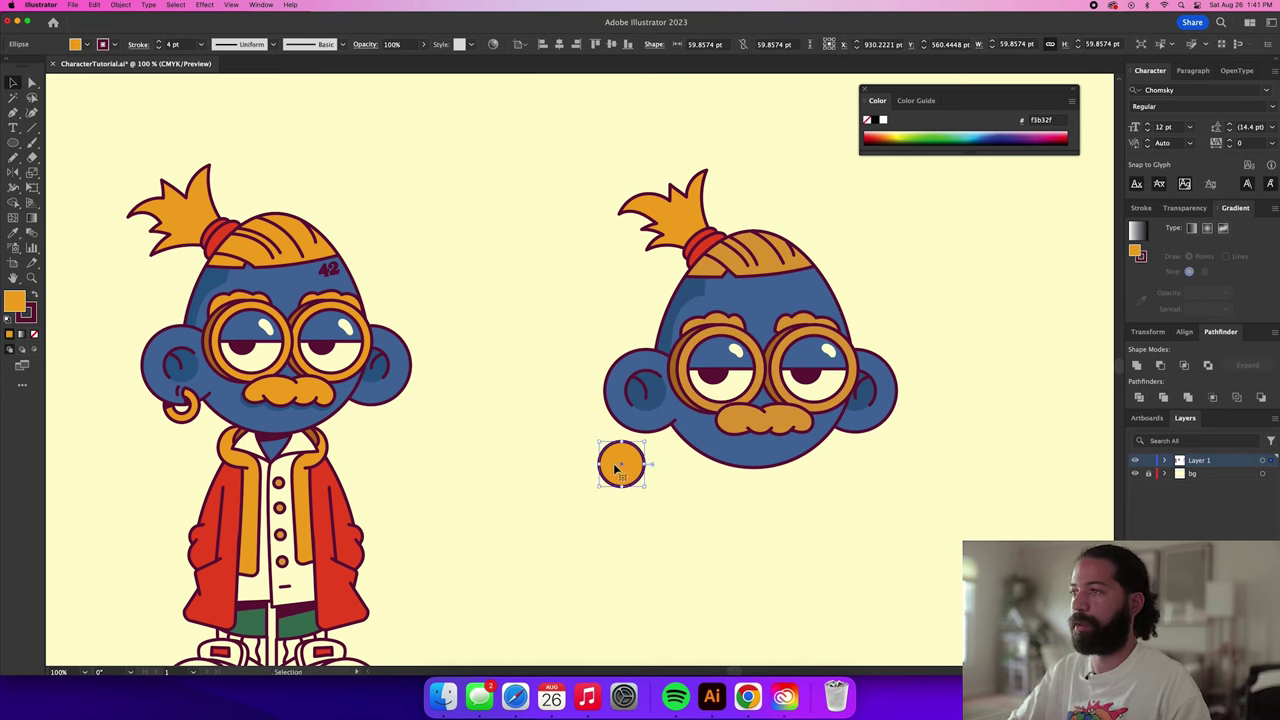
pyautogui.moveTo(639, 447); pyautogui.dragTo(636, 451)
pyautogui.press('v')
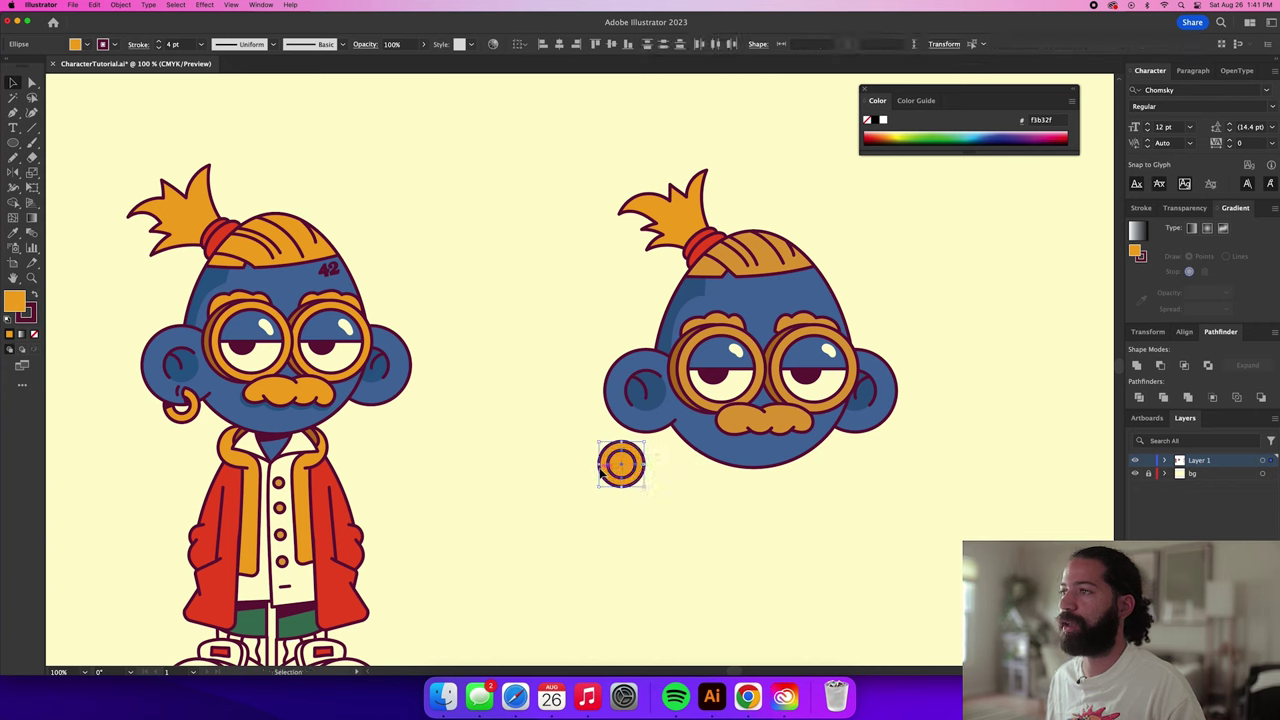
pyautogui.click(1160, 366)
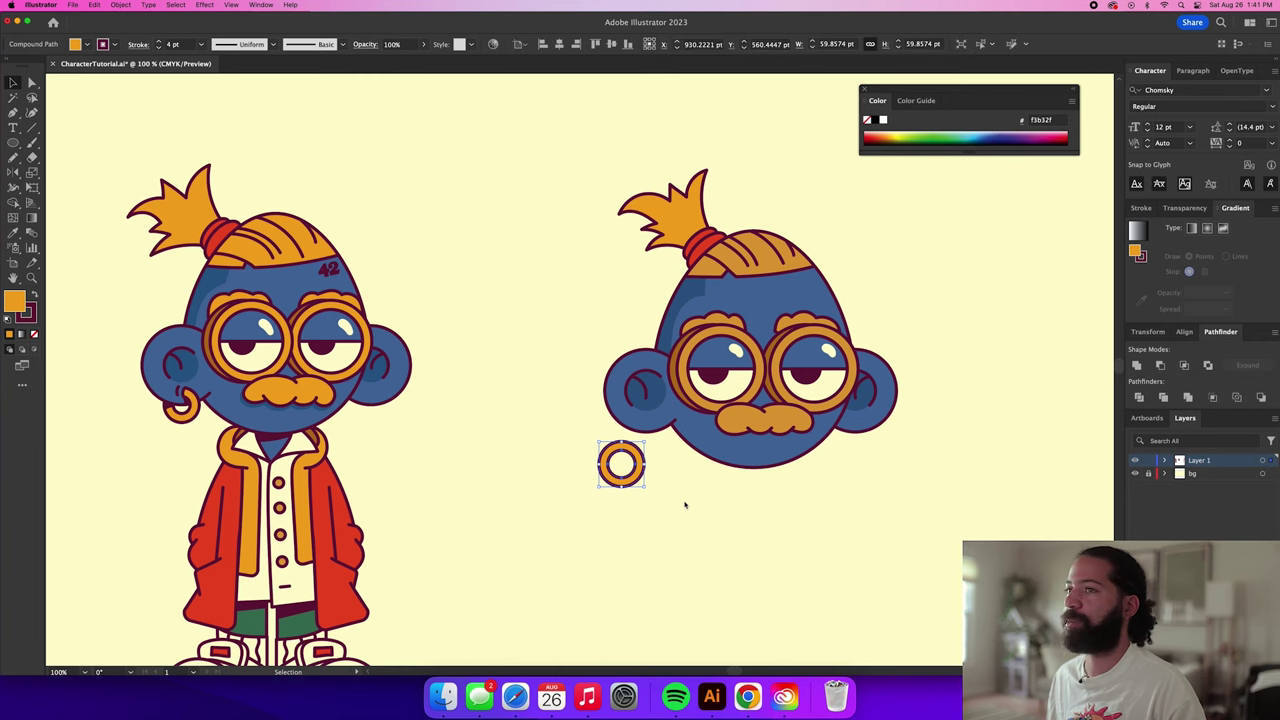
# Move the earring ring up so it overlaps the lower edge of the left ear.
pyautogui.scroll(2, 639, 480)
pyautogui.scroll(-2, 639, 480)
pyautogui.moveTo(632, 483); pyautogui.dragTo(654, 457)
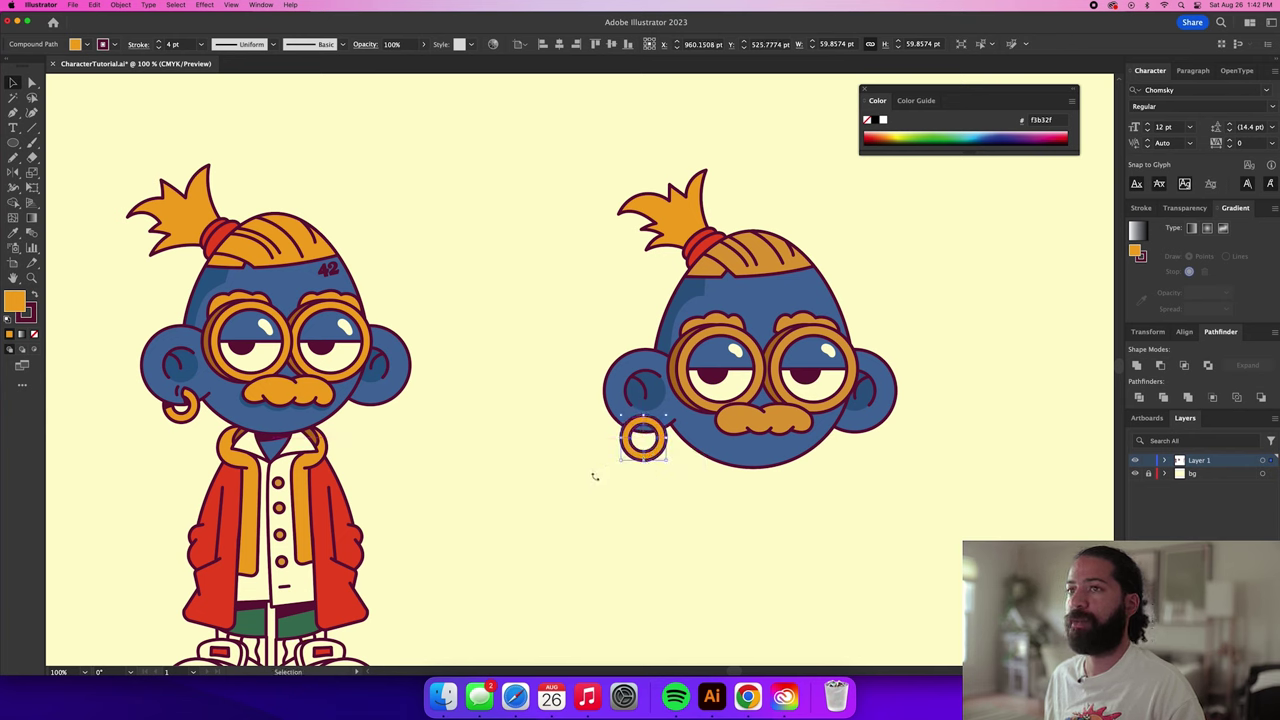
# Erase cuts through the earring at its top and along the ear's lower outline, and delete the piece between them.
pyautogui.scroll(3, 648, 447)
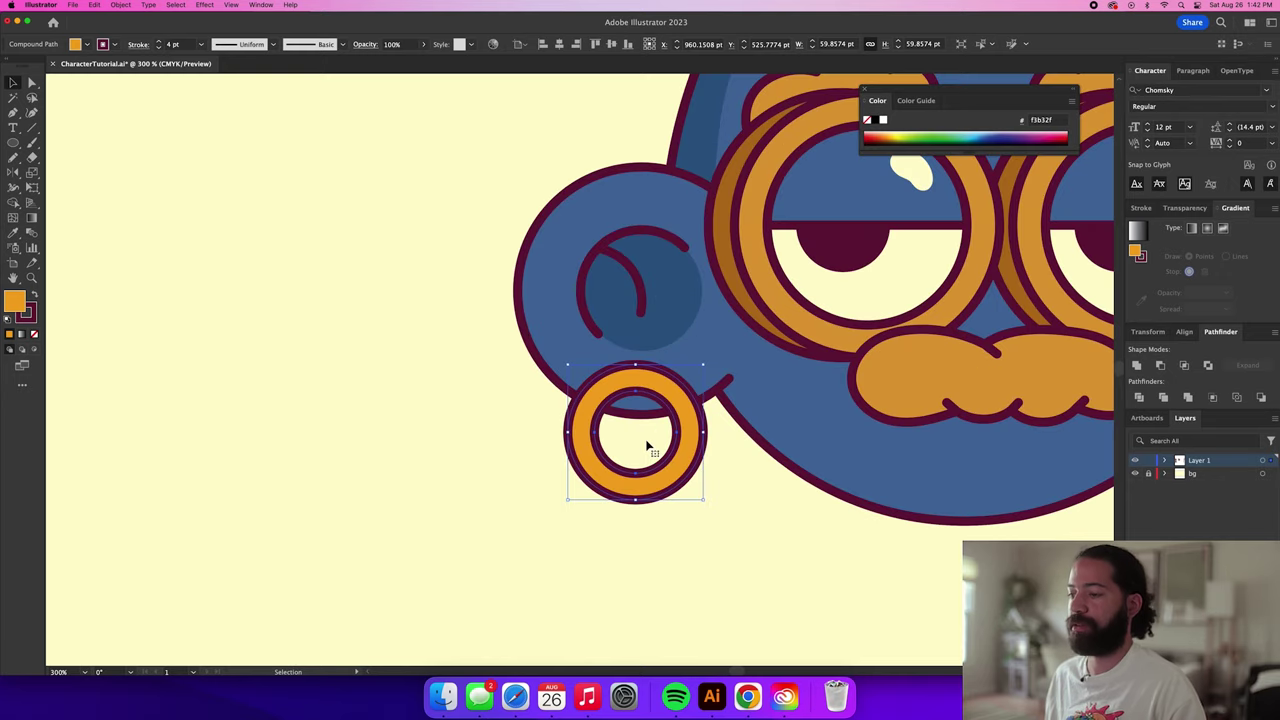
pyautogui.hotkey('shift', 'e')
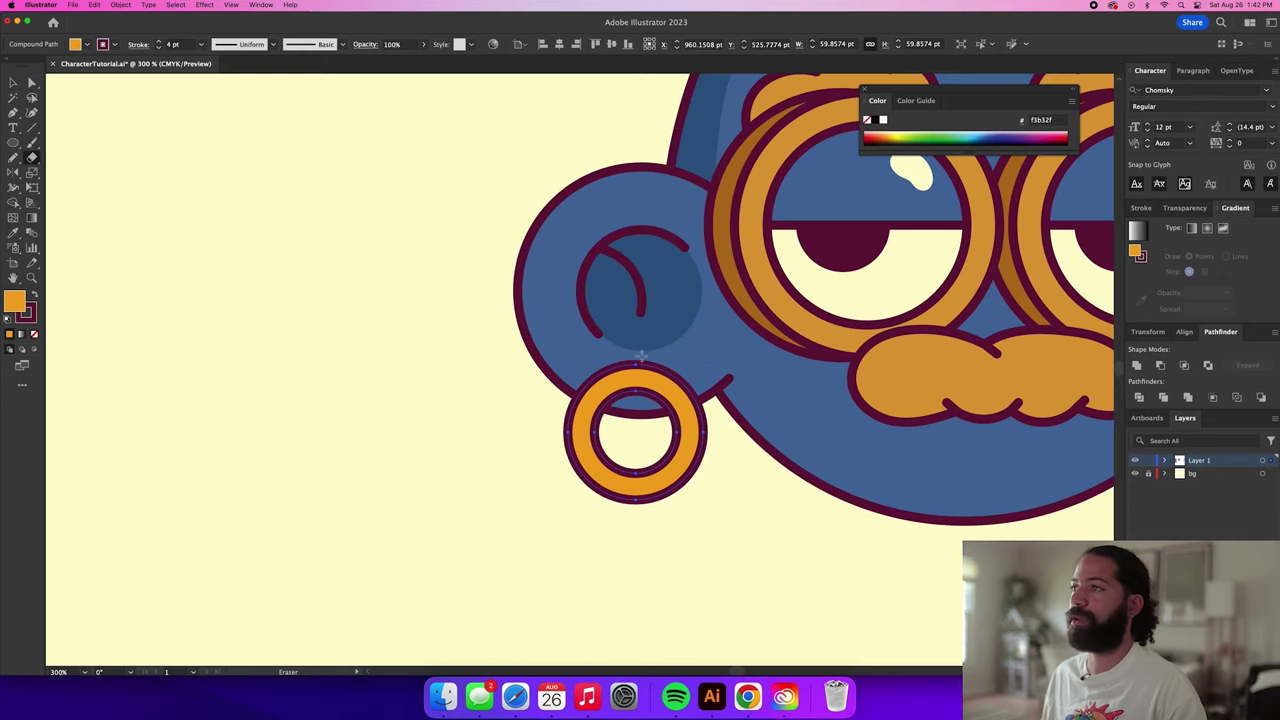
pyautogui.moveTo(655, 350)
pyautogui.mouseDown()
pyautogui.moveTo(630, 385)
pyautogui.moveTo(640, 407)
pyautogui.mouseUp()
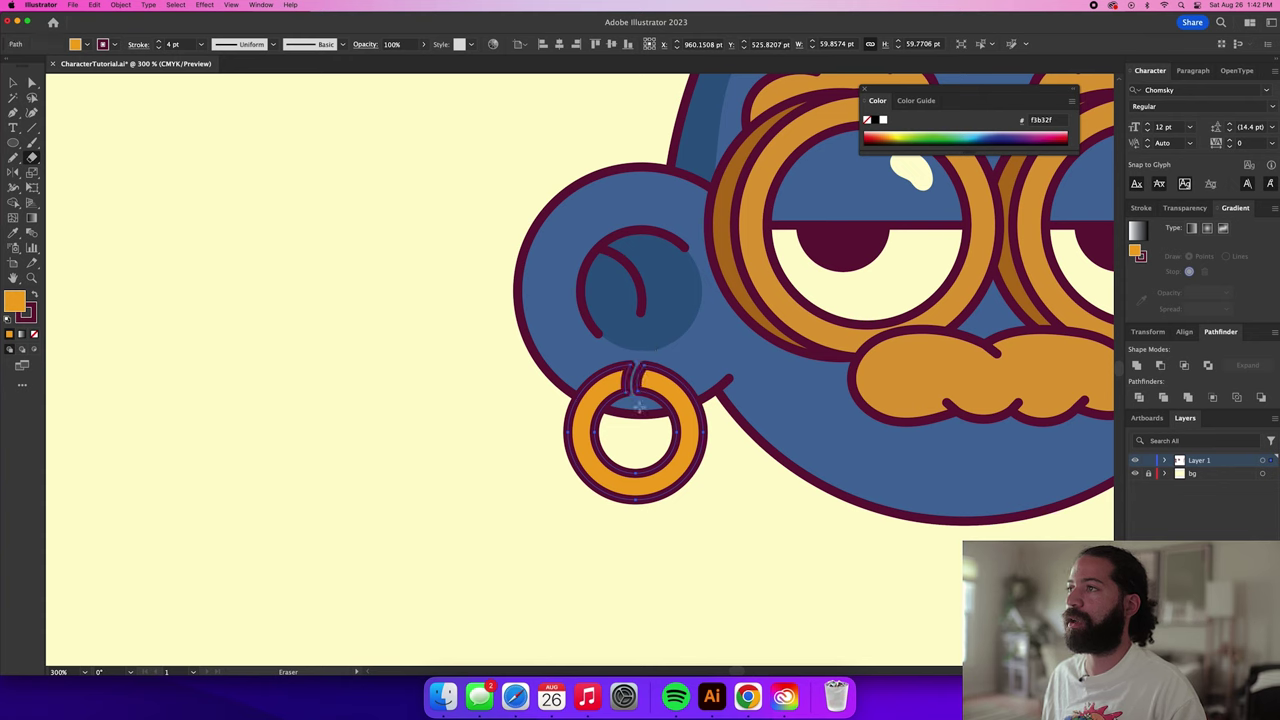
pyautogui.moveTo(570, 384); pyautogui.dragTo(626, 410)
pyautogui.press('v')
pyautogui.click(509, 457)
pyautogui.click(626, 384)
pyautogui.press('Delete')
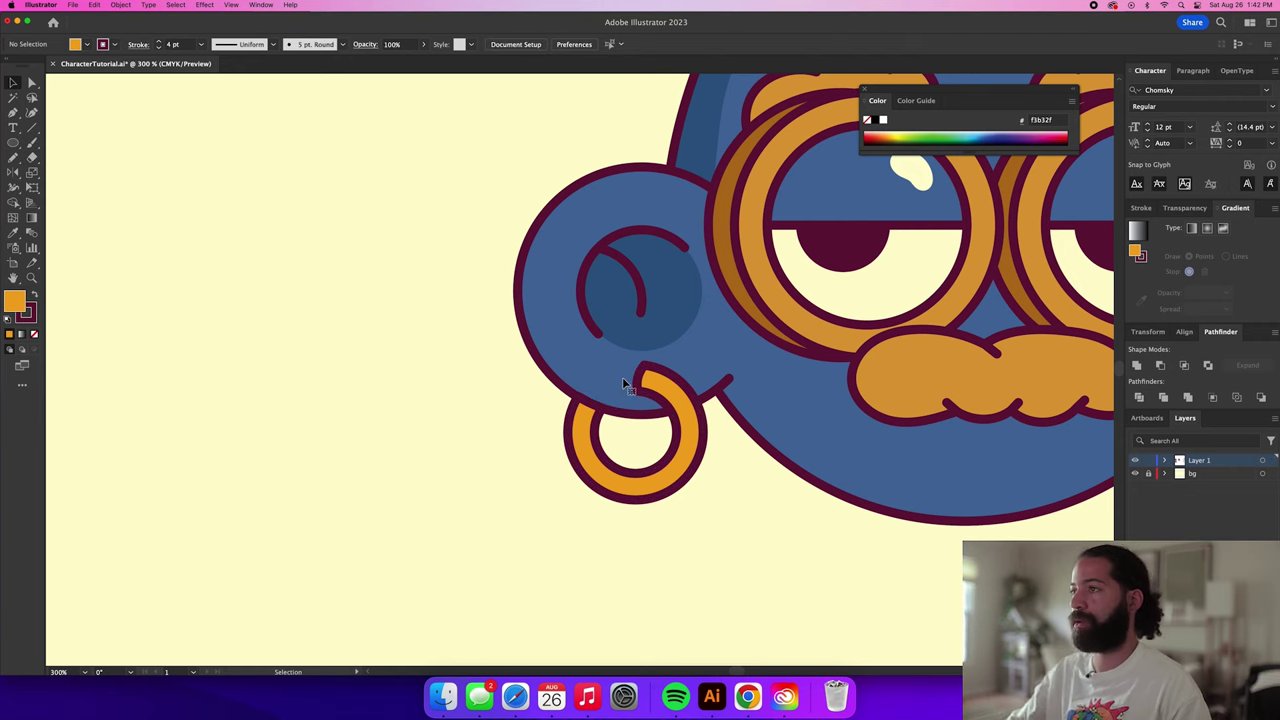
# Refine the anchor points at the earring's cut end along the ear's lower outline.
pyautogui.scroll(2, 577, 405)
pyautogui.scroll(1, 577, 401)
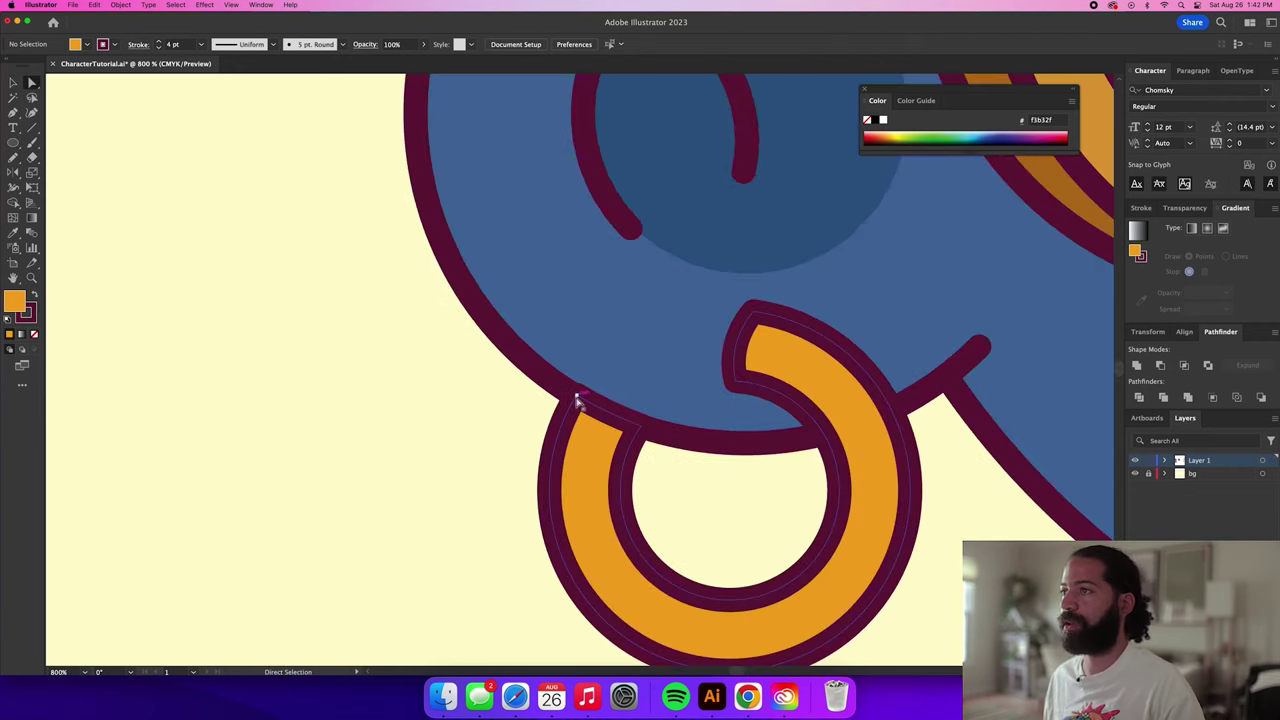
# Nudge the two corner anchor points at the earring's cut end so it sits neatly against the ear outline.
pyautogui.press('a')
pyautogui.click(579, 401)
pyautogui.keyDown('shift'); pyautogui.click(641, 429); pyautogui.keyUp('shift')
pyautogui.scroll(2, 642, 431)
pyautogui.scroll(3, 582, 402)
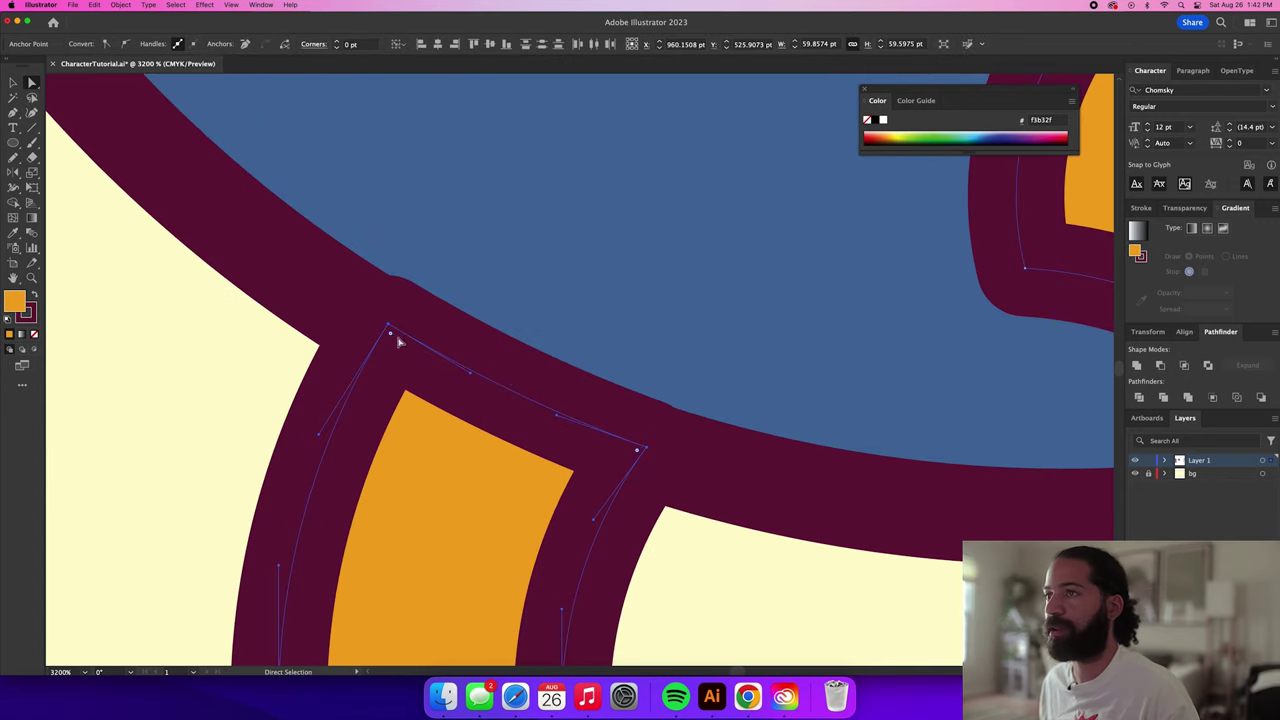
pyautogui.moveTo(390, 330); pyautogui.dragTo(381, 331)
pyautogui.click(646, 448)
pyautogui.moveTo(645, 450); pyautogui.dragTo(643, 453)
pyautogui.scroll(-3, 706, 489)
pyautogui.click(726, 537)
# Draw a short curved piercing line beside the earring's upper end and a small shadow shape beneath that end, filled with maroon 78264c.
pyautogui.scroll(-1, 727, 540)
pyautogui.scroll(-5, 727, 540)
pyautogui.moveTo(571, 529); pyautogui.dragTo(670, 460)
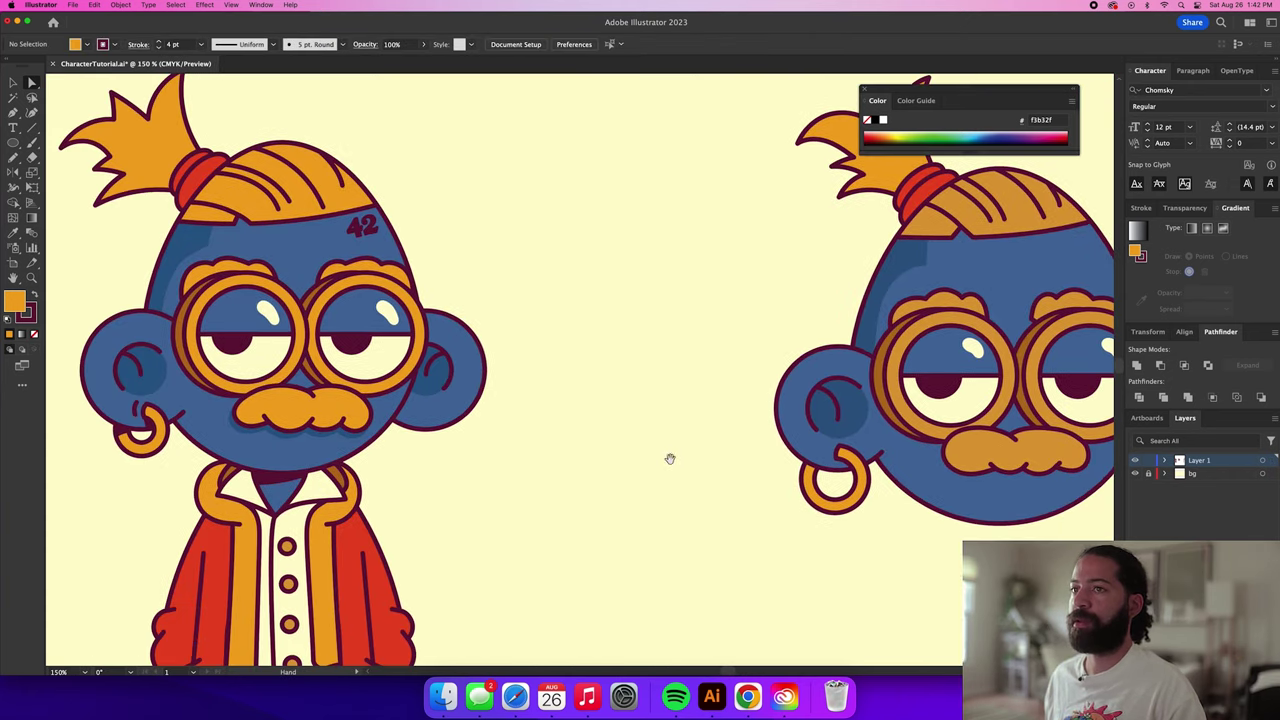
pyautogui.press('n')
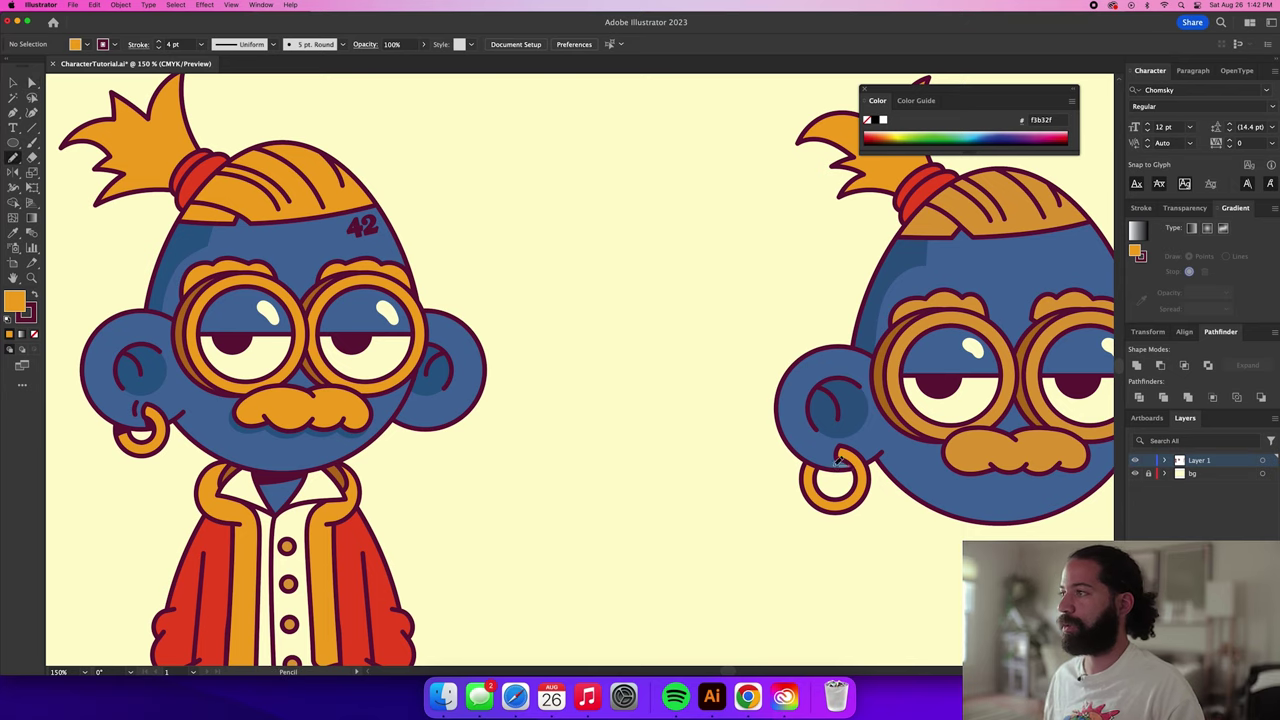
pyautogui.scroll(4, 843, 448)
pyautogui.moveTo(827, 425)
pyautogui.mouseDown()
pyautogui.moveTo(819, 462)
pyautogui.moveTo(880, 490)
pyautogui.mouseUp()
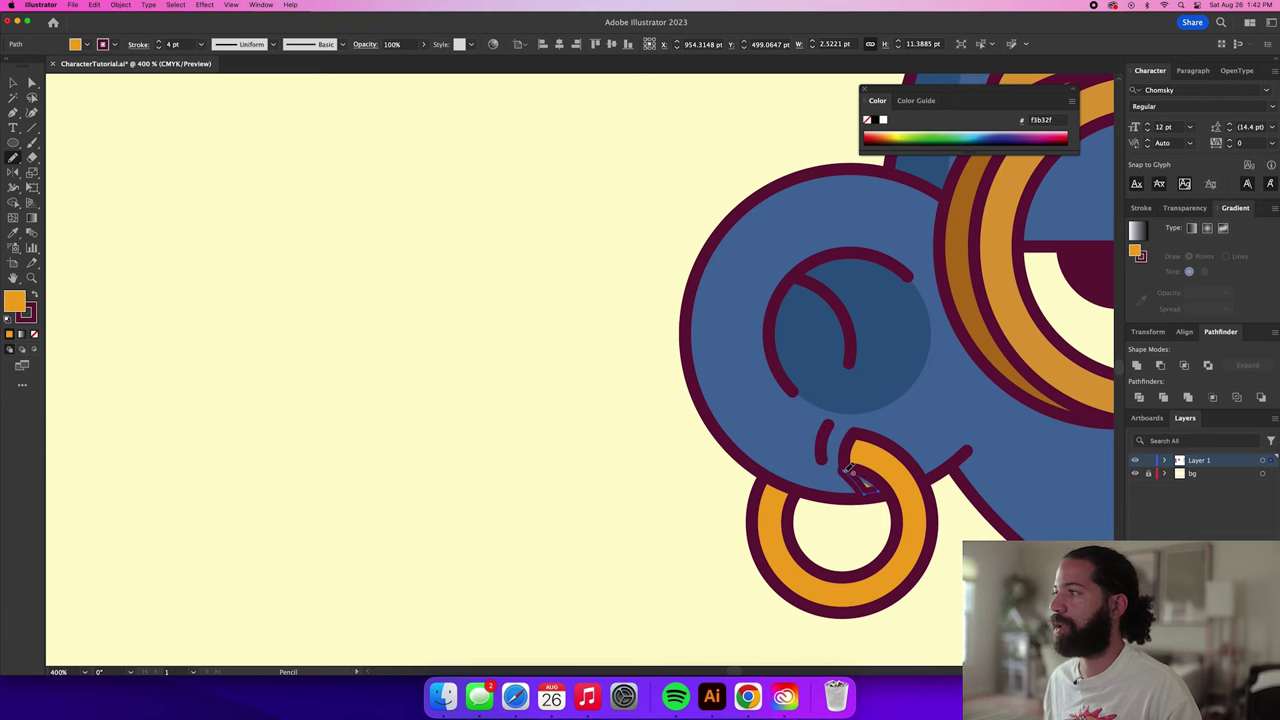
pyautogui.press('i')
pyautogui.click(993, 363)
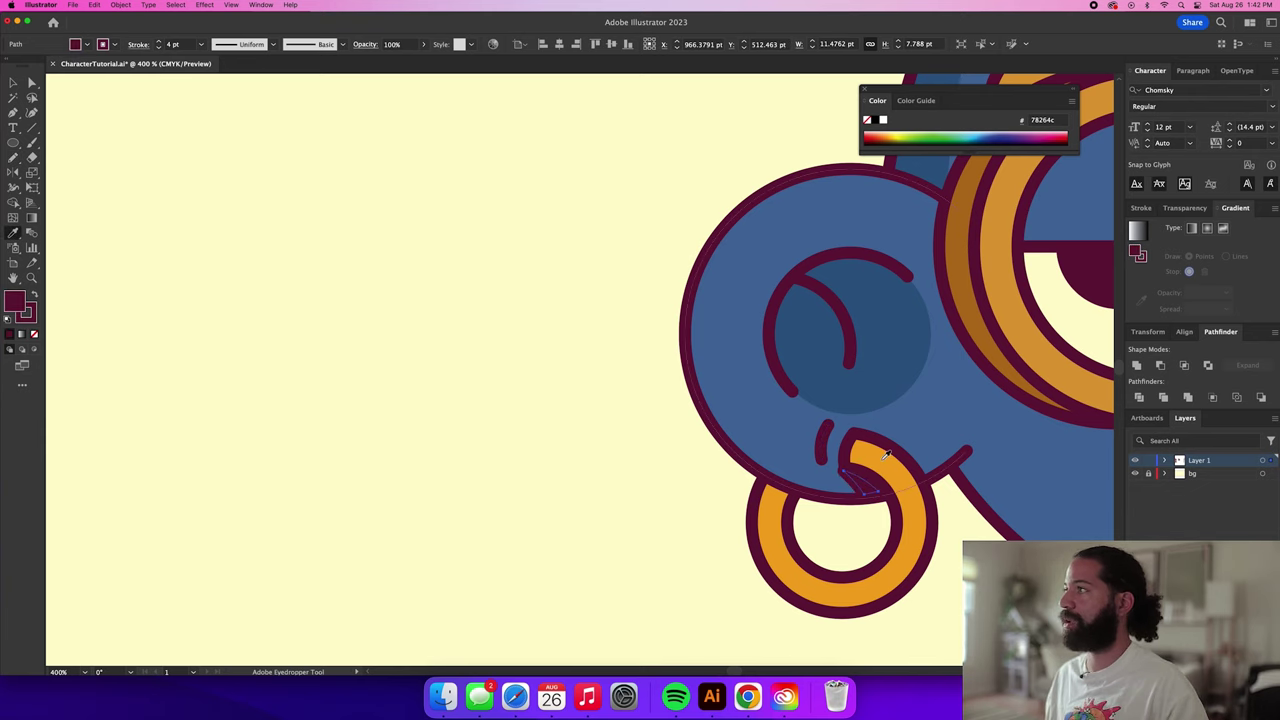
# Draw a maroon shadow across the earring's other end, where it passes behind the earlobe.
pyautogui.scroll(-4, 806, 533)
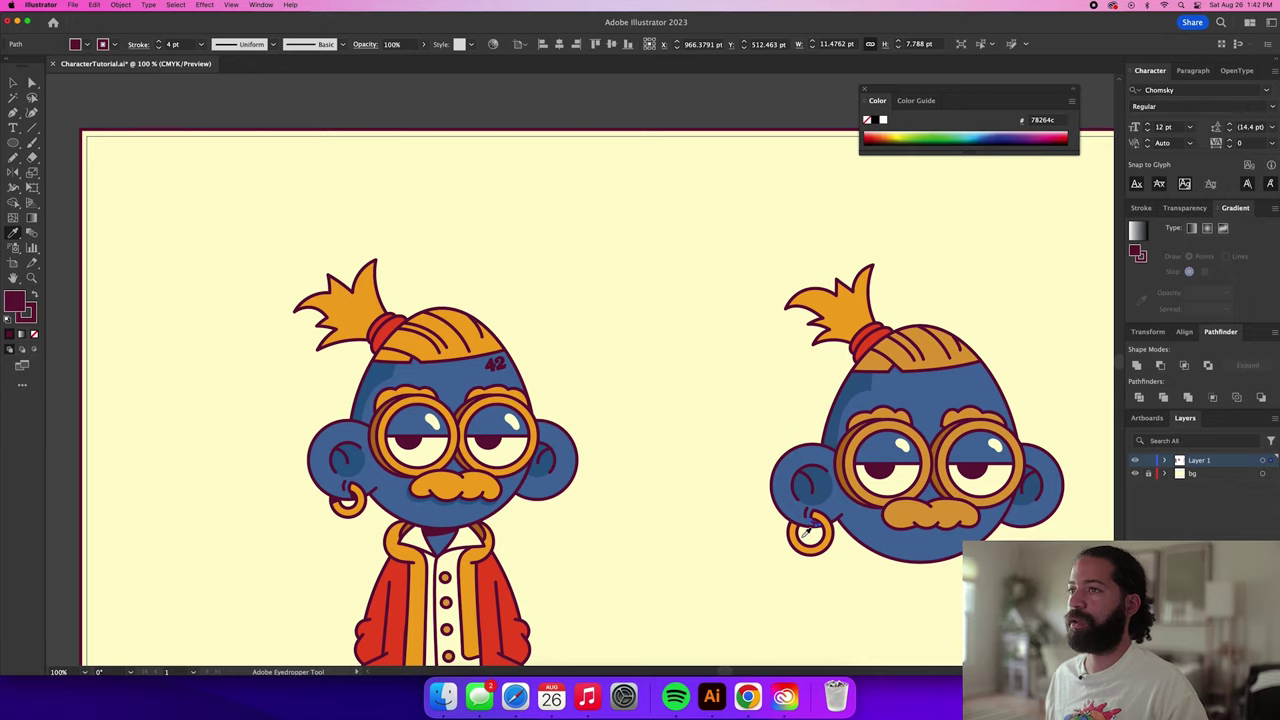
pyautogui.scroll(5, 818, 526)
pyautogui.press('n')
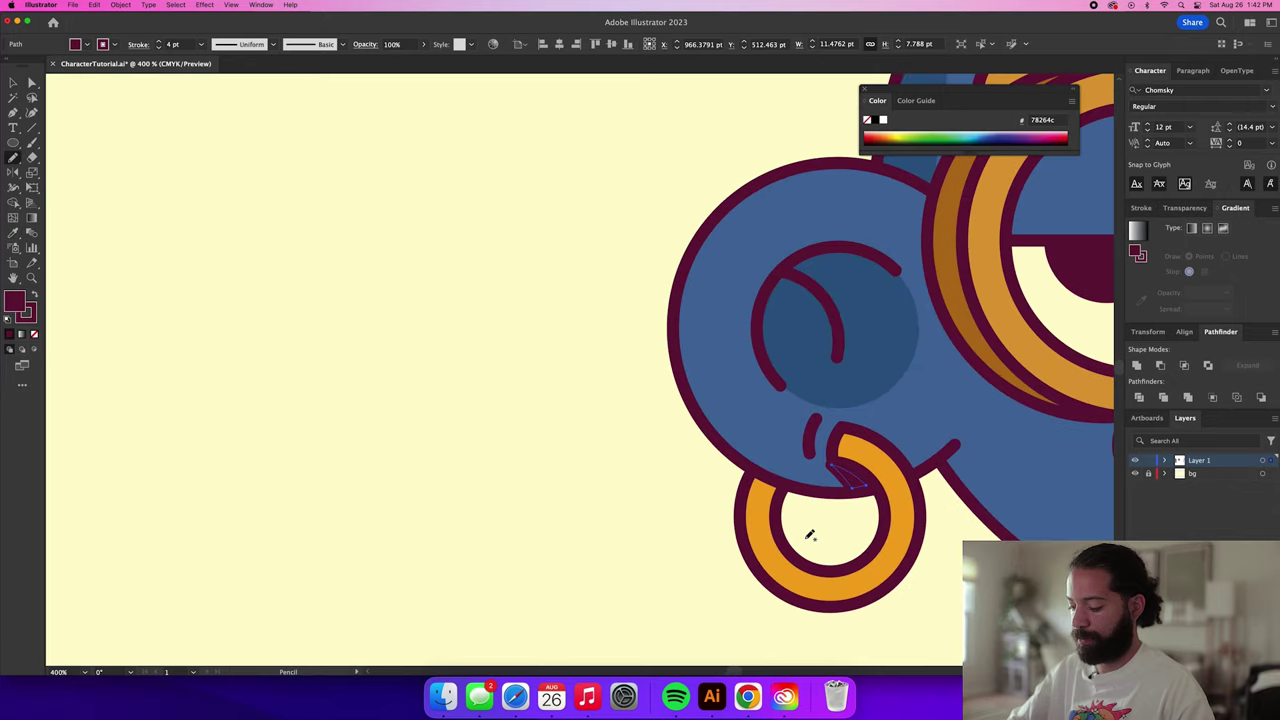
pyautogui.moveTo(781, 494)
pyautogui.mouseDown()
pyautogui.moveTo(746, 494)
pyautogui.moveTo(765, 483)
pyautogui.moveTo(777, 494)
pyautogui.mouseUp()
pyautogui.keyDown('super'); pyautogui.click(645, 516); pyautogui.keyUp('super')
# Move the tip anchor of the small shadow beneath the earring's upper end to align with the ring's outline.
pyautogui.press('a')
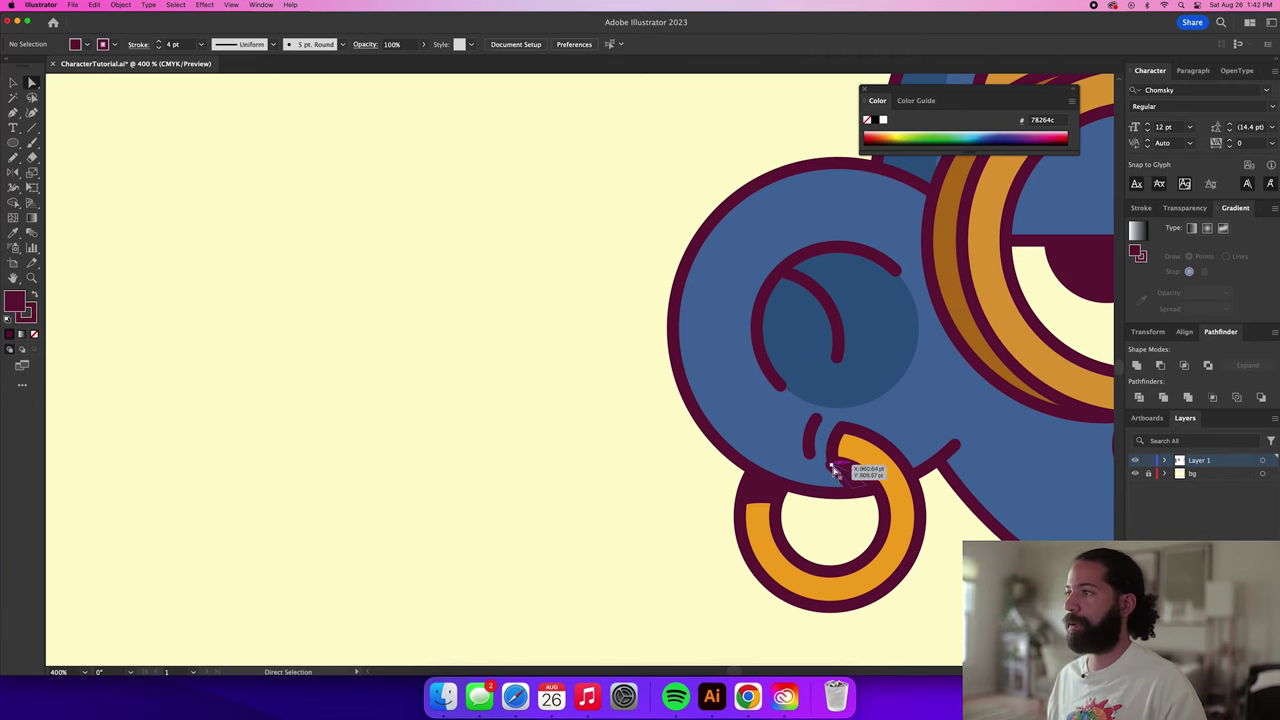
pyautogui.click(829, 464)
pyautogui.scroll(4, 830, 466)
pyautogui.moveTo(830, 466); pyautogui.dragTo(836, 455)
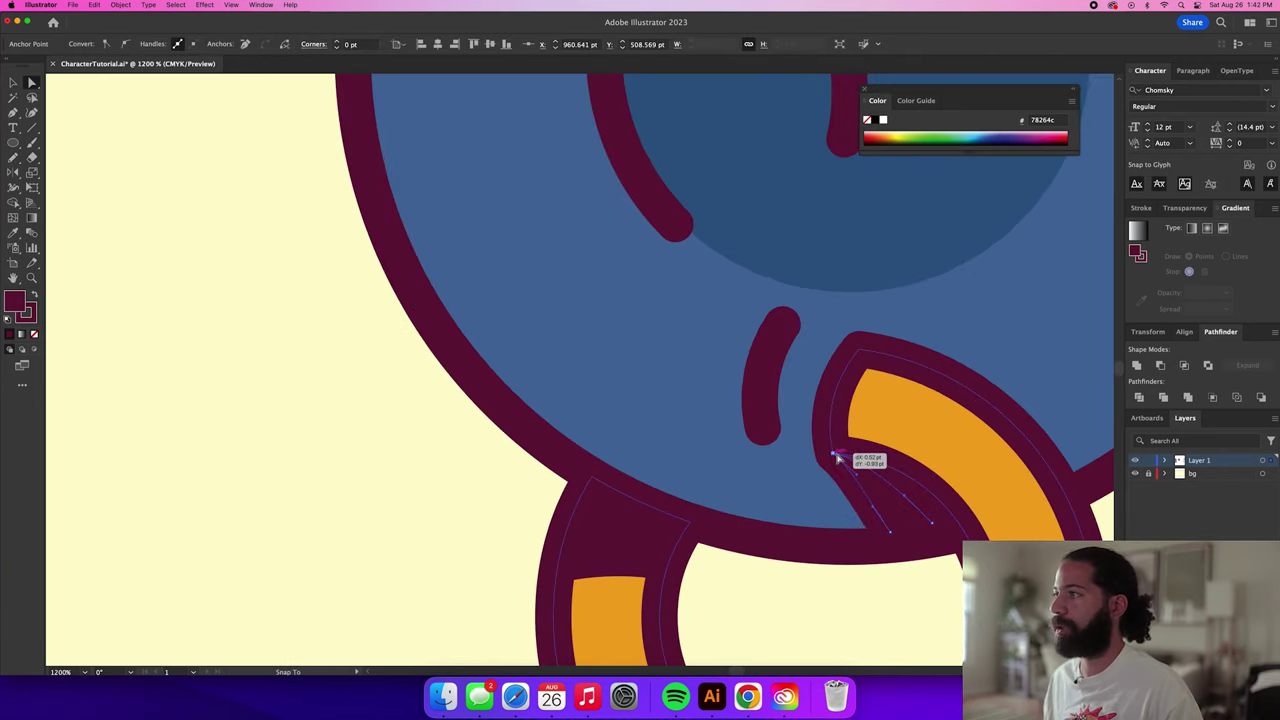
pyautogui.click(787, 625)
# Group the earring with its shadows and the piercing line, and shift the group slightly outward on the earlobe.
pyautogui.scroll(-4, 787, 625)
pyautogui.press('v')
pyautogui.click(790, 592)
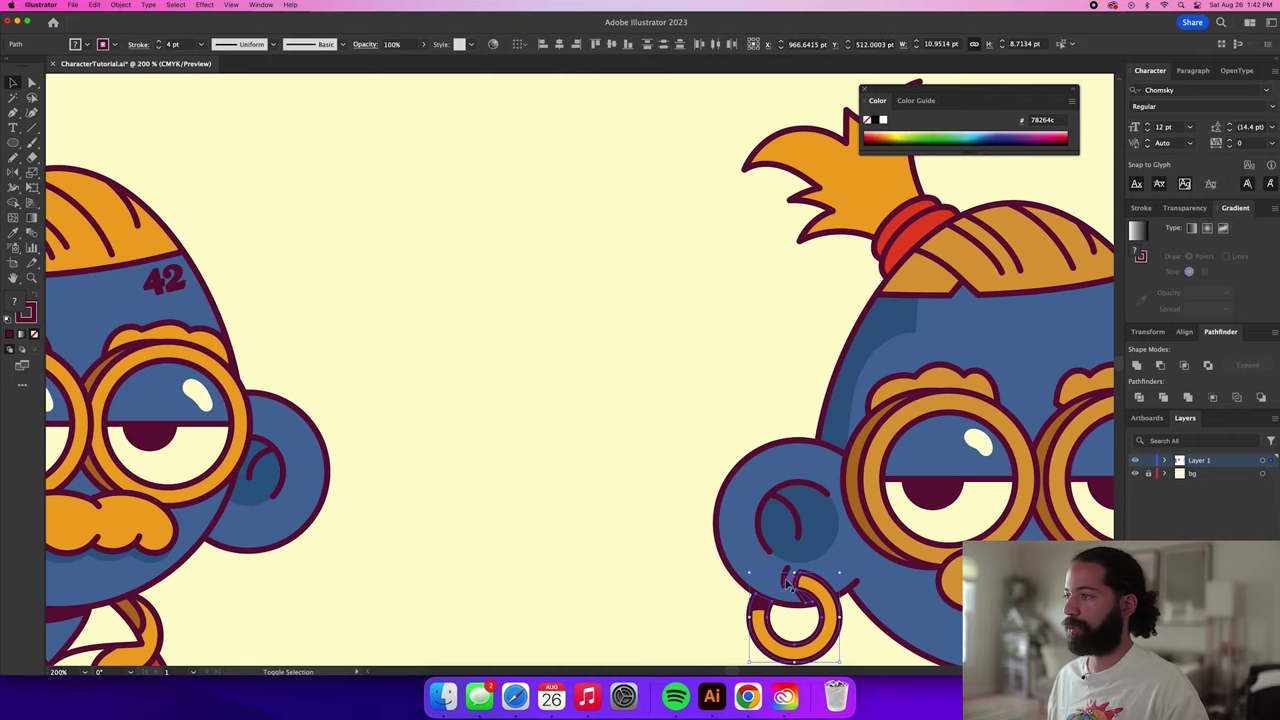
pyautogui.click(760, 609)
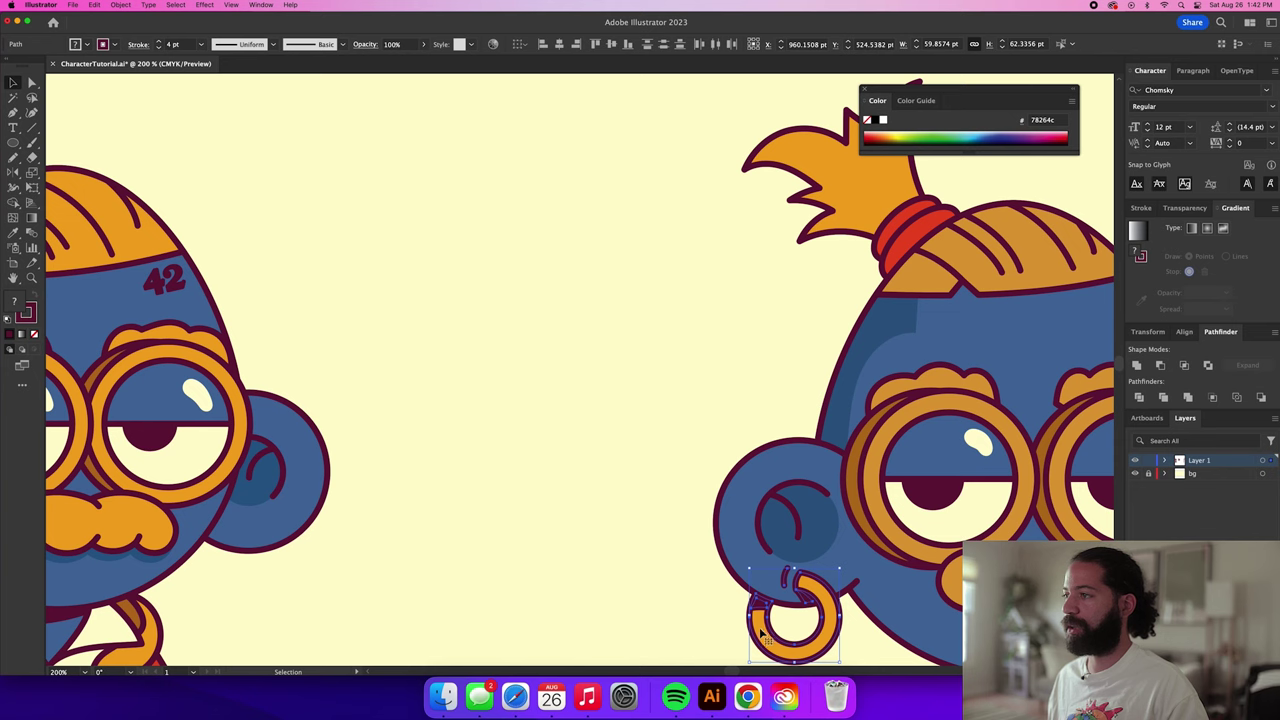
pyautogui.moveTo(834, 624)
pyautogui.mouseDown()
pyautogui.moveTo(641, 620)
pyautogui.moveTo(605, 638)
pyautogui.moveTo(832, 632)
pyautogui.mouseUp()
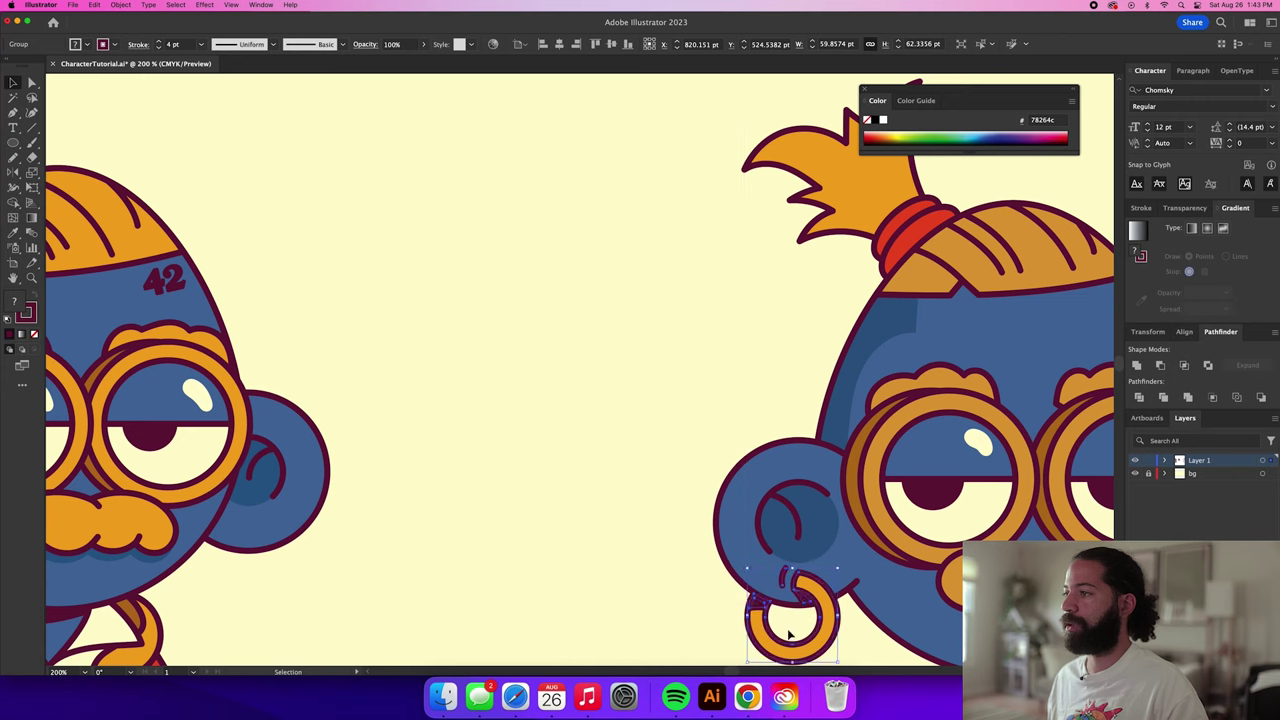
pyautogui.click(616, 630)
# Draw an ellipse under the chin for the neck, fill it with the face's blue 5a80ae and send it to the back.
pyautogui.press('super+minus')
pyautogui.press('super+minus')
pyautogui.moveTo(614, 629); pyautogui.dragTo(469, 409)
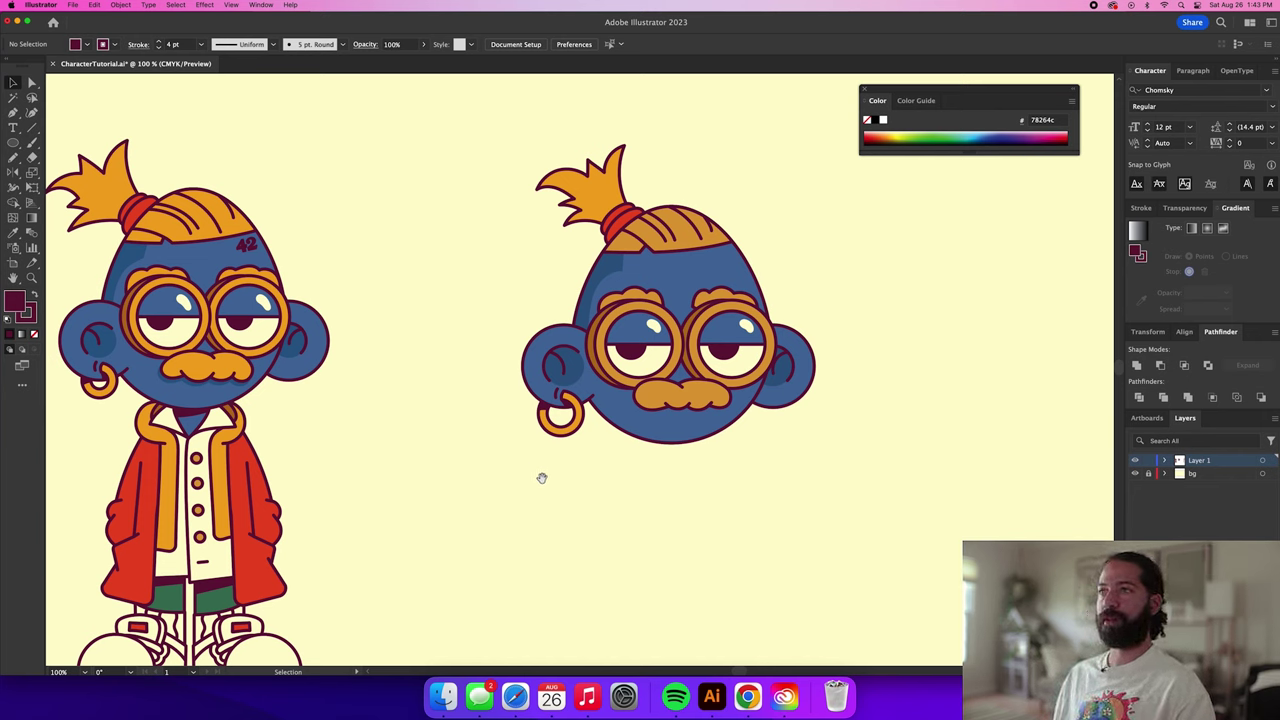
pyautogui.press('l')
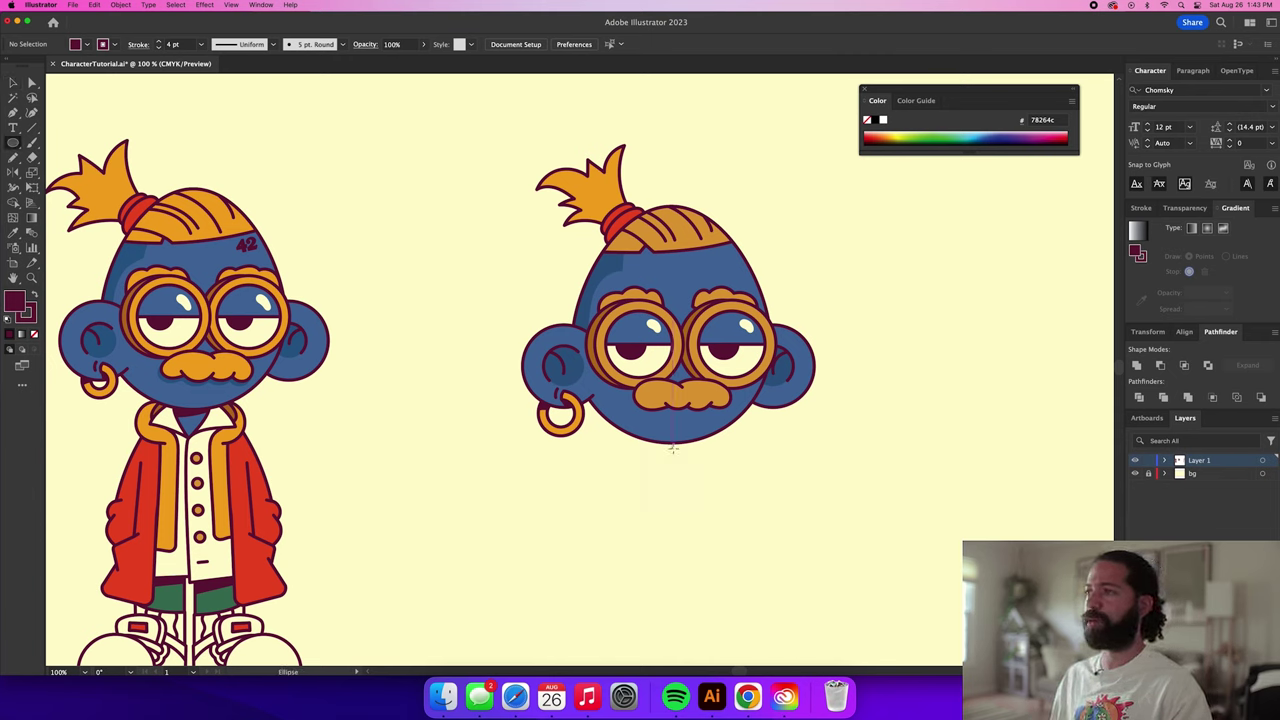
pyautogui.moveTo(673, 447); pyautogui.dragTo(692, 468)
pyautogui.press('i')
pyautogui.click(705, 420)
pyautogui.press('super+shift+bracketleft')
# Reposition the neck ellipse's lowest anchor point and convert it to a sharp corner to form a V-shaped neck.
pyautogui.press('v')
pyautogui.click(669, 494)
pyautogui.press('a')
pyautogui.moveTo(674, 463); pyautogui.dragTo(662, 475)
pyautogui.press('-')
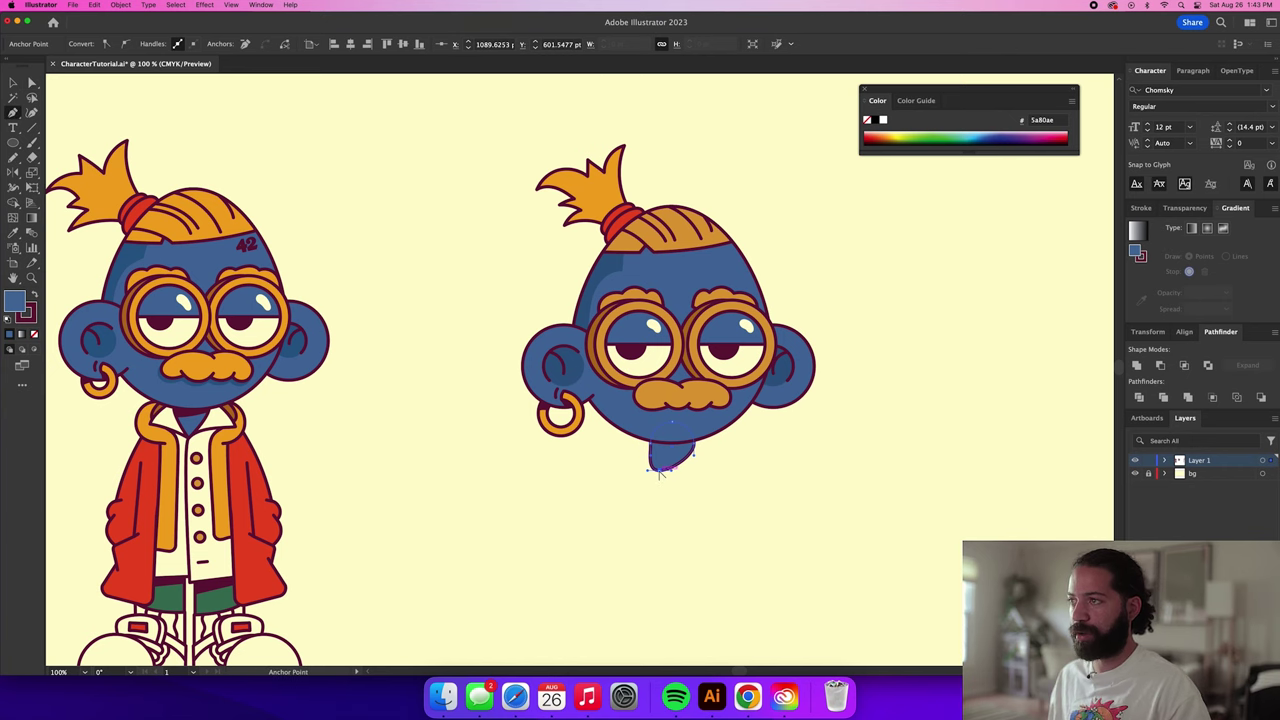
pyautogui.hotkey('shift', 'c')
pyautogui.click(660, 474)
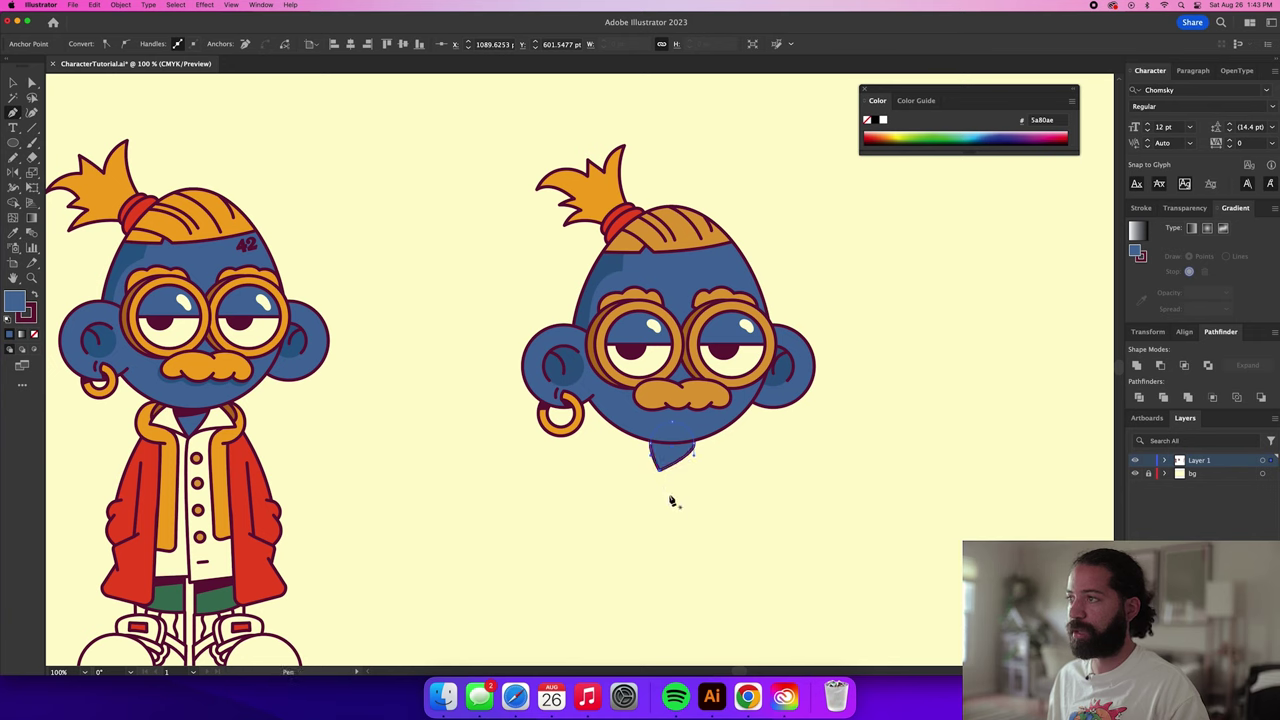
pyautogui.press('a')
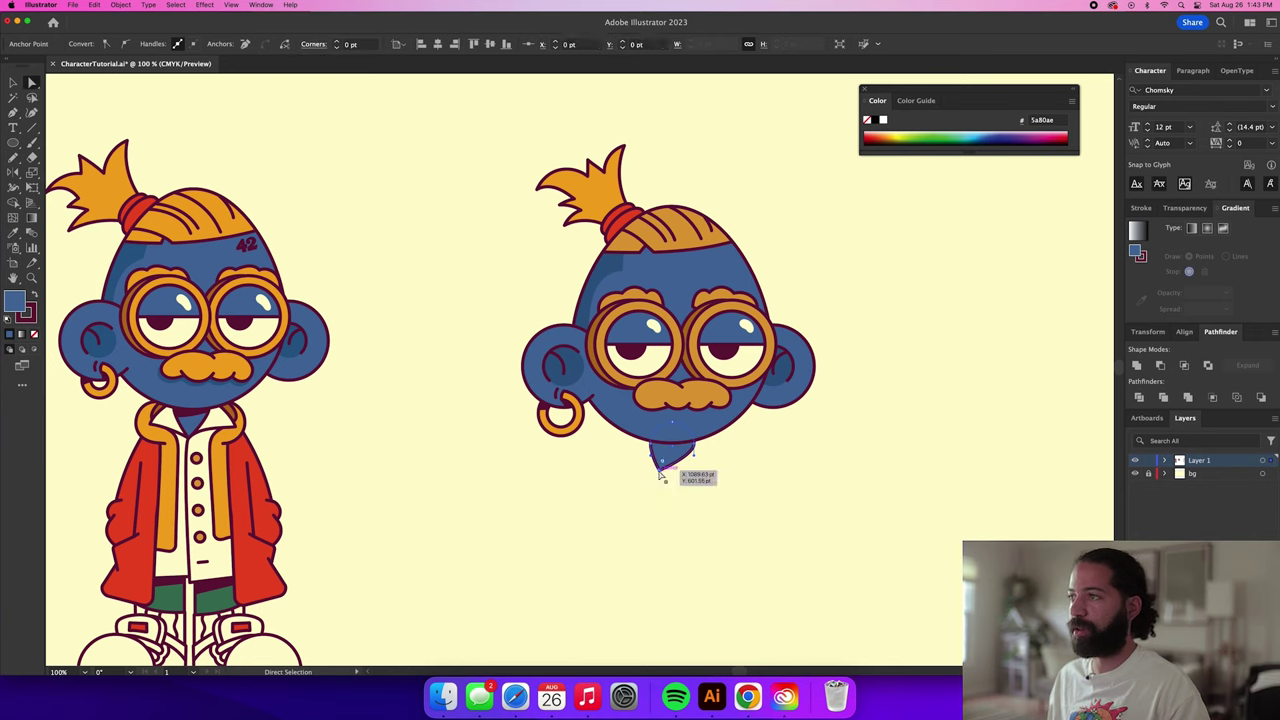
pyautogui.click(720, 488)
# Draw cream-filled collar flaps on both sides of the neck, about 59 × 59 pt and 74 × 55 pt, and send them behind the head.
pyautogui.press('n')
pyautogui.press('a')
pyautogui.click(172, 422)
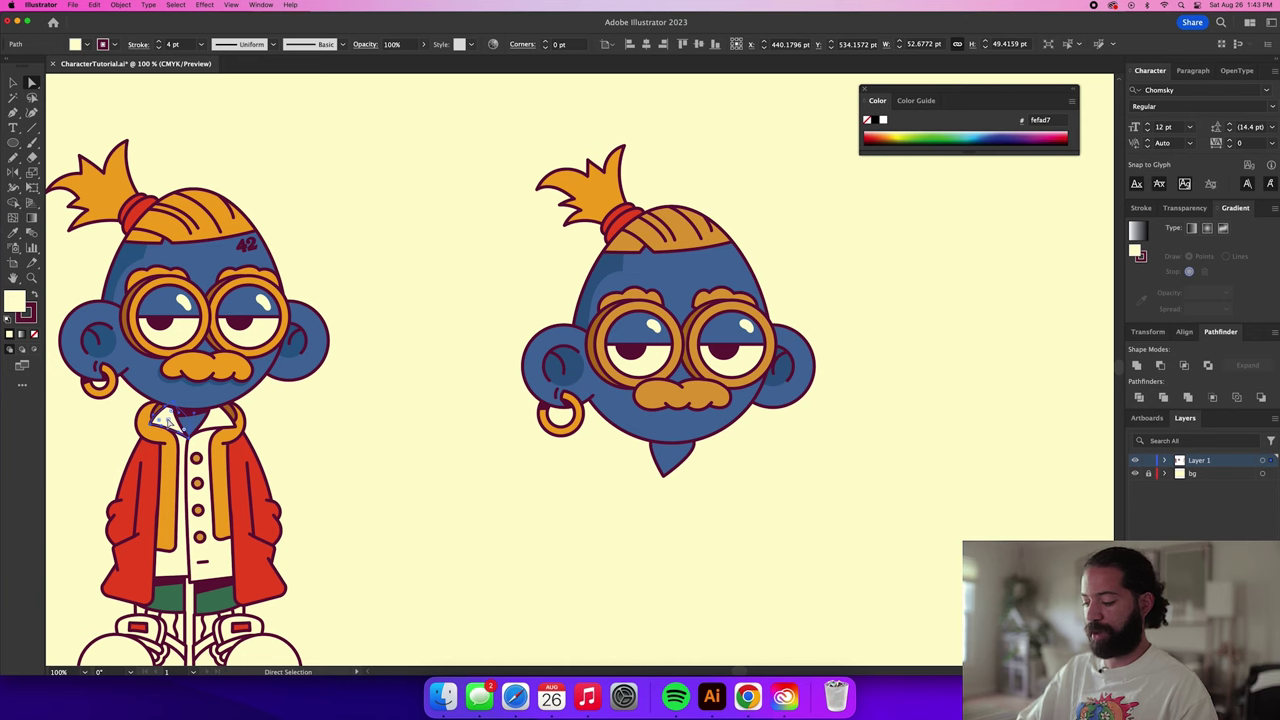
pyautogui.press('super+shift+a')
pyautogui.press('n')
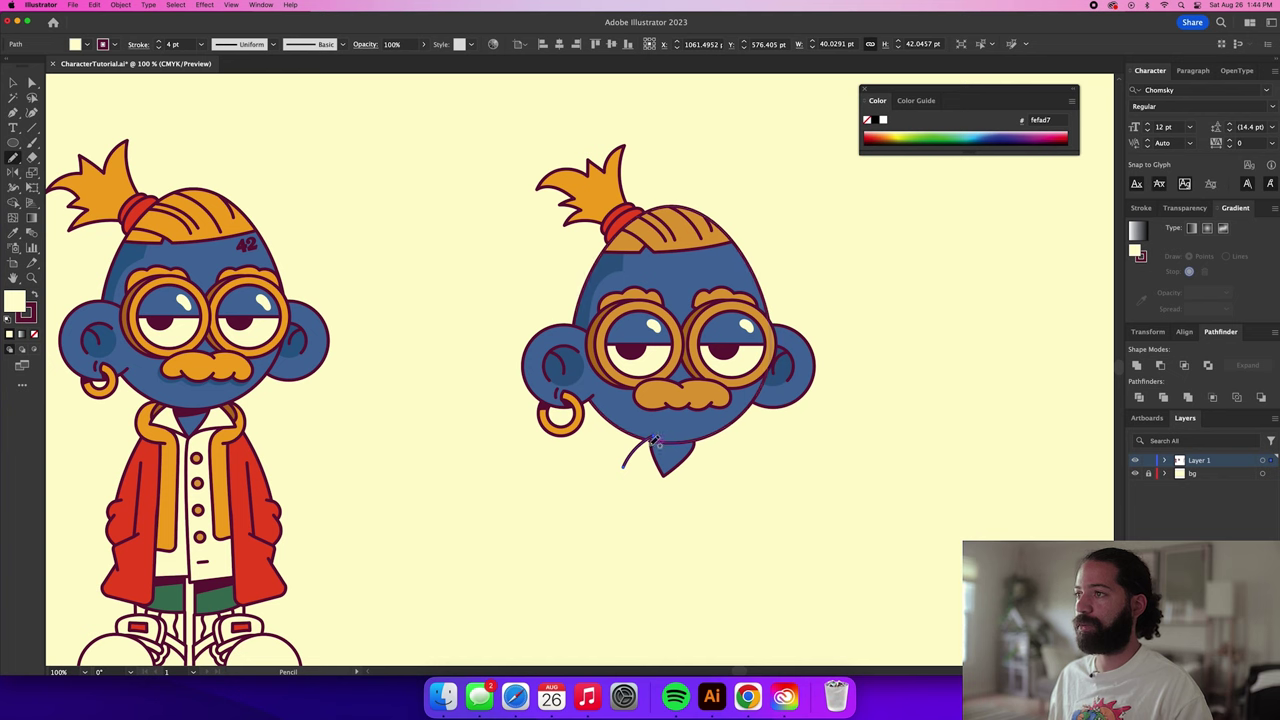
pyautogui.moveTo(630, 456); pyautogui.dragTo(628, 458)
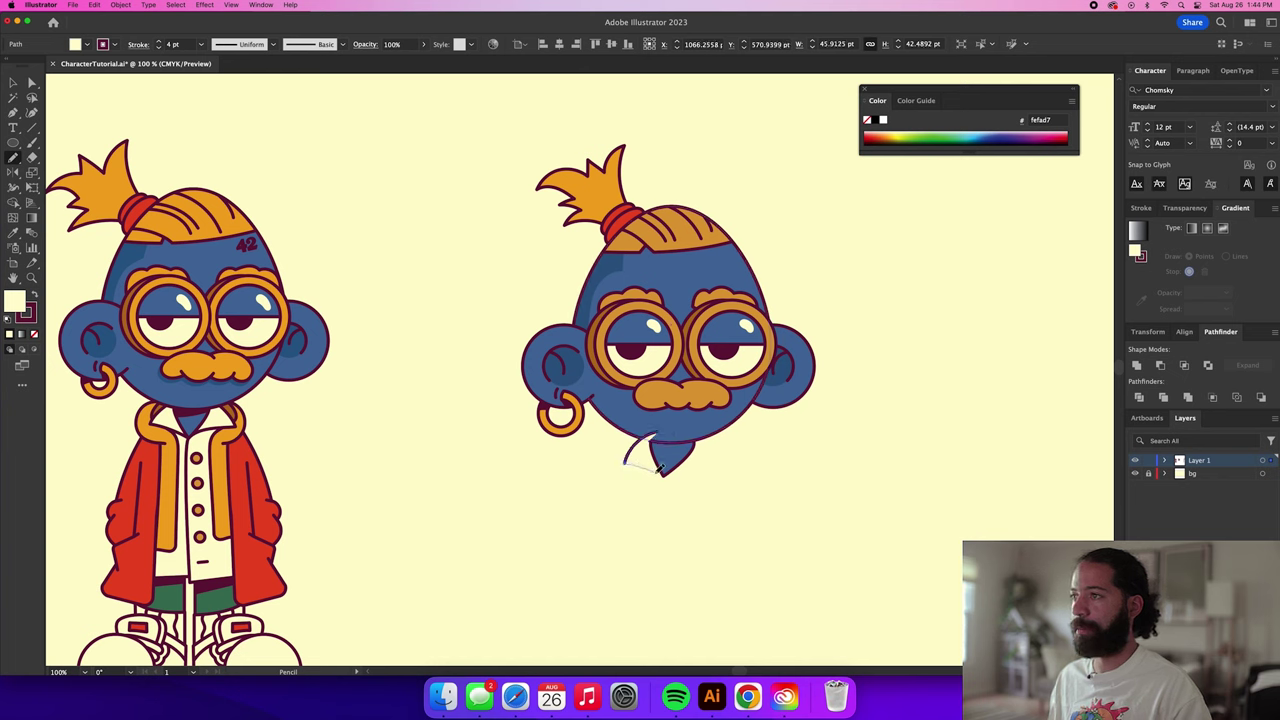
pyautogui.moveTo(665, 472); pyautogui.dragTo(664, 475)
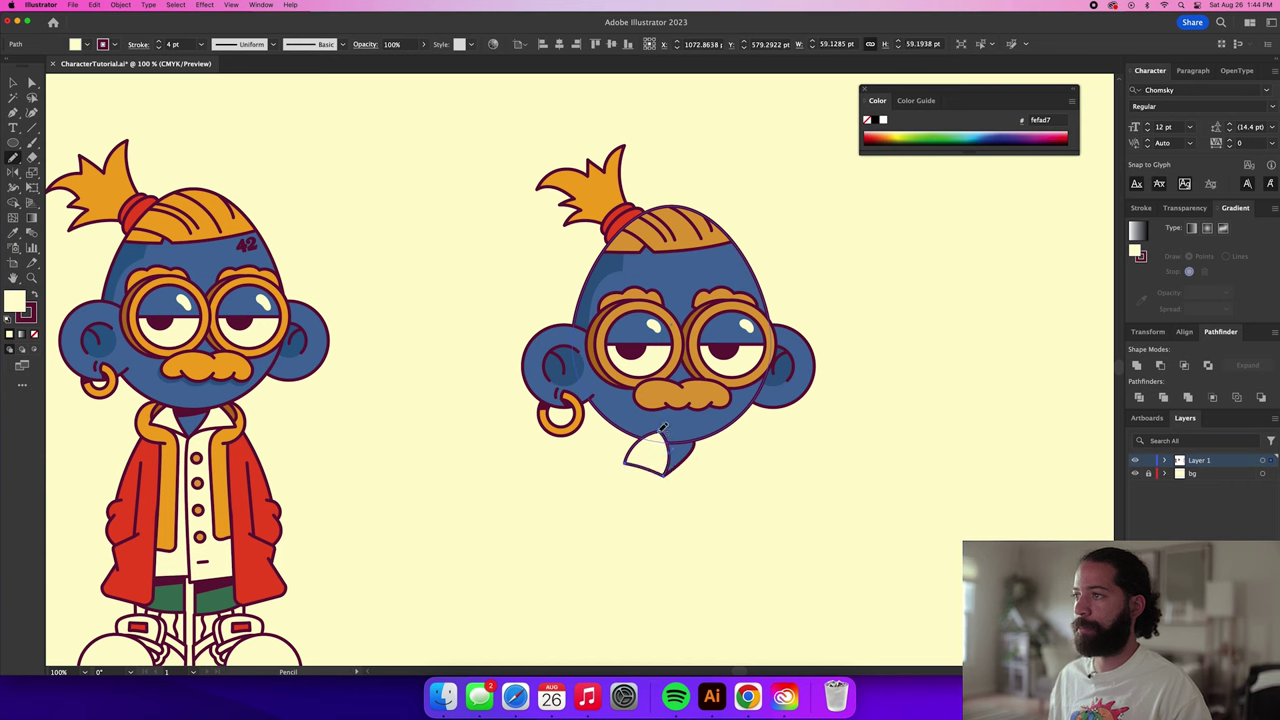
pyautogui.press('super+shift+[')
pyautogui.keyDown('super'); pyautogui.click(595, 543); pyautogui.keyUp('super')
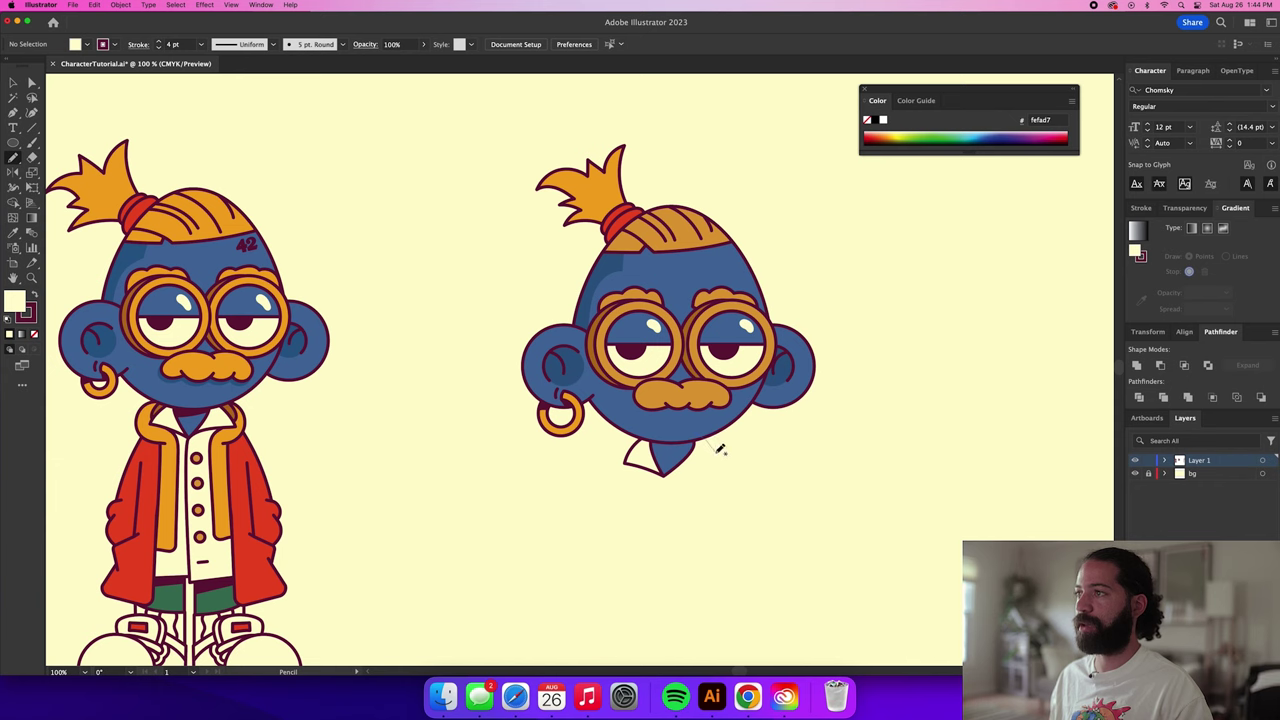
pyautogui.moveTo(725, 460)
pyautogui.mouseDown()
pyautogui.moveTo(668, 470)
pyautogui.moveTo(700, 433)
pyautogui.mouseUp()
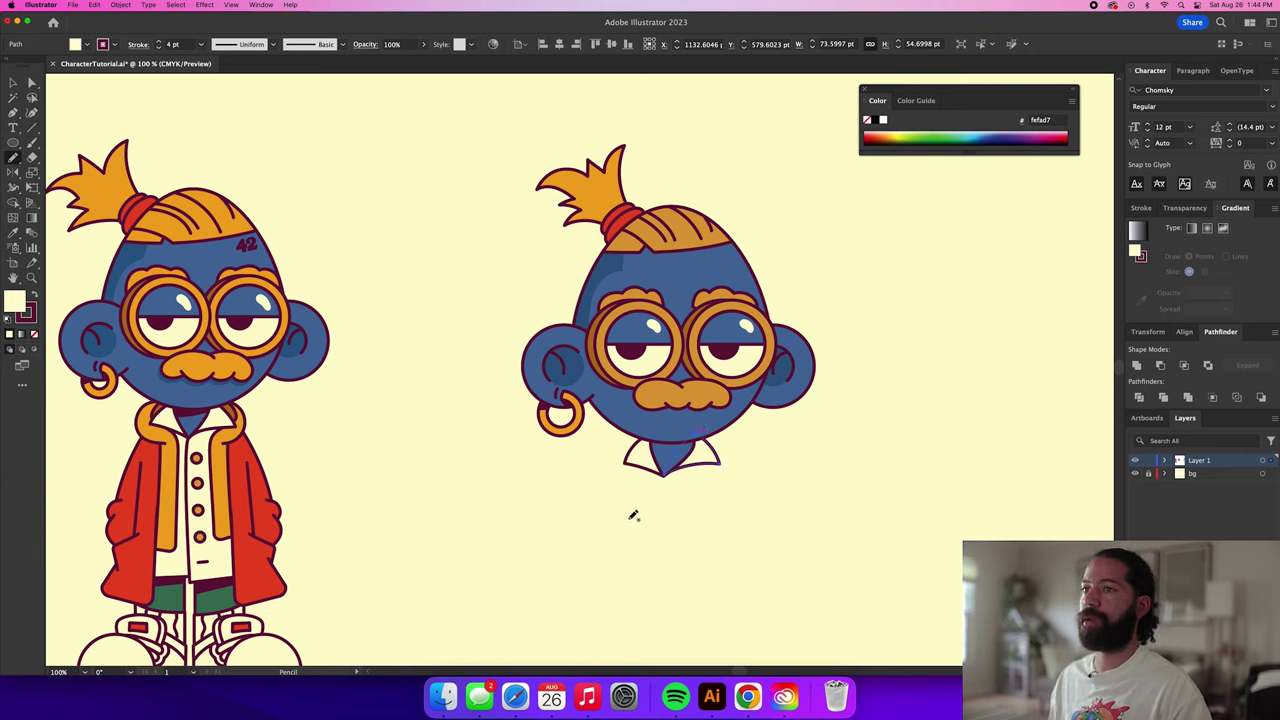
pyautogui.press('super+shift+a')
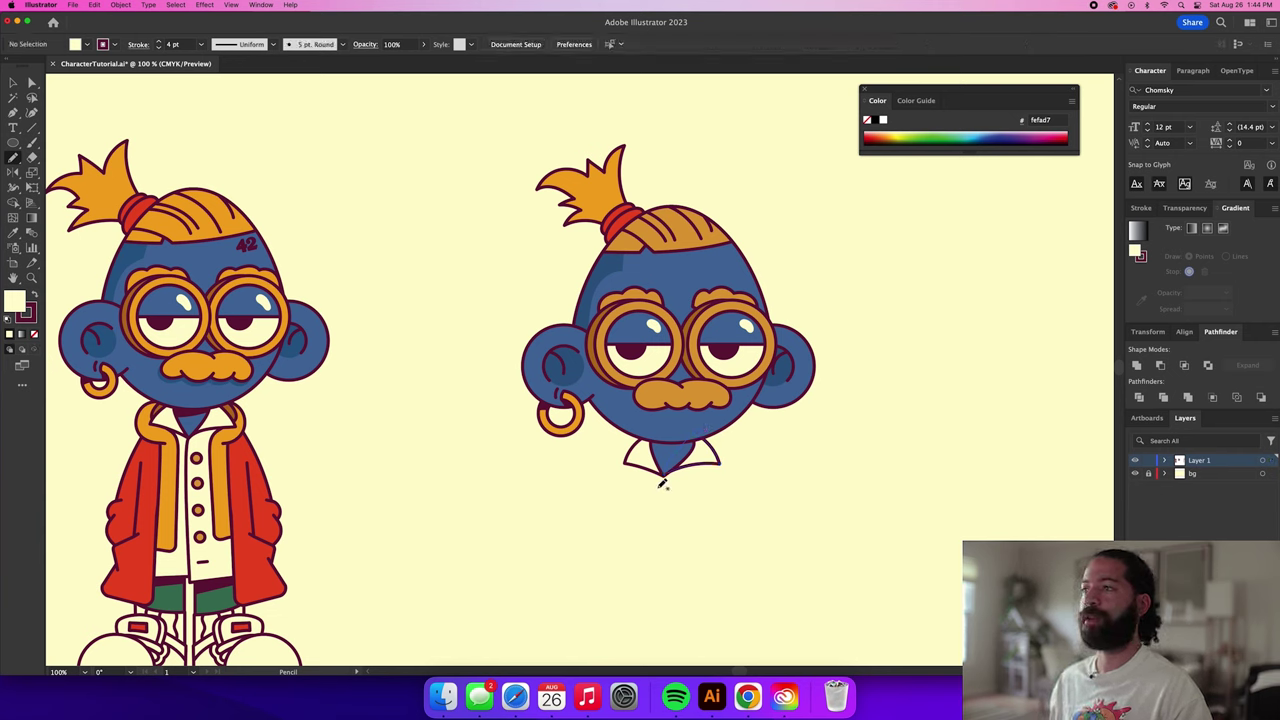
# Draw a shadow about 55 × 14 pt across the neck just under the chin and fill it with the pupil's maroon 78264c.
pyautogui.press('super+equal')
pyautogui.moveTo(712, 434)
pyautogui.mouseDown()
pyautogui.moveTo(651, 446)
pyautogui.moveTo(648, 430)
pyautogui.moveTo(716, 432)
pyautogui.mouseUp()
pyautogui.press('super+equal')
pyautogui.press('super+equal')
pyautogui.press('super+equal')
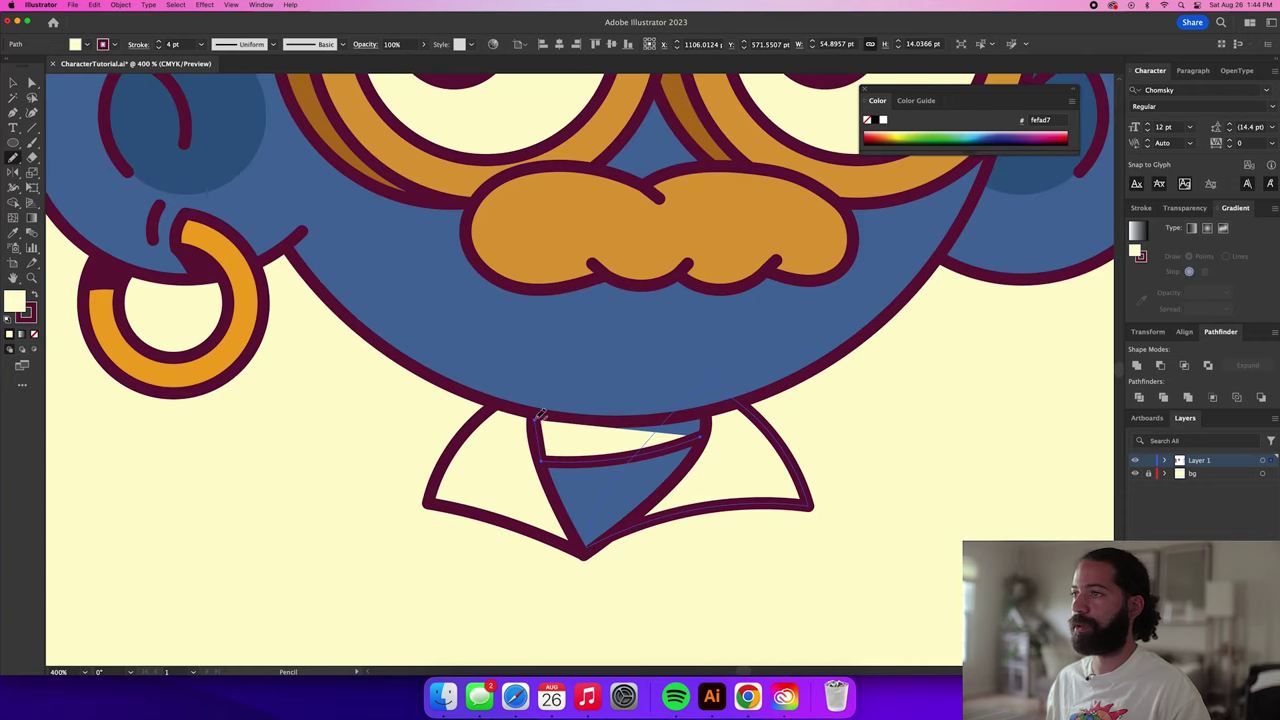
pyautogui.moveTo(688, 423); pyautogui.dragTo(699, 419)
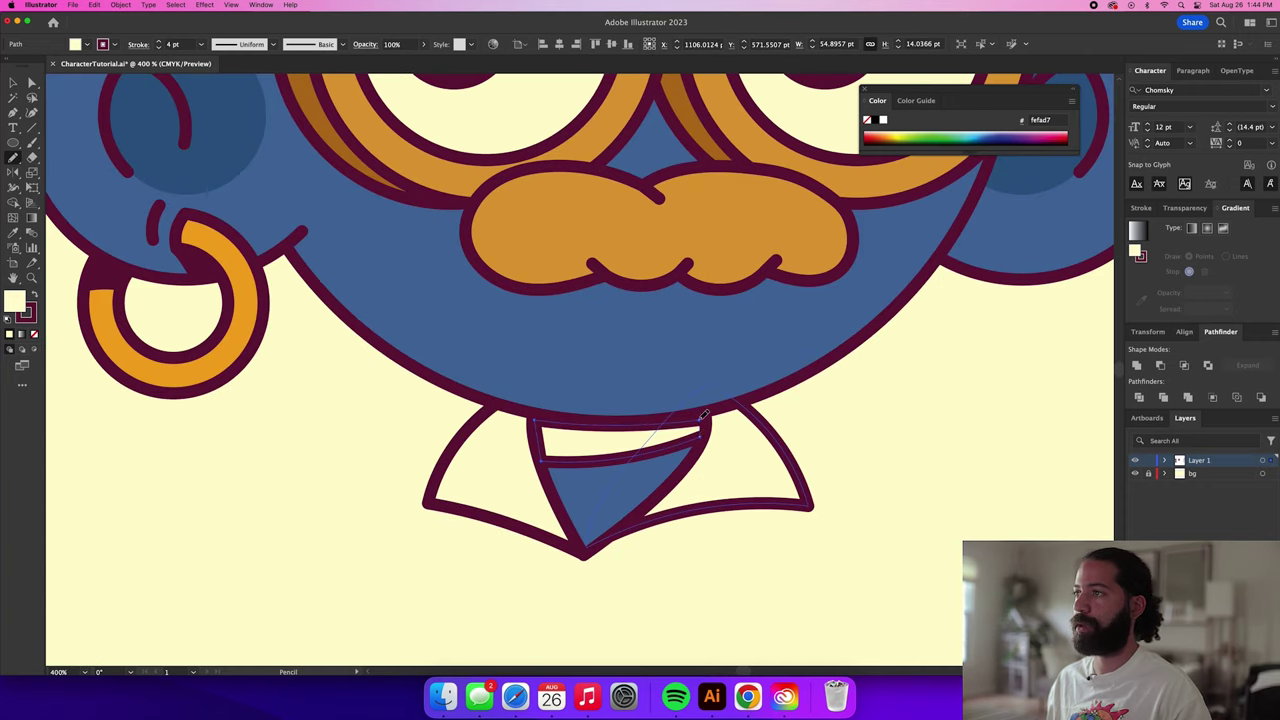
pyautogui.press('o')
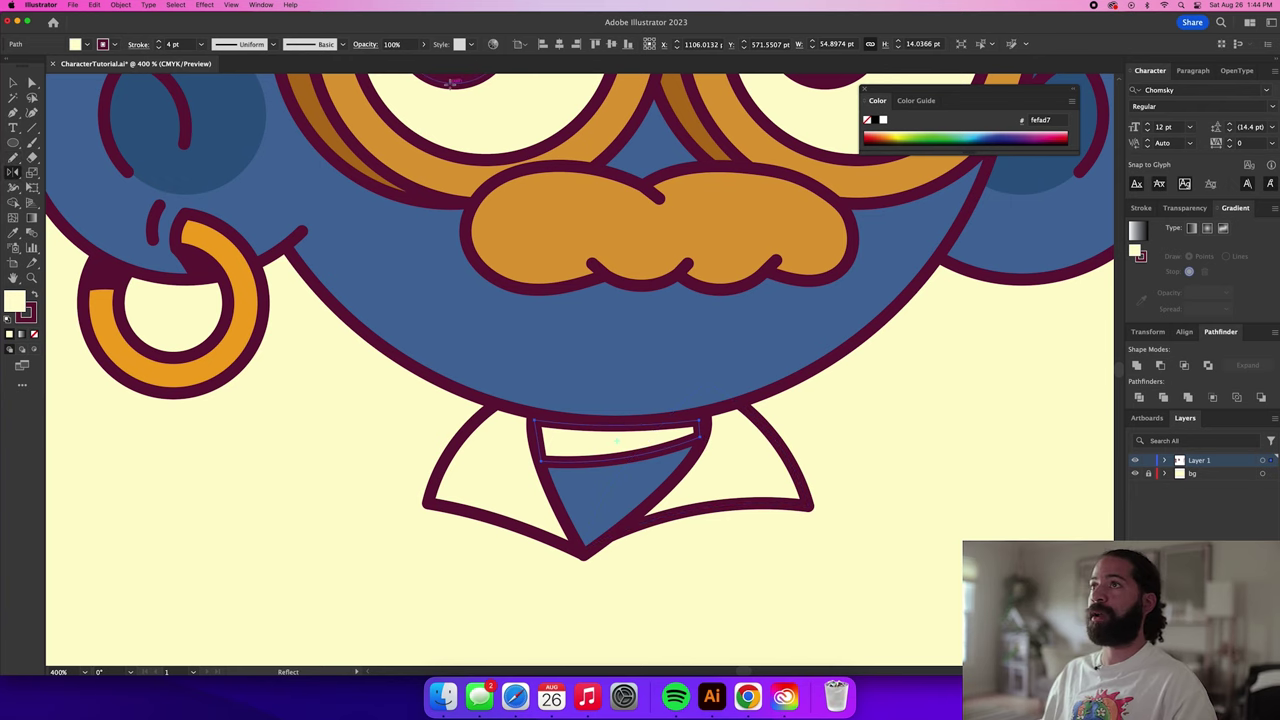
pyautogui.scroll(2, 464, 113)
pyautogui.press('i')
pyautogui.click(461, 101)
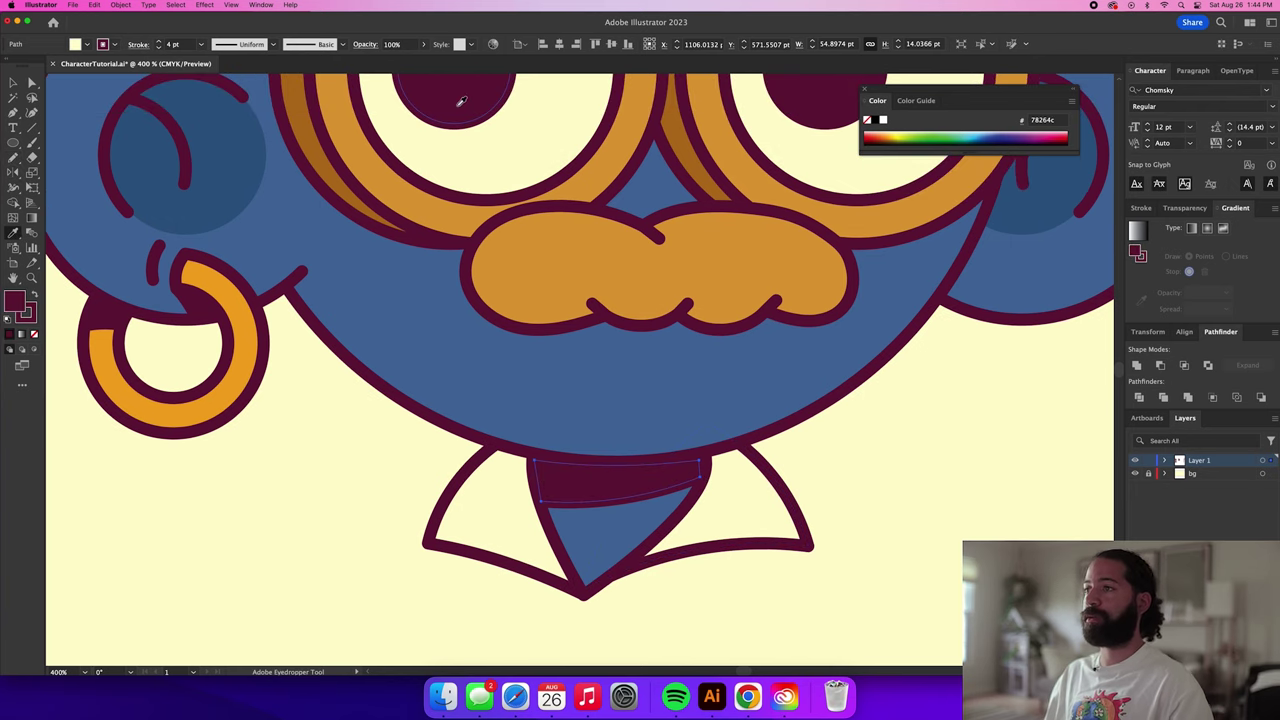
pyautogui.press('v')
pyautogui.click(905, 450)
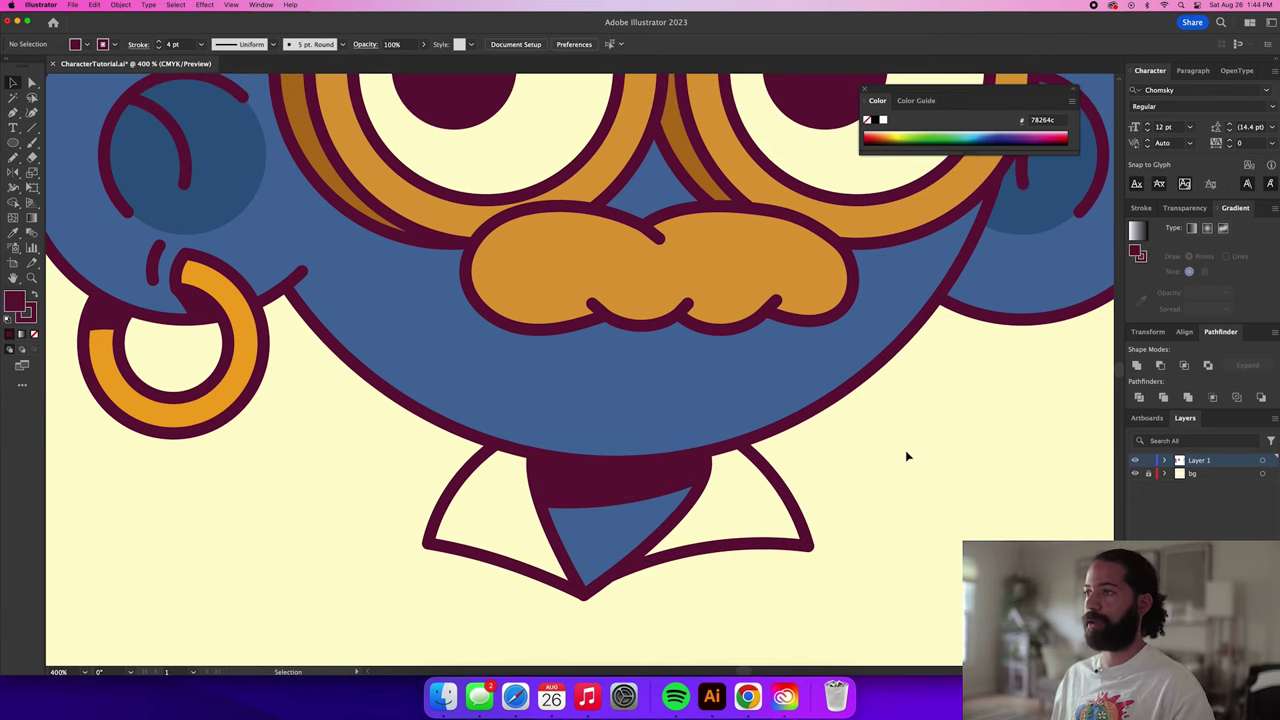
# Draw a curved hood and jacket trim strip about 66 × 192 pt beside the collar and fill it with the reference jacket's orange f3b32f.
pyautogui.scroll(-4, 905, 450)
pyautogui.press('n')
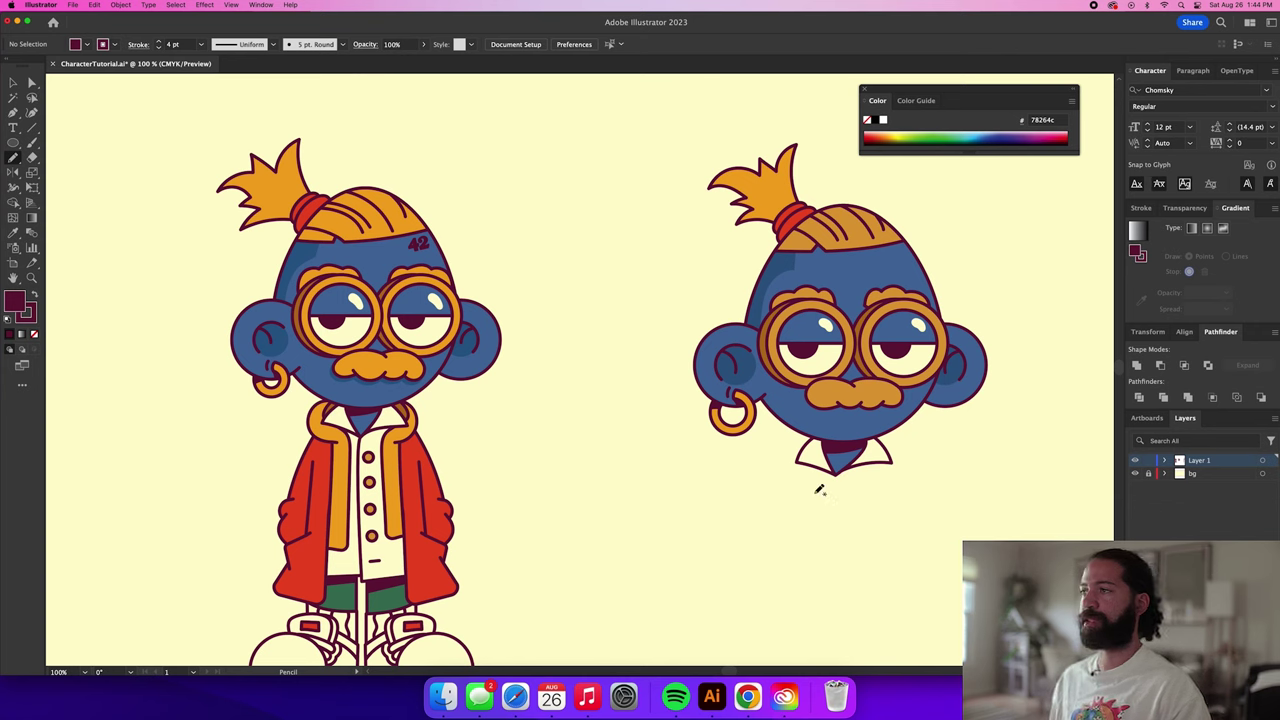
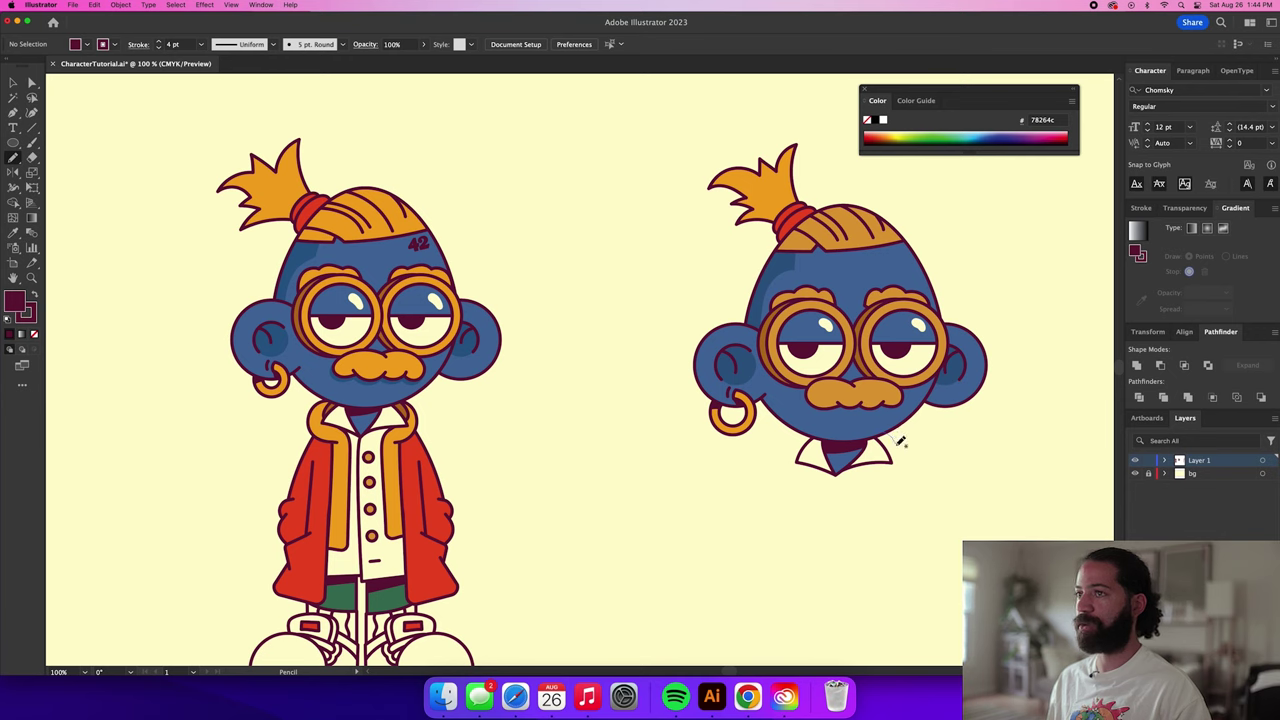
pyautogui.moveTo(895, 455)
pyautogui.mouseDown()
pyautogui.moveTo(857, 503)
pyautogui.moveTo(863, 560)
pyautogui.moveTo(886, 491)
pyautogui.mouseUp()
pyautogui.press('super+z')
pyautogui.moveTo(880, 428)
pyautogui.mouseDown()
pyautogui.moveTo(893, 450)
pyautogui.moveTo(866, 478)
pyautogui.moveTo(860, 576)
pyautogui.moveTo(880, 566)
pyautogui.moveTo(879, 490)
pyautogui.moveTo(909, 456)
pyautogui.moveTo(872, 436)
pyautogui.mouseUp()
pyautogui.scroll(-1, 875, 487)
pyautogui.press('i')
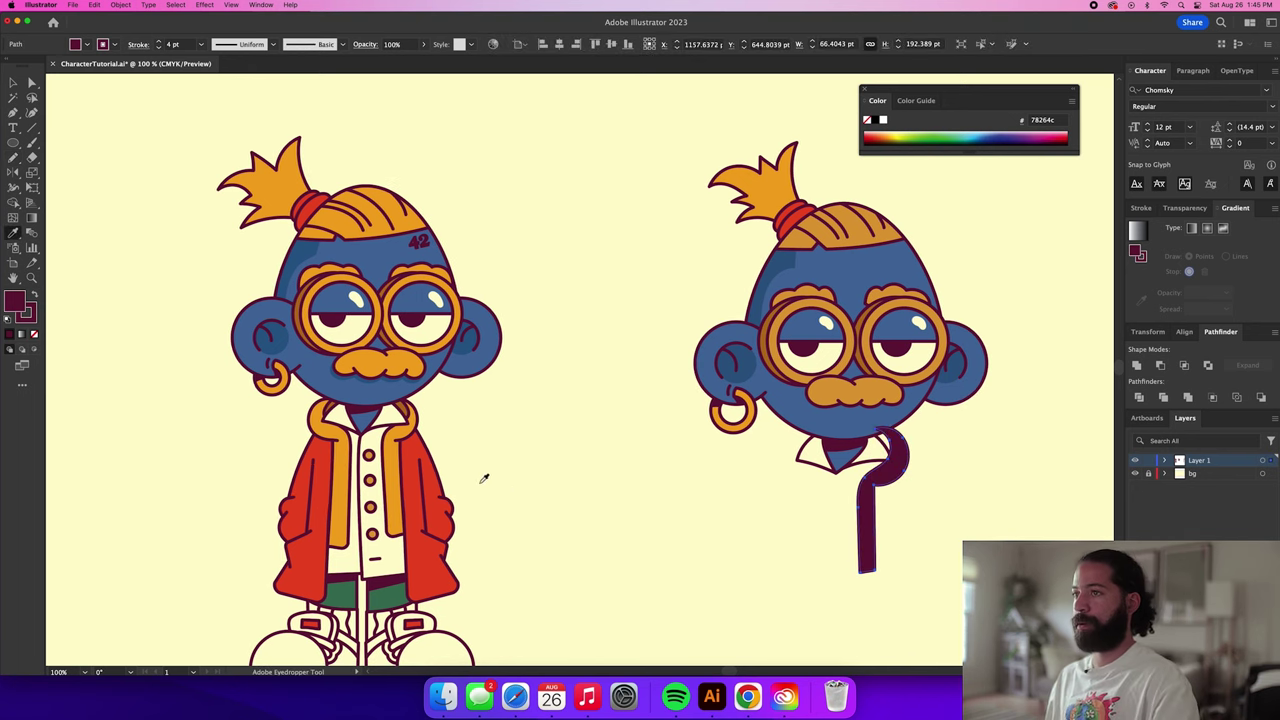
pyautogui.click(395, 447)
# Reshape the hood trim's outer curve by moving its anchor points and handles into a smoother, rounder bend.
pyautogui.press('a')
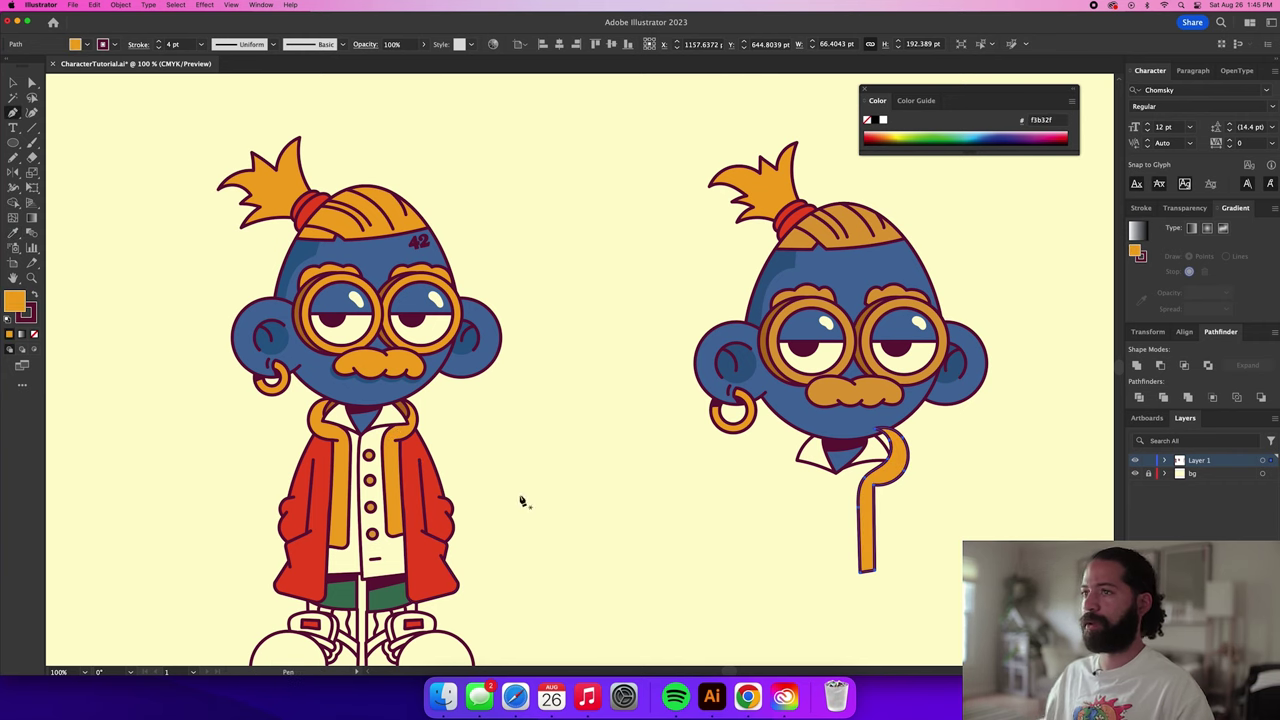
pyautogui.click(868, 502)
pyautogui.scroll(4, 890, 487)
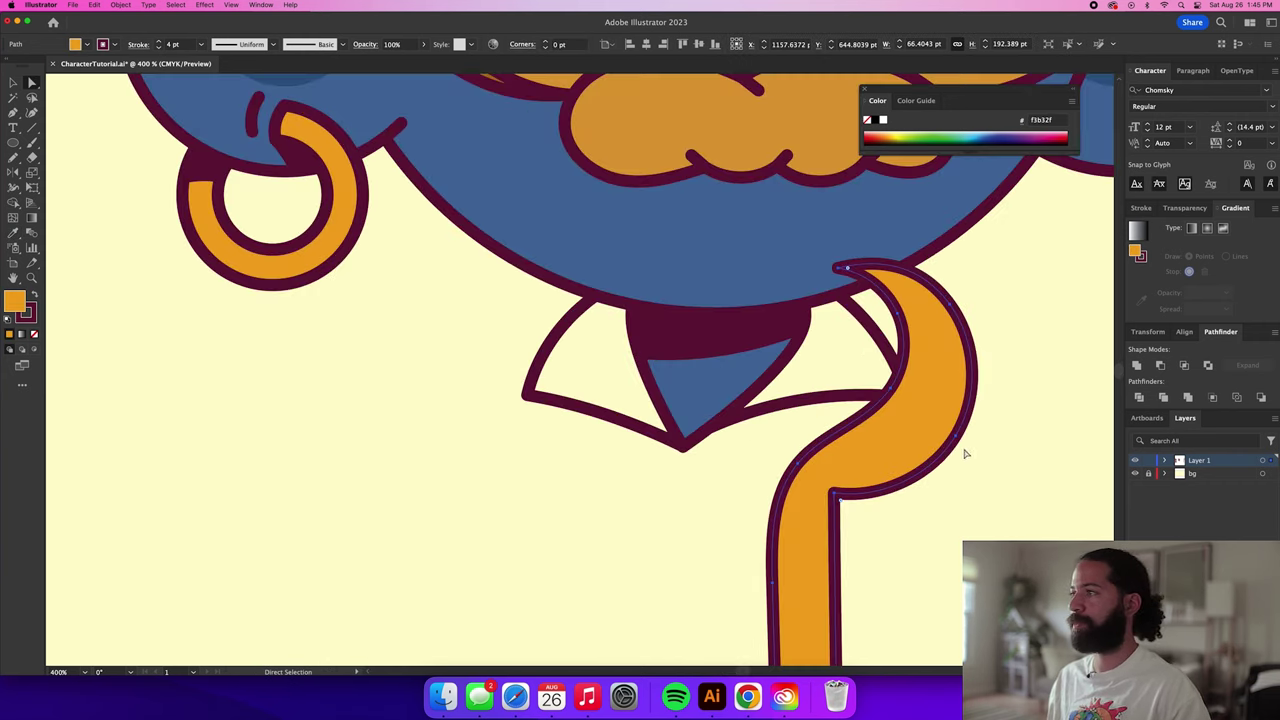
pyautogui.moveTo(958, 431); pyautogui.dragTo(953, 424)
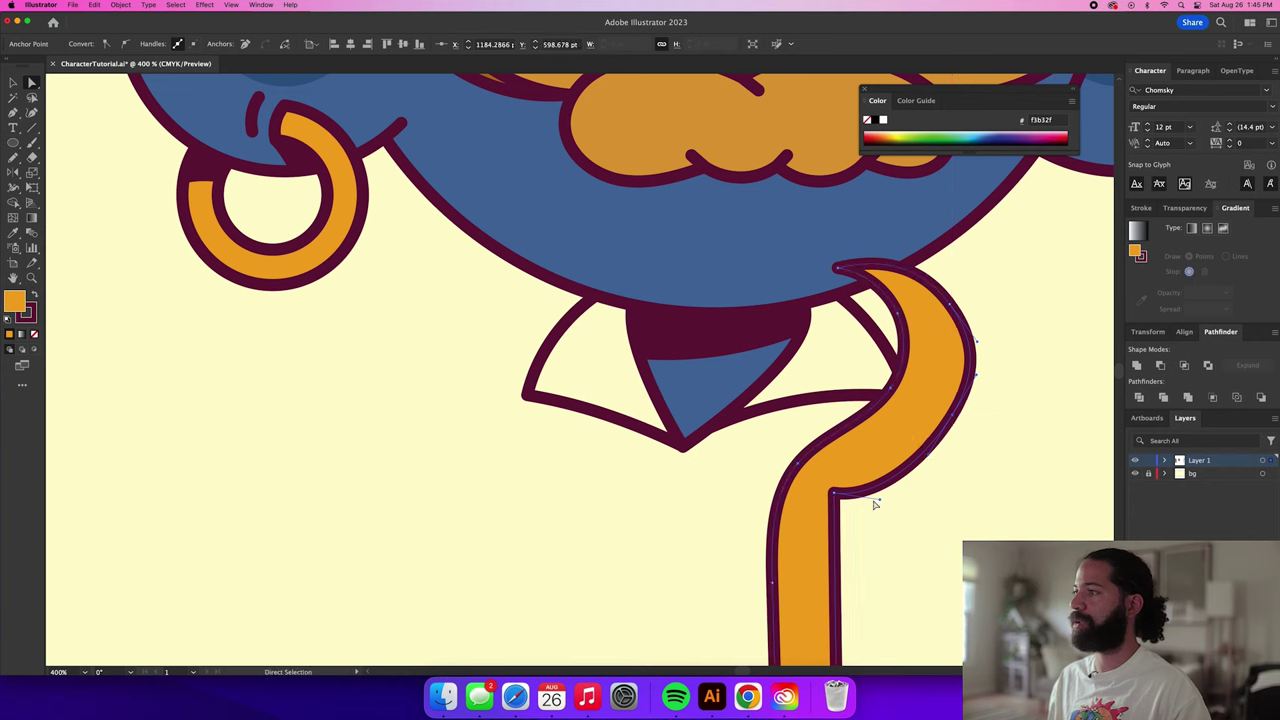
pyautogui.moveTo(880, 500); pyautogui.dragTo(895, 484)
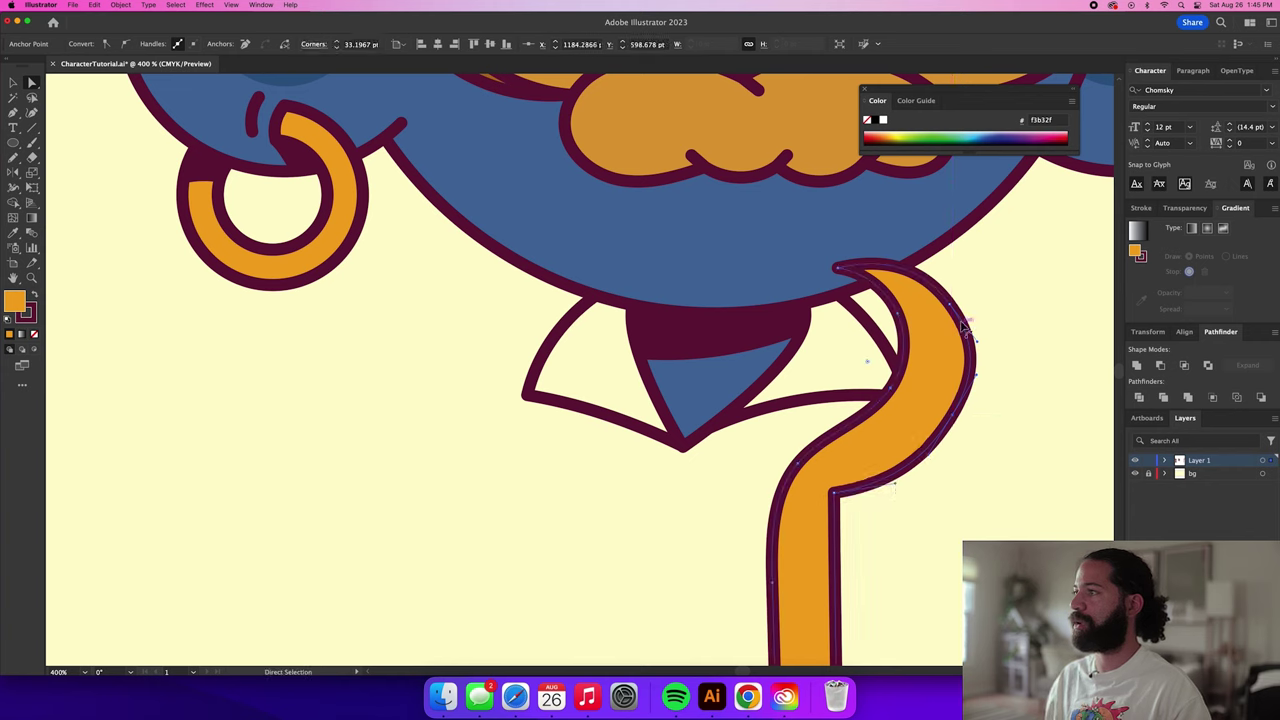
pyautogui.moveTo(953, 308)
pyautogui.mouseDown()
pyautogui.moveTo(955, 415)
pyautogui.moveTo(971, 366)
pyautogui.moveTo(966, 297)
pyautogui.mouseUp()
pyautogui.press('p')
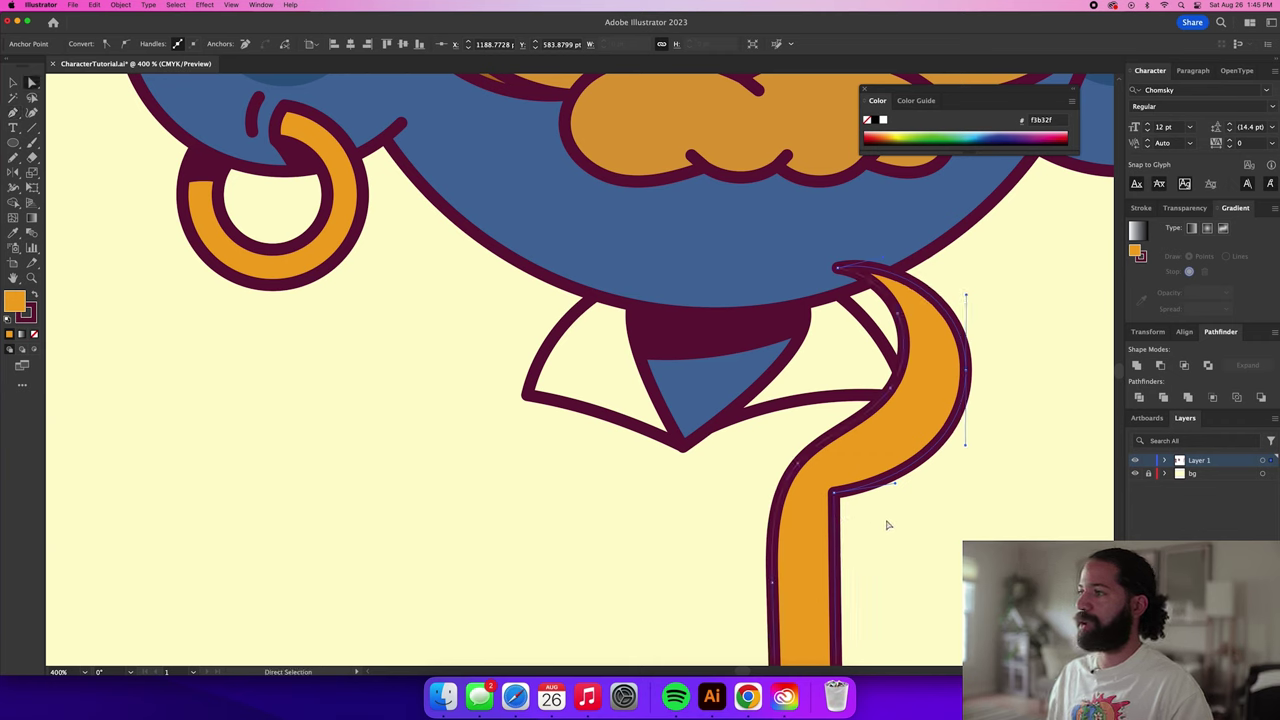
pyautogui.press('p')
pyautogui.press('super+shift+a')
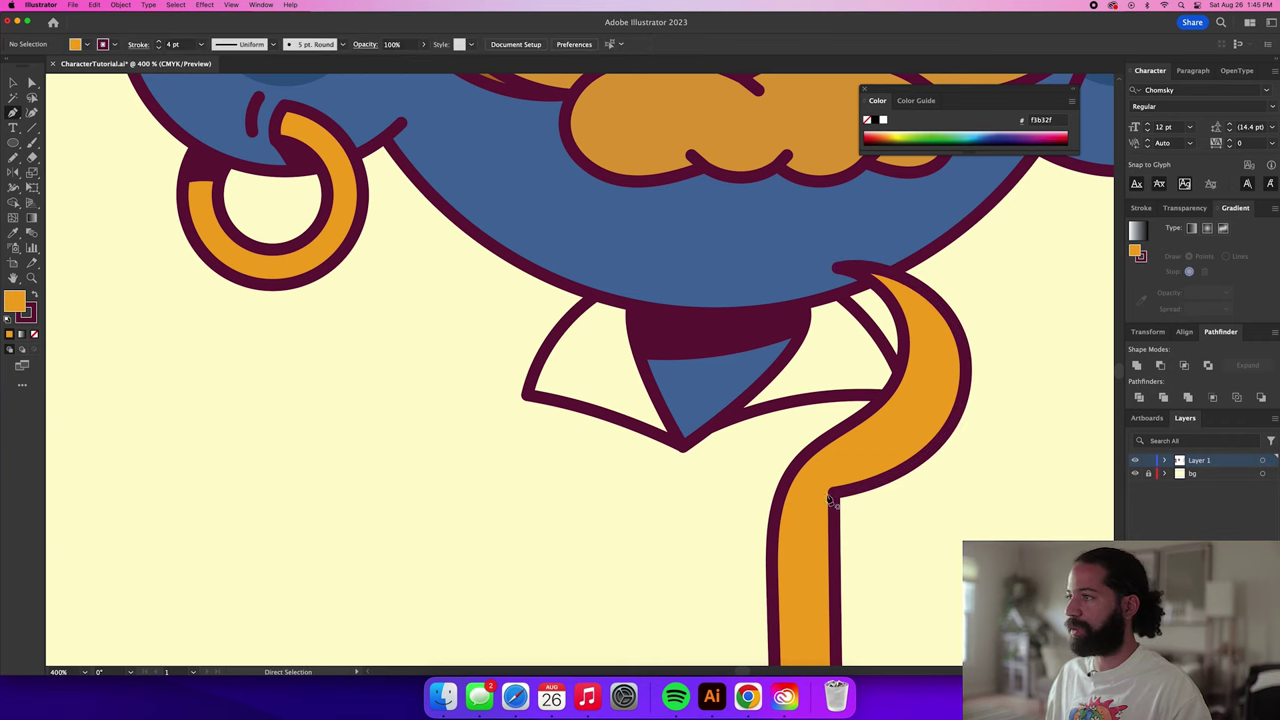
# Draw a short crease line inward from the inner corner where the hood meets the straight trim strip.
pyautogui.click(818, 493)
pyautogui.click(834, 492)
pyautogui.keyDown('super'); pyautogui.click(912, 532); pyautogui.keyUp('super')
pyautogui.scroll(-2, 914, 536)
pyautogui.scroll(-2, 914, 535)
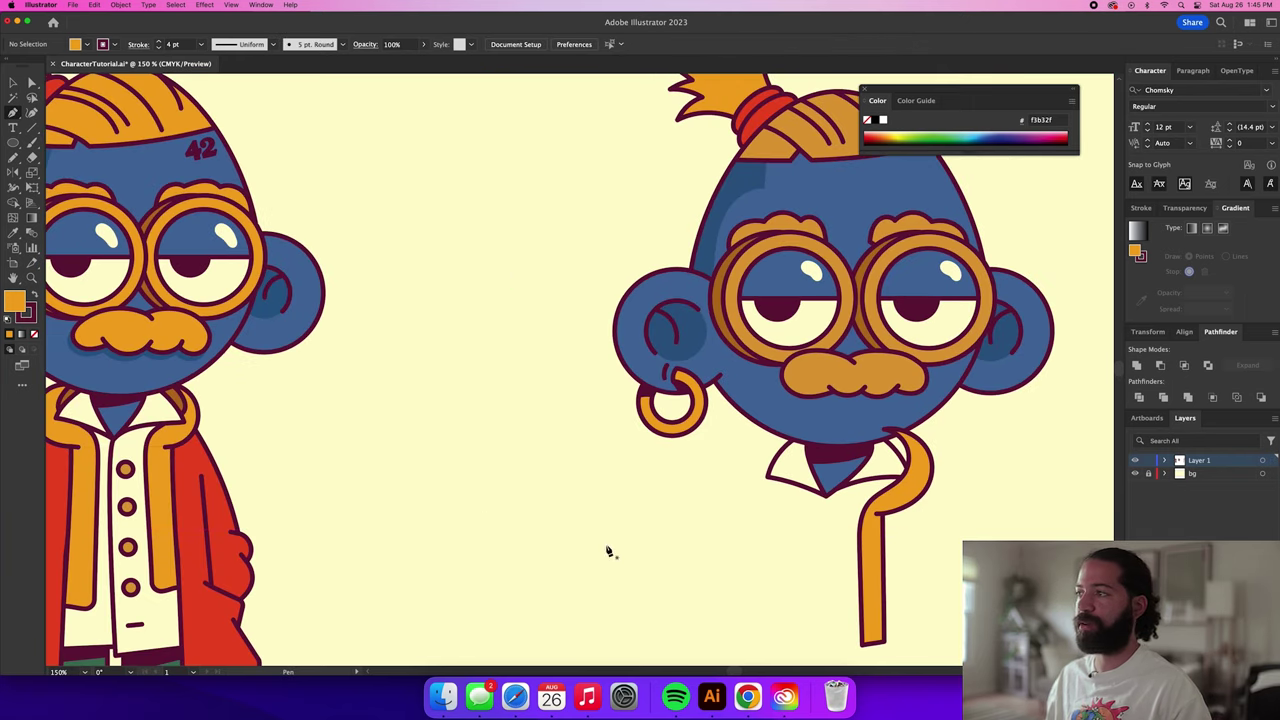
# Flare the trim strip by shifting its inner bottom anchor point outward, and round that corner.
pyautogui.press('a')
pyautogui.click(865, 646)
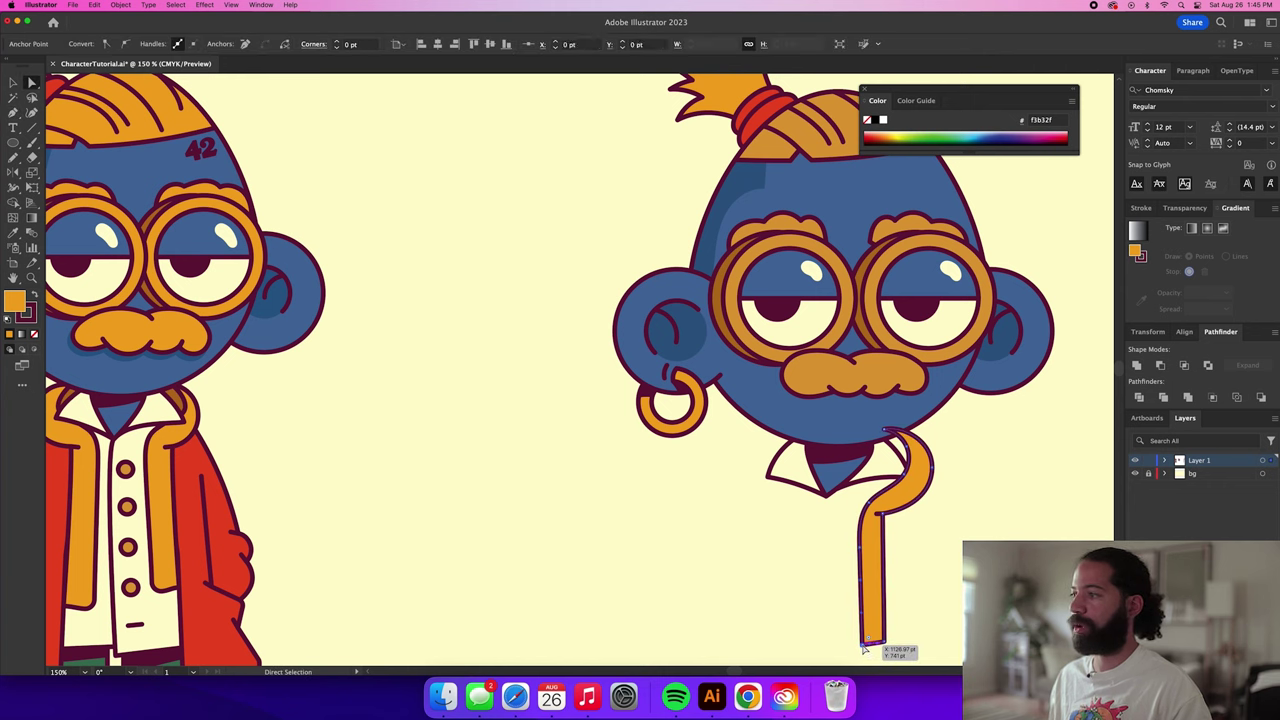
pyautogui.moveTo(865, 647); pyautogui.dragTo(856, 606)
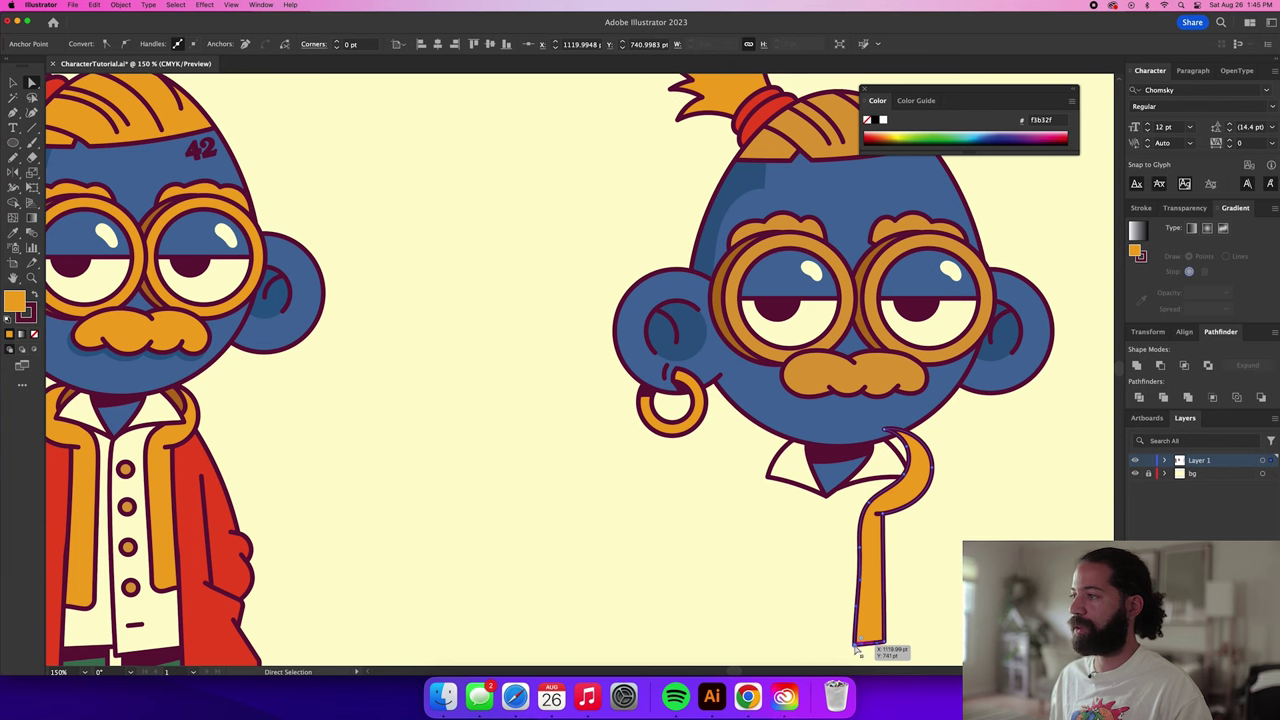
pyautogui.scroll(-3, 808, 643)
pyautogui.hscroll(3, 808, 643)
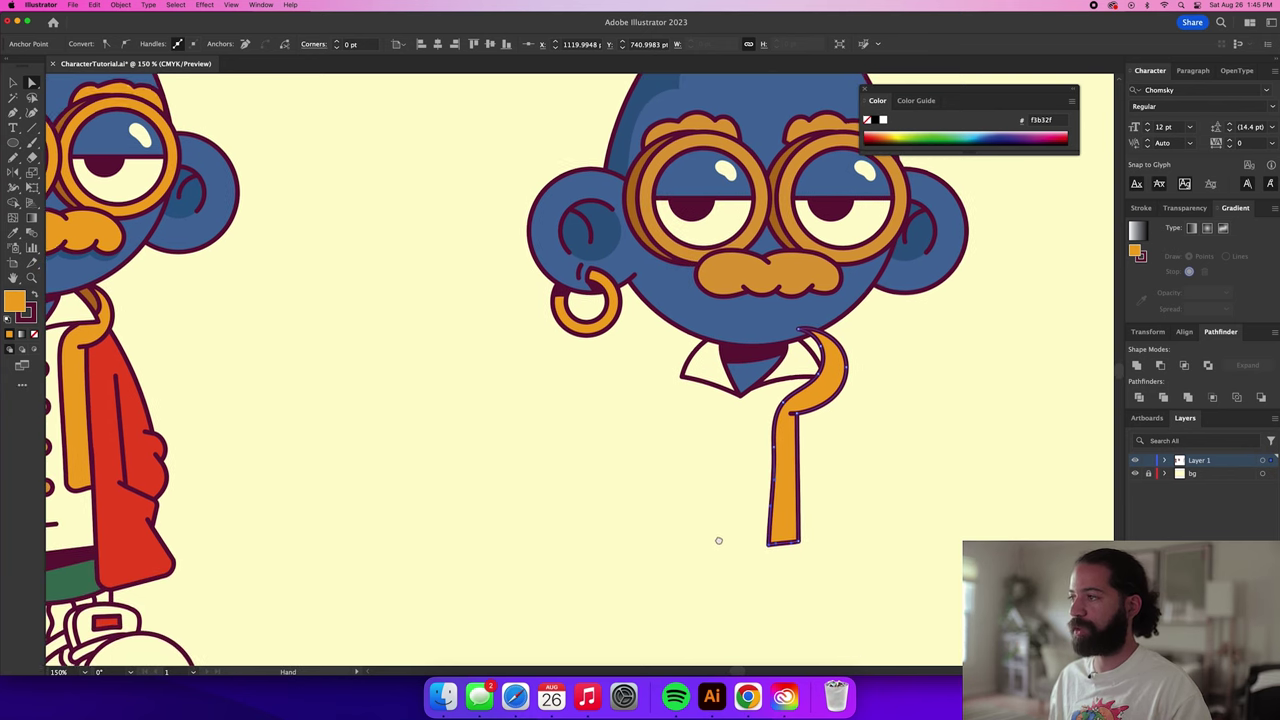
pyautogui.moveTo(776, 543)
pyautogui.mouseDown()
pyautogui.moveTo(786, 532)
pyautogui.moveTo(770, 556)
pyautogui.moveTo(783, 536)
pyautogui.moveTo(800, 538)
pyautogui.mouseUp()
pyautogui.click(852, 553)
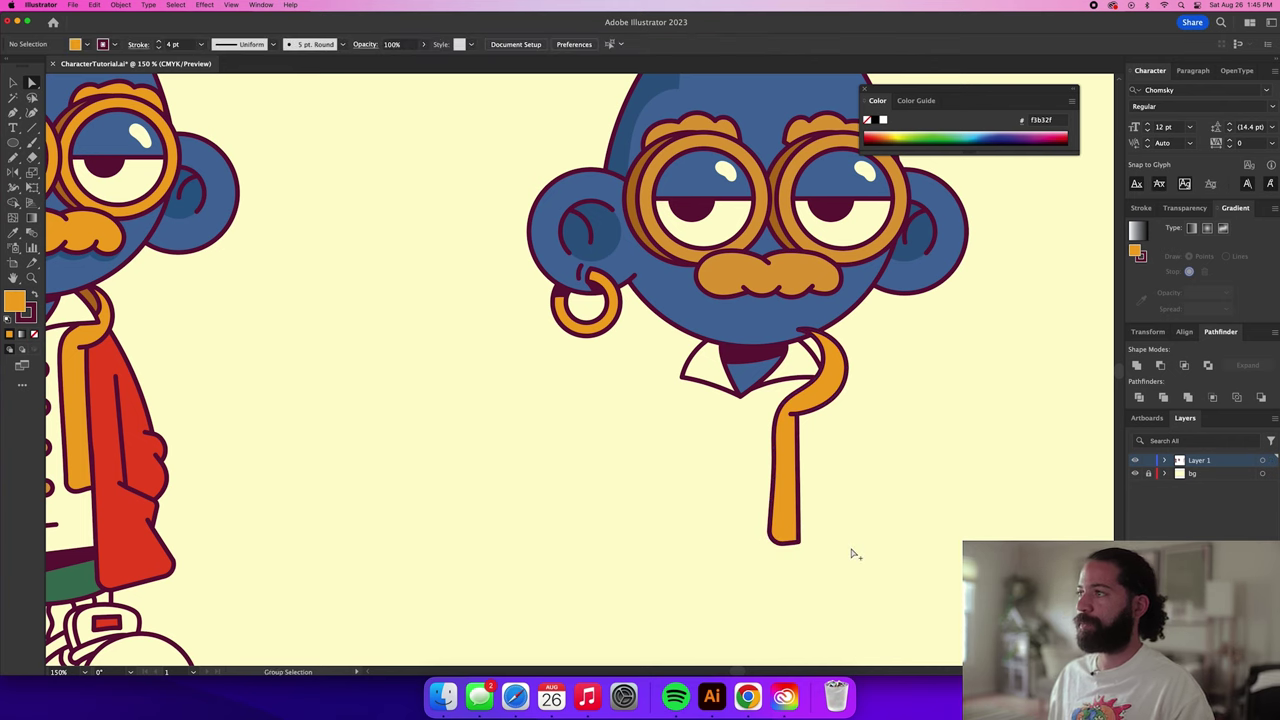
# Draw a jacket front panel about 75 × 235 pt beside the trim strip, with a pocket notch and a flared hem.
pyautogui.scroll(-2, 852, 553)
pyautogui.press('v')
pyautogui.click(822, 530)
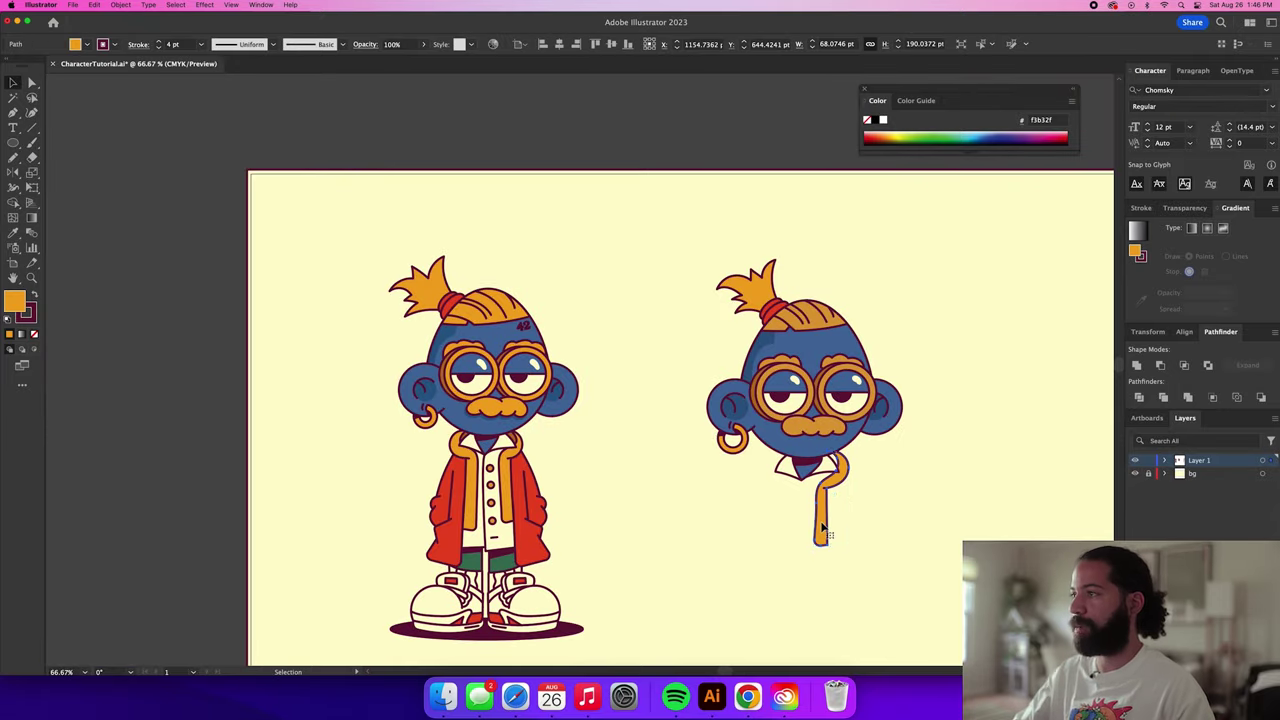
pyautogui.press('p')
pyautogui.press('super+shift+a')
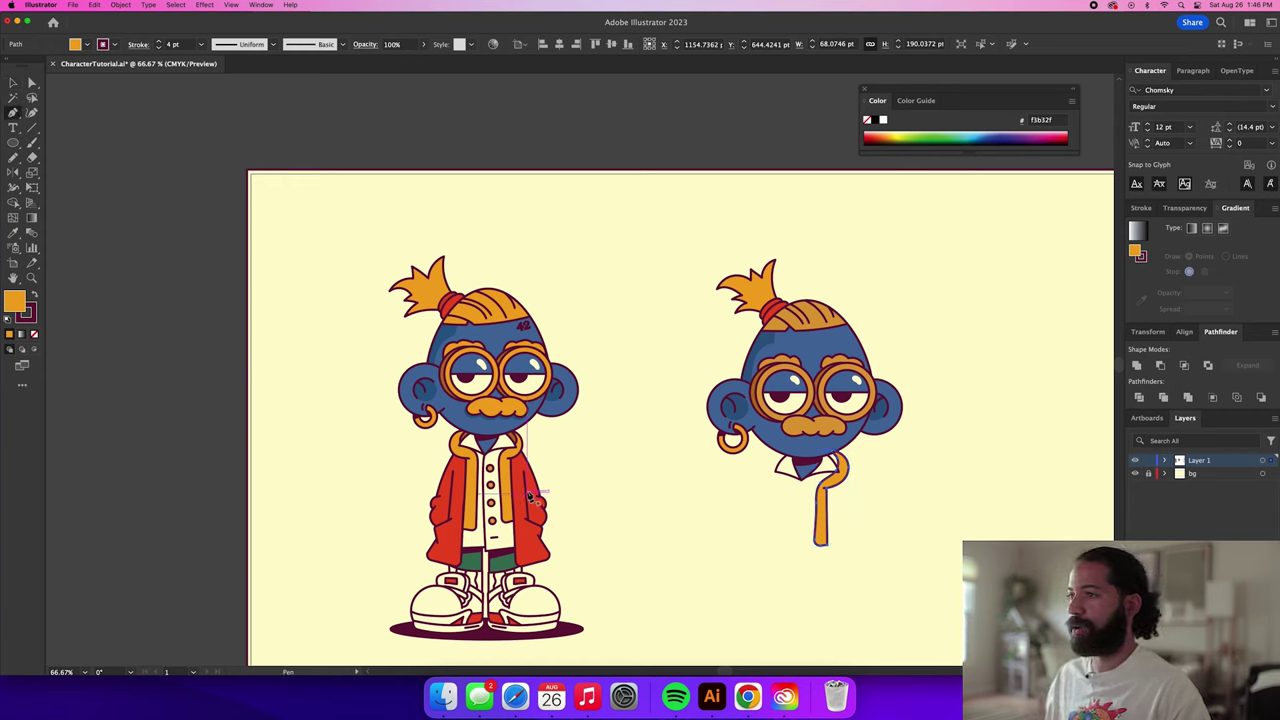
pyautogui.click(841, 493)
pyautogui.click(851, 569)
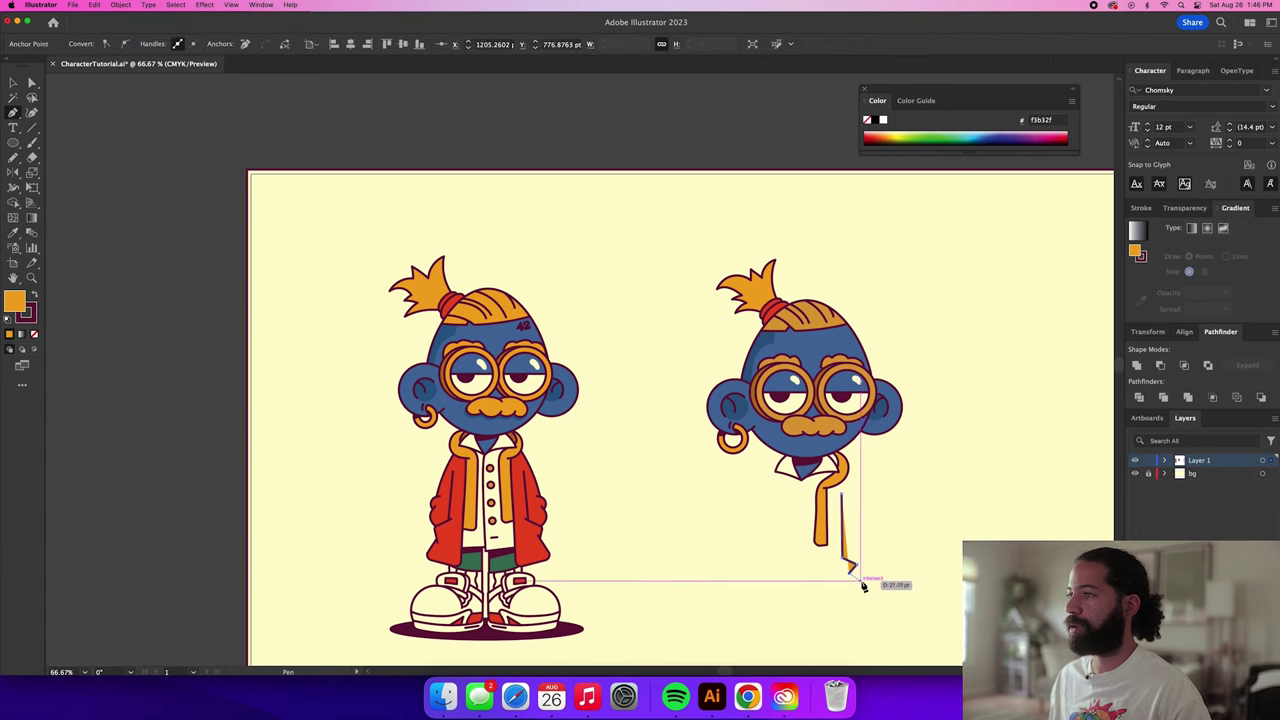
pyautogui.click(865, 593)
pyautogui.click(829, 601)
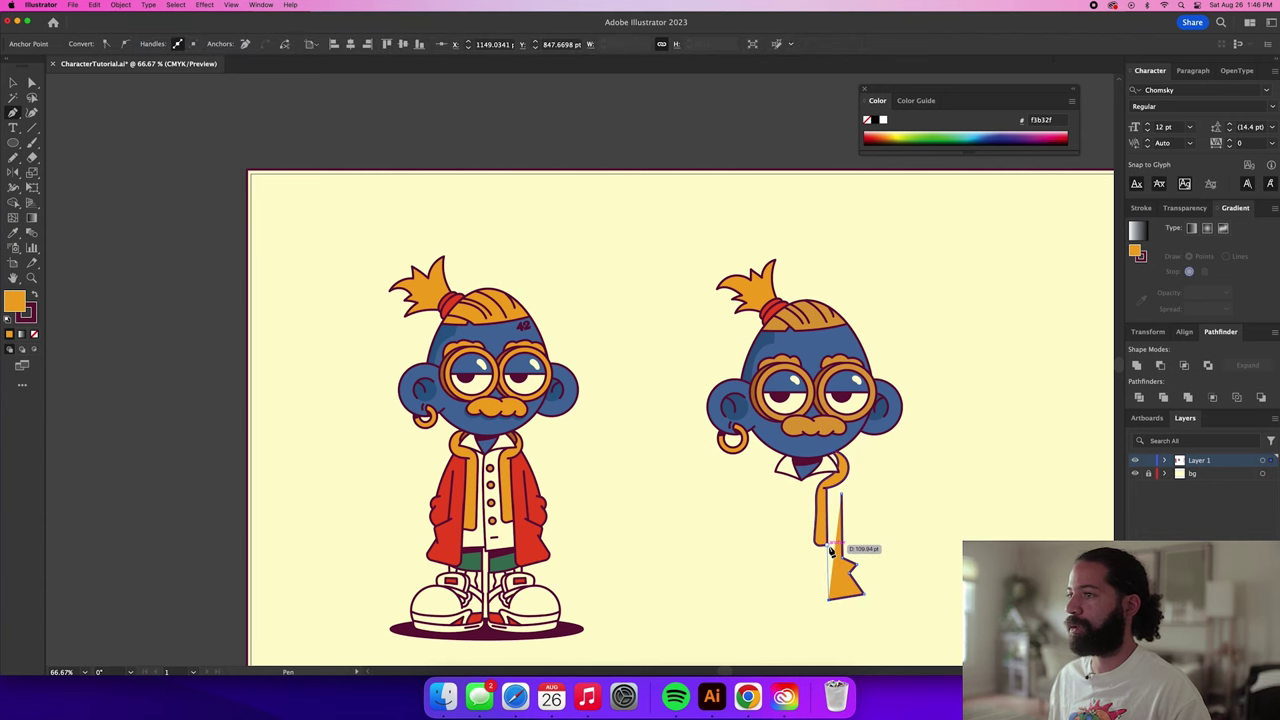
pyautogui.scroll(3, 839, 482)
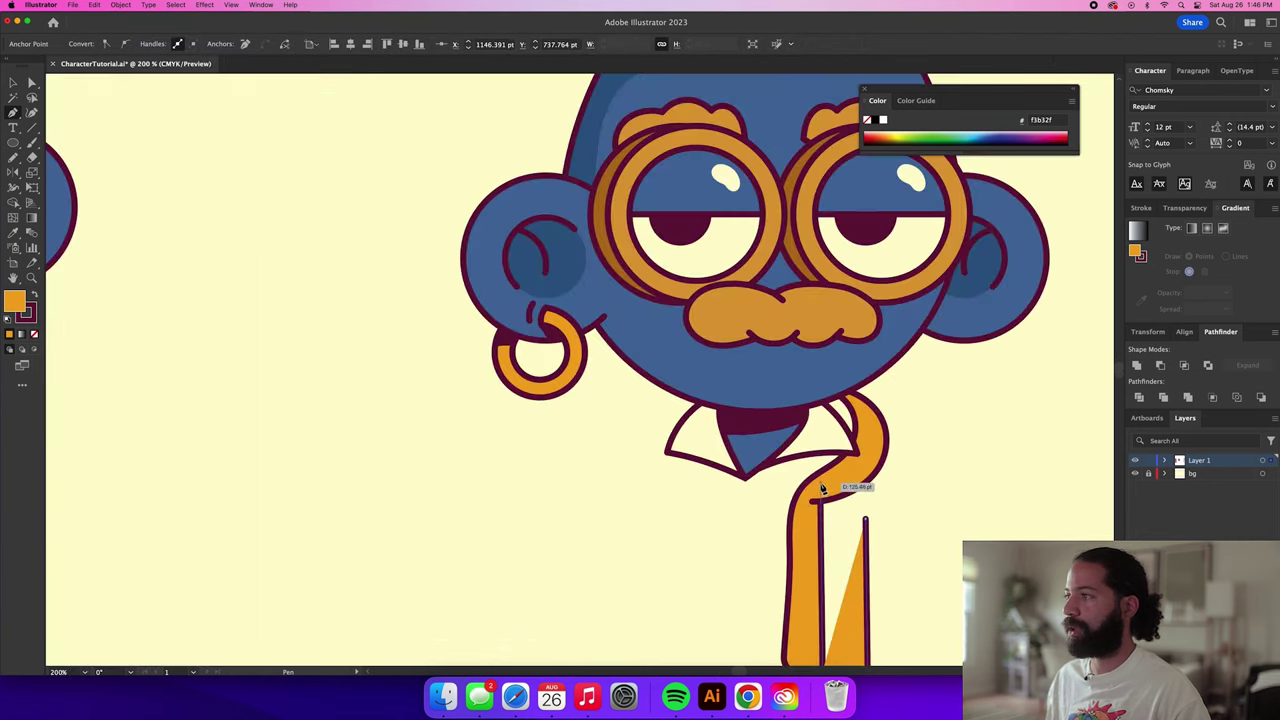
pyautogui.click(821, 484)
# Adjust the jacket panel's anchor points and fill it with the reference jacket's red eb5e35.
pyautogui.scroll(-2, 821, 484)
pyautogui.scroll(1, 822, 487)
pyautogui.press('a')
pyautogui.click(858, 524)
pyautogui.moveTo(866, 609); pyautogui.dragTo(860, 607)
pyautogui.moveTo(843, 504); pyautogui.dragTo(845, 533)
pyautogui.press('i')
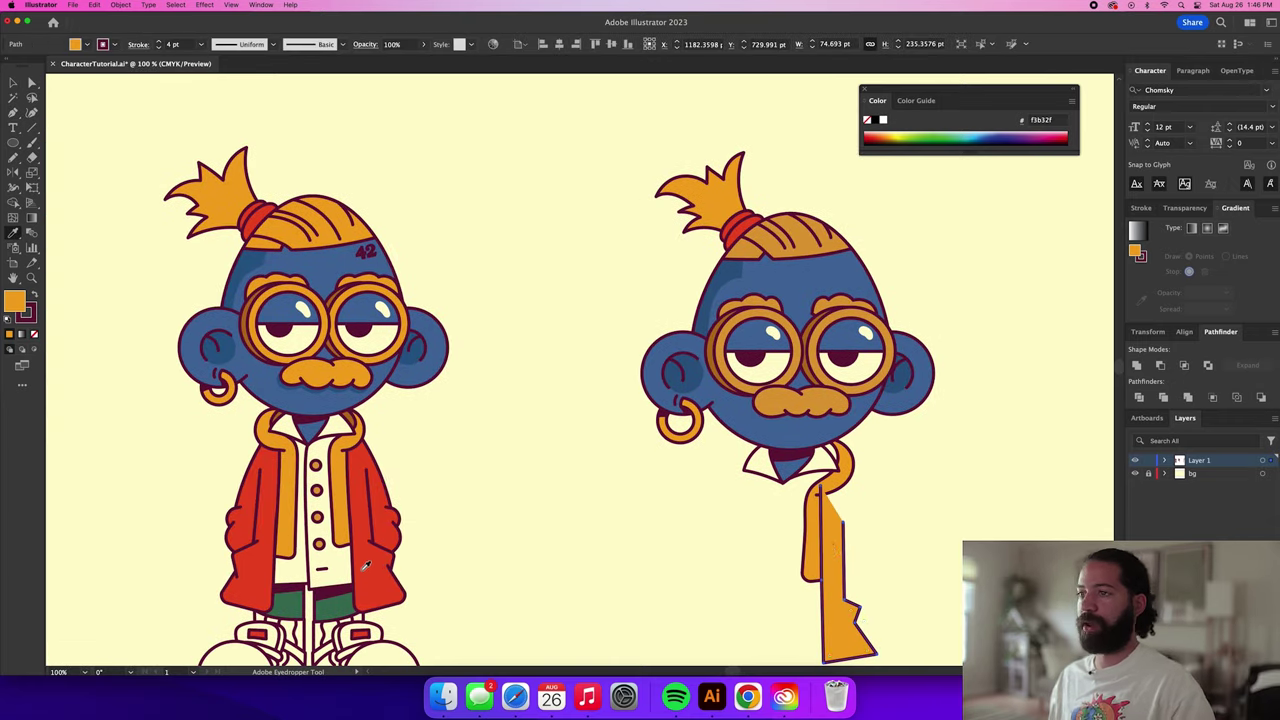
pyautogui.click(365, 577)
pyautogui.press('super+shift+a')
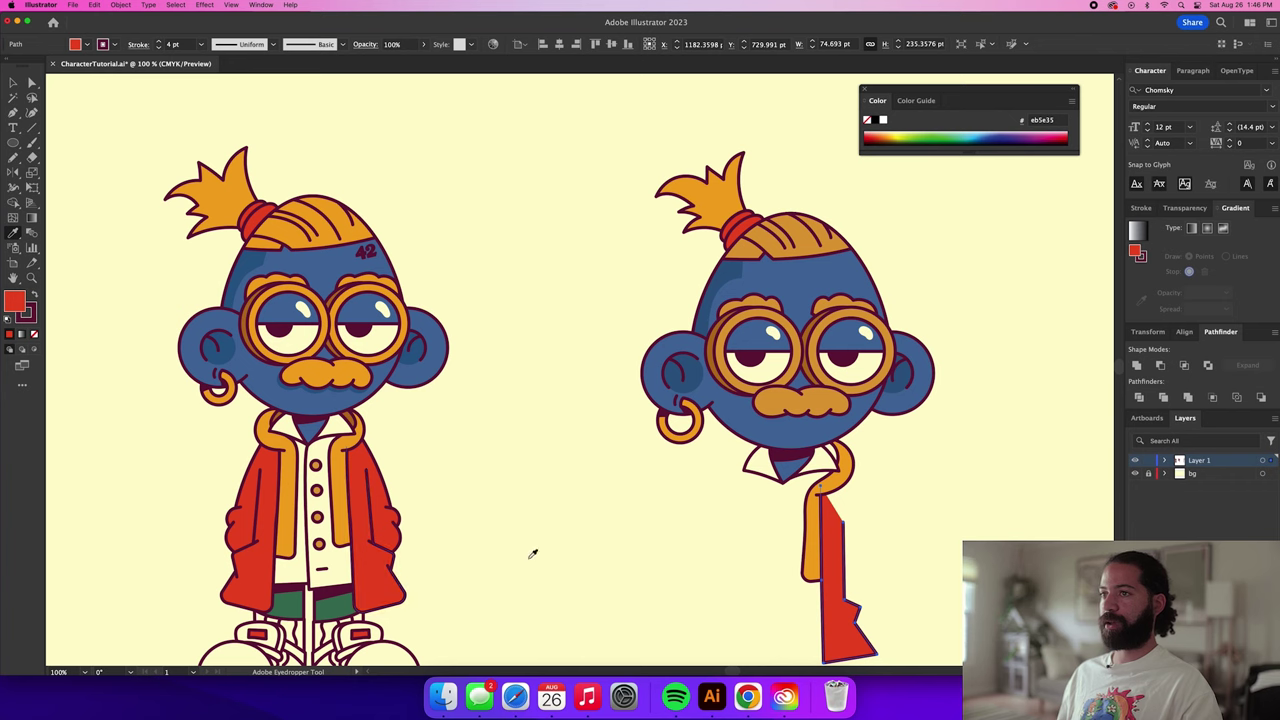
# Draw short crease lines at the jacket panel's two inner notches and nudge the lower crease's end point.
pyautogui.press('p')
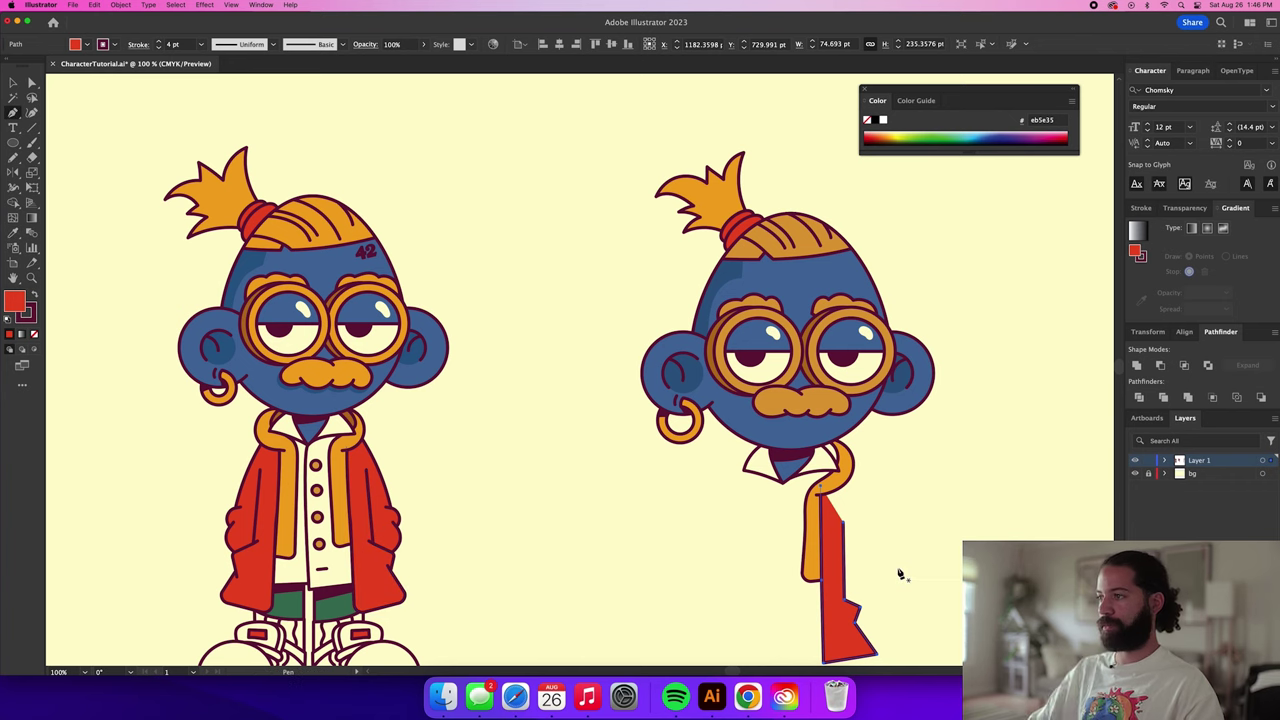
pyautogui.scroll(-5, 880, 604)
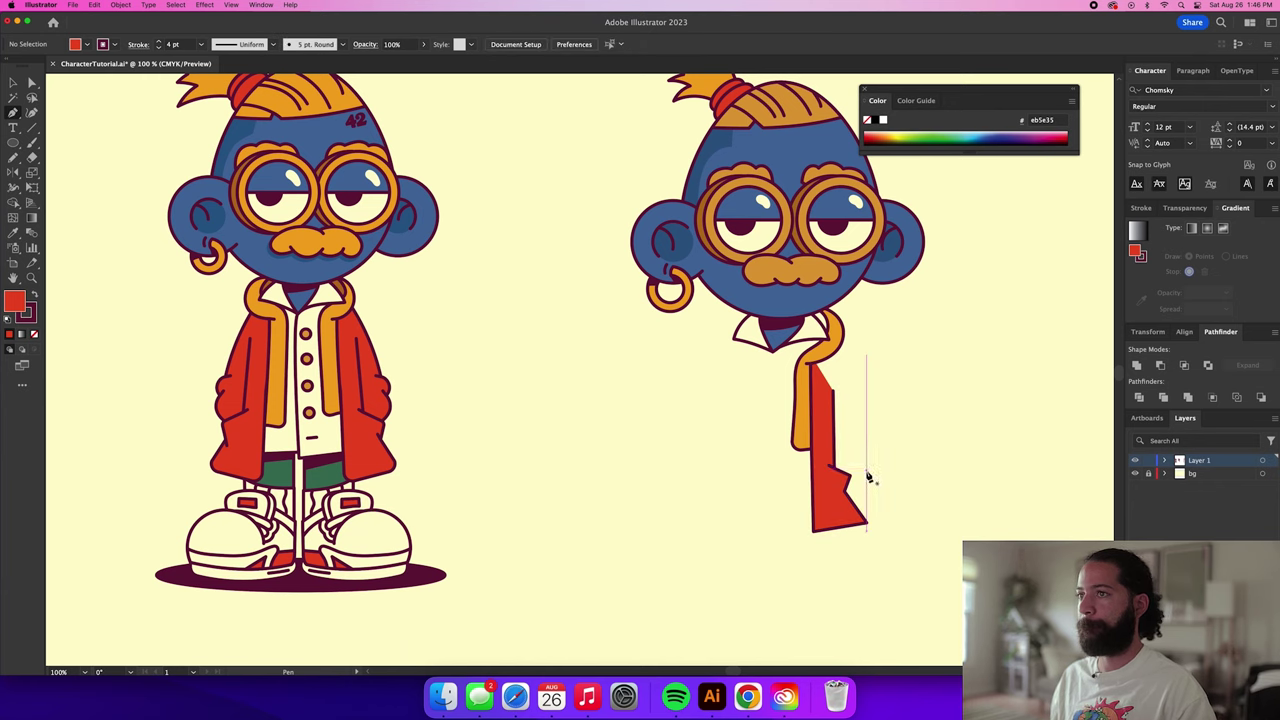
pyautogui.scroll(2, 862, 478)
pyautogui.keyDown('super'); pyautogui.click(834, 488); pyautogui.keyUp('super')
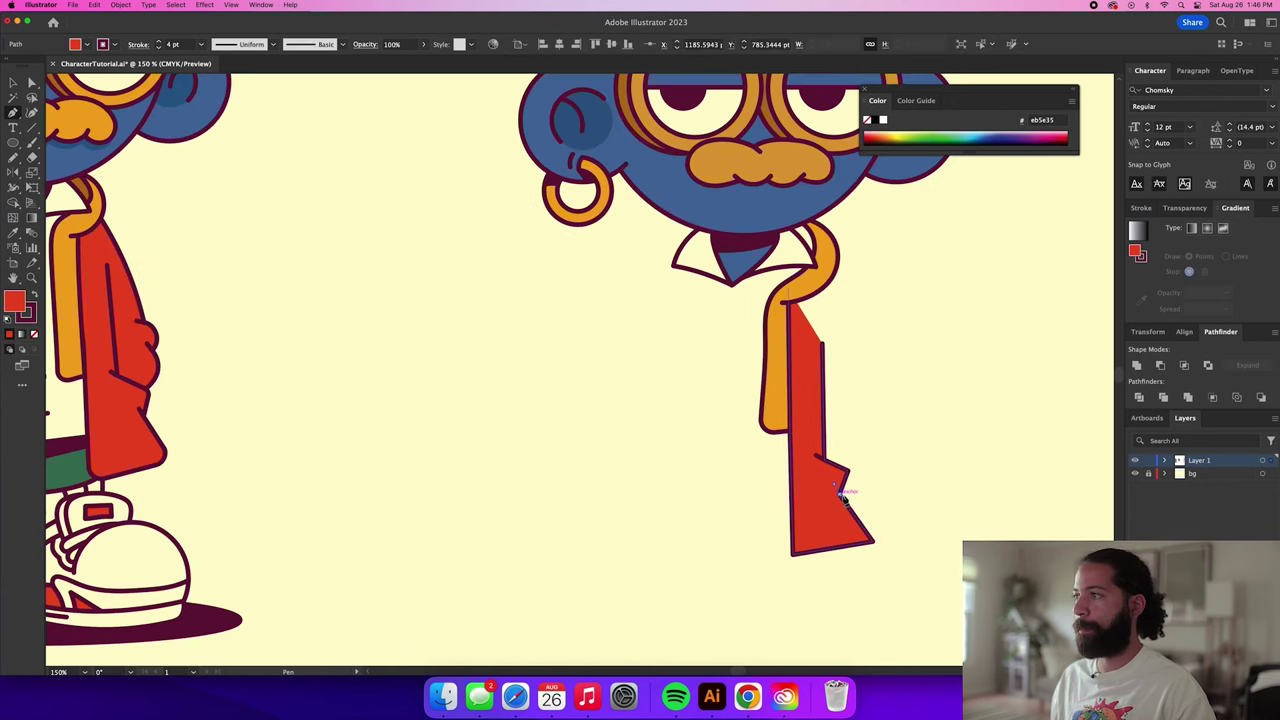
pyautogui.press('a')
pyautogui.scroll(2, 854, 488)
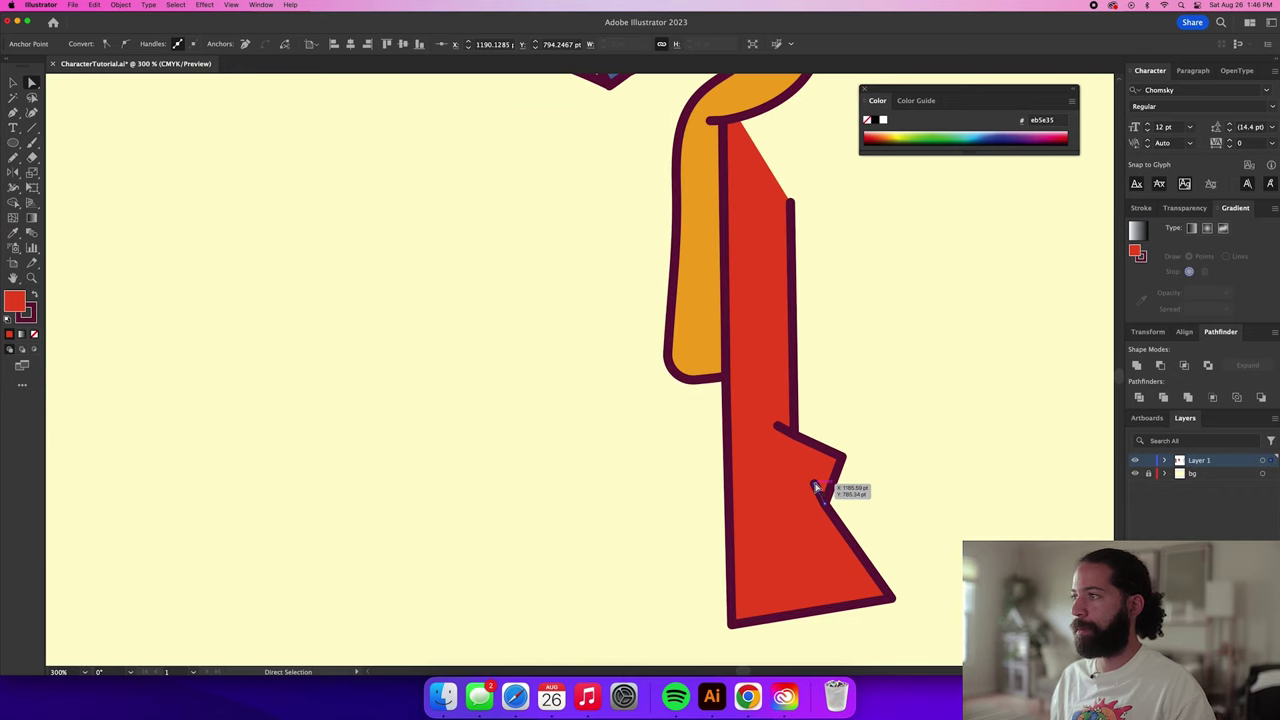
pyautogui.scroll(4, 814, 488)
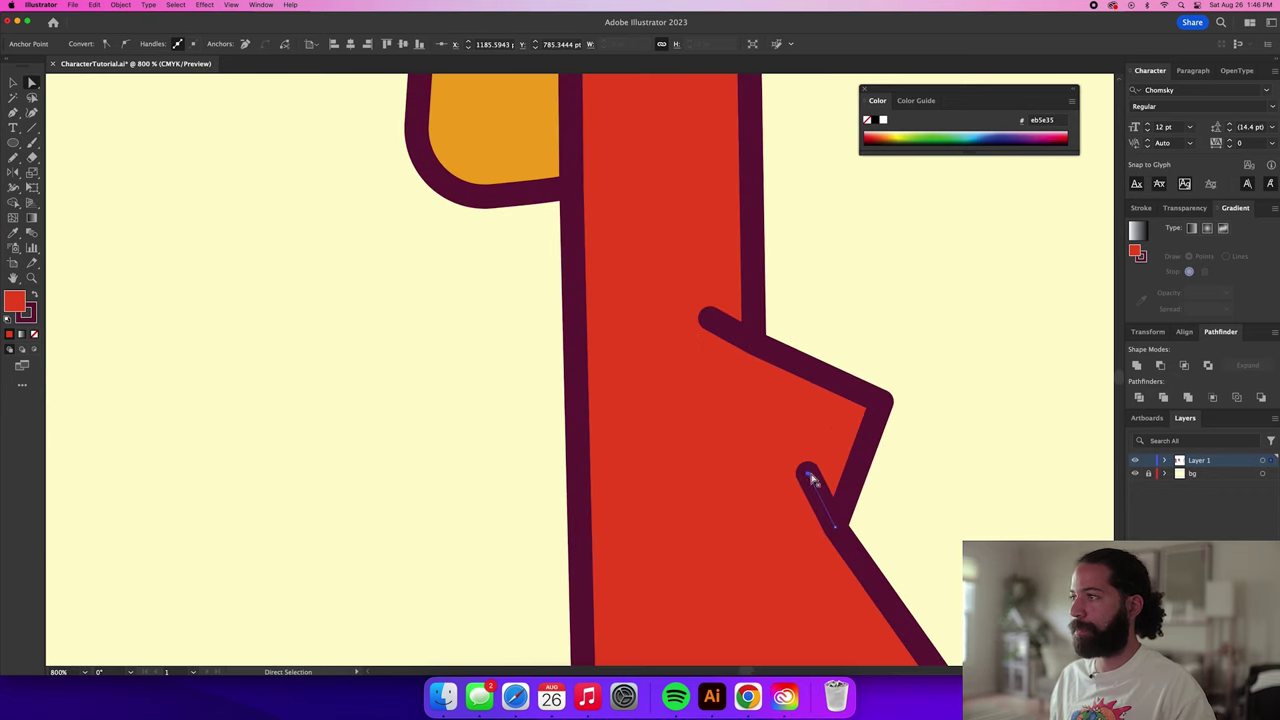
pyautogui.moveTo(810, 477); pyautogui.dragTo(802, 484)
pyautogui.click(920, 517)
pyautogui.scroll(-8, 934, 520)
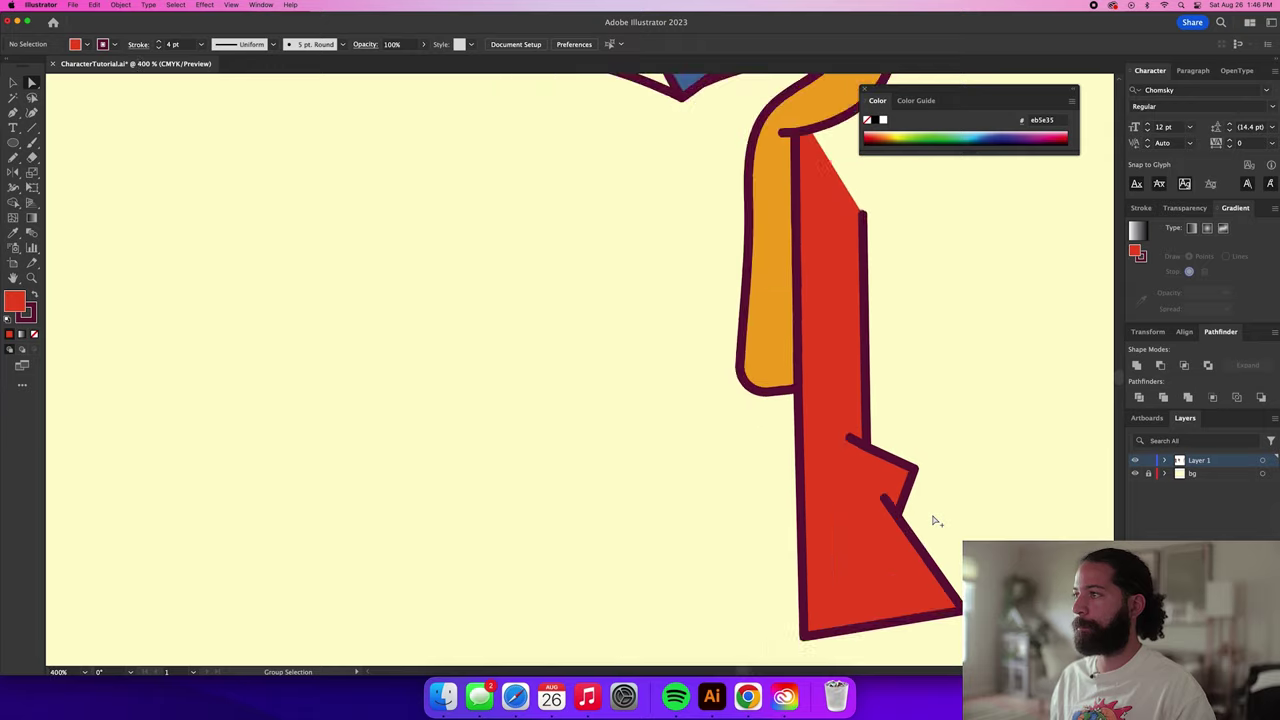
# Try to round the jacket's pocket tip and hem corners with a radius of about 10 pt.
pyautogui.scroll(3, 941, 518)
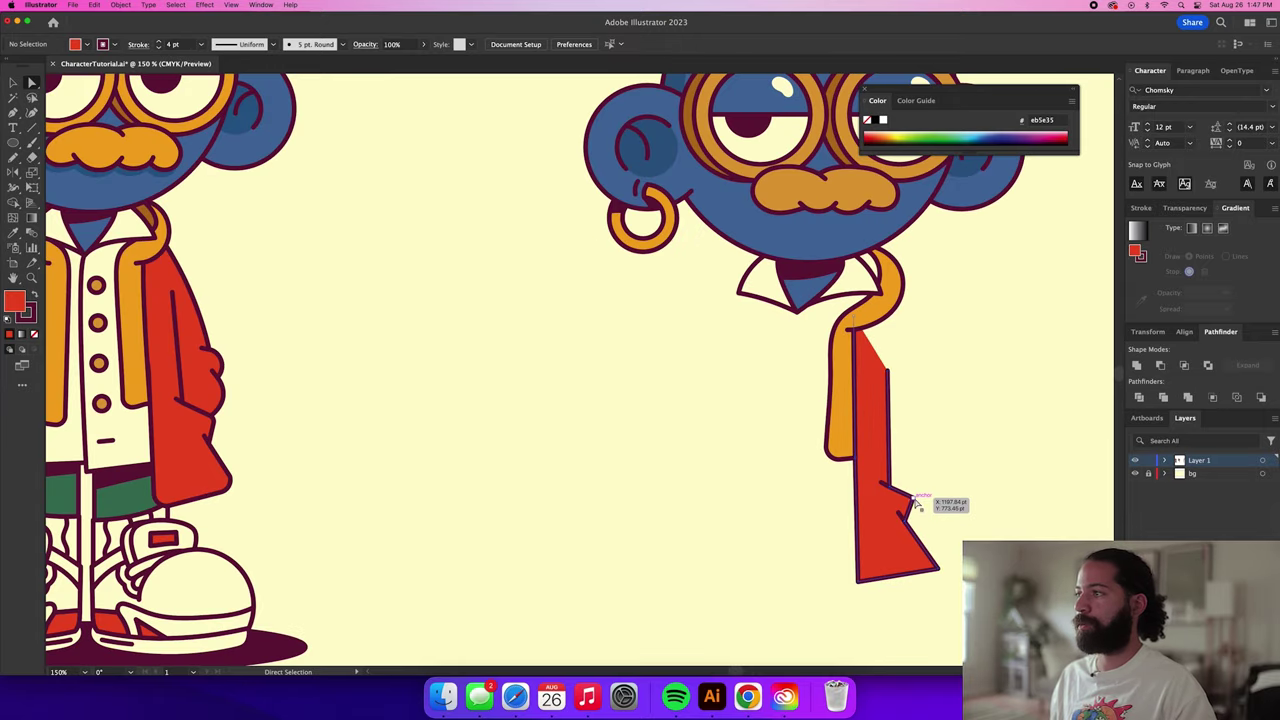
pyautogui.click(922, 503)
pyautogui.keyDown('shift'); pyautogui.click(858, 579); pyautogui.keyUp('shift')
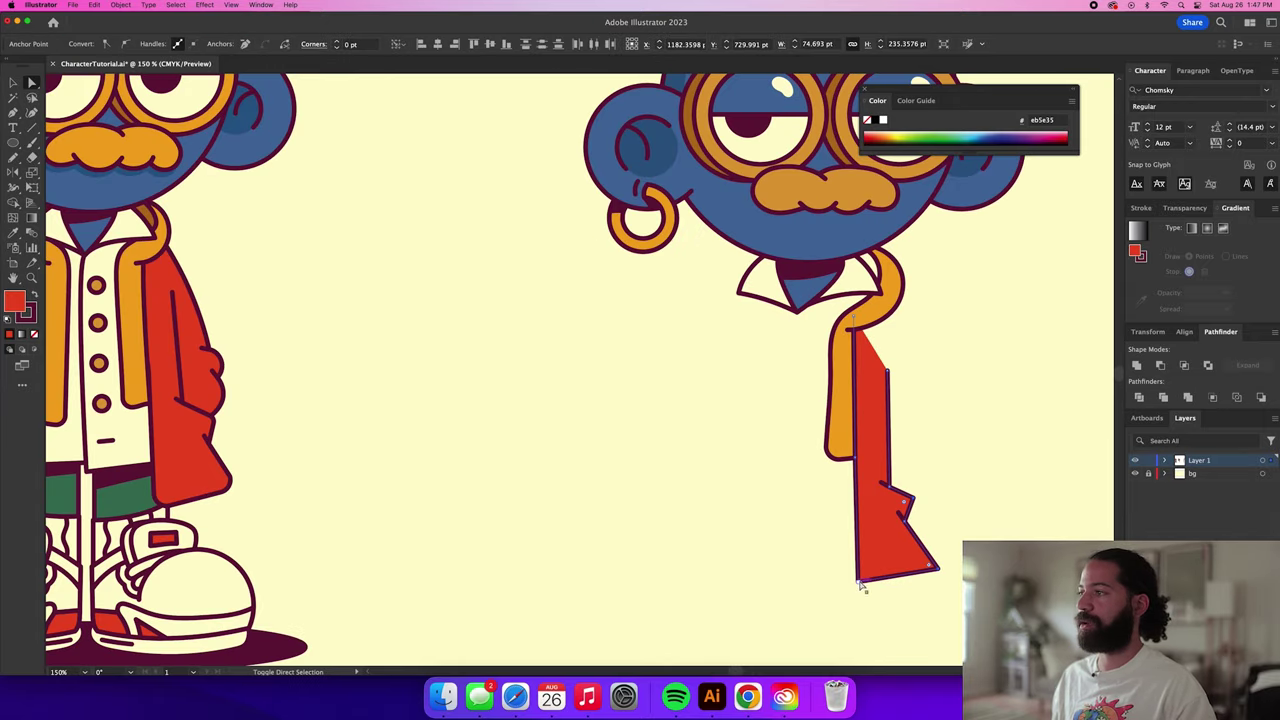
pyautogui.moveTo(860, 574); pyautogui.dragTo(868, 573)
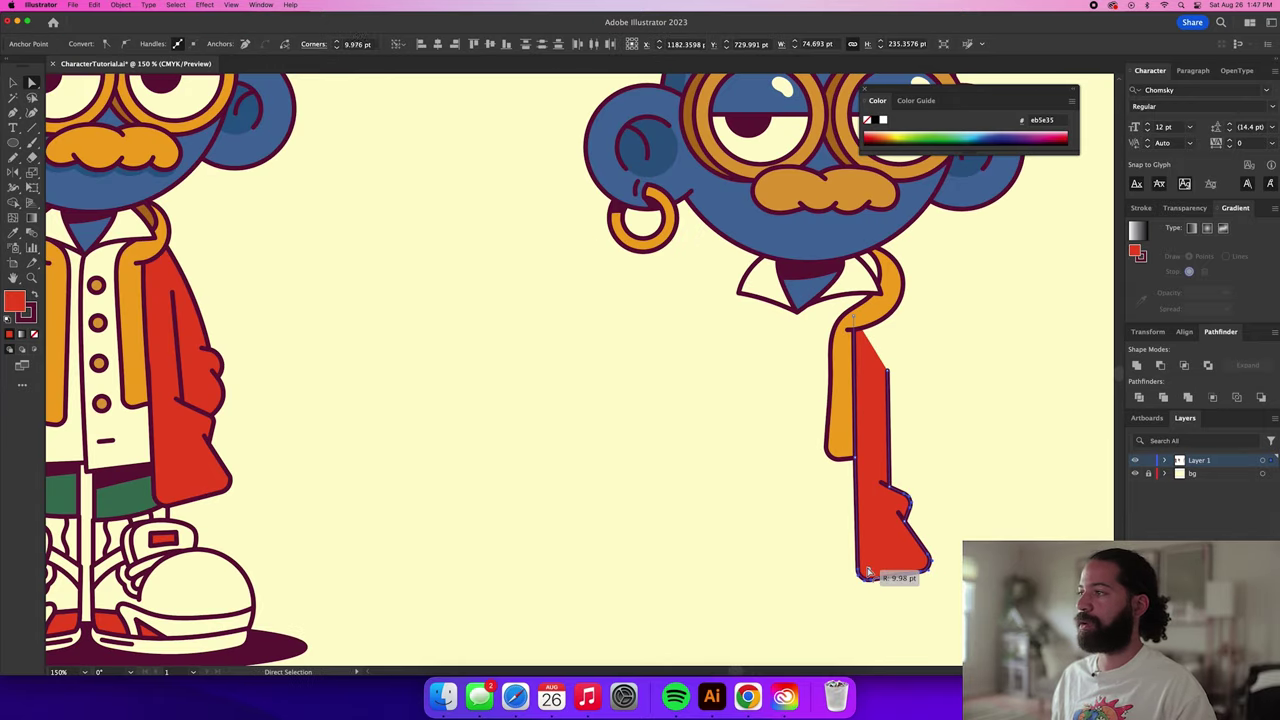
pyautogui.click(966, 526)
pyautogui.scroll(-3, 967, 525)
pyautogui.scroll(3, 968, 525)
# Extend the jacket's pocket tip outward, and round the pocket tip and both hem corners.
pyautogui.click(777, 525)
pyautogui.moveTo(773, 532); pyautogui.dragTo(813, 522)
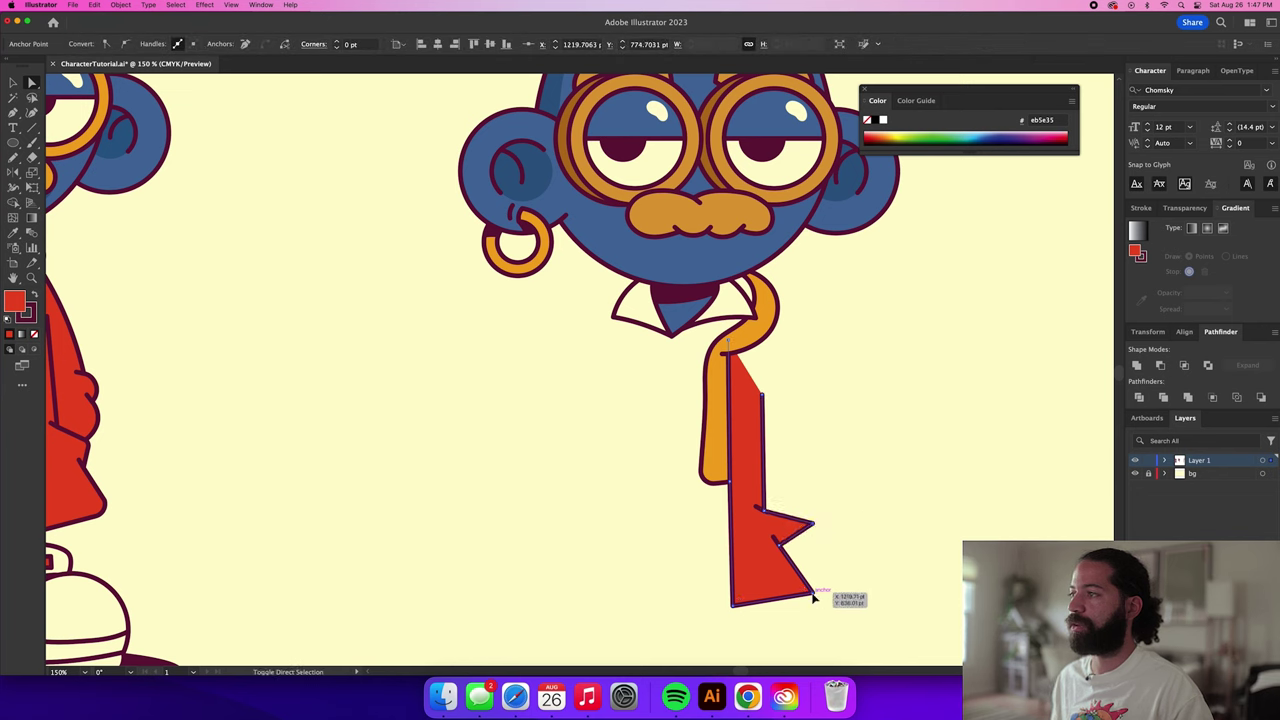
pyautogui.keyDown('shift'); pyautogui.click(813, 592); pyautogui.keyUp('shift')
pyautogui.keyDown('shift'); pyautogui.click(733, 605); pyautogui.keyUp('shift')
pyautogui.moveTo(808, 530); pyautogui.dragTo(798, 524)
pyautogui.click(843, 511)
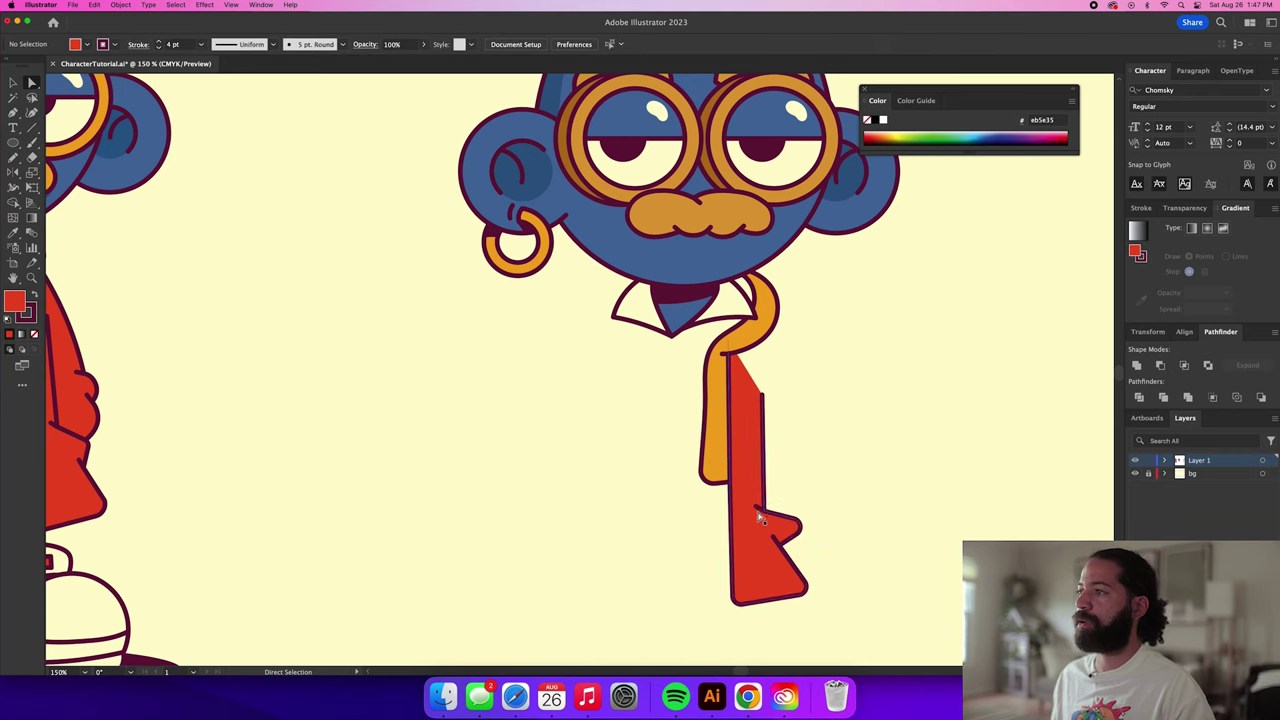
# Nudge the inner end of the crease line above the jacket pocket slightly downward.
pyautogui.scroll(5, 757, 508)
pyautogui.moveTo(757, 507); pyautogui.dragTo(757, 511)
pyautogui.click(881, 480)
pyautogui.scroll(-4, 880, 481)
# Draw a red sleeve about 78 × 183 pt with a bulging cuff using the Pencil tool, and send it to the back.
pyautogui.press('n')
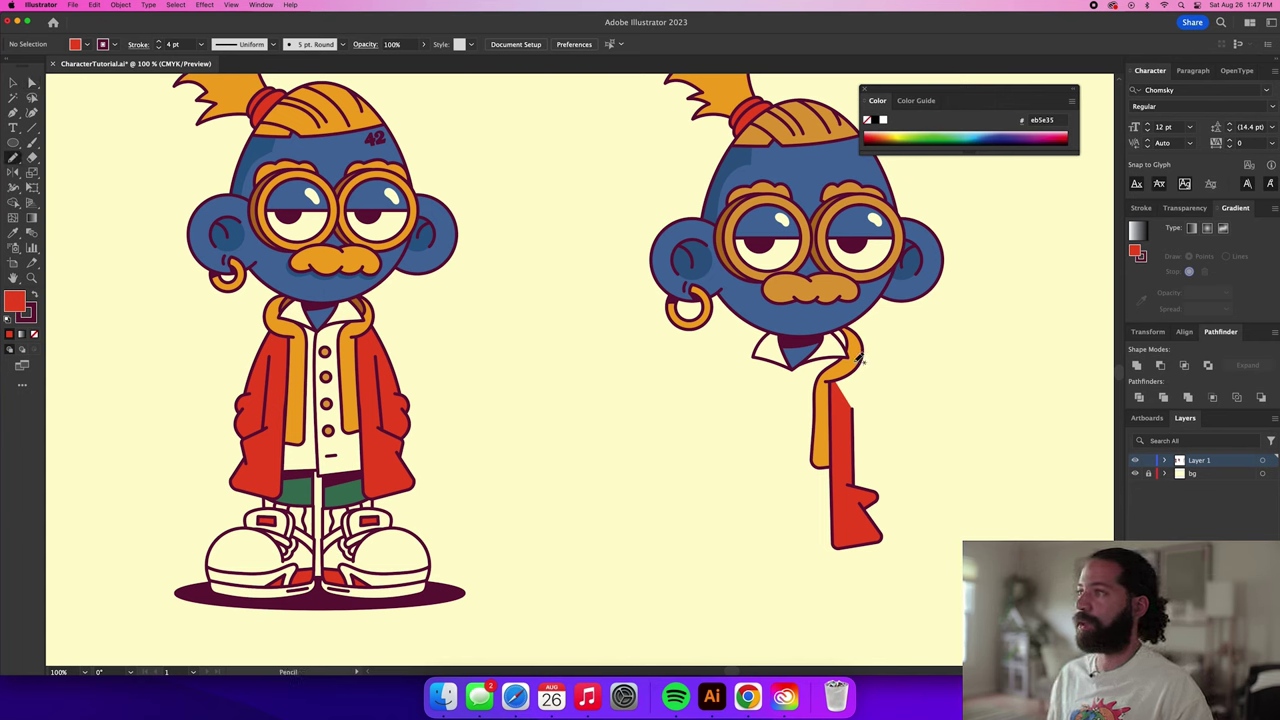
pyautogui.moveTo(884, 446); pyautogui.dragTo(885, 447)
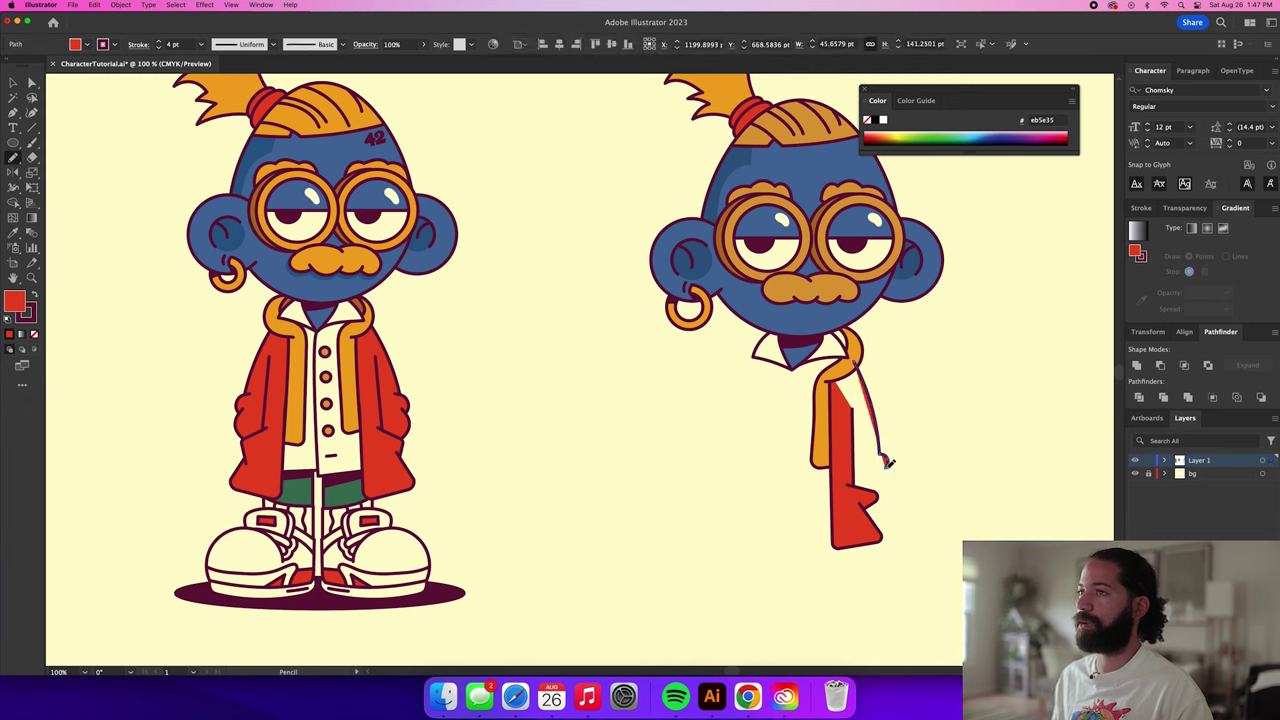
pyautogui.moveTo(868, 497); pyautogui.dragTo(868, 496)
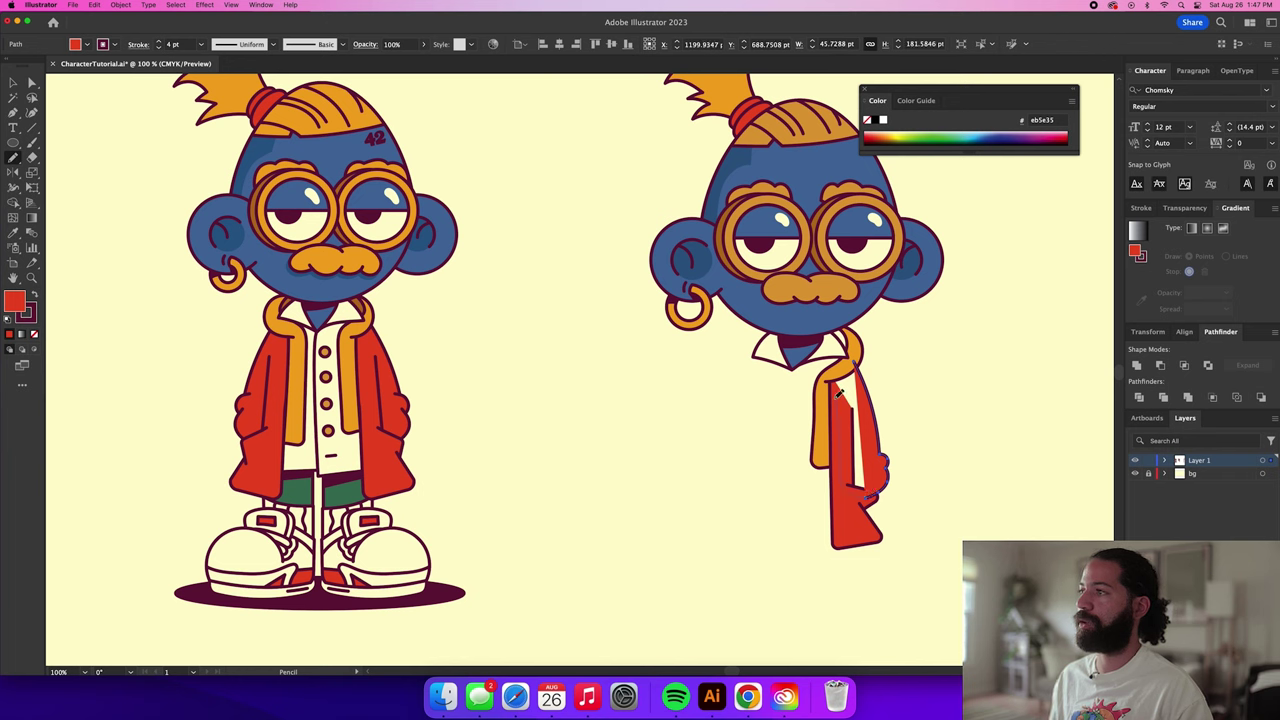
pyautogui.moveTo(833, 373); pyautogui.dragTo(830, 373)
pyautogui.press('shift+super+[')
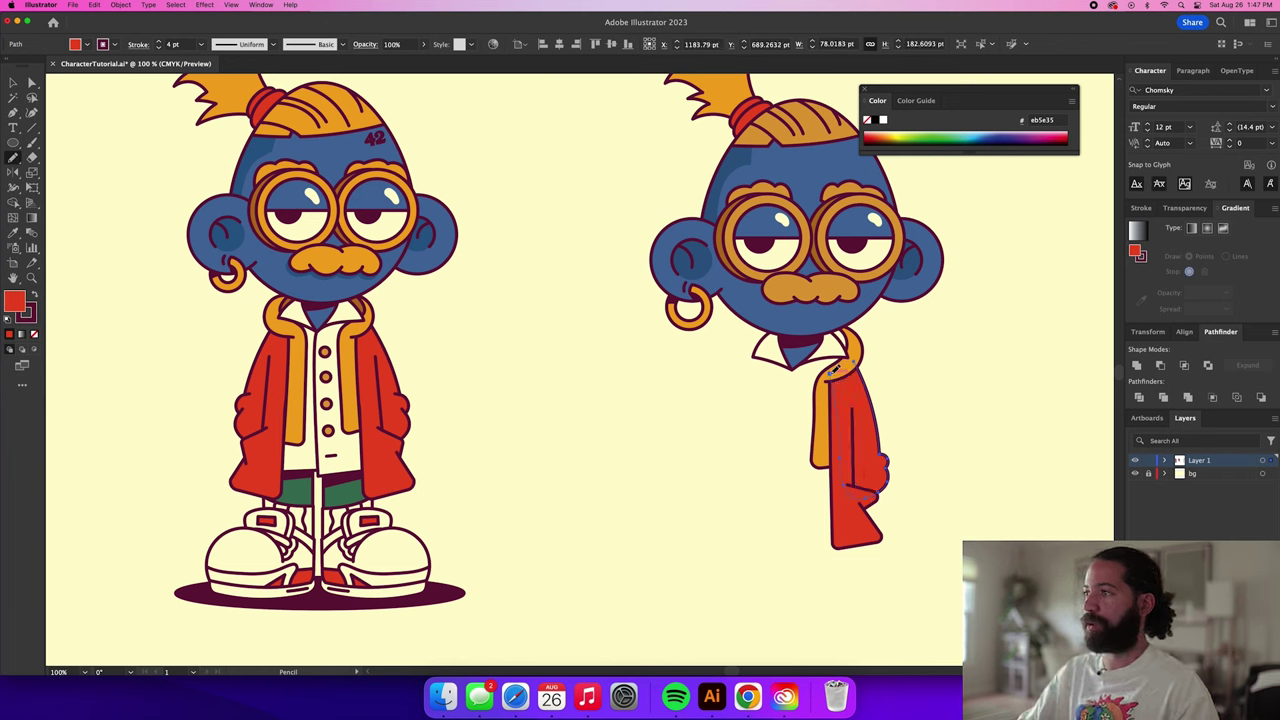
# Draw a short crease line inward from the upper notch on the sleeve's outer edge.
pyautogui.scroll(3, 903, 443)
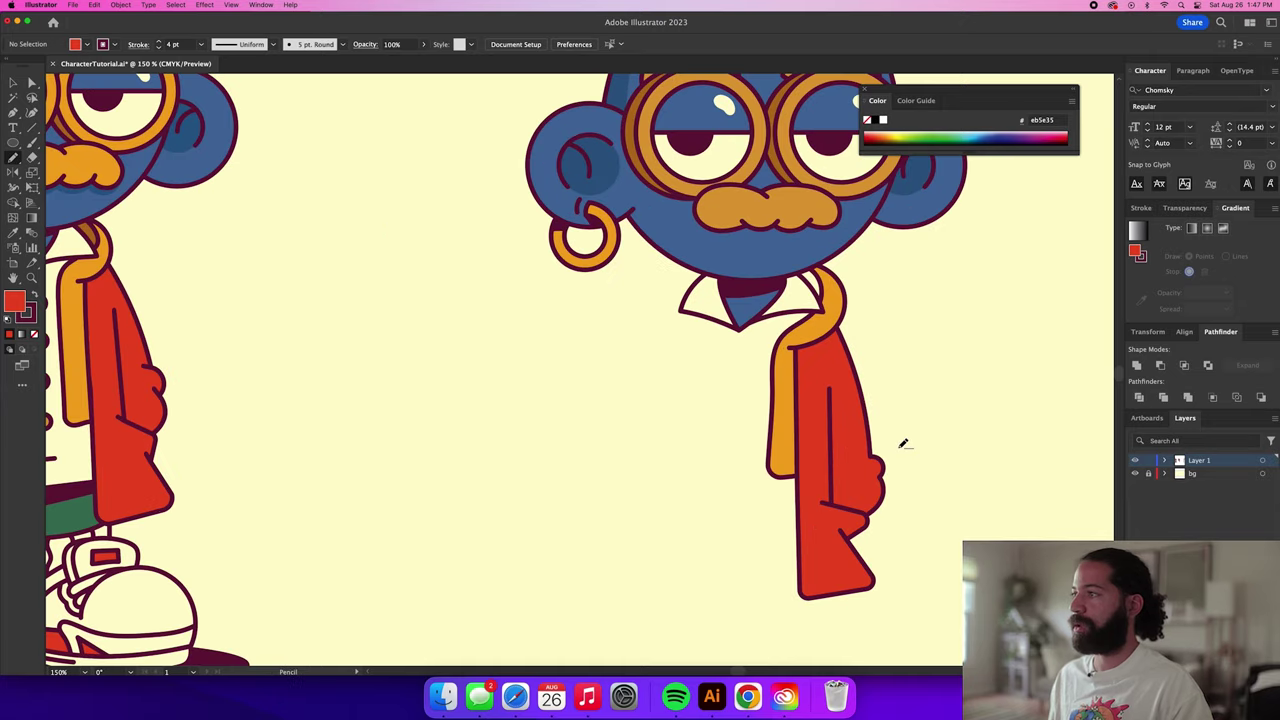
pyautogui.press('p')
pyautogui.click(840, 467)
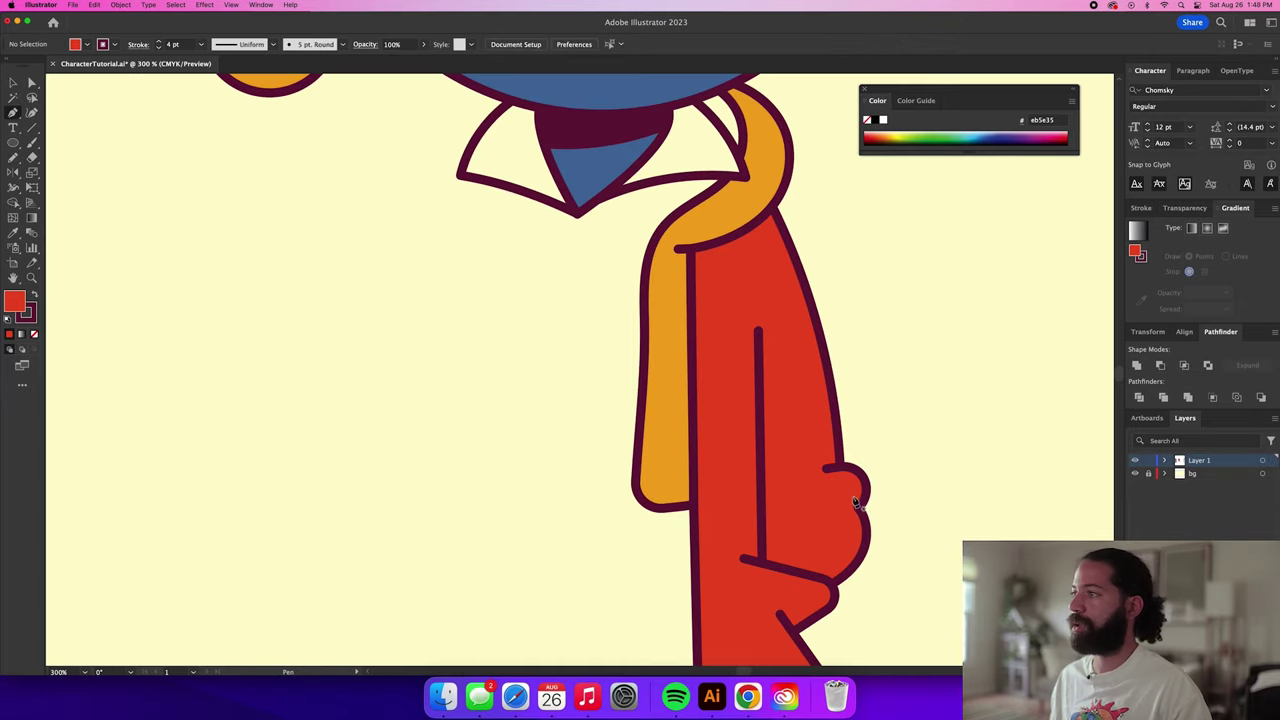
# Draw a short crease line inward from the lower notch between the two bulges of the sleeve cuff.
pyautogui.click(858, 508)
pyautogui.keyDown('super'); pyautogui.click(928, 502); pyautogui.keyUp('super')
# Draw a closed oval about 38 × 40 pt over the hood's inner opening with the Pencil tool, and send it to the back.
pyautogui.scroll(-3, 935, 494)
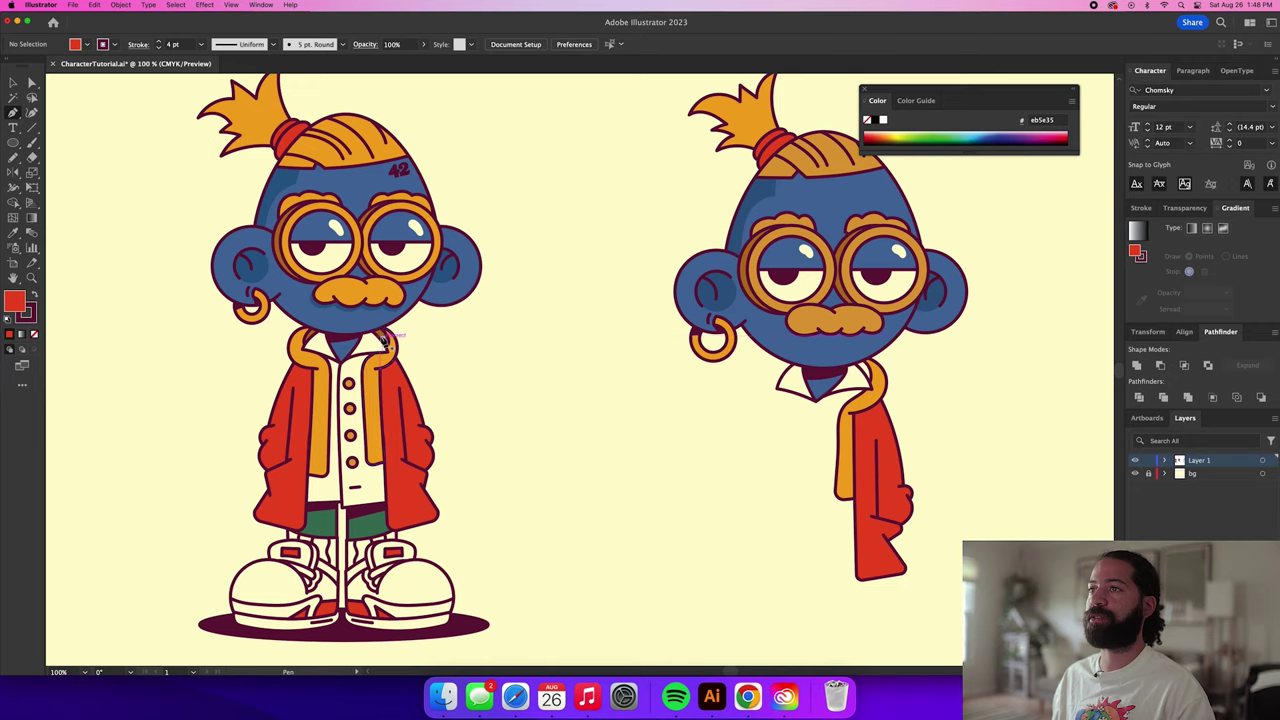
pyautogui.scroll(4, 383, 340)
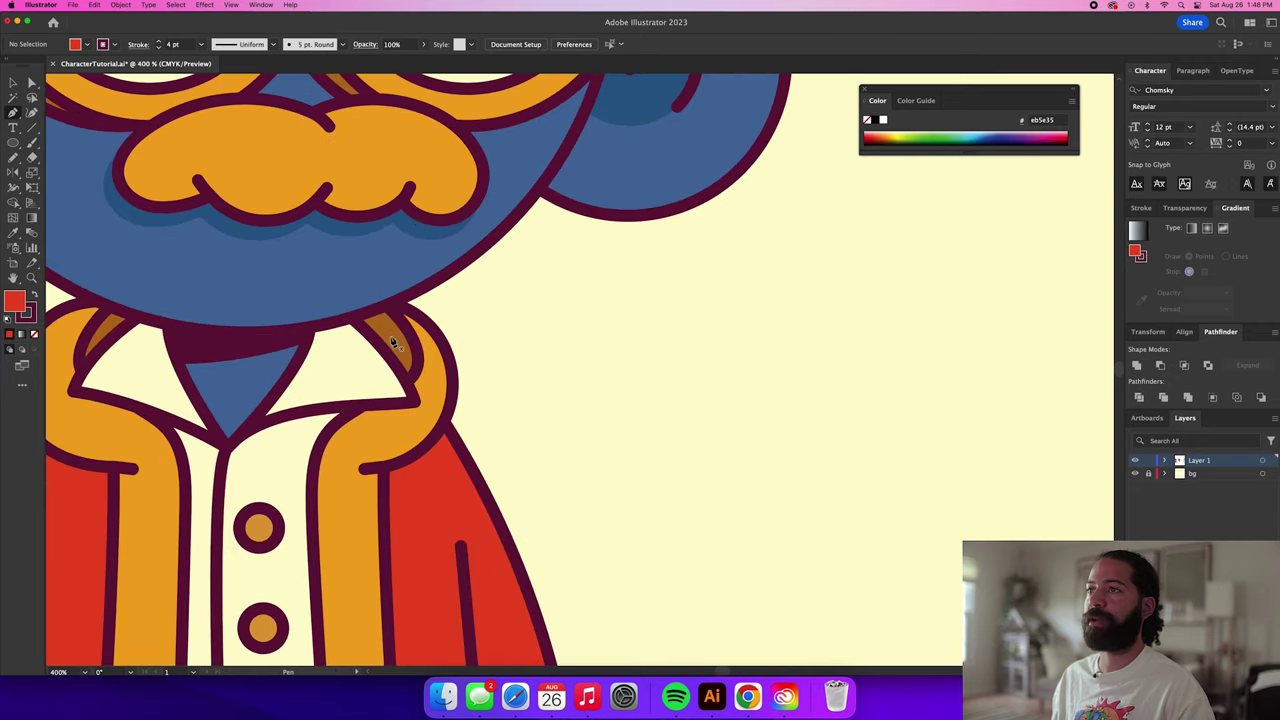
pyautogui.scroll(-4, 393, 336)
pyautogui.scroll(4, 728, 360)
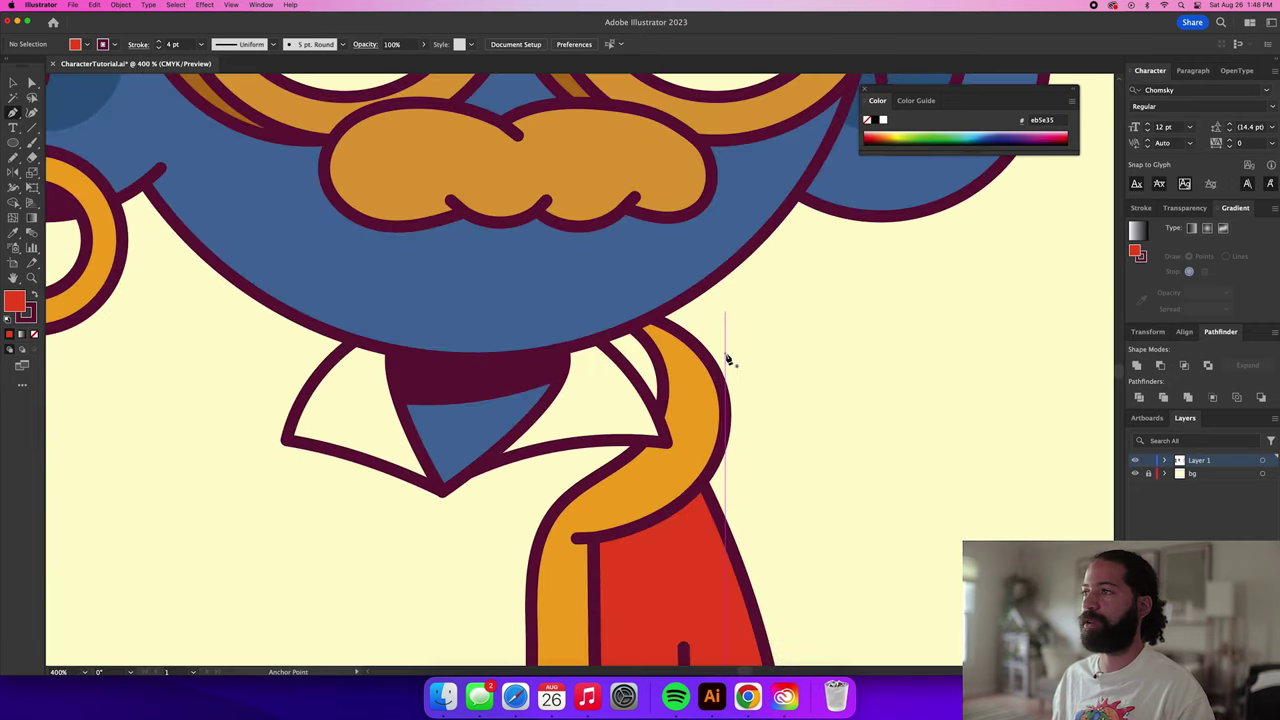
pyautogui.press('n')
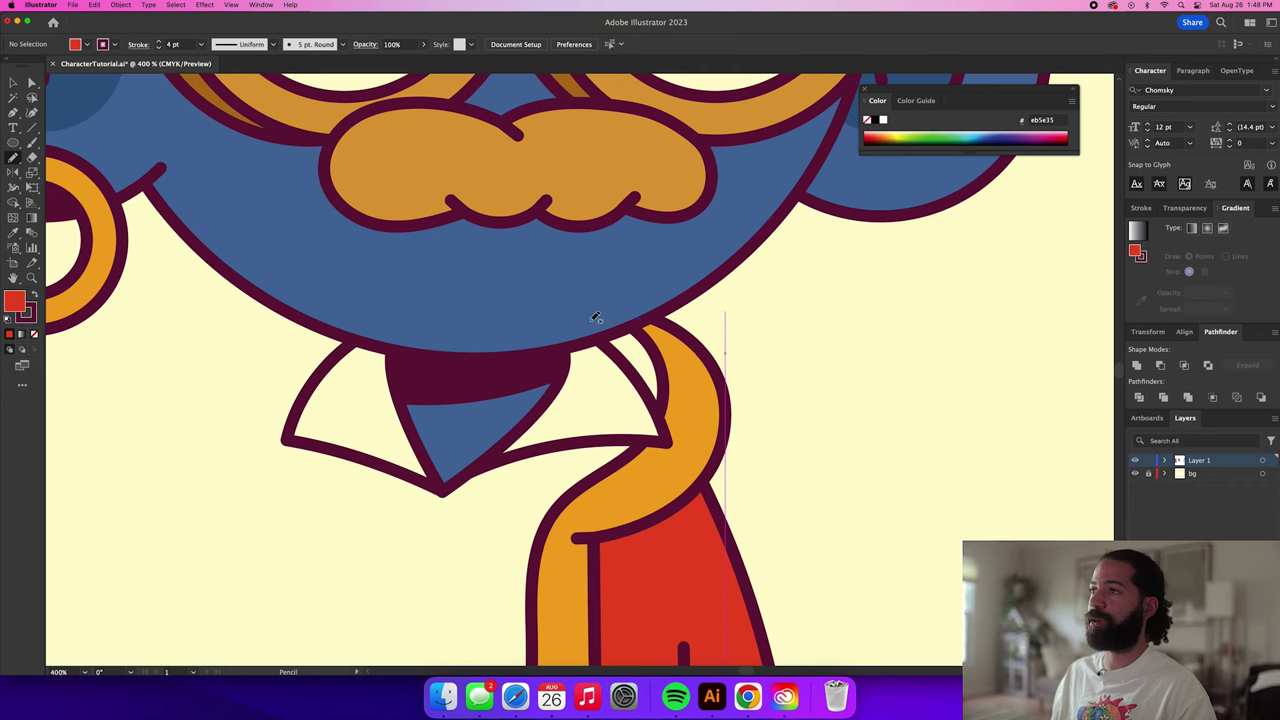
pyautogui.moveTo(697, 399); pyautogui.dragTo(671, 347)
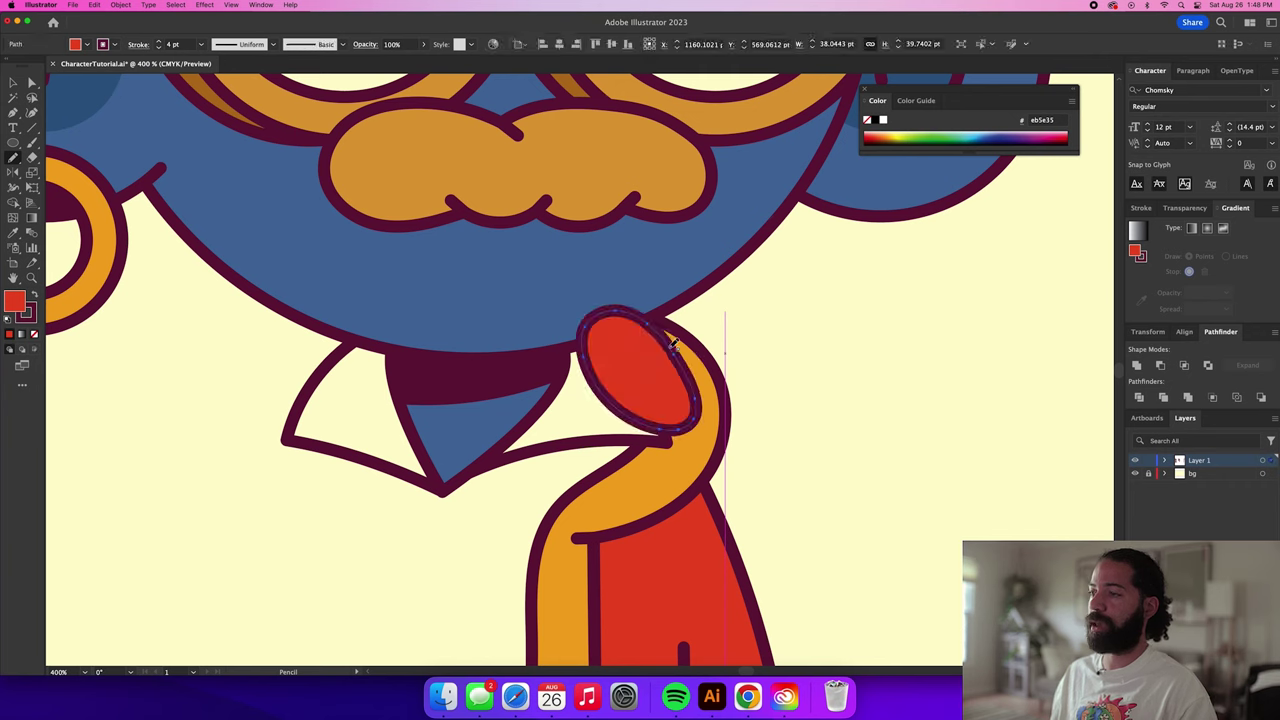
pyautogui.press('super+shift+[')
# Fill the inner hood shape with the dark orange (be832b) sampled from the shaded edge of the glasses.
pyautogui.press('i')
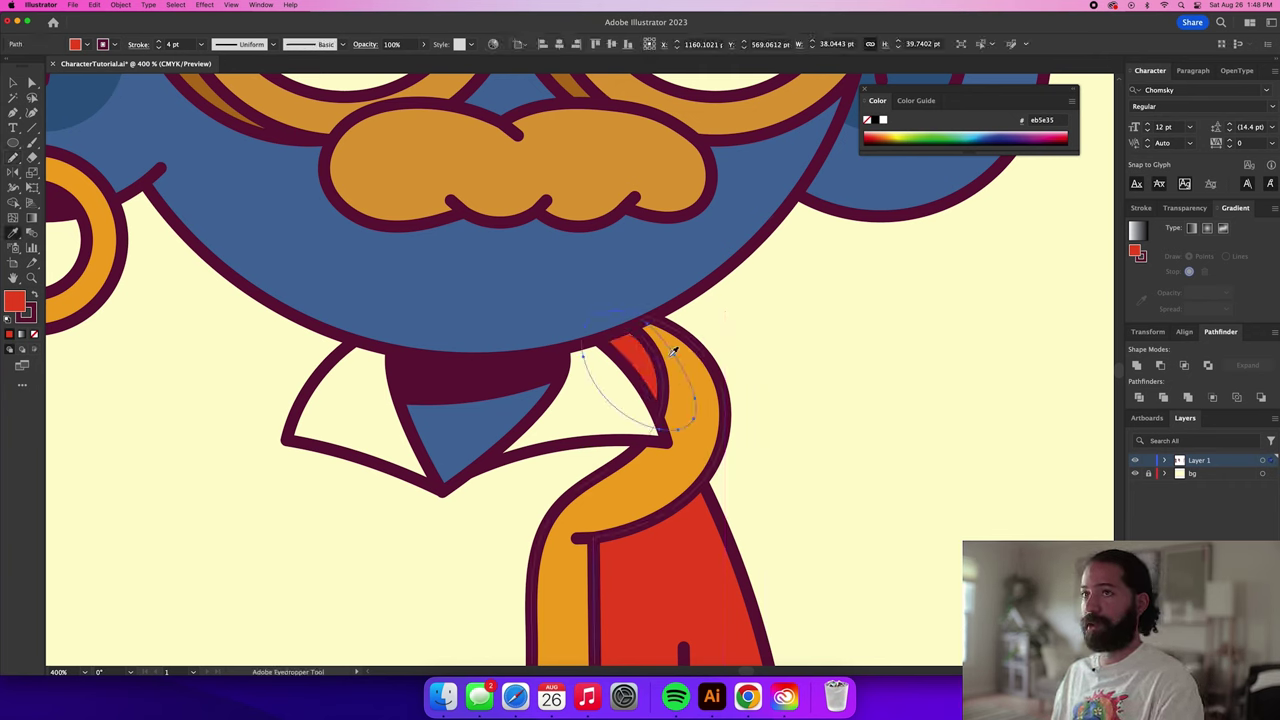
pyautogui.click(713, 410)
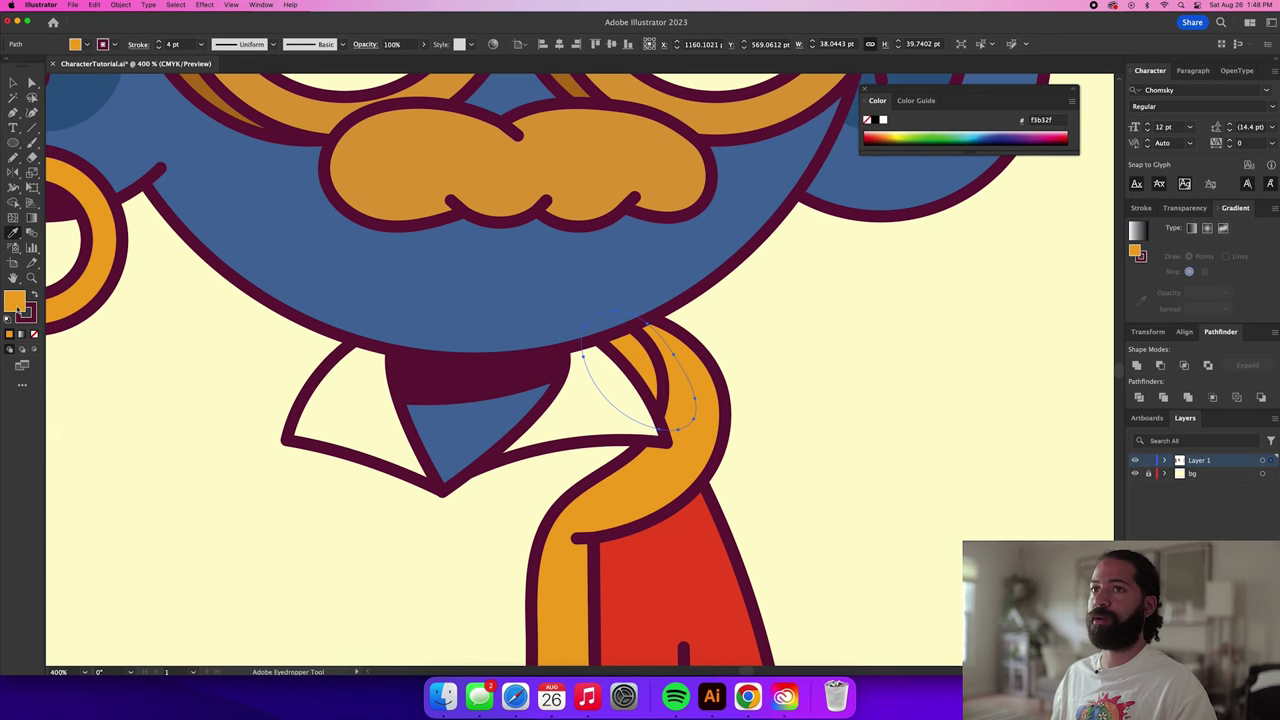
pyautogui.scroll(-3, 434, 354)
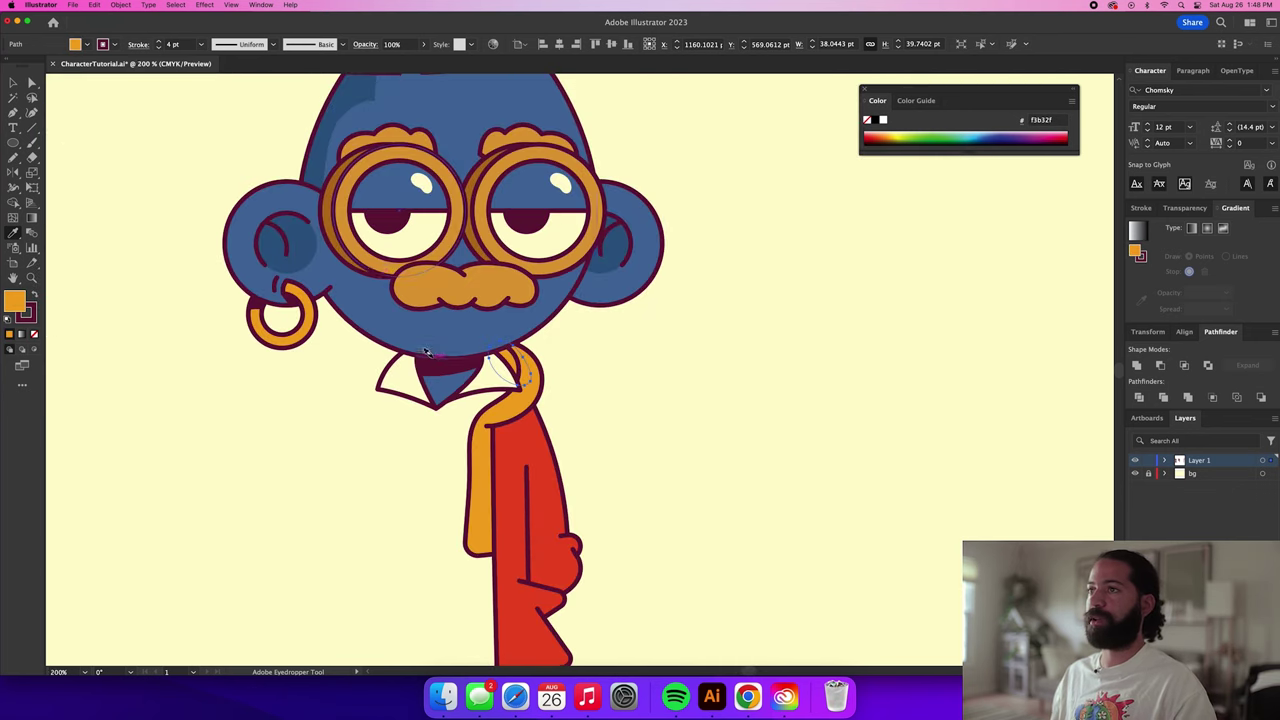
pyautogui.moveTo(382, 281); pyautogui.dragTo(425, 344)
pyautogui.click(374, 287)
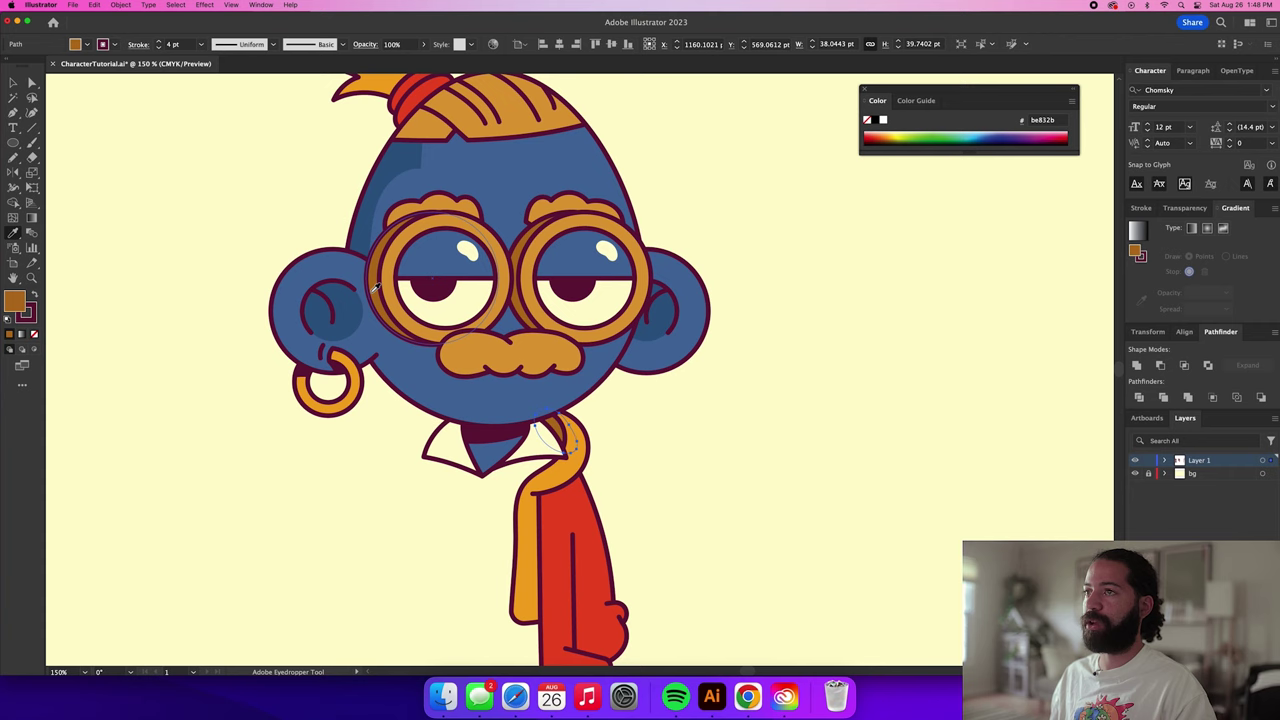
# Select all parts of the jacket half, including the inner hood, trim, front panel, sleeve and creases, and group them.
pyautogui.press('v')
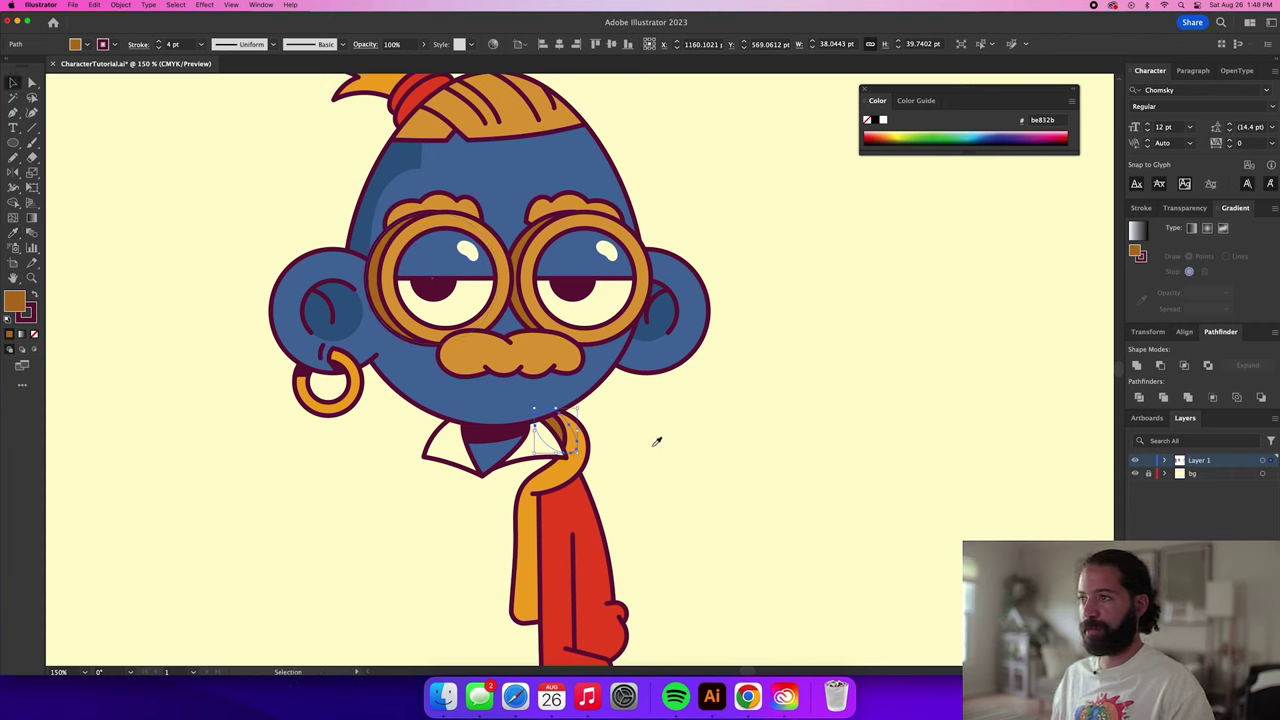
pyautogui.click(656, 440)
pyautogui.click(556, 430)
pyautogui.moveTo(697, 457); pyautogui.dragTo(784, 364)
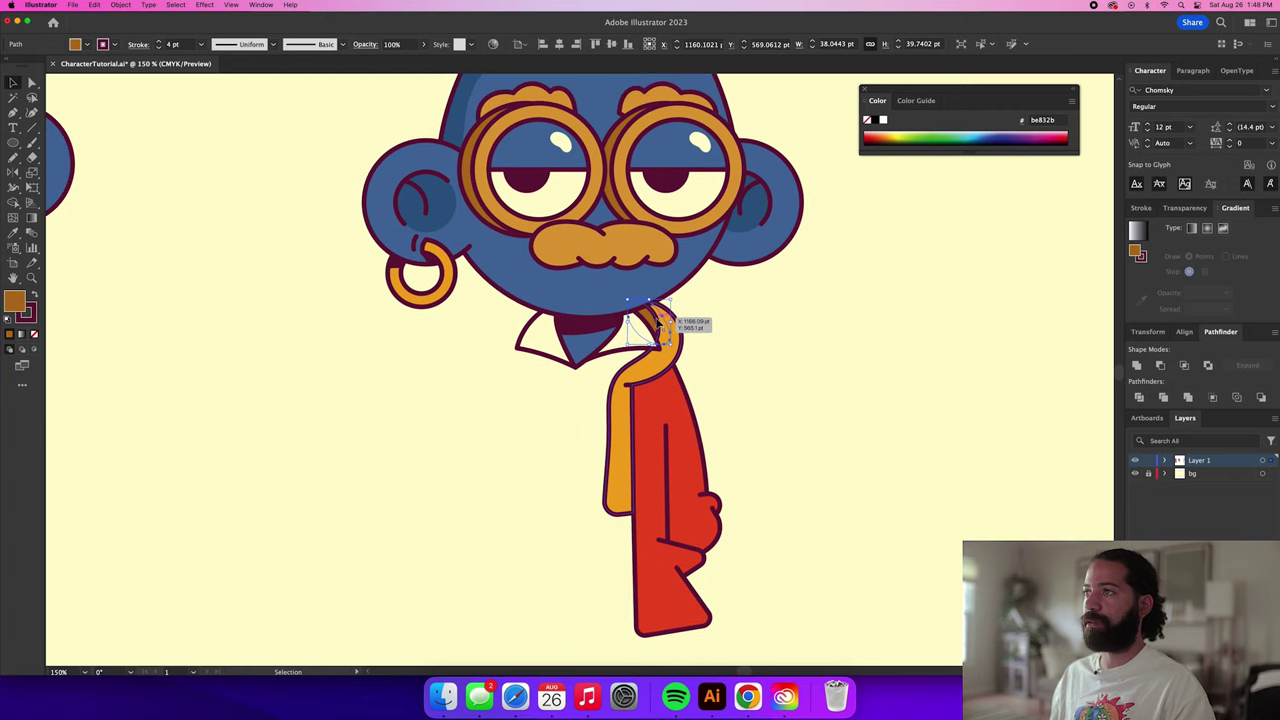
pyautogui.keyDown('shift'); pyautogui.click(669, 365); pyautogui.keyUp('shift')
pyautogui.keyDown('shift'); pyautogui.click(649, 441); pyautogui.keyUp('shift')
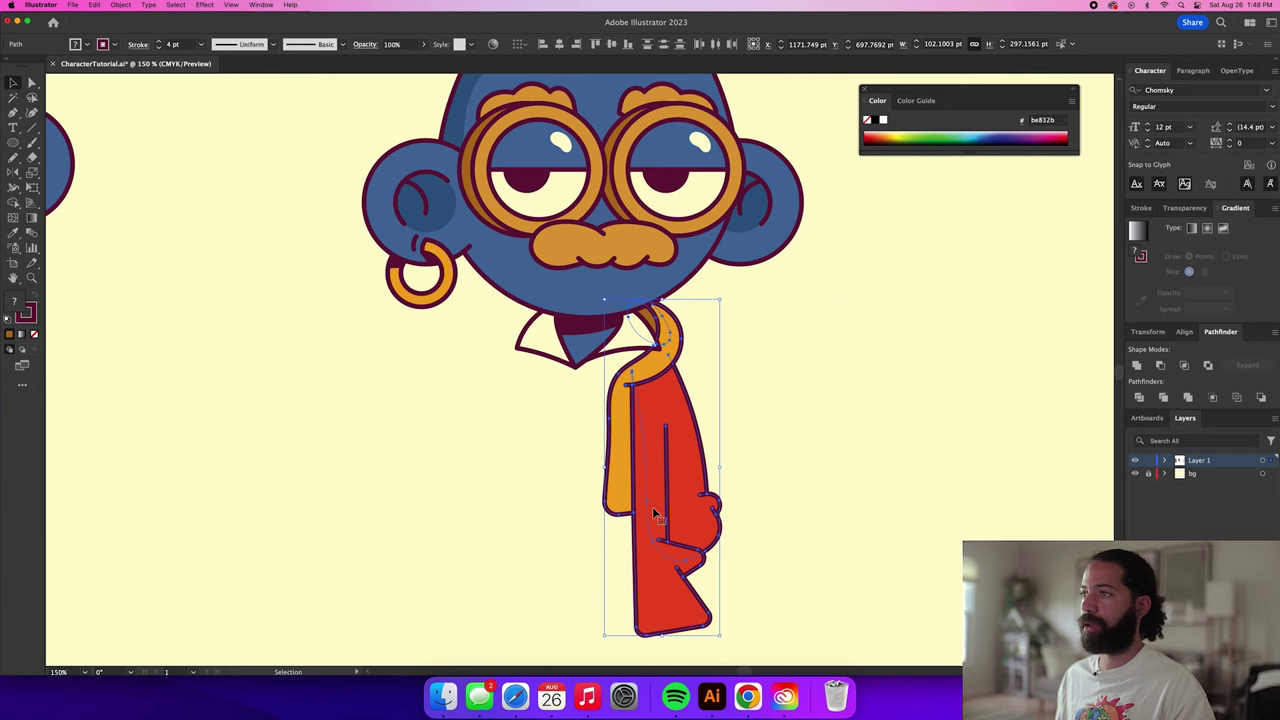
pyautogui.moveTo(655, 514); pyautogui.dragTo(767, 515)
pyautogui.press('super+z')
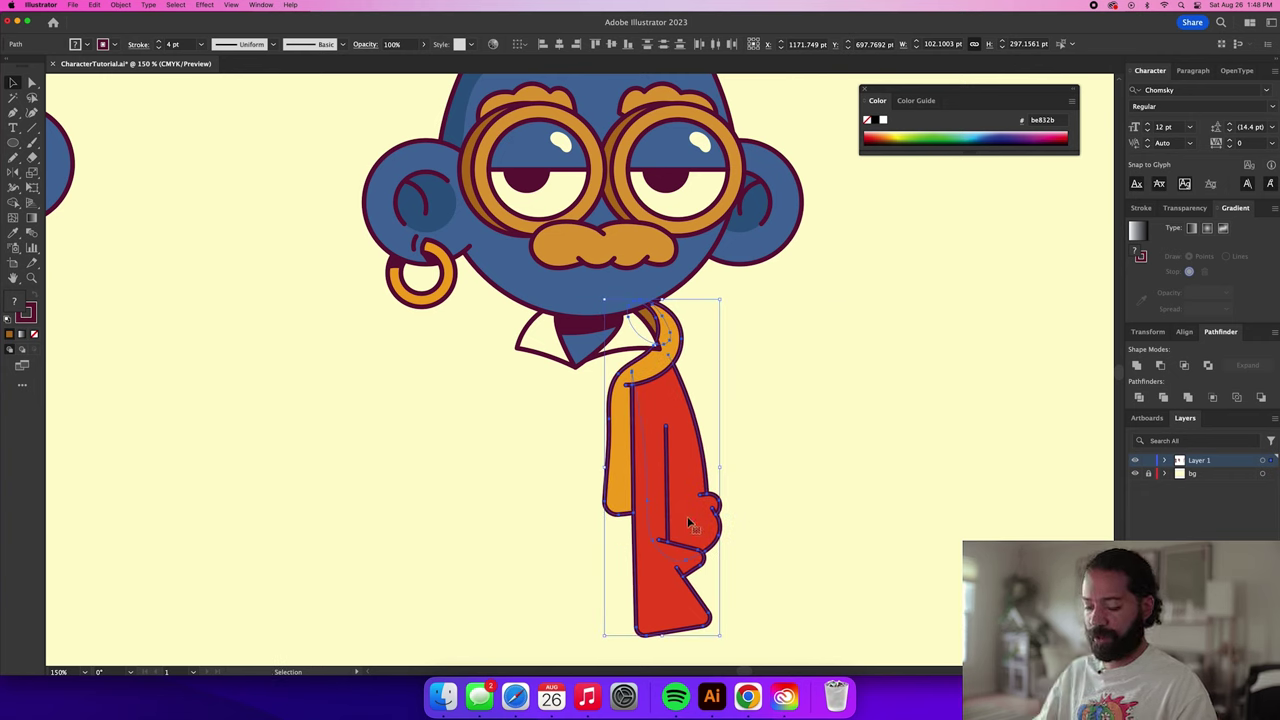
pyautogui.press('super+g')
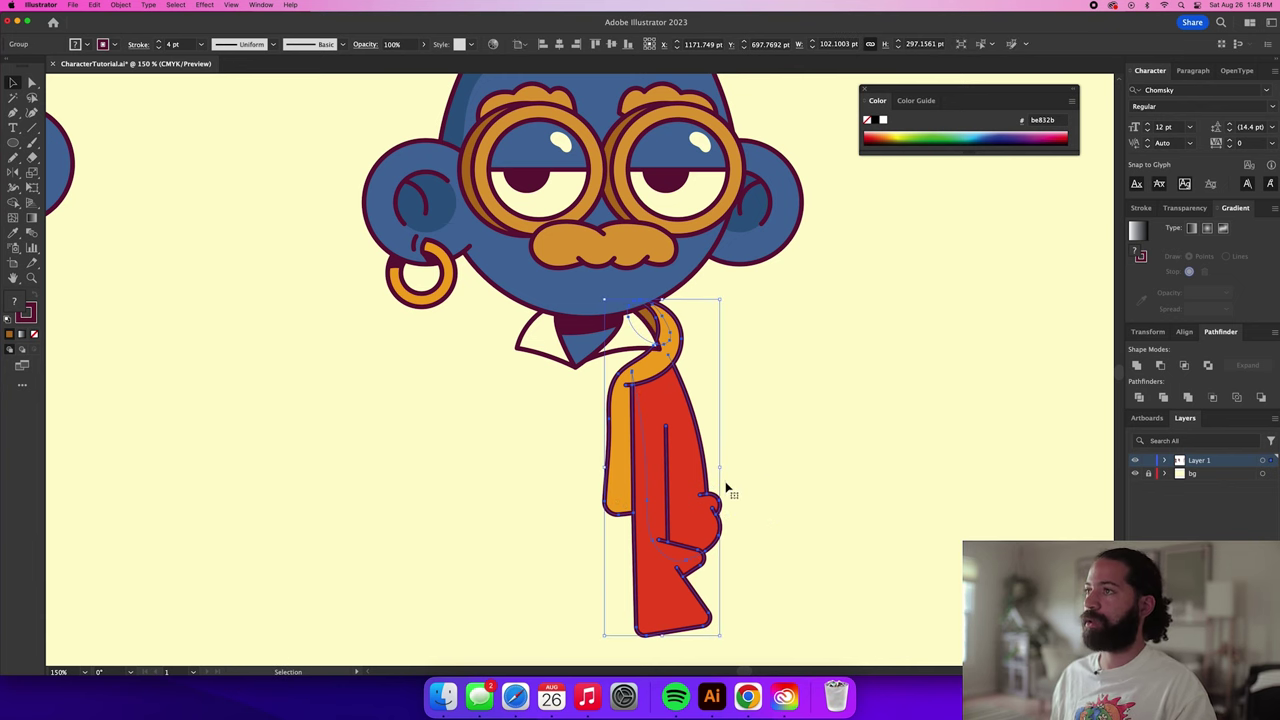
pyautogui.click(830, 497)
# Duplicate the jacket group to the left, reflecting the copy across the vertical axis, and align it beneath the head as the opposite half.
pyautogui.scroll(-1, 832, 495)
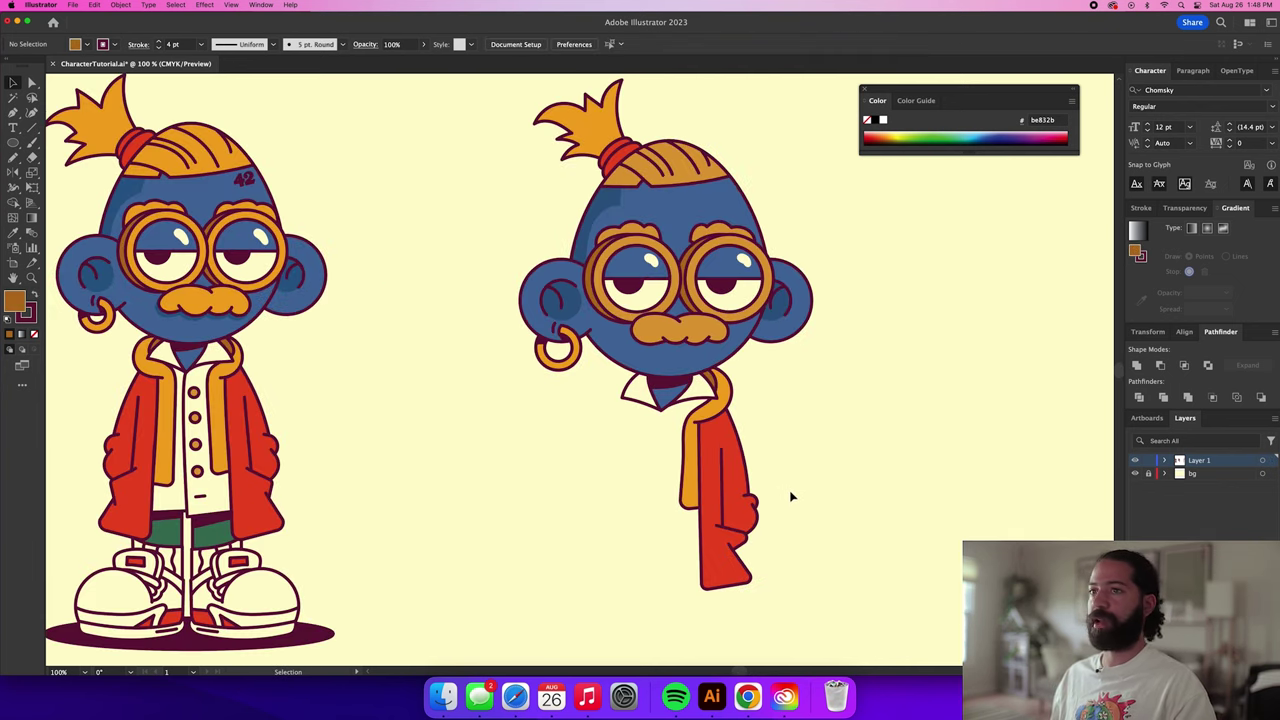
pyautogui.moveTo(725, 462); pyautogui.dragTo(610, 463)
pyautogui.click(119, 5)
pyautogui.moveTo(131, 21)
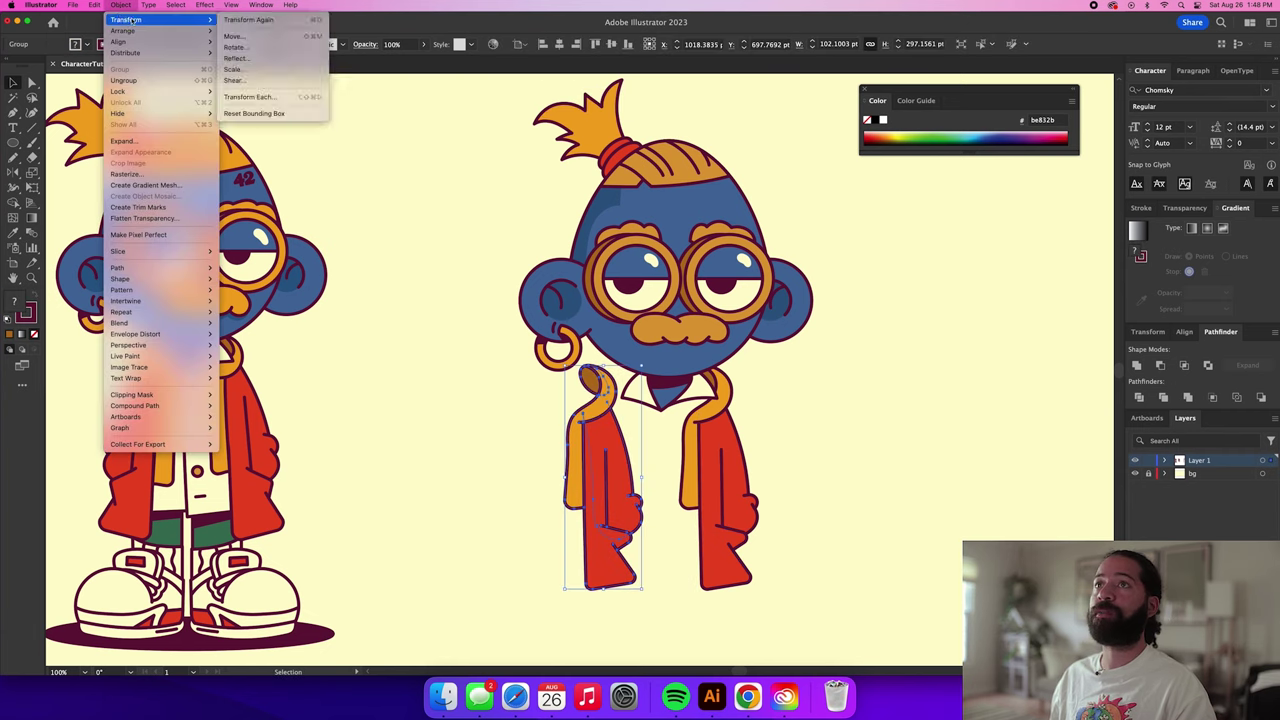
pyautogui.click(237, 58)
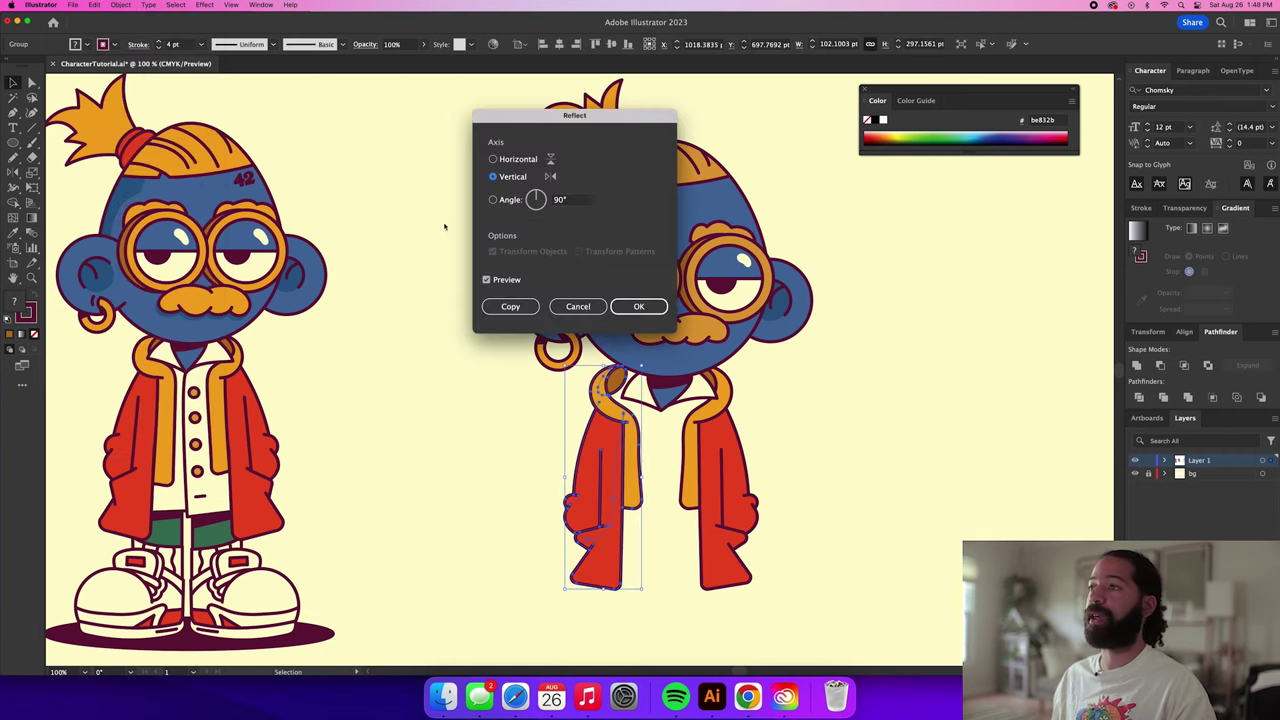
pyautogui.click(640, 306)
pyautogui.moveTo(597, 427); pyautogui.dragTo(612, 427)
pyautogui.click(818, 400)
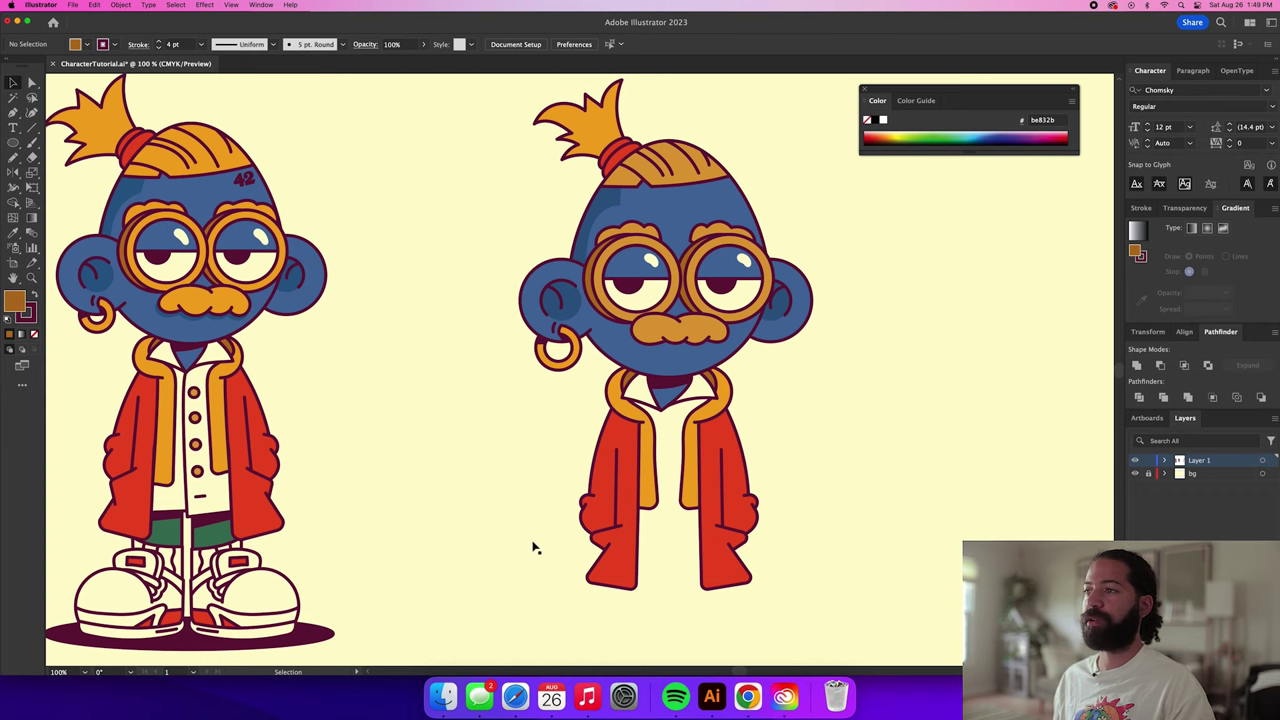
# Move the inner end of the crease below the left jacket half's pocket so it points downward and inward.
pyautogui.scroll(2, 621, 546)
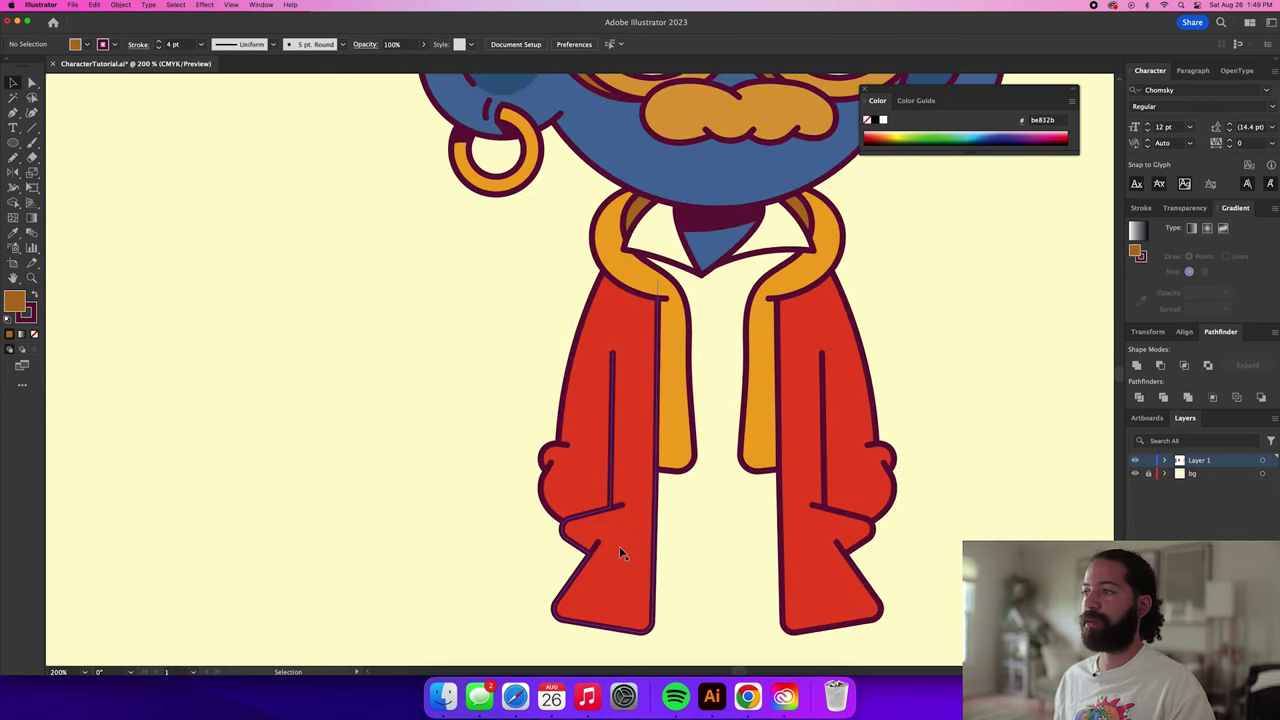
pyautogui.scroll(-3, 619, 546)
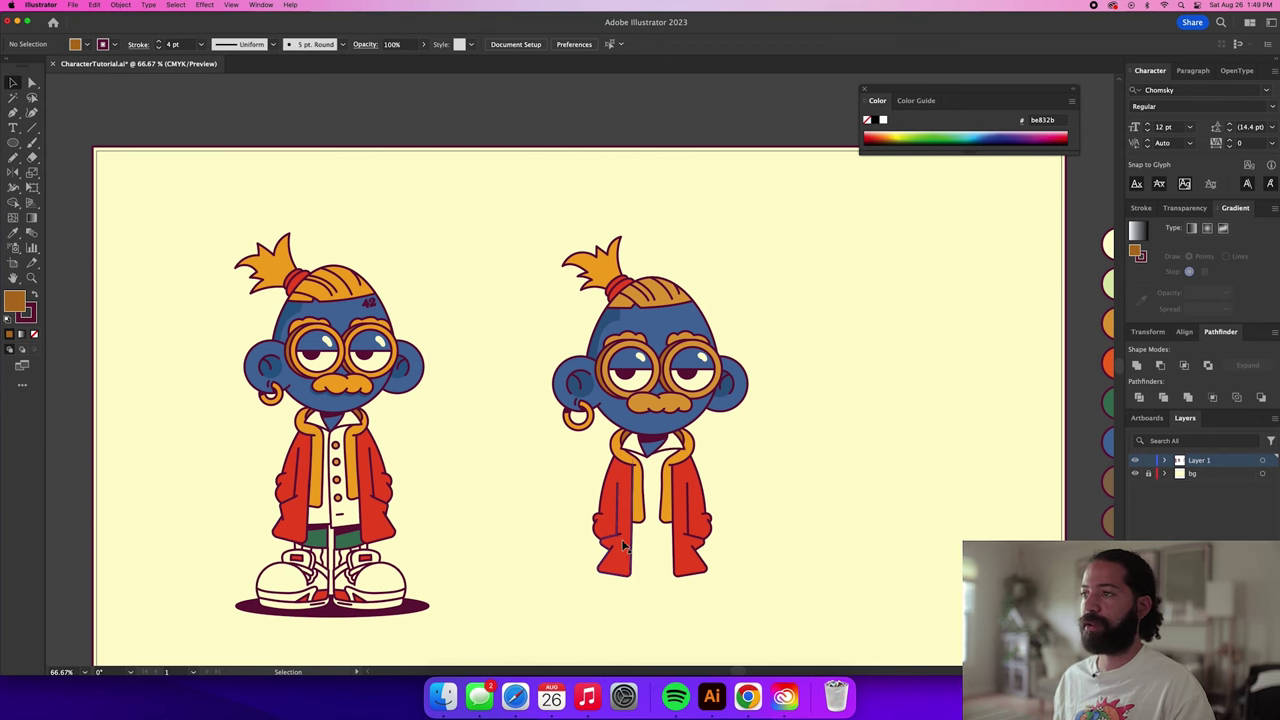
pyautogui.scroll(6, 621, 547)
pyautogui.press('a')
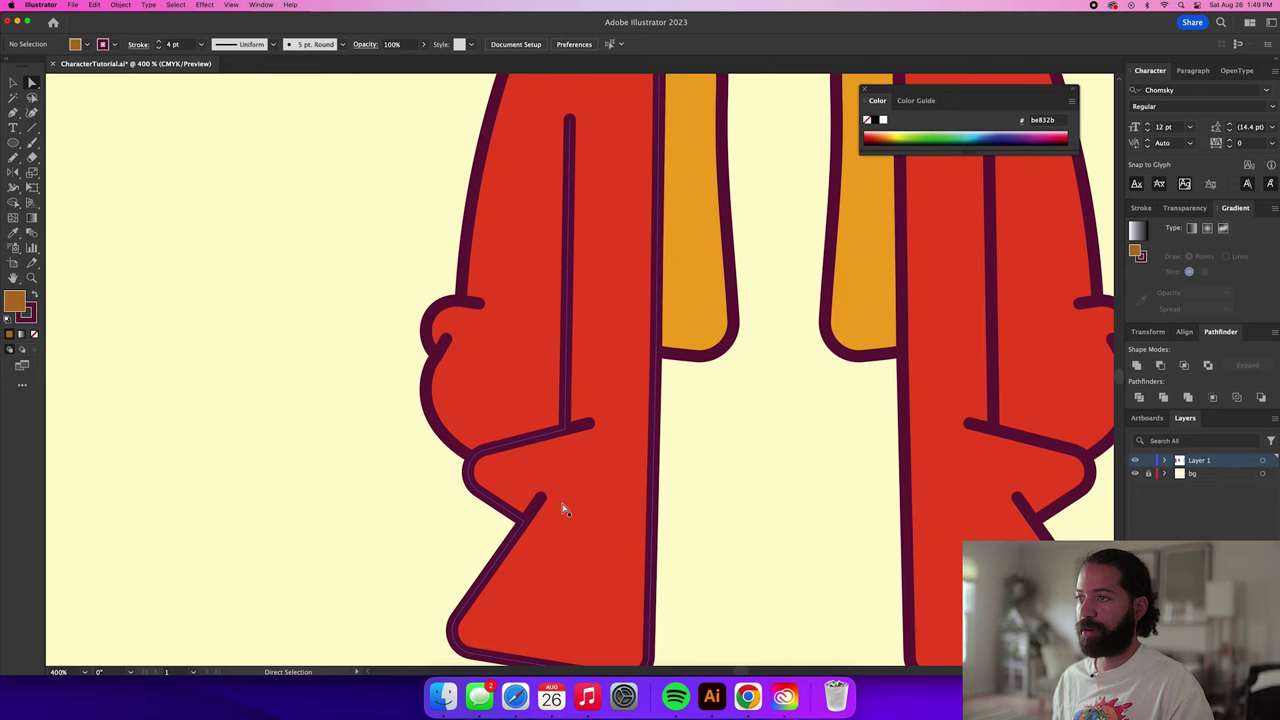
pyautogui.moveTo(541, 499); pyautogui.dragTo(548, 541)
pyautogui.scroll(-5, 577, 491)
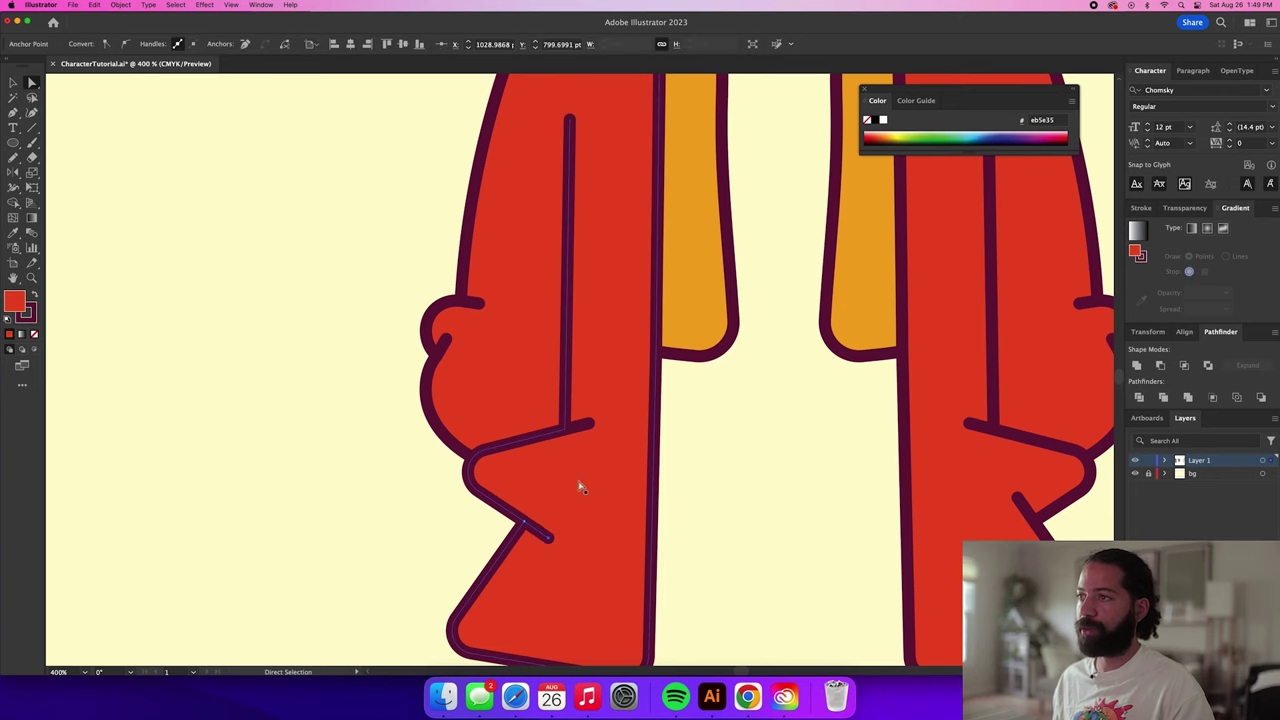
pyautogui.scroll(-2, 590, 470)
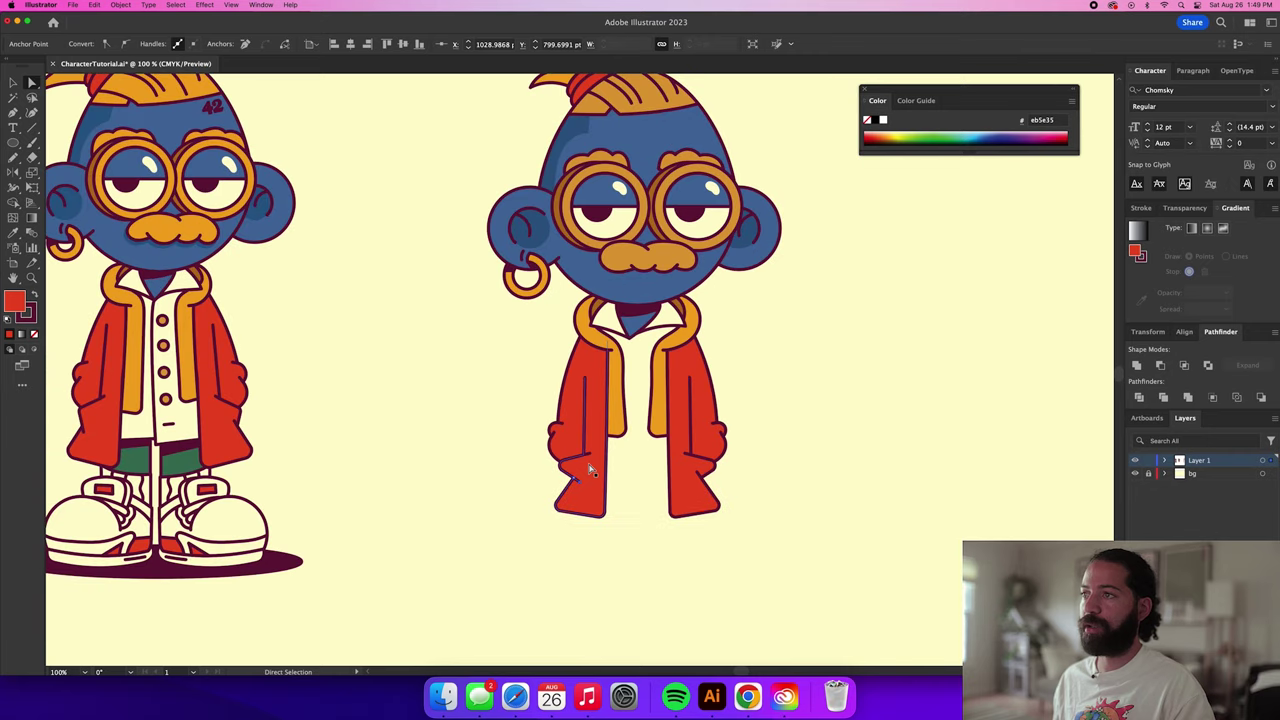
pyautogui.click(487, 491)
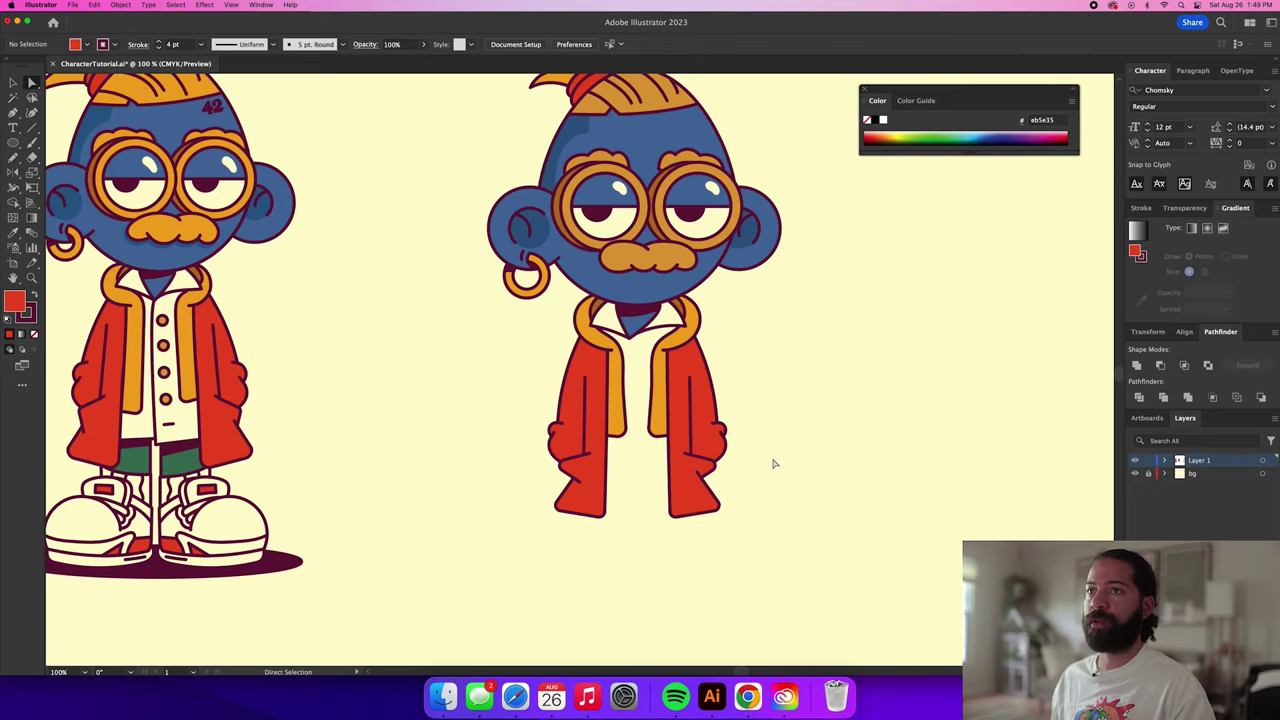
# Draw a four-sided shirt panel with the Pen tool from the collar point to the hem, overlapping the right jacket half.
pyautogui.press('p')
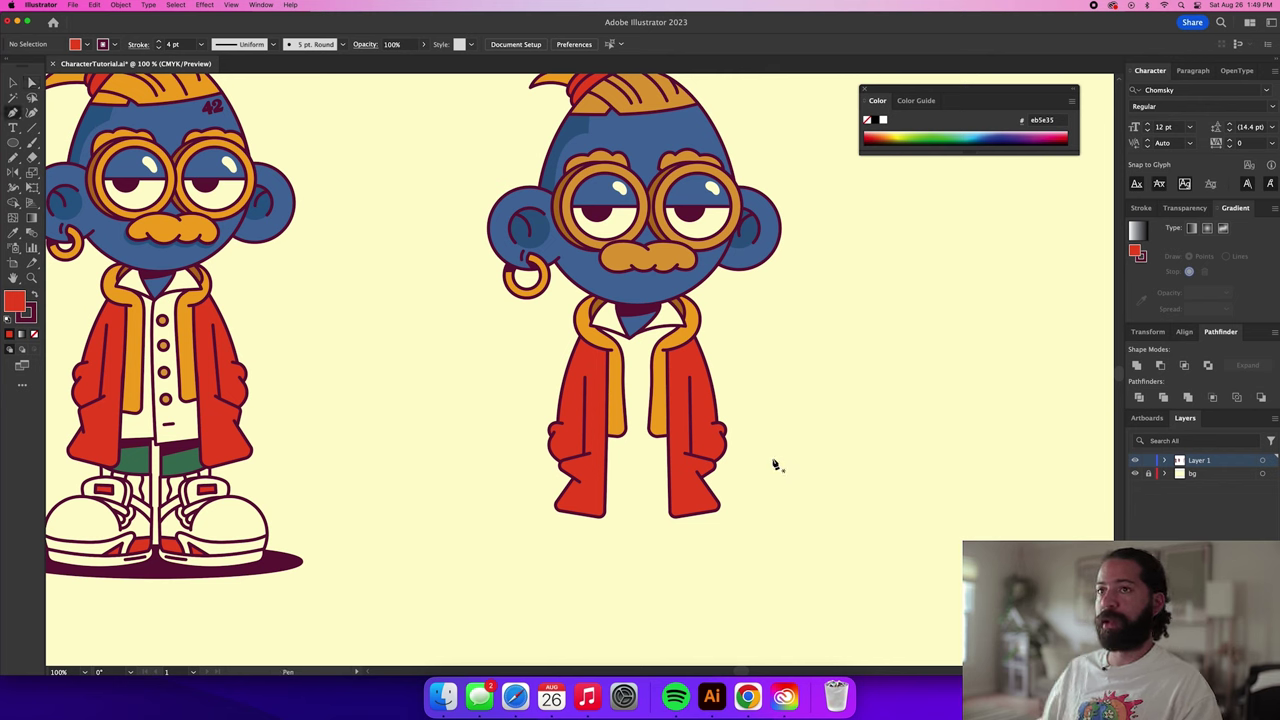
pyautogui.click(632, 338)
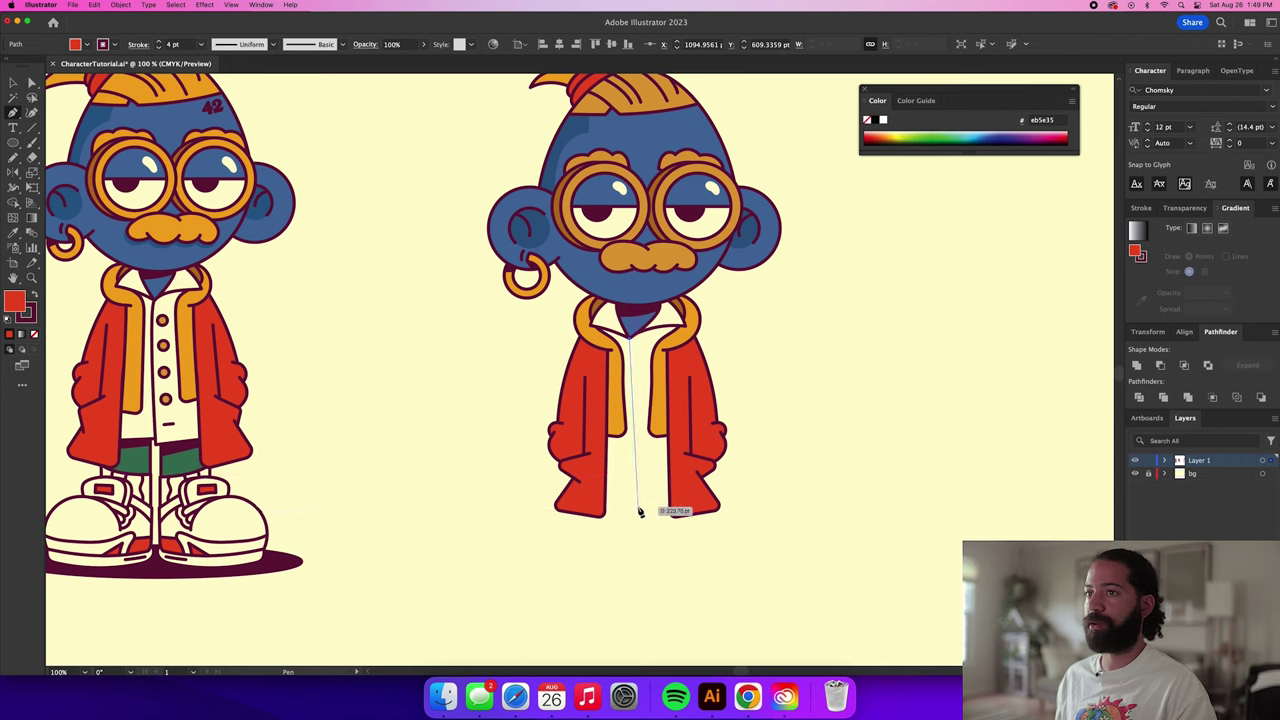
pyautogui.click(637, 491)
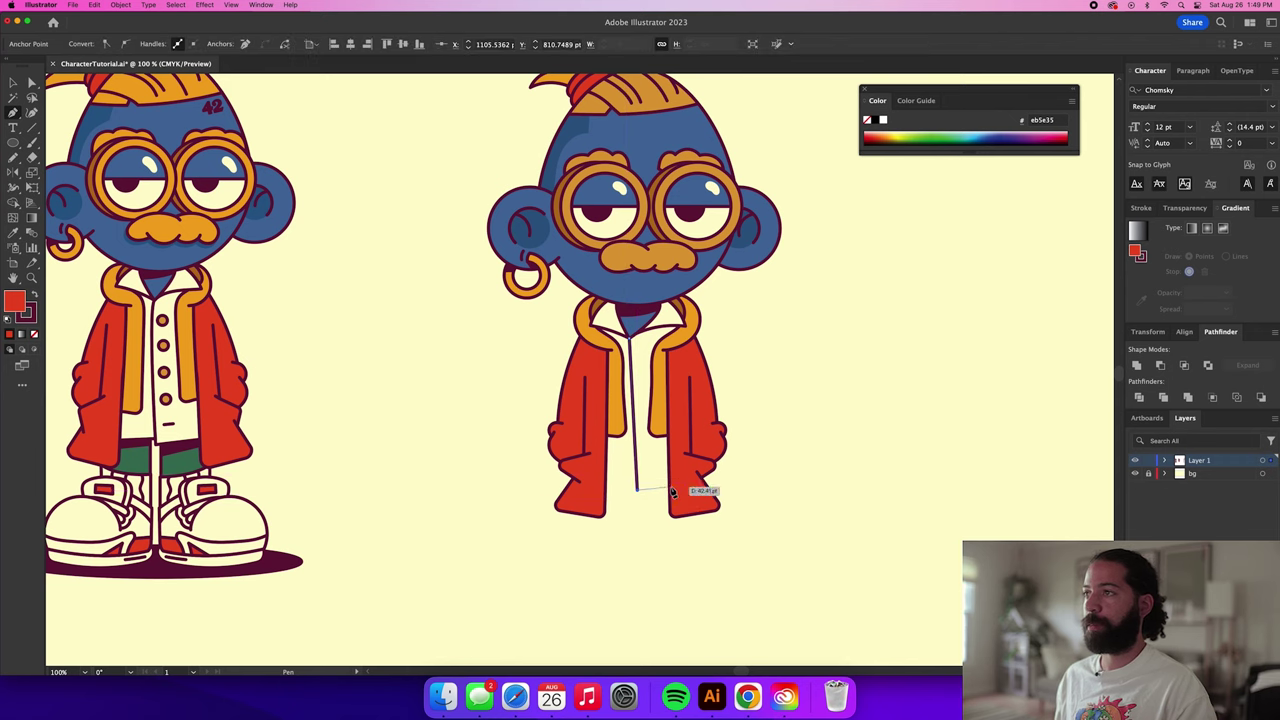
pyautogui.click(681, 486)
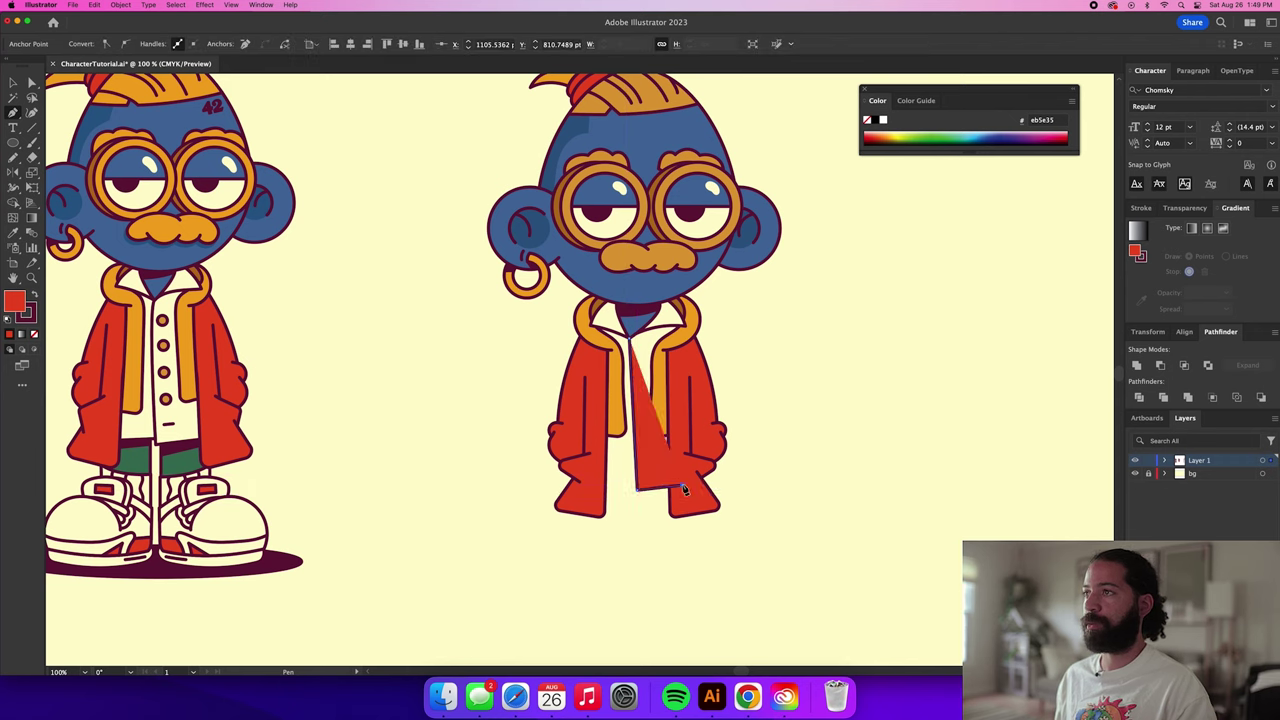
pyautogui.click(690, 327)
pyautogui.click(632, 322)
# Send the shirt panel to the back in the reference shirt's cream (fefad7), and check its fill with the bg layer temporarily hidden.
pyautogui.press('i')
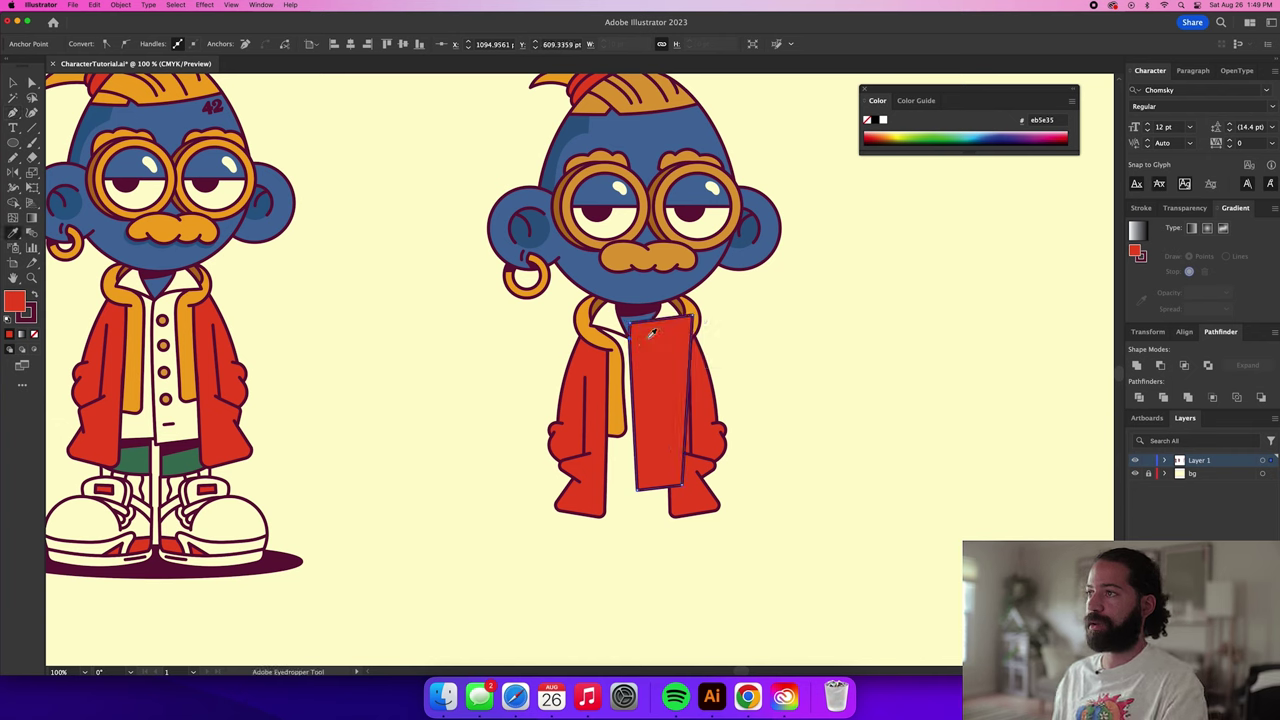
pyautogui.click(186, 422)
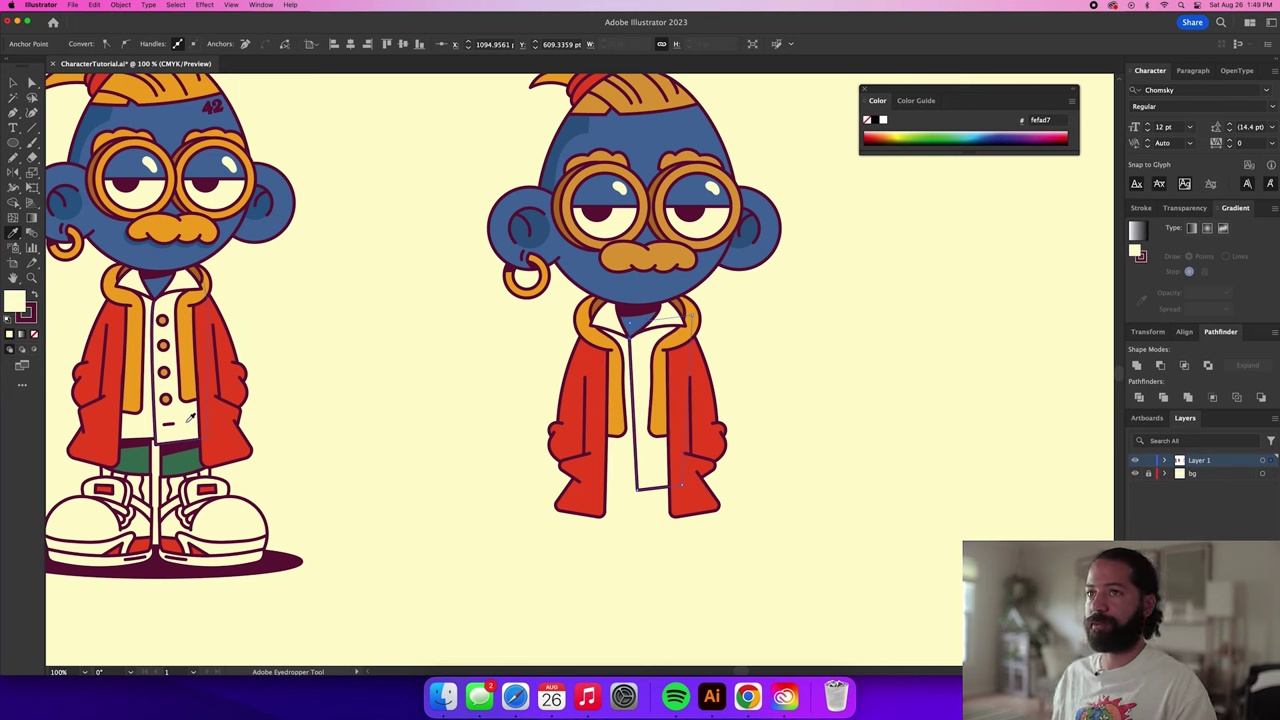
pyautogui.click(1134, 474)
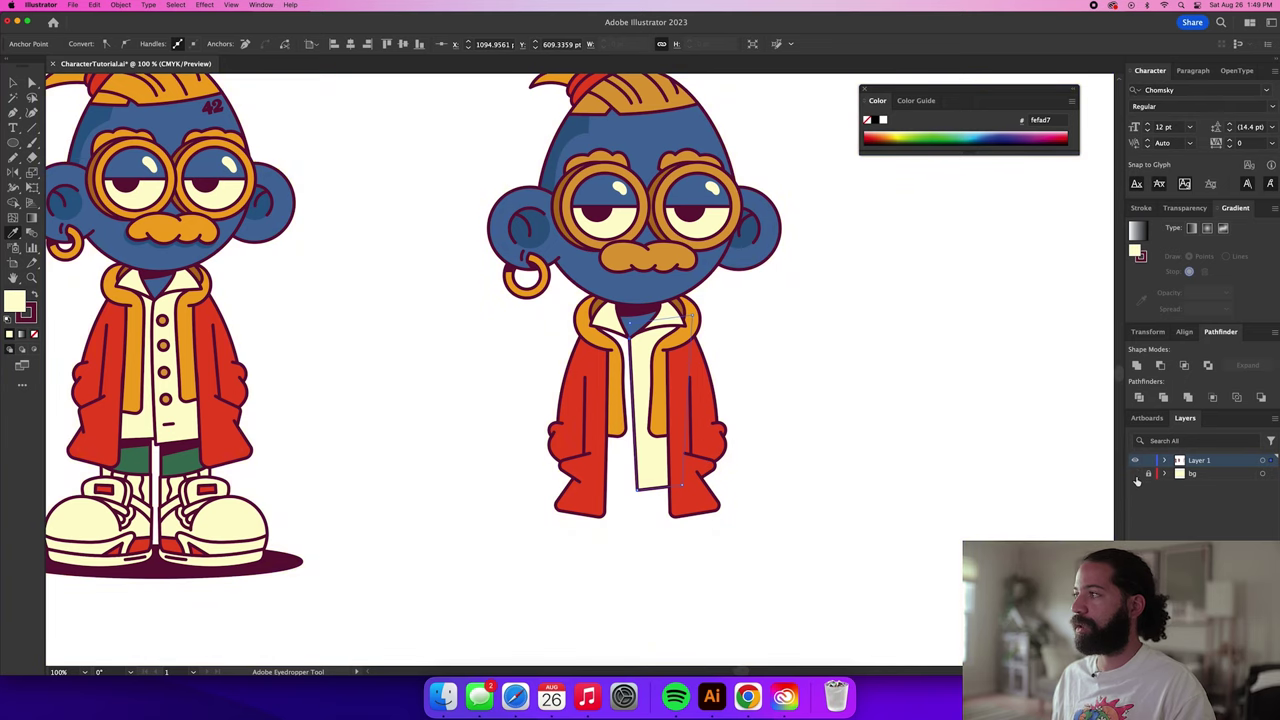
pyautogui.click(1135, 474)
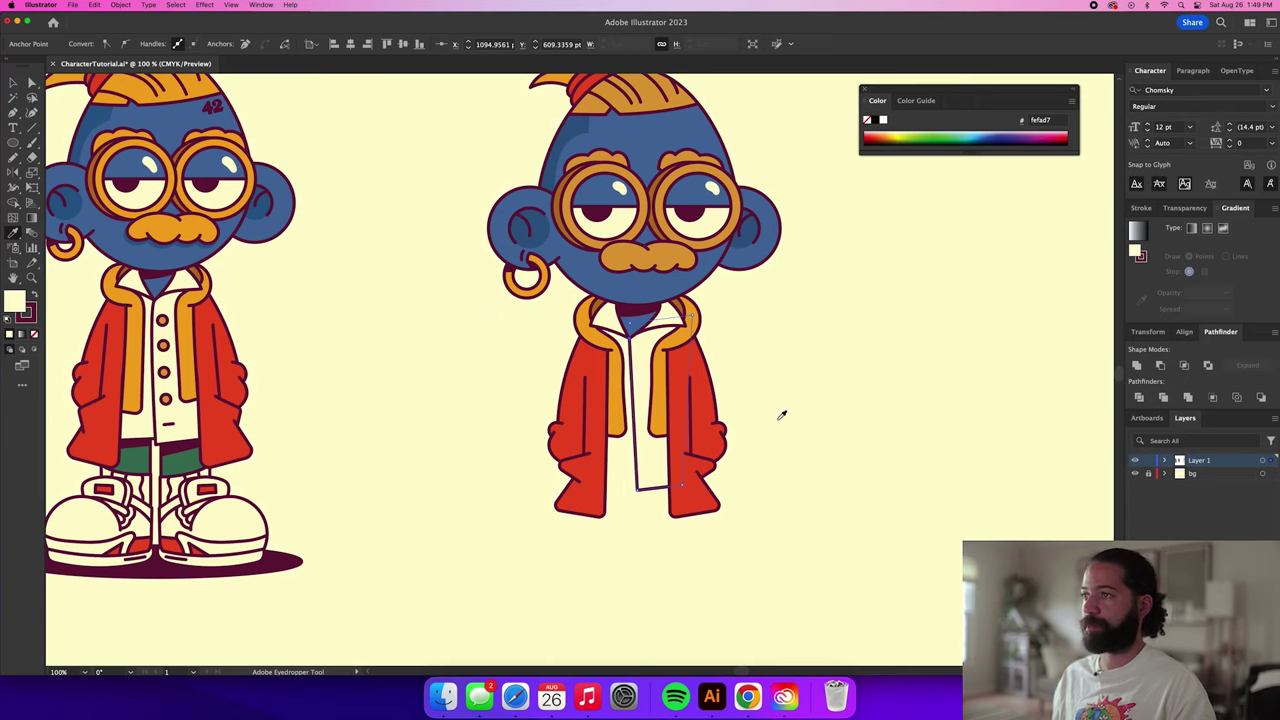
# Draw a four-sided shirt panel with the Pen tool under the left jacket half, from collar to hem, and place it behind the jacket.
pyautogui.press('p')
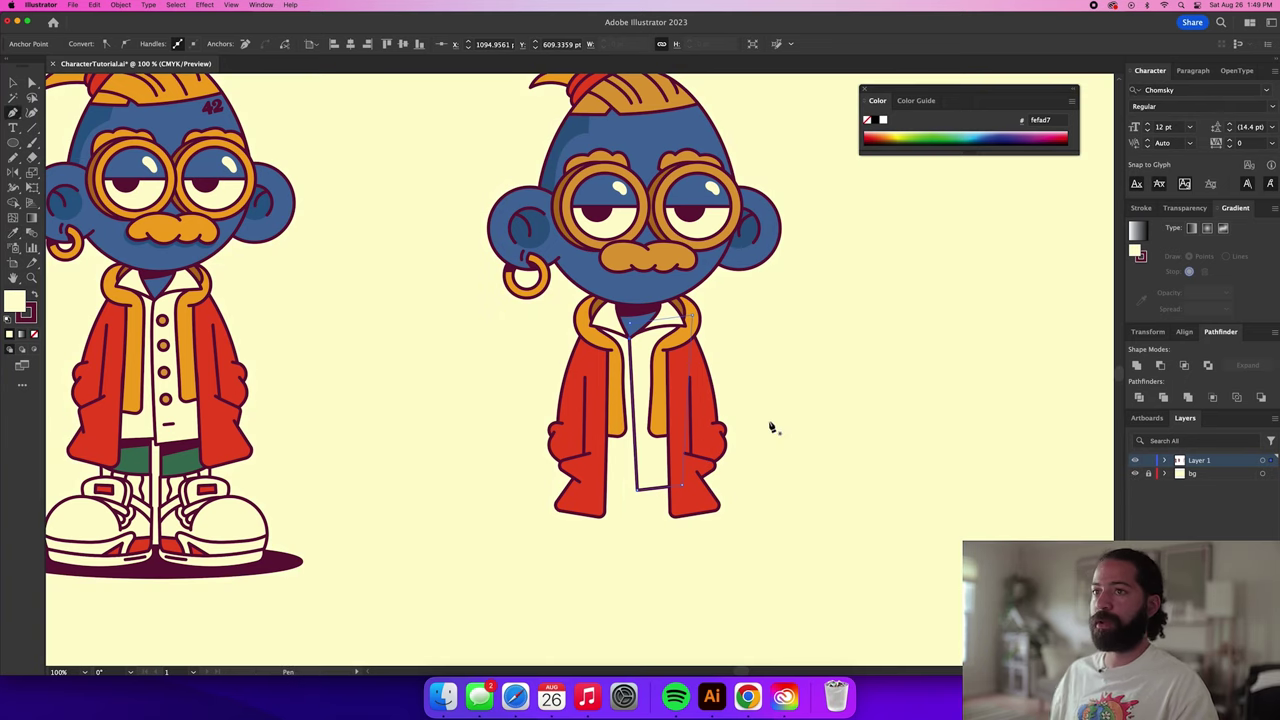
pyautogui.click(648, 467)
pyautogui.click(598, 472)
pyautogui.click(588, 318)
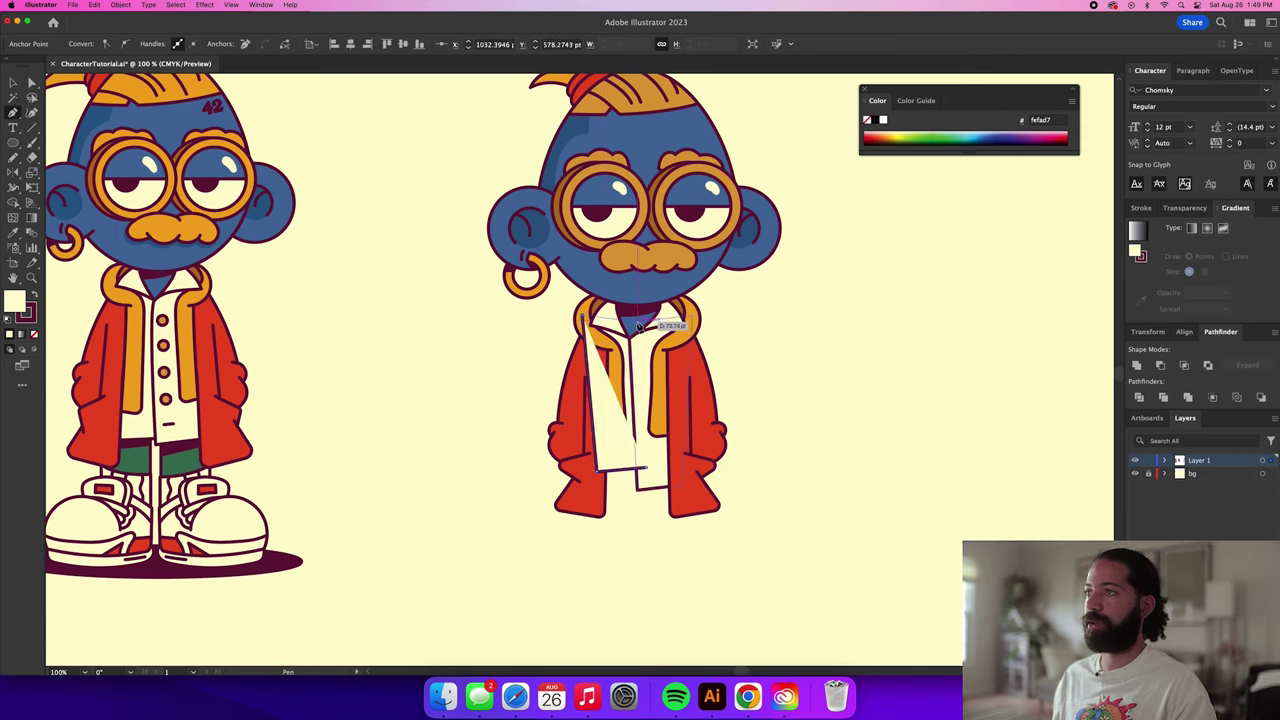
pyautogui.click(637, 321)
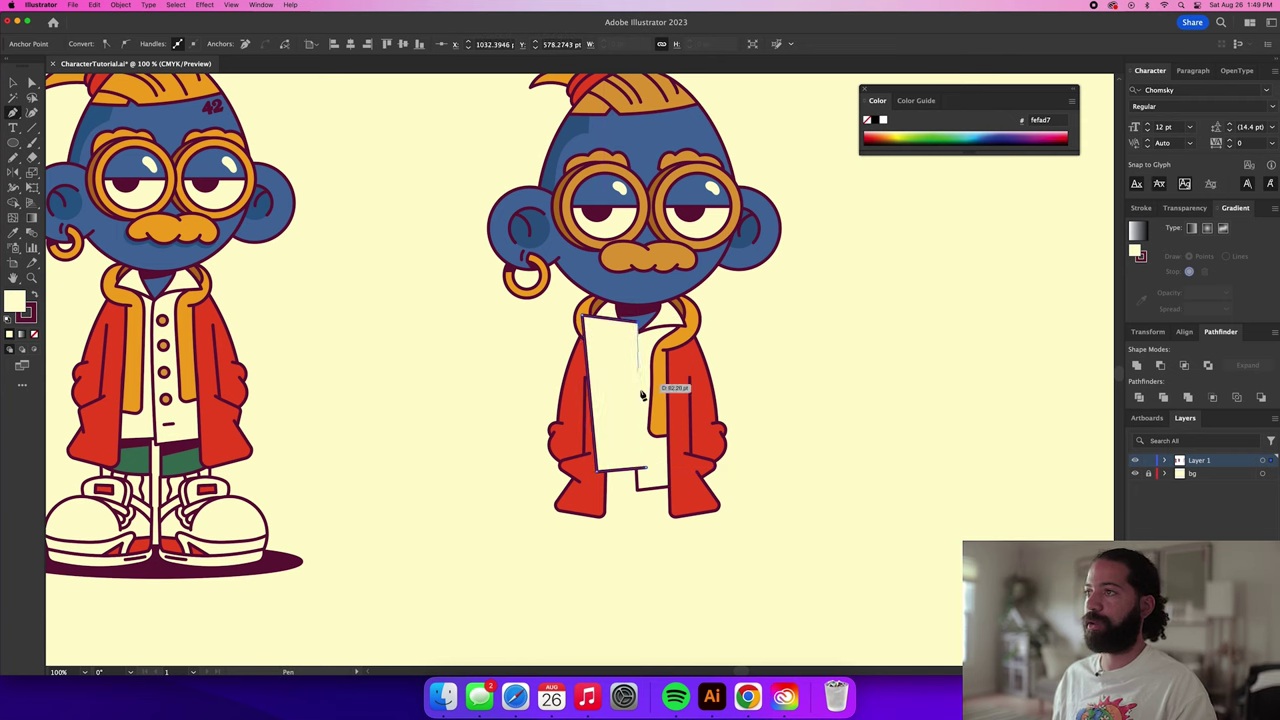
pyautogui.click(648, 468)
pyautogui.press('l')
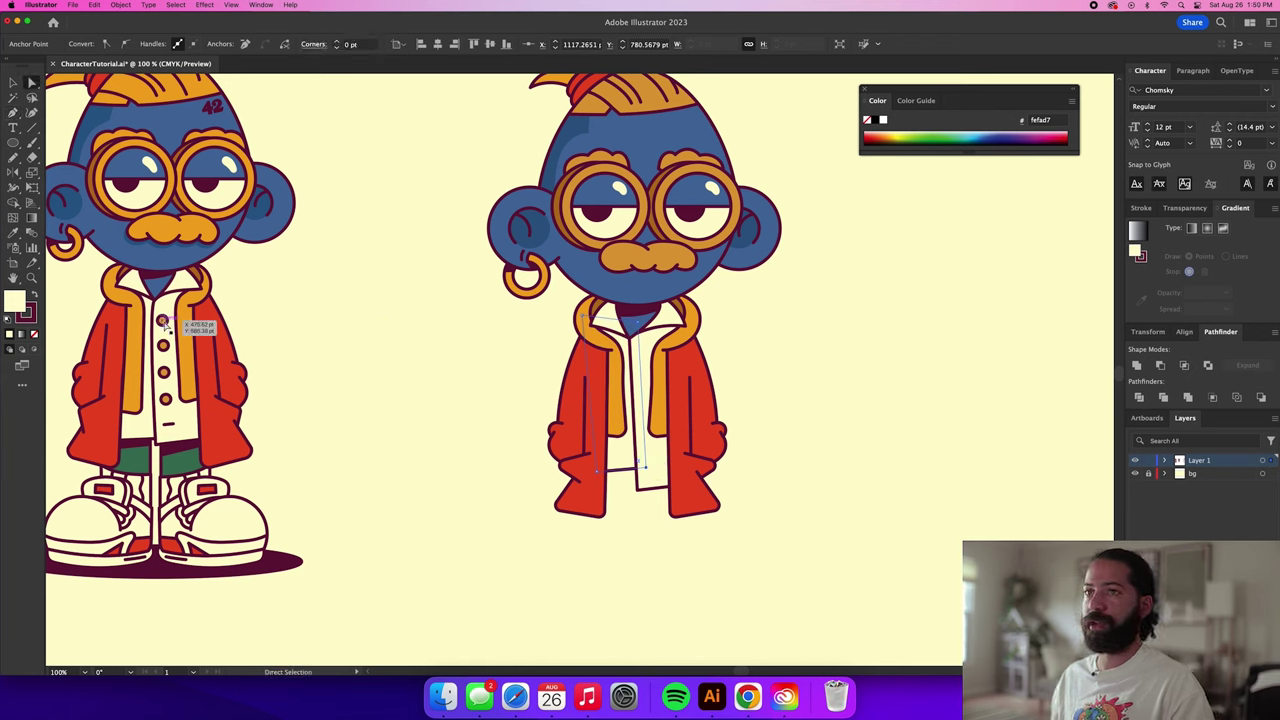
pyautogui.press('i')
pyautogui.keyDown('super'); pyautogui.click(773, 365); pyautogui.keyUp('super')
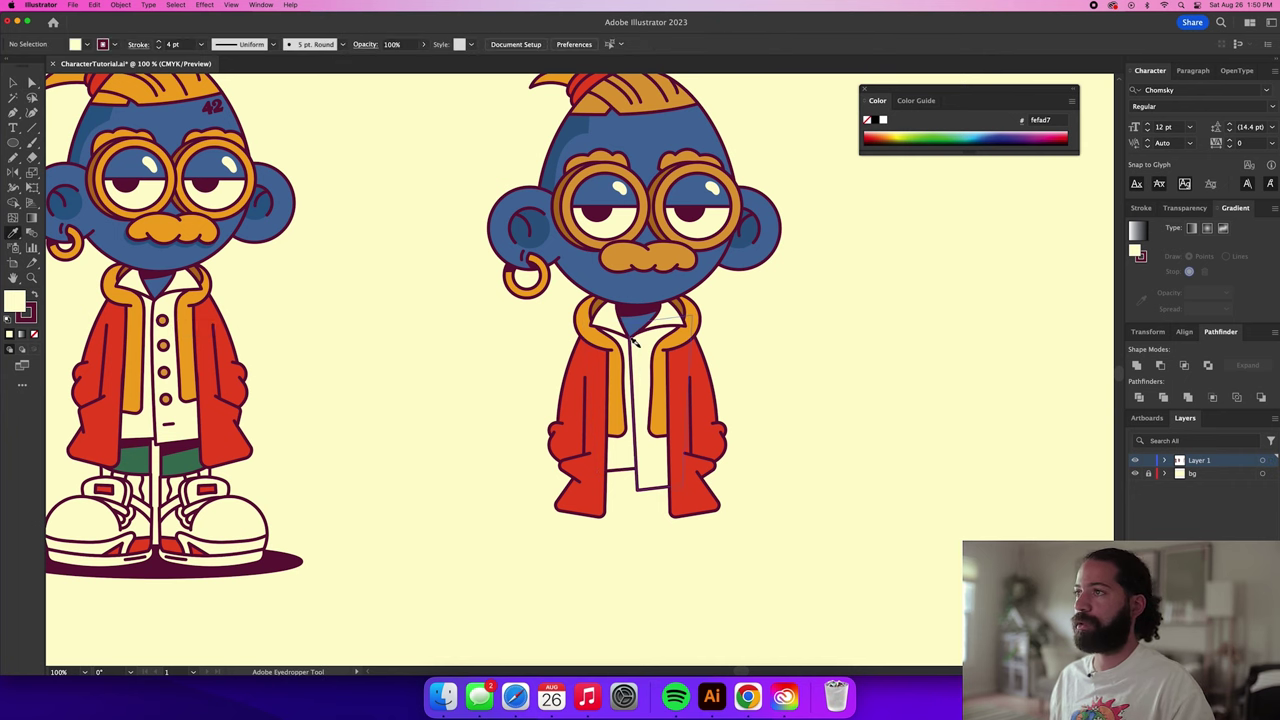
# Draw a circular shirt button about 10.6 pt wide below the collar, fill it orange (f3b32f), and duplicate it downward to make four buttons.
pyautogui.scroll(3, 641, 347)
pyautogui.press('l')
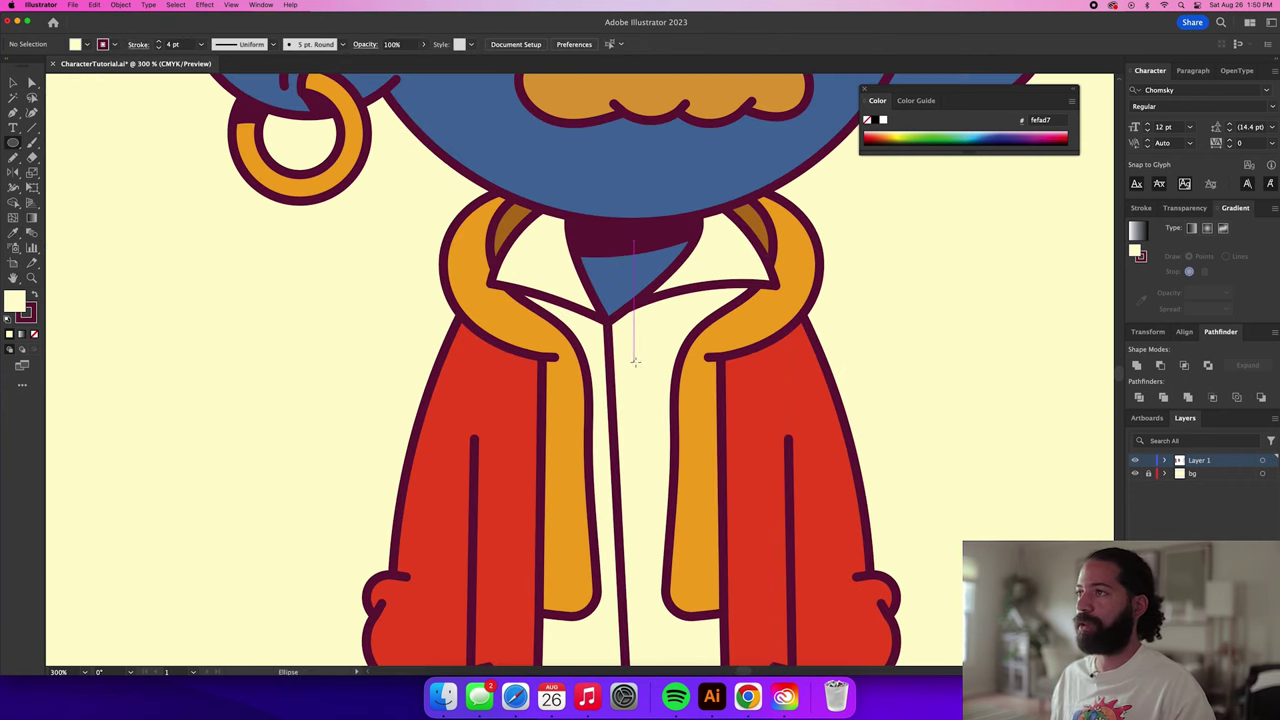
pyautogui.moveTo(637, 371); pyautogui.dragTo(653, 386)
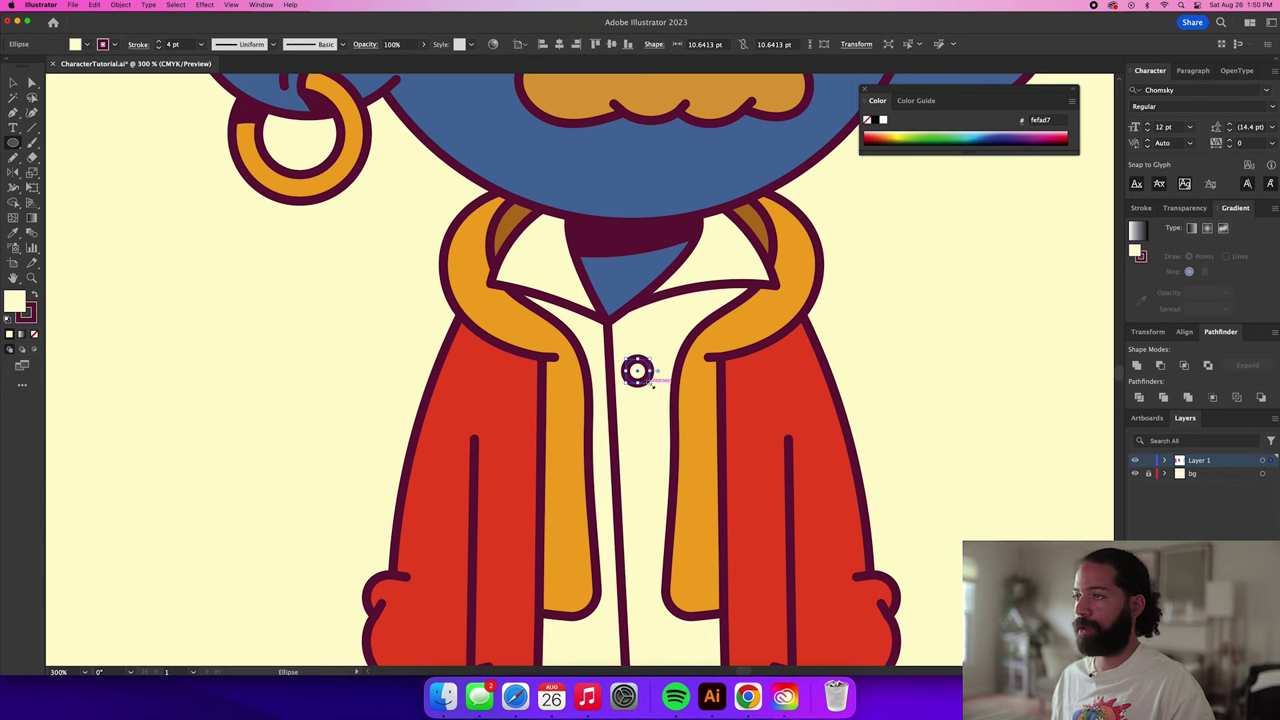
pyautogui.press('i')
pyautogui.click(705, 415)
pyautogui.press('v')
pyautogui.moveTo(783, 408); pyautogui.dragTo(697, 226)
pyautogui.moveTo(551, 188); pyautogui.dragTo(559, 397)
pyautogui.scroll(-5, 820, 323)
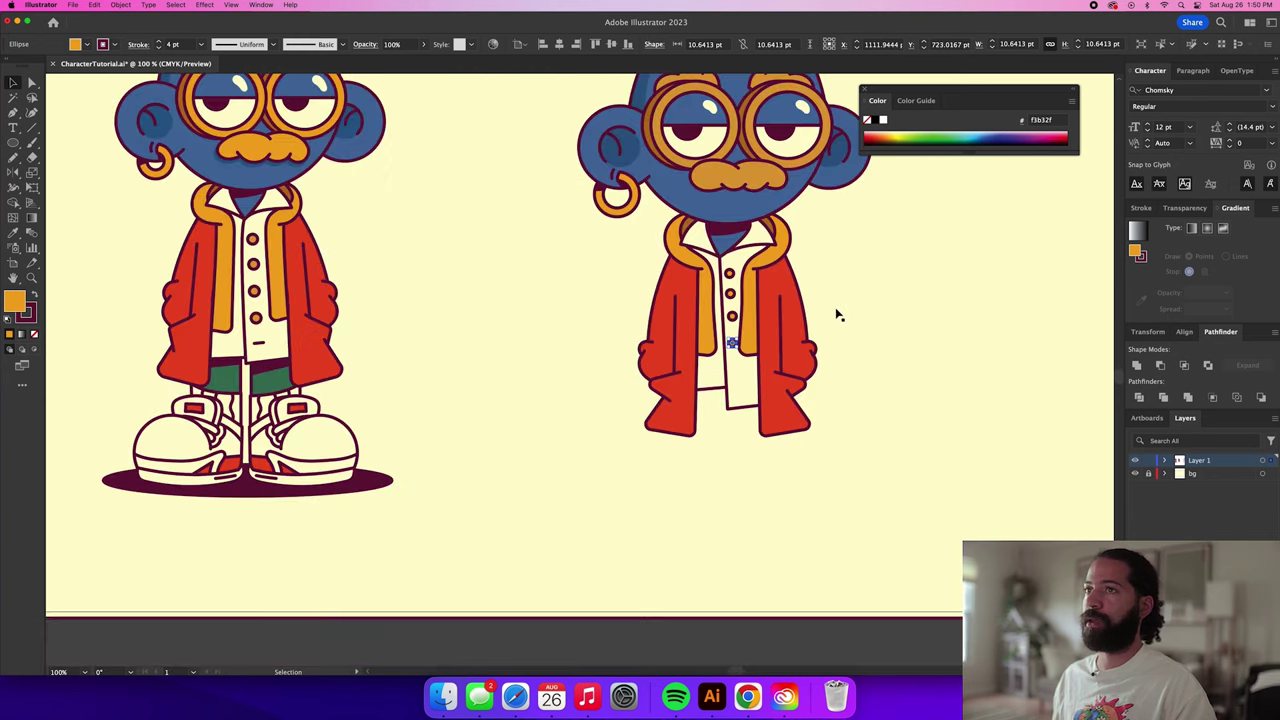
# Draw a short, nearly horizontal stitch line with the Pen tool on the shirt below the lowest button.
pyautogui.press('p')
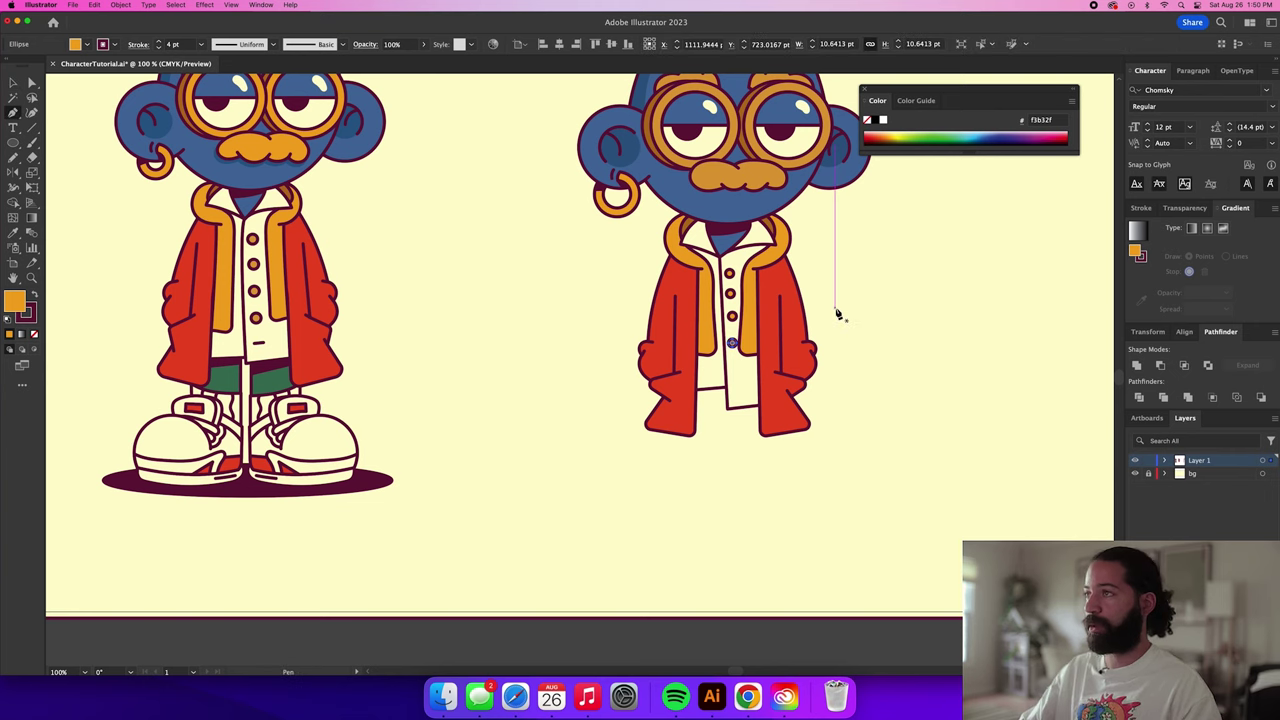
pyautogui.scroll(2, 780, 384)
pyautogui.scroll(2, 733, 425)
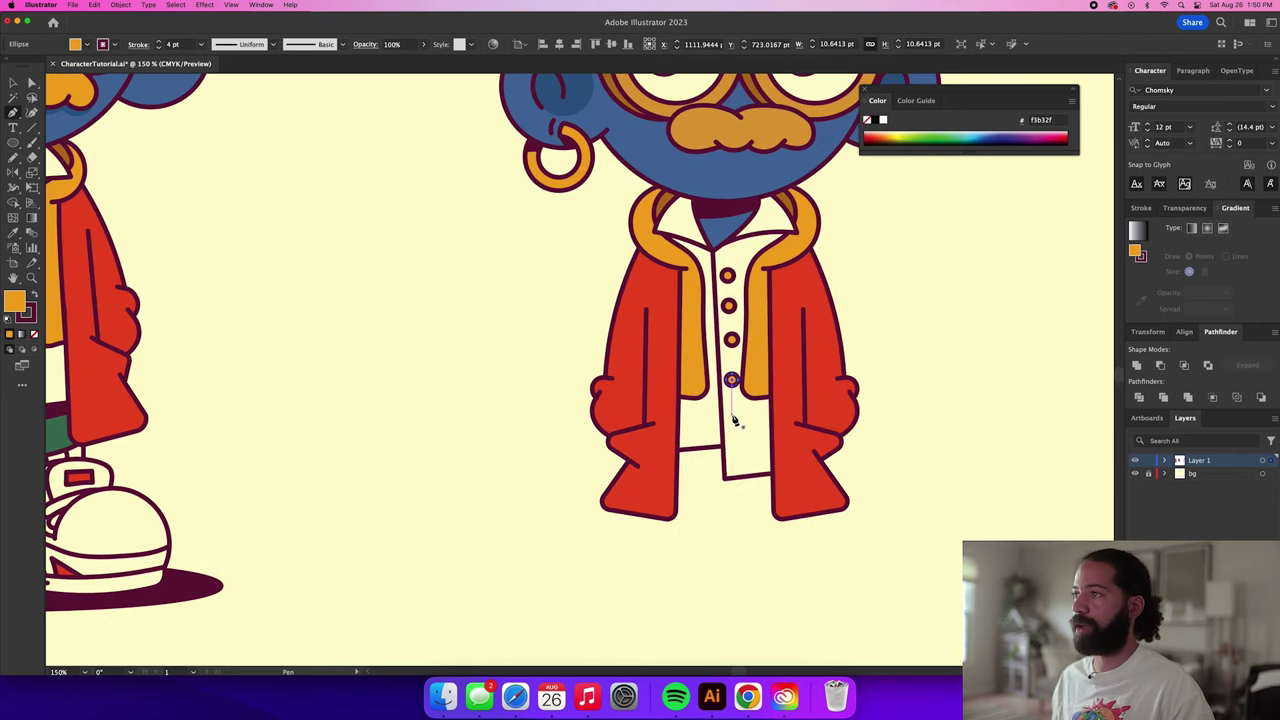
pyautogui.click(738, 419)
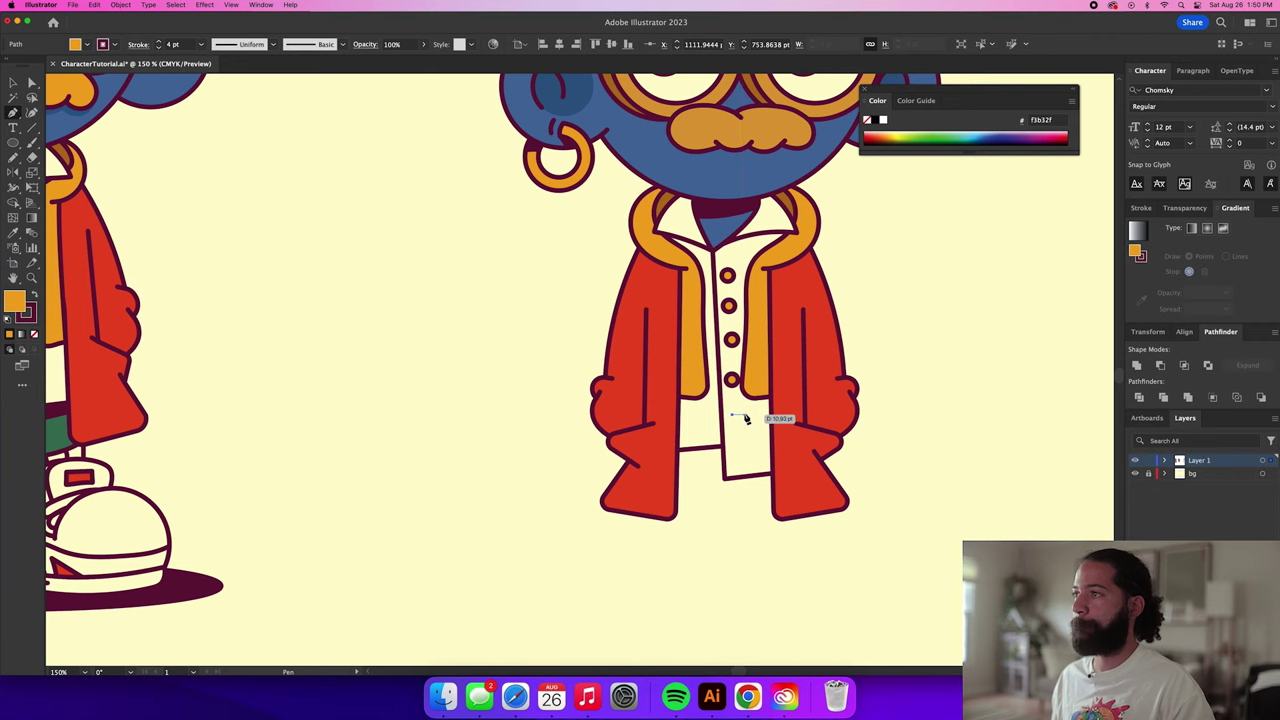
pyautogui.scroll(5, 743, 416)
pyautogui.click(736, 414)
pyautogui.click(1049, 466)
# Shorten both shirt panels by raising their hem points, keeping the right panel slightly longer than the left.
pyautogui.scroll(-3, 1049, 466)
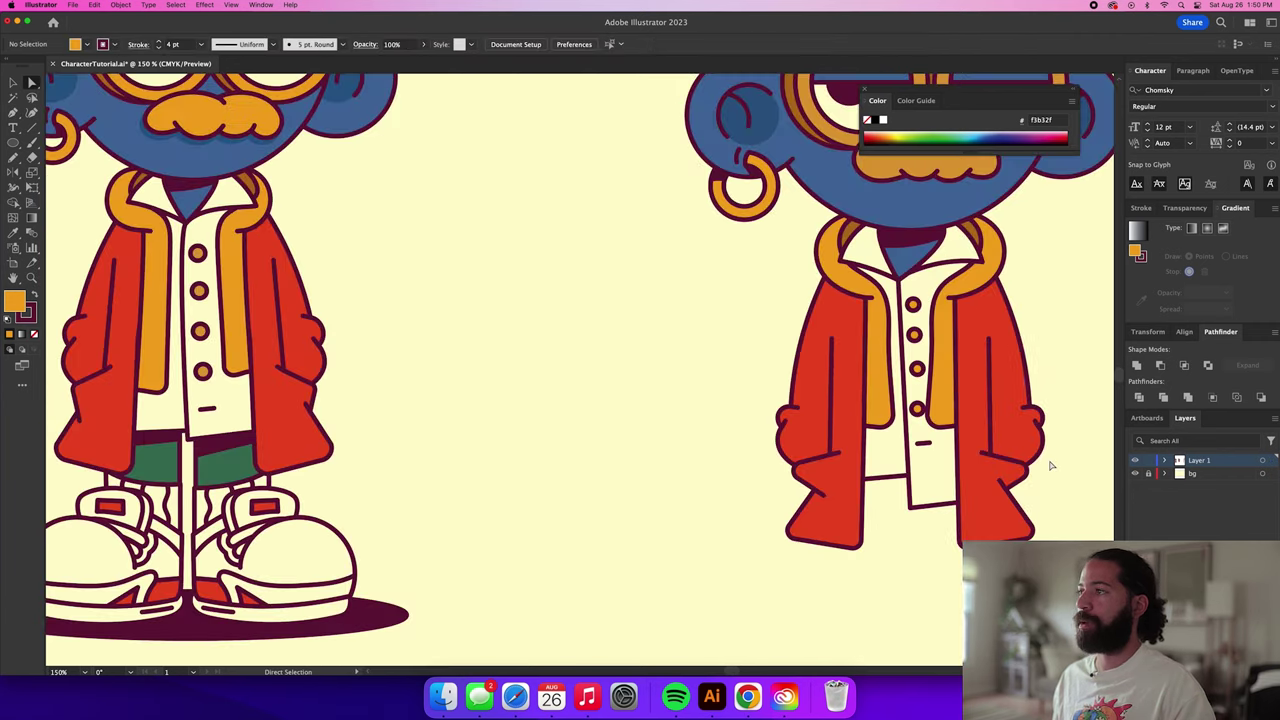
pyautogui.scroll(-3, 967, 480)
pyautogui.scroll(1, 836, 537)
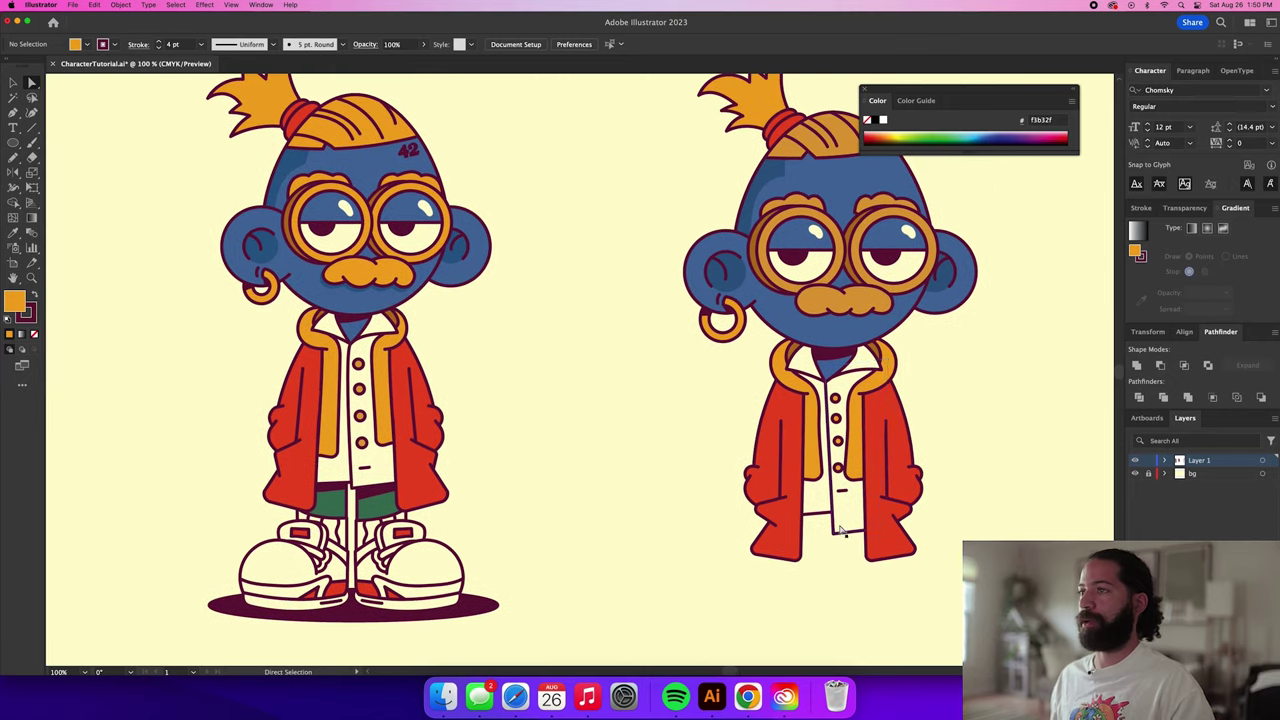
pyautogui.click(836, 535)
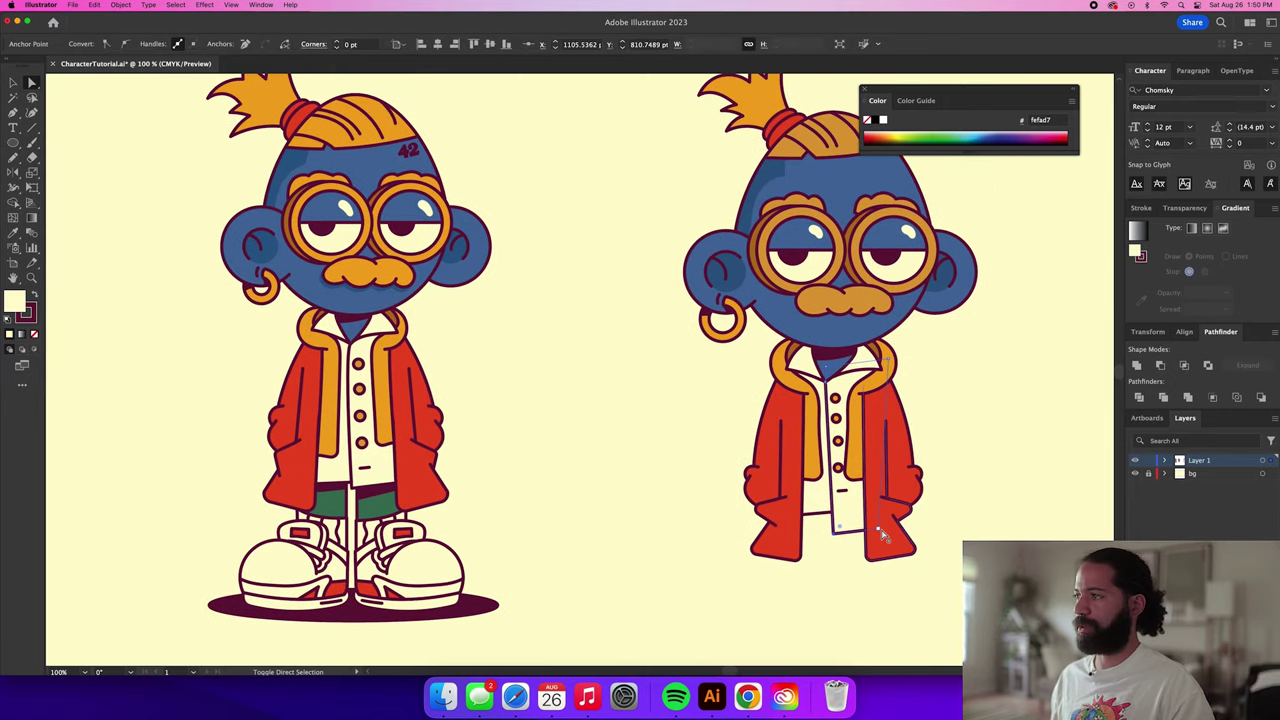
pyautogui.moveTo(841, 522)
pyautogui.mouseDown()
pyautogui.moveTo(877, 525)
pyautogui.moveTo(876, 512)
pyautogui.moveTo(842, 510)
pyautogui.mouseUp()
pyautogui.click(814, 506)
pyautogui.click(842, 512)
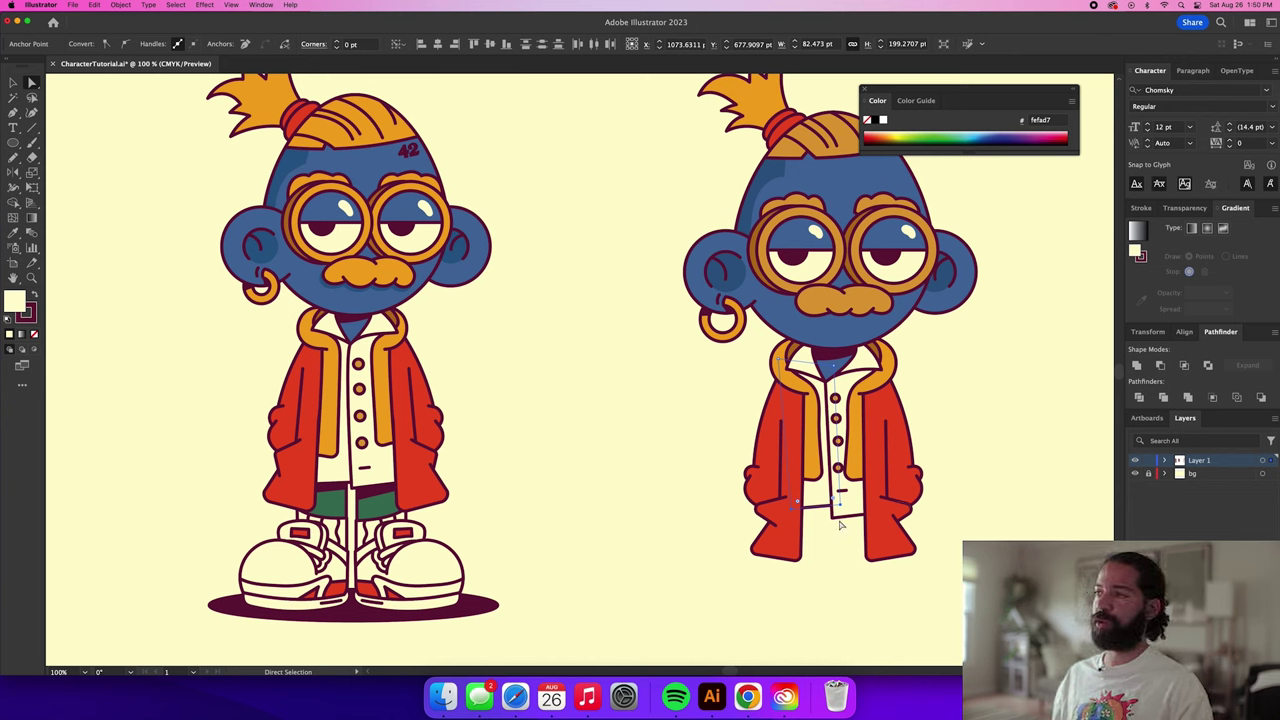
pyautogui.moveTo(848, 524)
pyautogui.mouseDown()
pyautogui.moveTo(882, 497)
pyautogui.moveTo(845, 470)
pyautogui.moveTo(838, 516)
pyautogui.mouseUp()
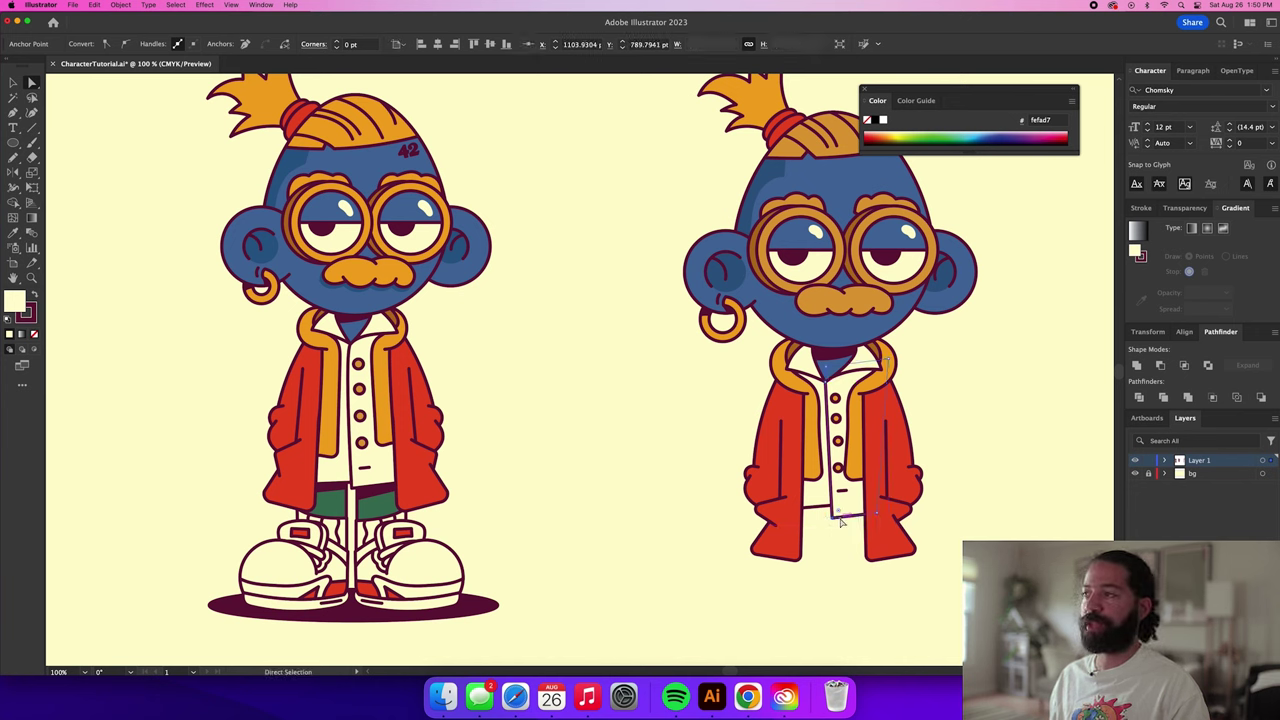
pyautogui.click(961, 462)
# Draw a rectangle about 60 by 94.5 pt under the left jacket half, fill it with the reference shorts' green (4d856b), and send it to the back.
pyautogui.hscroll(1, 961, 462)
pyautogui.press('m')
pyautogui.moveTo(750, 497); pyautogui.dragTo(743, 535)
pyautogui.press('i')
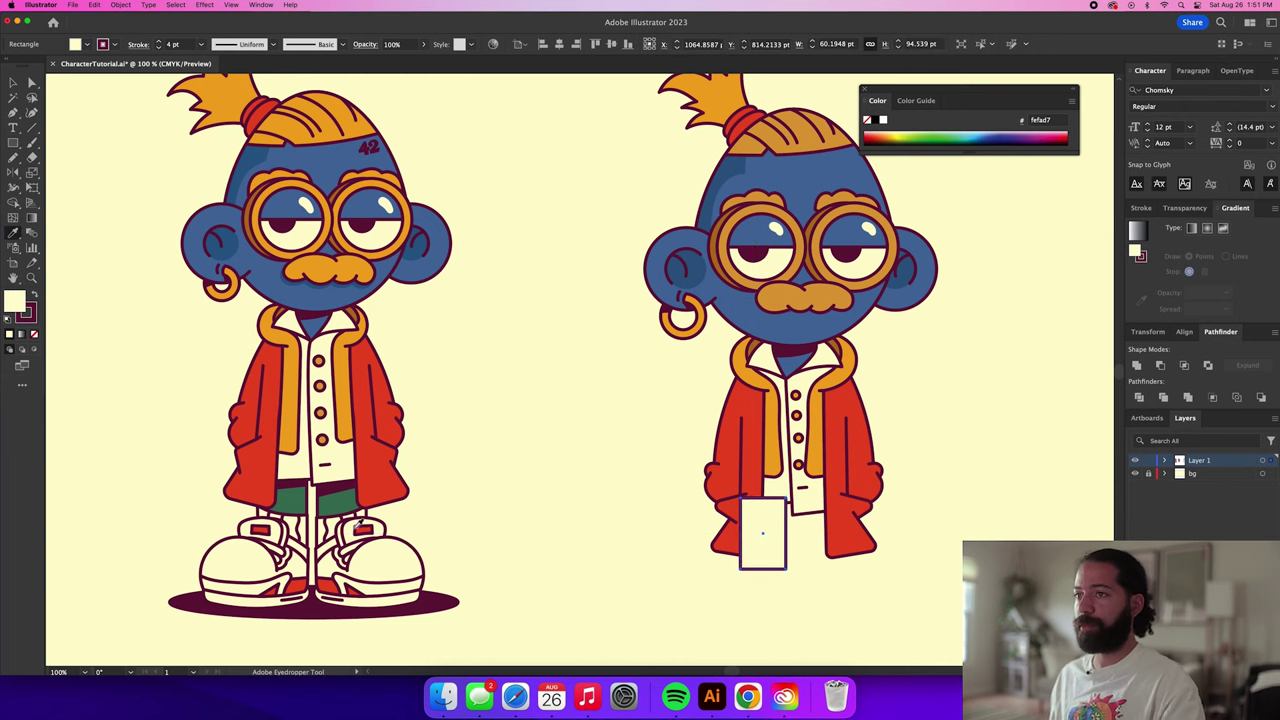
pyautogui.click(363, 511)
pyautogui.press('super+shift+[')
pyautogui.press('v')
pyautogui.press('super+shift+a')
pyautogui.press('p')
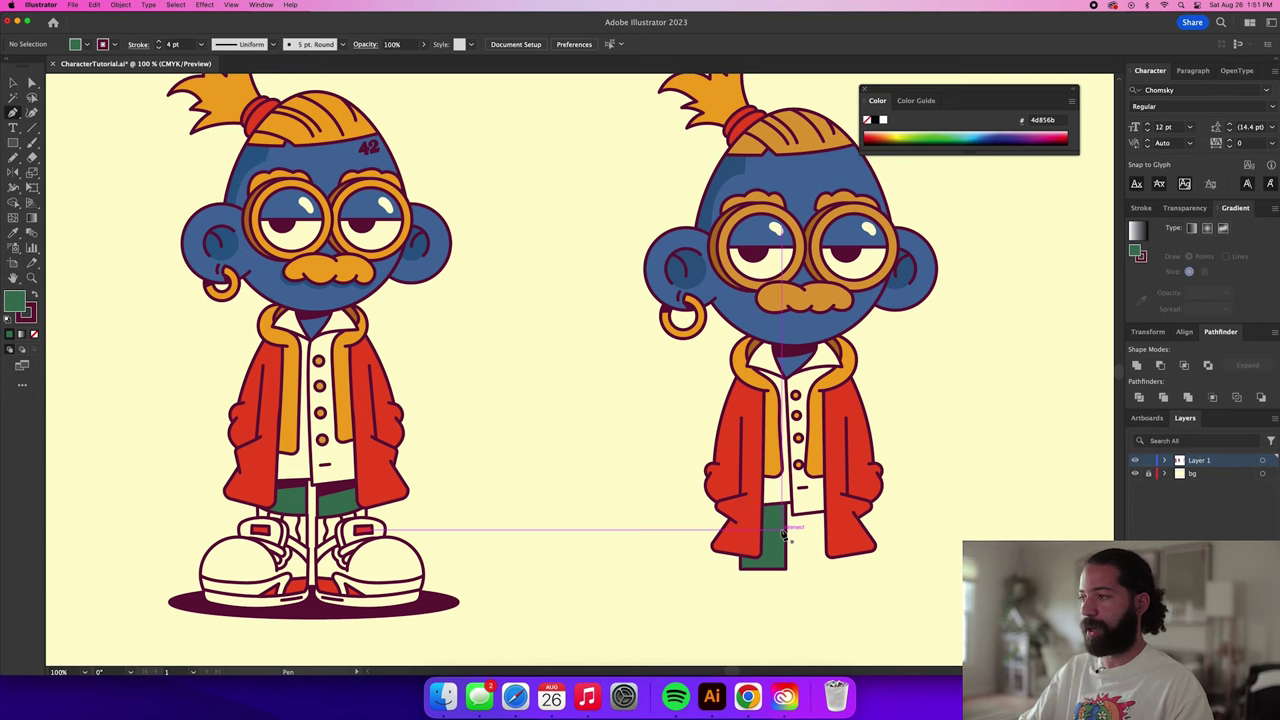
# Isolate the green rectangle and draw a closed shape with a curved top edge over its lower part using the Pen tool.
pyautogui.press('v')
pyautogui.doubleClick(777, 538)
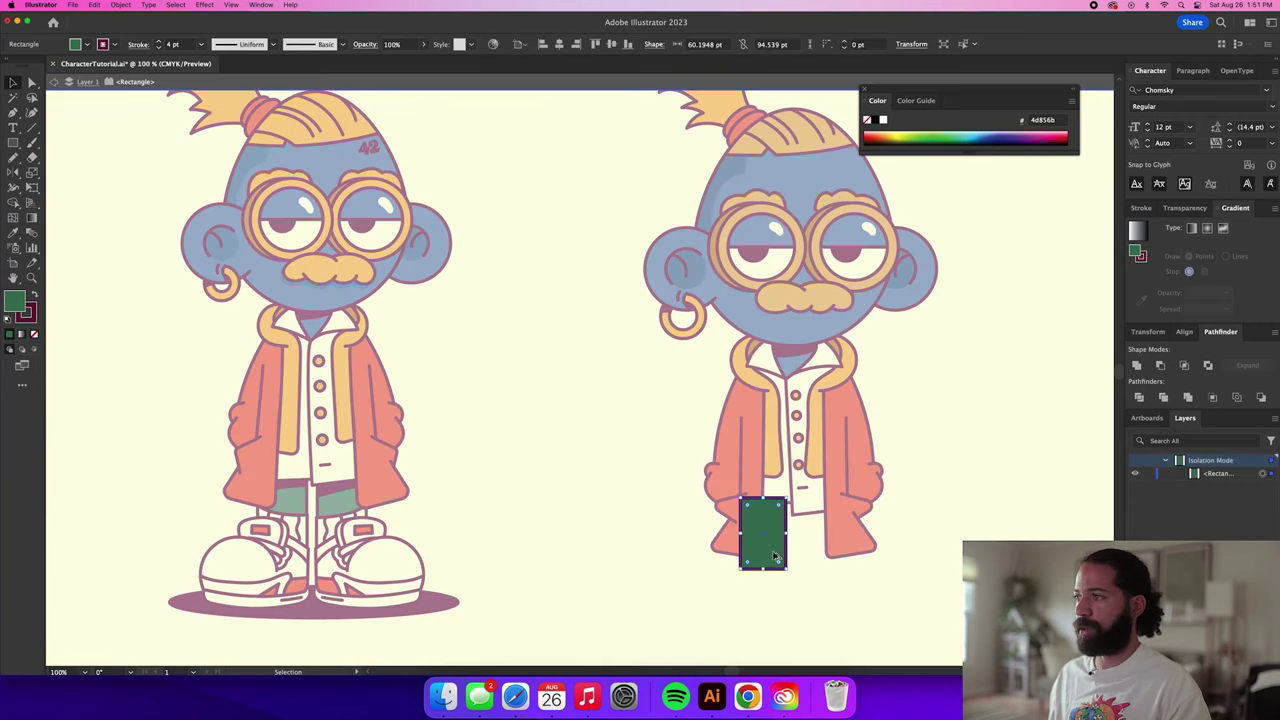
pyautogui.scroll(6, 775, 556)
pyautogui.press('p')
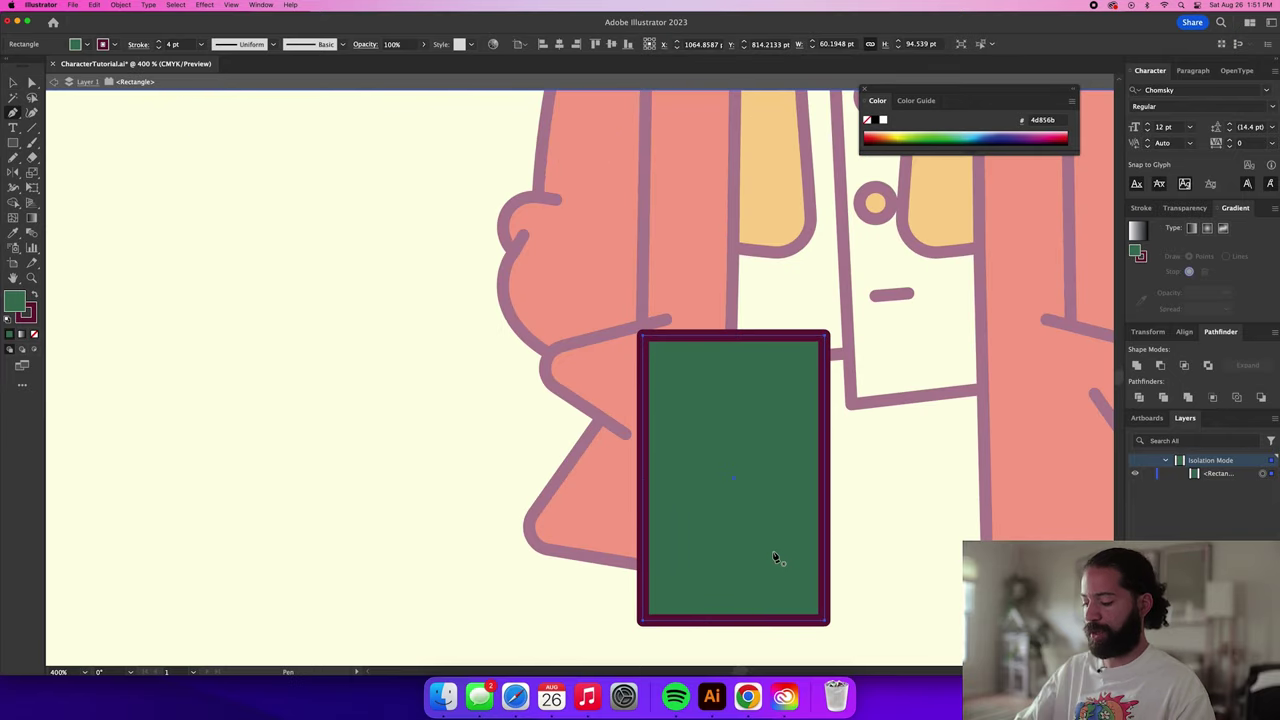
pyautogui.click(830, 504)
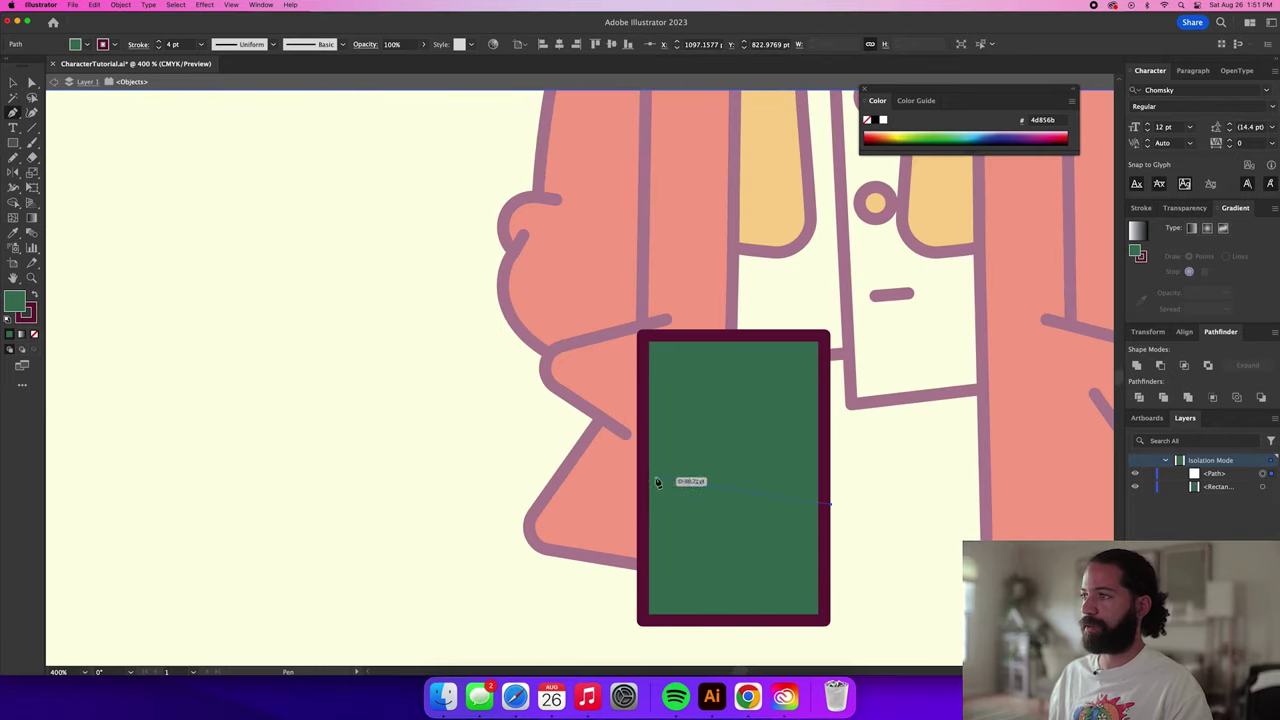
pyautogui.click(638, 488)
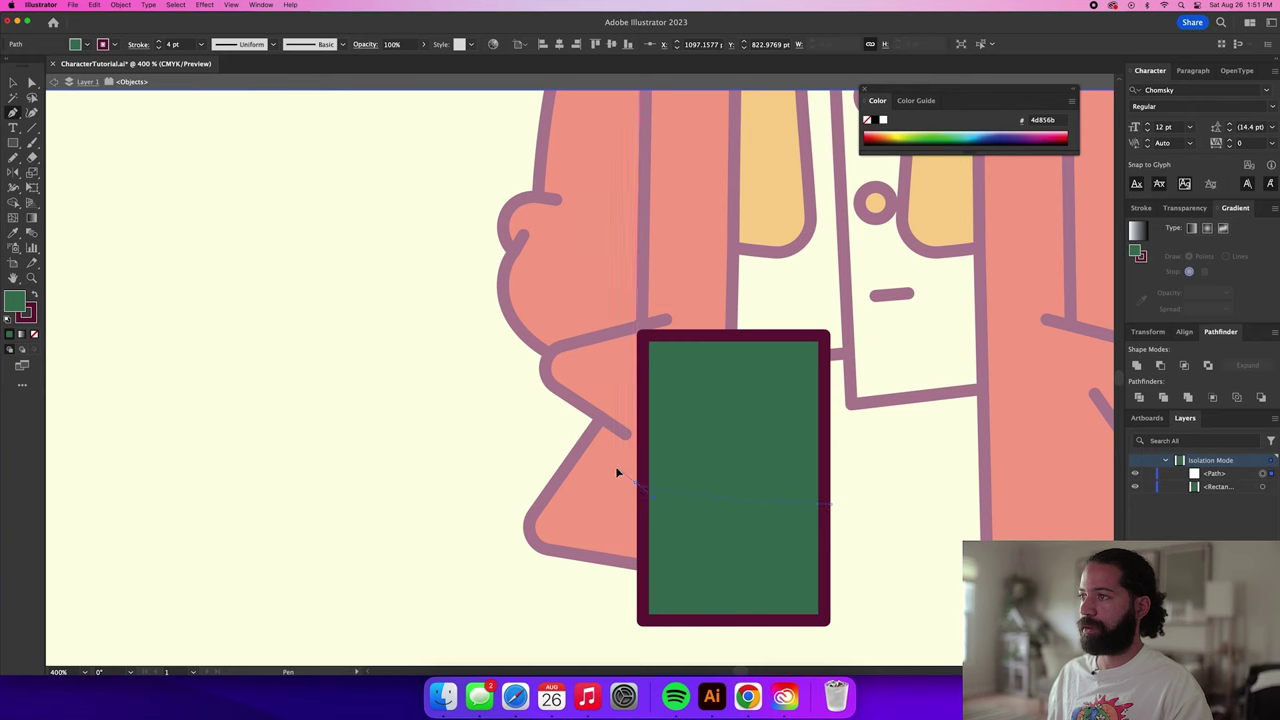
pyautogui.moveTo(570, 441); pyautogui.dragTo(569, 439)
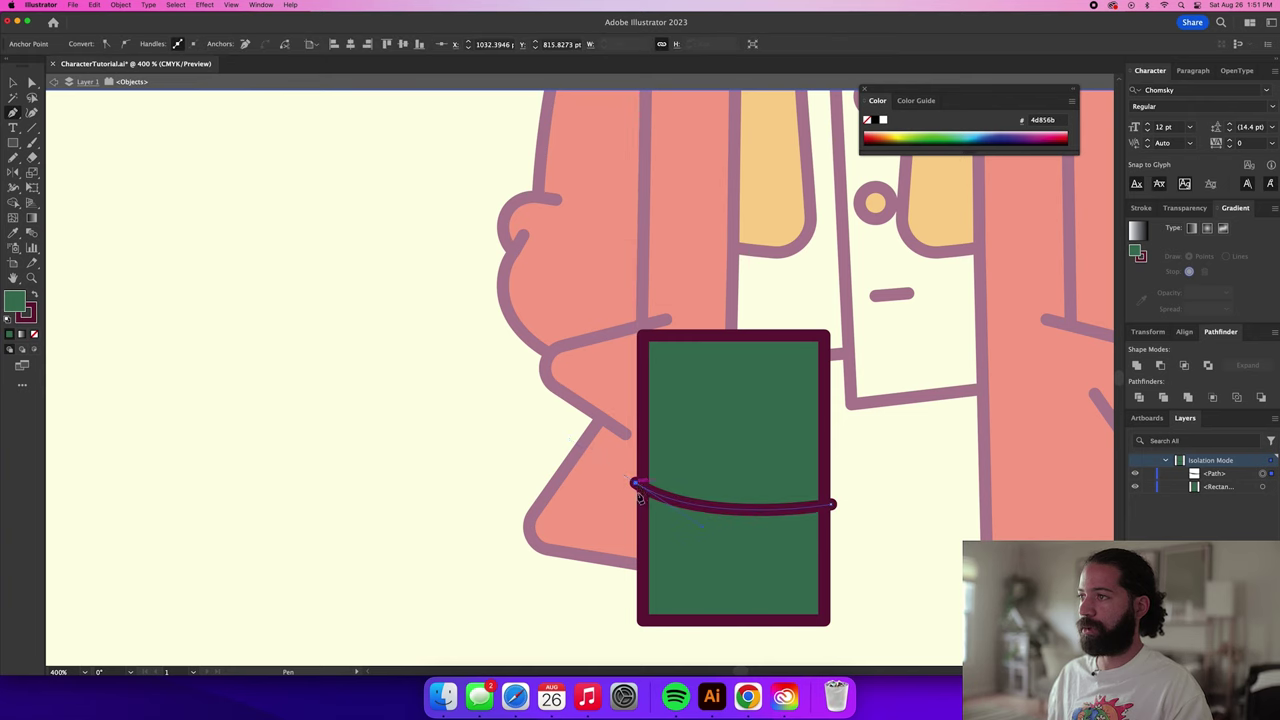
pyautogui.click(636, 625)
pyautogui.click(835, 630)
pyautogui.click(833, 506)
# Lower the sock shape's upper right corner slightly and fill the shape with the shirt's cream (fefad7).
pyautogui.press('a')
pyautogui.moveTo(833, 508); pyautogui.dragTo(834, 520)
pyautogui.press('i')
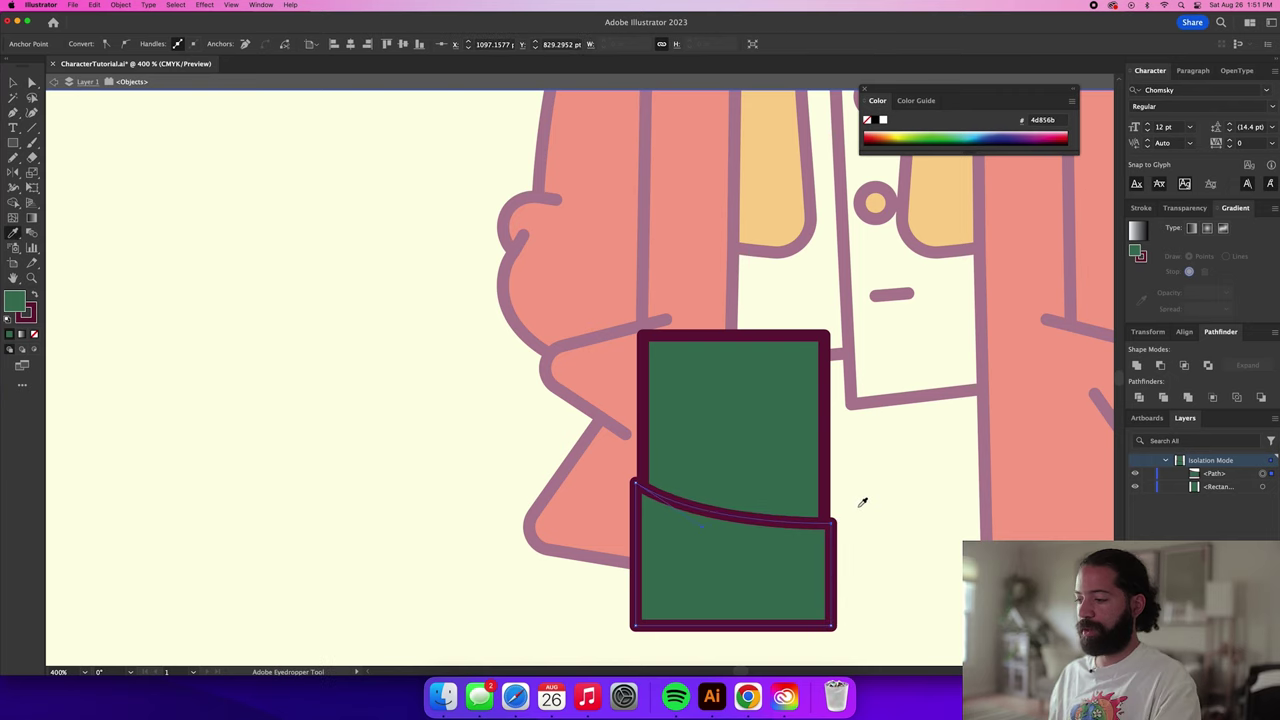
pyautogui.click(914, 353)
# Draw four wavy vertical rib lines across the cream sock with the Pencil tool and adjust their end points to meet its edges.
pyautogui.press('n')
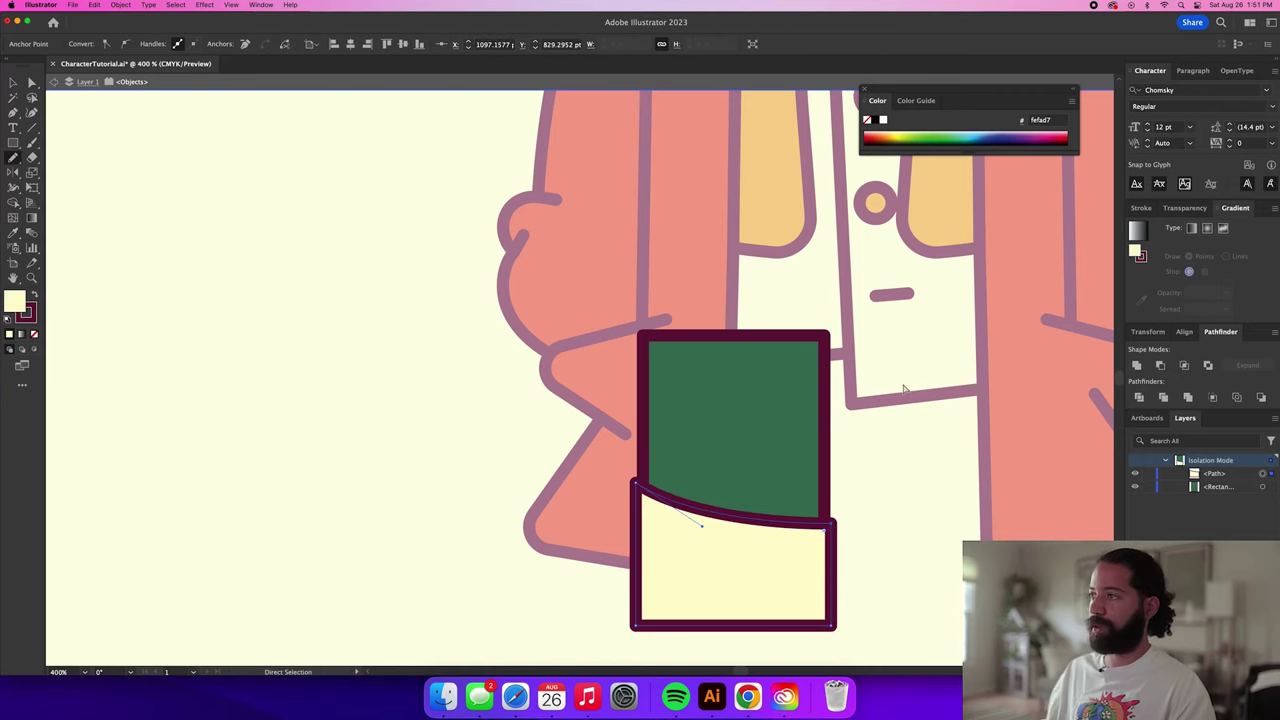
pyautogui.press('super+shift+a')
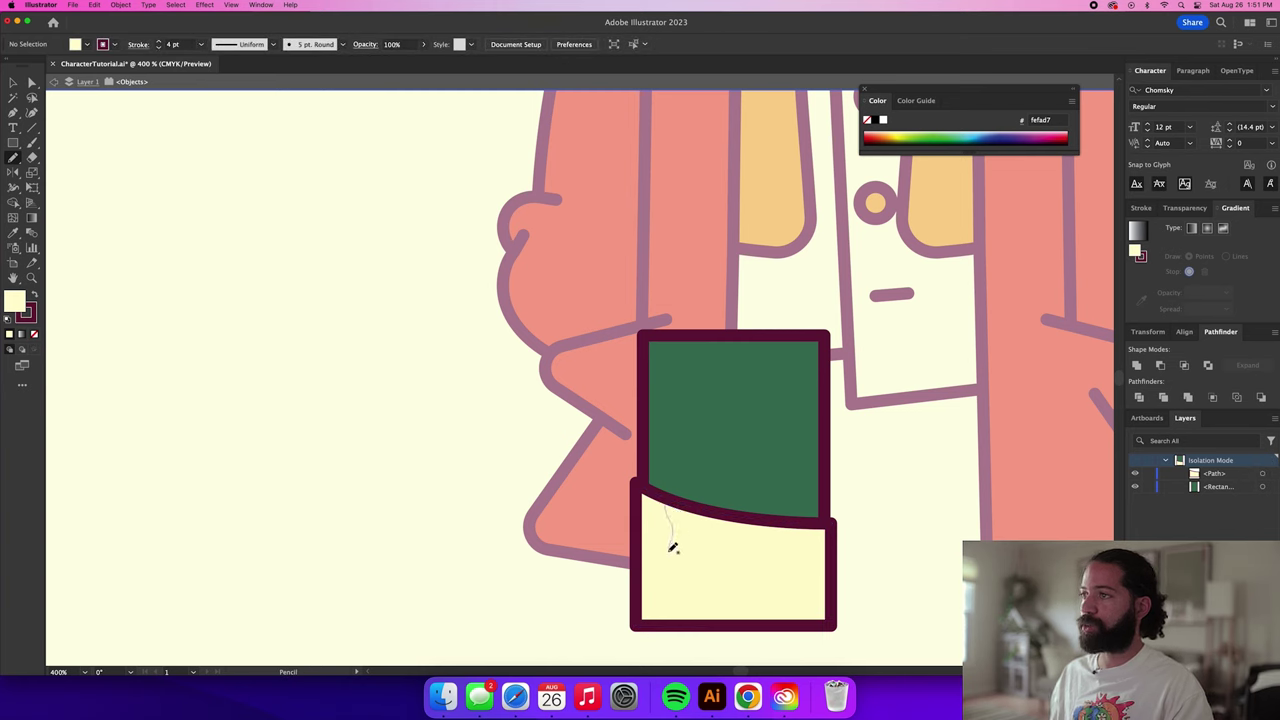
pyautogui.moveTo(672, 612); pyautogui.dragTo(670, 617)
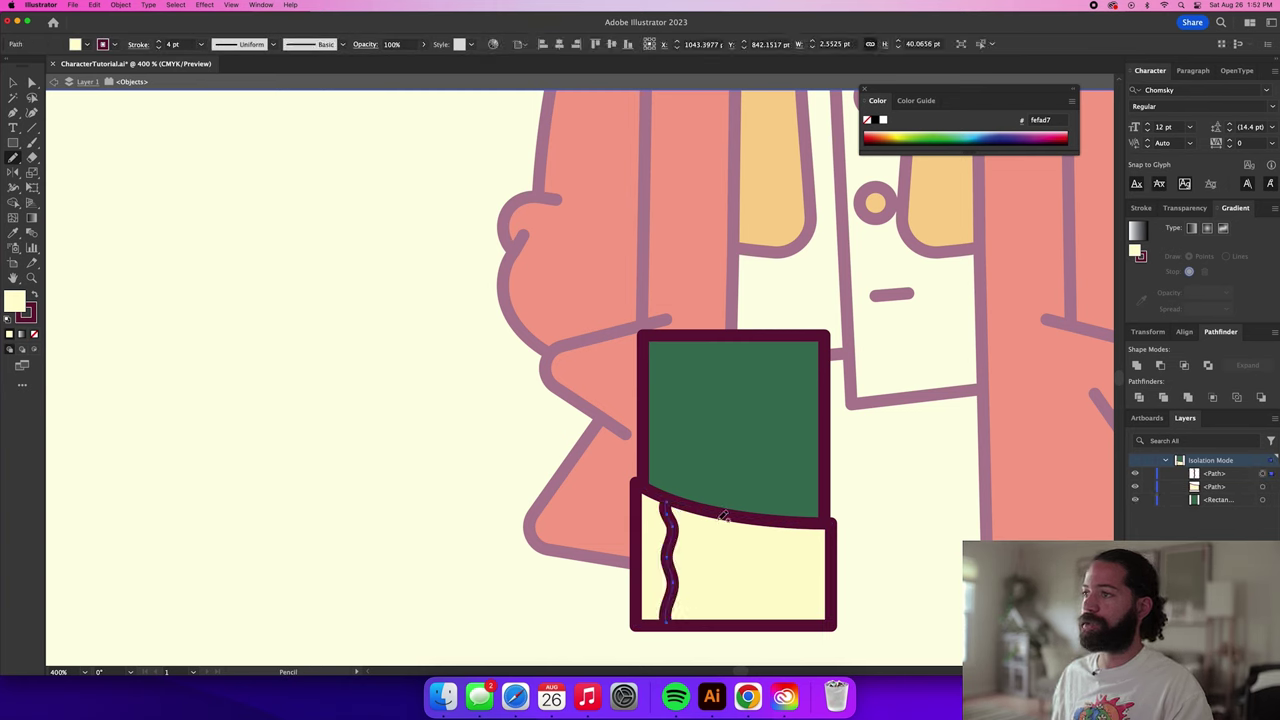
pyautogui.moveTo(714, 545)
pyautogui.mouseDown()
pyautogui.moveTo(711, 612)
pyautogui.moveTo(760, 587)
pyautogui.moveTo(757, 621)
pyautogui.moveTo(799, 560)
pyautogui.moveTo(797, 623)
pyautogui.mouseUp()
pyautogui.press('a')
pyautogui.scroll(3, 800, 530)
pyautogui.moveTo(787, 523); pyautogui.dragTo(779, 506)
pyautogui.moveTo(658, 502); pyautogui.dragTo(659, 495)
pyautogui.scroll(-5, 523, 517)
pyautogui.moveTo(549, 592); pyautogui.dragTo(549, 585)
pyautogui.click(1020, 518)
# Group the green shorts leg, the cream sock and its wavy lines, and exit isolation mode.
pyautogui.scroll(-1, 1020, 518)
pyautogui.press('v')
pyautogui.scroll(-4, 1008, 517)
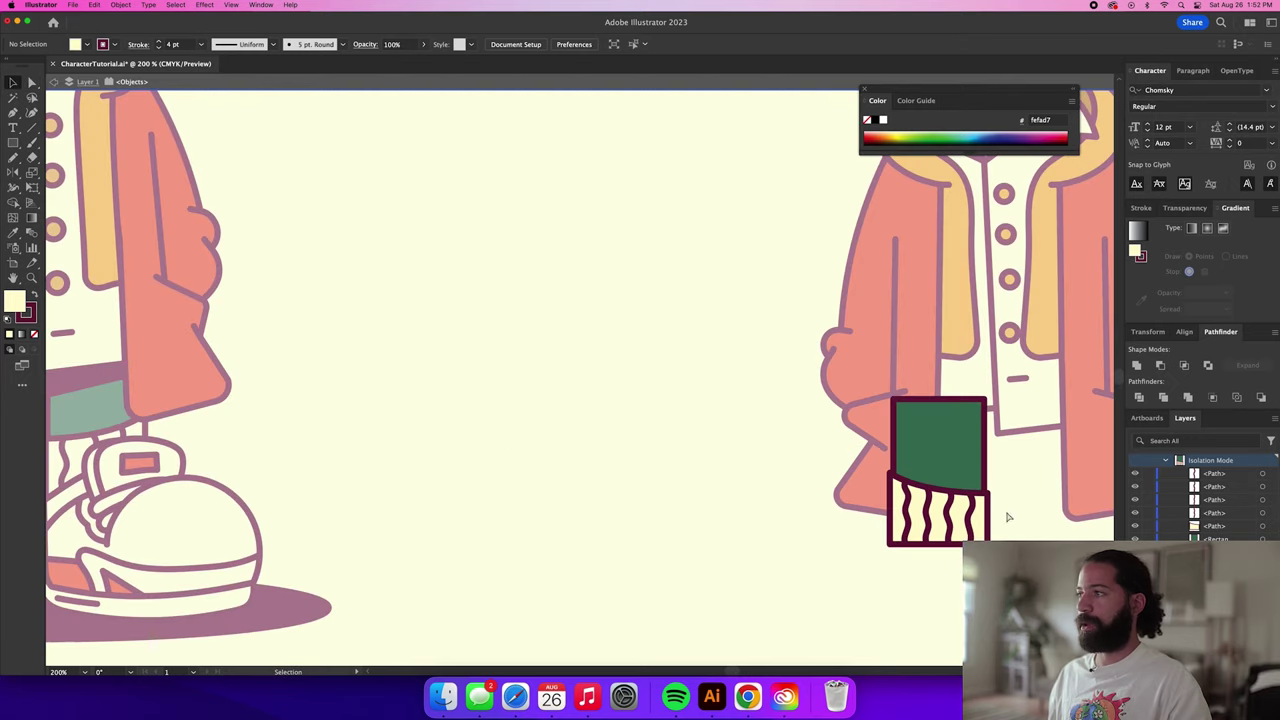
pyautogui.moveTo(1019, 444); pyautogui.dragTo(851, 538)
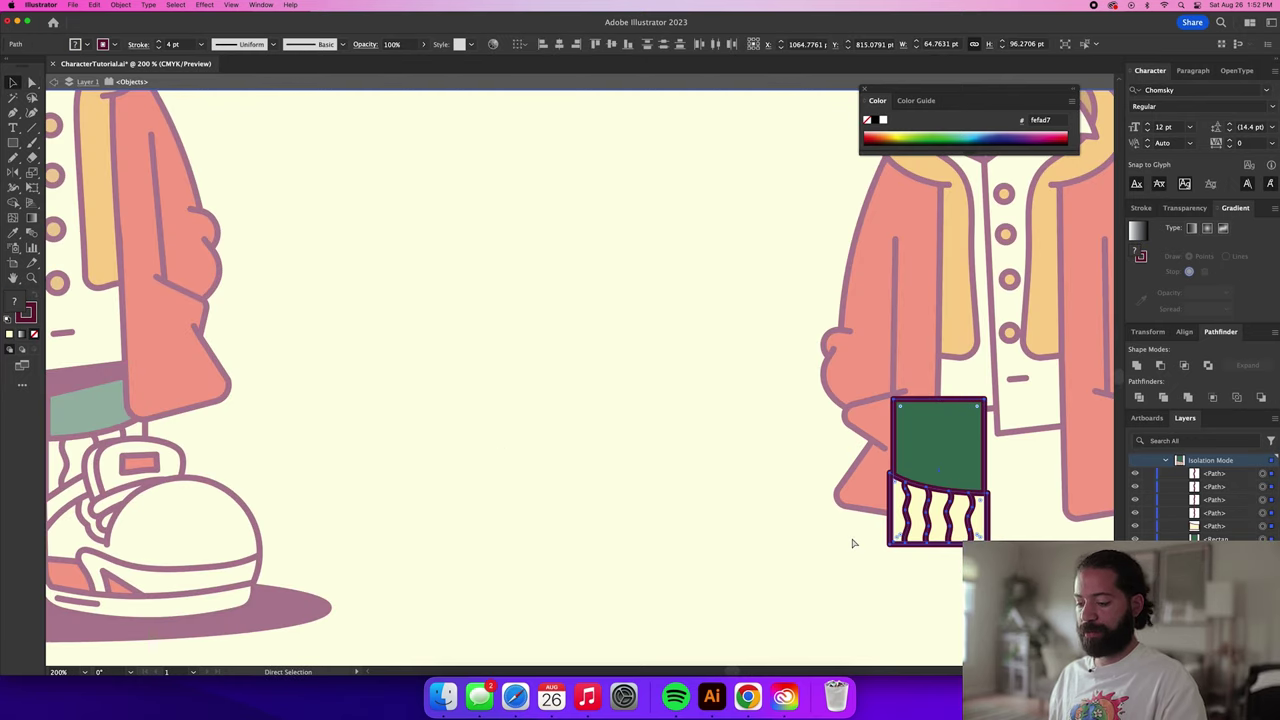
pyautogui.press('super+g')
pyautogui.doubleClick(851, 576)
pyautogui.press('super+minus')
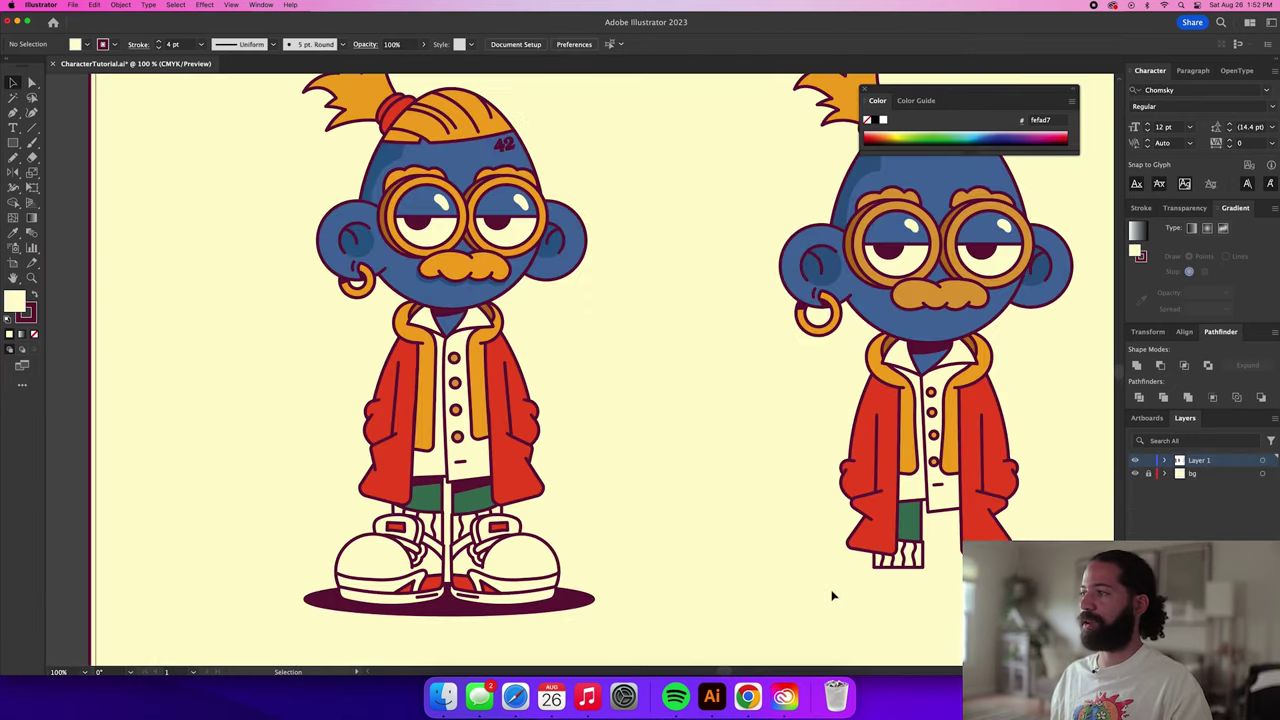
# Duplicate the leg group to the right, reflect the copy across the vertical axis, and move it outward to leave a gap between the legs.
pyautogui.hscroll(3, 841, 593)
pyautogui.click(779, 550)
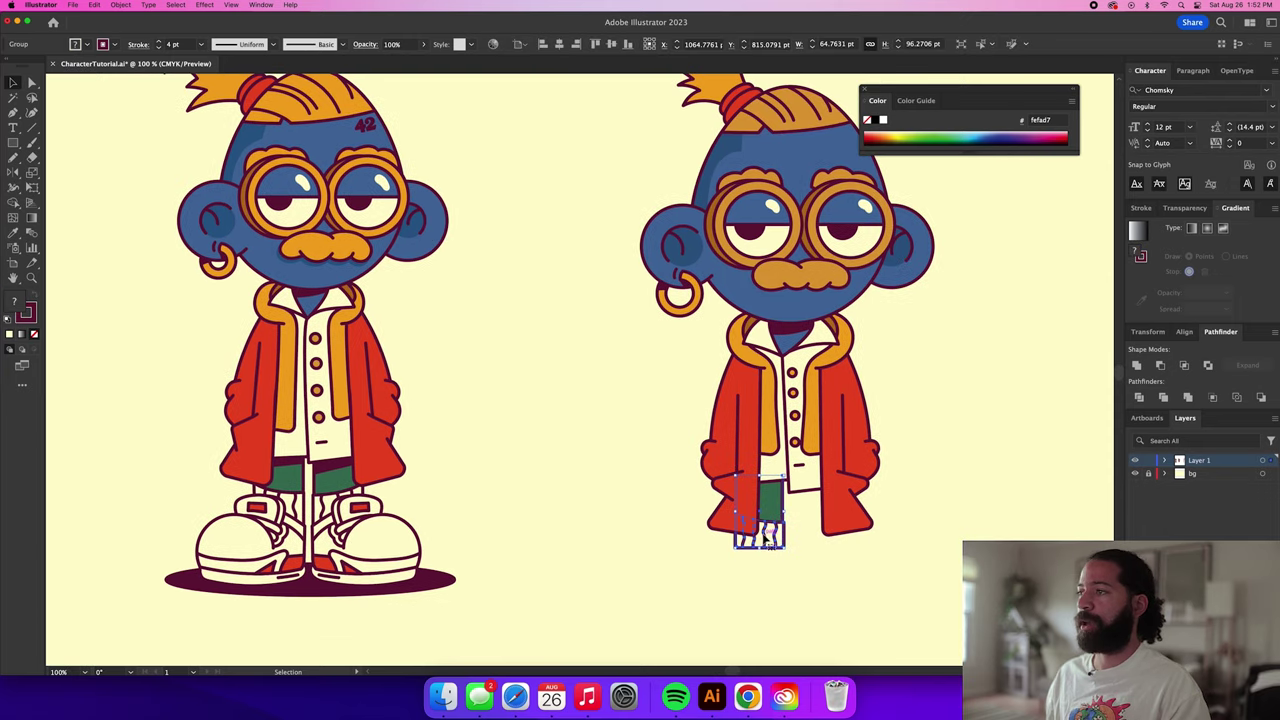
pyautogui.moveTo(768, 536); pyautogui.dragTo(809, 536)
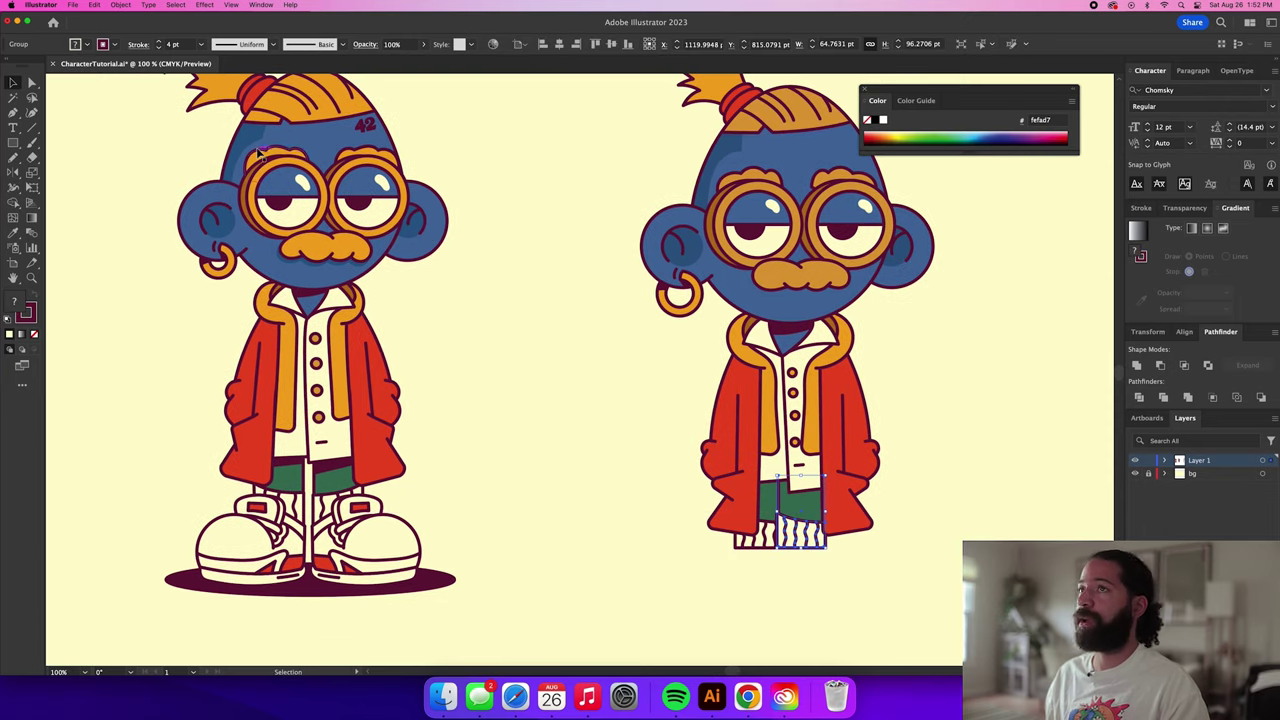
pyautogui.click(120, 5)
pyautogui.moveTo(128, 19)
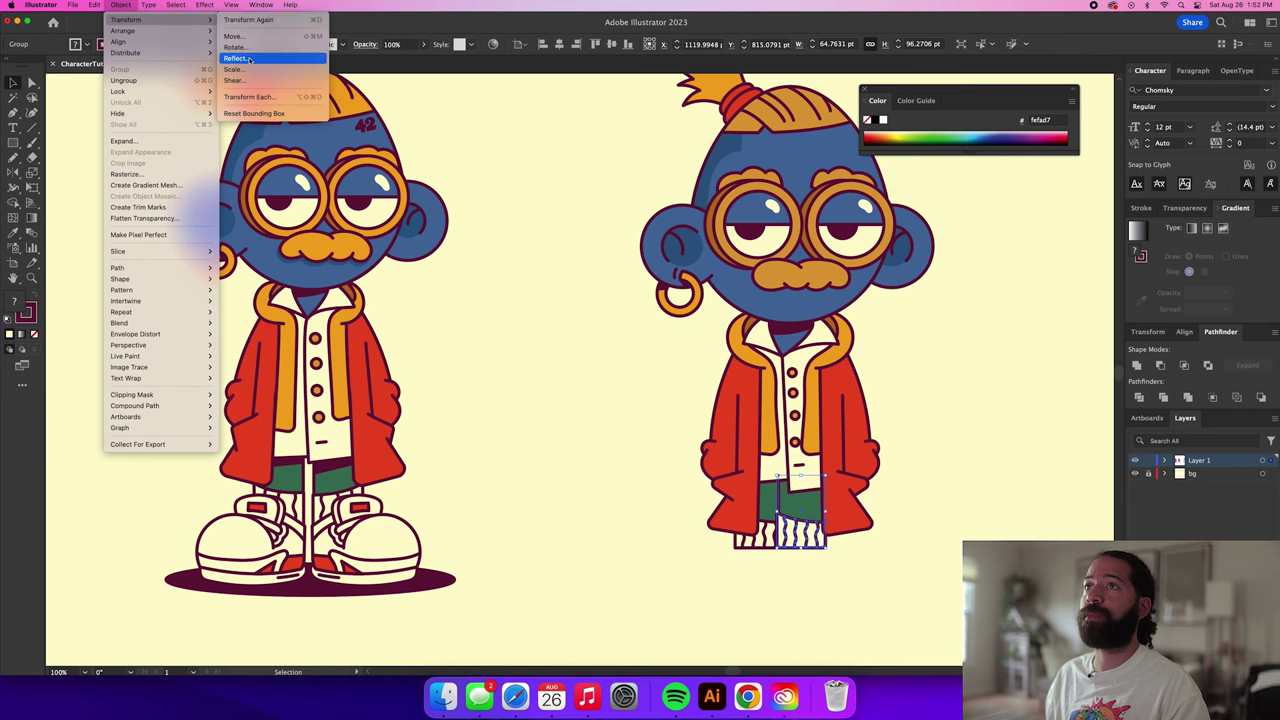
pyautogui.click(238, 58)
pyautogui.click(643, 305)
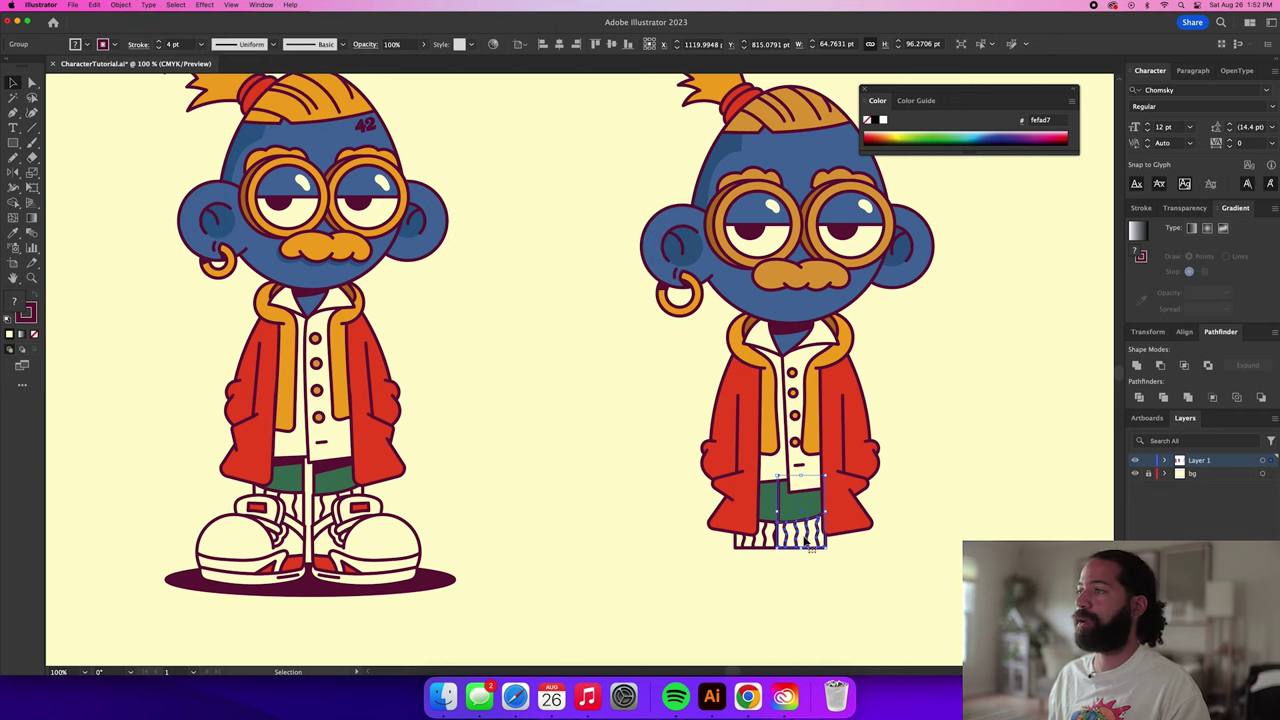
pyautogui.moveTo(800, 516); pyautogui.dragTo(816, 517)
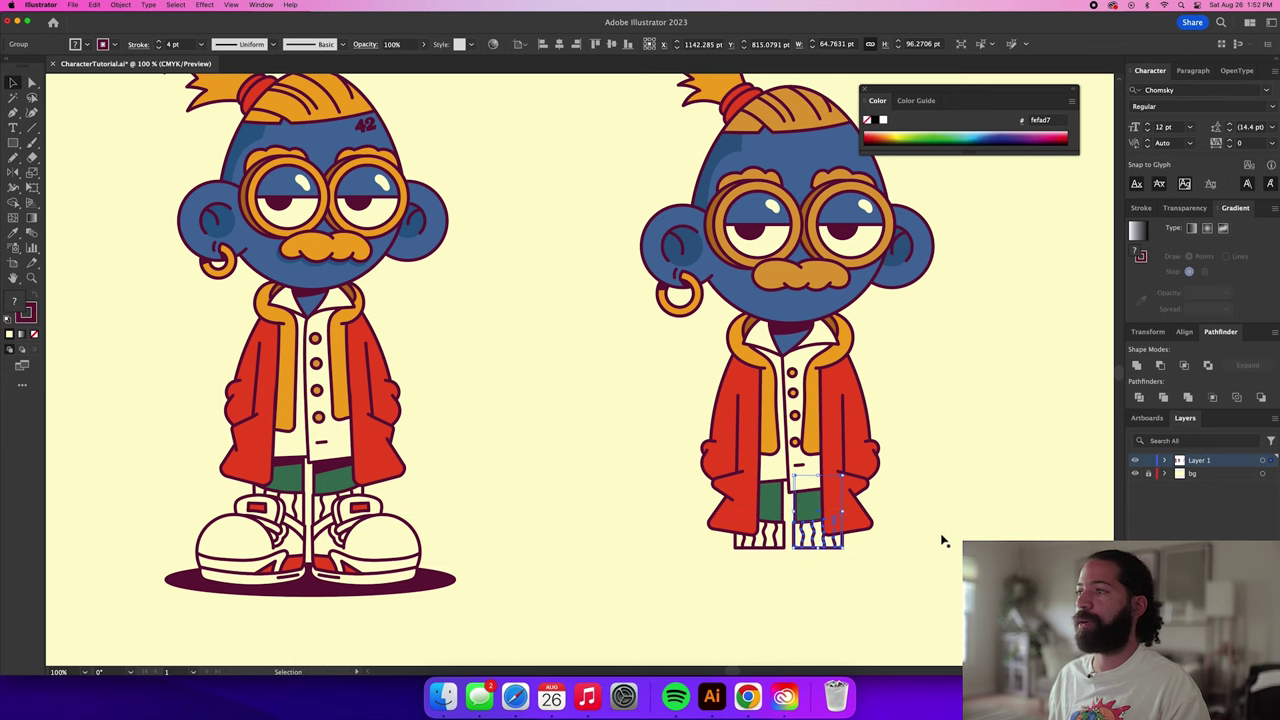
# Draw a closed shadow band across the upper edge of the left green shorts leg and fill it with the outline's dark maroon (78264c).
pyautogui.click(934, 543)
pyautogui.scroll(2, 745, 535)
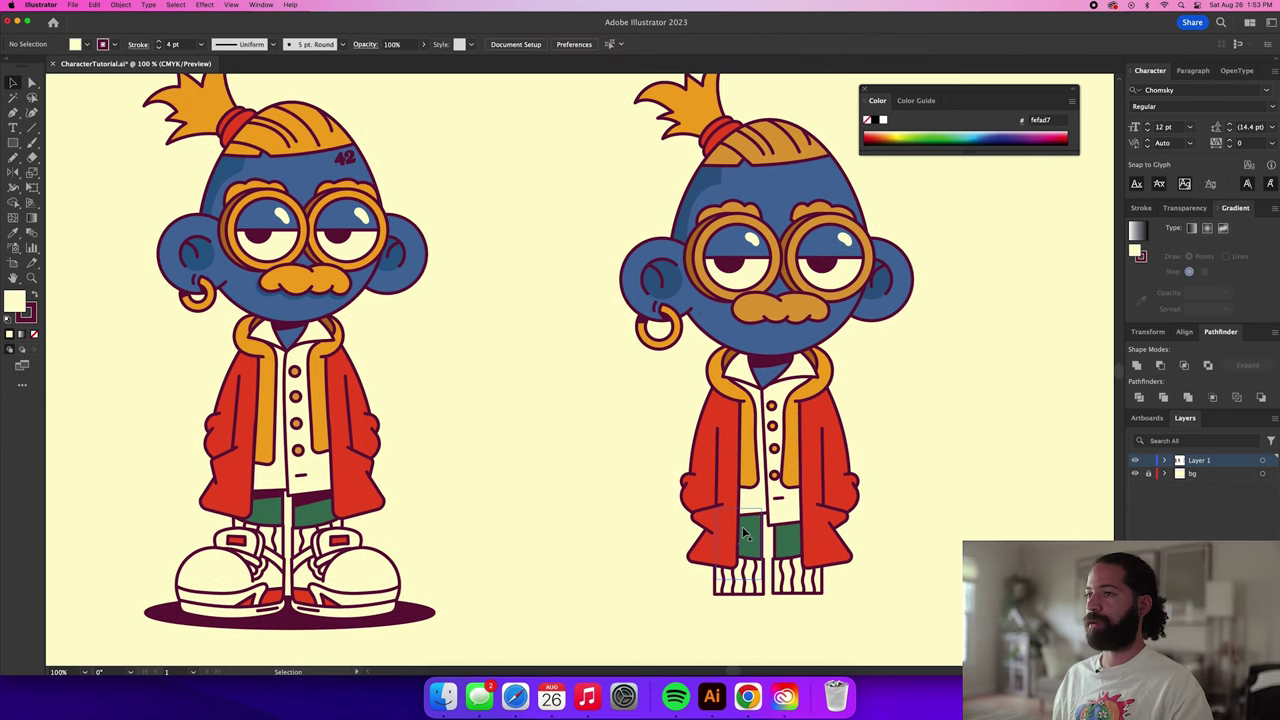
pyautogui.scroll(2, 745, 535)
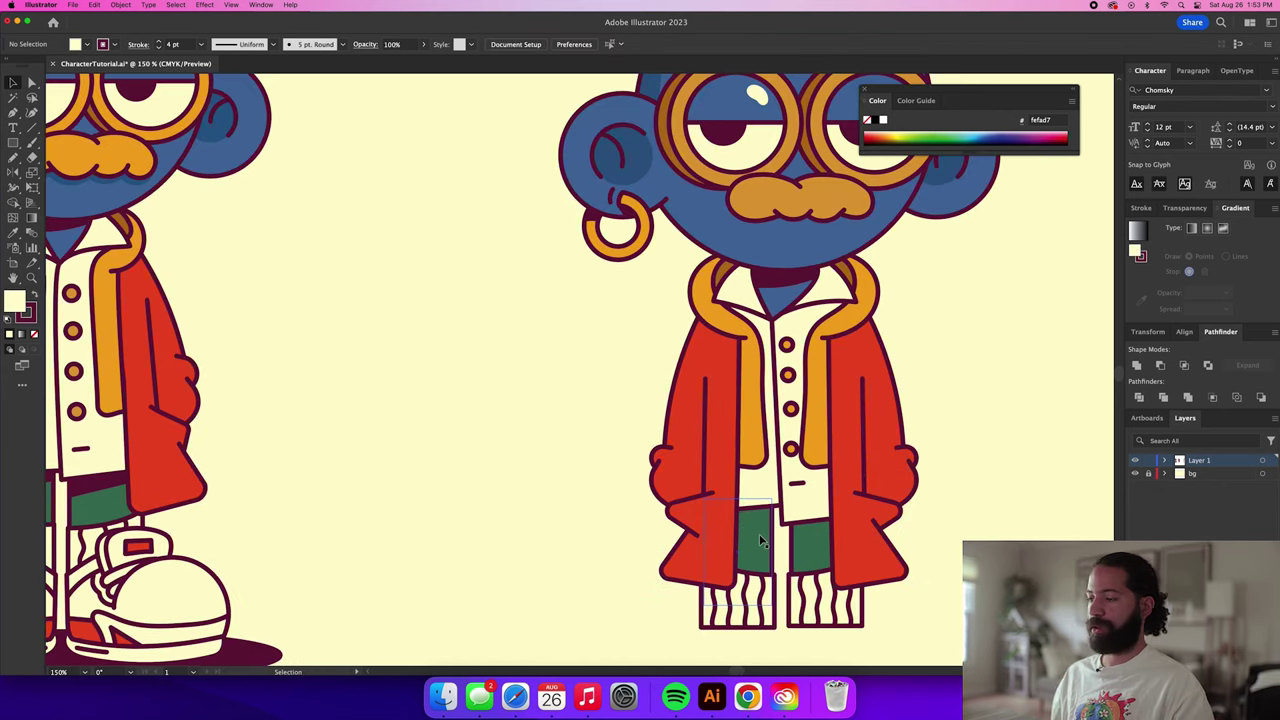
pyautogui.press('p')
pyautogui.scroll(3, 766, 523)
pyautogui.click(782, 505)
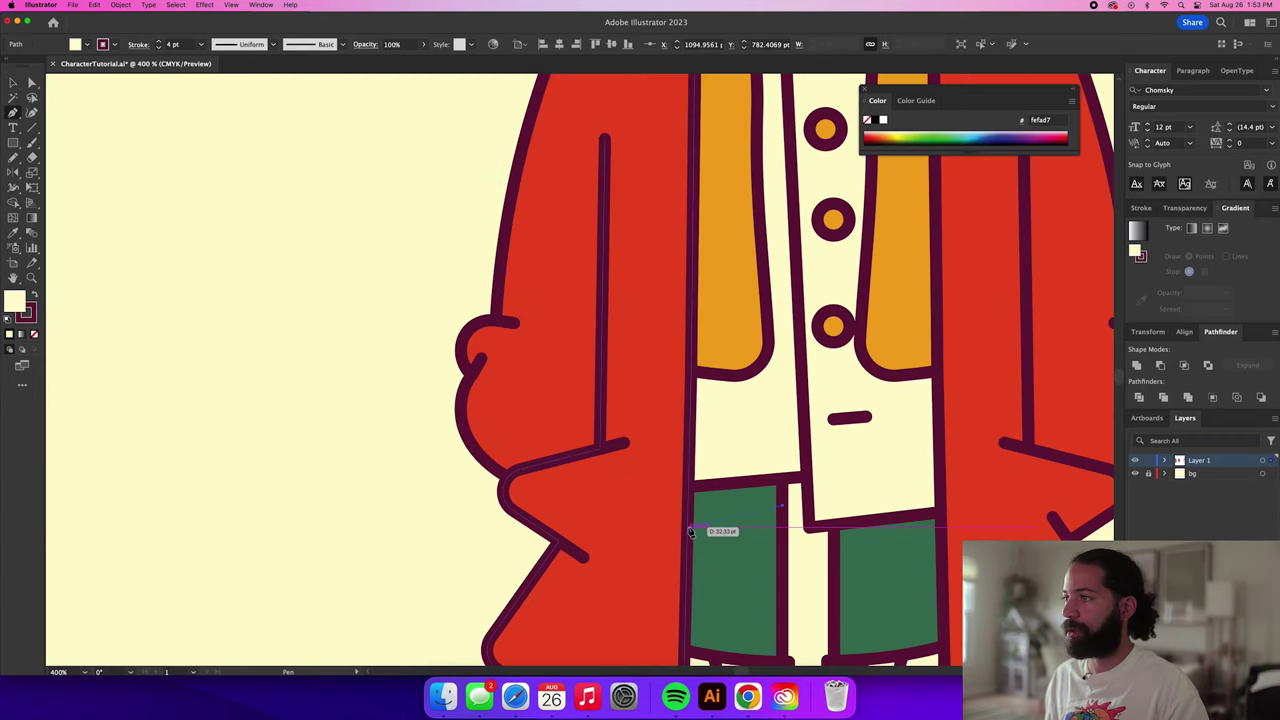
pyautogui.click(691, 528)
pyautogui.click(692, 487)
pyautogui.click(783, 484)
pyautogui.click(782, 505)
pyautogui.press('i')
pyautogui.scroll(-4, 785, 495)
pyautogui.click(788, 338)
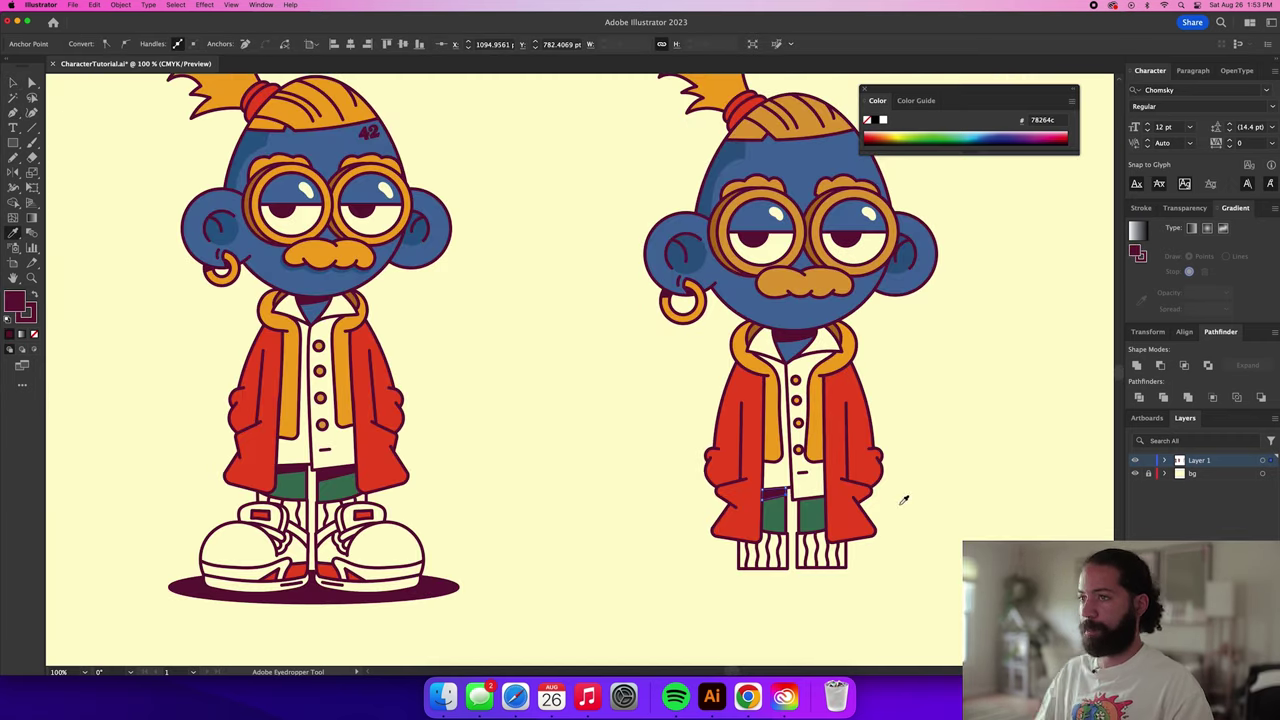
# Draw a matching dark maroon shadow band across the upper edge of the right green shorts leg, under the shirt hem, and deselect it.
pyautogui.scroll(4, 822, 510)
pyautogui.press('p')
pyautogui.click(828, 487)
pyautogui.click(750, 495)
pyautogui.click(828, 483)
pyautogui.keyDown('super'); pyautogui.click(1018, 527); pyautogui.keyUp('super')
# Draw a shoe upper about 156 by 88 pt with the Pencil tool beside the character and fill it with the sock's cream (fefad6).
pyautogui.scroll(-2, 1018, 527)
pyautogui.press('v')
pyautogui.scroll(-1, 1022, 540)
pyautogui.moveTo(1019, 547); pyautogui.dragTo(833, 510)
pyautogui.press('n')
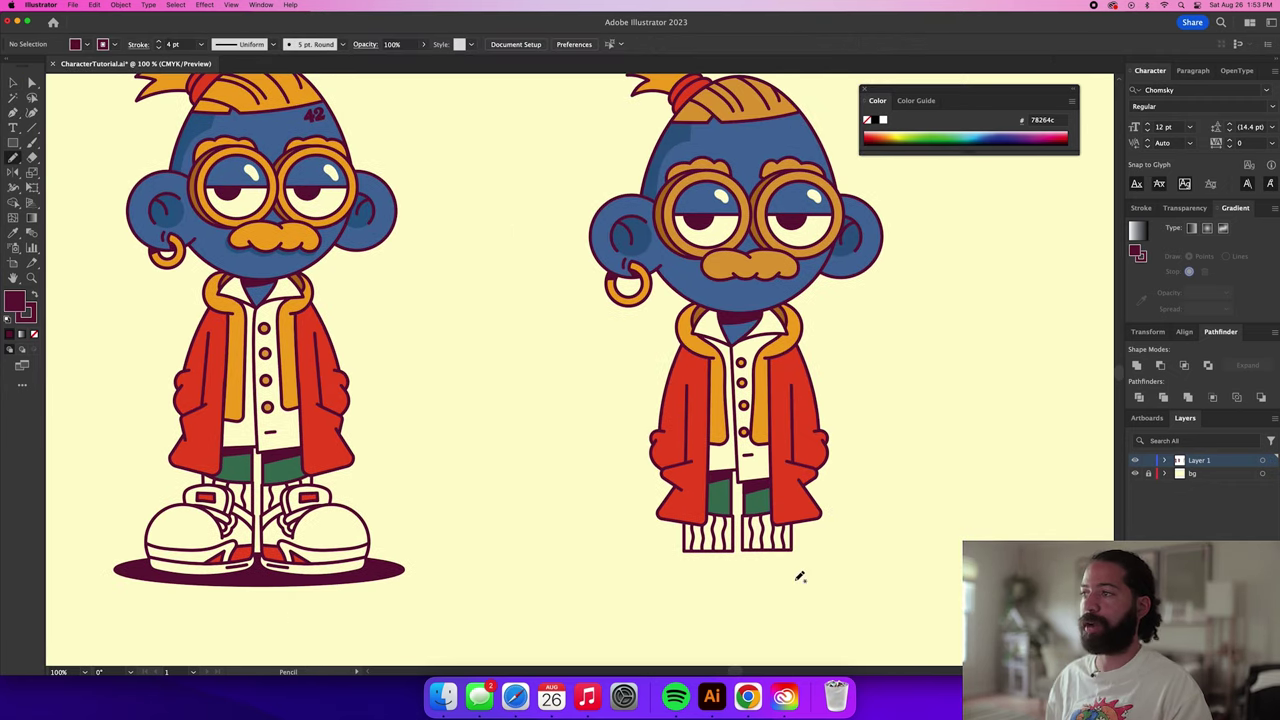
pyautogui.moveTo(821, 564); pyautogui.dragTo(739, 542)
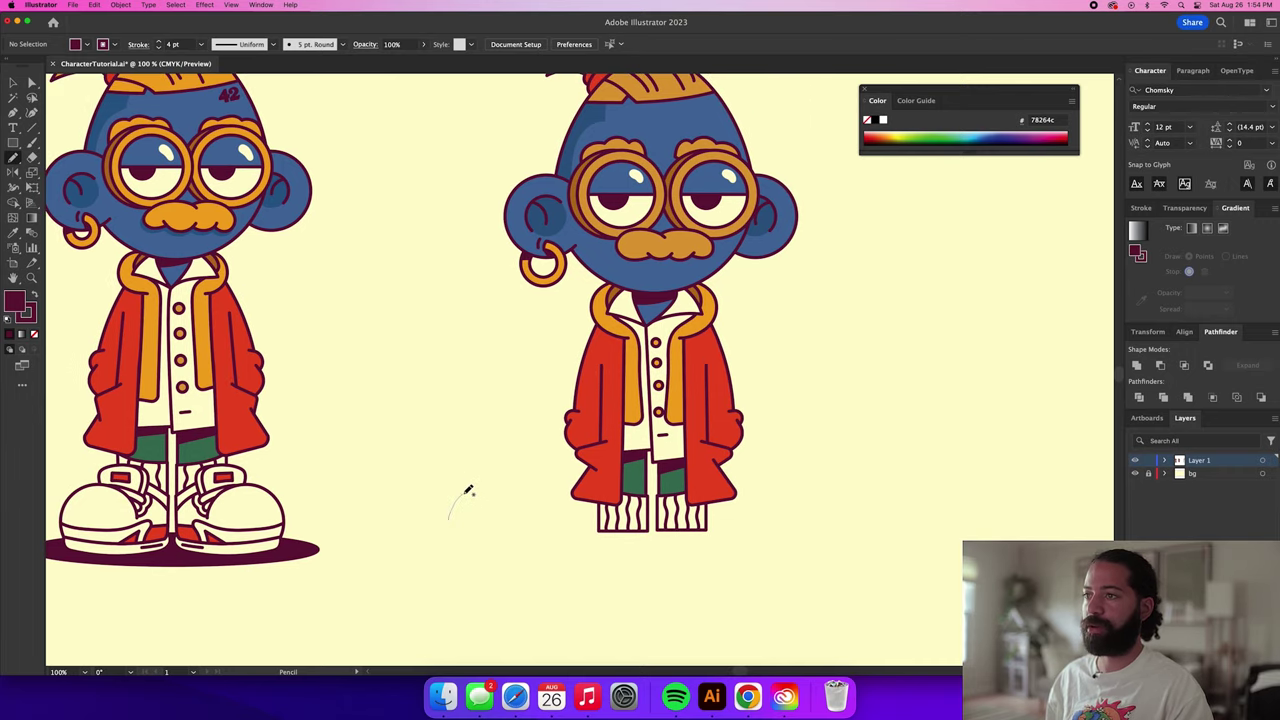
pyautogui.moveTo(519, 518); pyautogui.dragTo(517, 540)
pyautogui.moveTo(411, 545)
pyautogui.mouseDown()
pyautogui.moveTo(401, 503)
pyautogui.moveTo(457, 499)
pyautogui.mouseUp()
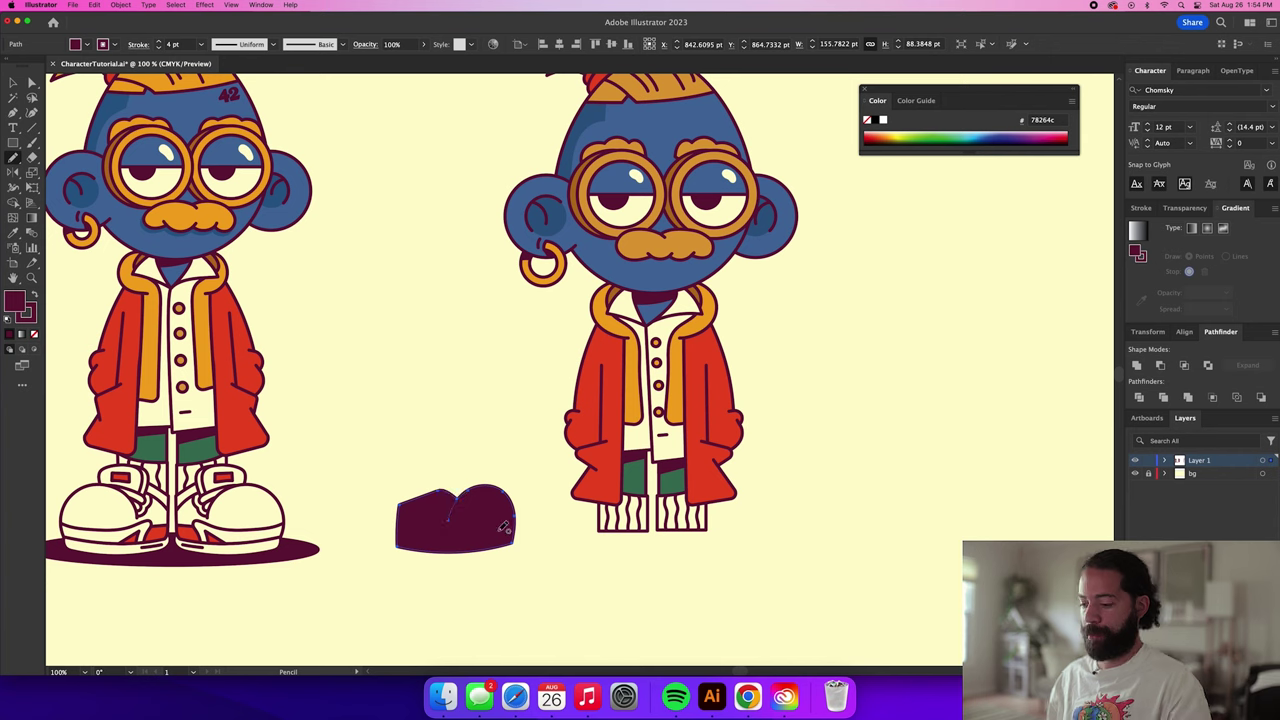
pyautogui.press('i')
pyautogui.click(606, 515)
# Delete the extra anchor point on the shoe's toe curve, and move and smooth the remaining crown point into a round dome.
pyautogui.press('p')
pyautogui.press('a')
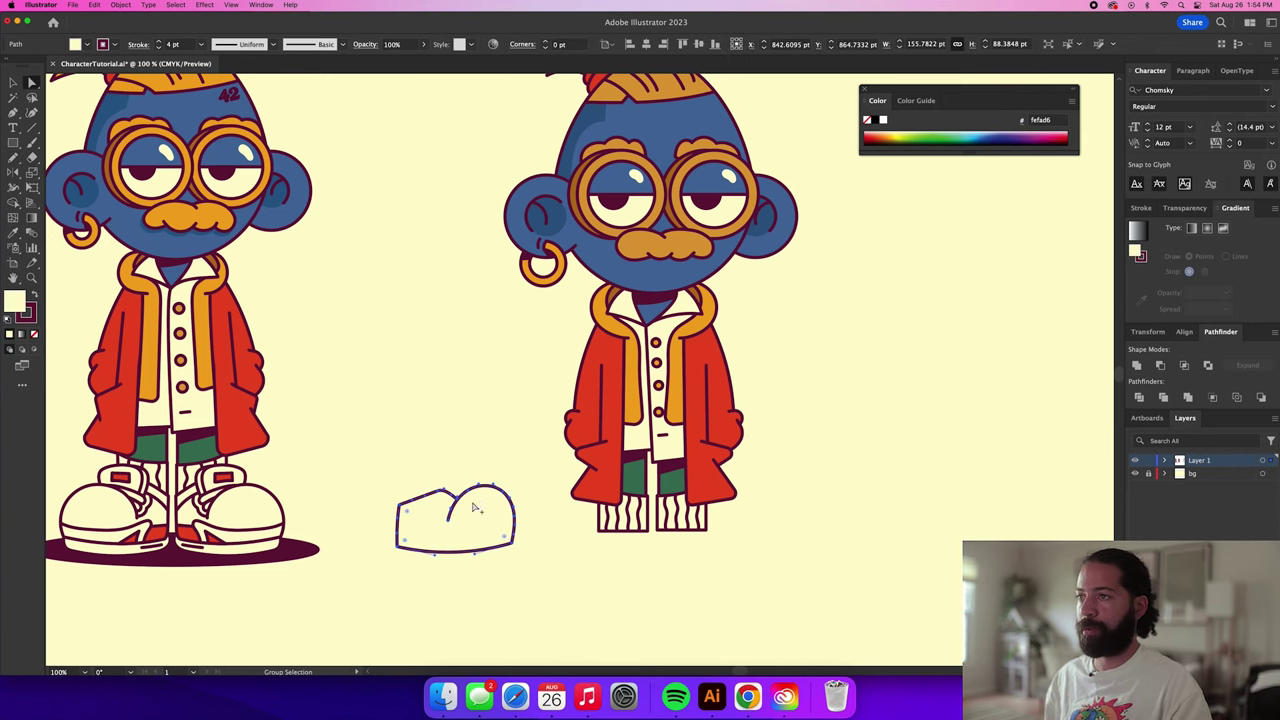
pyautogui.scroll(6, 473, 508)
pyautogui.press('p')
pyautogui.scroll(-4, 473, 508)
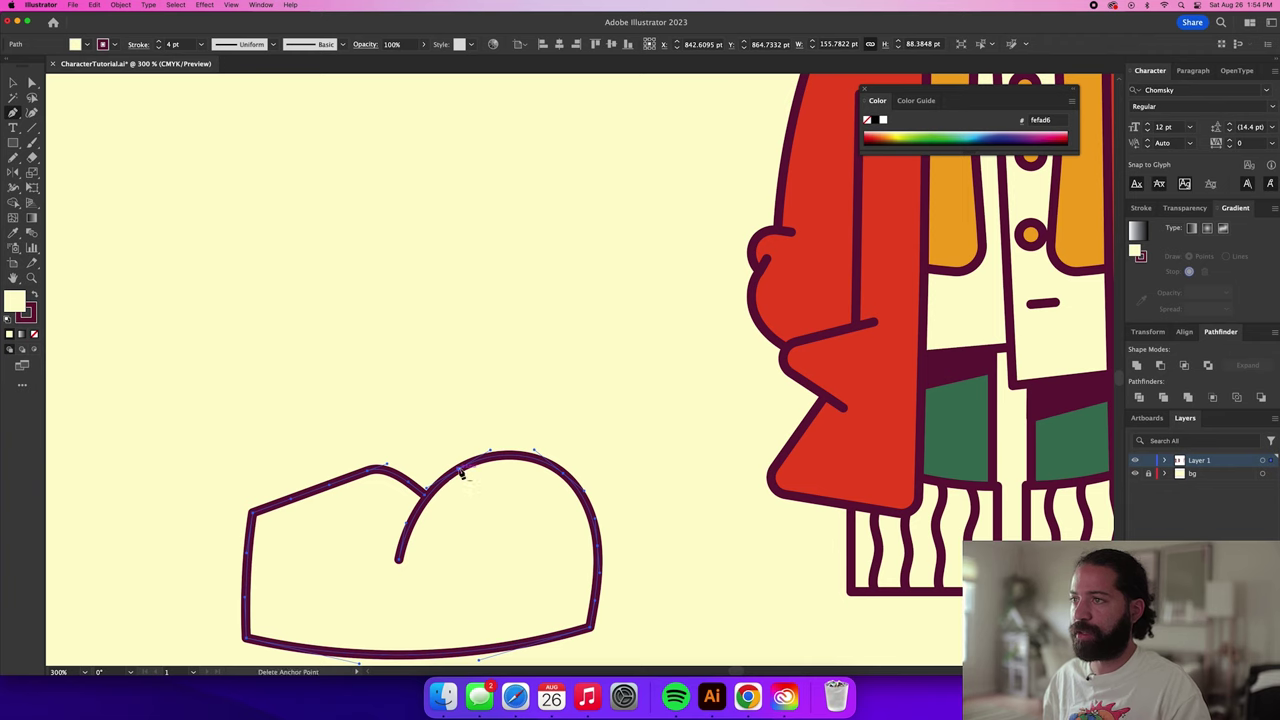
pyautogui.click(461, 473)
pyautogui.press('super+z')
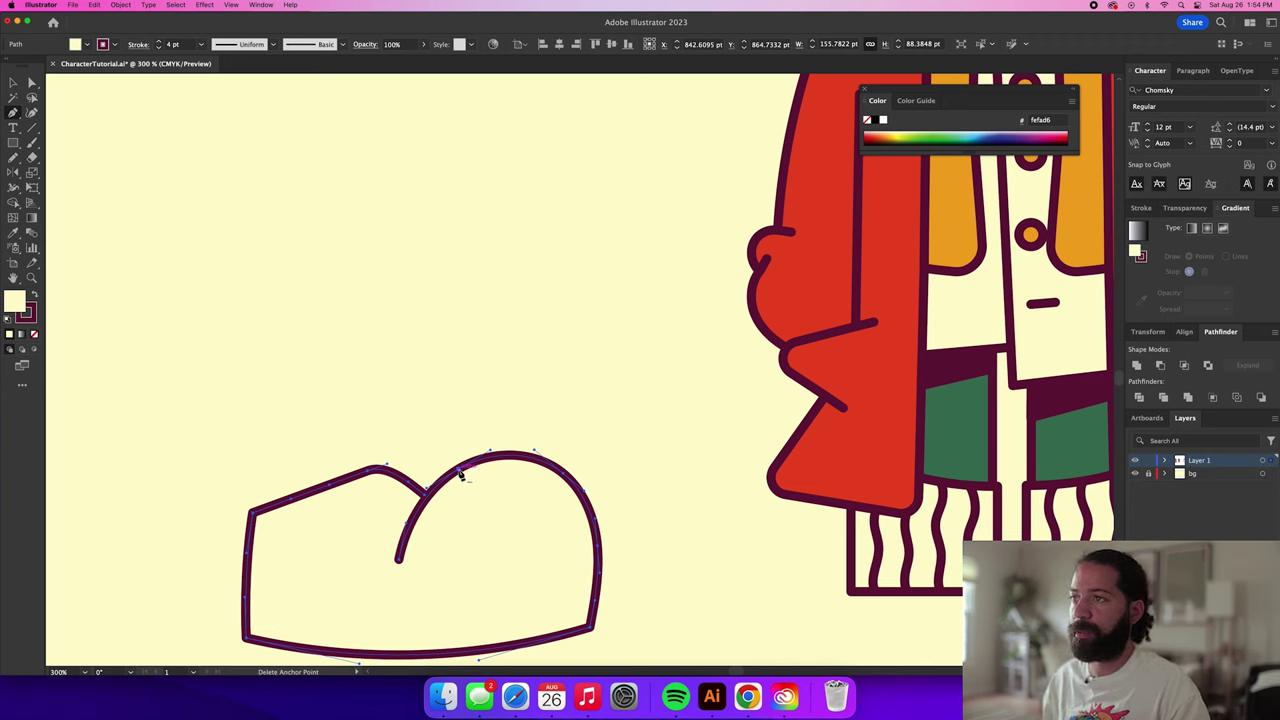
pyautogui.click(461, 474)
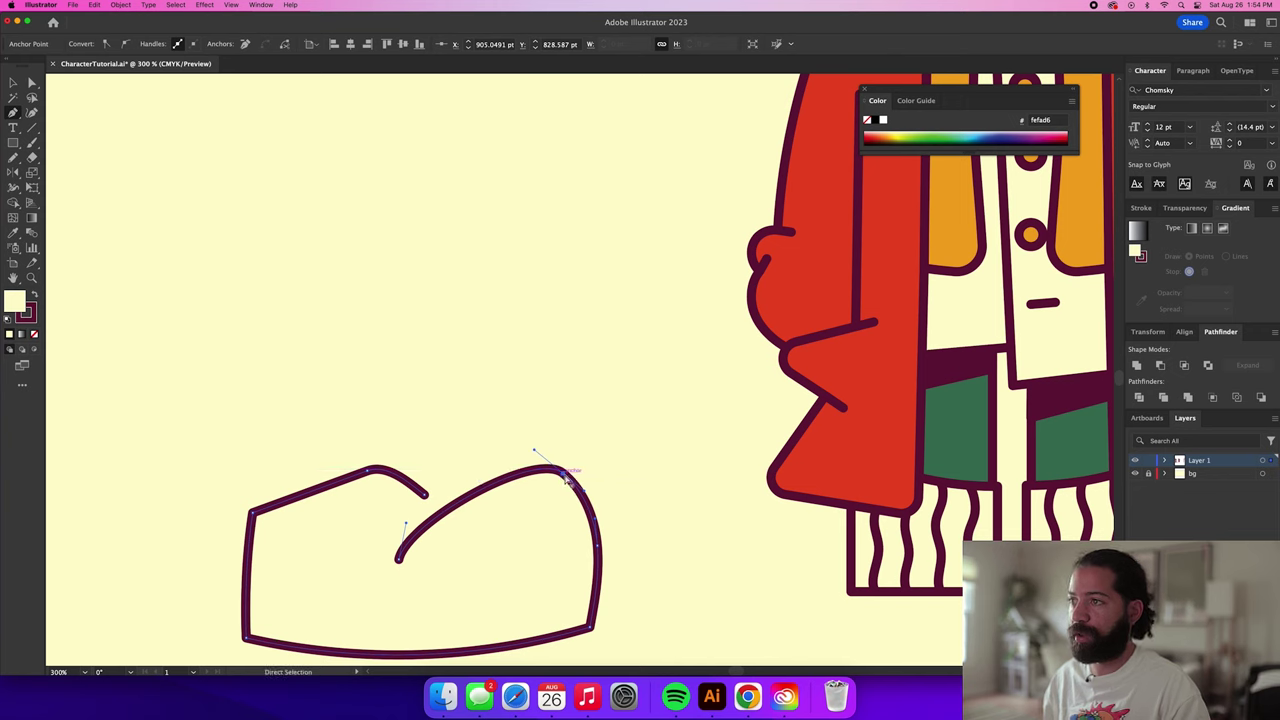
pyautogui.moveTo(565, 478); pyautogui.dragTo(515, 470)
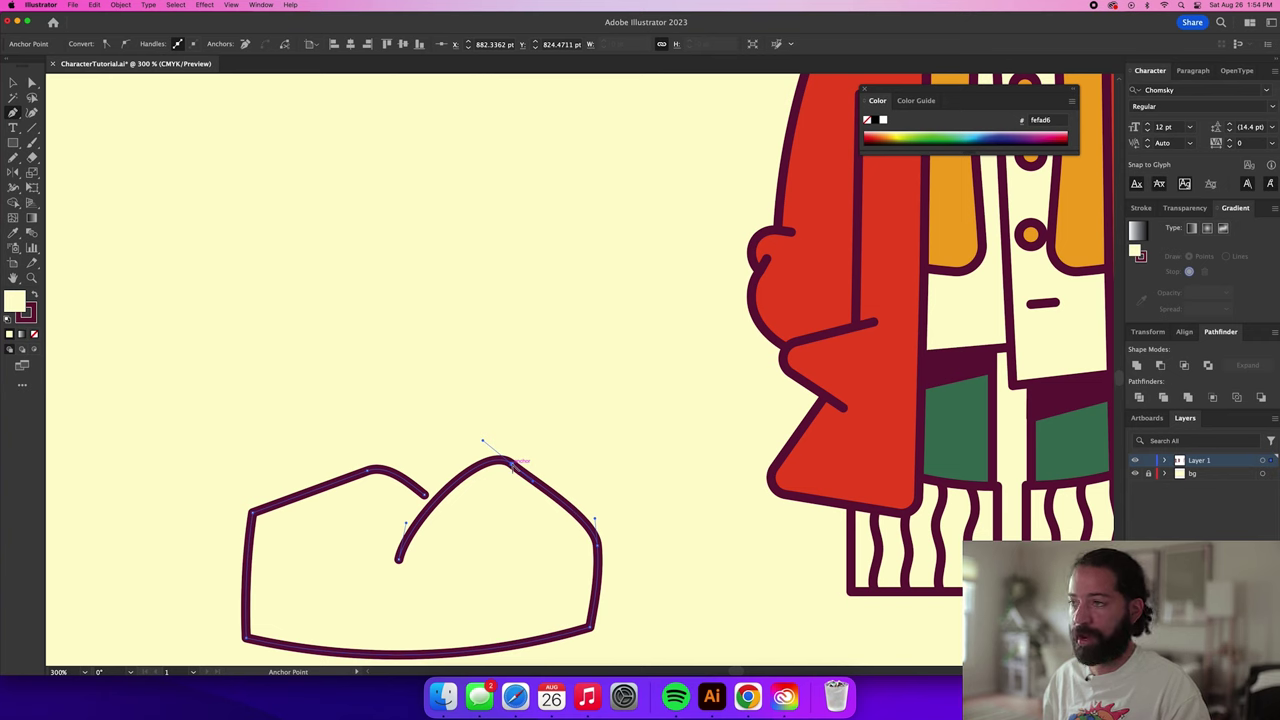
pyautogui.moveTo(512, 463)
pyautogui.mouseDown()
pyautogui.moveTo(588, 469)
pyautogui.moveTo(501, 467)
pyautogui.mouseUp()
# Round and lengthen the toe's inner crease by adjusting its end point and handle, and shift the neighbouring seam point to meet the toe curve.
pyautogui.press('a')
pyautogui.moveTo(405, 525); pyautogui.dragTo(390, 512)
pyautogui.moveTo(401, 562); pyautogui.dragTo(399, 573)
pyautogui.moveTo(392, 522); pyautogui.dragTo(388, 516)
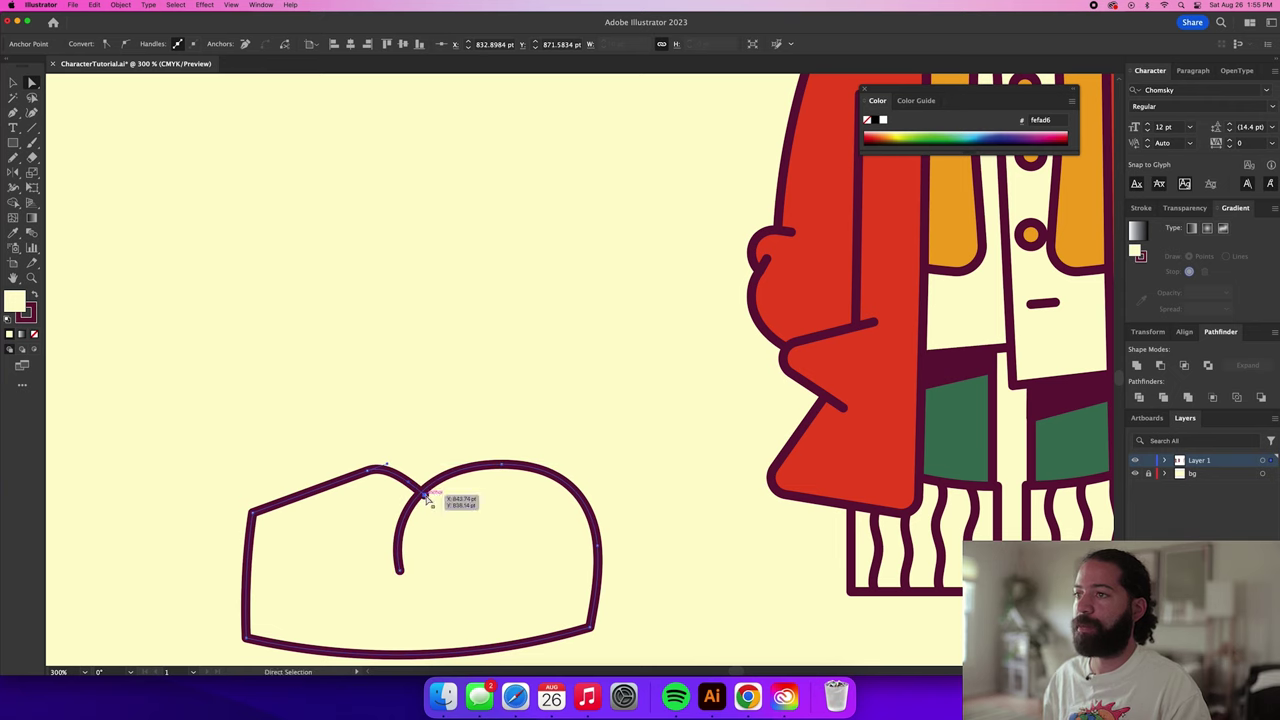
pyautogui.scroll(2, 428, 500)
pyautogui.moveTo(427, 495); pyautogui.dragTo(413, 491)
pyautogui.click(834, 469)
pyautogui.scroll(-3, 838, 480)
pyautogui.click(811, 535)
pyautogui.scroll(1, 815, 540)
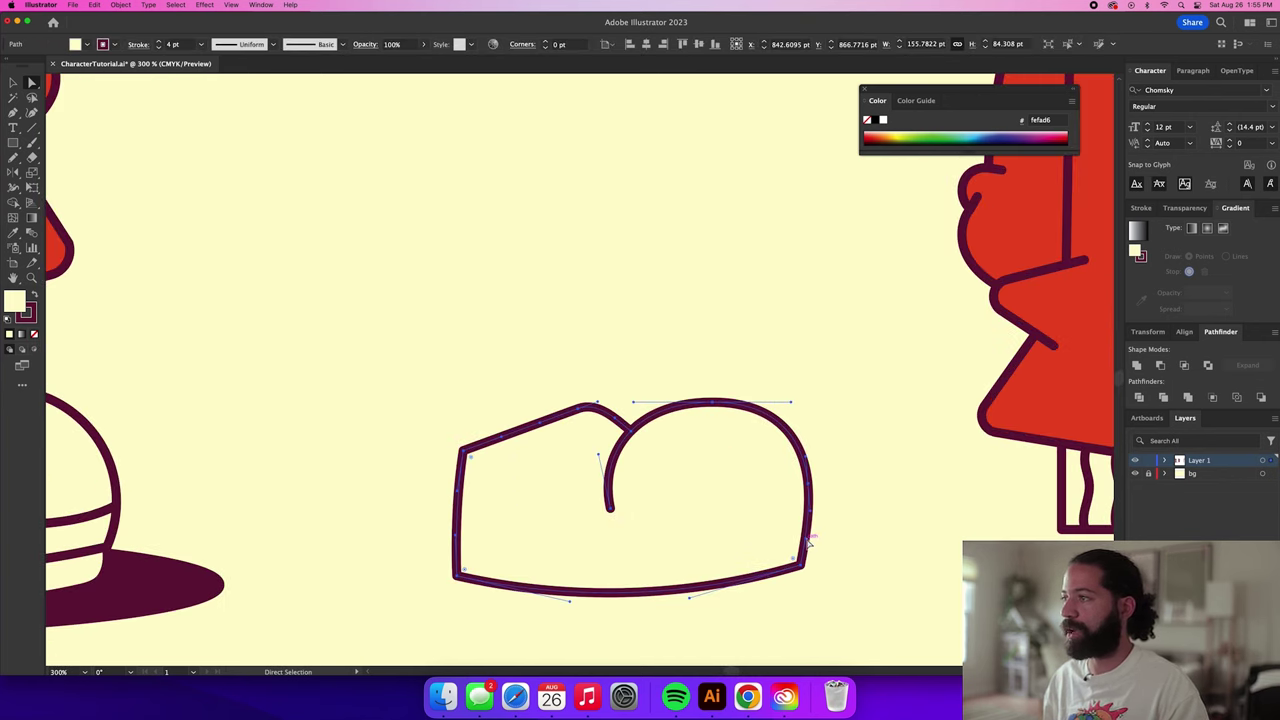
pyautogui.click(845, 485)
# Draw a rounded sole about 160 by 35 pt along the shoe's lower edge with the Pencil tool and send it behind the upper.
pyautogui.scroll(-1, 848, 491)
pyautogui.moveTo(741, 483); pyautogui.dragTo(794, 434)
pyautogui.press('n')
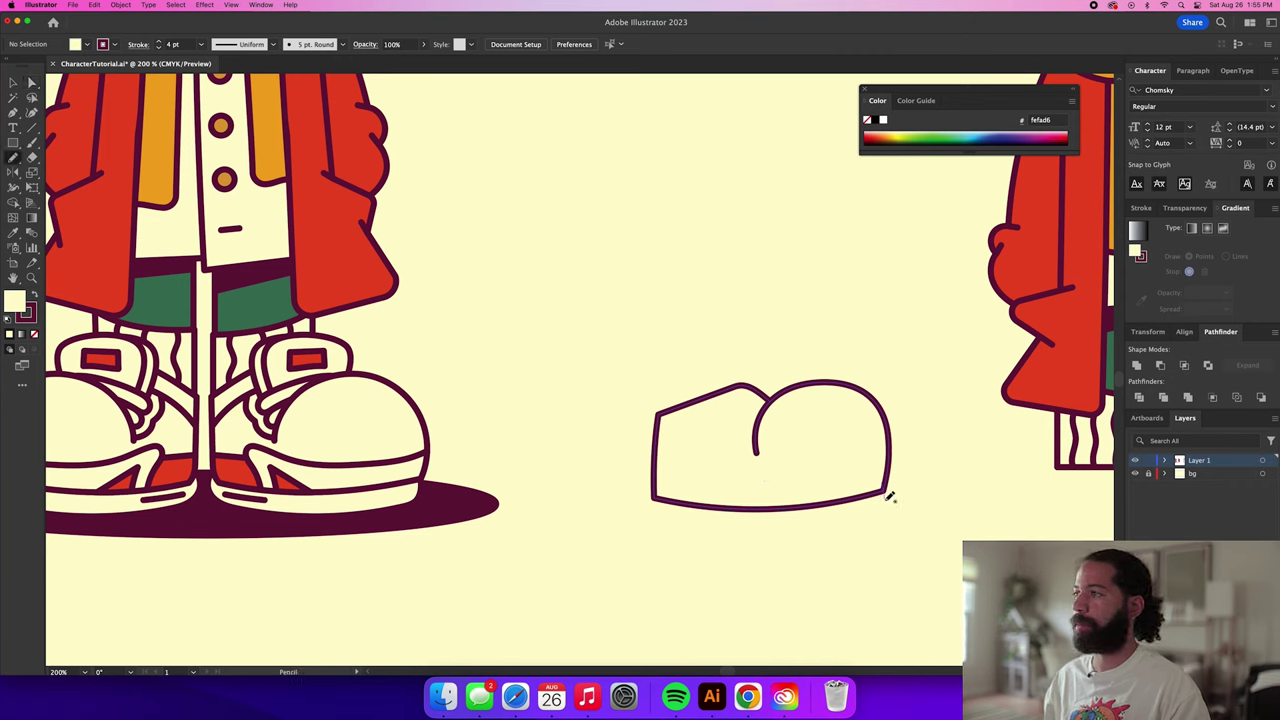
pyautogui.moveTo(842, 516); pyautogui.dragTo(815, 517)
pyautogui.press('super+z')
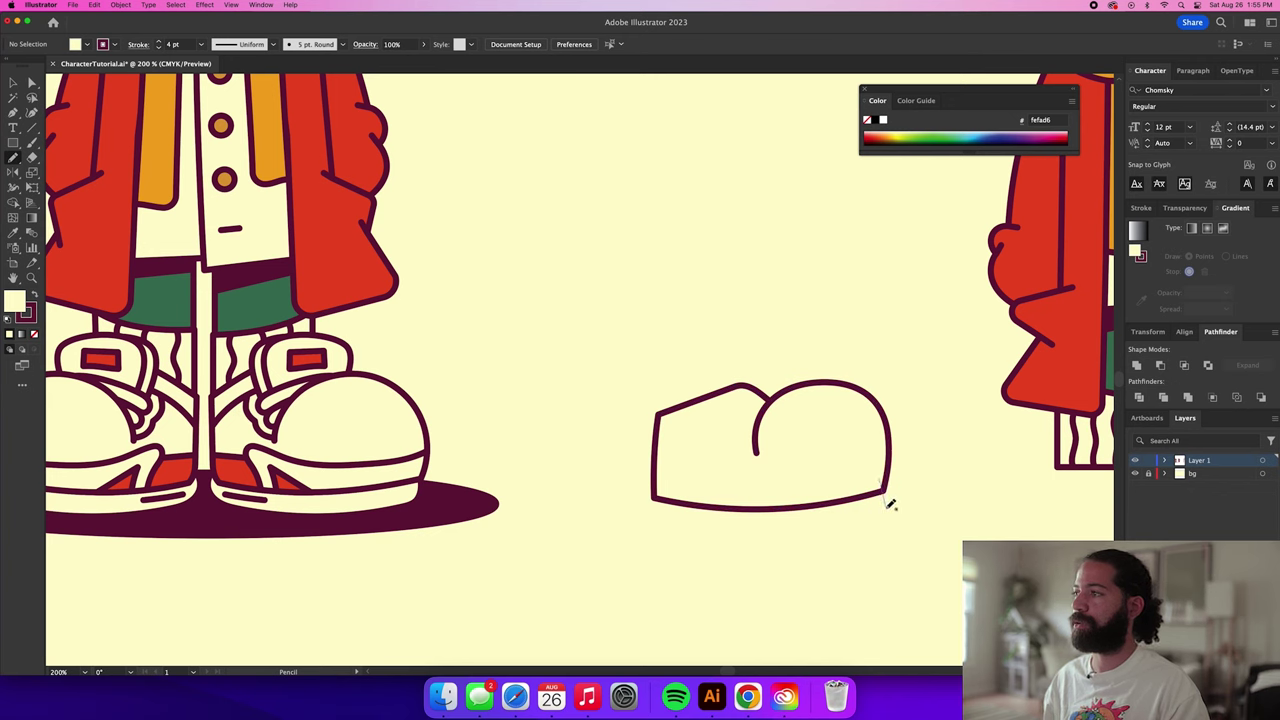
pyautogui.moveTo(874, 519); pyautogui.dragTo(771, 530)
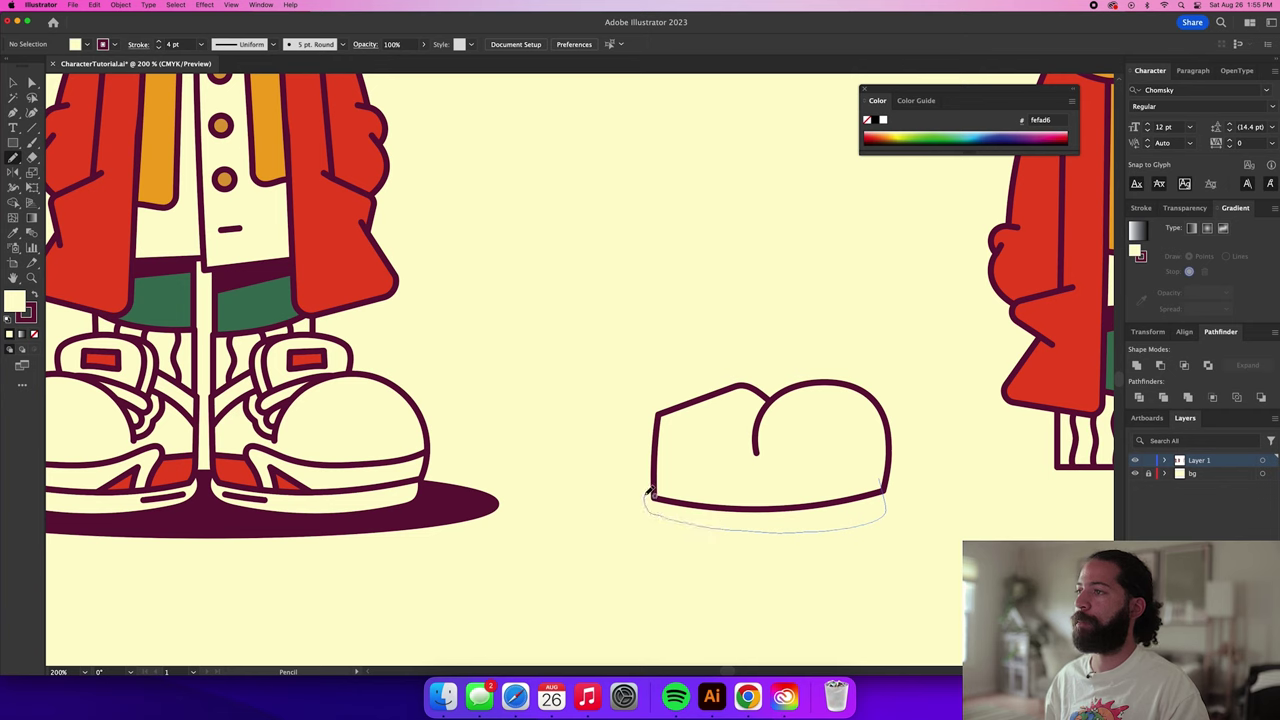
pyautogui.moveTo(662, 482); pyautogui.dragTo(792, 490)
pyautogui.moveTo(879, 477); pyautogui.dragTo(881, 477)
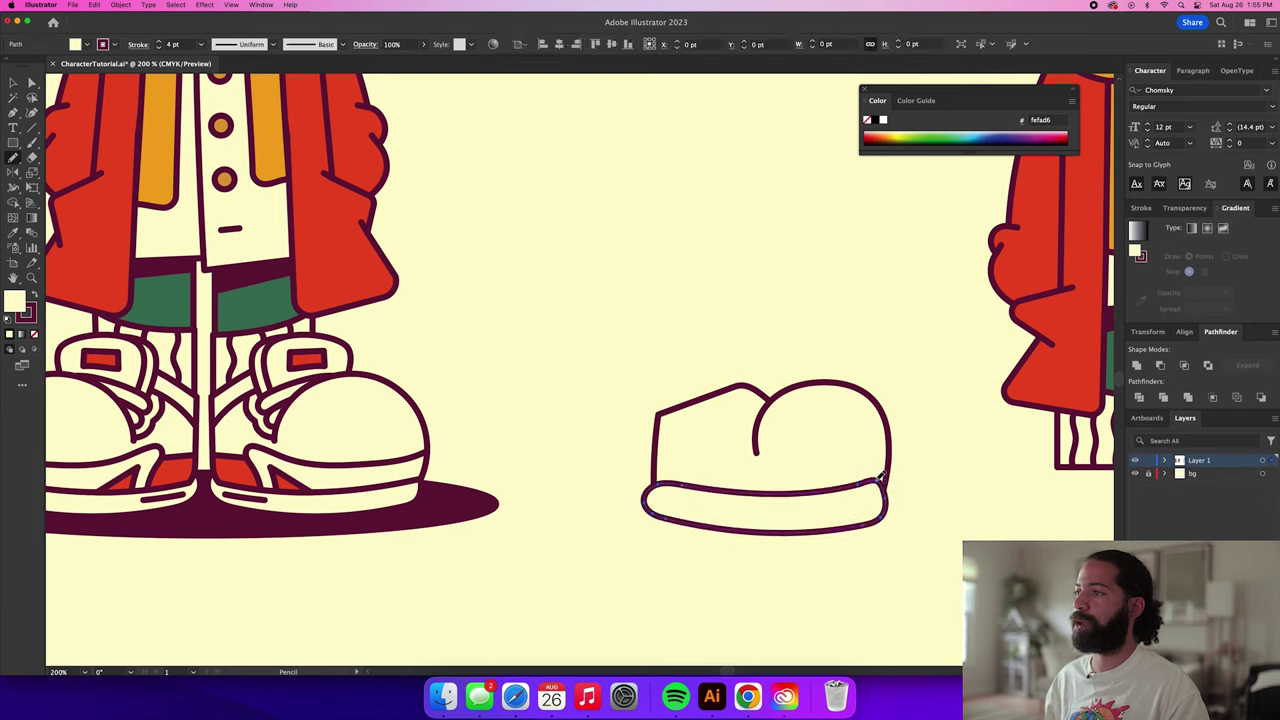
pyautogui.press('a')
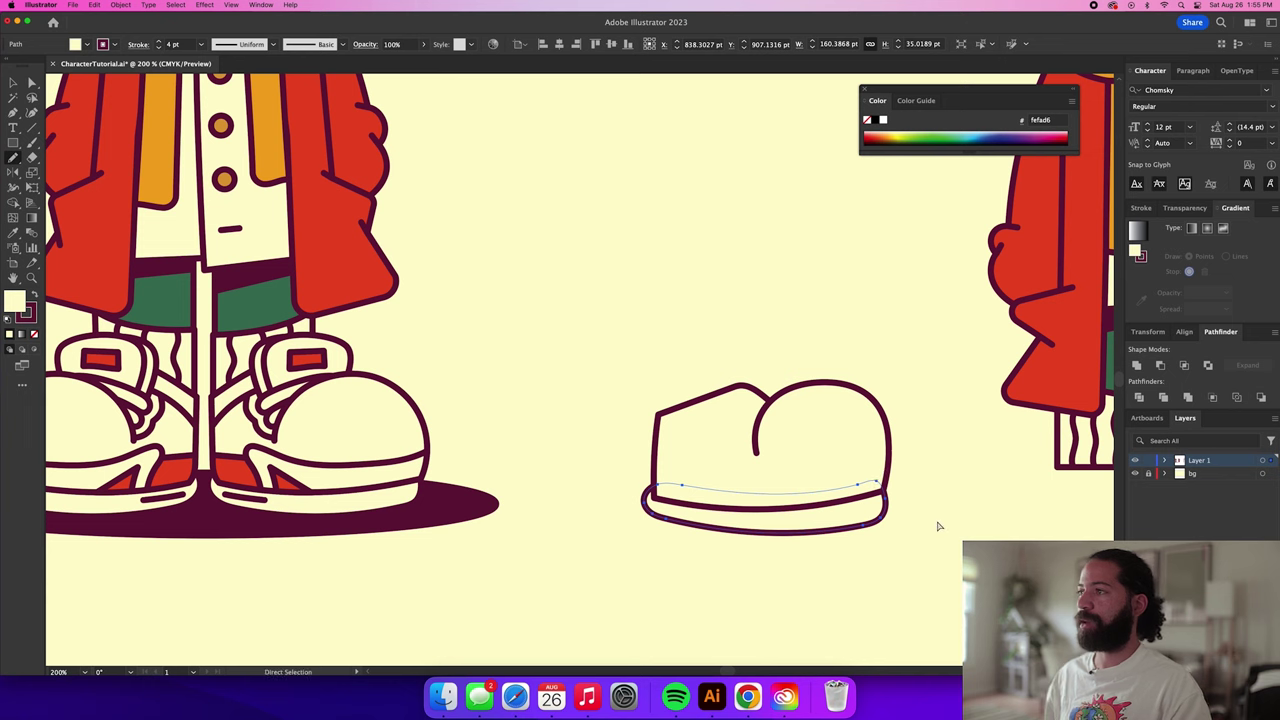
pyautogui.click(938, 526)
# Draw a slim rounded lace loop across the shoe's upper seam with the Pencil tool and duplicate it just below.
pyautogui.press('n')
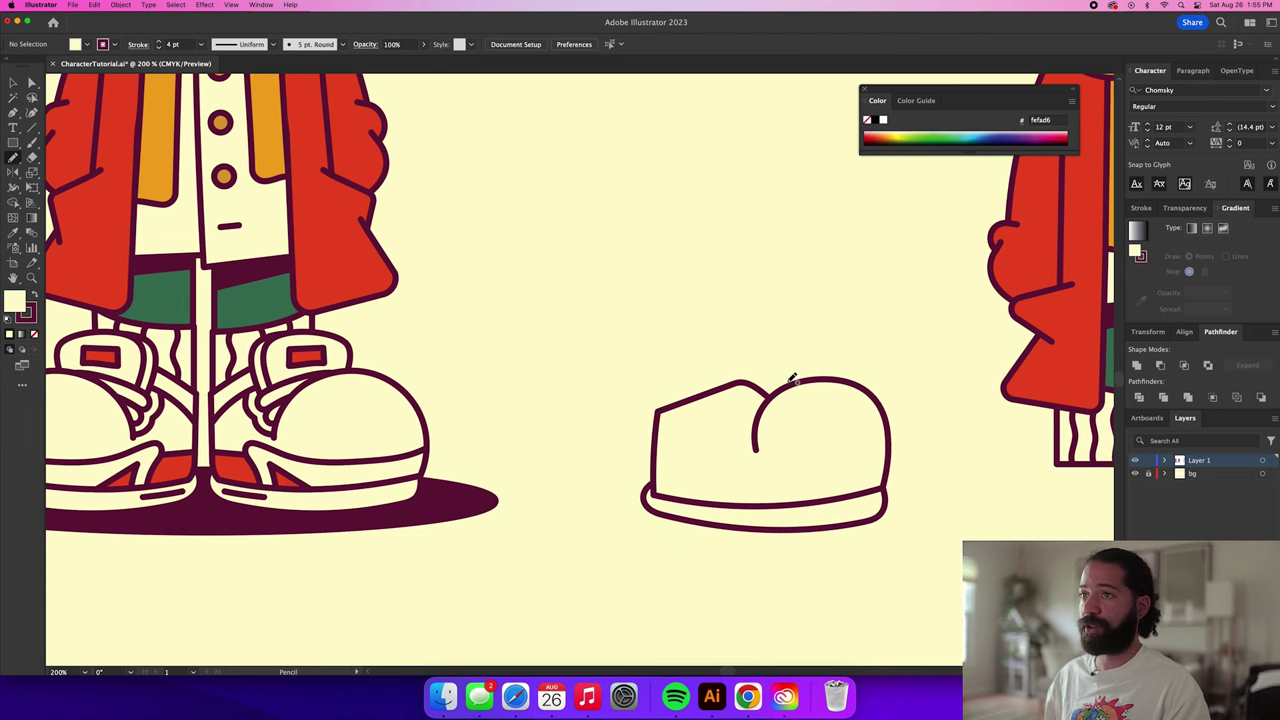
pyautogui.moveTo(757, 389); pyautogui.dragTo(738, 399)
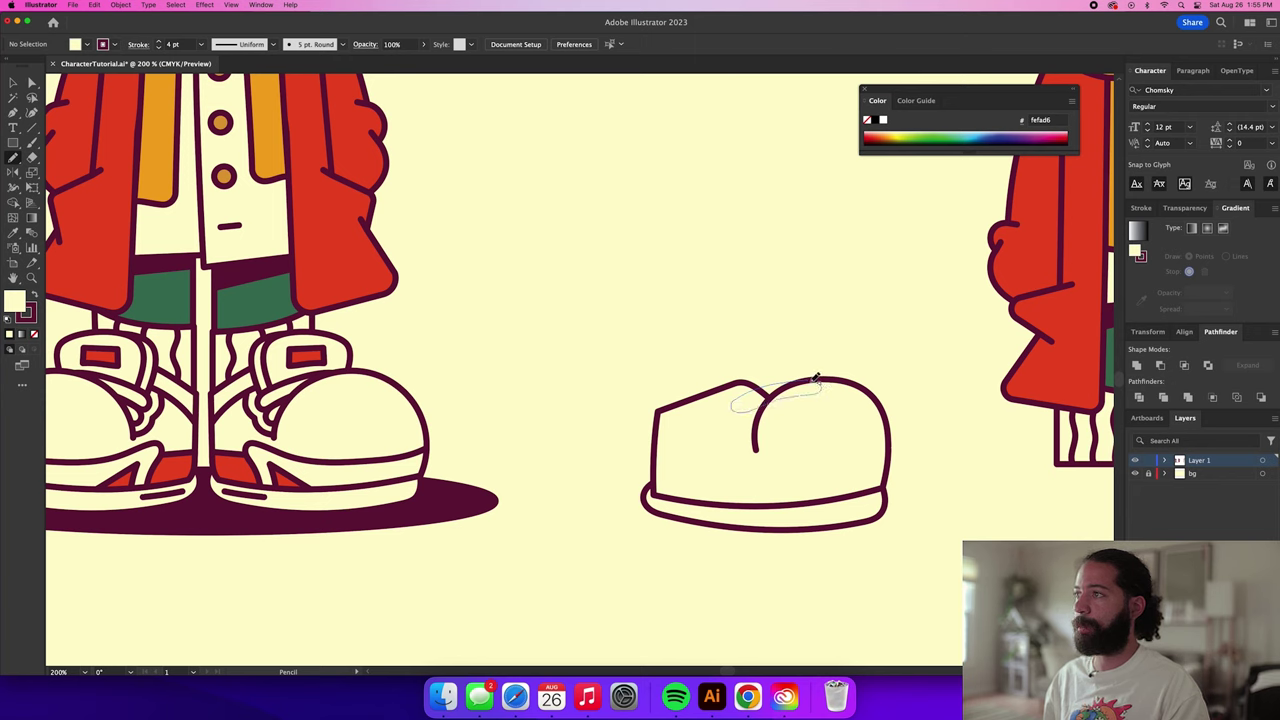
pyautogui.moveTo(817, 378); pyautogui.dragTo(817, 378)
pyautogui.press('v')
pyautogui.click(786, 343)
pyautogui.moveTo(770, 397); pyautogui.dragTo(812, 412)
pyautogui.click(866, 433)
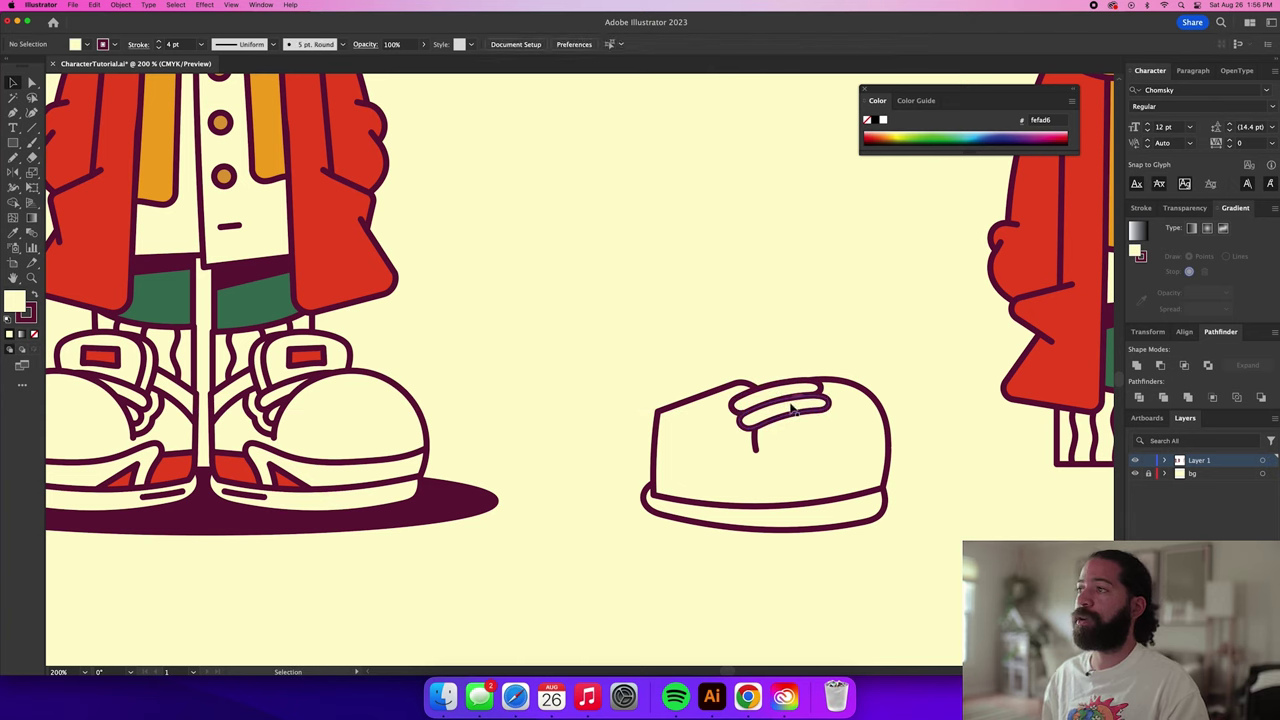
# Place a copy of the shoe upper in front of the laces and delete its tongue and heel anchor points, leaving only the toe cap.
pyautogui.click(860, 428)
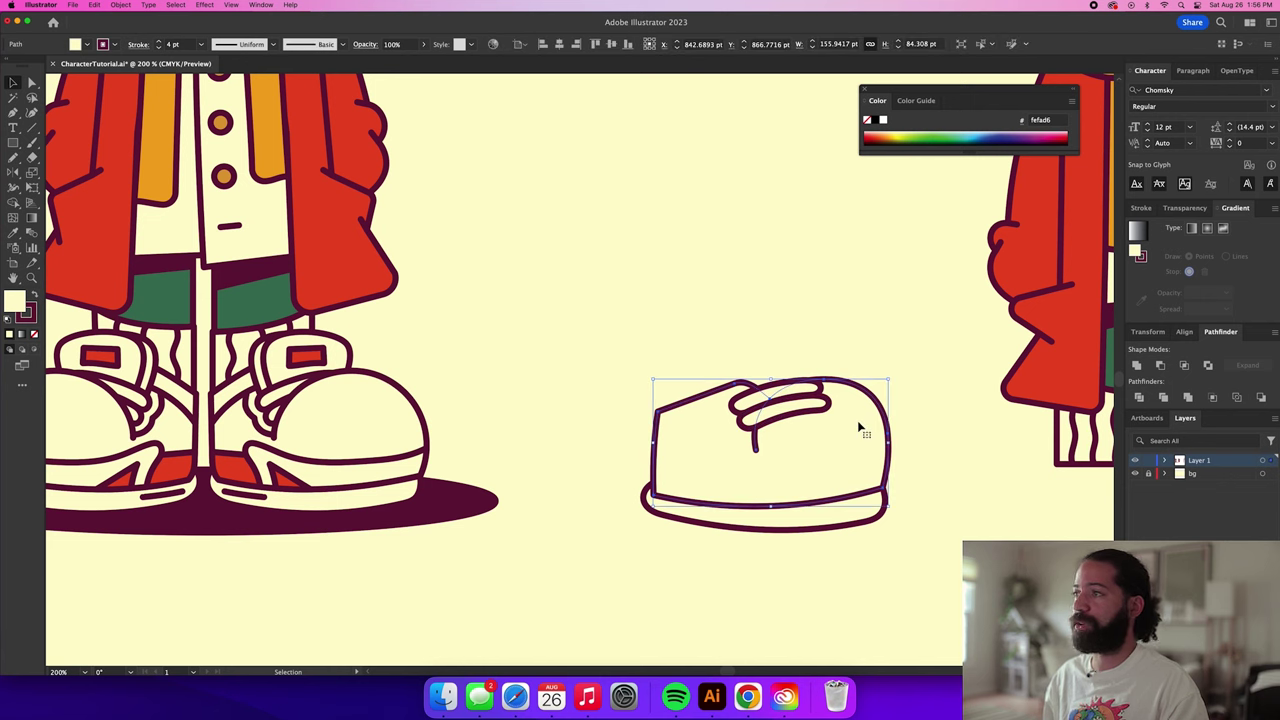
pyautogui.press('super+shift+]')
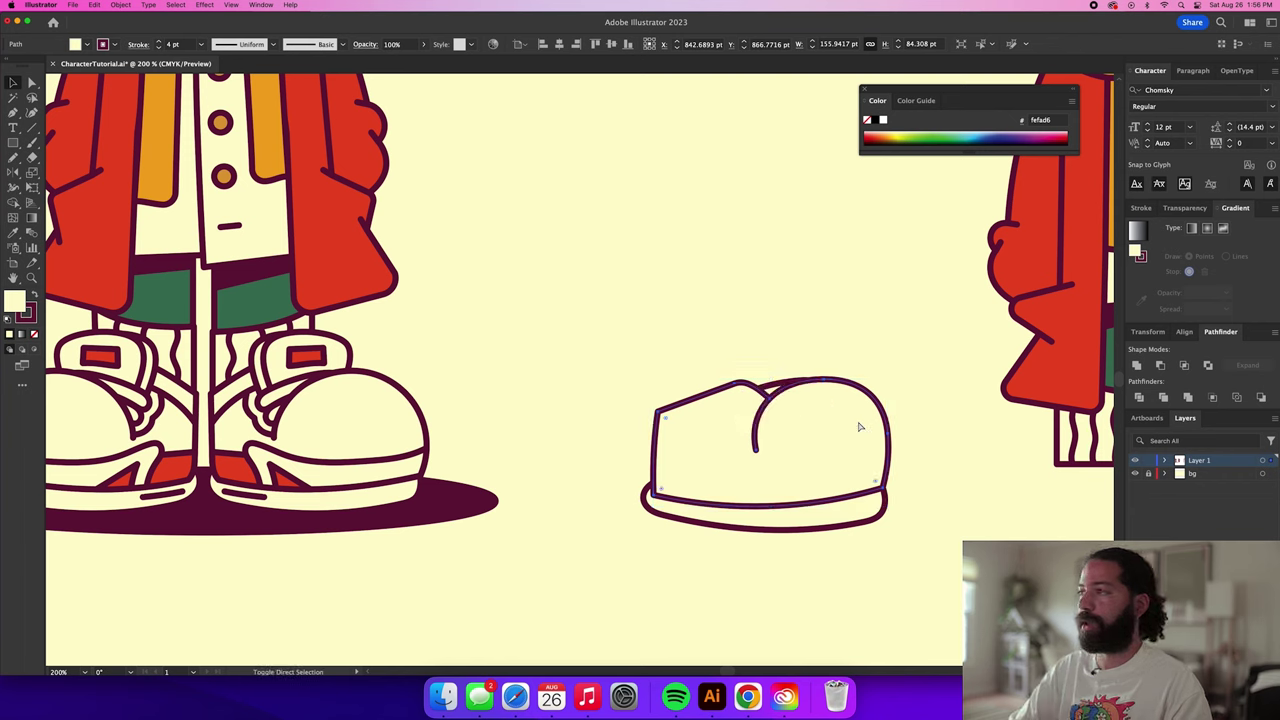
pyautogui.press('a')
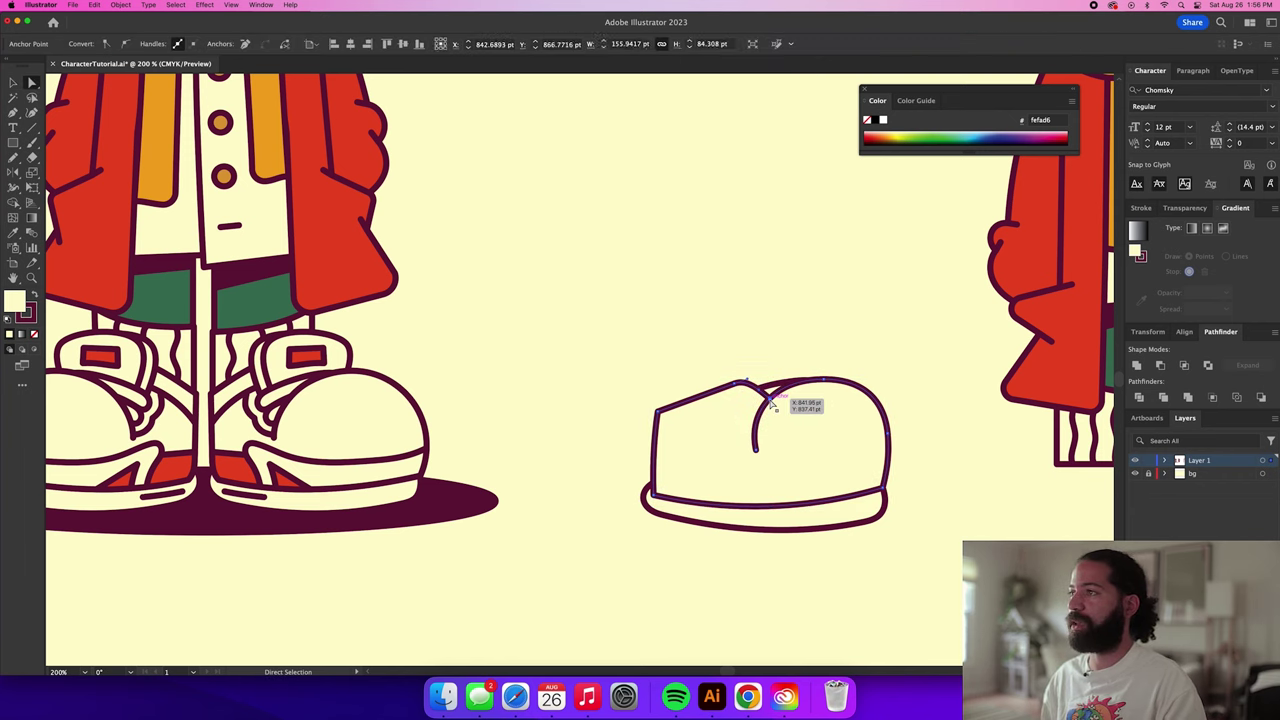
pyautogui.click(739, 382)
pyautogui.press('BackSpace')
pyautogui.click(658, 410)
pyautogui.press('BackSpace')
pyautogui.click(655, 493)
pyautogui.press('BackSpace')
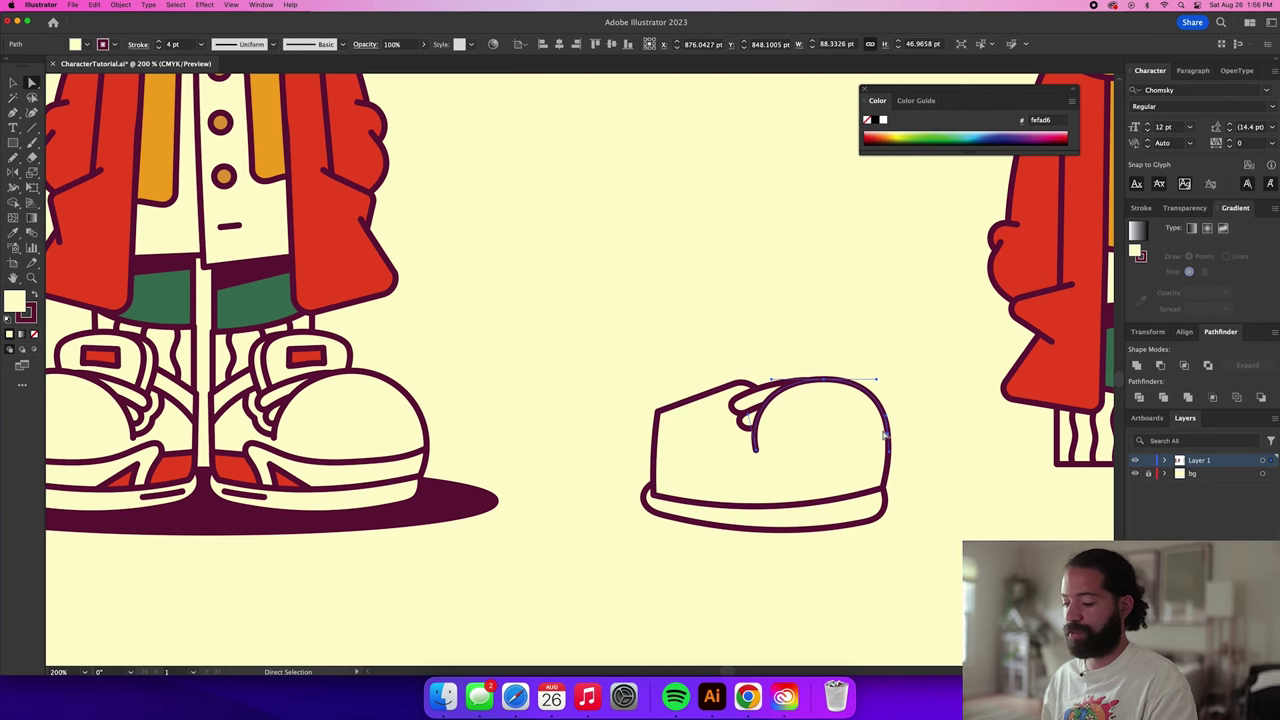
pyautogui.press('v')
pyautogui.click(842, 420)
pyautogui.moveTo(842, 420); pyautogui.dragTo(834, 287)
pyautogui.press('super+z')
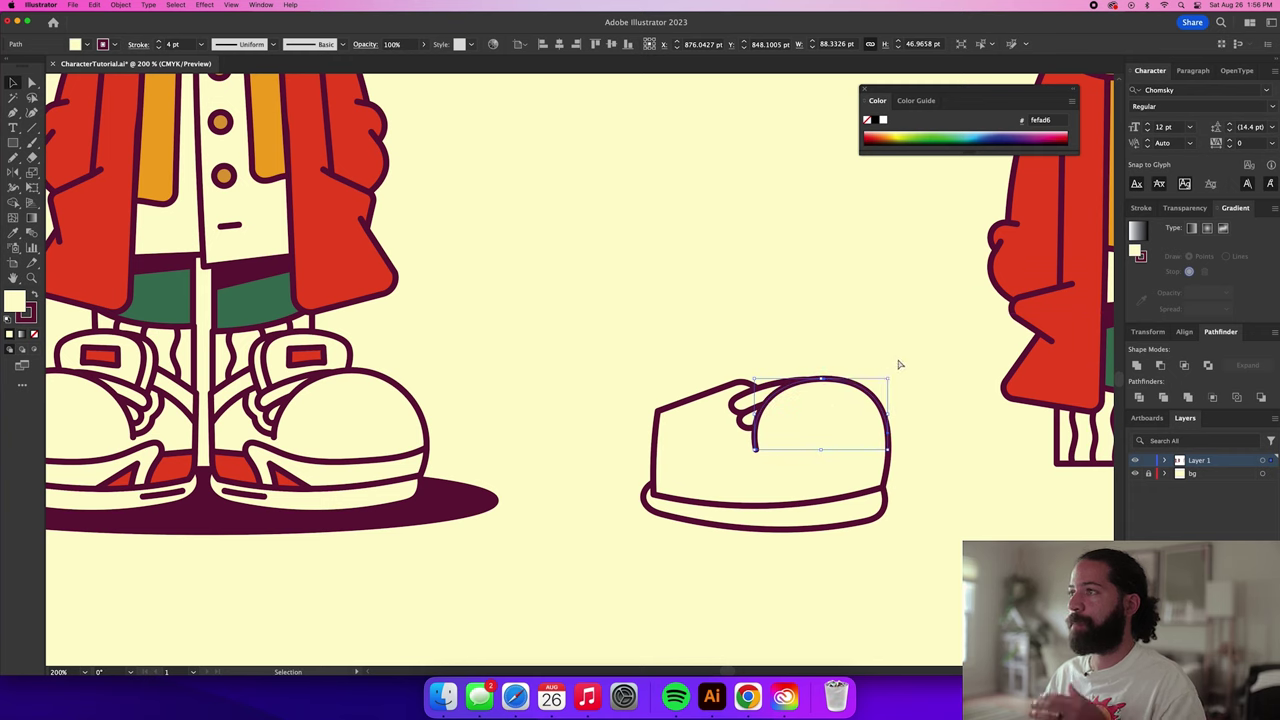
# Select the two lace loops and slightly adjust their position behind the toe cap.
pyautogui.click(750, 412)
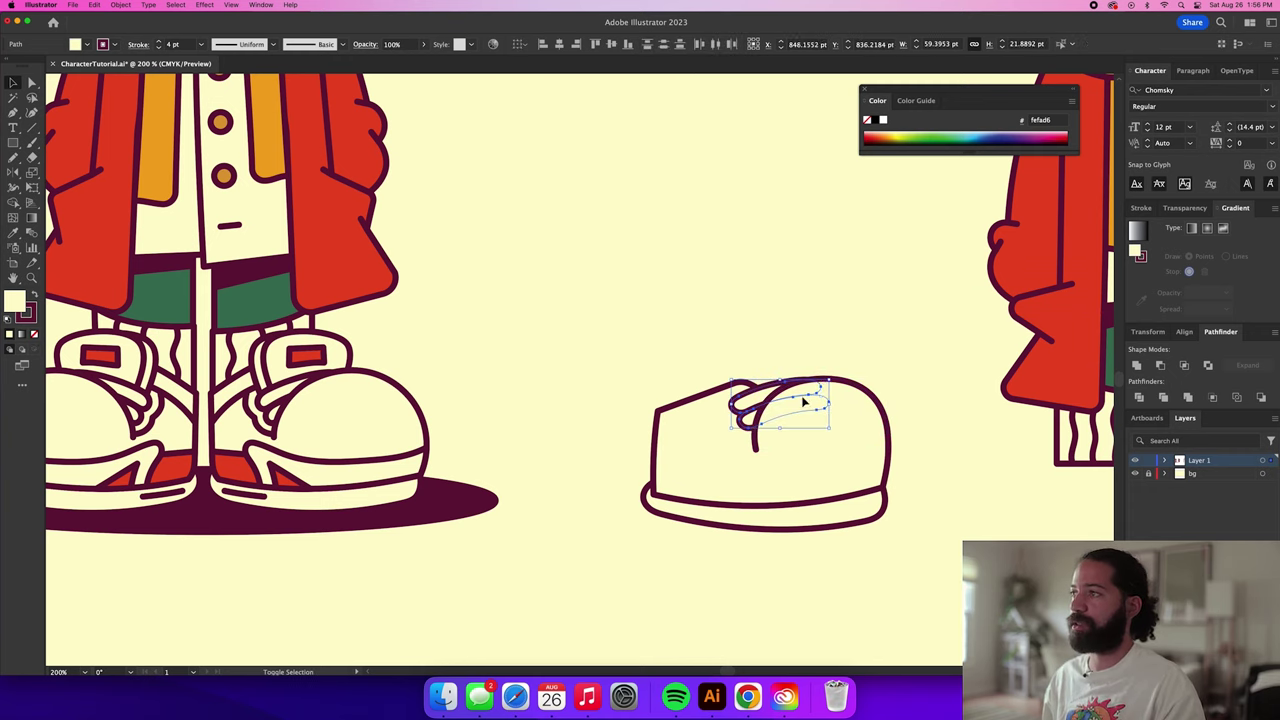
pyautogui.moveTo(836, 379); pyautogui.dragTo(854, 387)
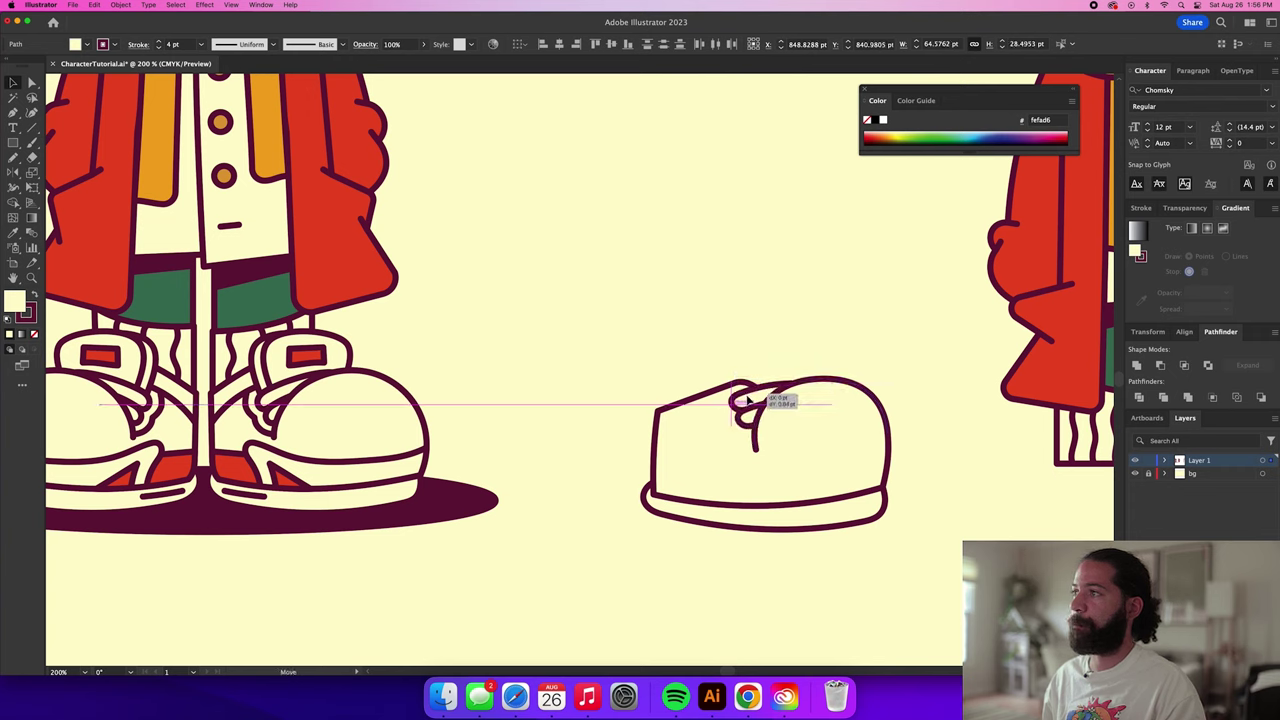
pyautogui.click(891, 340)
# Draw a rounded shoe tongue about 64 by 41 pt above the laces with the Pen tool and send it behind the shoe.
pyautogui.press('n')
pyautogui.press('p')
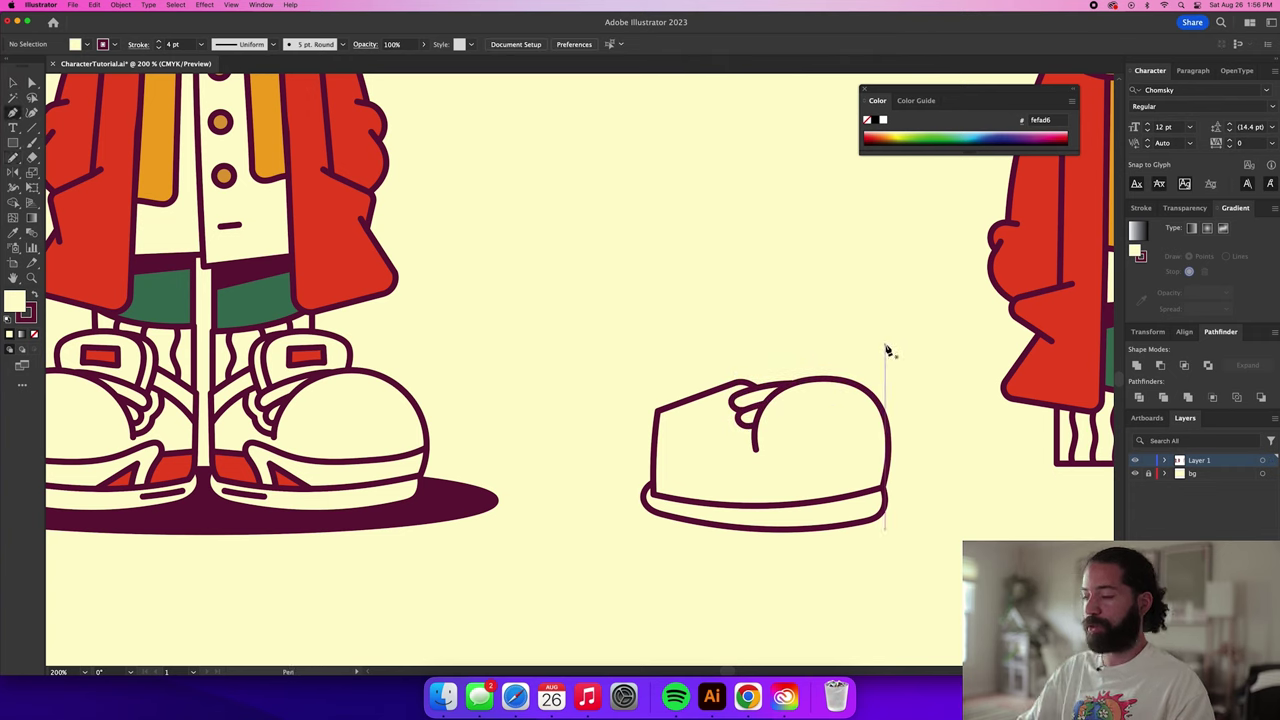
pyautogui.click(750, 399)
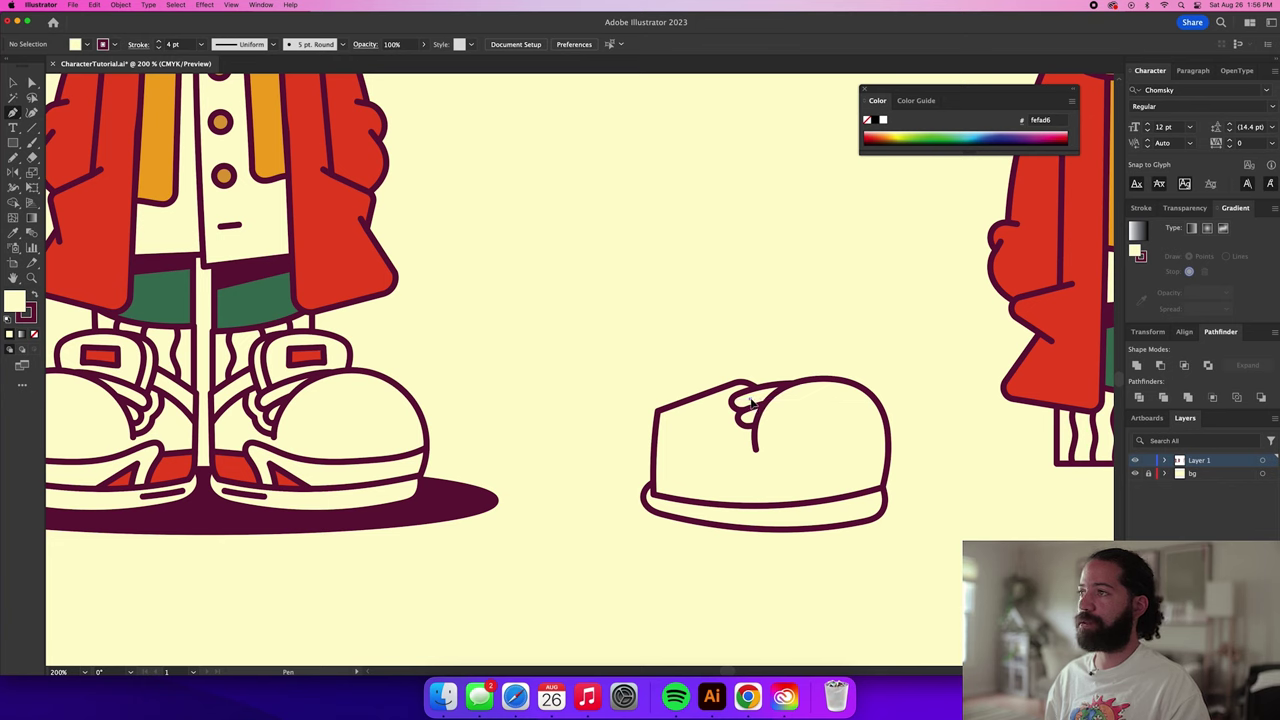
pyautogui.moveTo(742, 351); pyautogui.dragTo(748, 339)
pyautogui.click(747, 342)
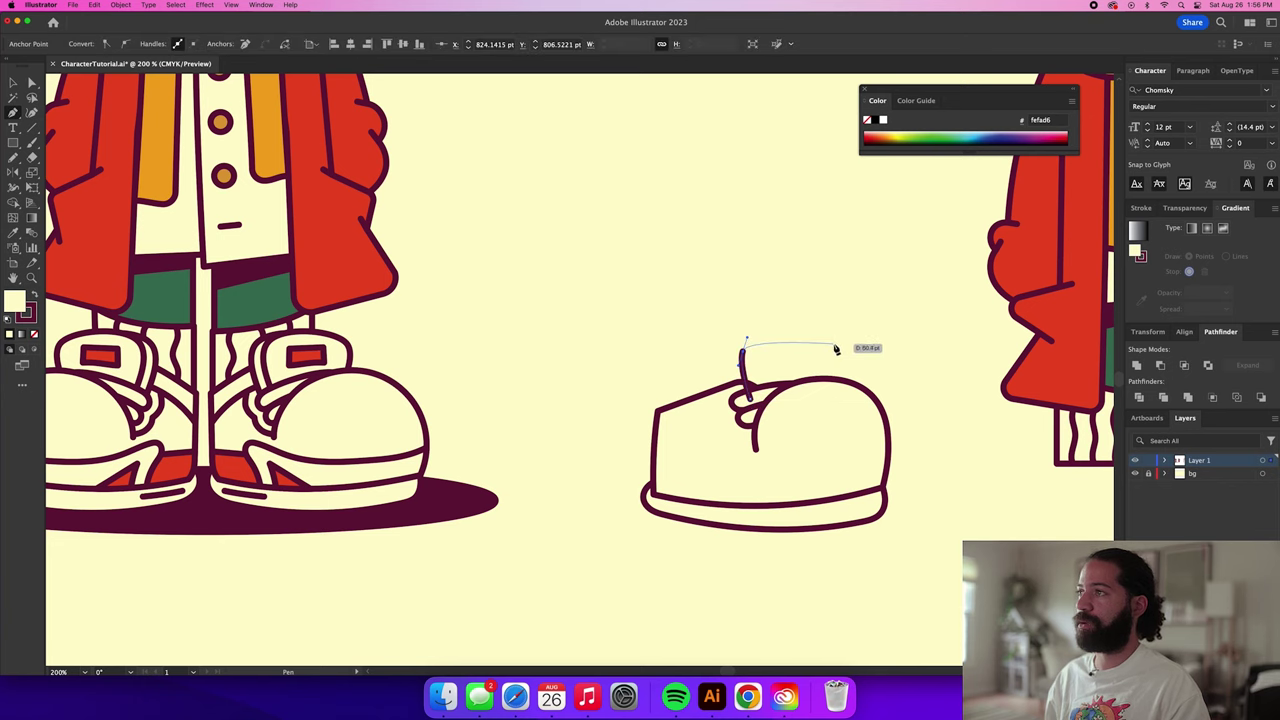
pyautogui.moveTo(833, 341); pyautogui.dragTo(843, 354)
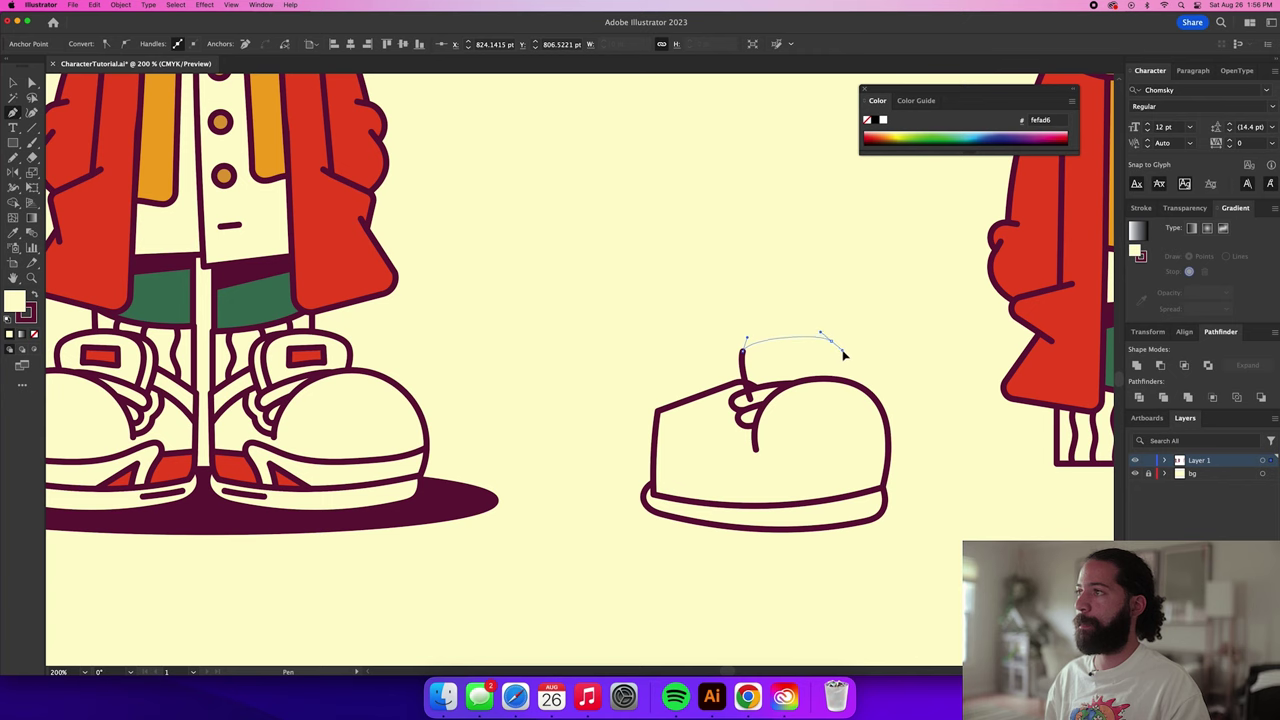
pyautogui.click(840, 396)
pyautogui.click(752, 401)
pyautogui.press('v')
pyautogui.press('super+shift+bracketleft')
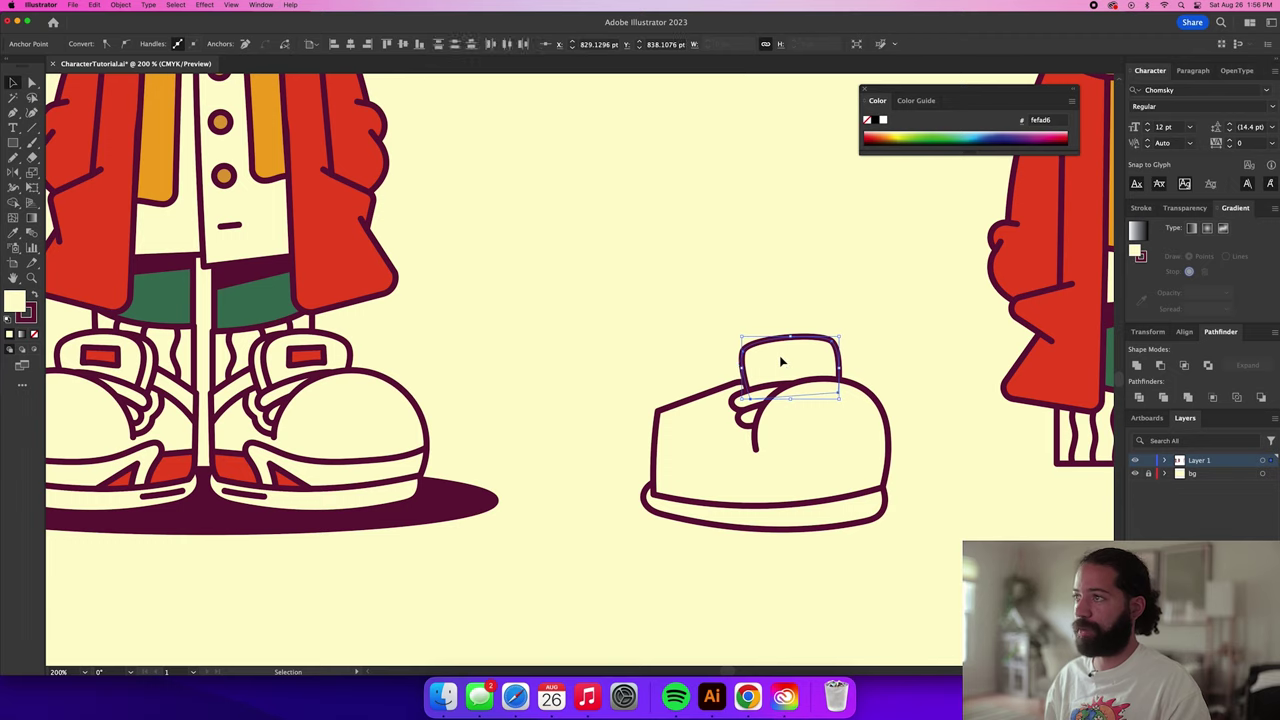
# Isolate the shoe tongue, duplicate it slightly to the left, and send the copy behind the original to give it thickness.
pyautogui.doubleClick(783, 362)
pyautogui.press('super+equal')
pyautogui.moveTo(787, 362); pyautogui.dragTo(766, 362)
pyautogui.press('super+shift+bracketleft')
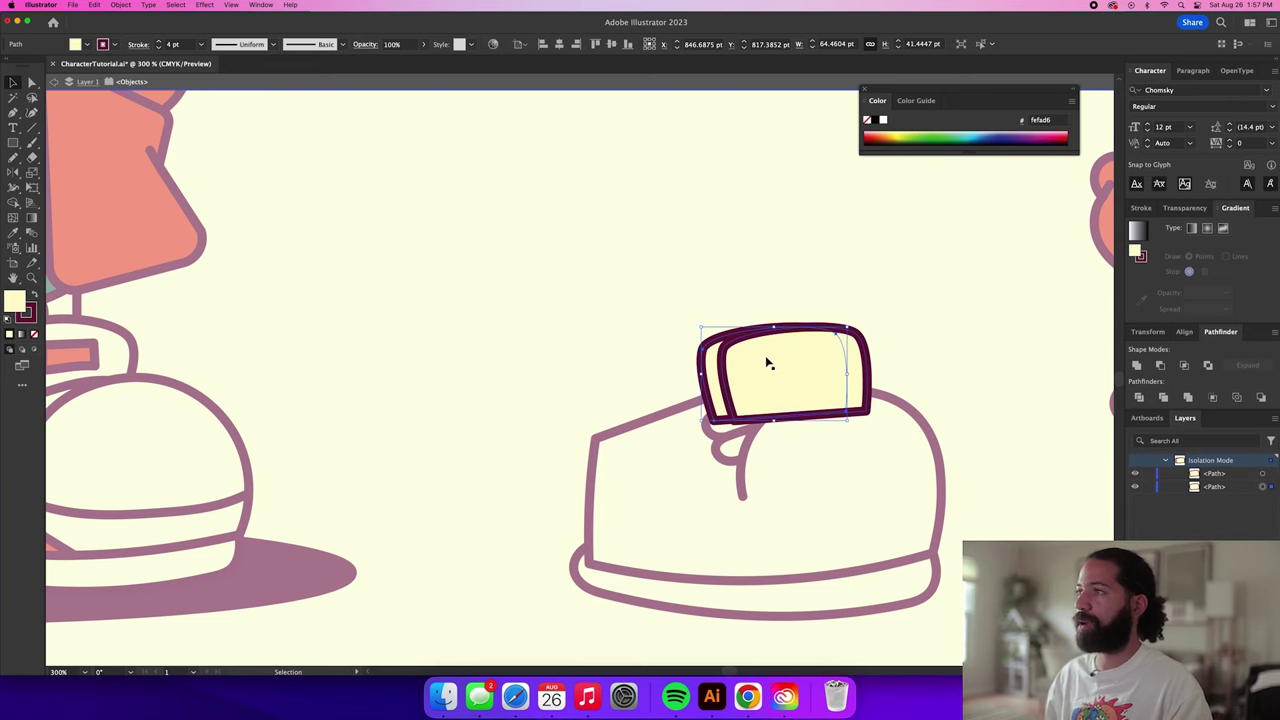
# Group the two shoe tongue shapes and leave isolation mode.
pyautogui.keyDown('shift'); pyautogui.click(800, 366); pyautogui.keyUp('shift')
pyautogui.press('super+g')
pyautogui.doubleClick(869, 312)
pyautogui.moveTo(815, 352)
pyautogui.mouseDown()
pyautogui.moveTo(828, 319)
pyautogui.moveTo(814, 323)
pyautogui.moveTo(838, 350)
pyautogui.mouseUp()
pyautogui.click(905, 312)
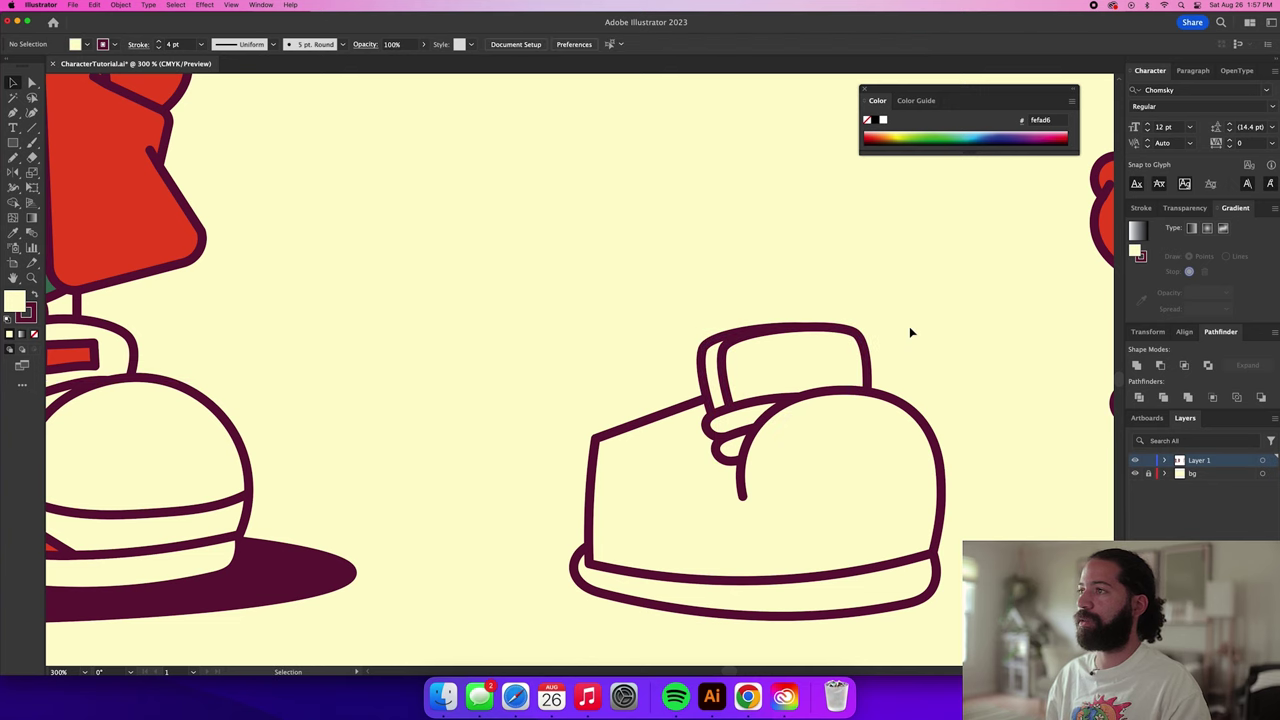
# Draw a closed midsole band around the lower toe with the Pencil tool, extending past the shoe's front edge.
pyautogui.press('super+minus')
pyautogui.press('super+minus')
pyautogui.press('n')
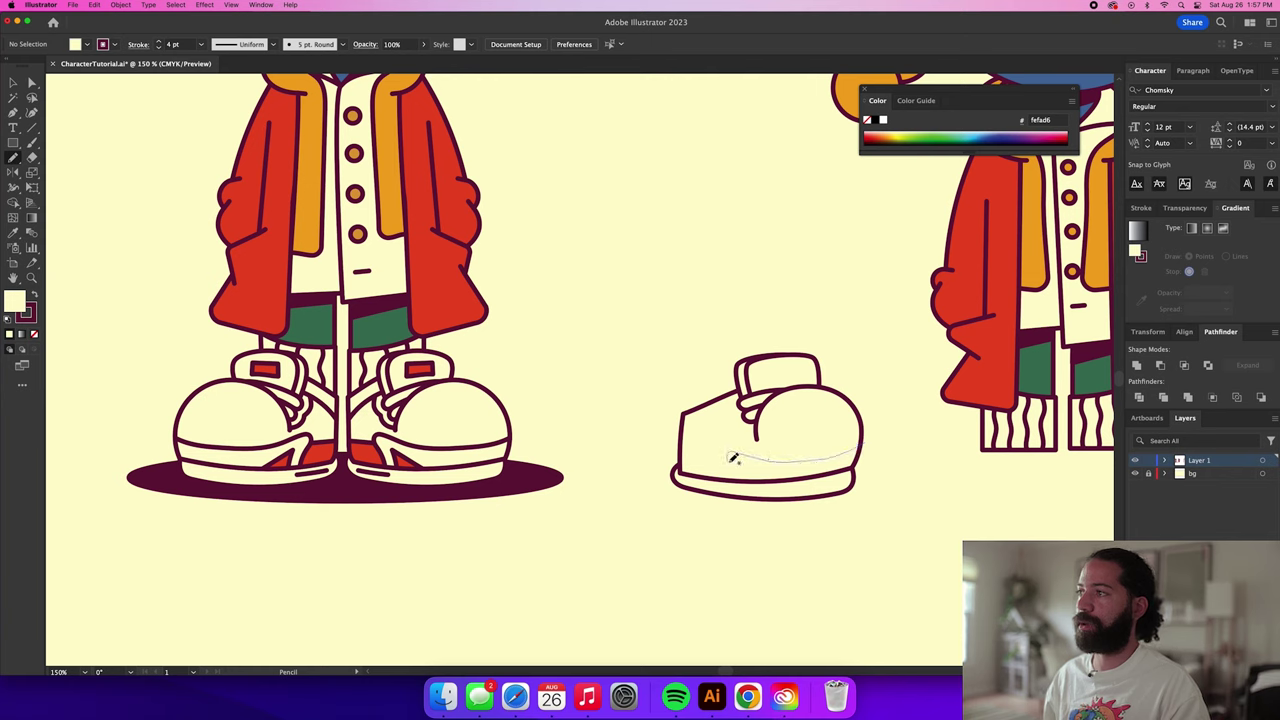
pyautogui.moveTo(748, 487); pyautogui.dragTo(818, 482)
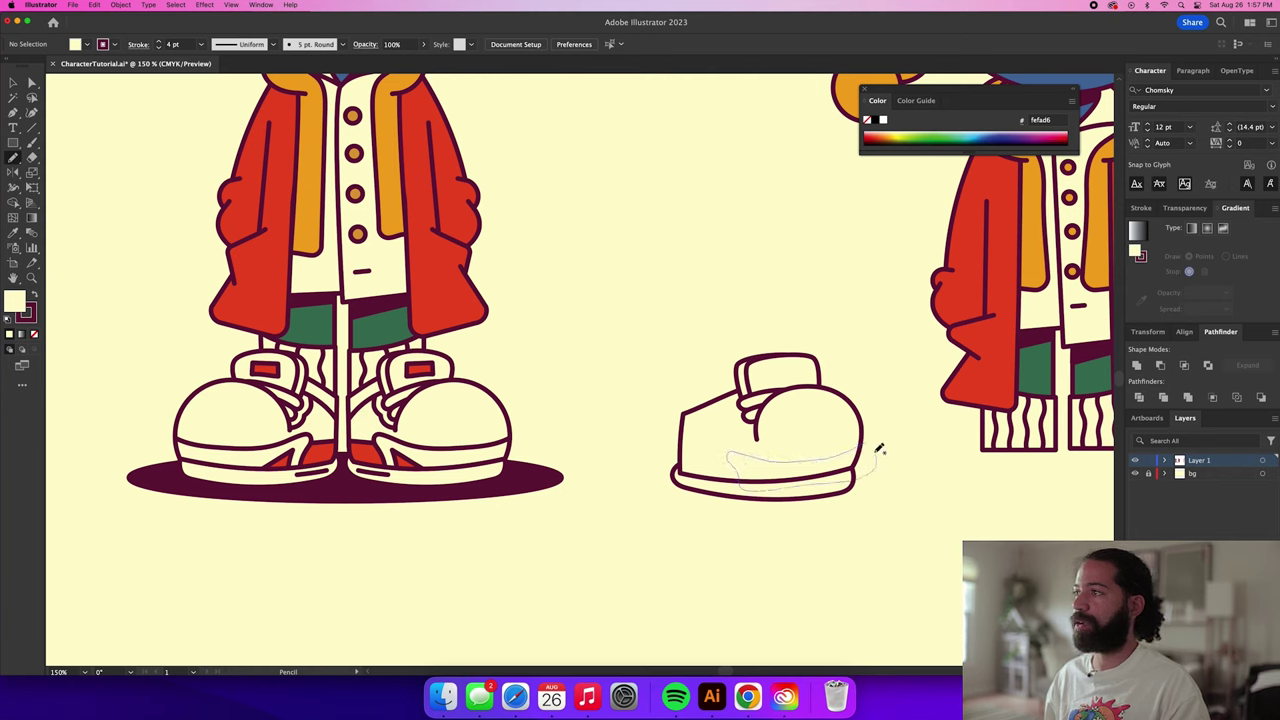
pyautogui.moveTo(879, 449); pyautogui.dragTo(878, 450)
# Trim the midsole band to the shoe outline by intersecting it with a front copy of the shoe upper.
pyautogui.press('v')
pyautogui.click(709, 447)
pyautogui.press('a')
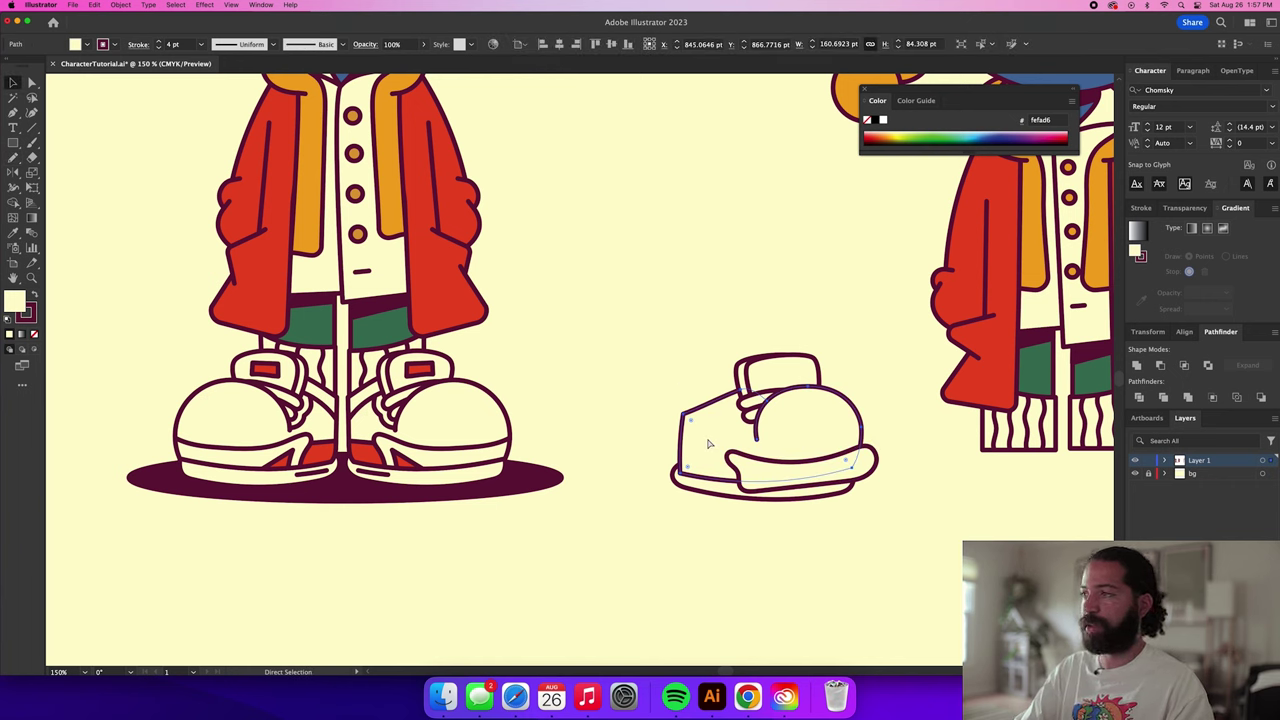
pyautogui.press('v')
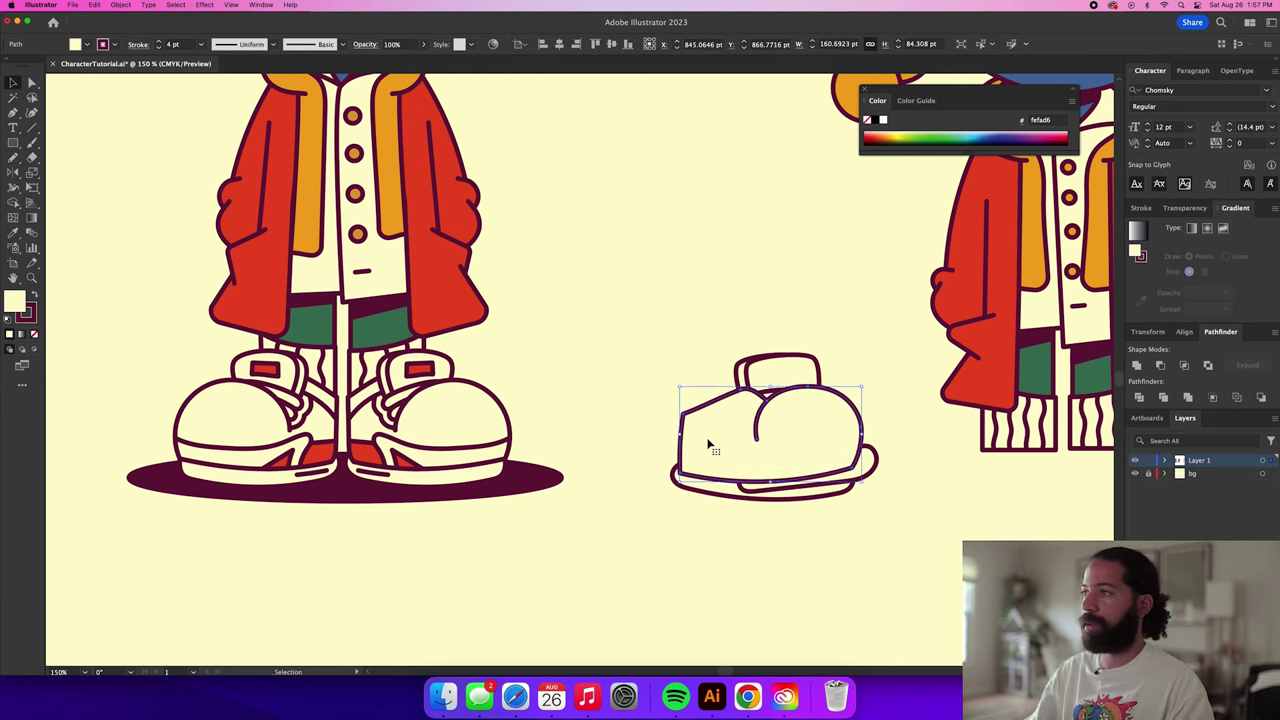
pyautogui.keyDown('shift'); pyautogui.click(870, 466); pyautogui.keyUp('shift')
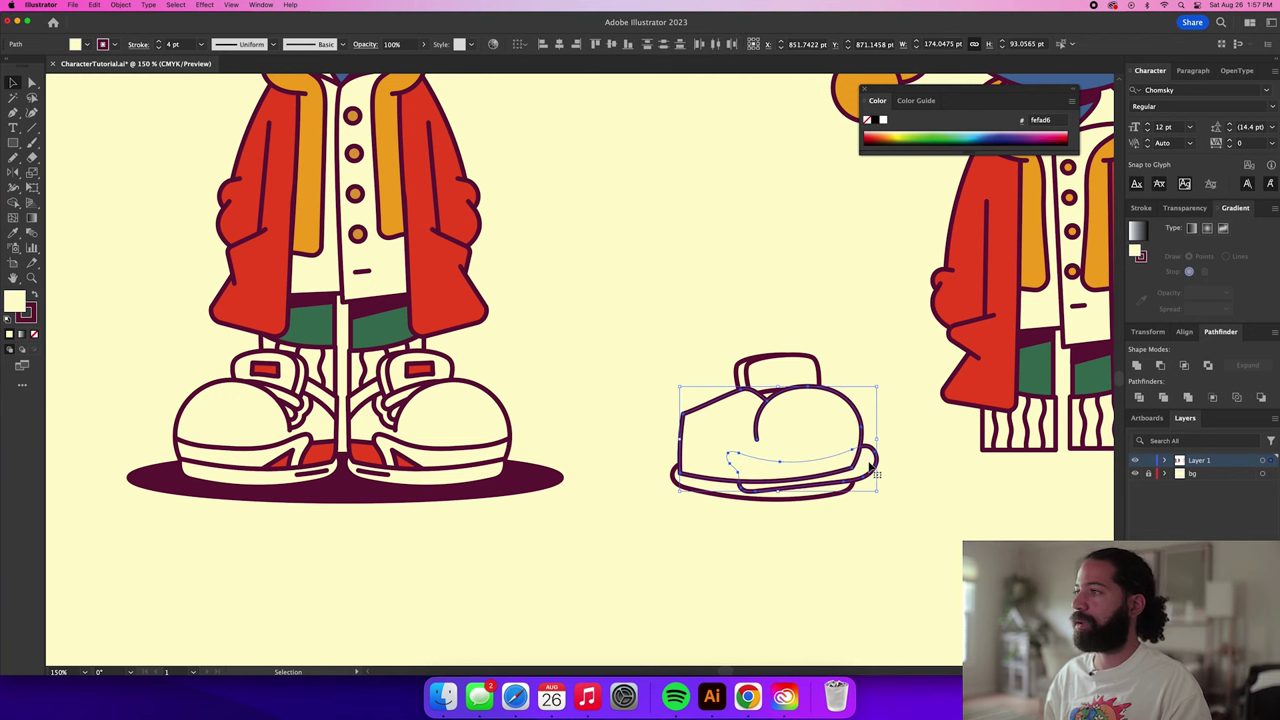
pyautogui.click(1184, 366)
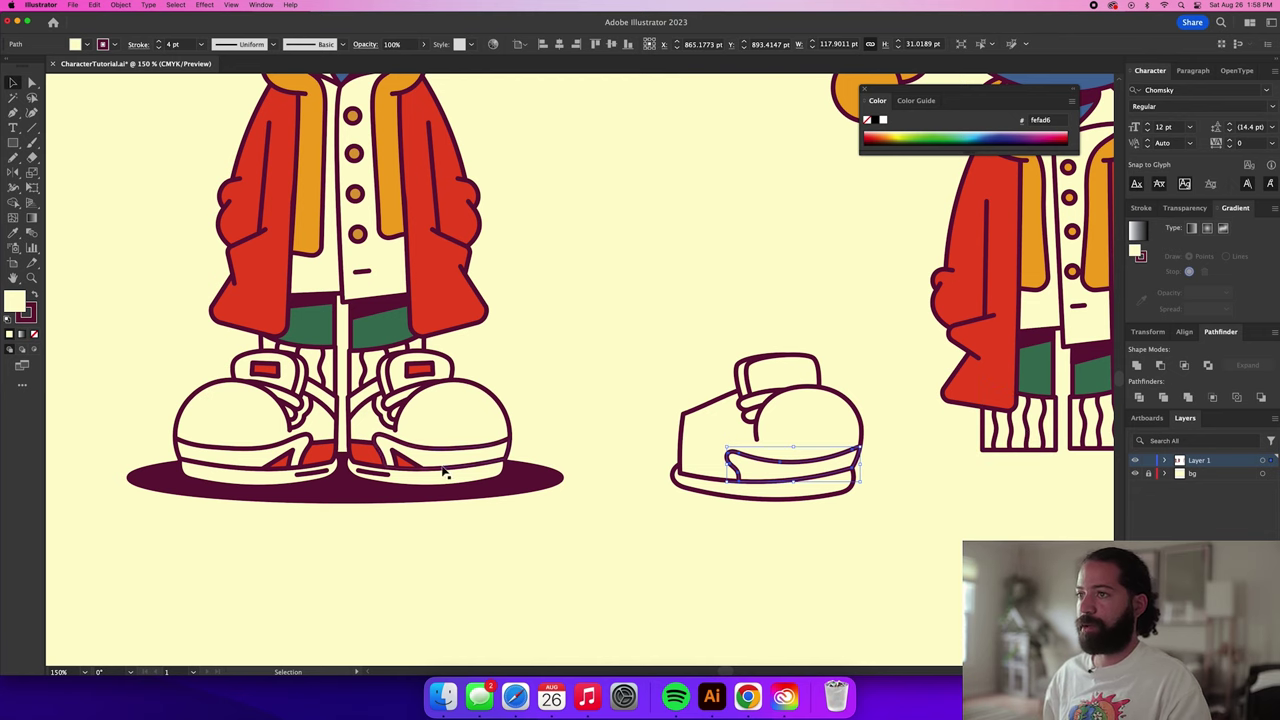
# Draw a curved triangular accent about 28 by 14 pt inside the midsole band and fill it with the reference shoe's red.
pyautogui.scroll(8, 755, 485)
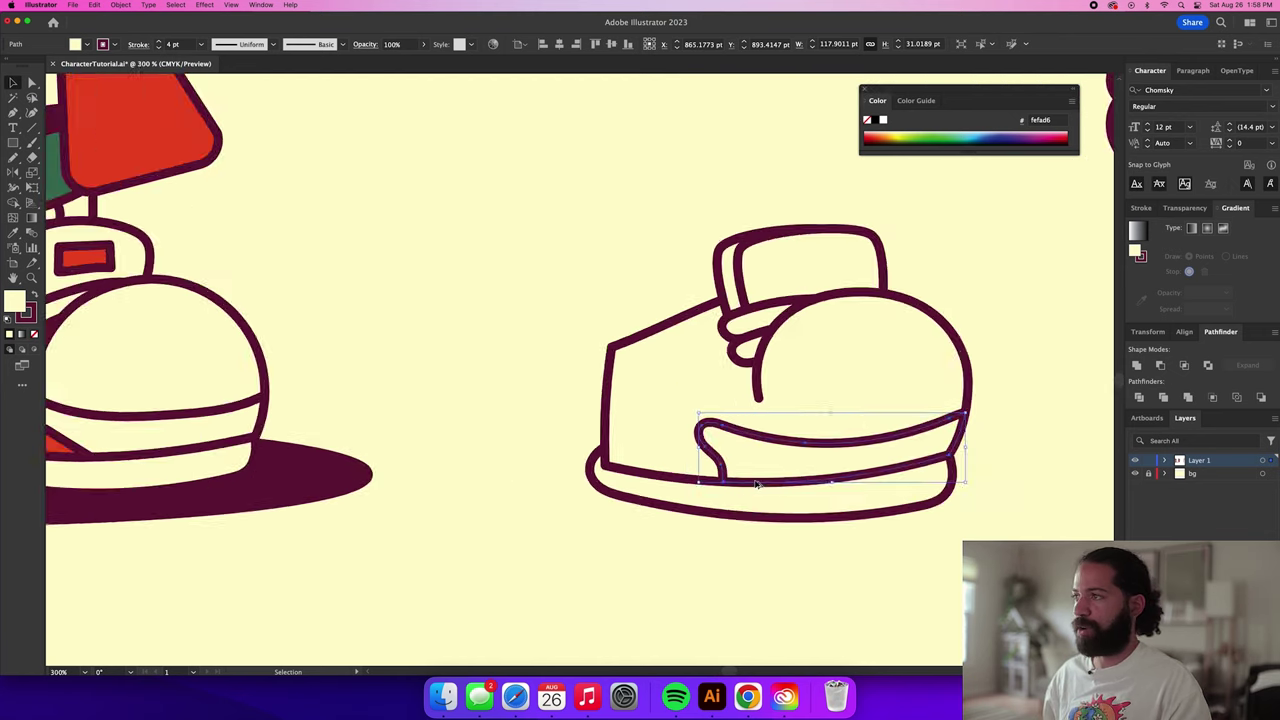
pyautogui.press('n')
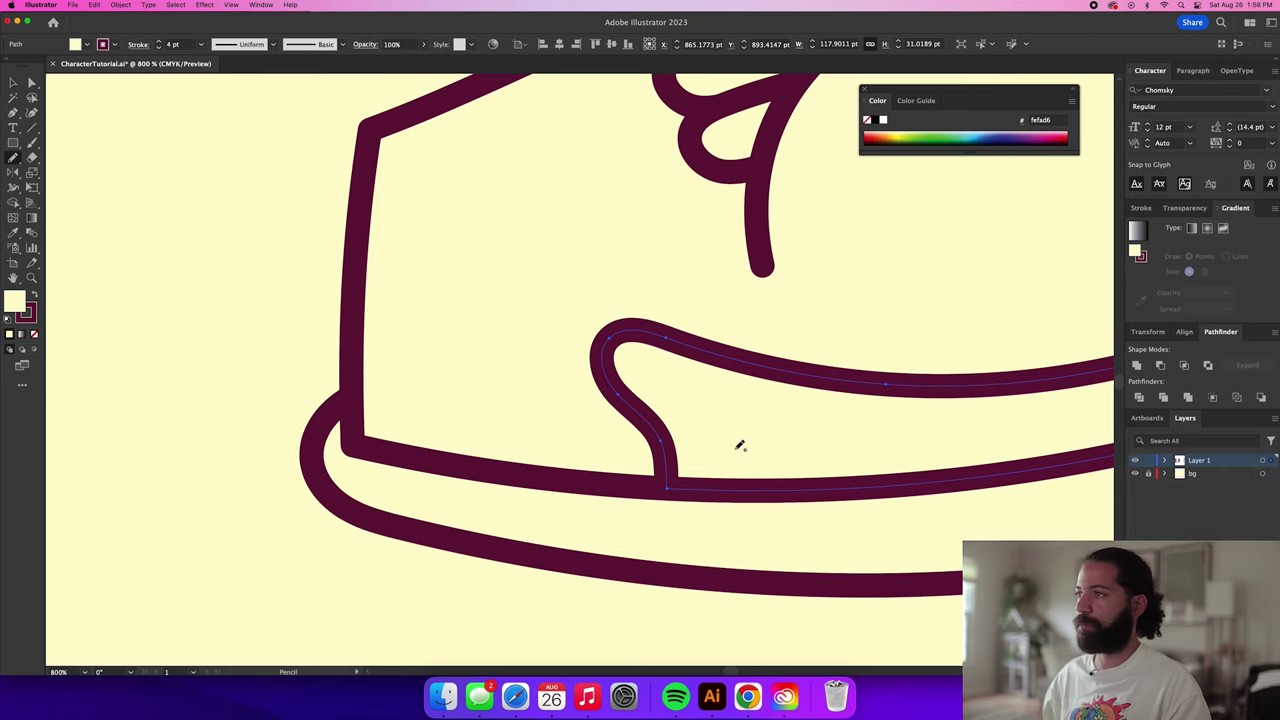
pyautogui.keyDown('super'); pyautogui.click(654, 531); pyautogui.keyUp('super')
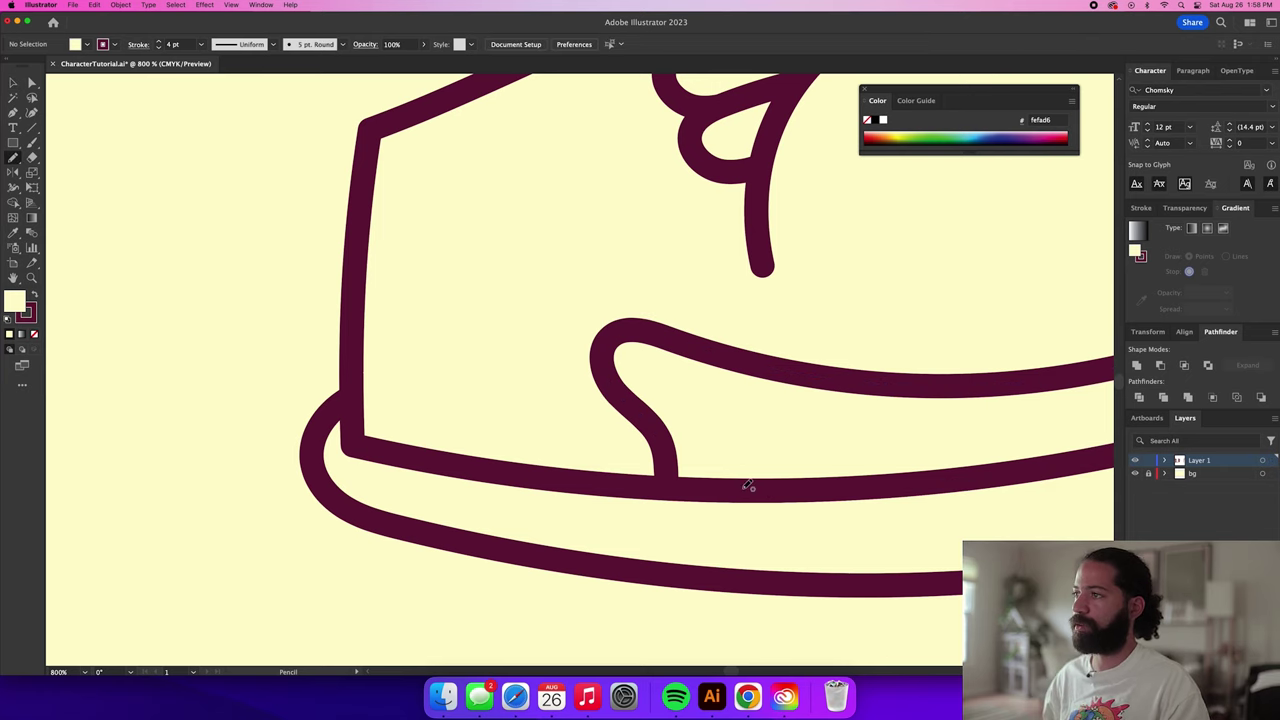
pyautogui.moveTo(708, 424)
pyautogui.mouseDown()
pyautogui.moveTo(690, 400)
pyautogui.moveTo(734, 403)
pyautogui.moveTo(841, 458)
pyautogui.moveTo(857, 485)
pyautogui.mouseUp()
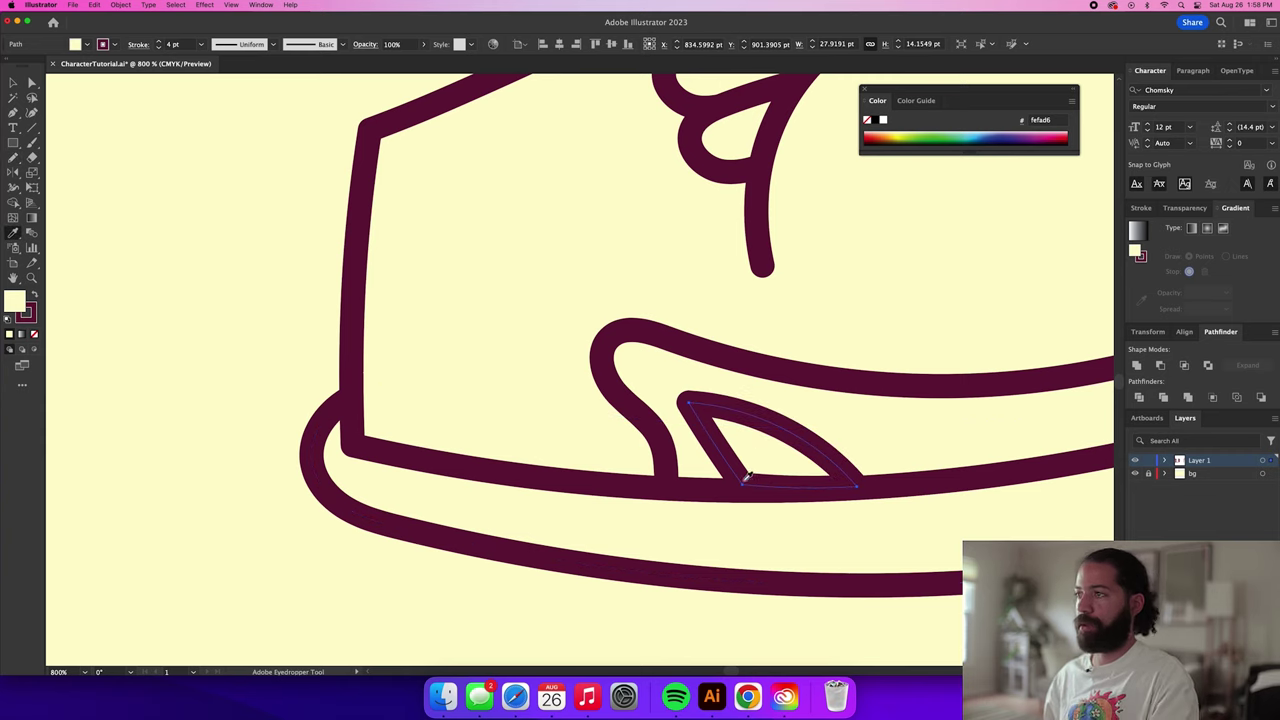
pyautogui.scroll(-1, 727, 474)
pyautogui.press('i')
pyautogui.scroll(-3, 727, 474)
pyautogui.click(276, 456)
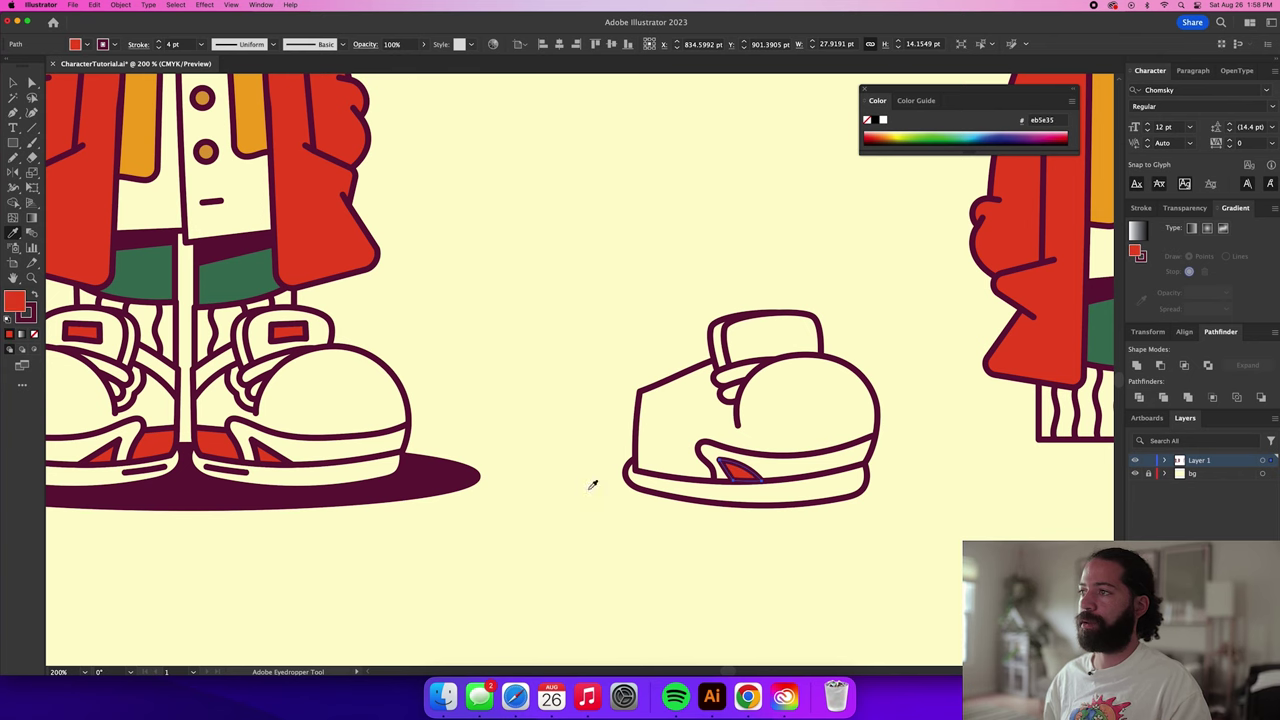
# Draw a closed heel panel about 70 by 26 pt behind the midsole band with the Pencil tool.
pyautogui.moveTo(607, 500); pyautogui.dragTo(629, 507)
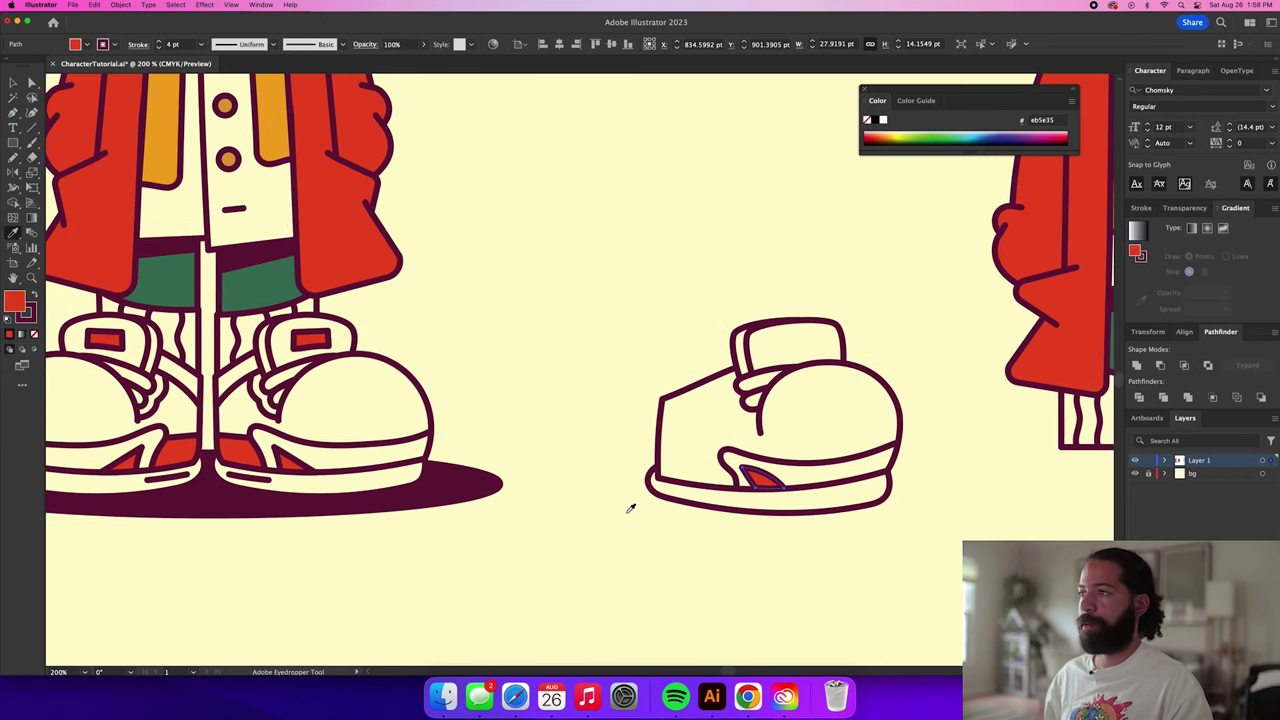
pyautogui.press('n')
pyautogui.moveTo(735, 455)
pyautogui.mouseDown()
pyautogui.moveTo(657, 458)
pyautogui.moveTo(652, 477)
pyautogui.moveTo(757, 491)
pyautogui.moveTo(735, 456)
pyautogui.mouseUp()
# Intersect the heel panel with a front copy of the shoe upper and fill it with the small accent's red.
pyautogui.press('v')
pyautogui.click(688, 412)
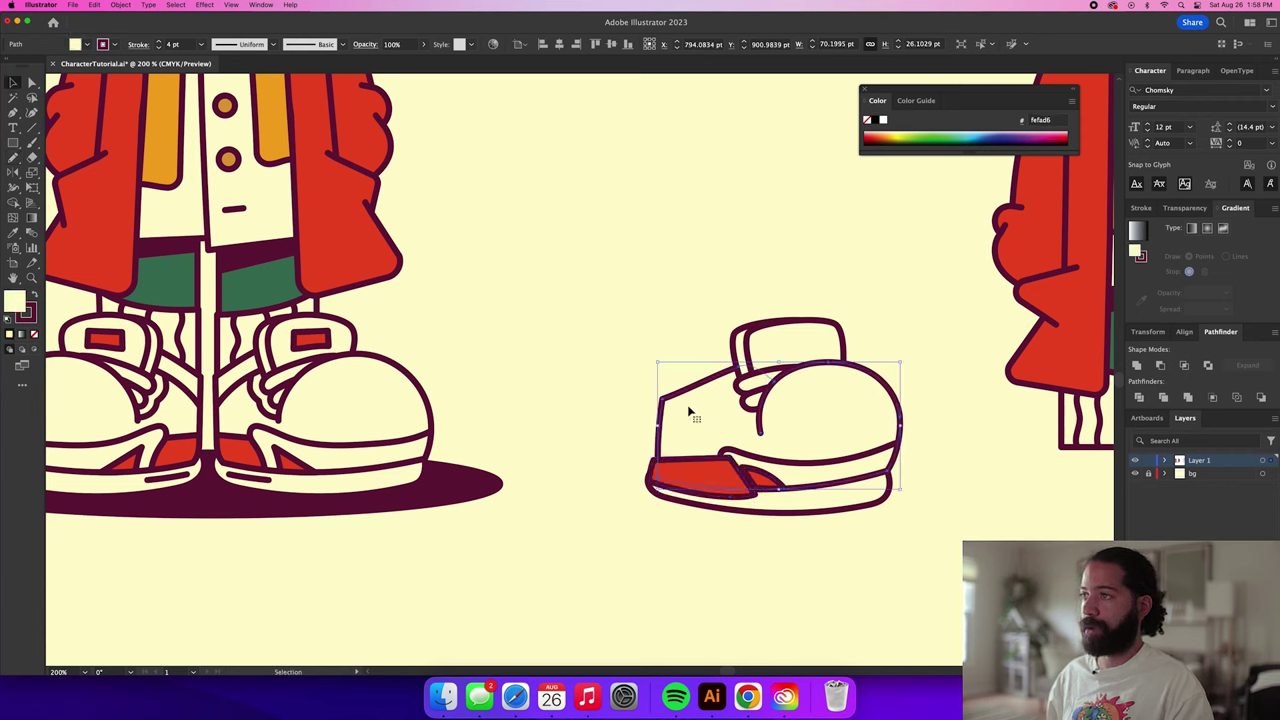
pyautogui.press('super+shift+bracketright')
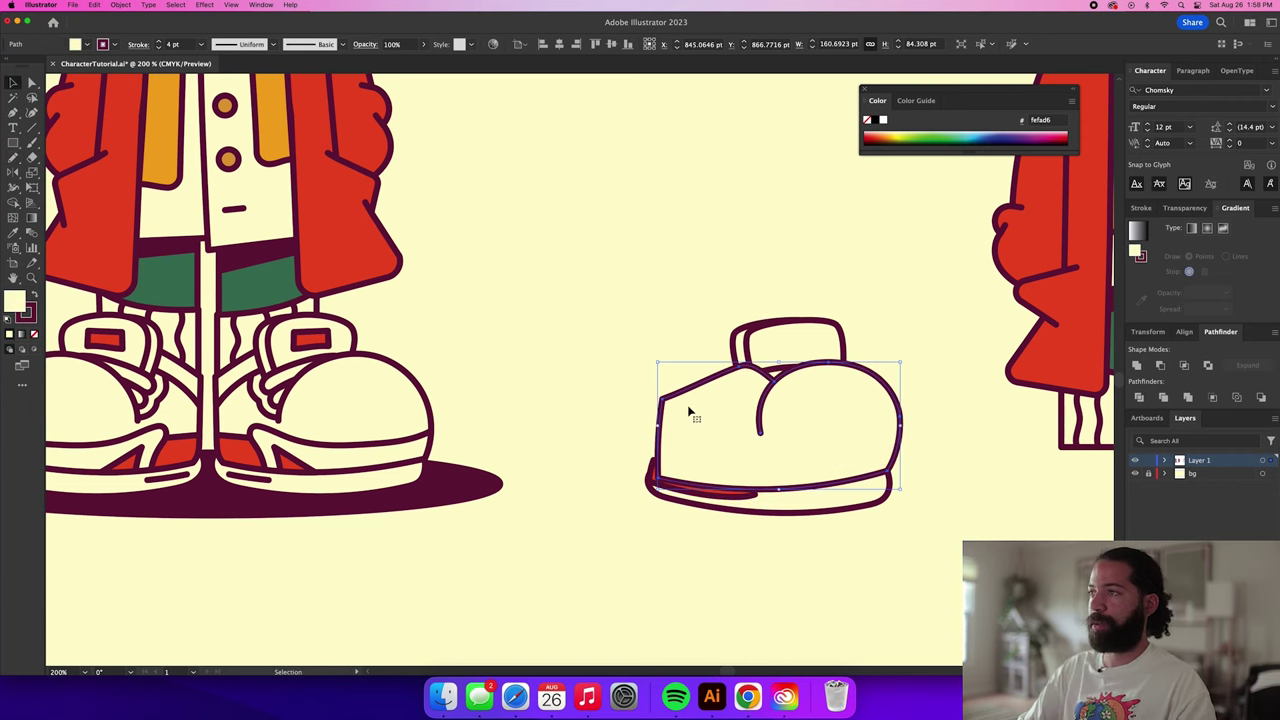
pyautogui.keyDown('shift'); pyautogui.click(720, 497); pyautogui.keyUp('shift')
pyautogui.click(1184, 365)
pyautogui.press('i')
pyautogui.click(773, 477)
pyautogui.press('v')
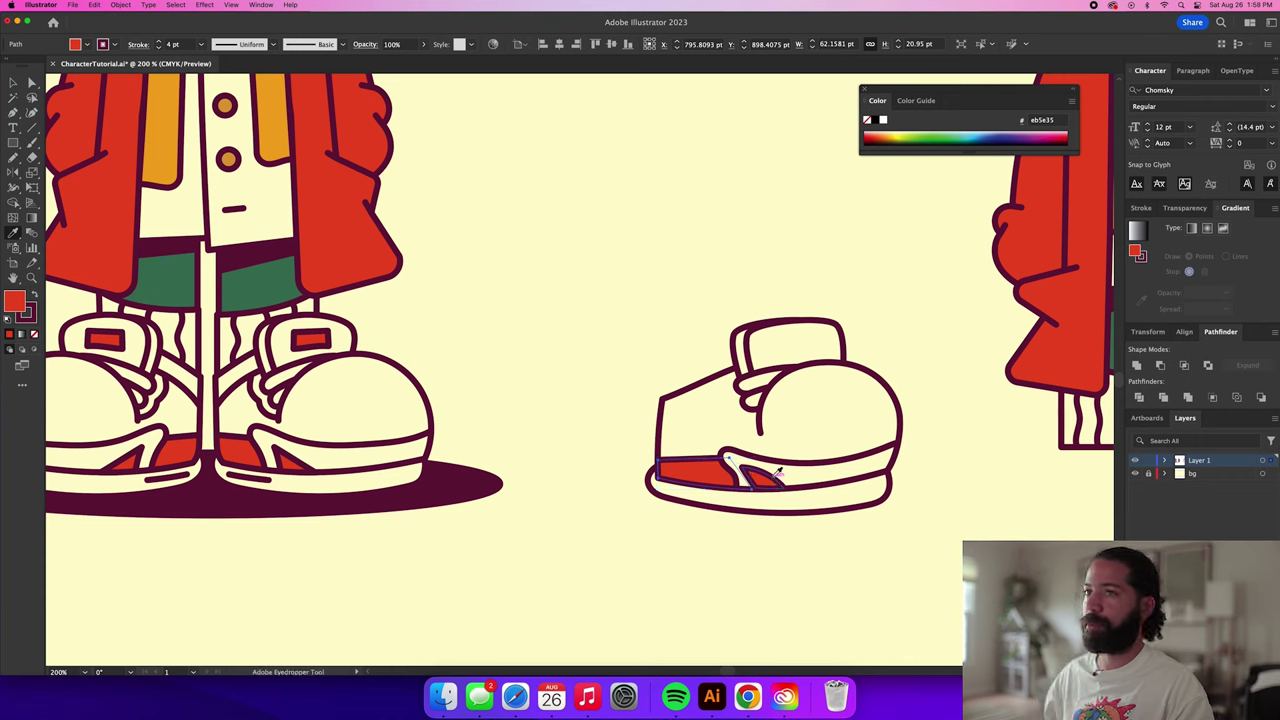
# Raise the shoe upper's heel corner and its anchor point beside the tongue to make the ankle taller.
pyautogui.press('a')
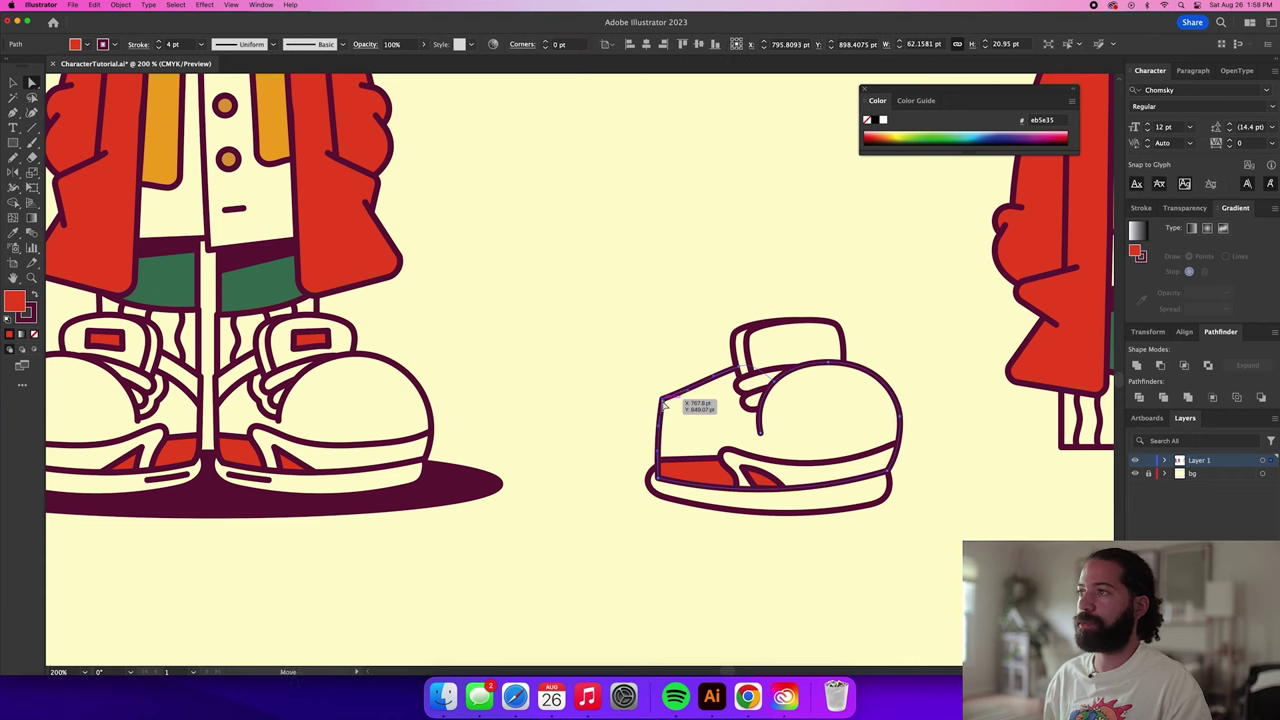
pyautogui.click(662, 404)
pyautogui.click(740, 372)
pyautogui.moveTo(740, 370); pyautogui.dragTo(740, 353)
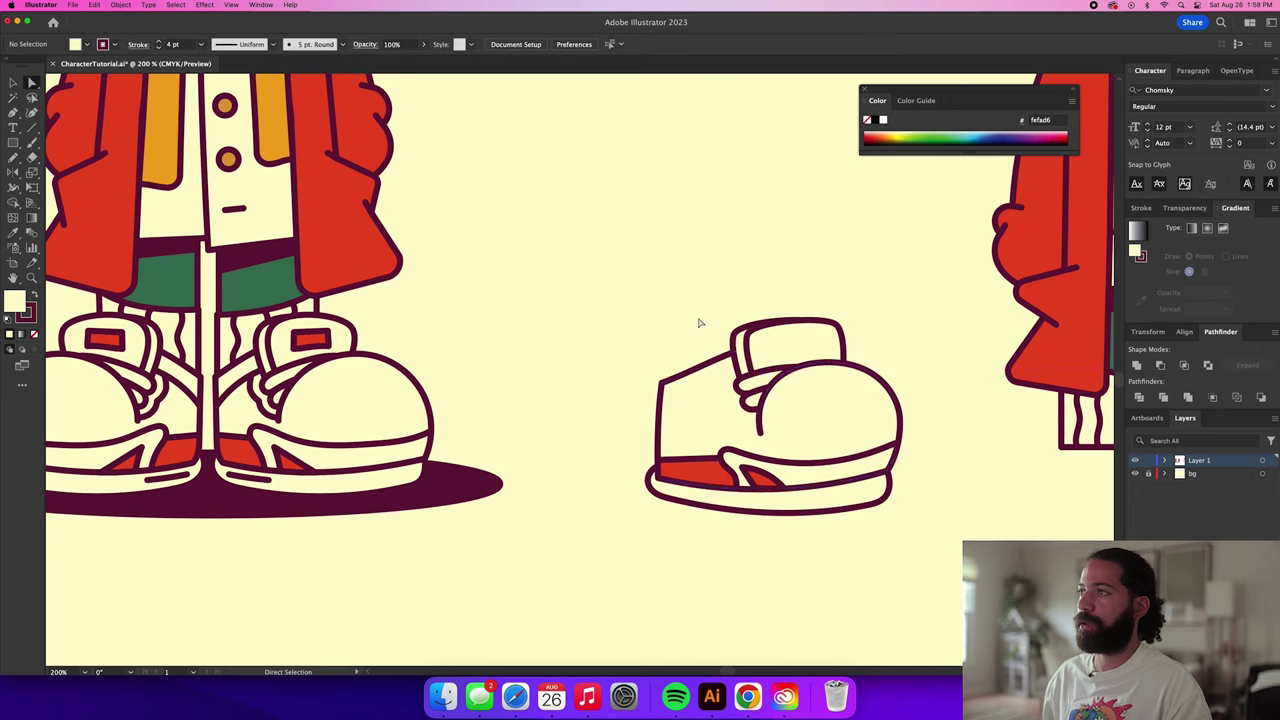
pyautogui.click(697, 323)
# Draw an unfilled curved collar line from the laces down to the heel edge with the Pen tool.
pyautogui.scroll(1, 697, 323)
pyautogui.press('p')
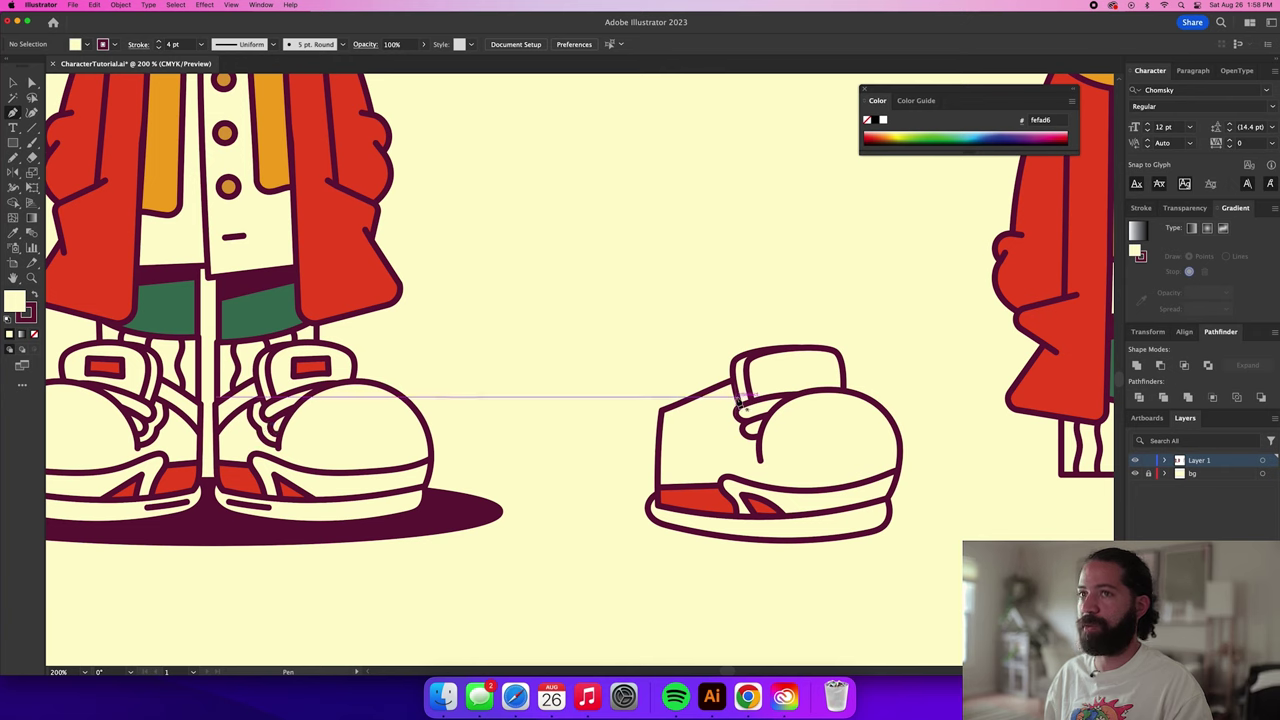
pyautogui.click(34, 334)
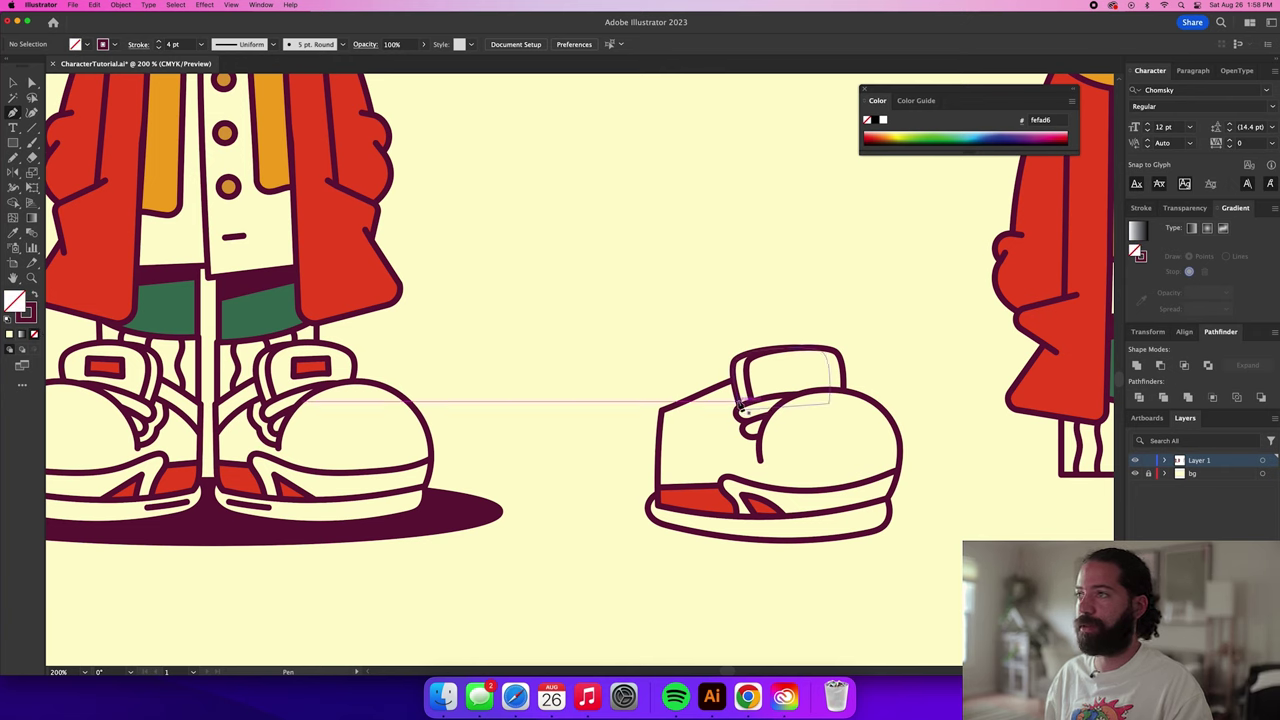
pyautogui.click(738, 398)
pyautogui.moveTo(659, 441); pyautogui.dragTo(648, 461)
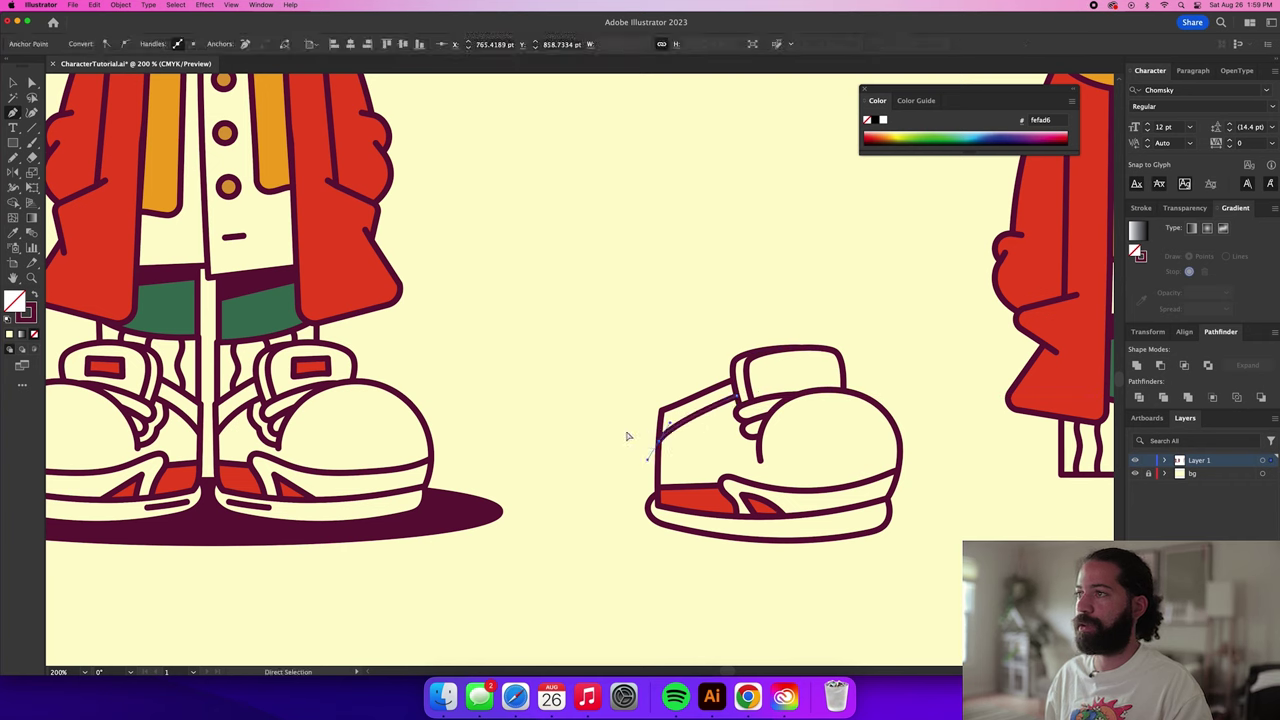
pyautogui.keyDown('super'); pyautogui.click(626, 432); pyautogui.keyUp('super')
# Draw a wavy eyelet outline about 23 by 35 pt around the lace loops with the Pencil tool.
pyautogui.press('n')
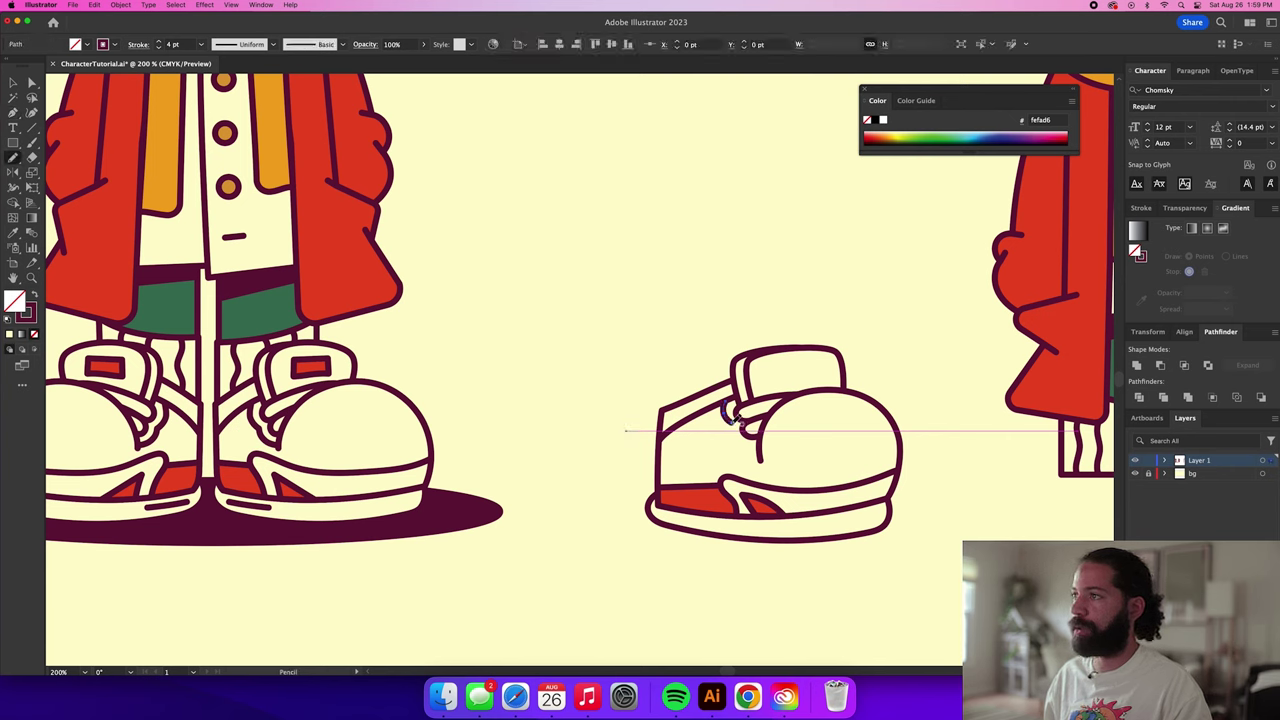
pyautogui.click(733, 421)
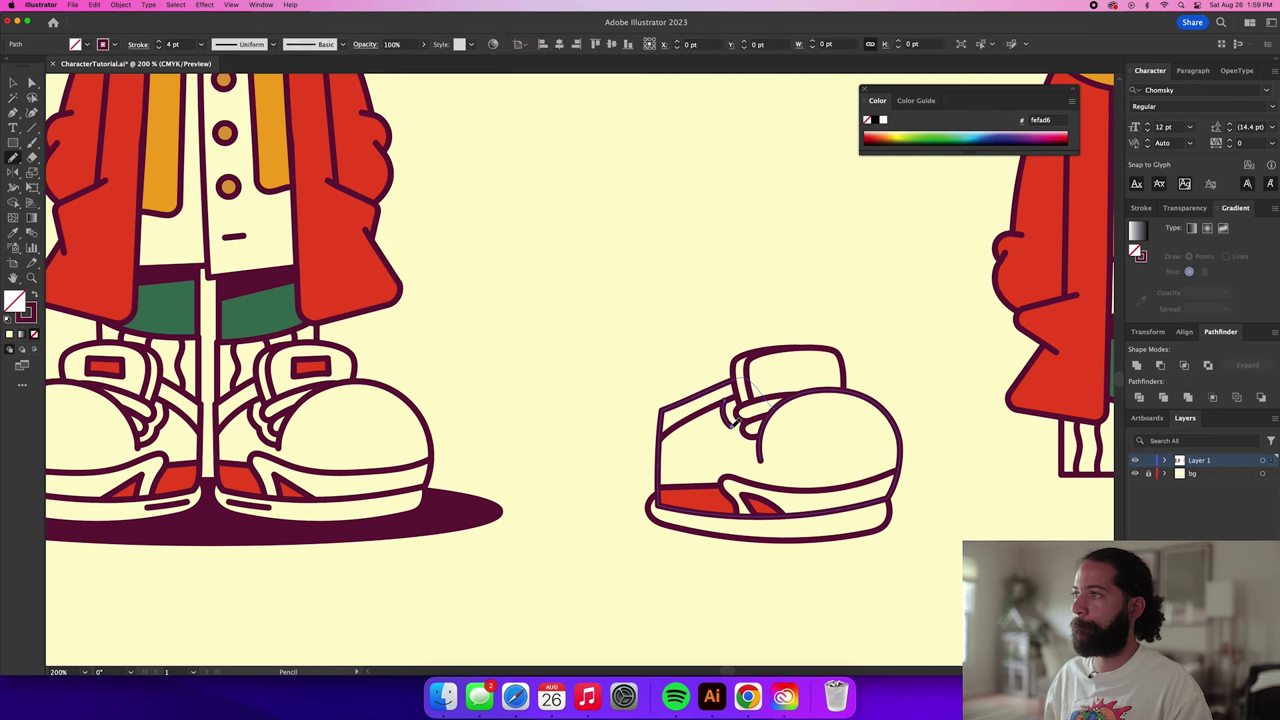
pyautogui.moveTo(760, 453); pyautogui.dragTo(758, 452)
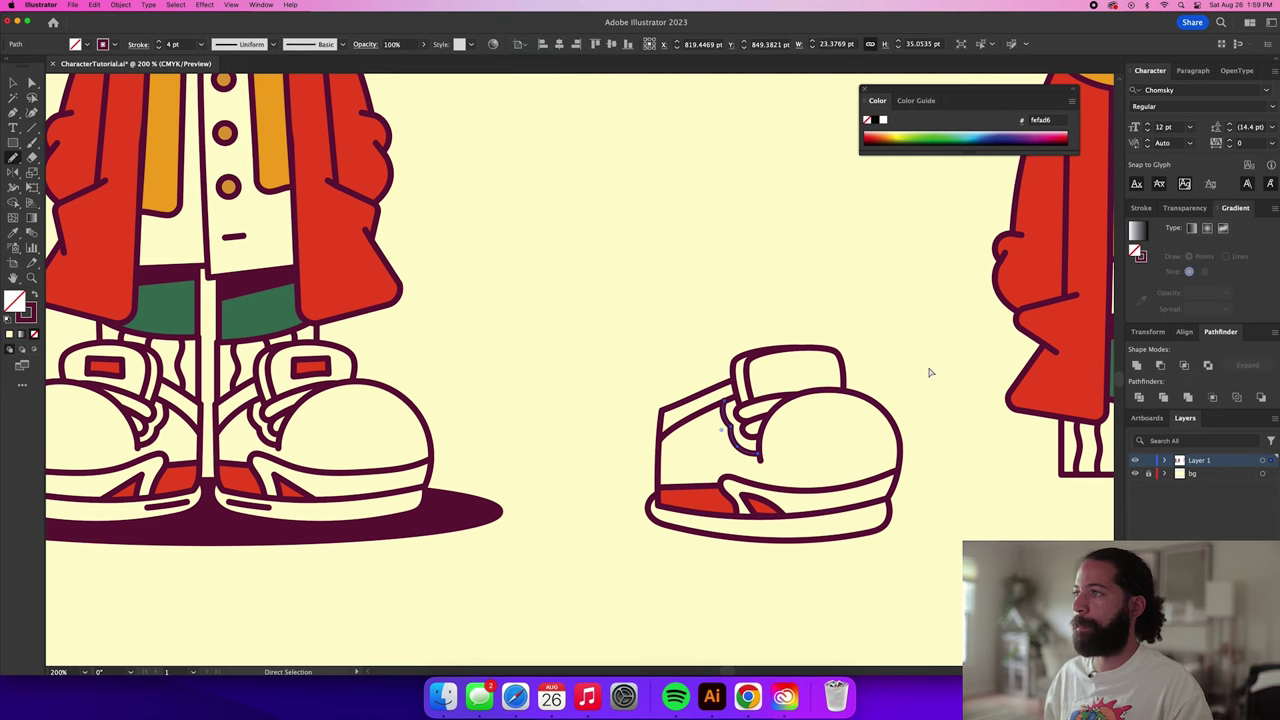
pyautogui.keyDown('super'); pyautogui.click(929, 371); pyautogui.keyUp('super')
# Draw a slightly tilted rectangular label about 29 by 14 pt on the tongue, fill it red and adjust its position.
pyautogui.scroll(2, 784, 382)
pyautogui.moveTo(769, 391)
pyautogui.mouseDown()
pyautogui.moveTo(764, 353)
pyautogui.moveTo(838, 350)
pyautogui.moveTo(850, 362)
pyautogui.moveTo(843, 382)
pyautogui.moveTo(770, 392)
pyautogui.mouseUp()
pyautogui.press('i')
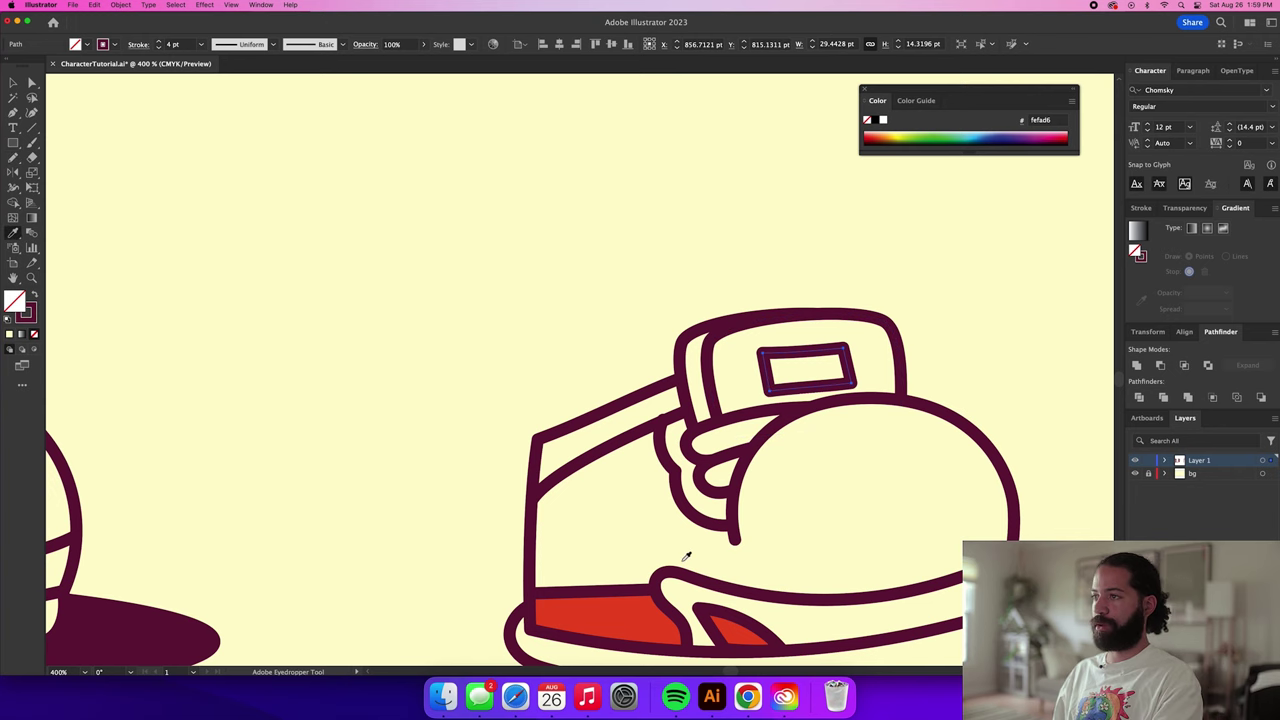
pyautogui.click(625, 616)
pyautogui.press('v')
pyautogui.moveTo(812, 378); pyautogui.dragTo(808, 374)
pyautogui.click(964, 316)
# Select all the parts of the finished shoe and group them.
pyautogui.scroll(-3, 929, 389)
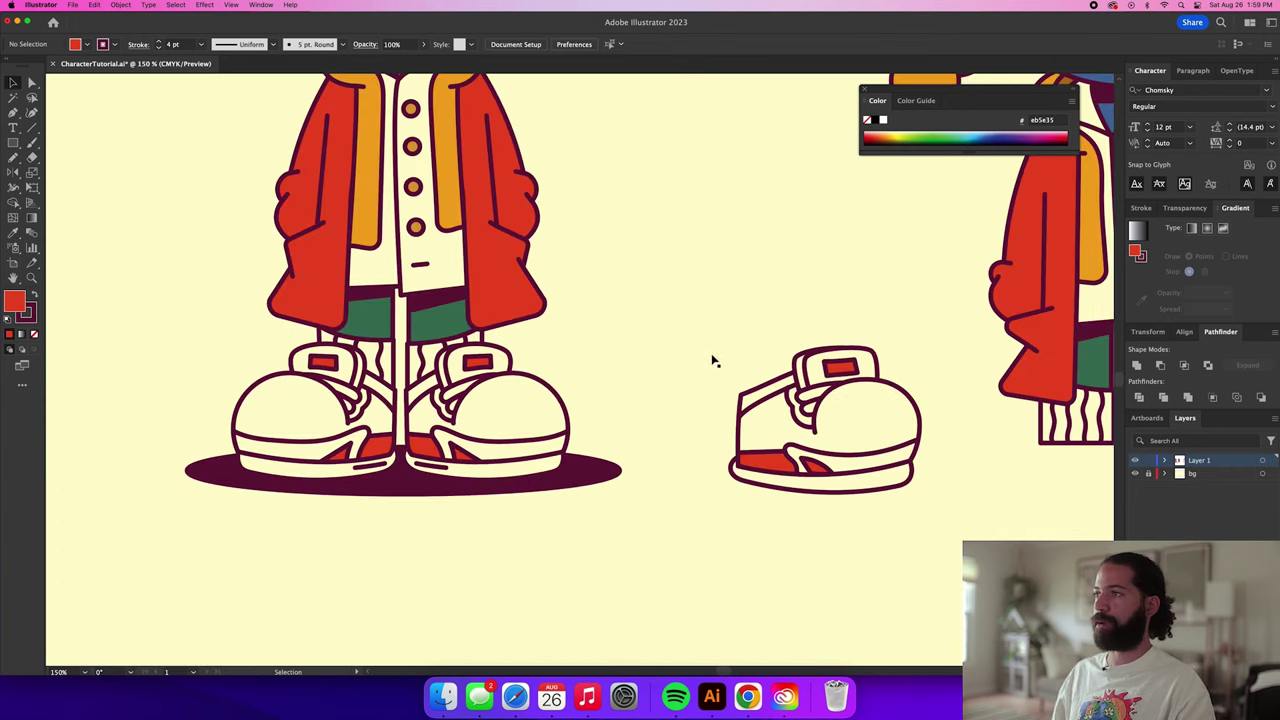
pyautogui.moveTo(776, 421); pyautogui.dragTo(928, 548)
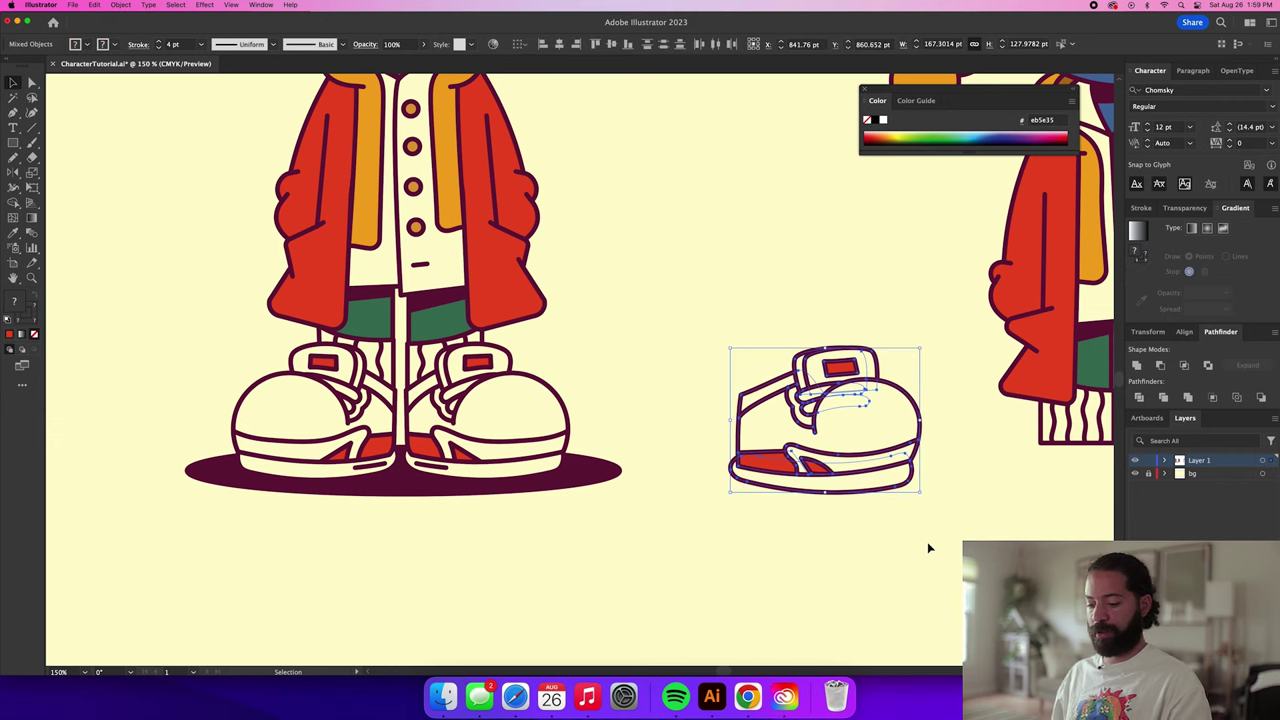
pyautogui.press('super+g')
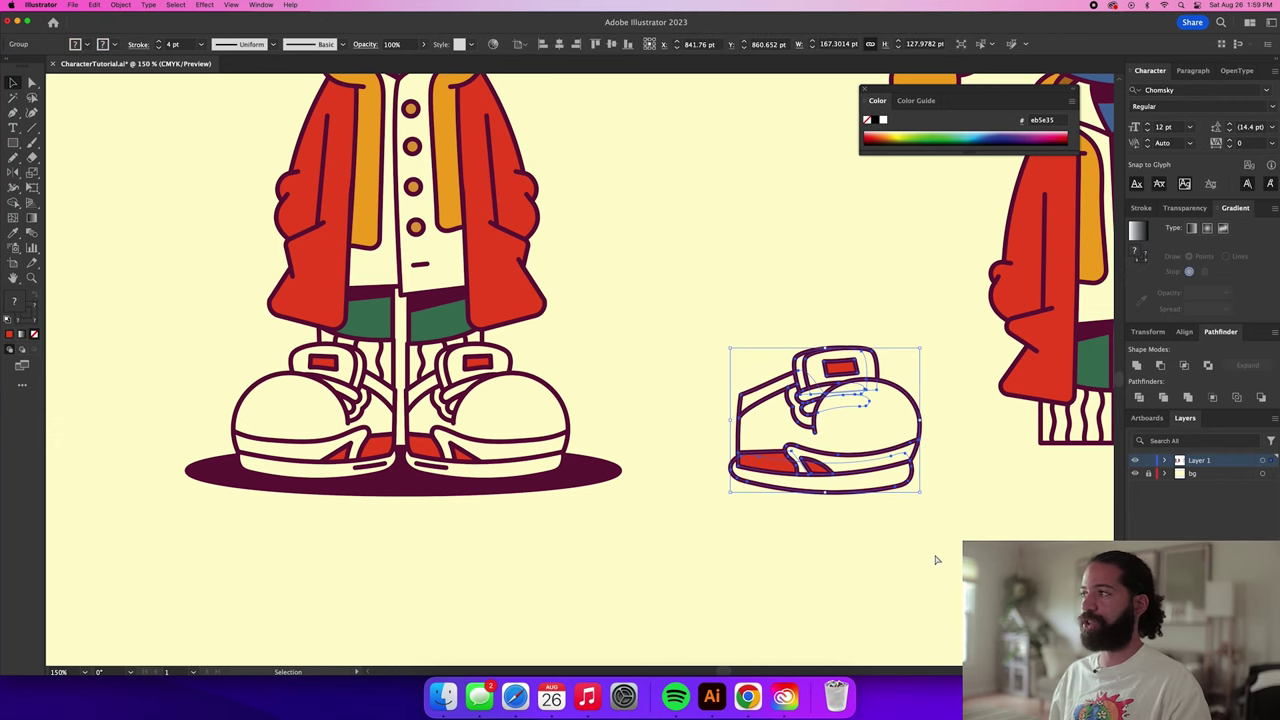
# Move the shoe group onto the redrawn character's right-hand leg and scale it down to about 142 by 108 pt.
pyautogui.press('super+minus')
pyautogui.moveTo(935, 543); pyautogui.dragTo(743, 528)
pyautogui.moveTo(655, 481); pyautogui.dragTo(910, 503)
pyautogui.moveTo(984, 441); pyautogui.dragTo(965, 453)
pyautogui.moveTo(922, 500); pyautogui.dragTo(920, 493)
pyautogui.press('a')
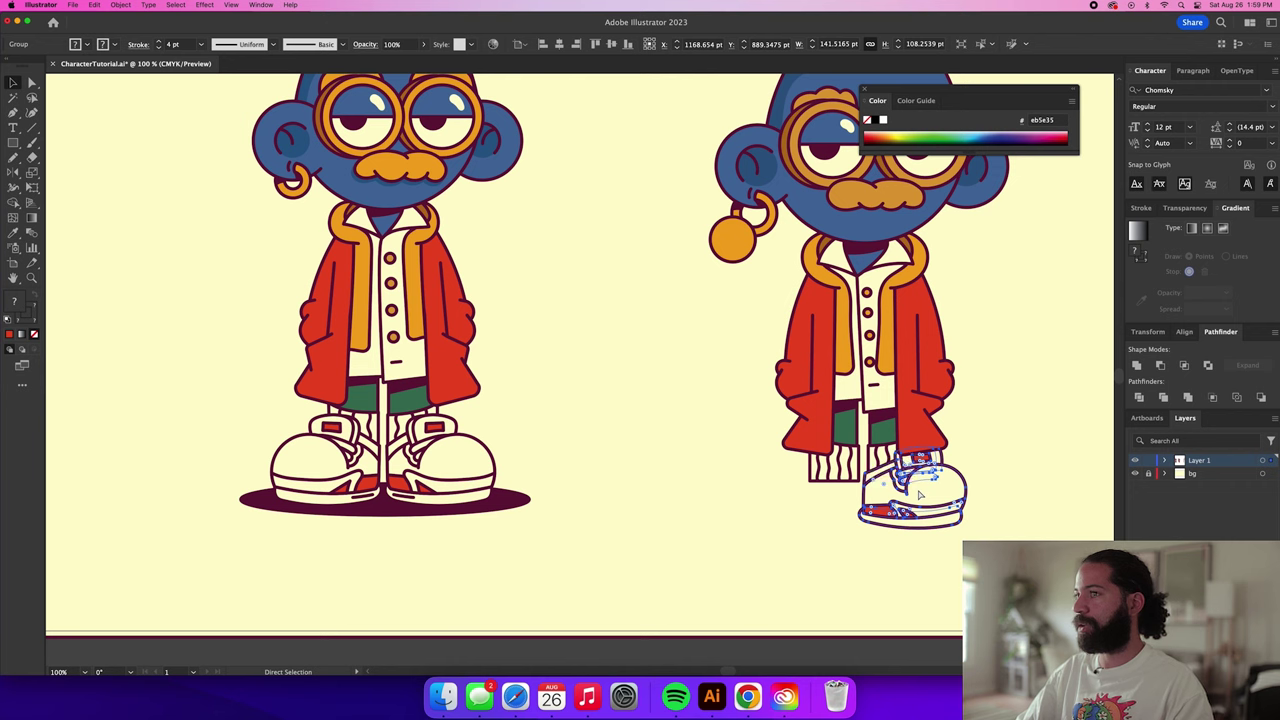
pyautogui.press('v')
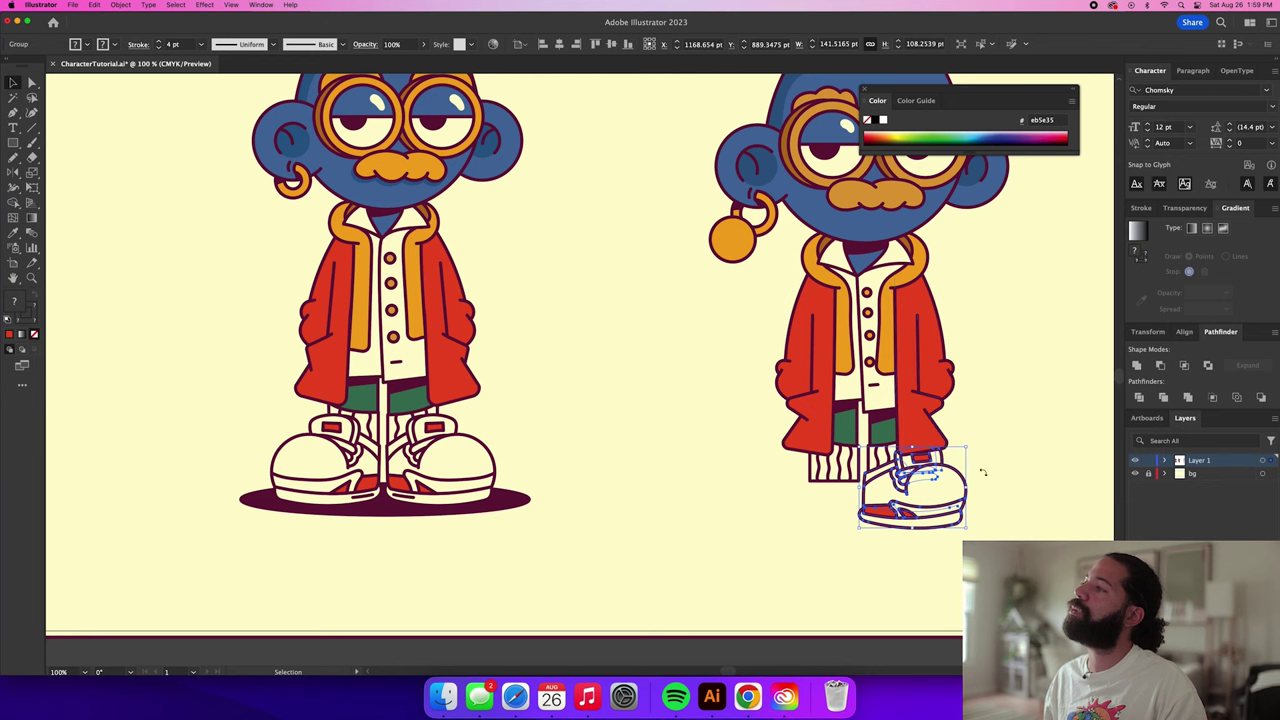
# Select both jacket halves of the redrawn character and shorten them slightly by raising their hem.
pyautogui.click(1000, 502)
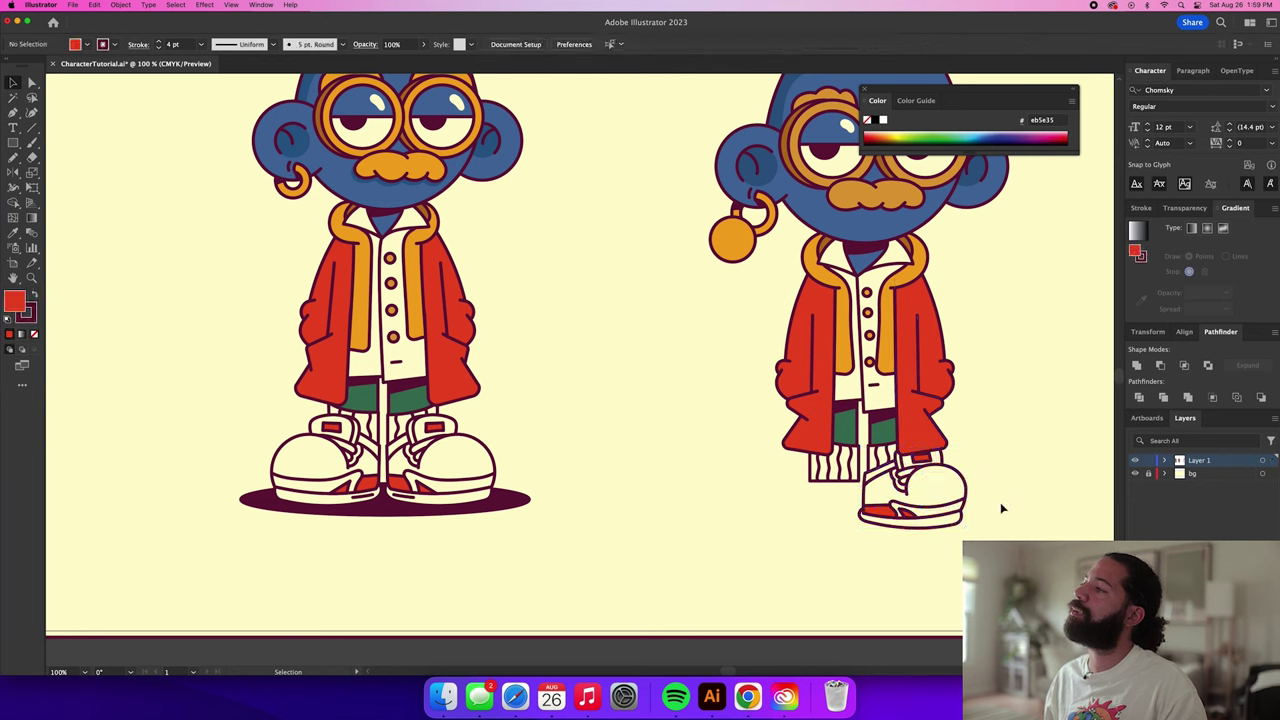
pyautogui.click(913, 426)
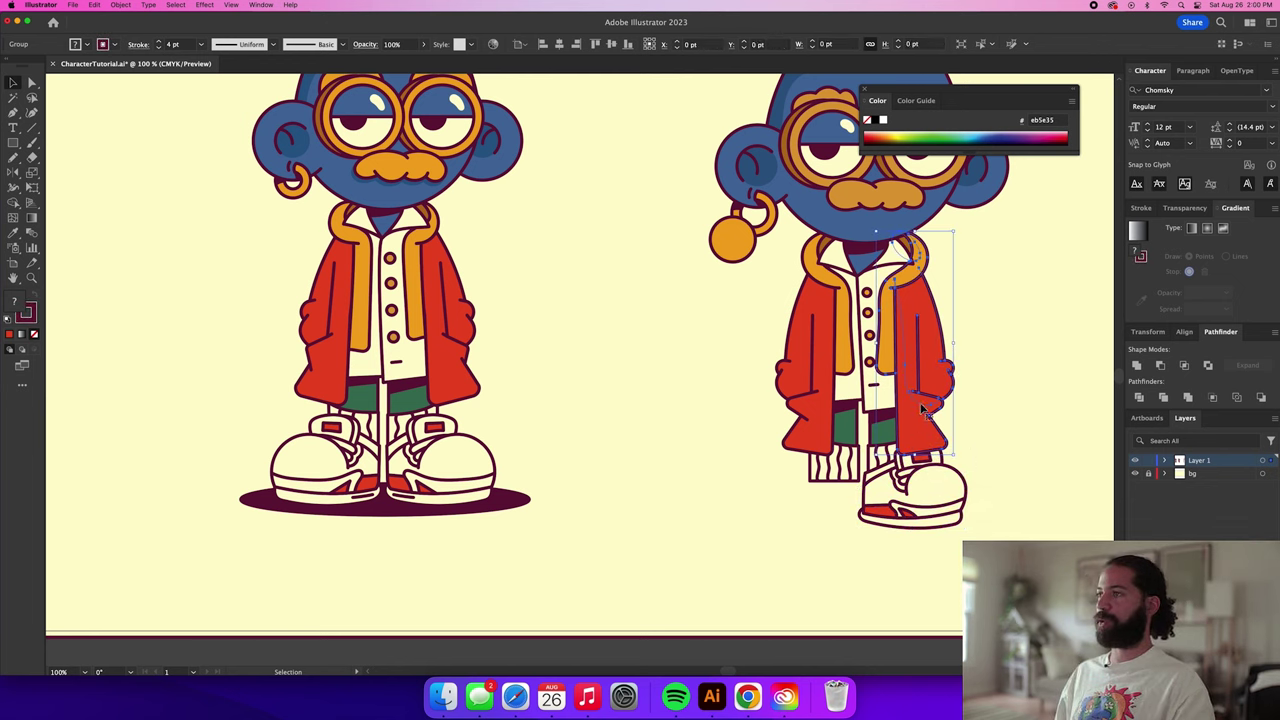
pyautogui.moveTo(866, 456); pyautogui.dragTo(867, 437)
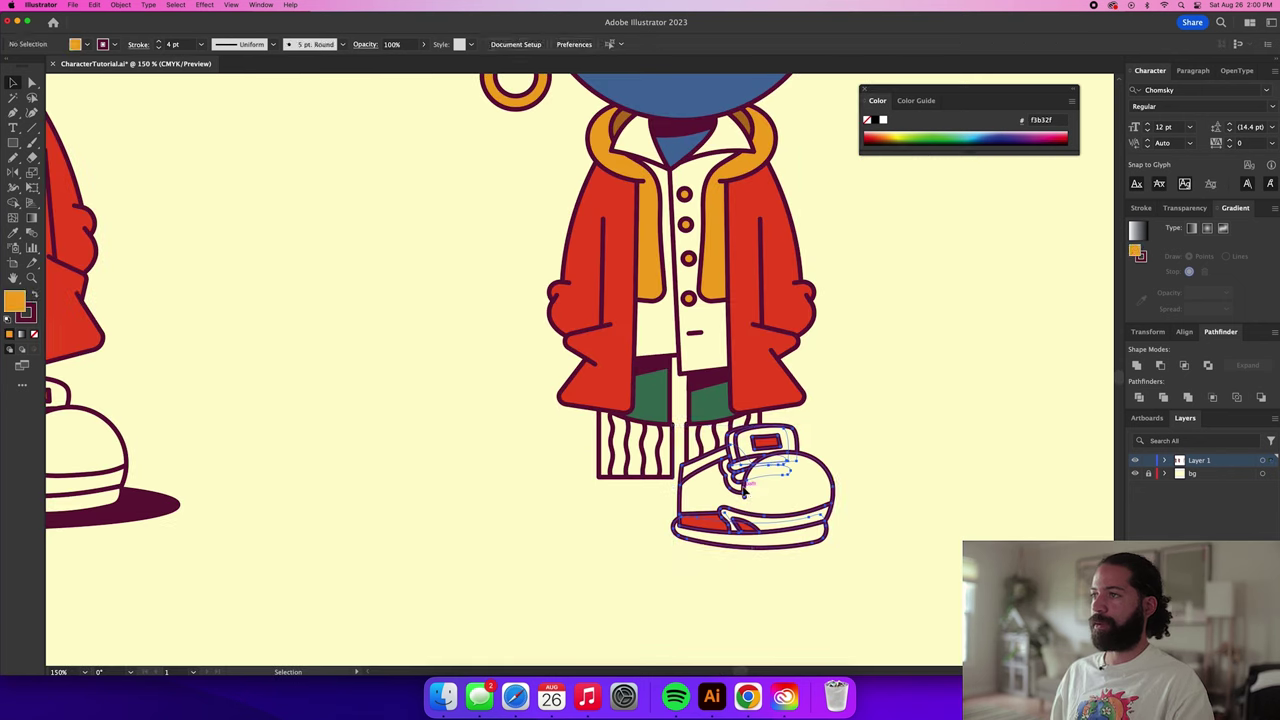
# Nudge the shoe slightly to the right and place a copy of it level on the other leg.
pyautogui.click(752, 485)
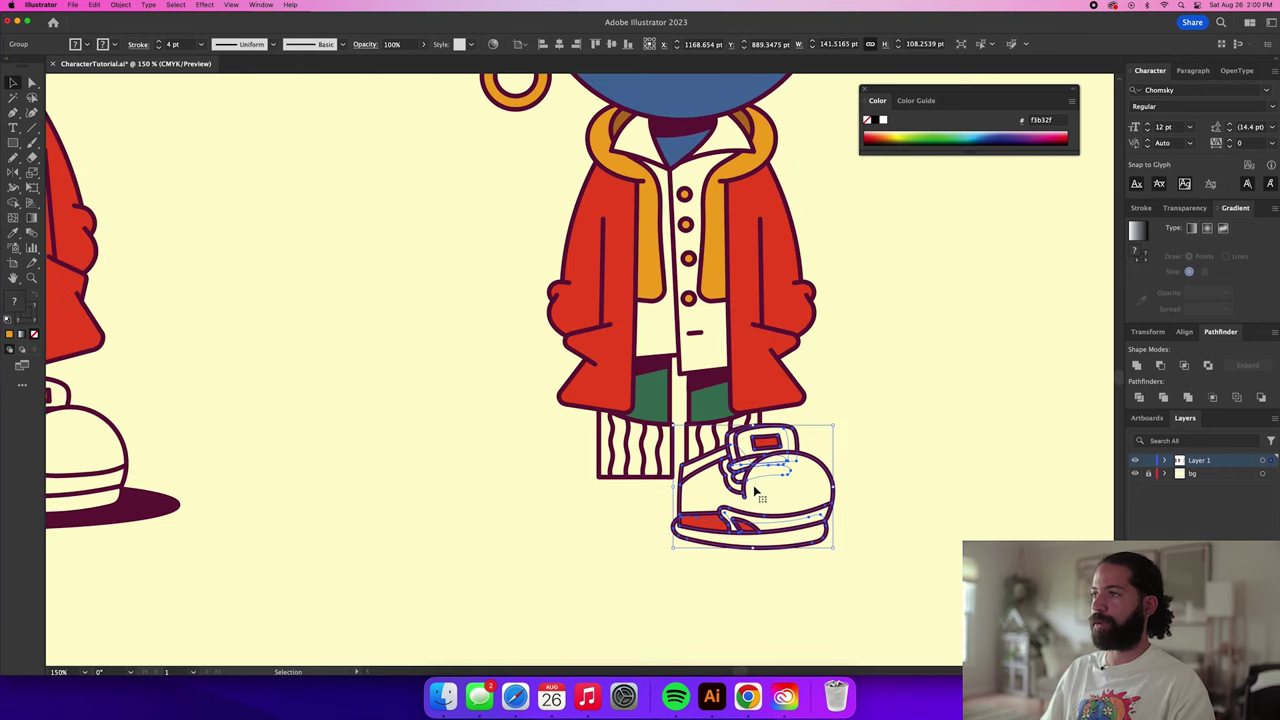
pyautogui.press('Right')
pyautogui.press('Right')
pyautogui.moveTo(757, 490); pyautogui.dragTo(546, 490)
# Mirror the copied shoe horizontally and move it onto the redrawn character's left-hand leg, beside the other shoe.
pyautogui.click(117, 6)
pyautogui.moveTo(130, 19)
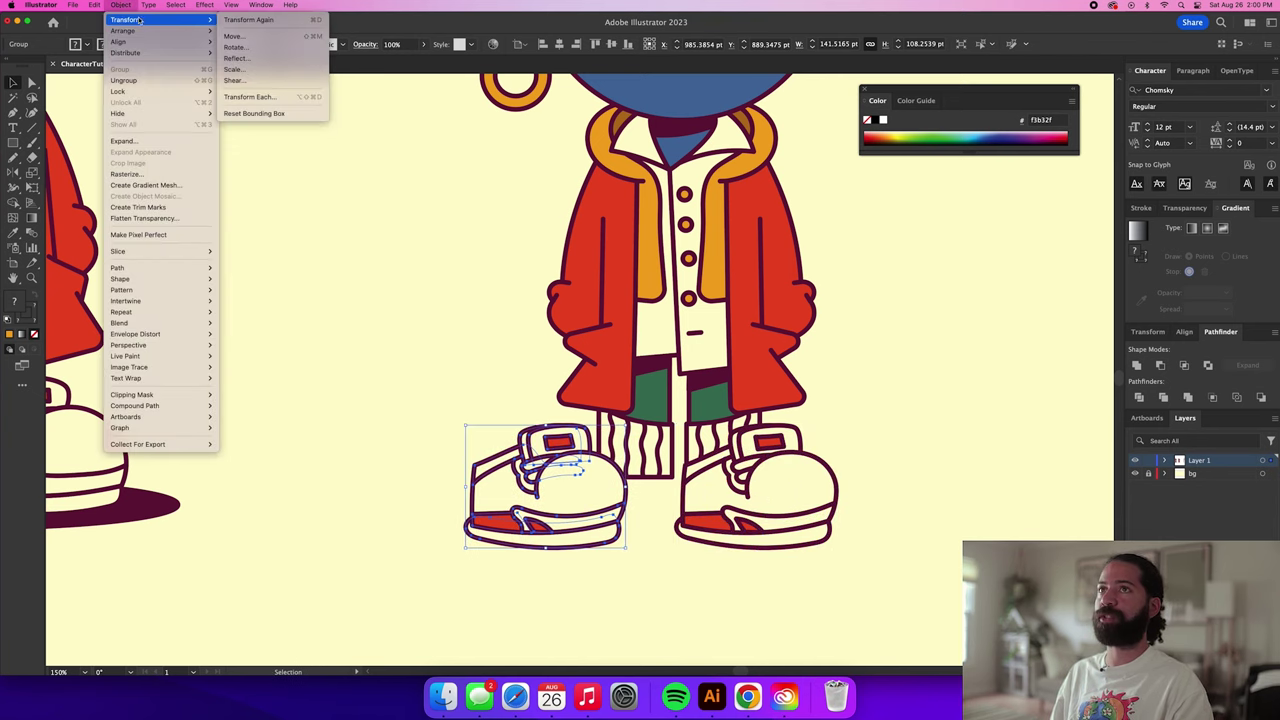
pyautogui.click(246, 59)
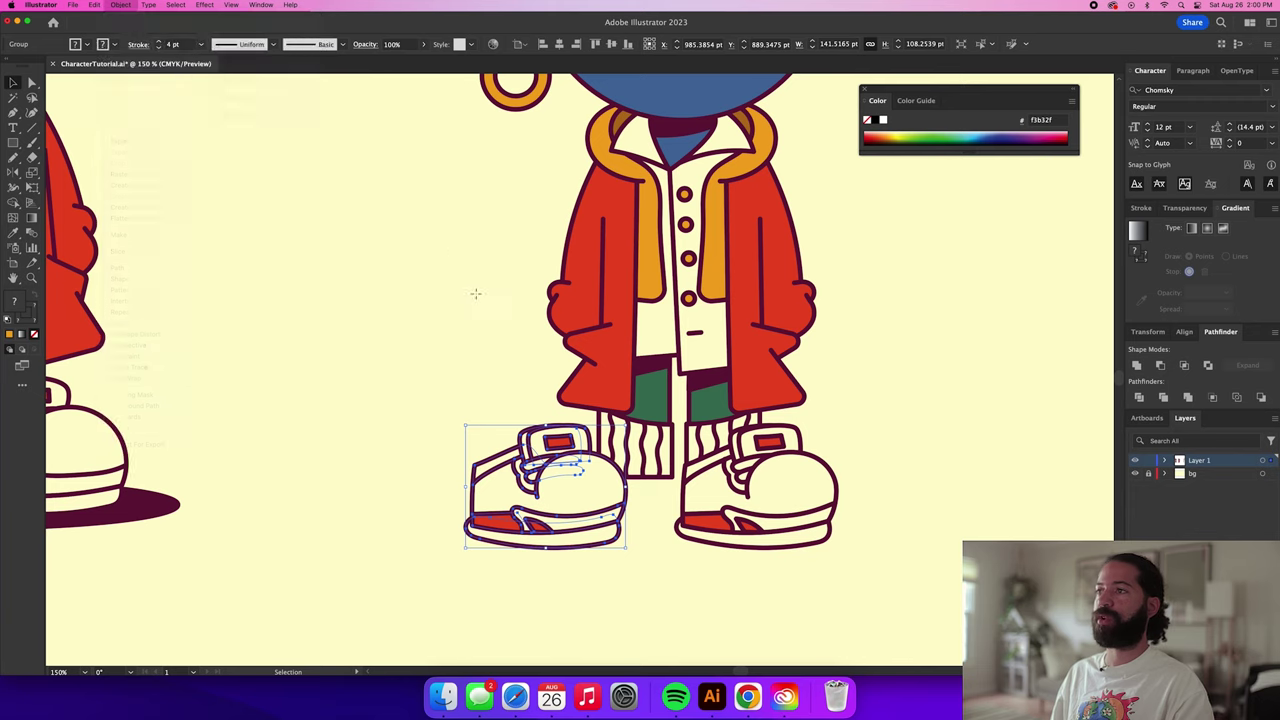
pyautogui.click(639, 306)
pyautogui.moveTo(588, 487); pyautogui.dragTo(677, 491)
pyautogui.press('super+shift+a')
# Draw a ground shadow ellipse about 355 by 41 pt under the shoes, fill it with the outline's dark maroon and send it to the back.
pyautogui.scroll(-1, 881, 513)
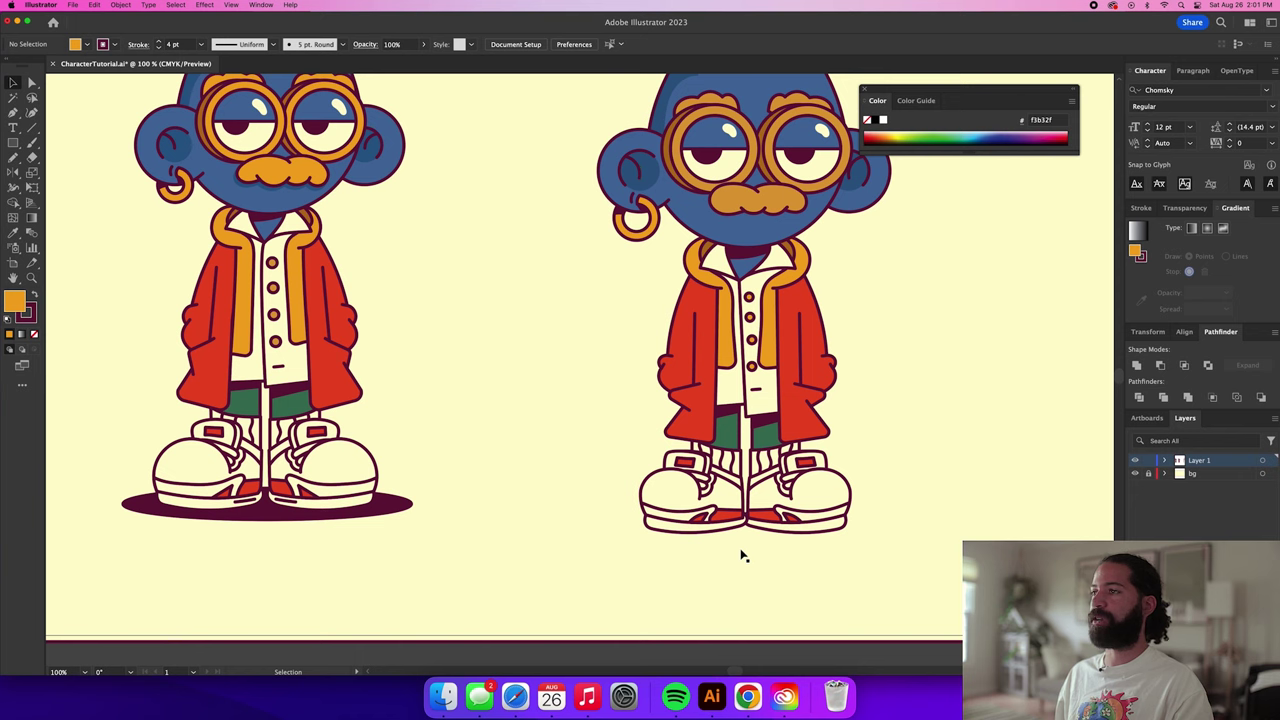
pyautogui.press('l')
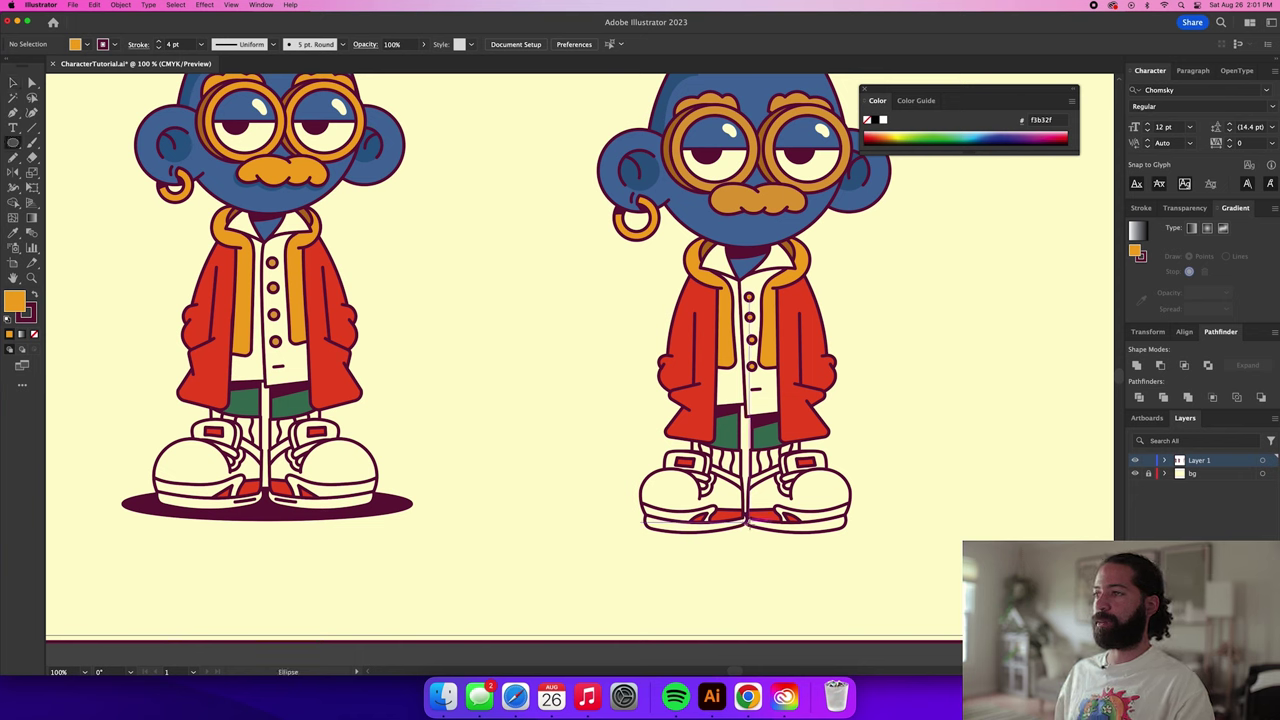
pyautogui.moveTo(745, 521); pyautogui.dragTo(881, 537)
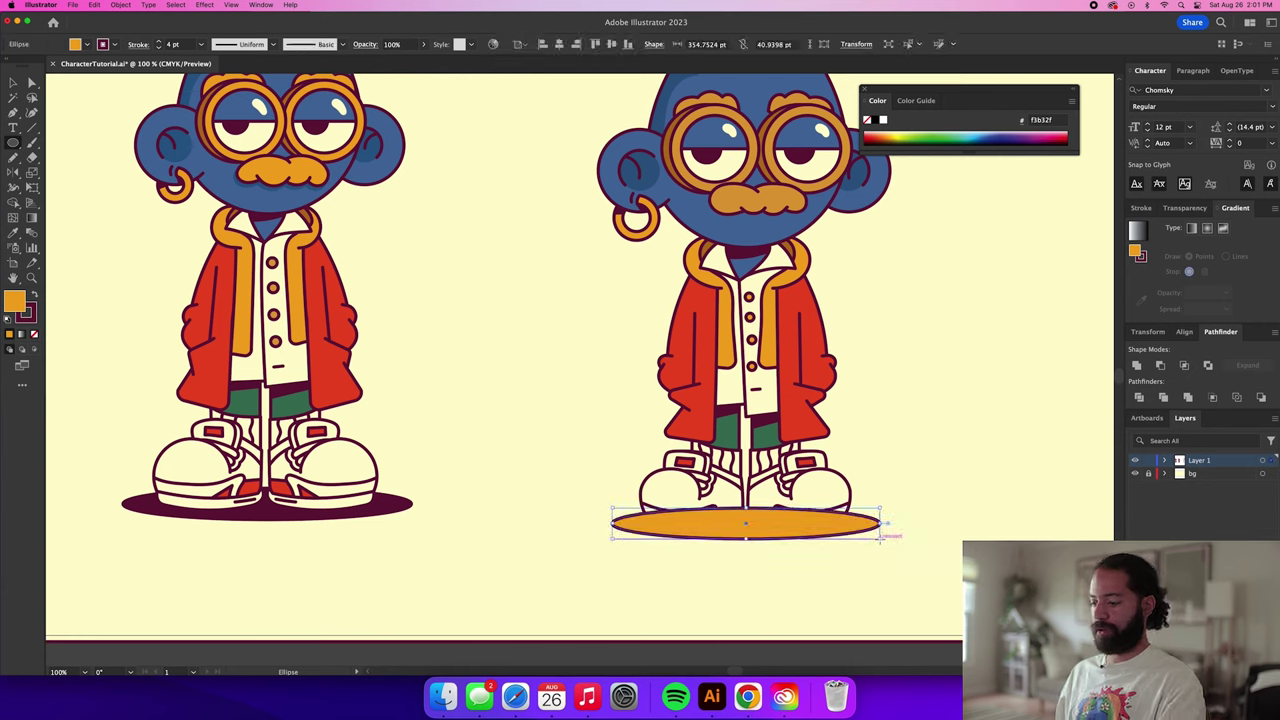
pyautogui.press('i')
pyautogui.click(733, 418)
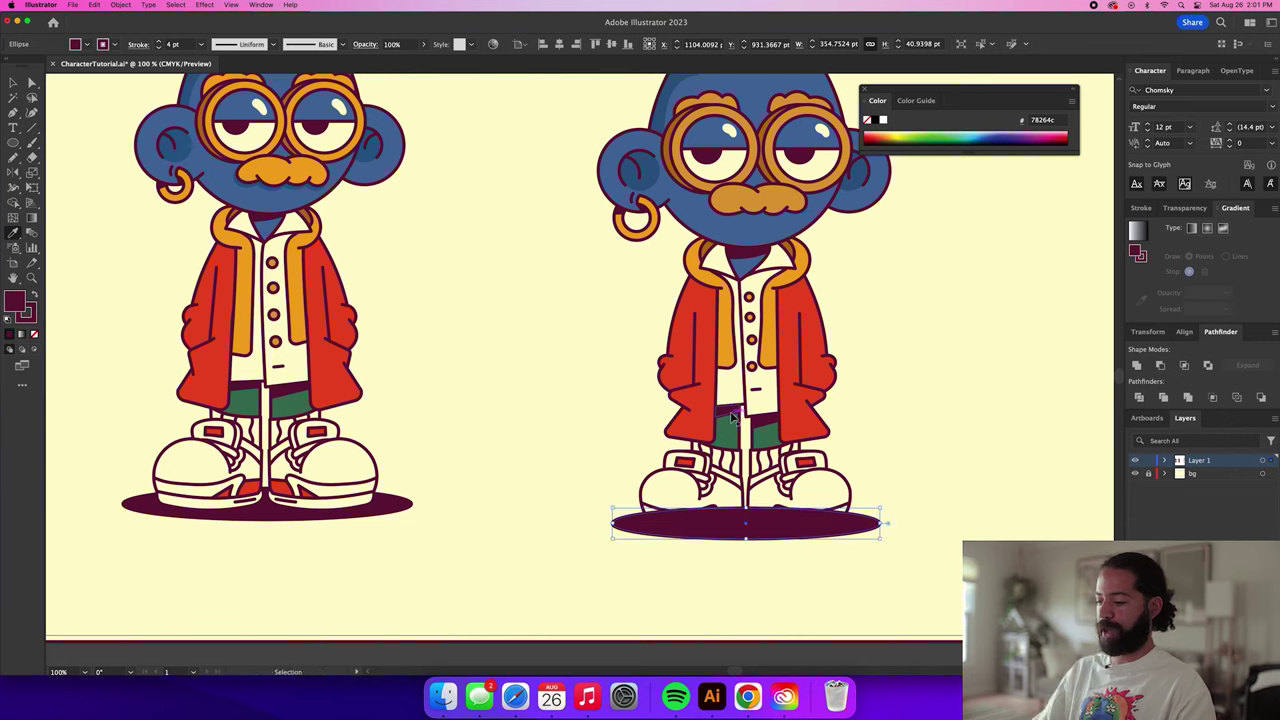
pyautogui.press('super+shift+bracketleft')
pyautogui.press('v')
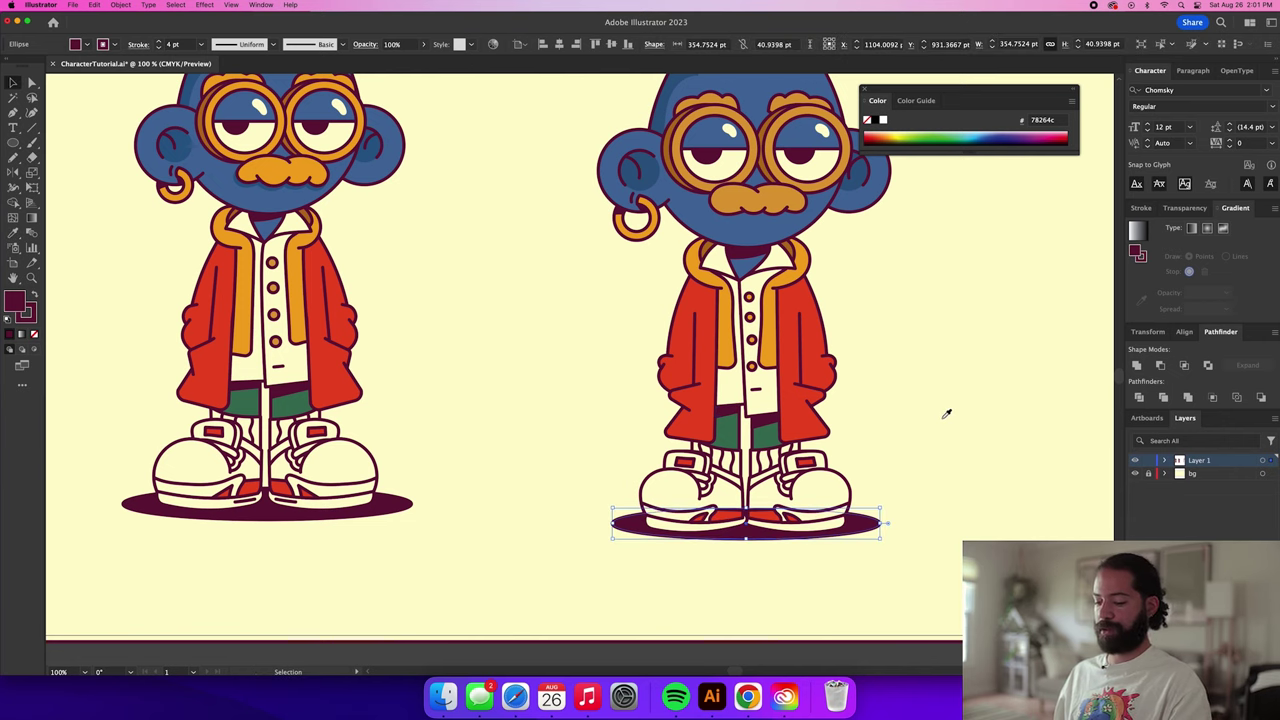
# Add the text "42" in dark maroon Chomsky, about 30.75 pt, beside the redrawn head and set its stroke to 3 pt.
pyautogui.scroll(-1, 946, 413)
pyautogui.moveTo(943, 374); pyautogui.dragTo(846, 429)
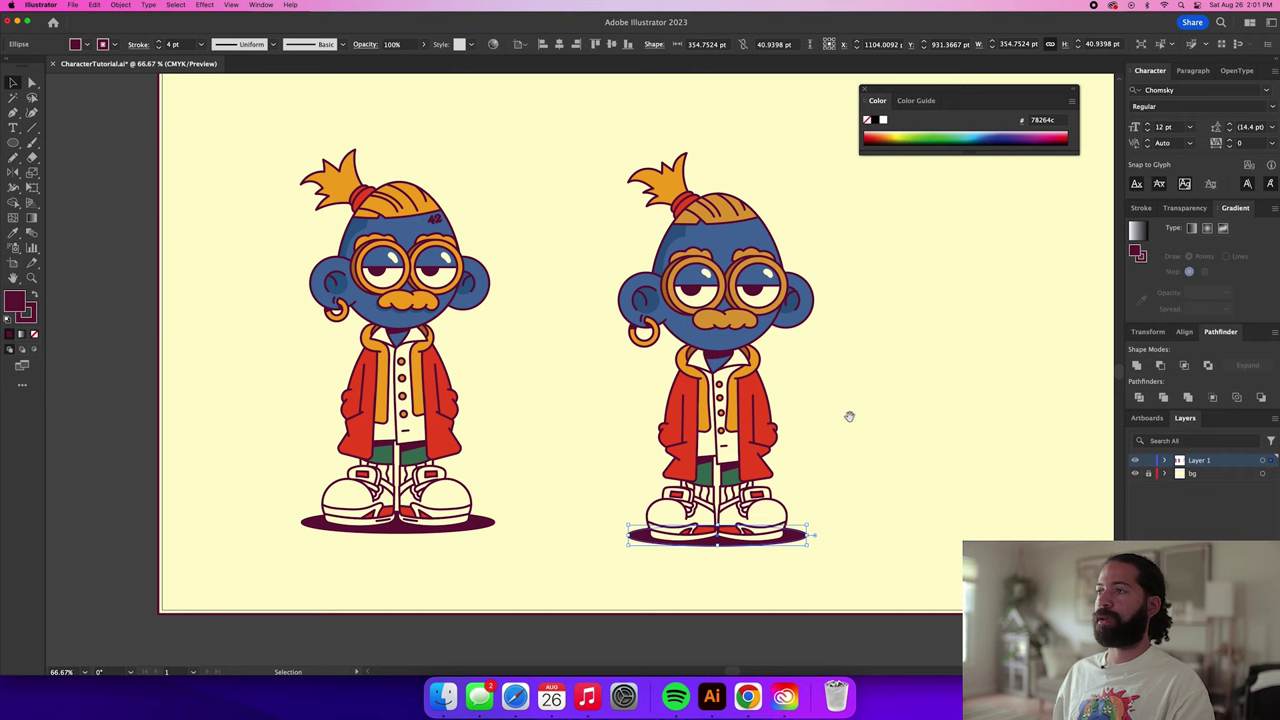
pyautogui.press('t')
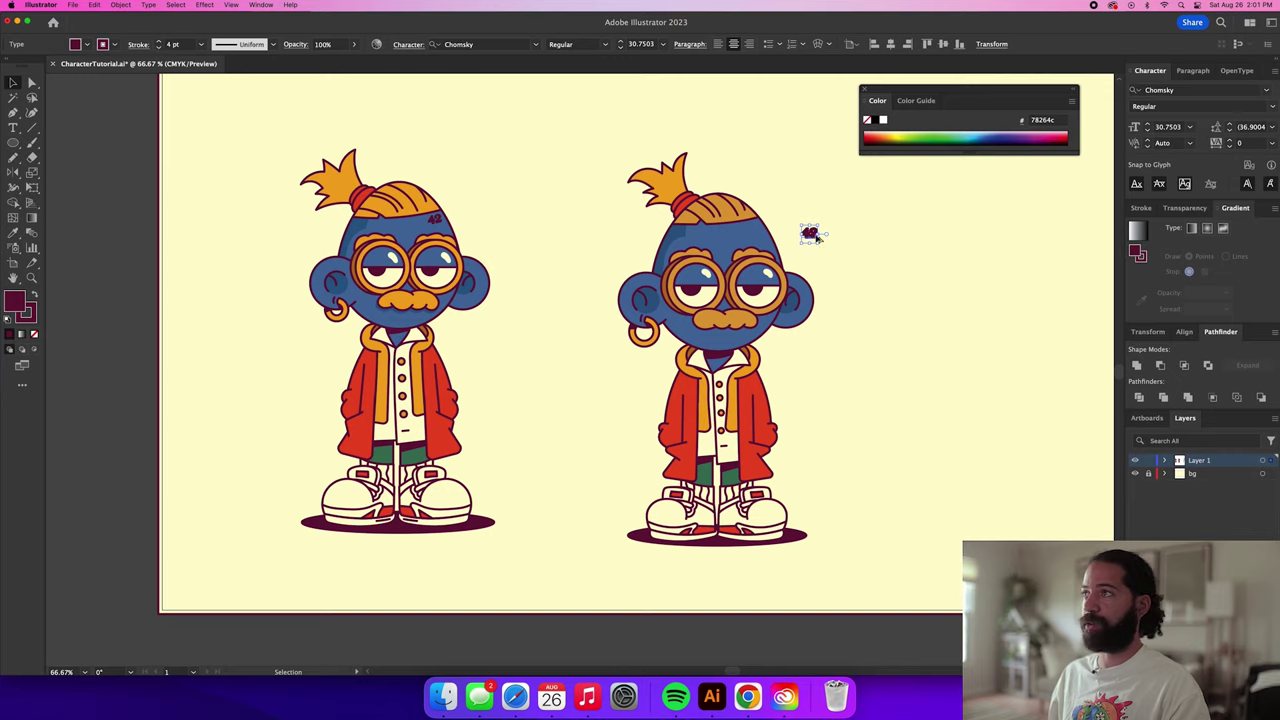
pyautogui.scroll(3, 814, 245)
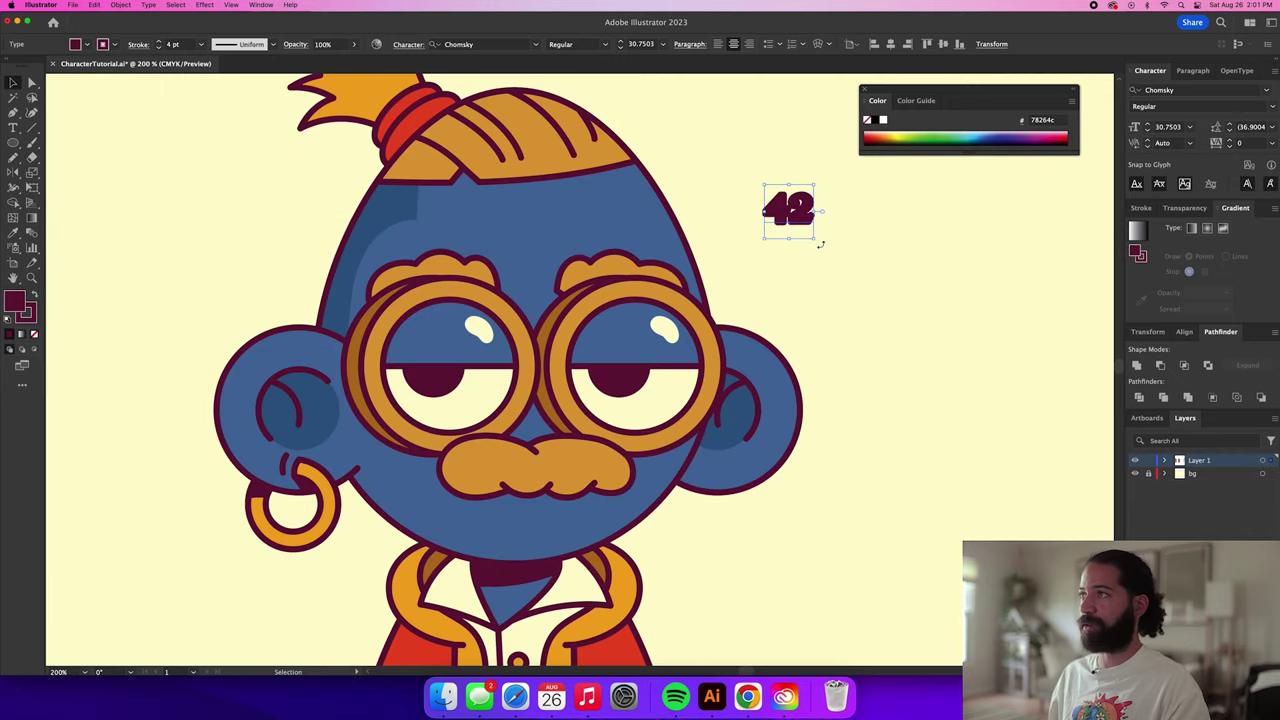
pyautogui.click(158, 48)
pyautogui.click(158, 48)
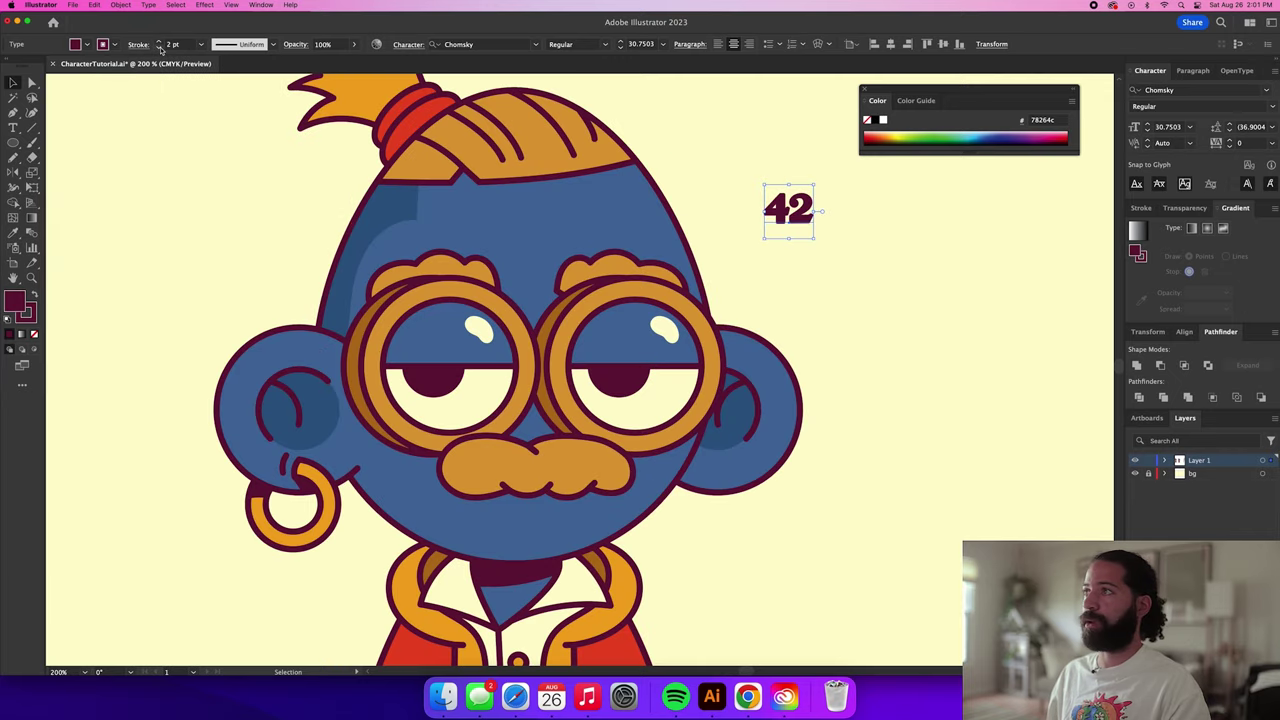
pyautogui.click(158, 42)
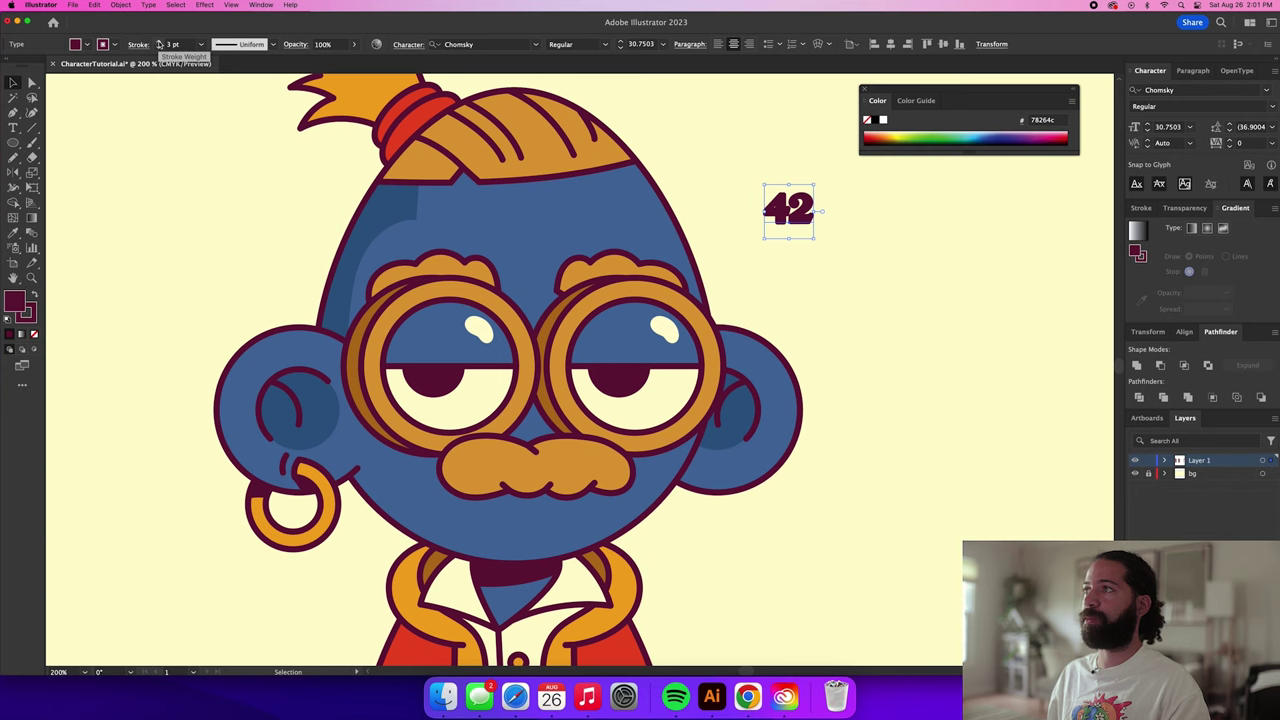
# Tilt the "42" slightly counterclockwise and place it on the redrawn character's forehead, just under the hairline.
pyautogui.click(823, 271)
pyautogui.moveTo(795, 218); pyautogui.dragTo(652, 216)
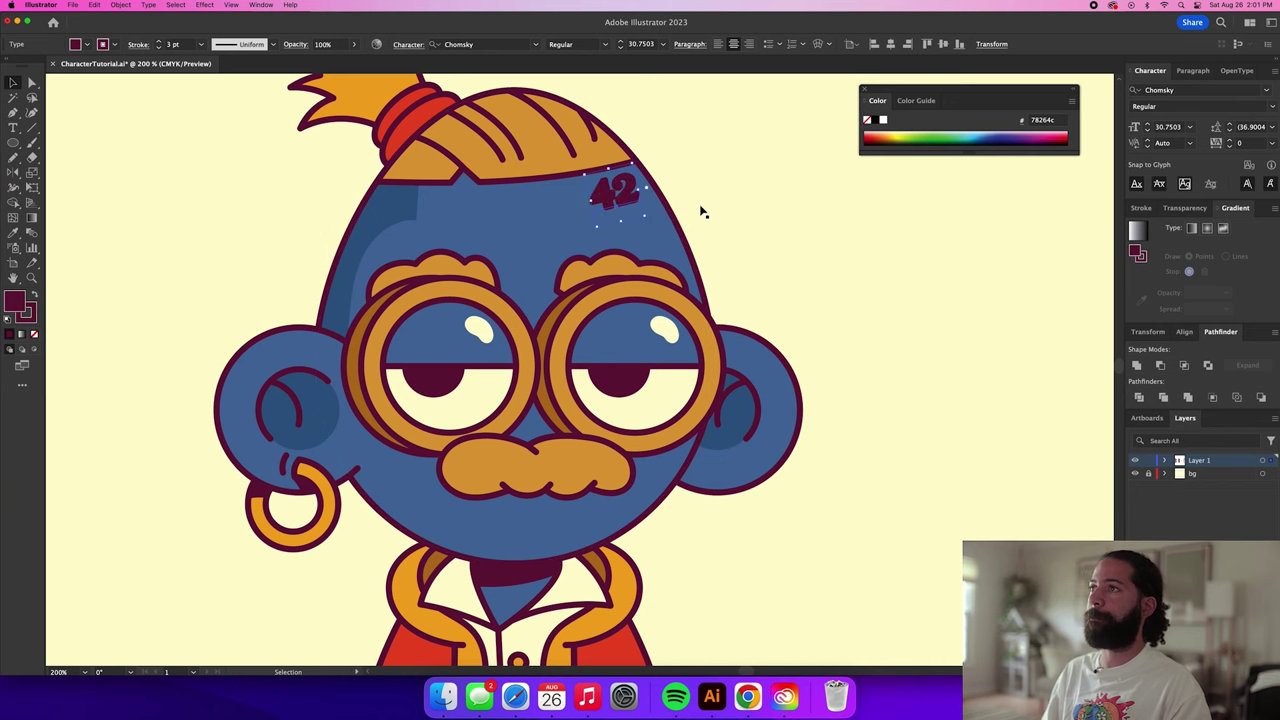
pyautogui.click(745, 210)
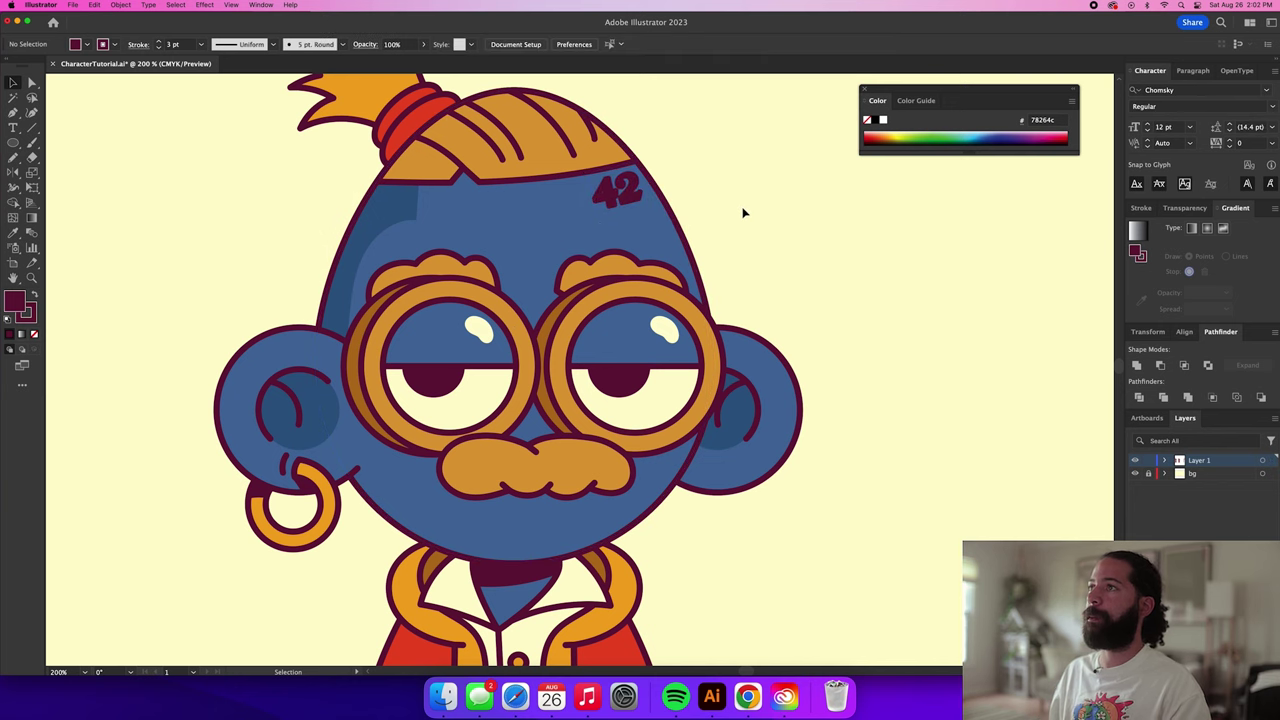
# Select the whole redrawn character and move it close beside the reference character, with their feet roughly level.
pyautogui.keyDown('alt'); pyautogui.scroll(-1, 748, 210); pyautogui.keyUp('alt')
pyautogui.keyDown('alt'); pyautogui.scroll(-2, 751, 218); pyautogui.keyUp('alt')
pyautogui.moveTo(749, 214); pyautogui.dragTo(846, 477)
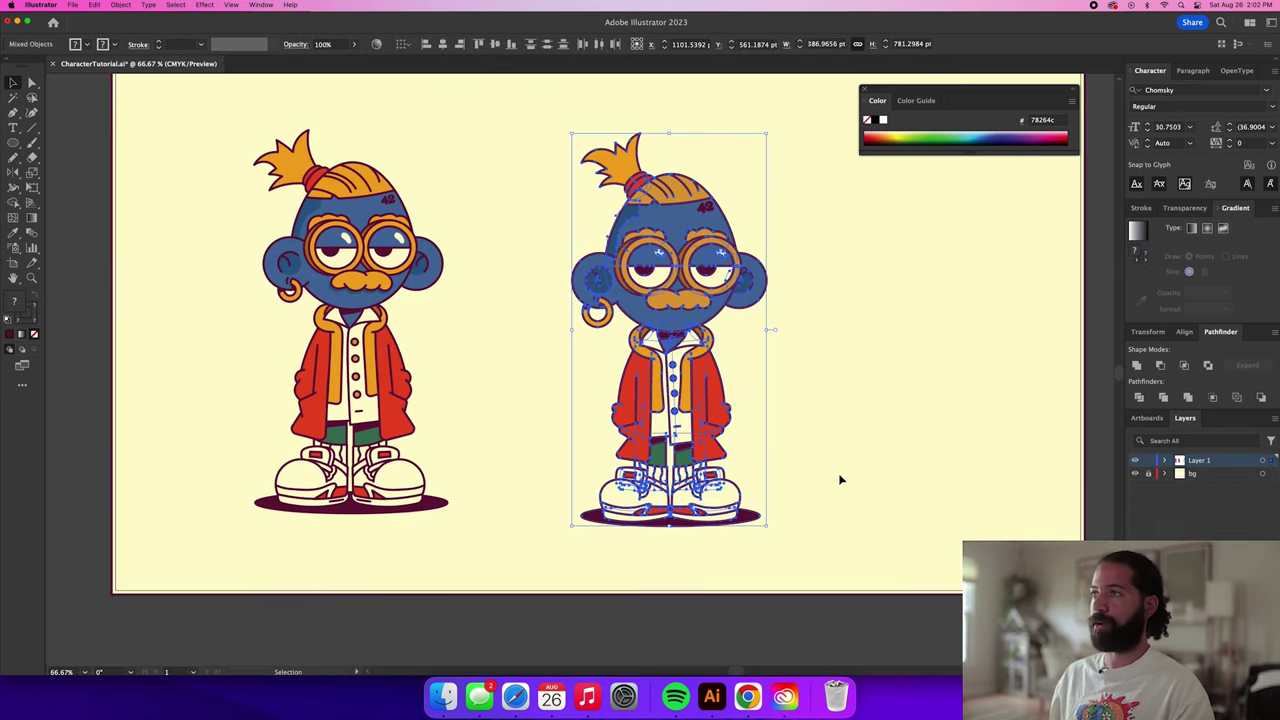
pyautogui.press('a')
pyautogui.press('v')
pyautogui.moveTo(675, 400); pyautogui.dragTo(572, 391)
pyautogui.click(734, 352)
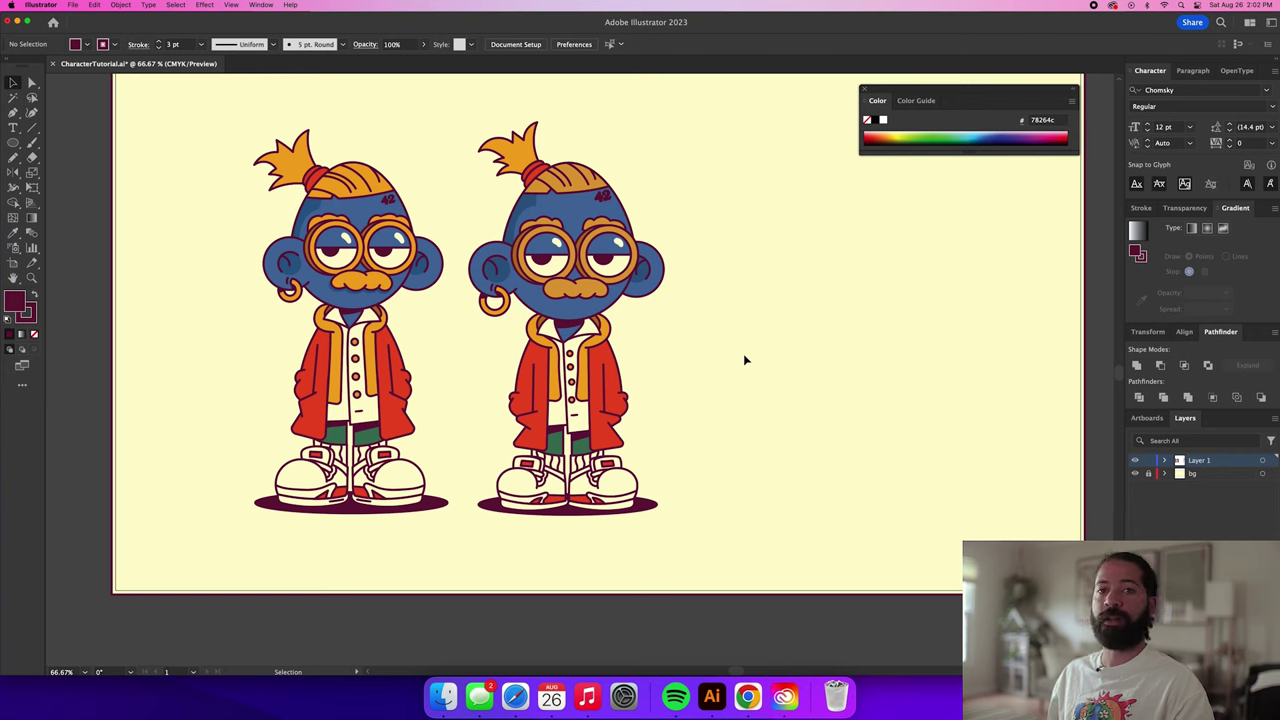